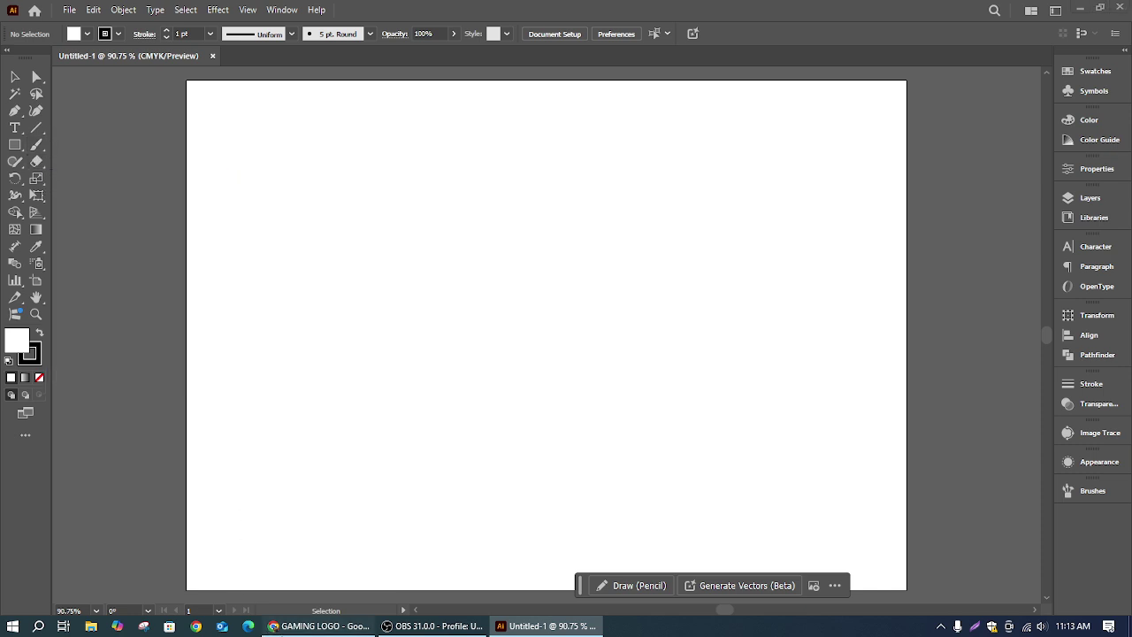
Step: Switch to Chrome and search Google in a new tab for "NIGHTMOON BACKGROUND DESIGN"
{"action": "key", "text": "alt+Tab"}
{"action": "left_click", "coordinate": [196, 14]}
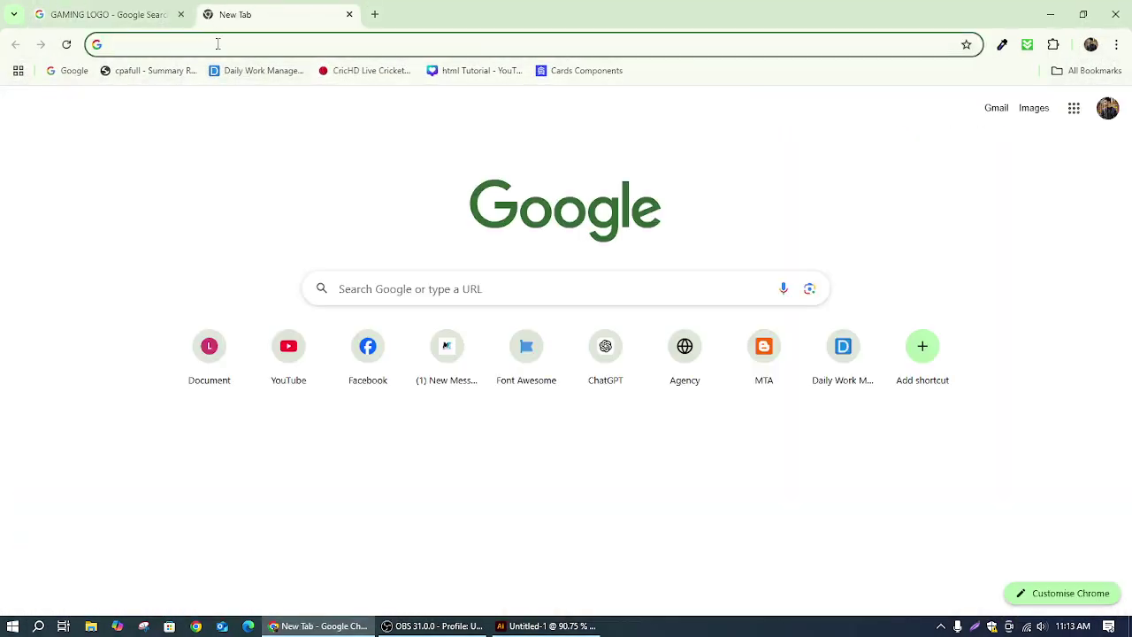
{"action": "type", "text": "NIGHT"}
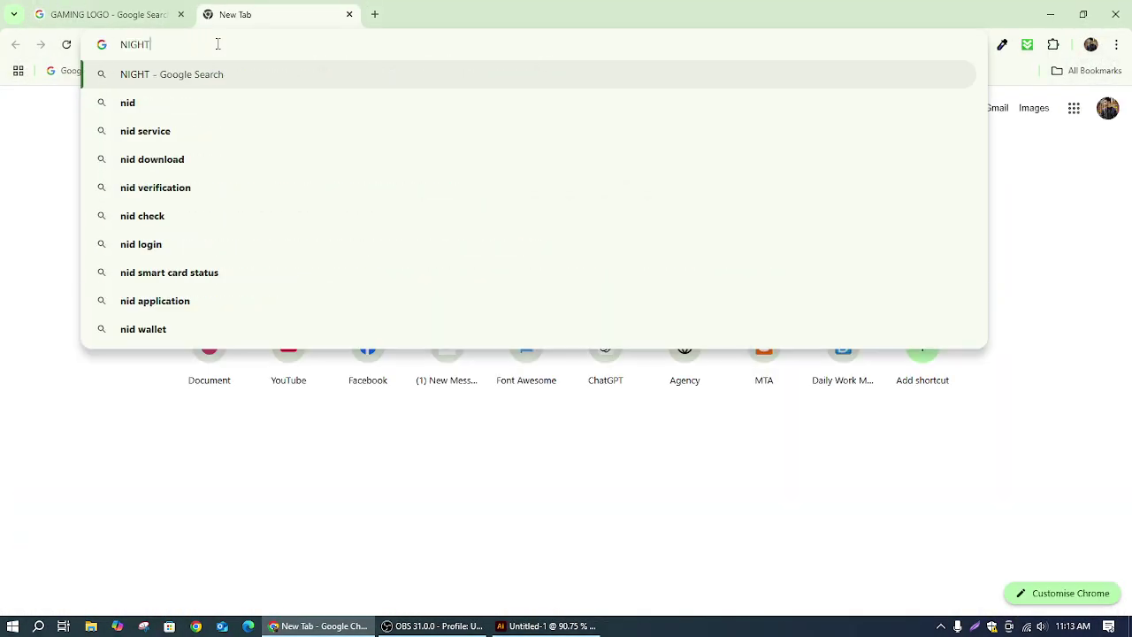
{"action": "type", "text": "MOO"}
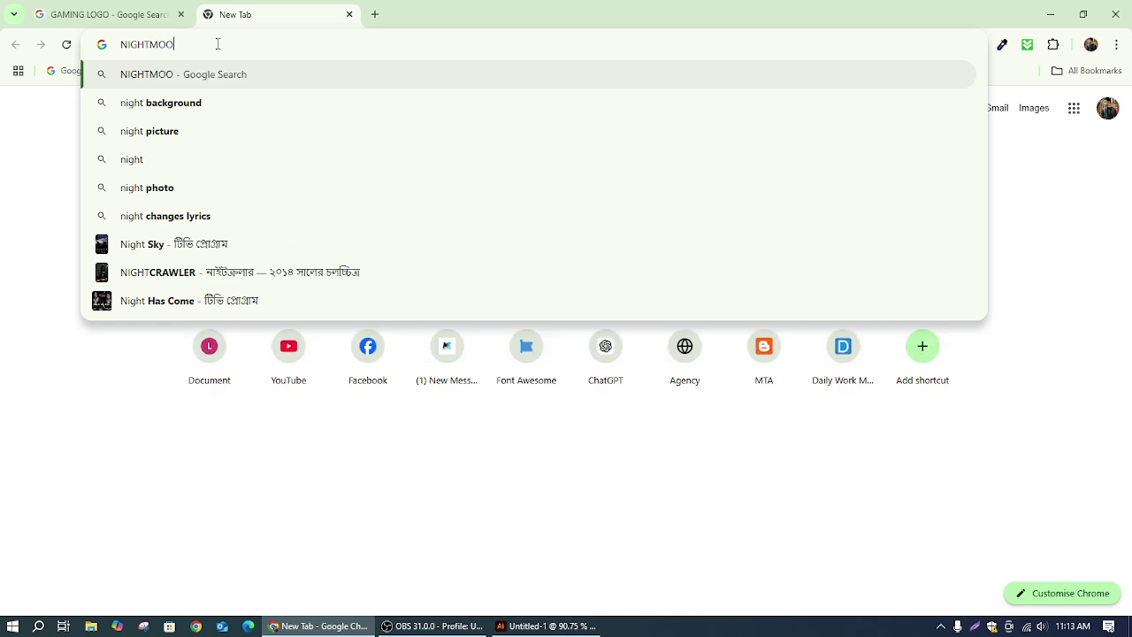
{"action": "type", "text": "N BA"}
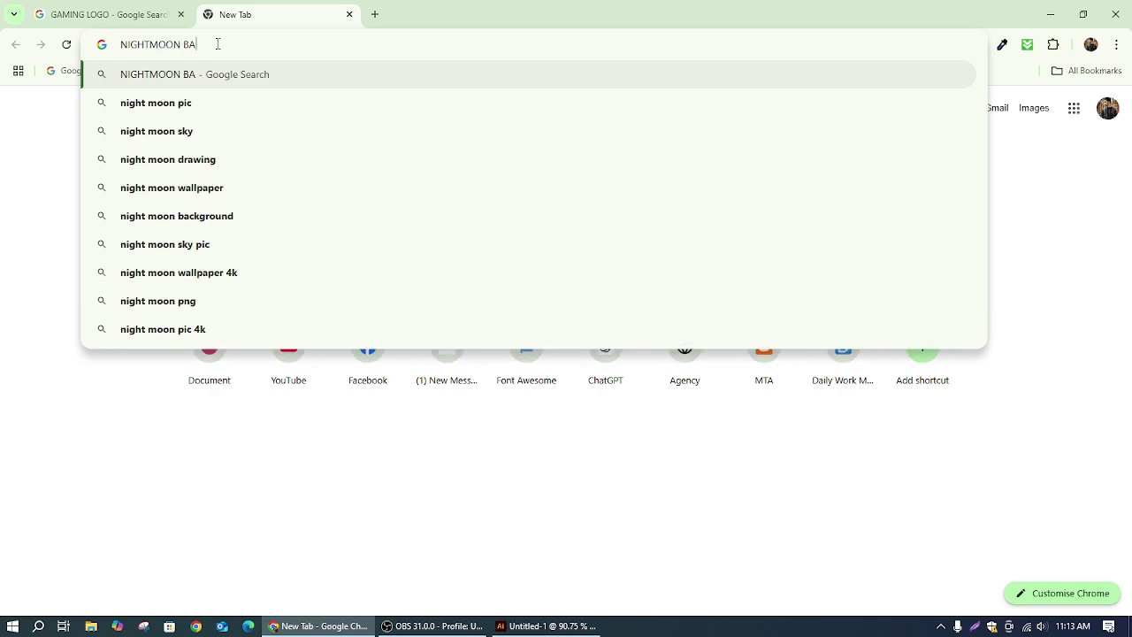
{"action": "type", "text": "CKGROUNF"}
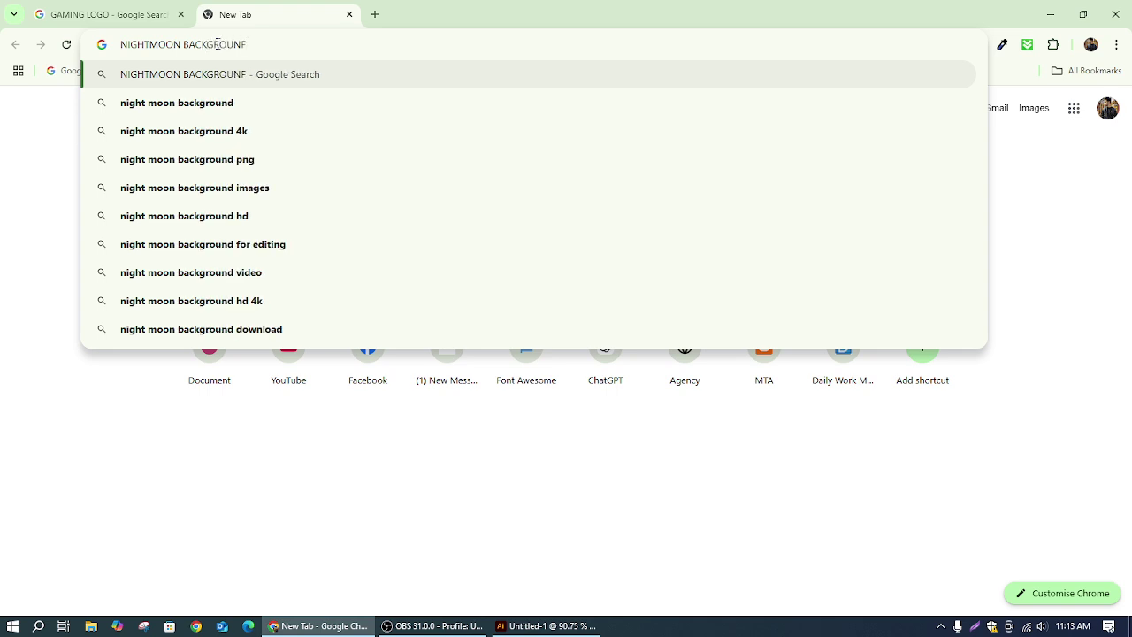
{"action": "key", "text": "BackSpace"}
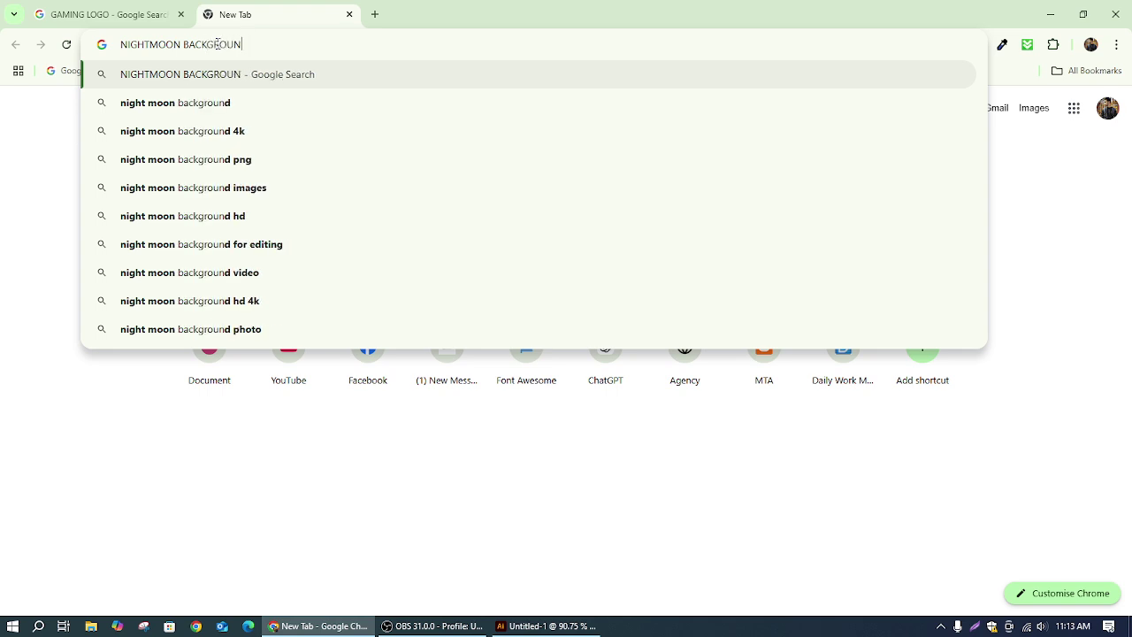
{"action": "type", "text": "D "}
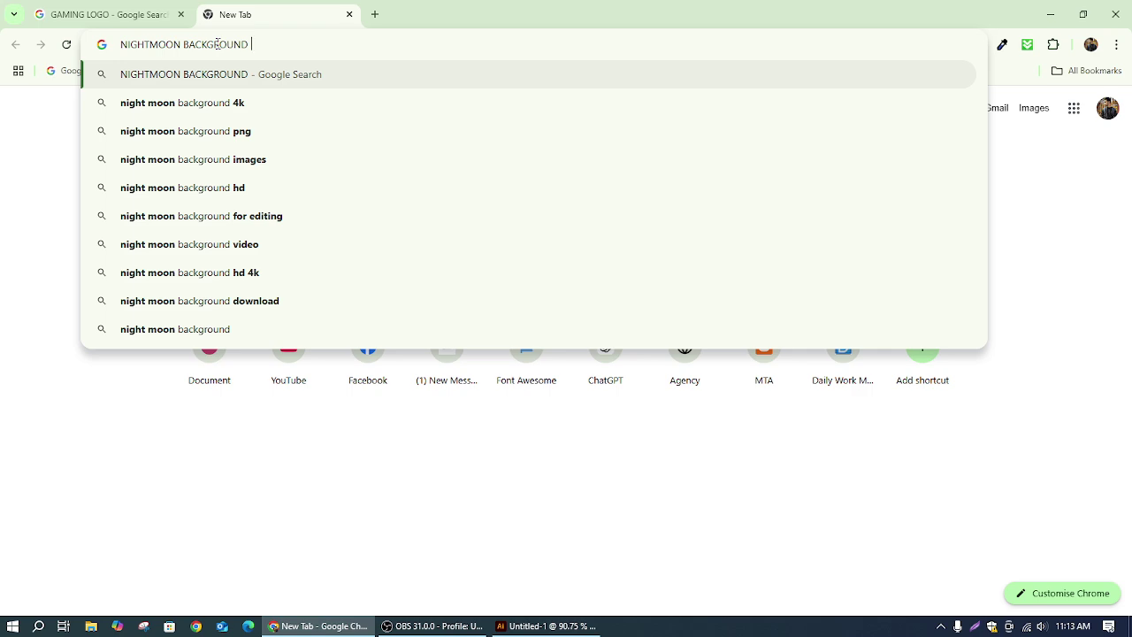
{"action": "type", "text": "DESH"}
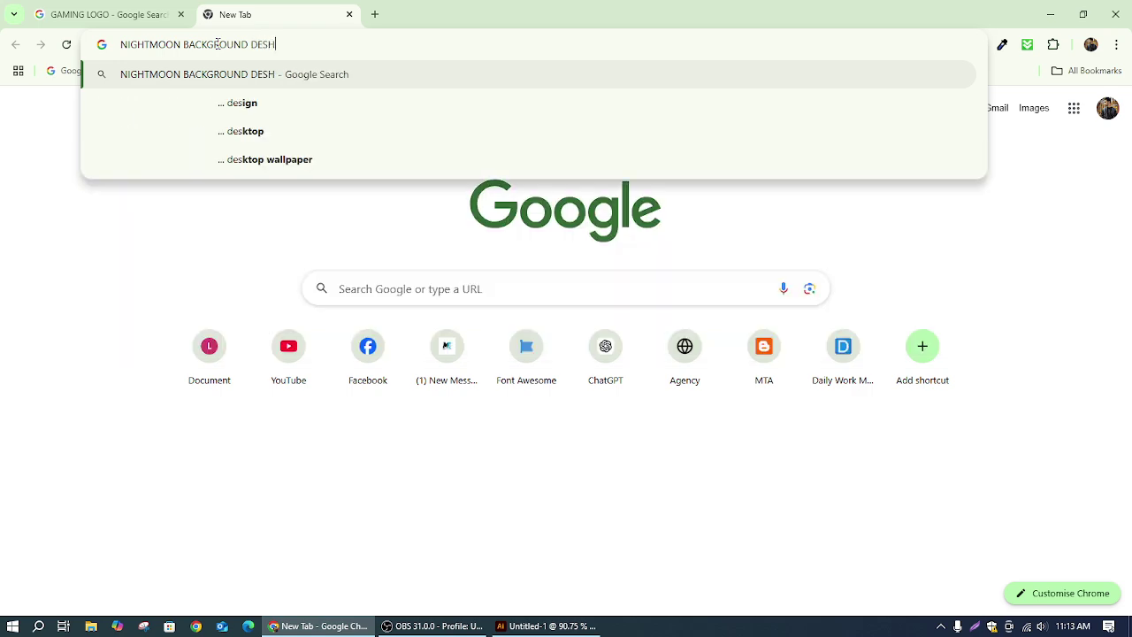
{"action": "key", "text": "BackSpace"}
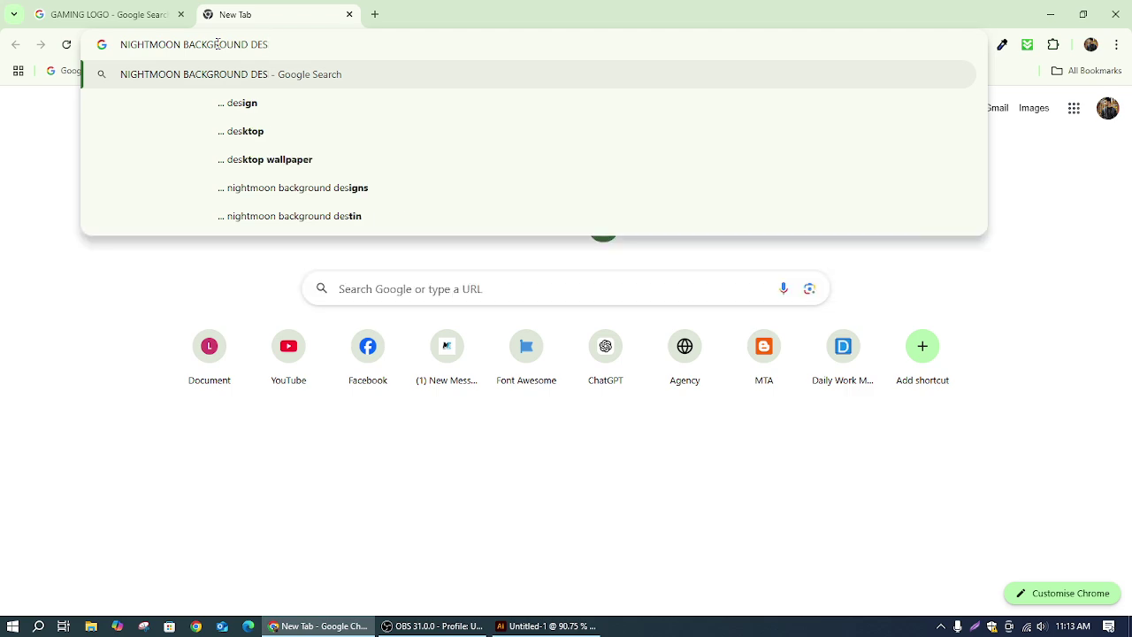
{"action": "type", "text": "IGN"}
{"action": "key", "text": "Return"}
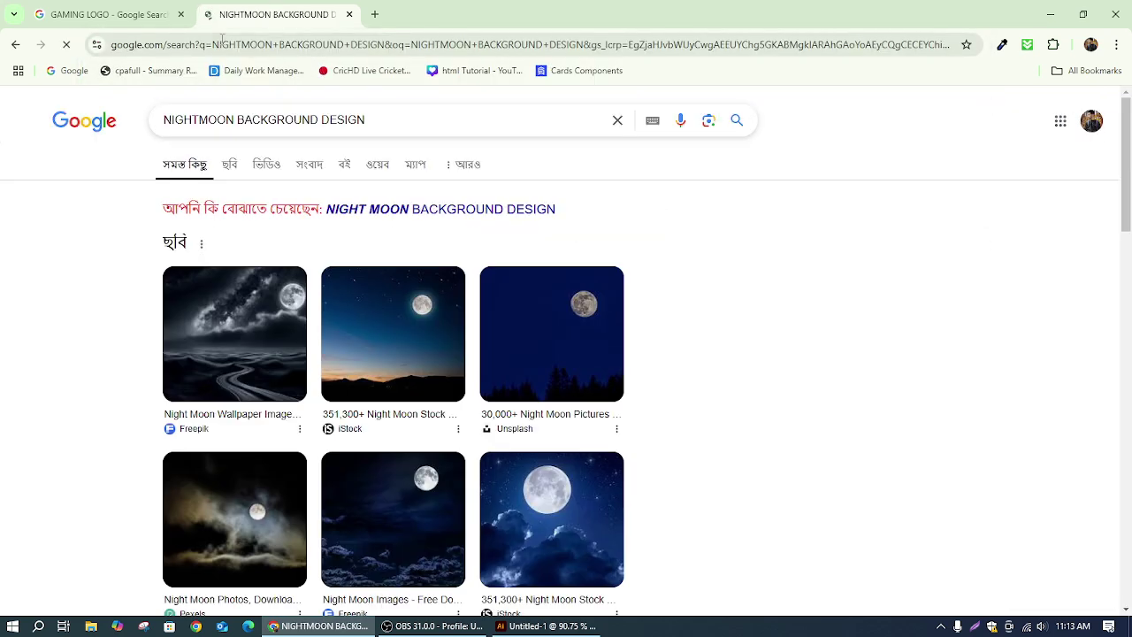
Step: Refine the Google search to "NIGHTMOON WITH BIRD BACKGROUND DESIGN"
{"action": "scroll", "coordinate": [372, 402], "scroll_direction": "down", "scroll_amount": 3}
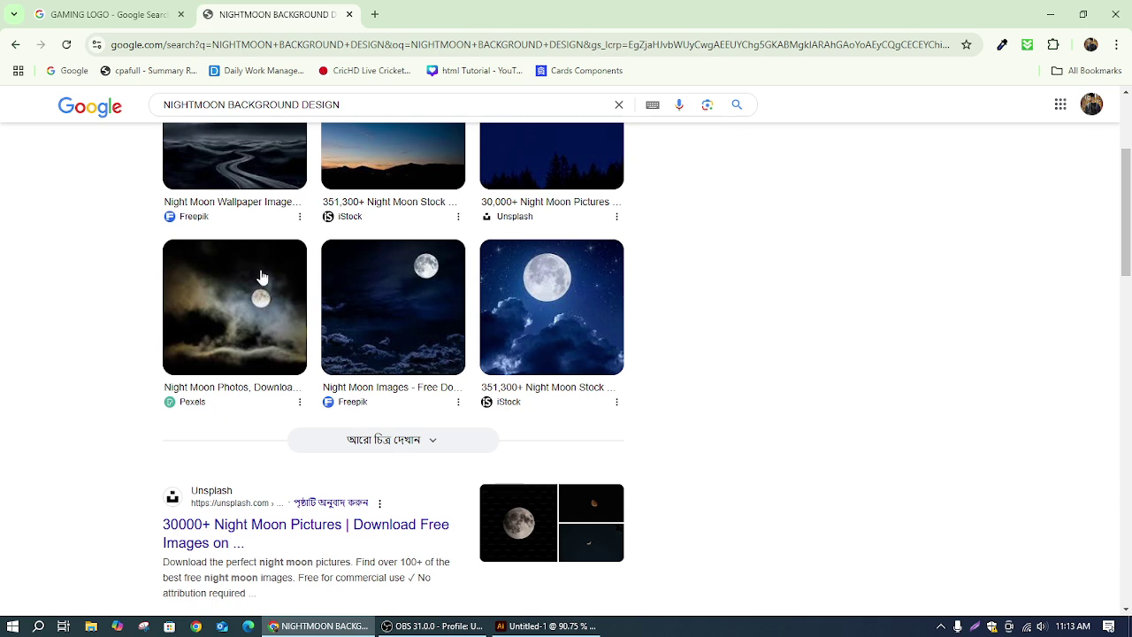
{"action": "scroll", "coordinate": [260, 280], "scroll_direction": "up", "scroll_amount": 3}
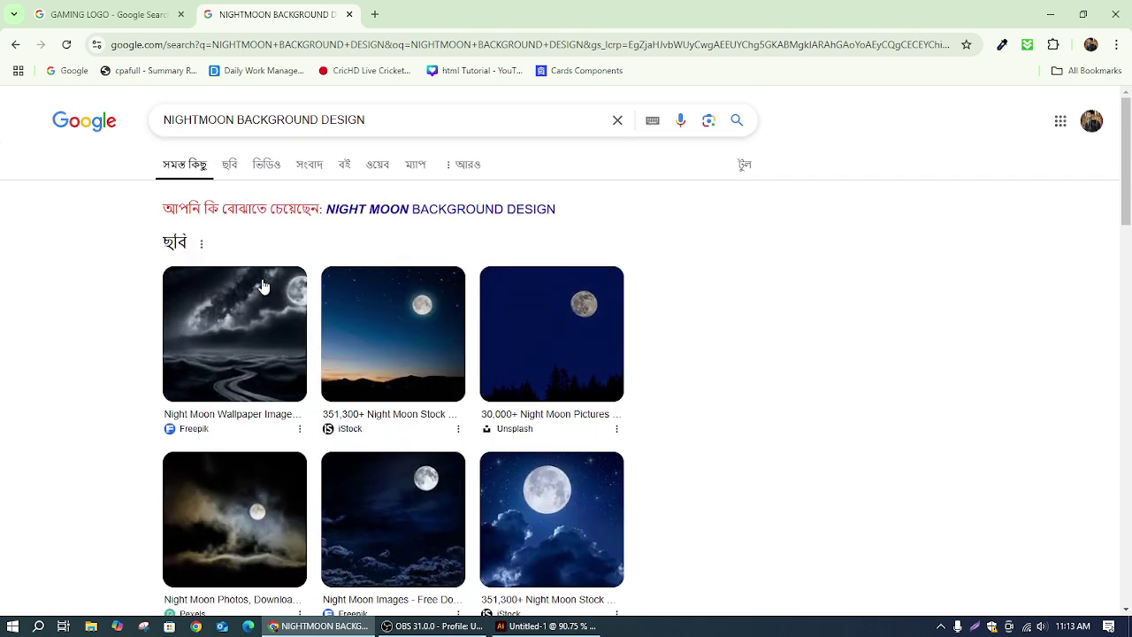
{"action": "left_click", "coordinate": [235, 120]}
{"action": "type", "text": "WITH"}
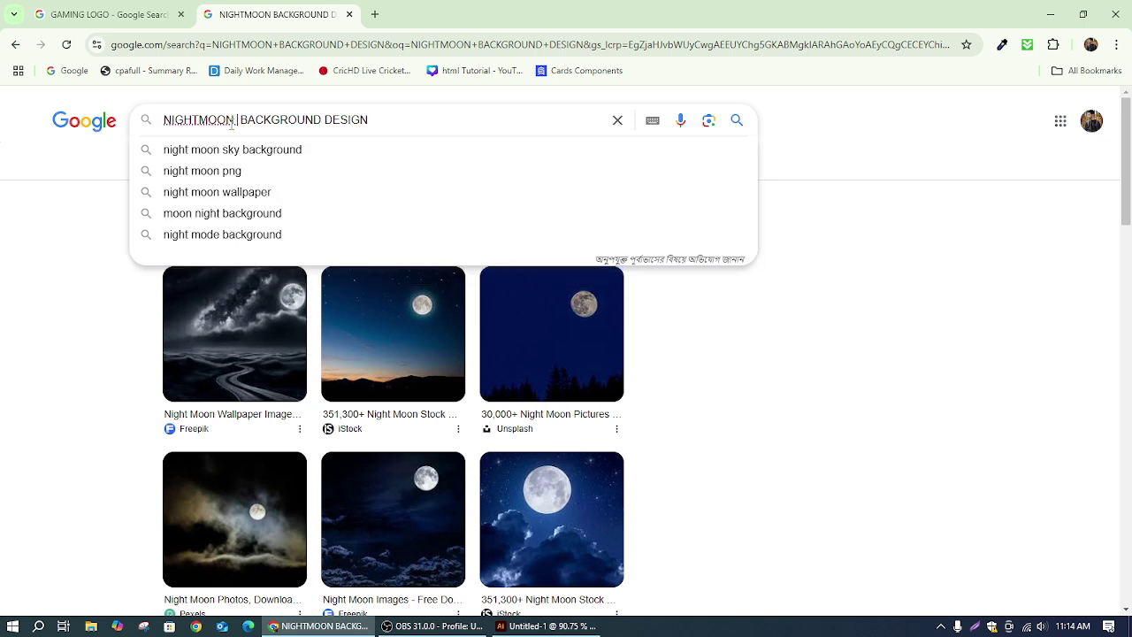
{"action": "type", "text": " BIRD"}
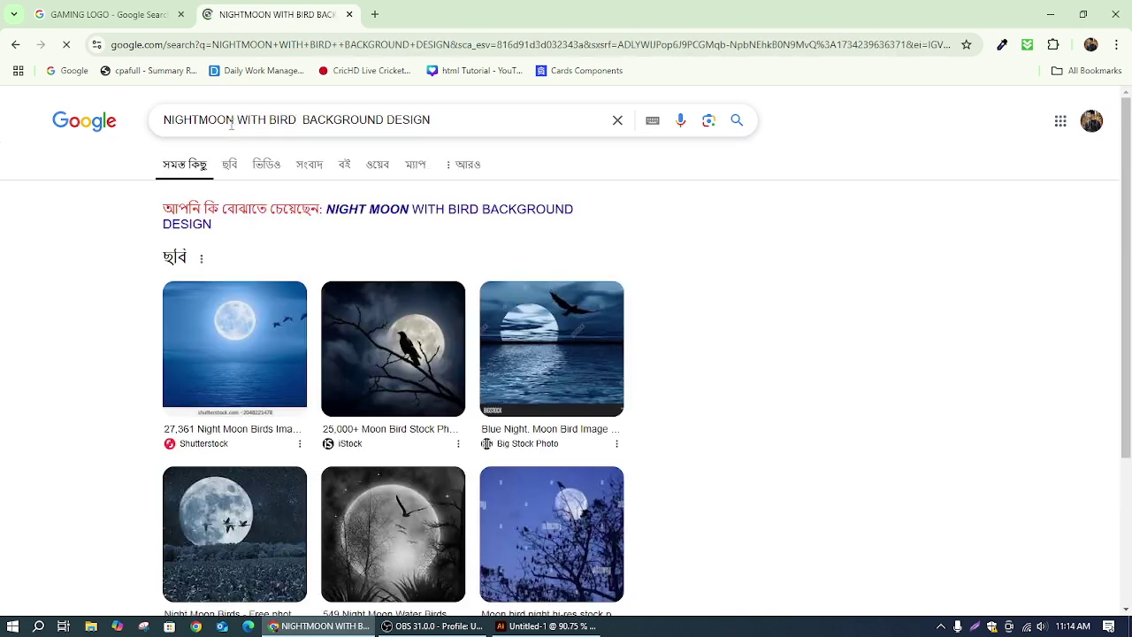
Step: Look over the results, extend the search query with "VECTOR DESIGNN" and run the search again
{"action": "scroll", "coordinate": [129, 467], "scroll_direction": "down", "scroll_amount": 1}
{"action": "scroll", "coordinate": [133, 452], "scroll_direction": "down", "scroll_amount": 2}
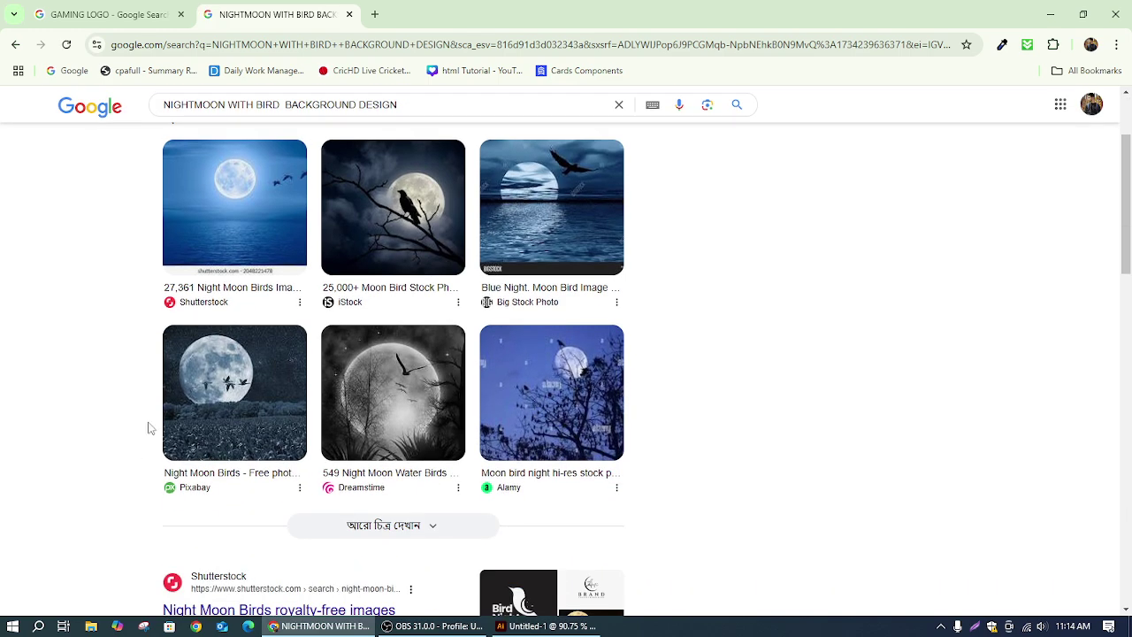
{"action": "scroll", "coordinate": [151, 429], "scroll_direction": "up", "scroll_amount": 3}
{"action": "scroll", "coordinate": [303, 265], "scroll_direction": "down", "scroll_amount": 4}
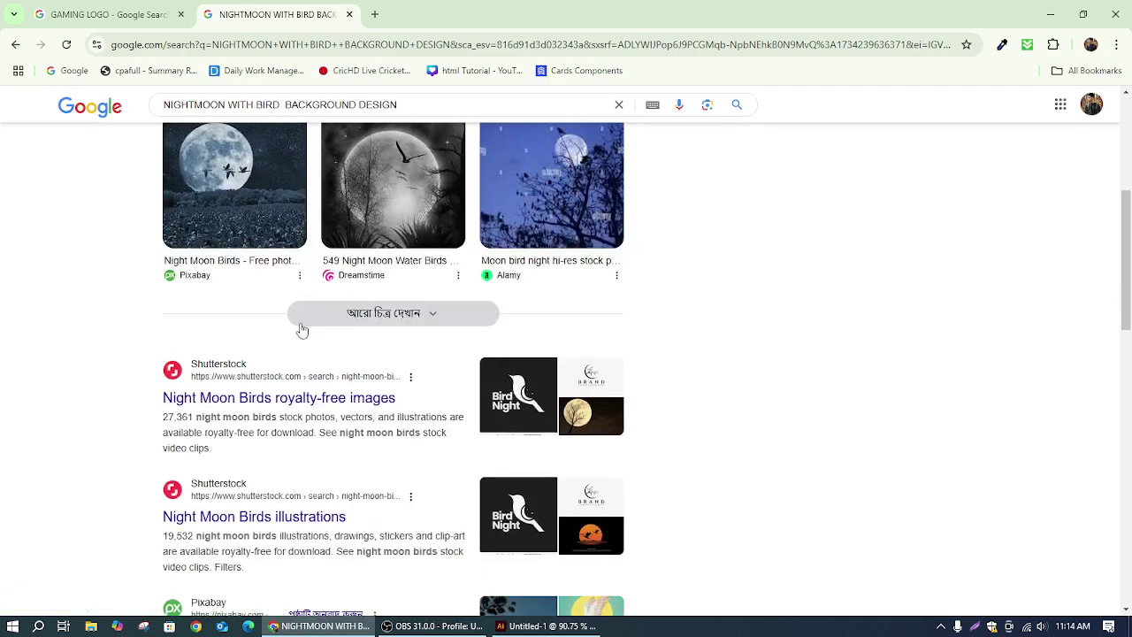
{"action": "scroll", "coordinate": [301, 328], "scroll_direction": "up", "scroll_amount": 4}
{"action": "left_click", "coordinate": [486, 116]}
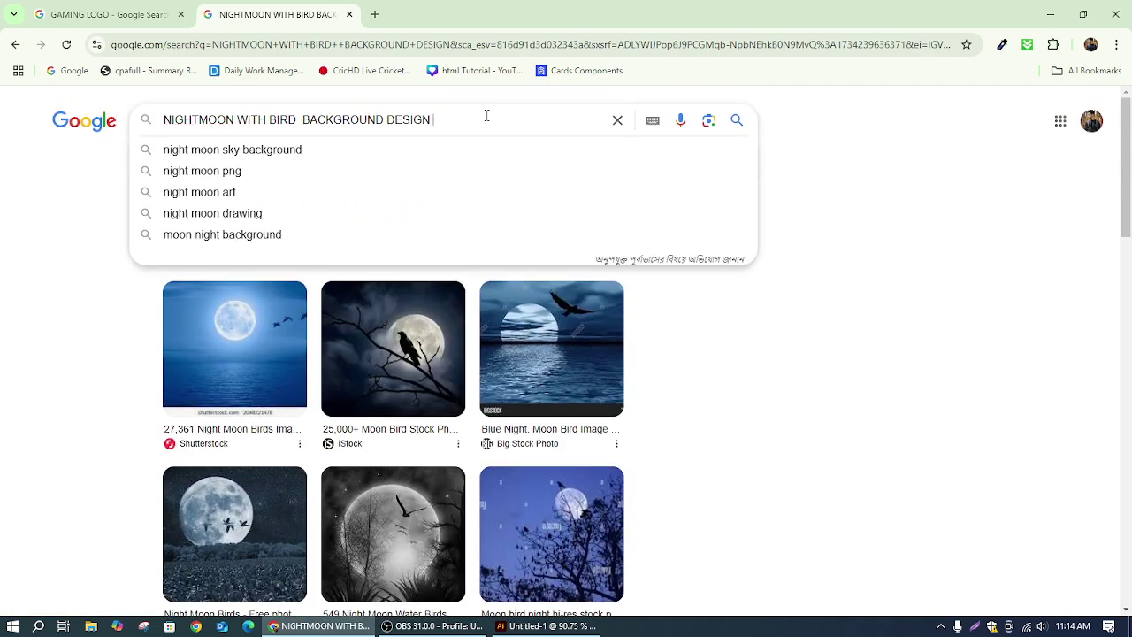
{"action": "type", "text": "VECTOR"}
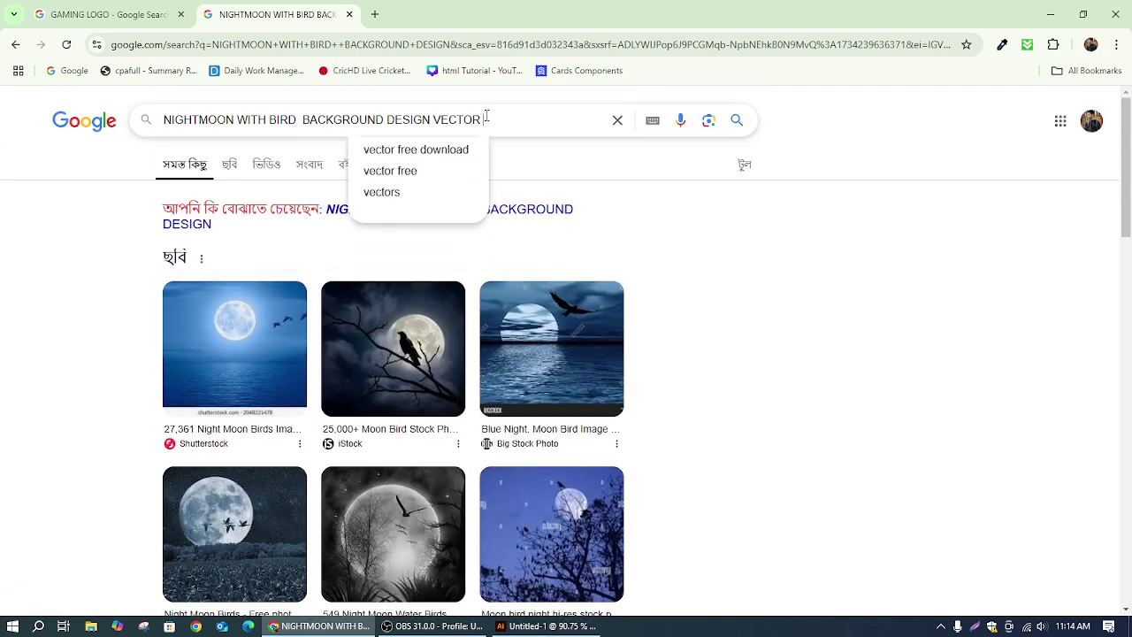
{"action": "type", "text": " DESIGN"}
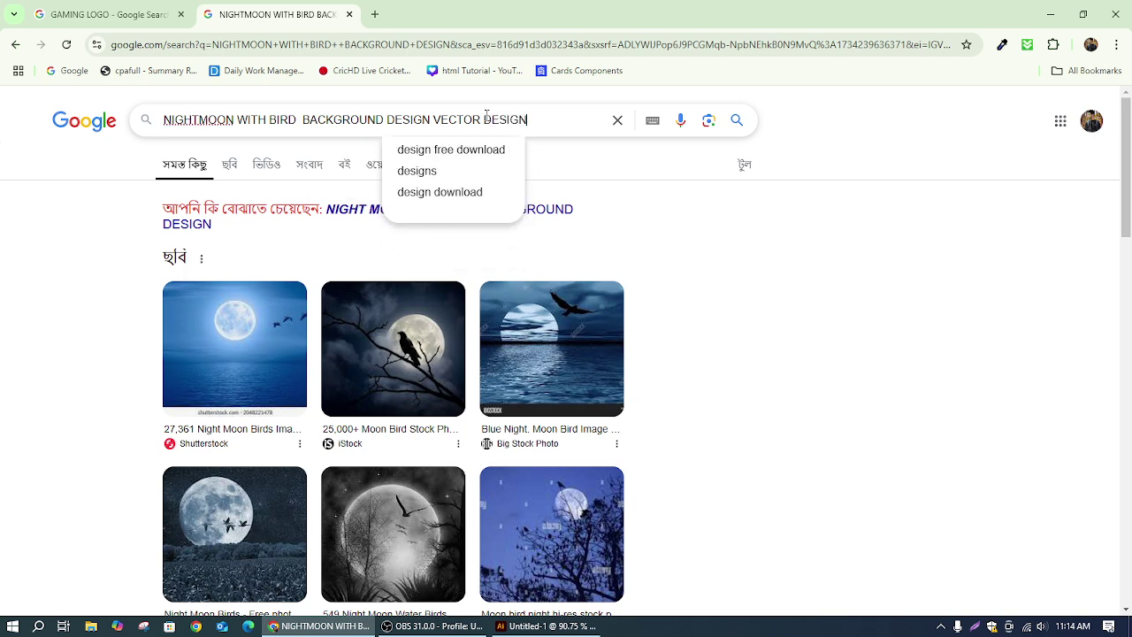
{"action": "type", "text": "N"}
{"action": "key", "text": "Return"}
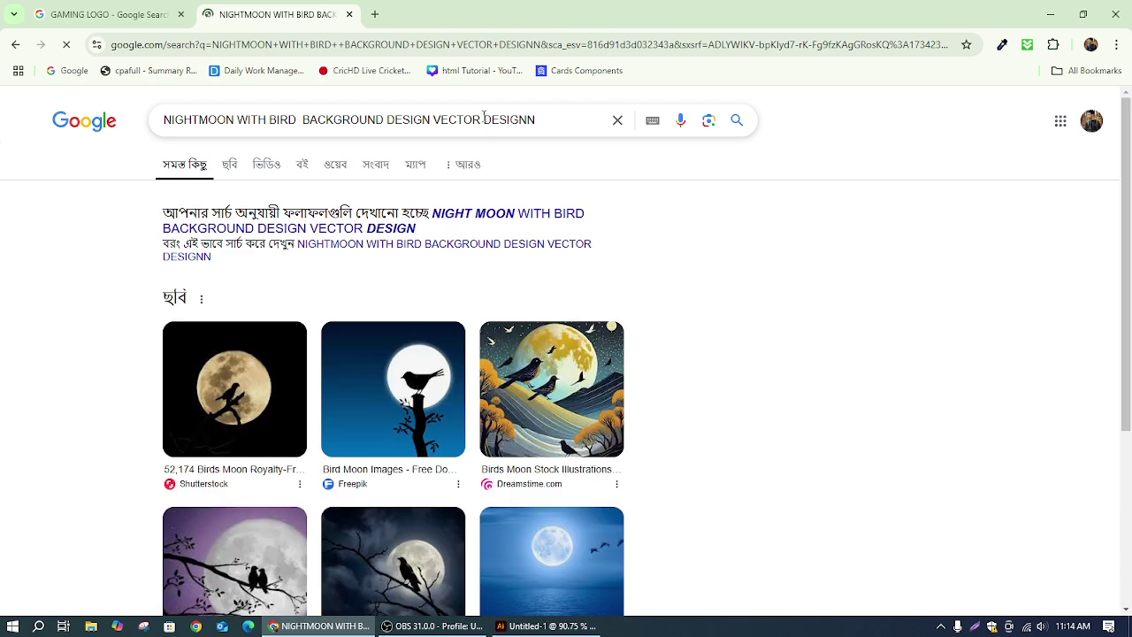
Step: Review the general results, restrict the search to images and look through the night moon and bird designs
{"action": "scroll", "coordinate": [396, 501], "scroll_direction": "down", "scroll_amount": 3}
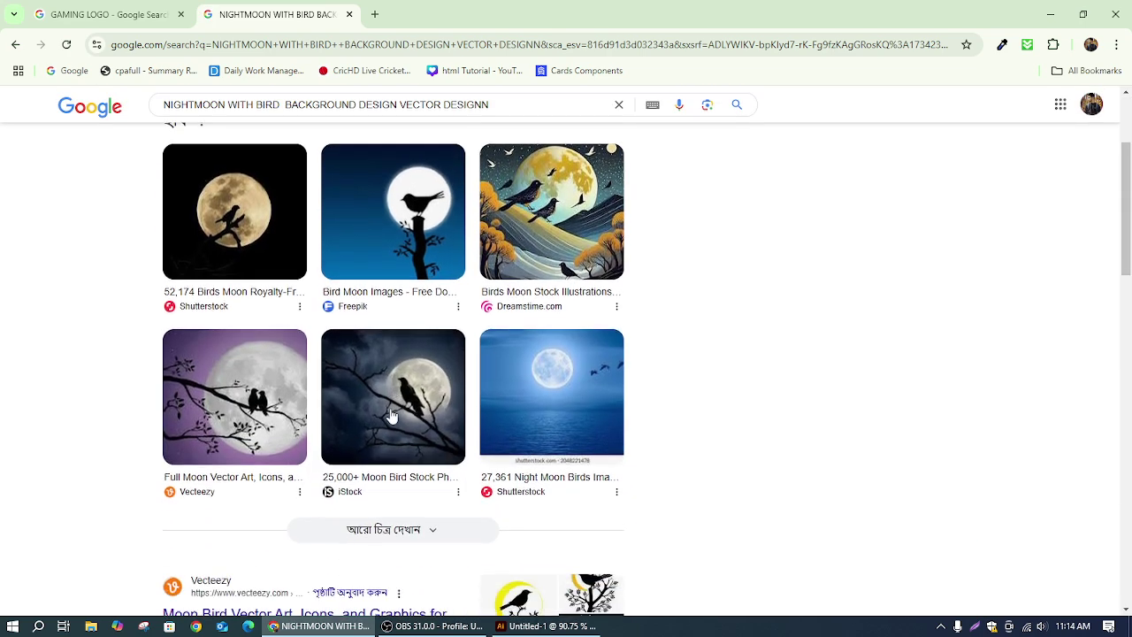
{"action": "scroll", "coordinate": [374, 472], "scroll_direction": "down", "scroll_amount": 5}
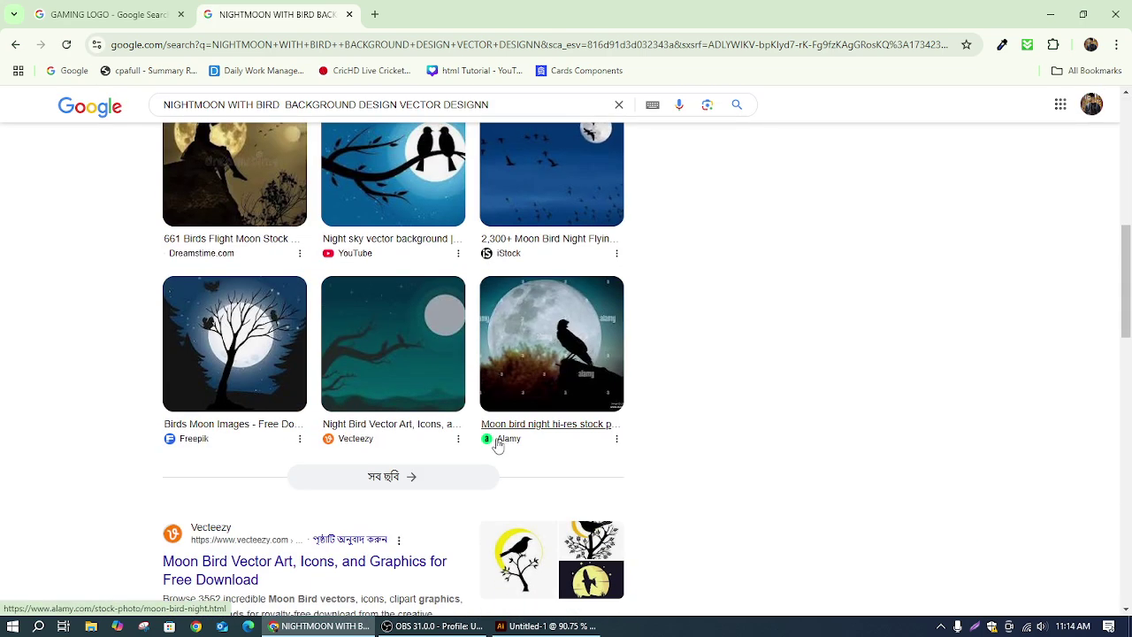
{"action": "scroll", "coordinate": [495, 442], "scroll_direction": "up", "scroll_amount": 9}
{"action": "left_click", "coordinate": [229, 164]}
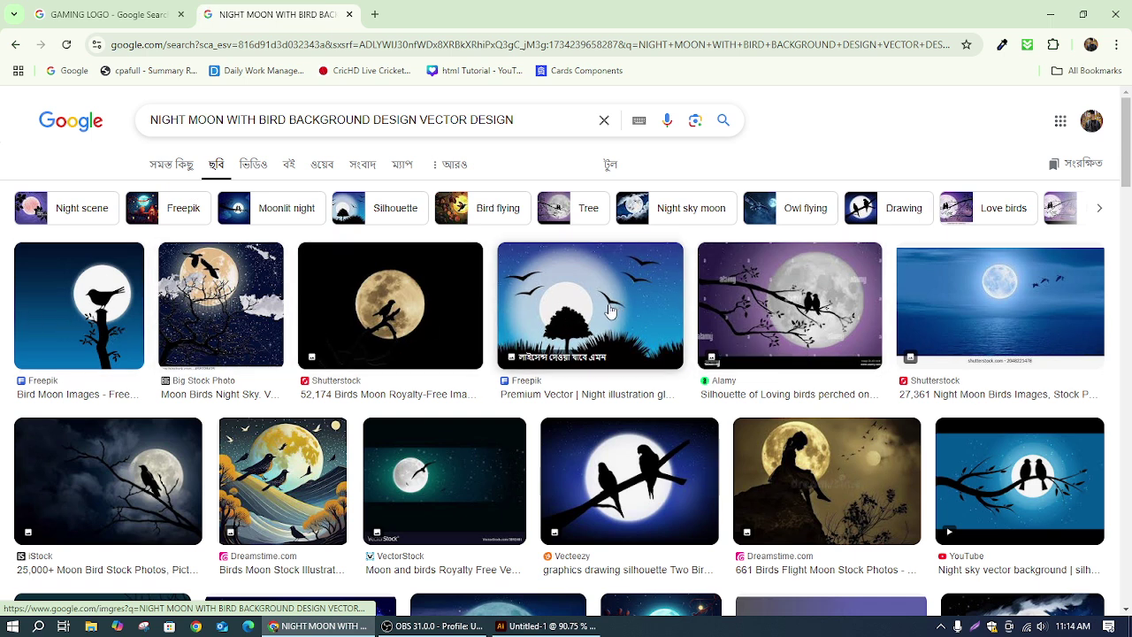
{"action": "scroll", "coordinate": [1013, 354], "scroll_direction": "down", "scroll_amount": 1}
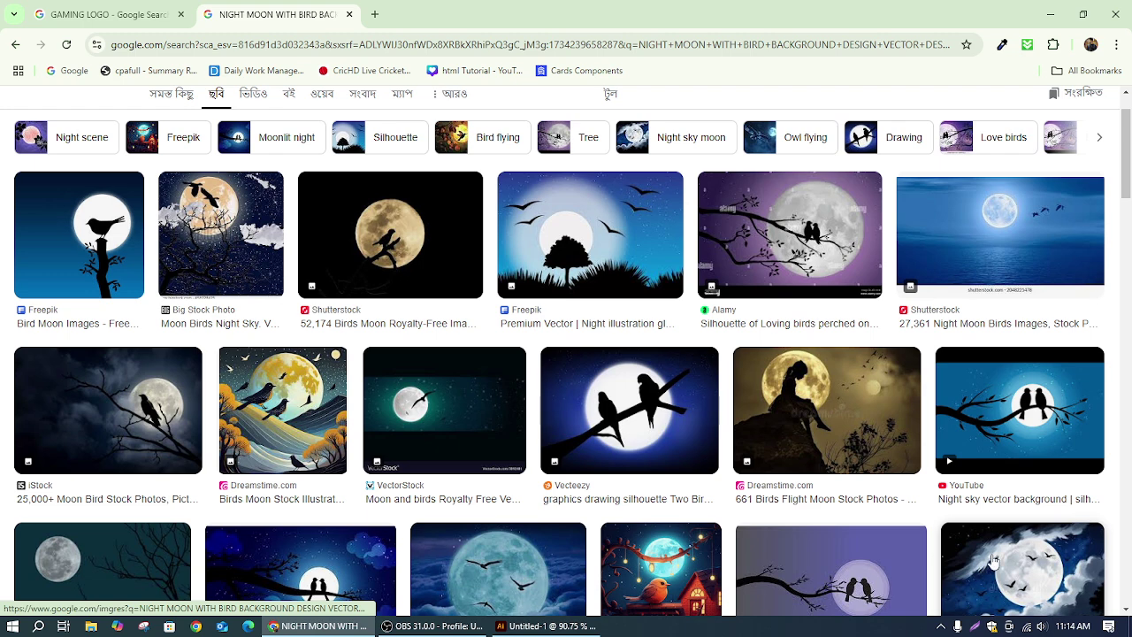
{"action": "scroll", "coordinate": [1039, 407], "scroll_direction": "down", "scroll_amount": 2}
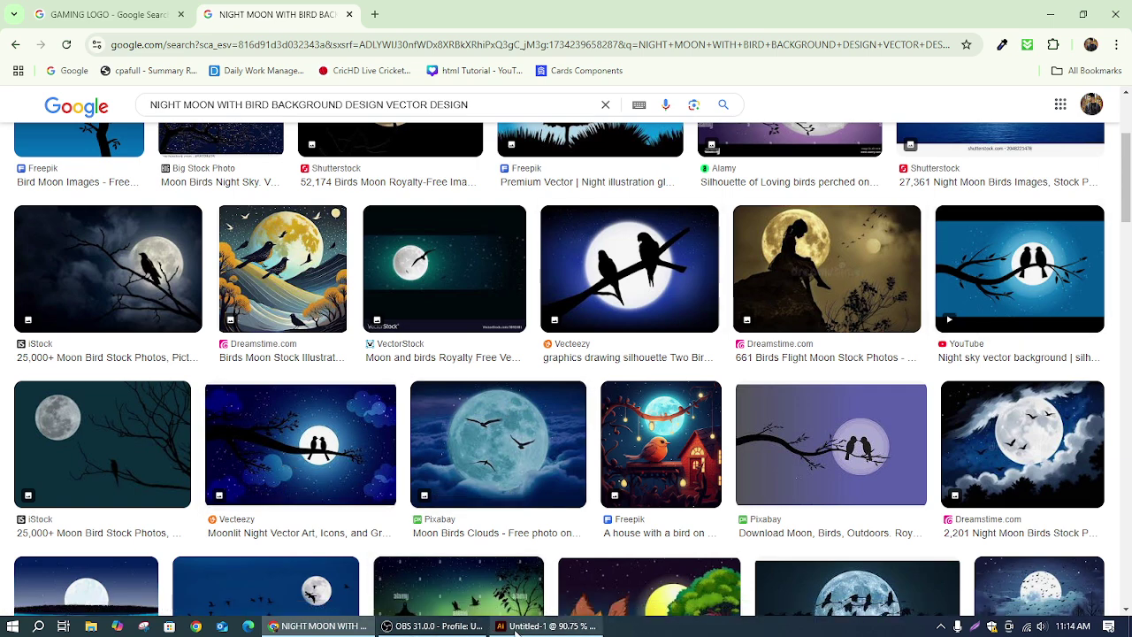
{"action": "left_click", "coordinate": [544, 626]}
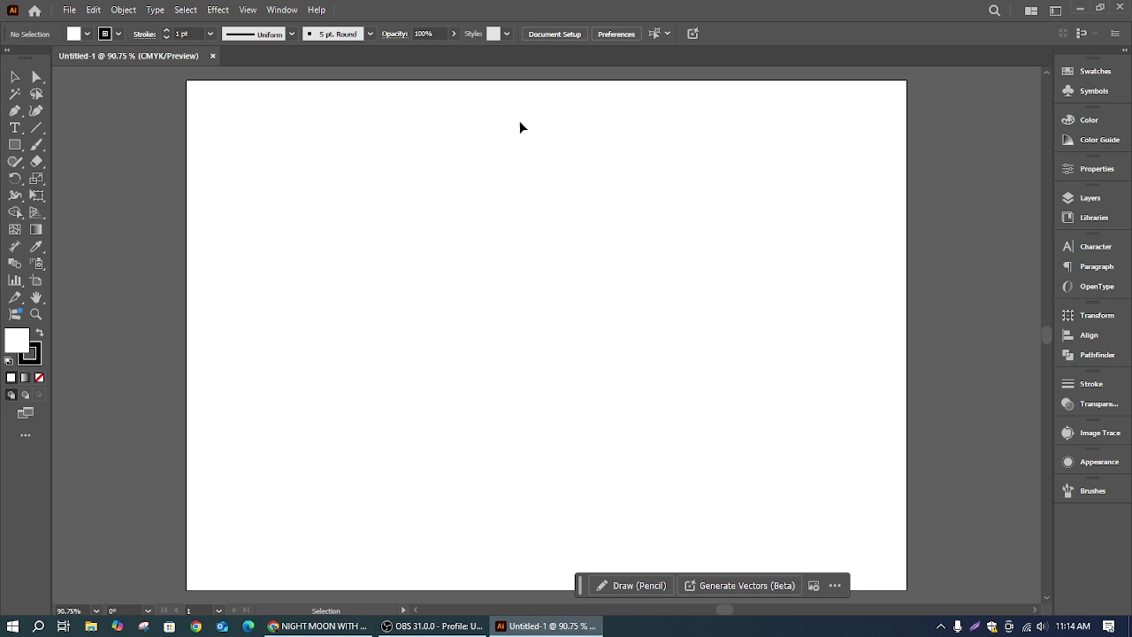
{"action": "left_click", "coordinate": [219, 10]}
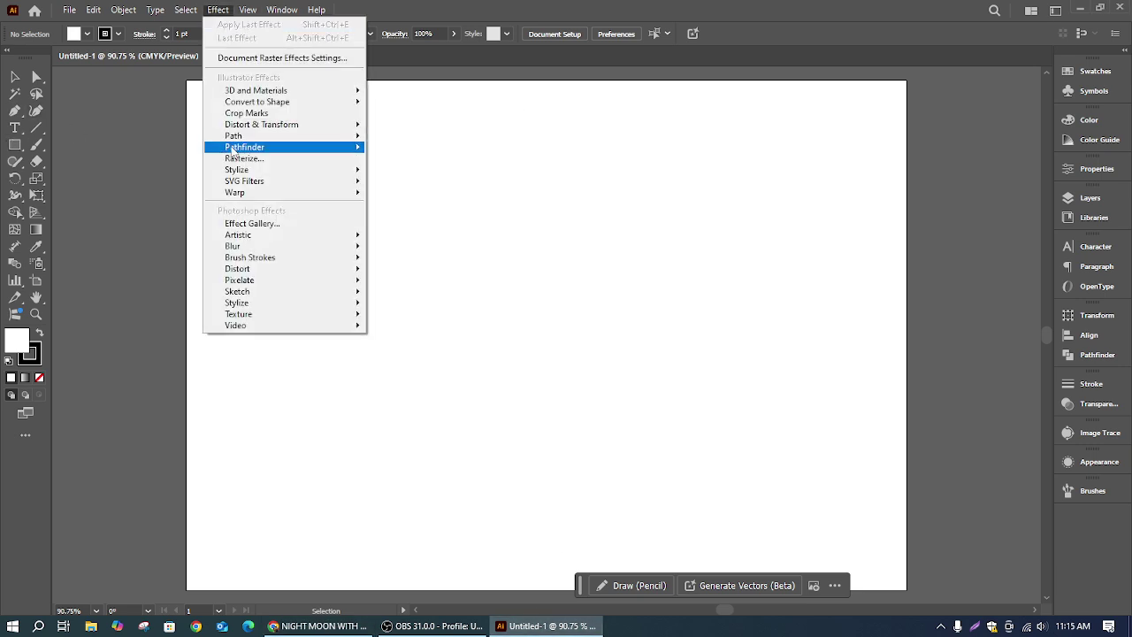
{"action": "mouse_move", "coordinate": [234, 149]}
{"action": "mouse_move", "coordinate": [69, 7]}
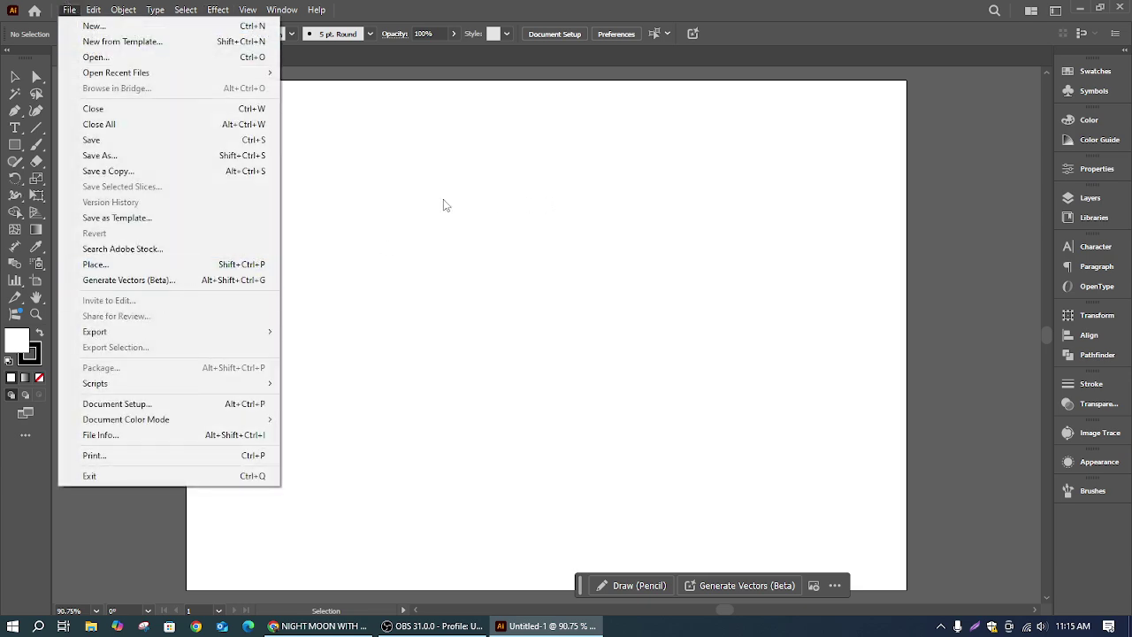
{"action": "mouse_move", "coordinate": [249, 13]}
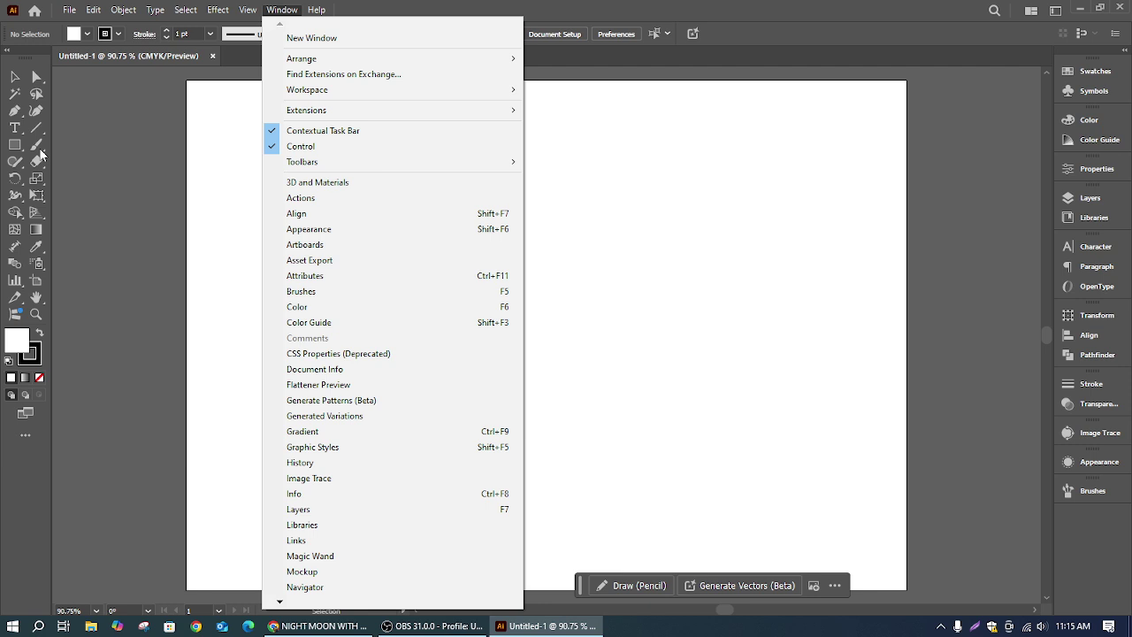
{"action": "left_click", "coordinate": [648, 366]}
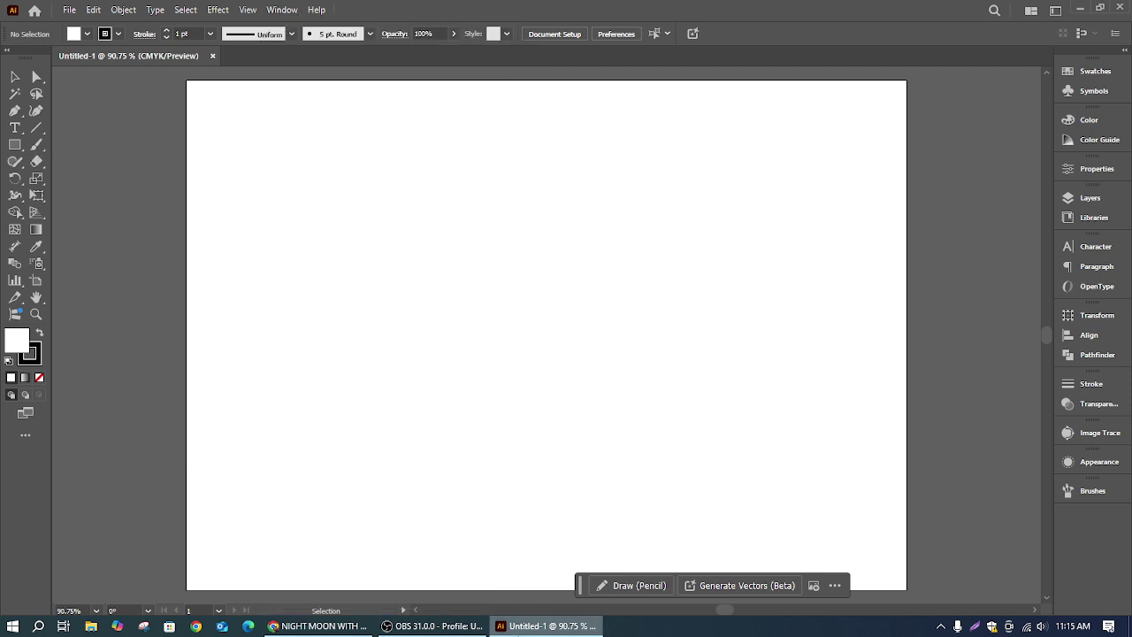
Step: Switch back to Chrome and look further through the night moon and bird image results
{"action": "mouse_move", "coordinate": [427, 633]}
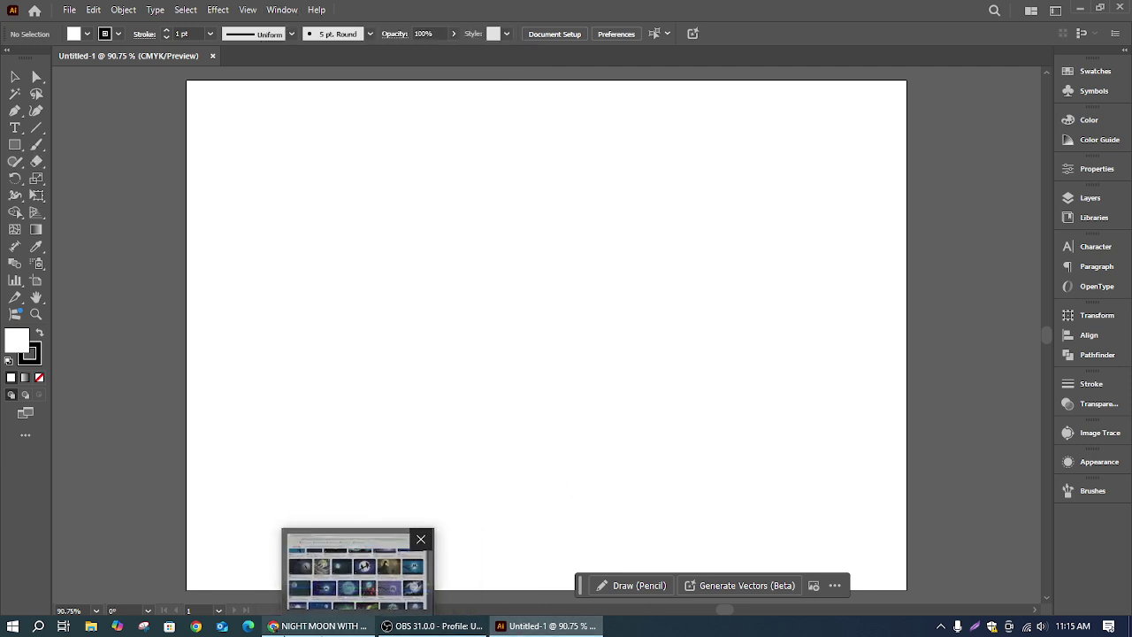
{"action": "left_click", "coordinate": [318, 626]}
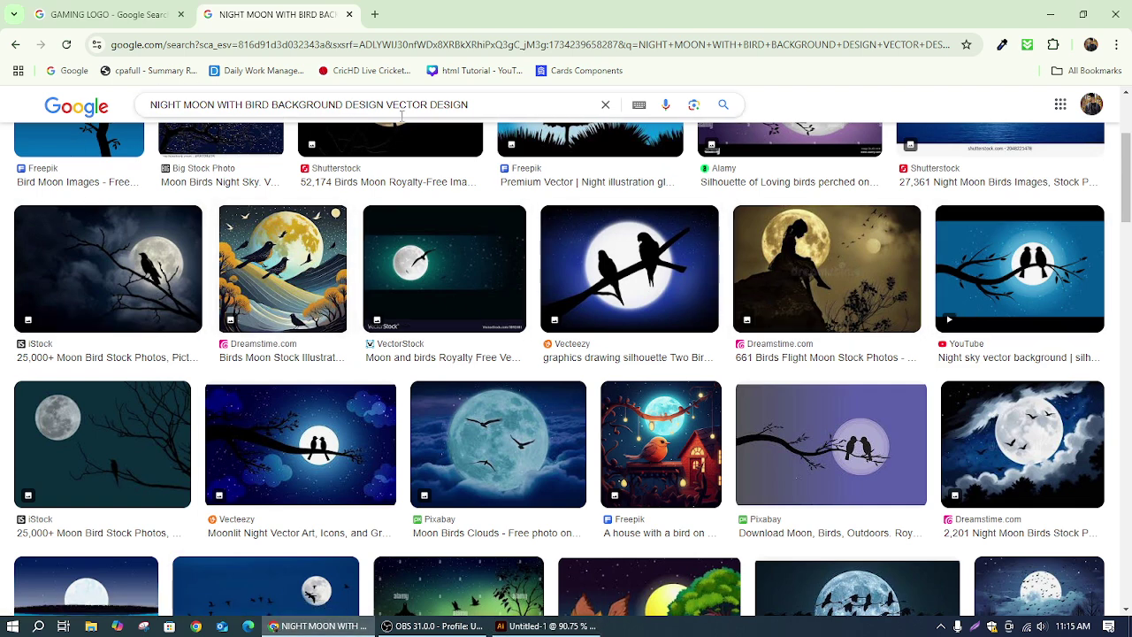
{"action": "scroll", "coordinate": [459, 270], "scroll_direction": "down", "scroll_amount": 4}
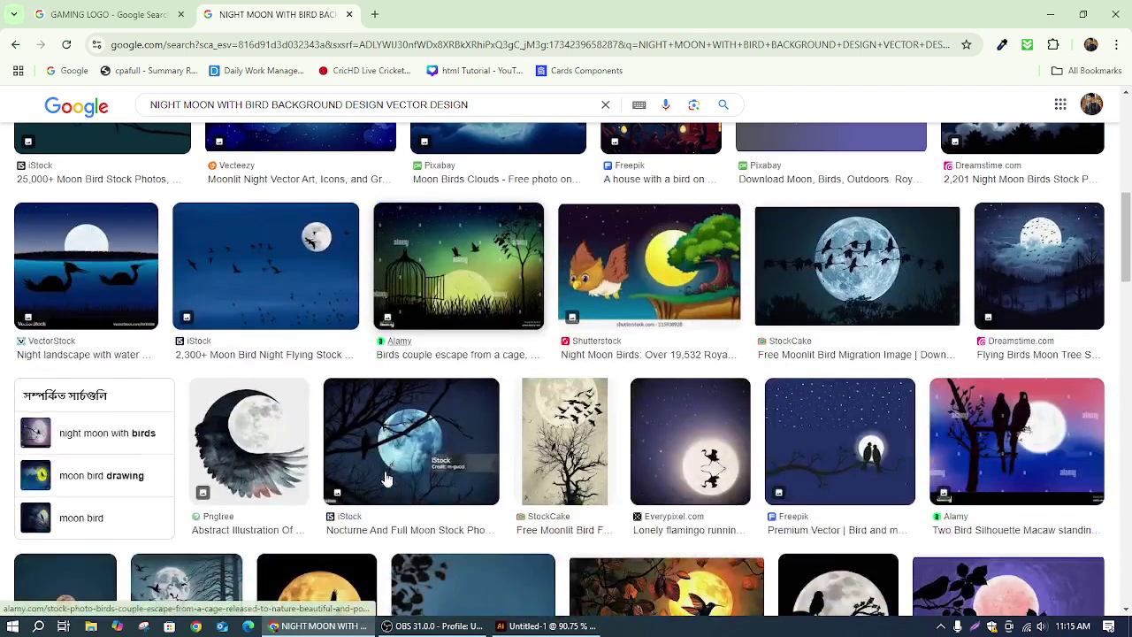
{"action": "scroll", "coordinate": [485, 277], "scroll_direction": "down", "scroll_amount": 4}
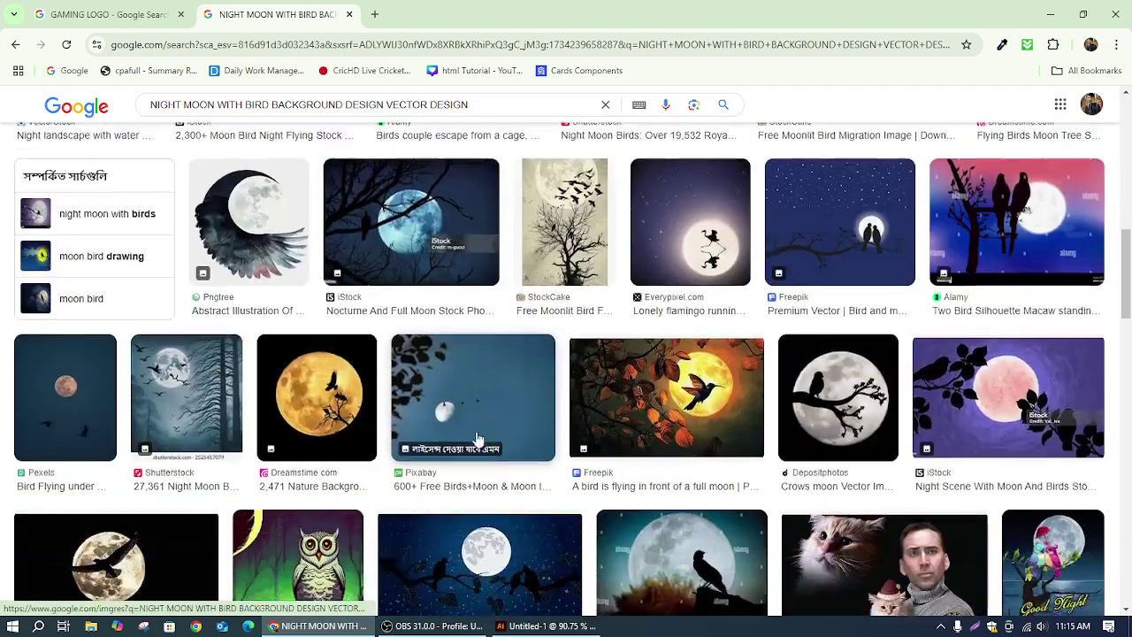
{"action": "scroll", "coordinate": [962, 345], "scroll_direction": "down", "scroll_amount": 3}
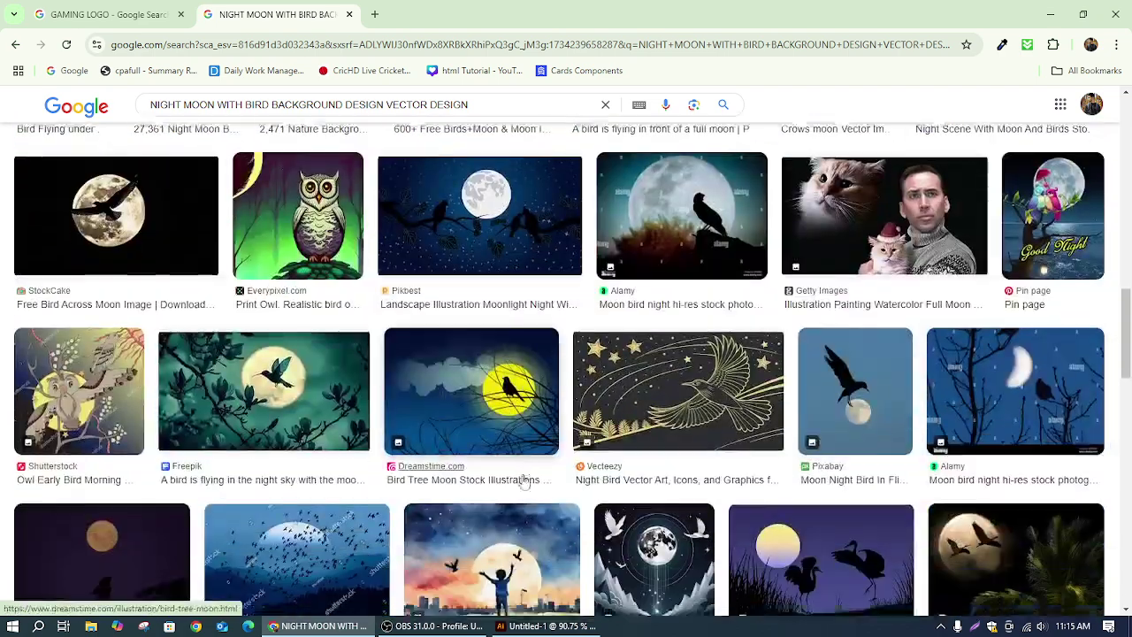
{"action": "scroll", "coordinate": [566, 328], "scroll_direction": "up", "scroll_amount": 2}
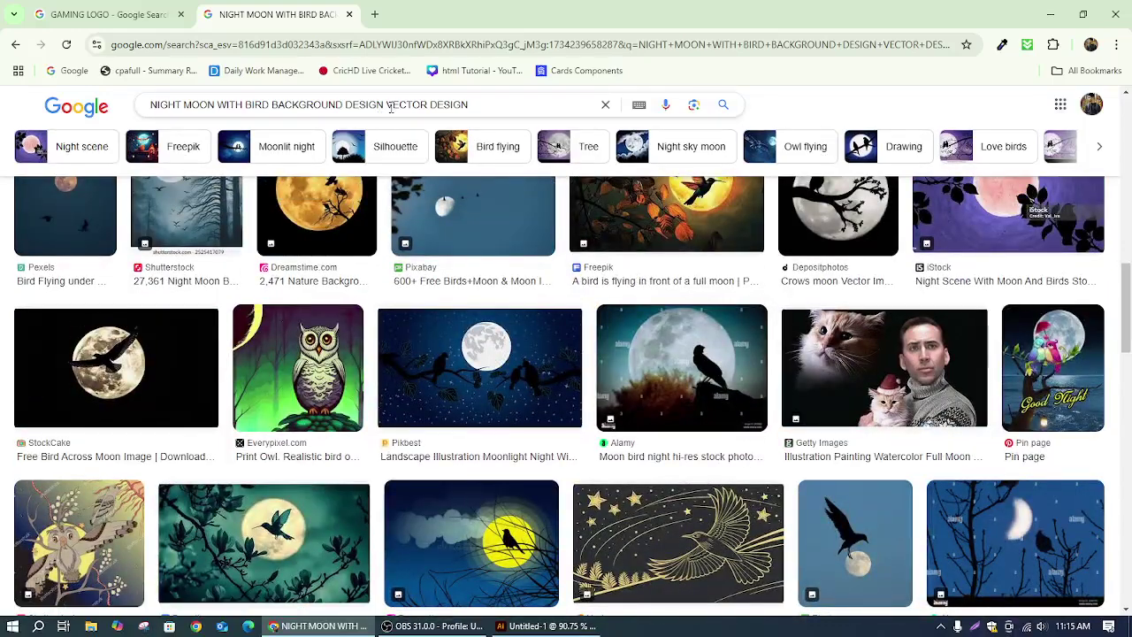
Step: Change the image search to "VECTOR BACKGROUND DESIGN" and look over the results
{"action": "left_click_drag", "start_coordinate": [382, 104], "coordinate": [150, 104]}
{"action": "key", "text": "BackSpace"}
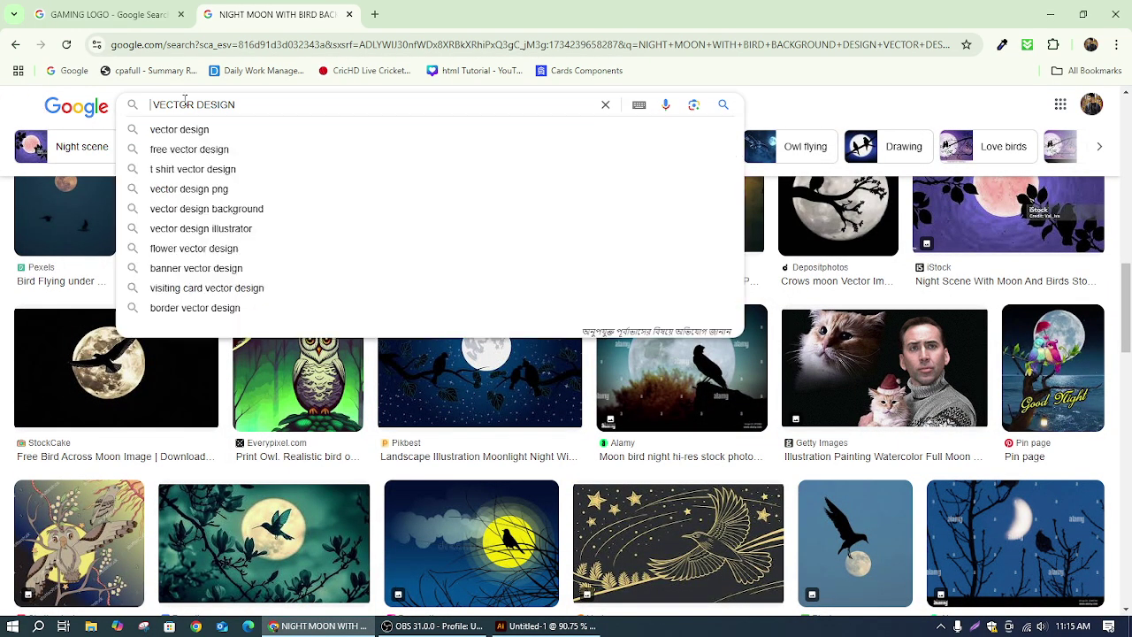
{"action": "left_click", "coordinate": [197, 105]}
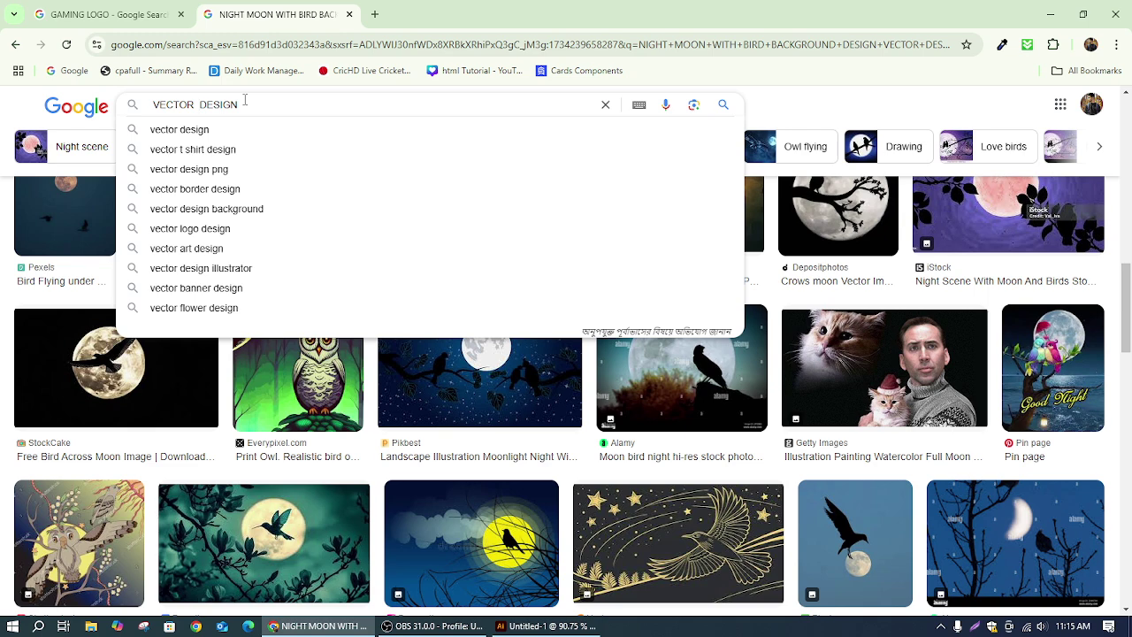
{"action": "type", "text": "BACKG"}
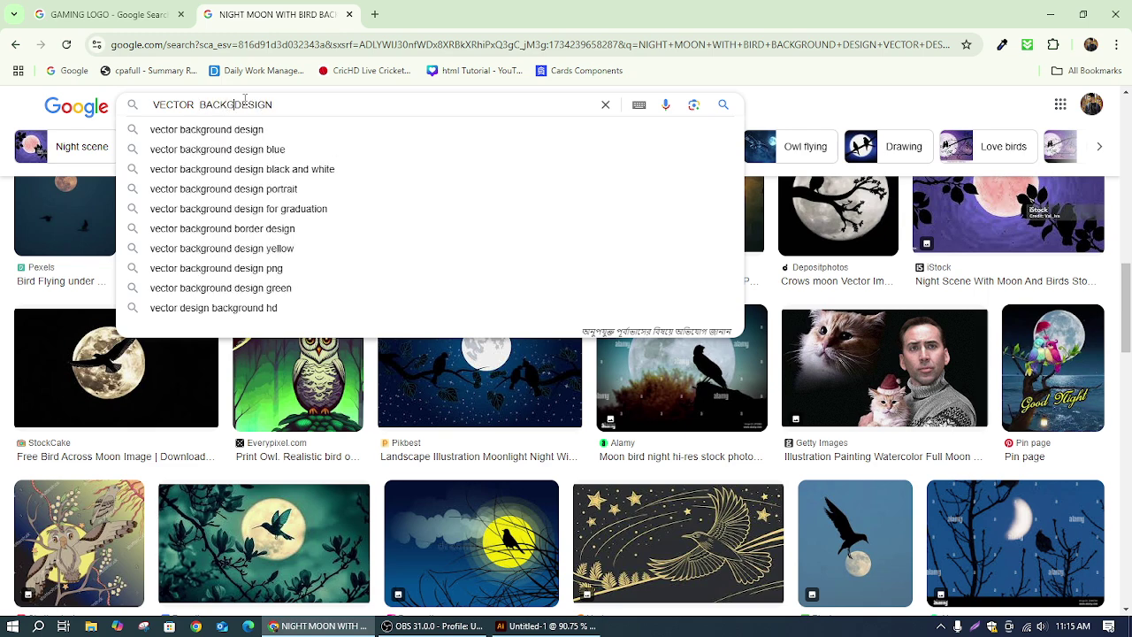
{"action": "type", "text": "ROUN"}
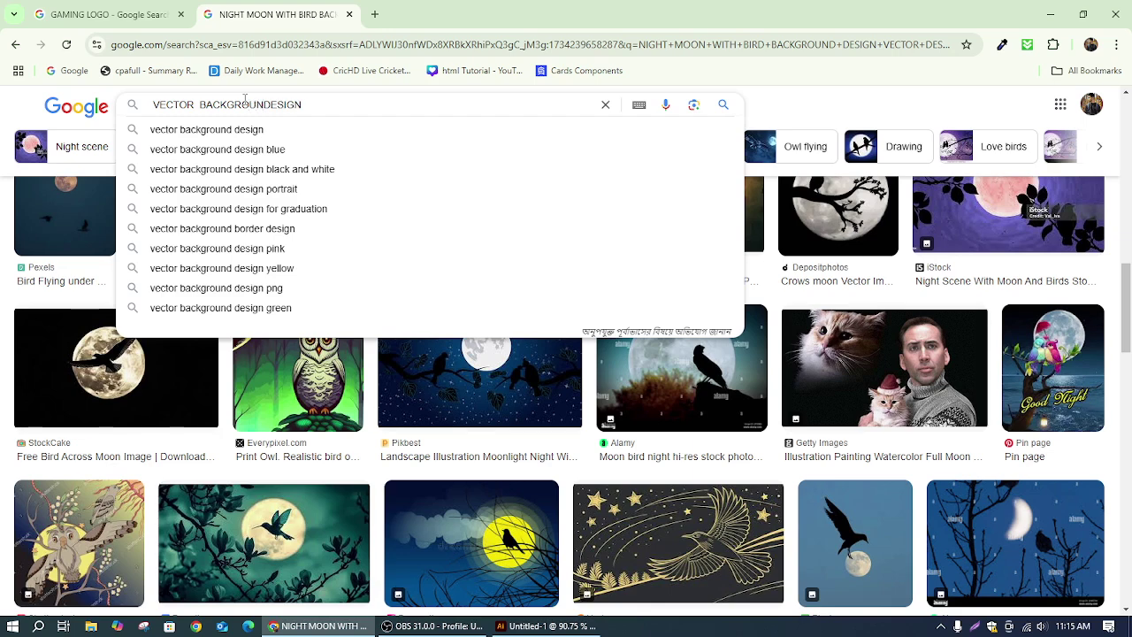
{"action": "type", "text": "D"}
{"action": "key", "text": "Return"}
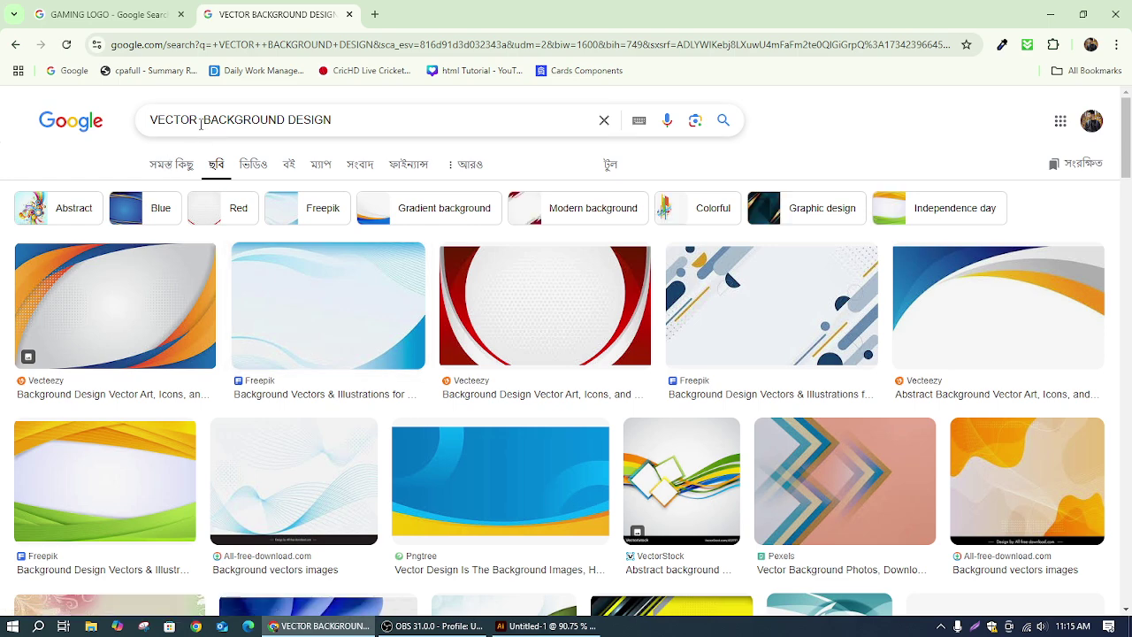
{"action": "scroll", "coordinate": [381, 192], "scroll_direction": "down", "scroll_amount": 5}
{"action": "scroll", "coordinate": [637, 371], "scroll_direction": "up", "scroll_amount": 5}
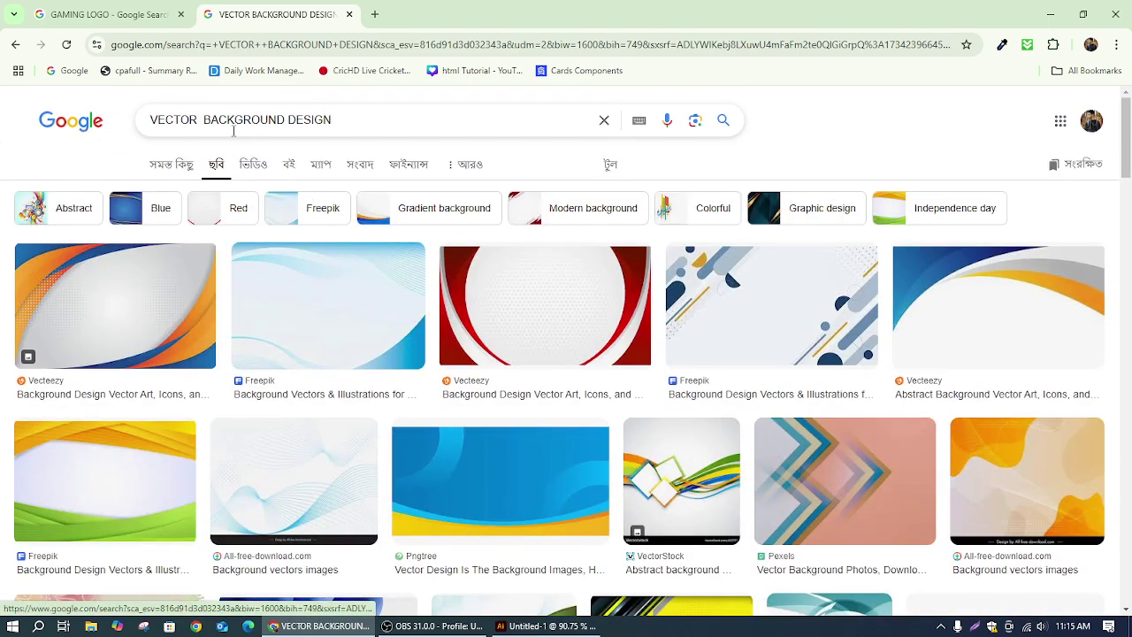
Step: Refine the image search to "VECTOR NIGHT BACKGROUND DESIGN"
{"action": "left_click", "coordinate": [203, 121]}
{"action": "type", "text": "NIGH"}
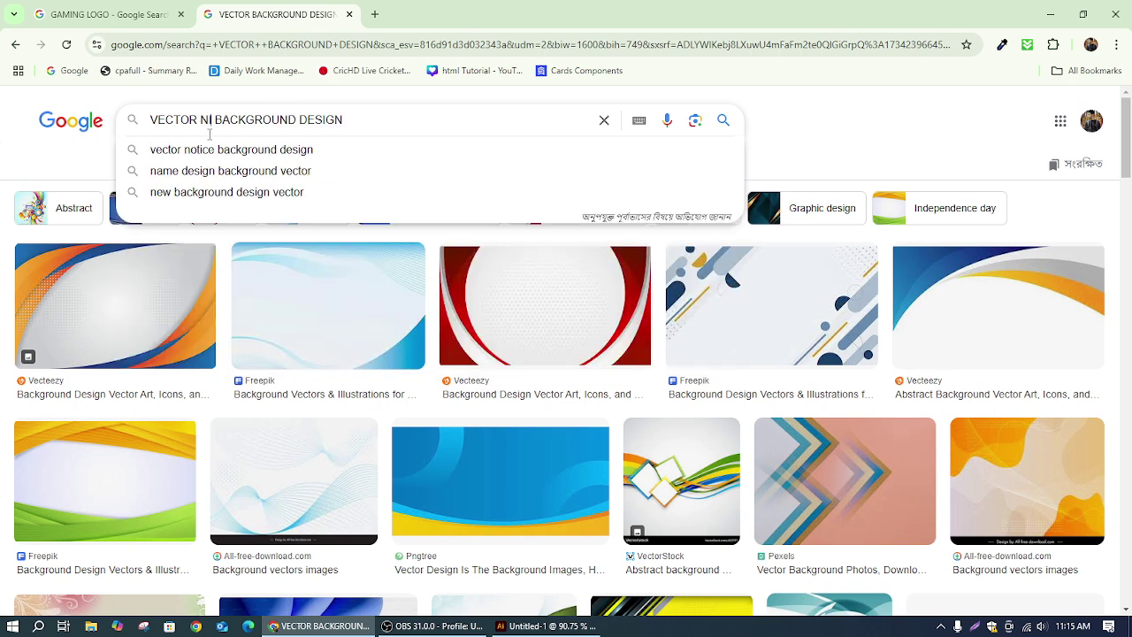
{"action": "type", "text": "T"}
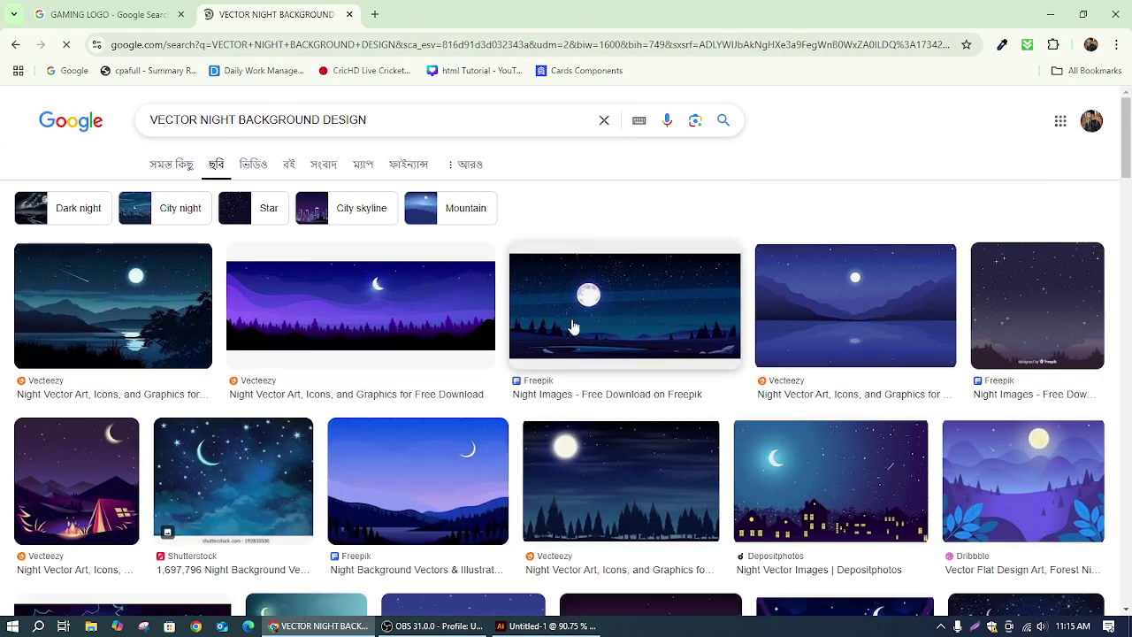
Step: Examine the vector night background images for moon, sky and landscape ideas to use as a reference
{"action": "scroll", "coordinate": [575, 327], "scroll_direction": "down", "scroll_amount": 3}
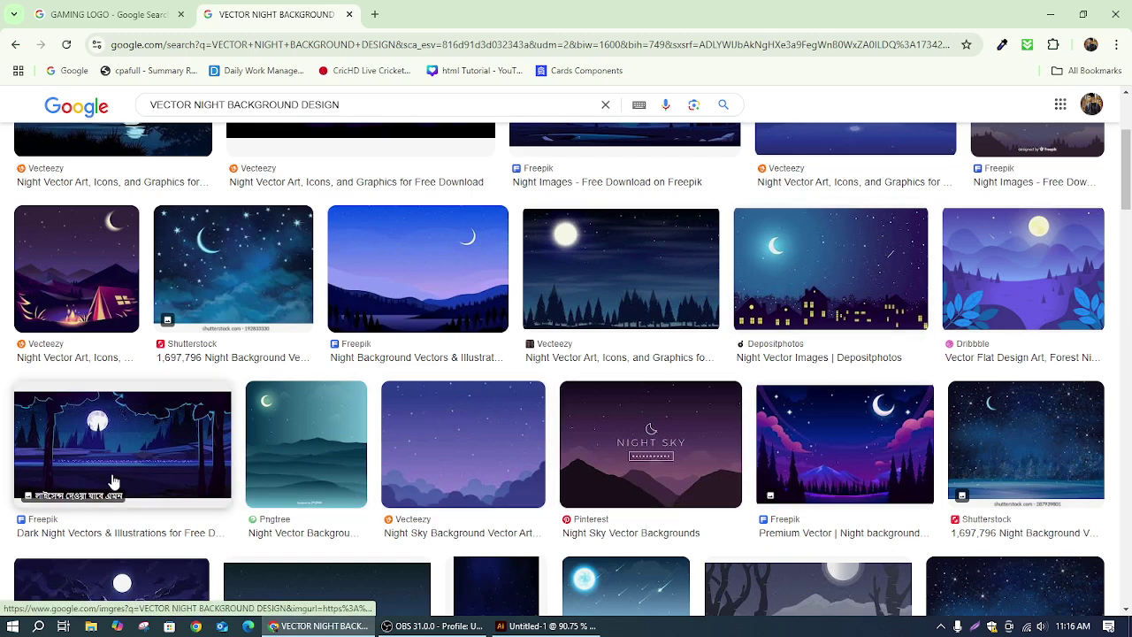
{"action": "scroll", "coordinate": [152, 457], "scroll_direction": "down", "scroll_amount": 4}
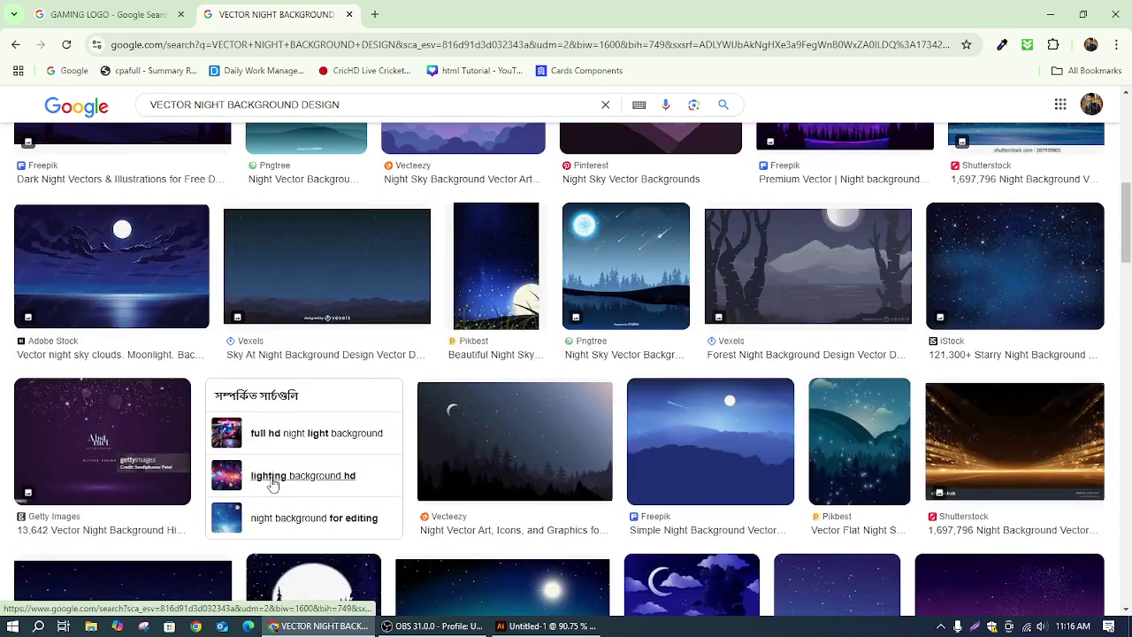
{"action": "scroll", "coordinate": [770, 350], "scroll_direction": "up", "scroll_amount": 2}
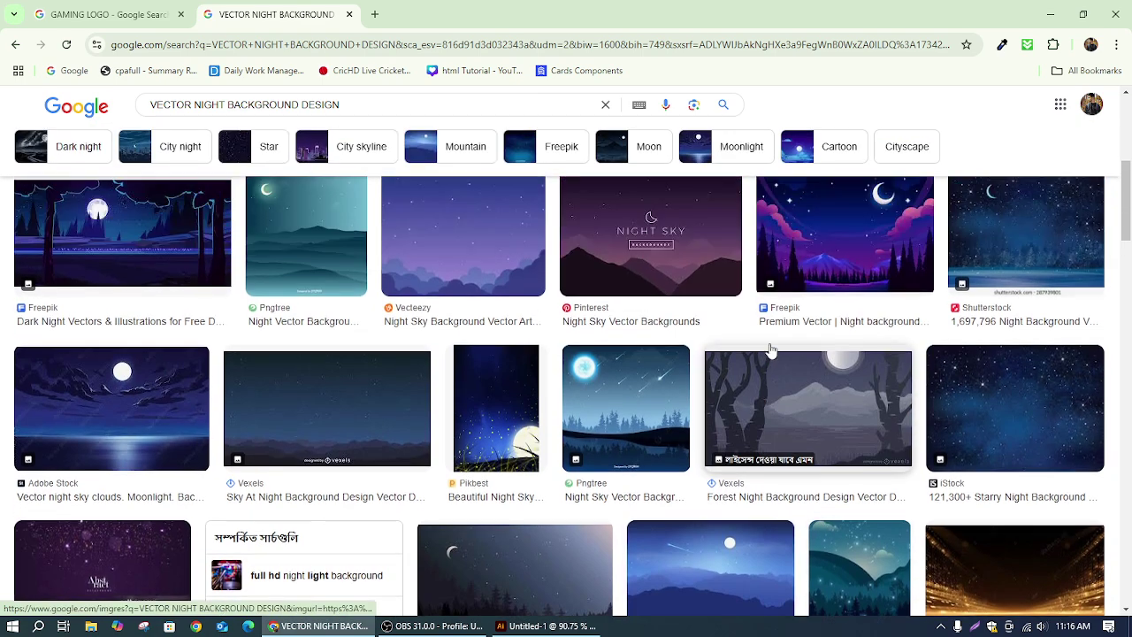
{"action": "scroll", "coordinate": [770, 349], "scroll_direction": "up", "scroll_amount": 4}
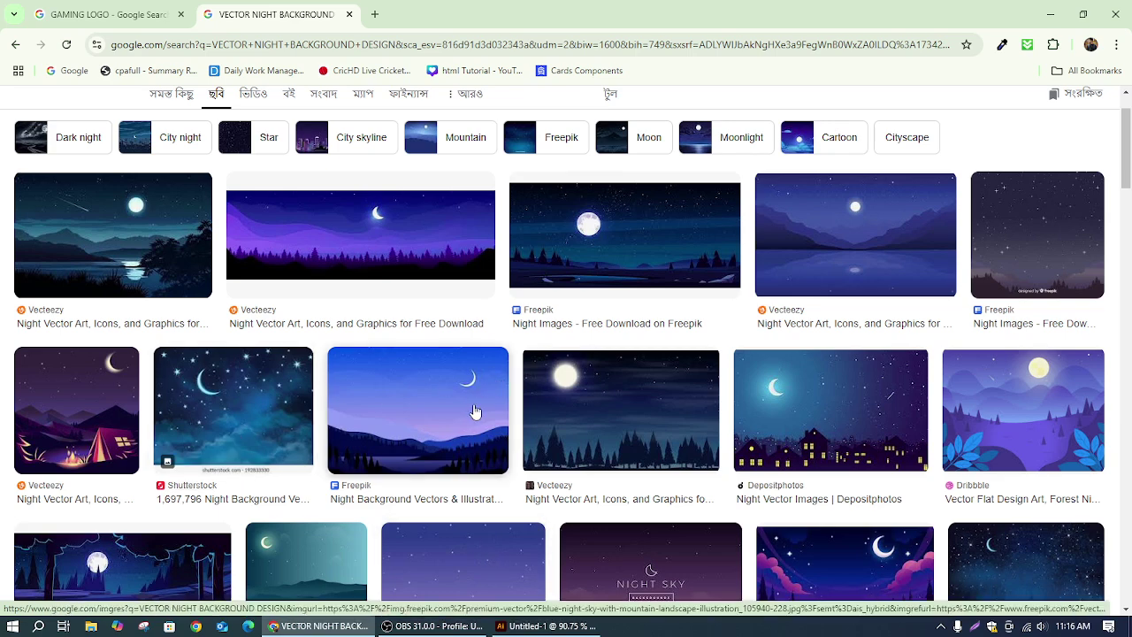
{"action": "scroll", "coordinate": [460, 384], "scroll_direction": "up", "scroll_amount": 1}
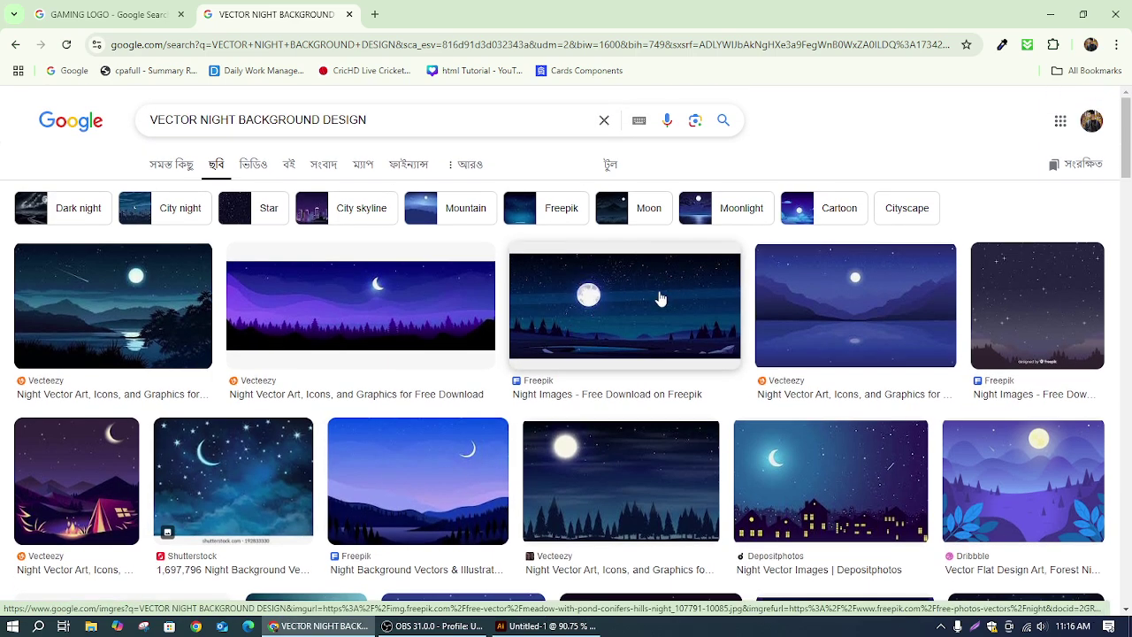
{"action": "scroll", "coordinate": [818, 385], "scroll_direction": "down", "scroll_amount": 2}
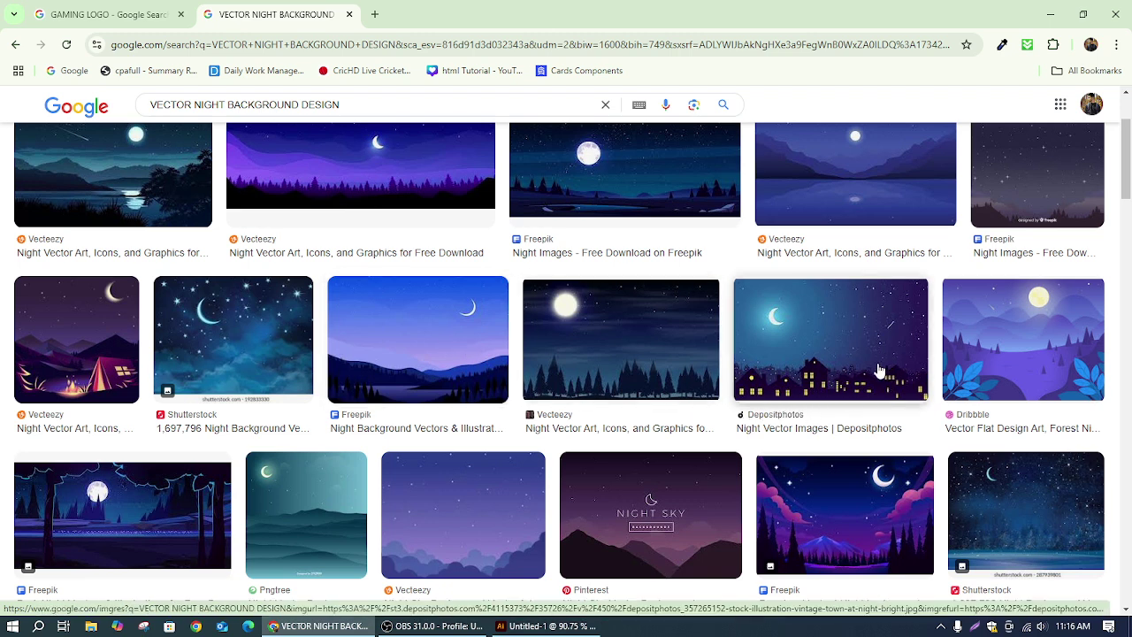
{"action": "scroll", "coordinate": [882, 347], "scroll_direction": "down", "scroll_amount": 2}
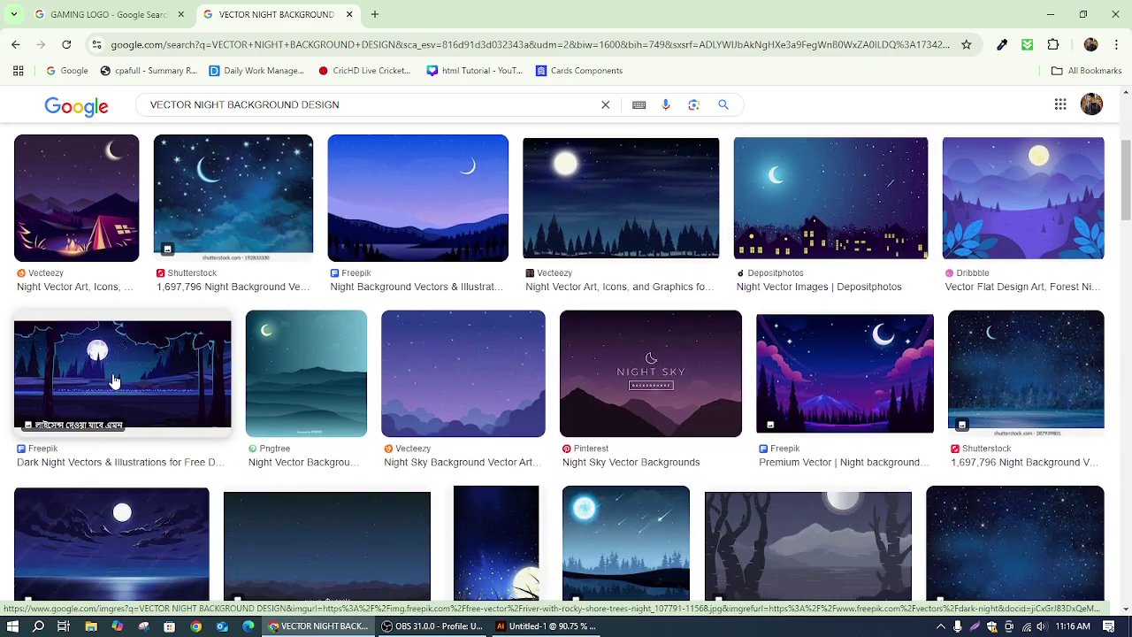
{"action": "scroll", "coordinate": [186, 424], "scroll_direction": "down", "scroll_amount": 4}
{"action": "scroll", "coordinate": [186, 424], "scroll_direction": "up", "scroll_amount": 5}
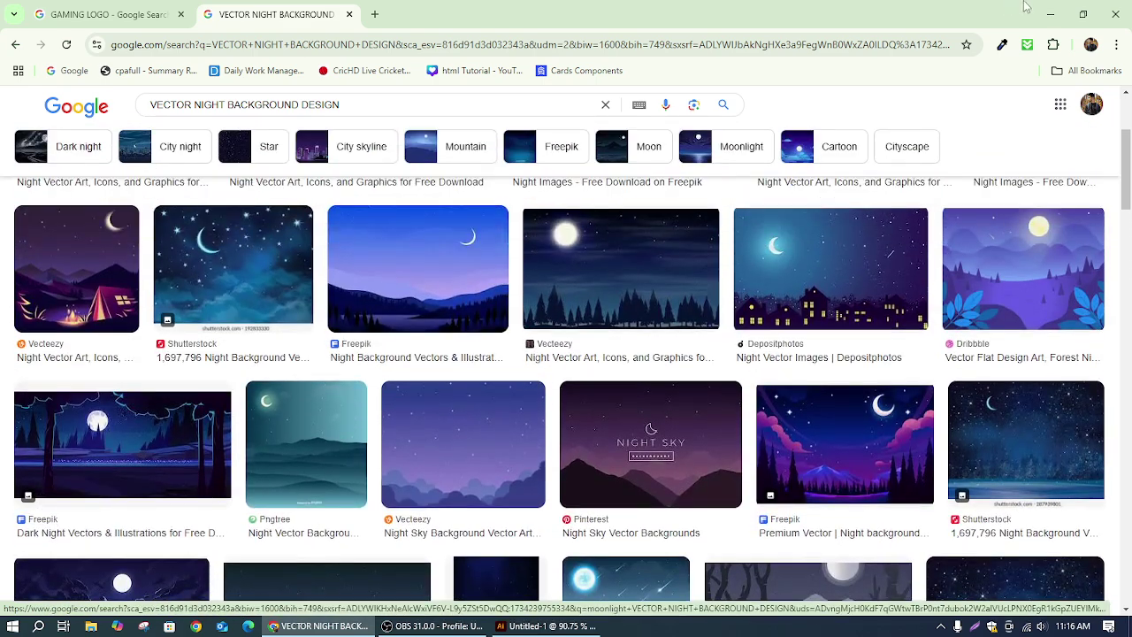
Step: Return to Illustrator and draw a circle about 2.35 in wide in the upper middle of the artboard with the Ellipse tool
{"action": "left_click", "coordinate": [1050, 14]}
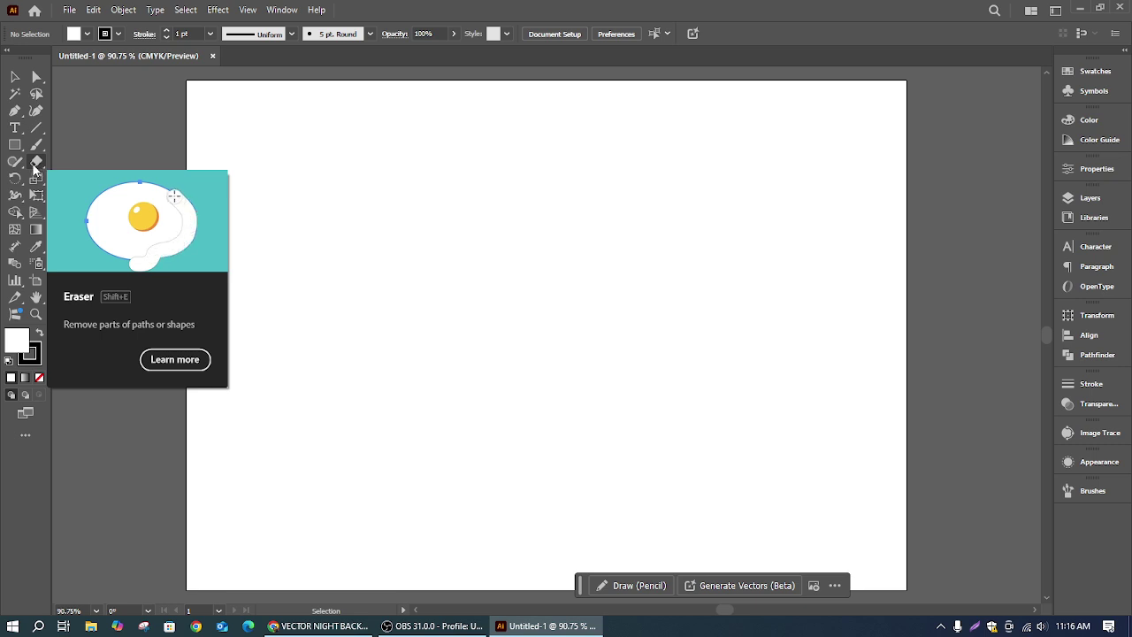
{"action": "left_click_drag", "start_coordinate": [35, 160], "coordinate": [75, 196]}
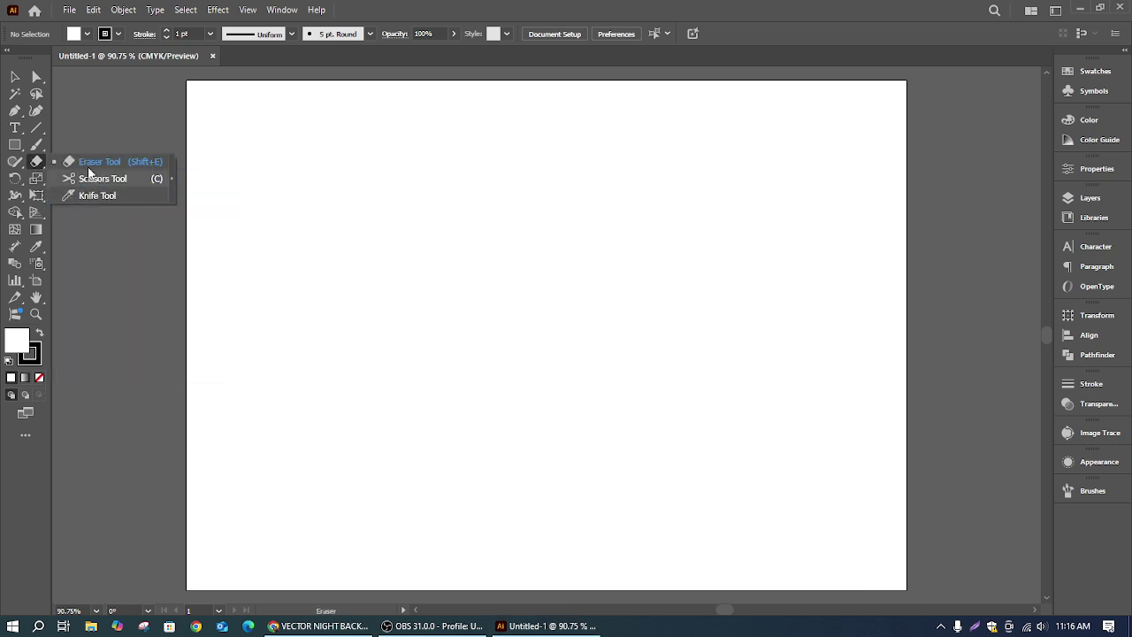
{"action": "left_click", "coordinate": [17, 148]}
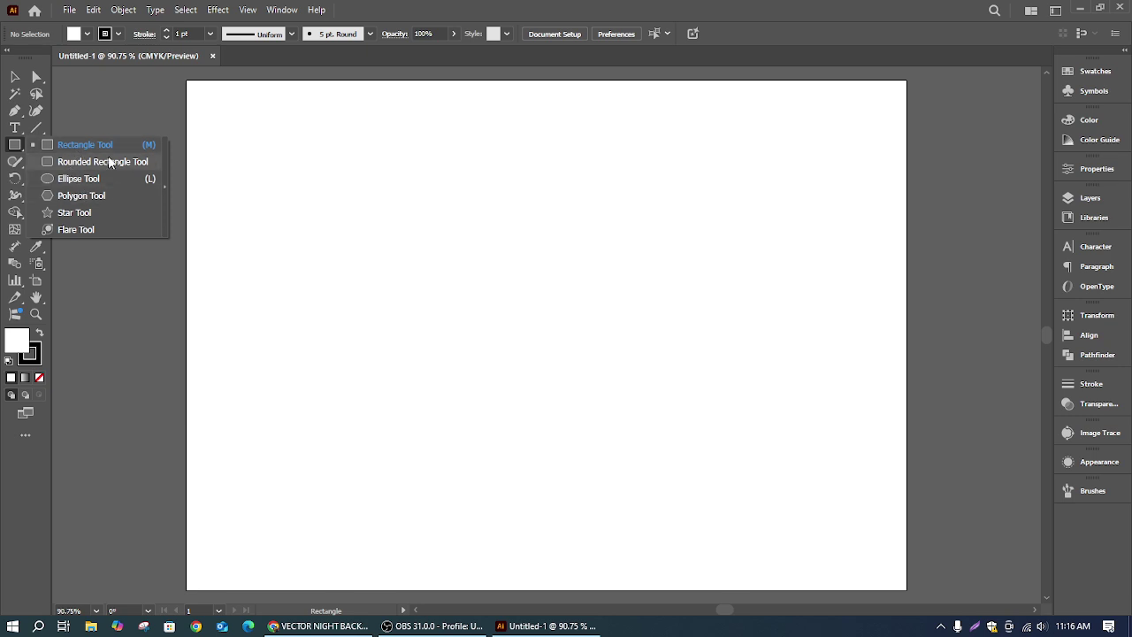
{"action": "left_click", "coordinate": [53, 180]}
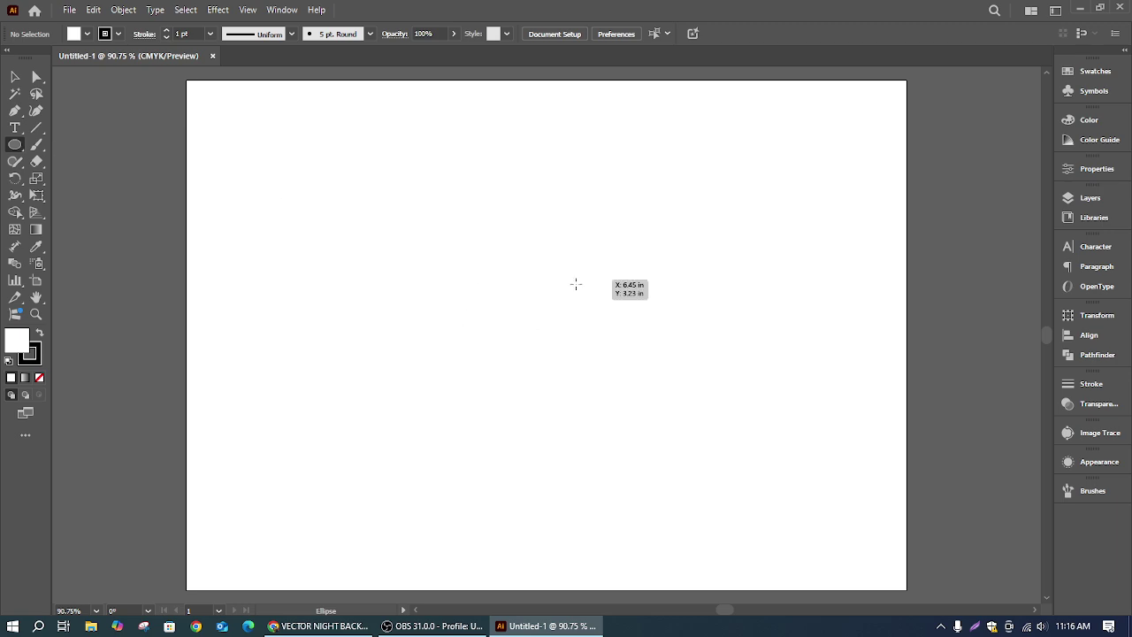
{"action": "mouse_move", "coordinate": [534, 261]}
{"action": "left_mouse_down"}
{"action": "mouse_move", "coordinate": [720, 379]}
{"action": "mouse_move", "coordinate": [598, 328]}
{"action": "mouse_move", "coordinate": [558, 333]}
{"action": "left_mouse_up"}
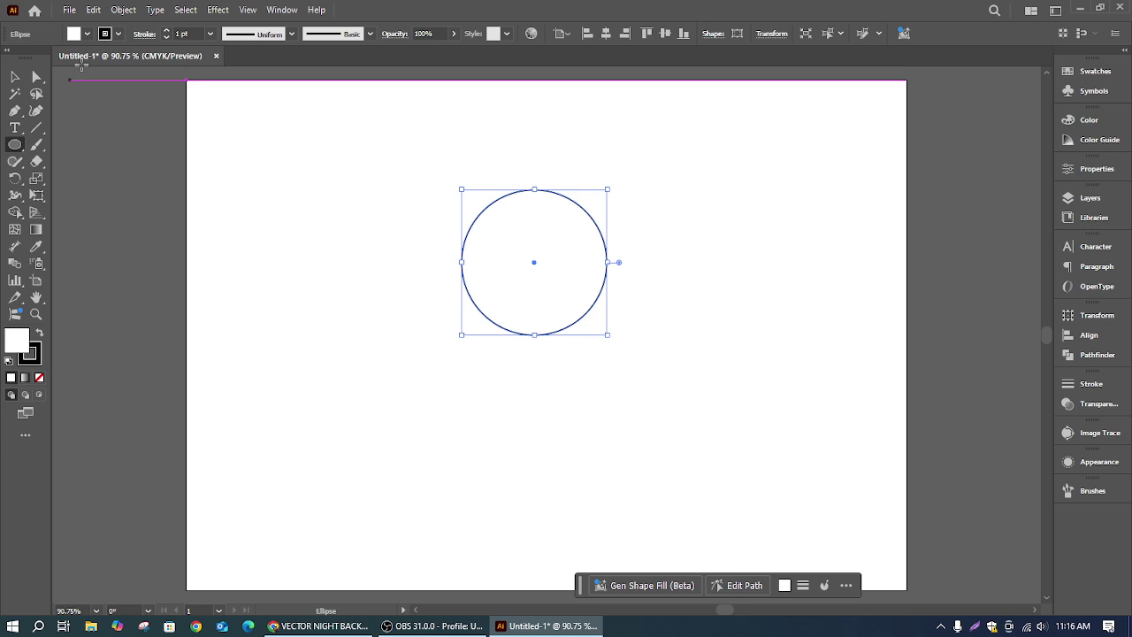
Step: Fill the circle with yellow from the swatches and keep it selected with the Selection tool
{"action": "left_click", "coordinate": [86, 34]}
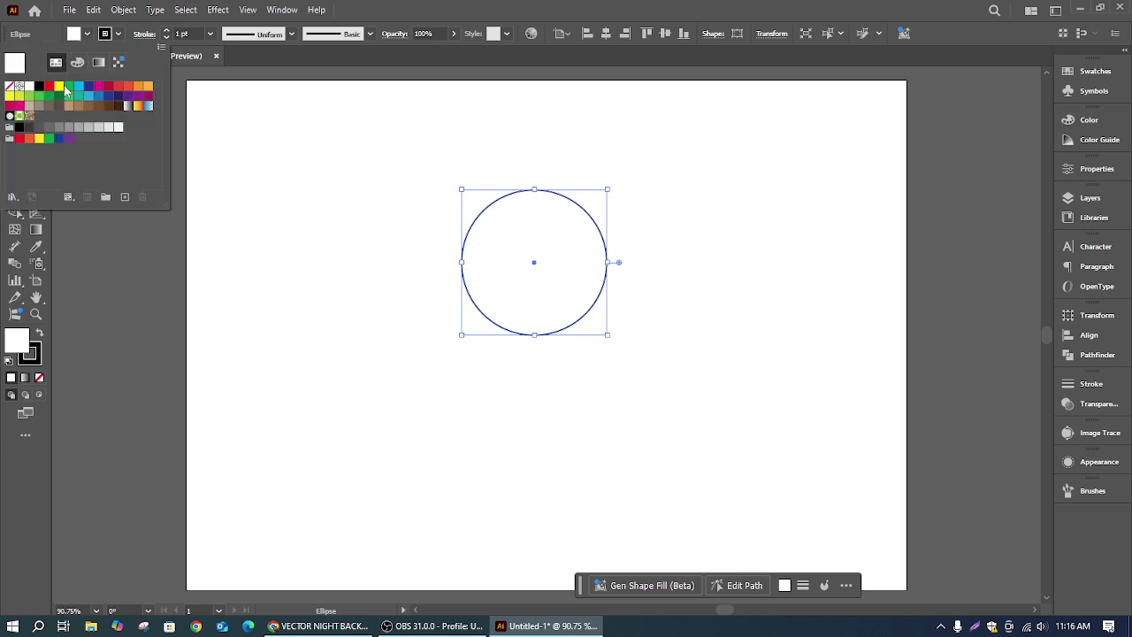
{"action": "left_click", "coordinate": [60, 90]}
{"action": "key", "text": "Escape"}
{"action": "key", "text": "v"}
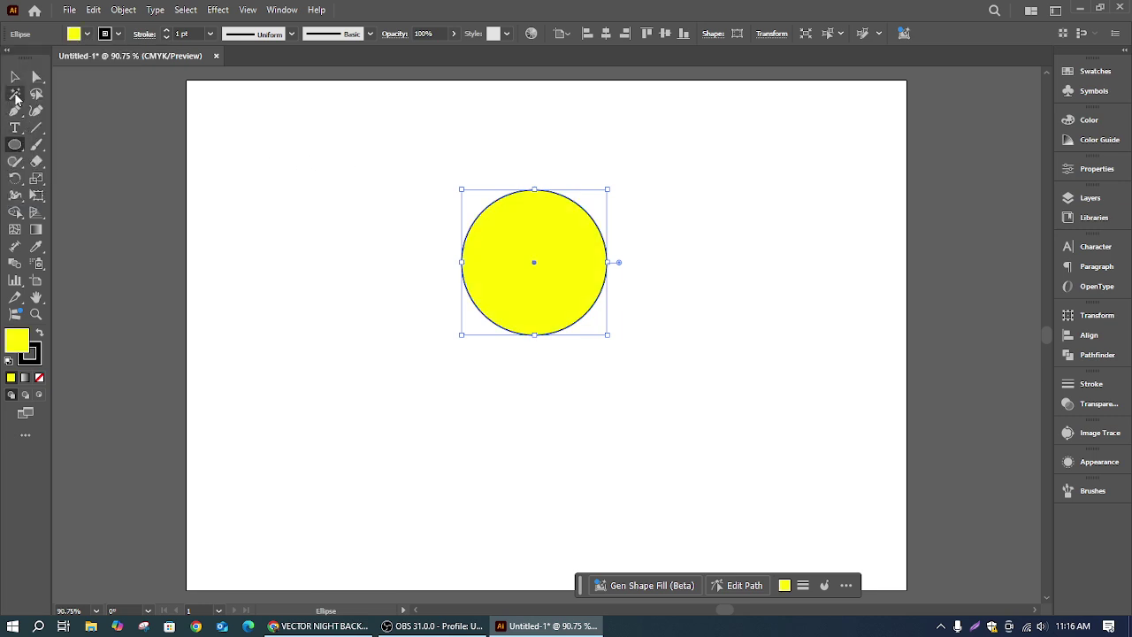
{"action": "left_click", "coordinate": [517, 187]}
{"action": "left_click_drag", "start_coordinate": [570, 254], "coordinate": [617, 303]}
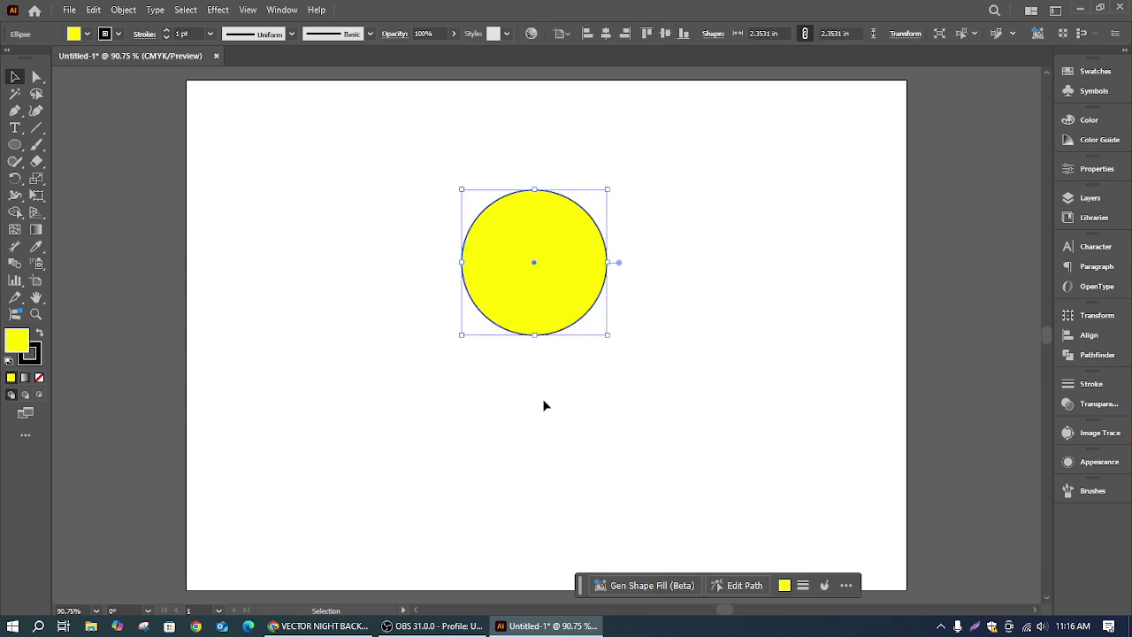
Step: Activate the Eraser tool and enlarge its brush to about half the yellow circle's diameter
{"action": "left_click", "coordinate": [37, 162]}
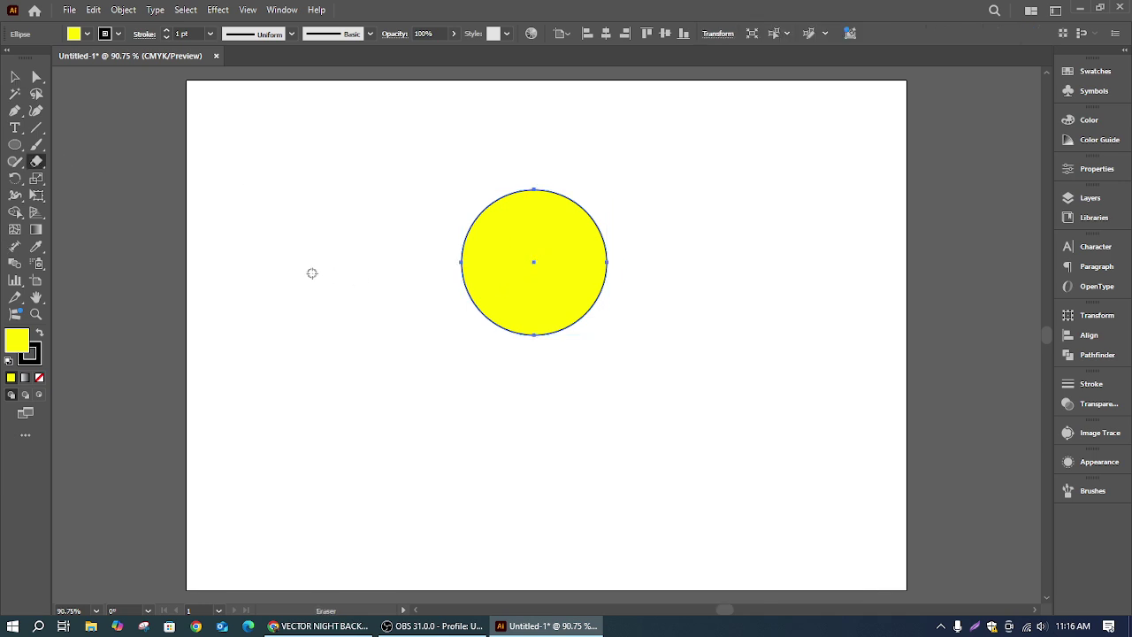
{"action": "key", "text": "bracketright"}
{"action": "key", "text": "bracketright"}
{"action": "key", "text": "bracketright"}
{"action": "key", "text": "bracketright"}
{"action": "key", "text": "bracketright"}
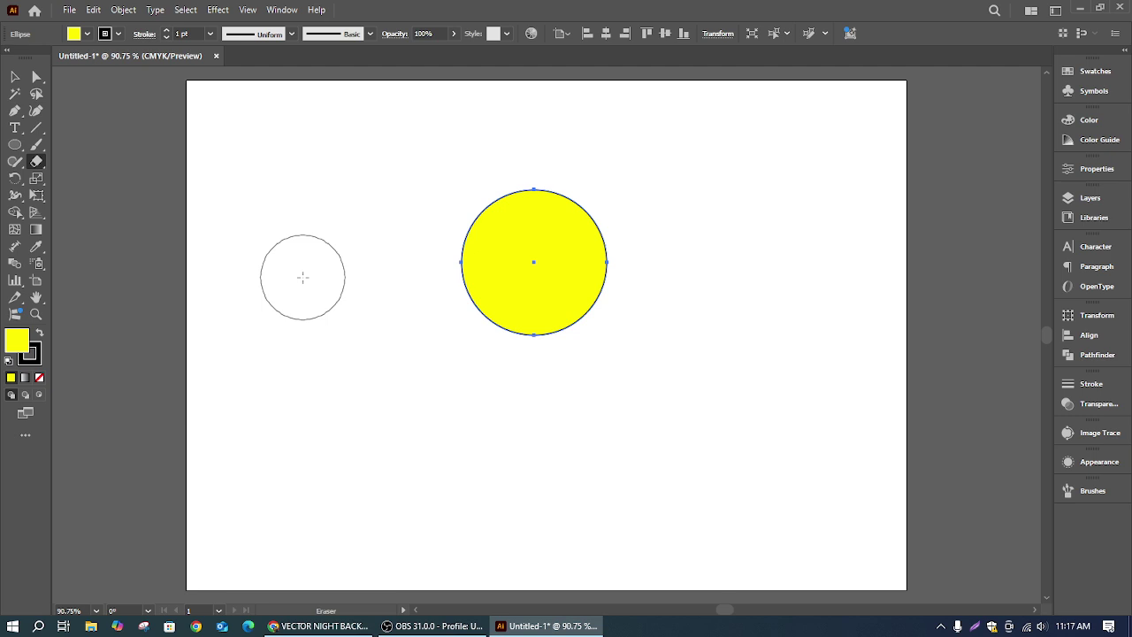
{"action": "key", "text": "bracketleft"}
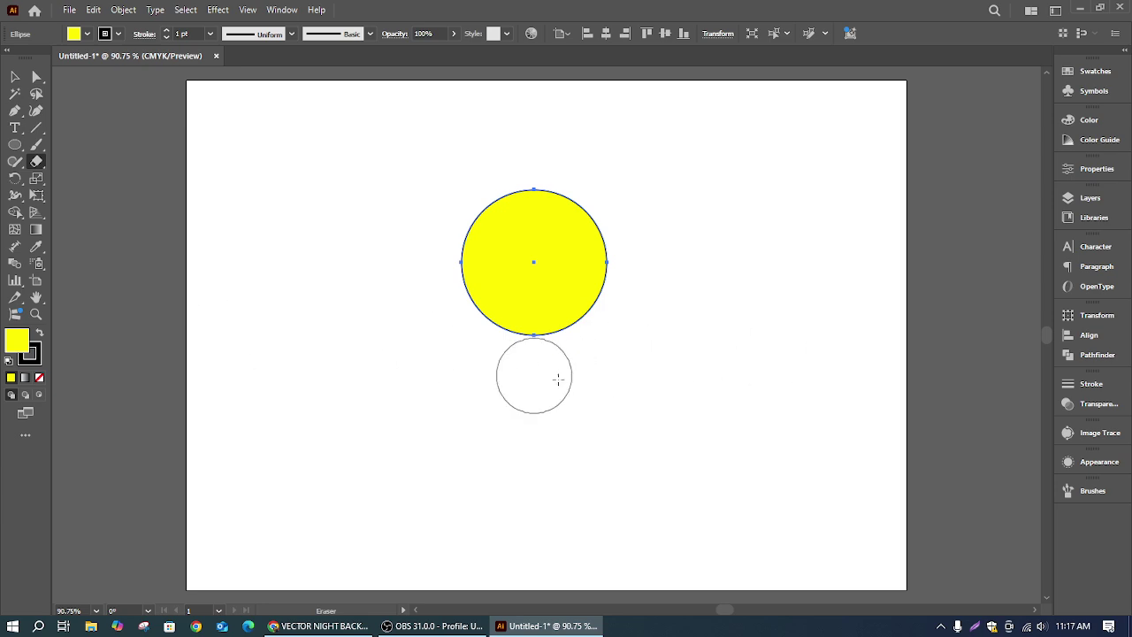
Step: Try erasing across the lower half of the yellow circle and undo the stroke
{"action": "mouse_move", "coordinate": [420, 309]}
{"action": "left_mouse_down"}
{"action": "mouse_move", "coordinate": [607, 287]}
{"action": "mouse_move", "coordinate": [660, 297]}
{"action": "mouse_move", "coordinate": [454, 304]}
{"action": "mouse_move", "coordinate": [589, 291]}
{"action": "mouse_move", "coordinate": [635, 312]}
{"action": "left_mouse_up"}
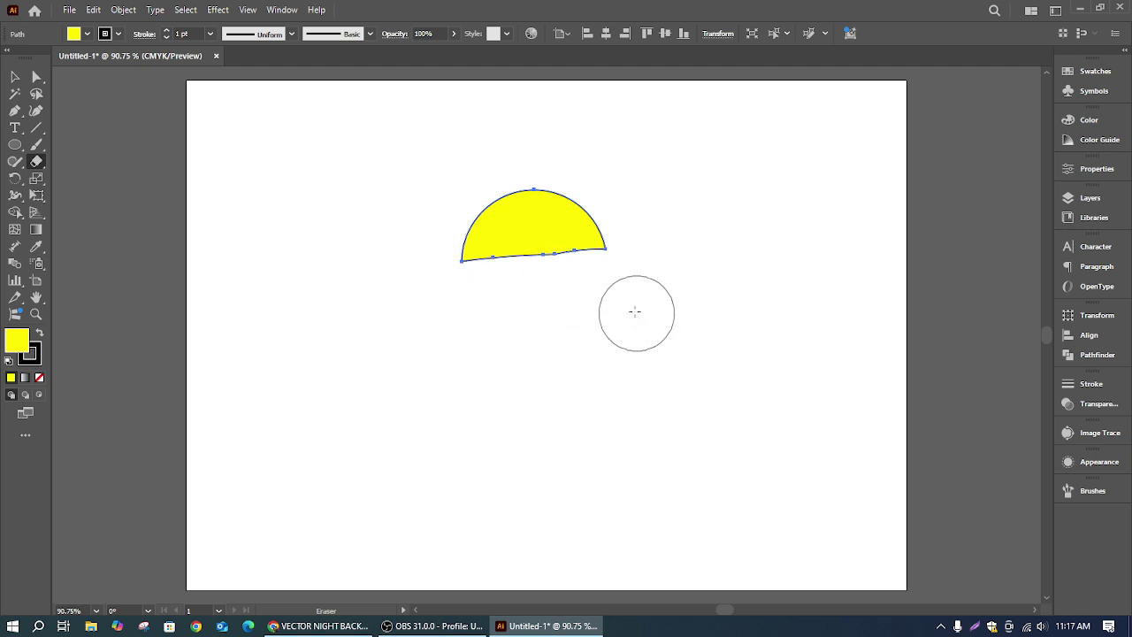
{"action": "key", "text": "ctrl+z"}
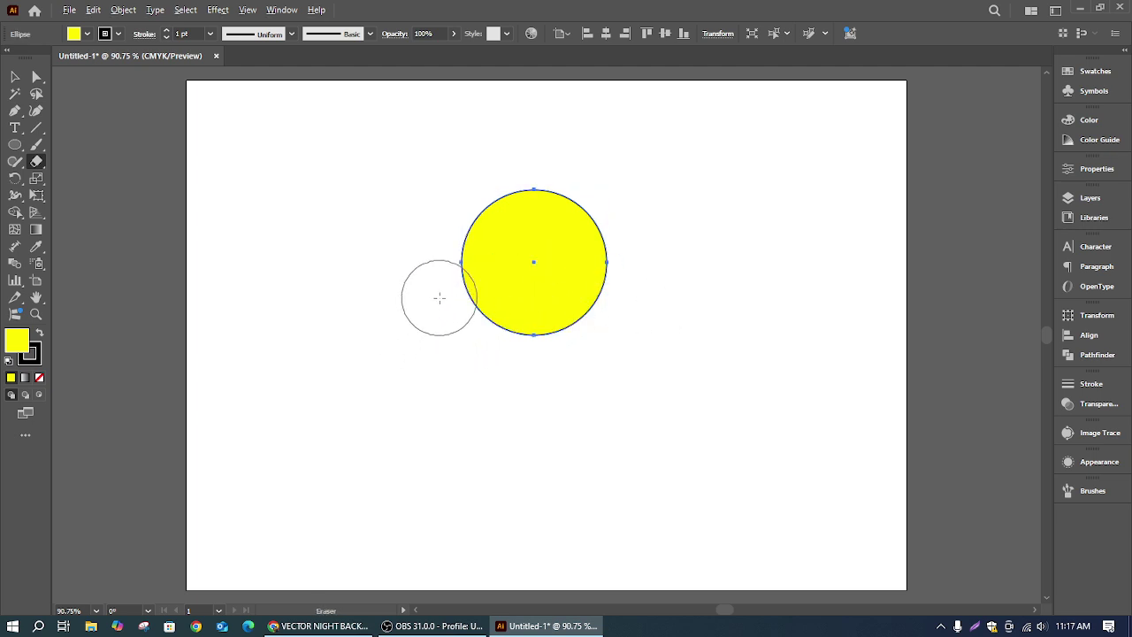
Step: Try erasing the bottom of the yellow circle with a straight-edged rectangular eraser area, and undo it
{"action": "mouse_move", "coordinate": [439, 299]}
{"action": "left_mouse_down"}
{"action": "mouse_move", "coordinate": [642, 273]}
{"action": "mouse_move", "coordinate": [662, 314]}
{"action": "mouse_move", "coordinate": [655, 353]}
{"action": "mouse_move", "coordinate": [735, 354]}
{"action": "mouse_move", "coordinate": [576, 364]}
{"action": "mouse_move", "coordinate": [667, 362]}
{"action": "mouse_move", "coordinate": [549, 352]}
{"action": "mouse_move", "coordinate": [731, 351]}
{"action": "mouse_move", "coordinate": [658, 354]}
{"action": "left_mouse_up"}
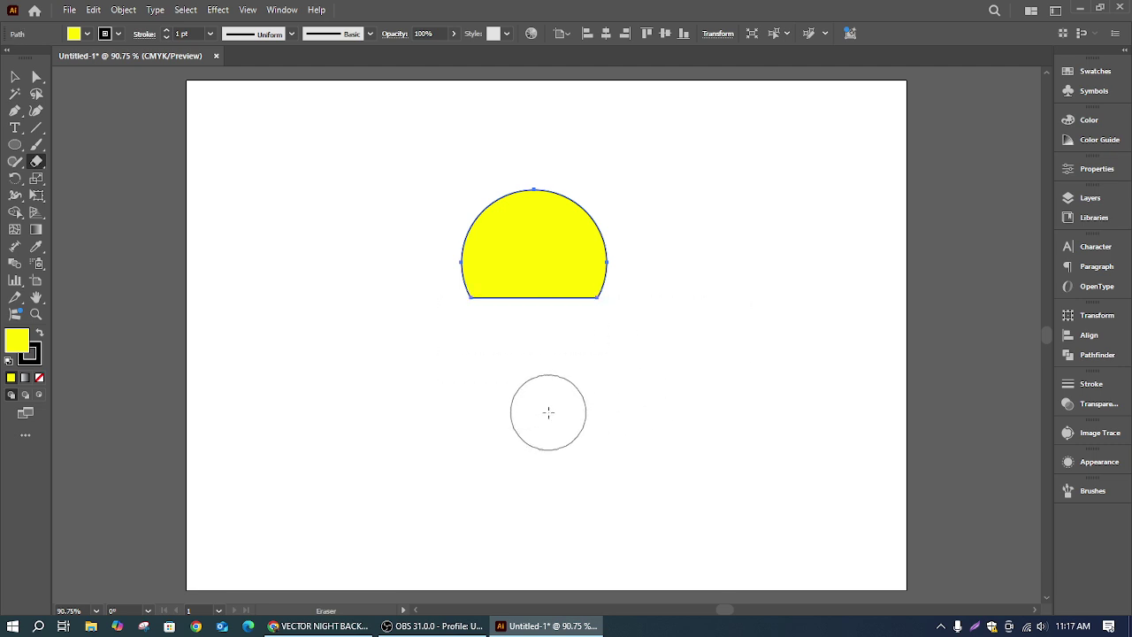
{"action": "key", "text": "super"}
{"action": "key", "text": "super"}
{"action": "key", "text": "ctrl+z"}
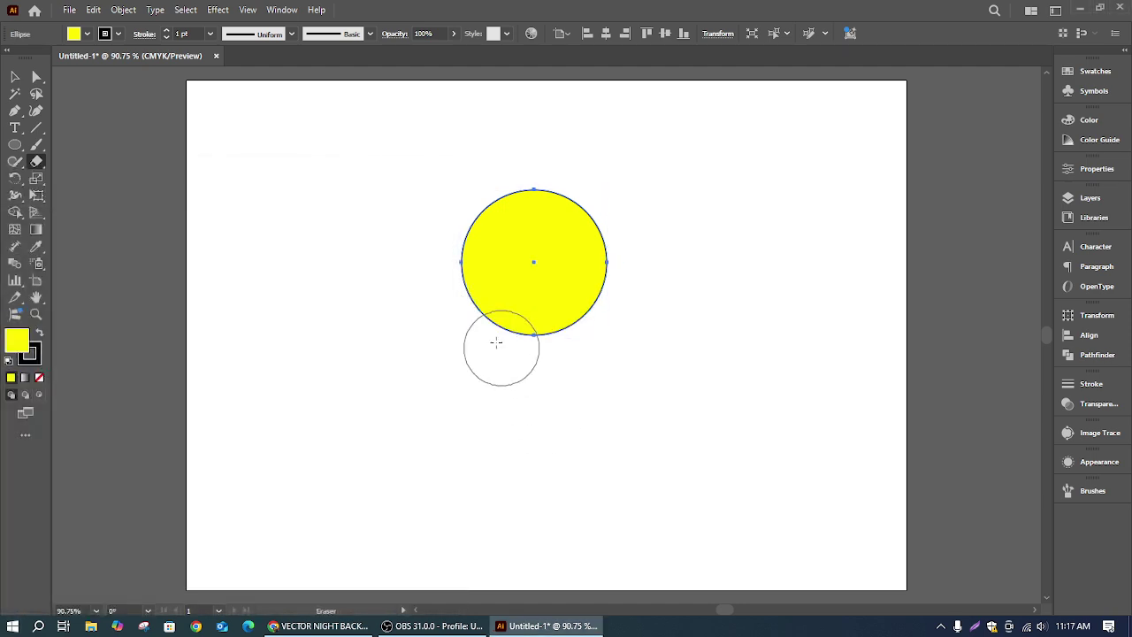
Step: Try a freehand Eraser stroke across the lower half of the yellow circle and undo it
{"action": "left_click_drag", "start_coordinate": [437, 309], "coordinate": [670, 295]}
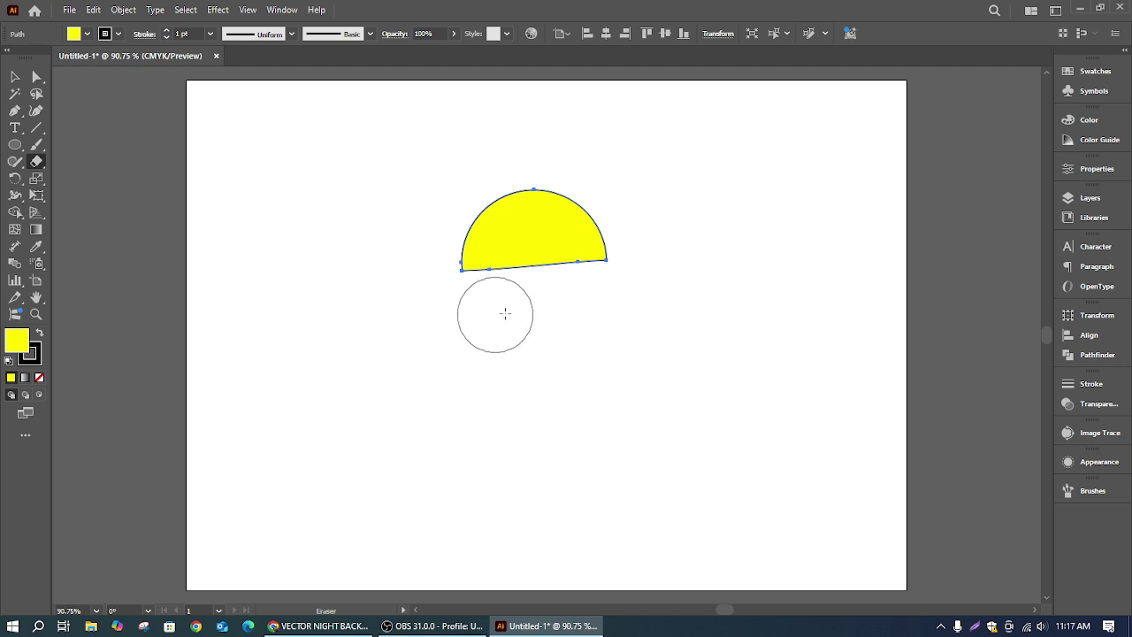
{"action": "key", "text": "ctrl"}
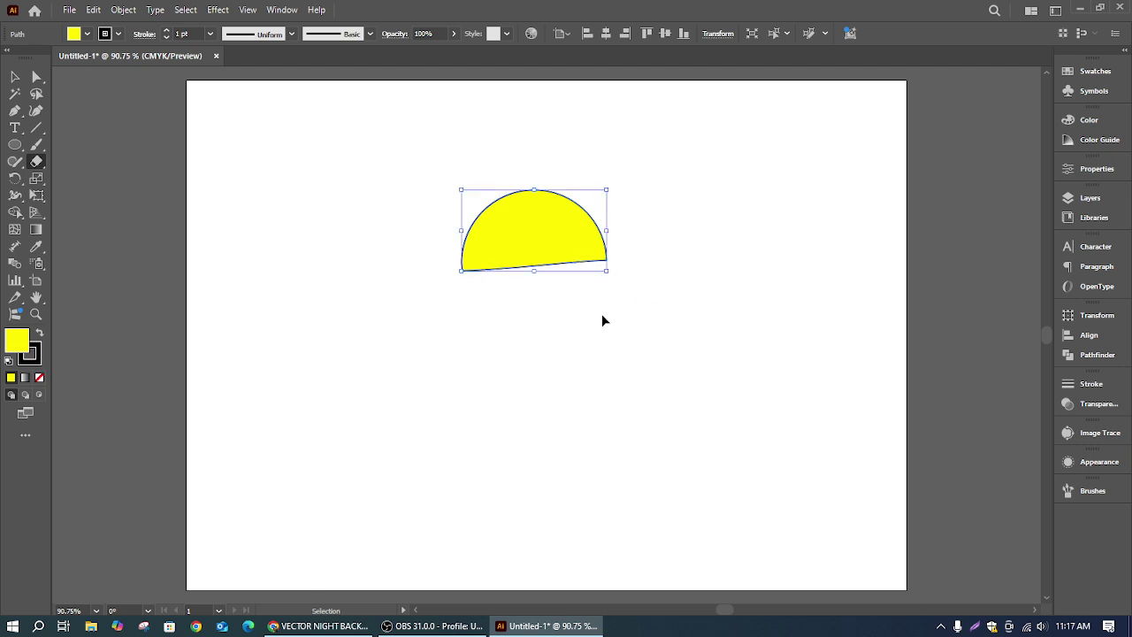
{"action": "key", "text": "ctrl+z"}
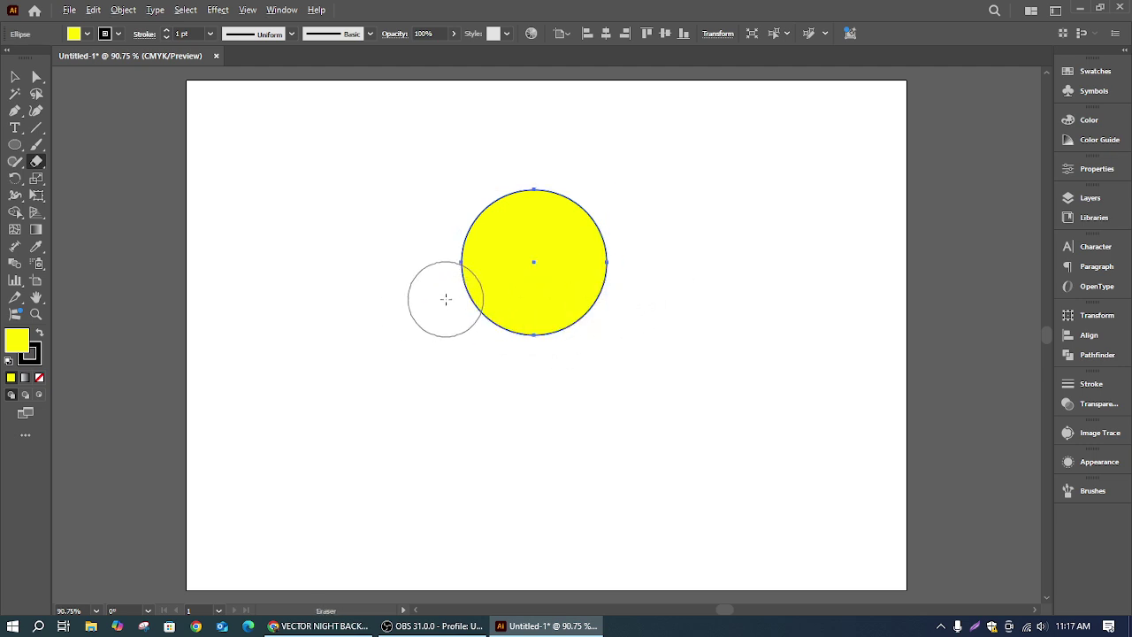
Step: Try the rectangular erase once more on the bottom section of the yellow circle and undo it
{"action": "key", "text": "alt"}
{"action": "mouse_move", "coordinate": [446, 299]}
{"action": "left_mouse_down"}
{"action": "mouse_move", "coordinate": [628, 293]}
{"action": "mouse_move", "coordinate": [628, 331]}
{"action": "mouse_move", "coordinate": [640, 165]}
{"action": "mouse_move", "coordinate": [632, 354]}
{"action": "left_mouse_up"}
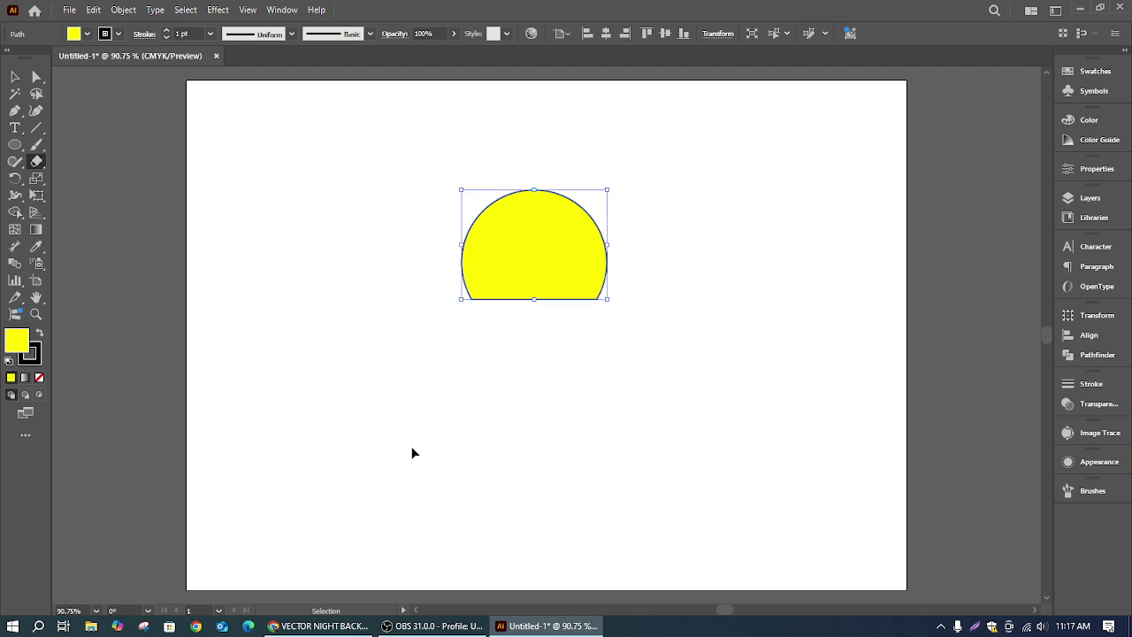
{"action": "key", "text": "ctrl+z"}
Step: Try a freehand cut across the middle of the yellow circle with the Knife tool and undo it
{"action": "left_click", "coordinate": [38, 167]}
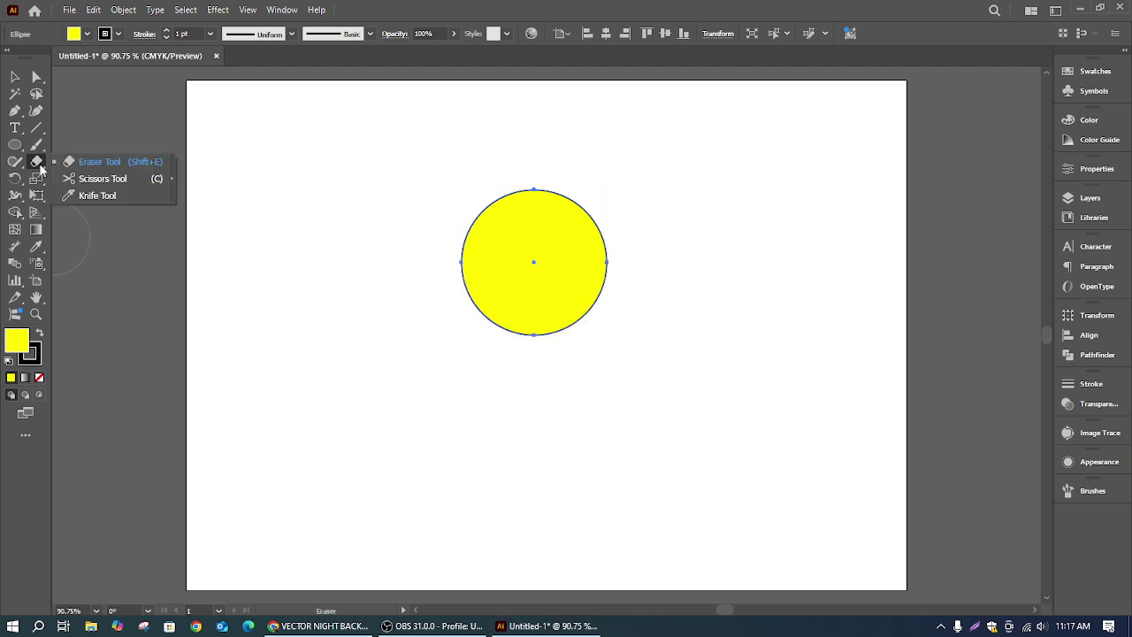
{"action": "left_click", "coordinate": [97, 197]}
{"action": "left_click_drag", "start_coordinate": [430, 273], "coordinate": [640, 268]}
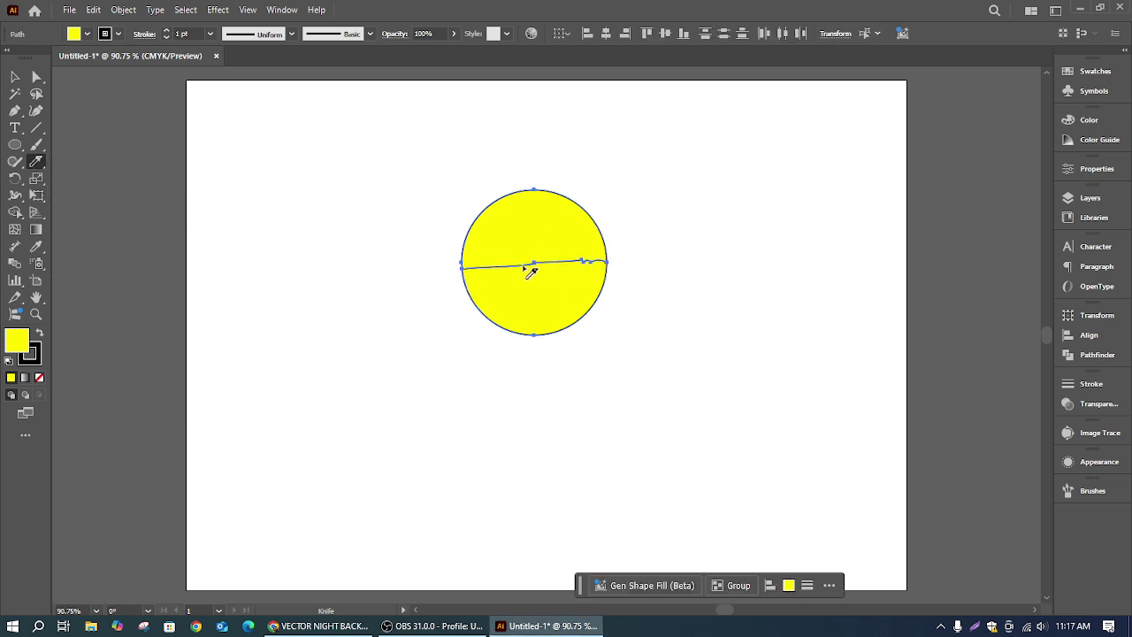
{"action": "key", "text": "ctrl+z"}
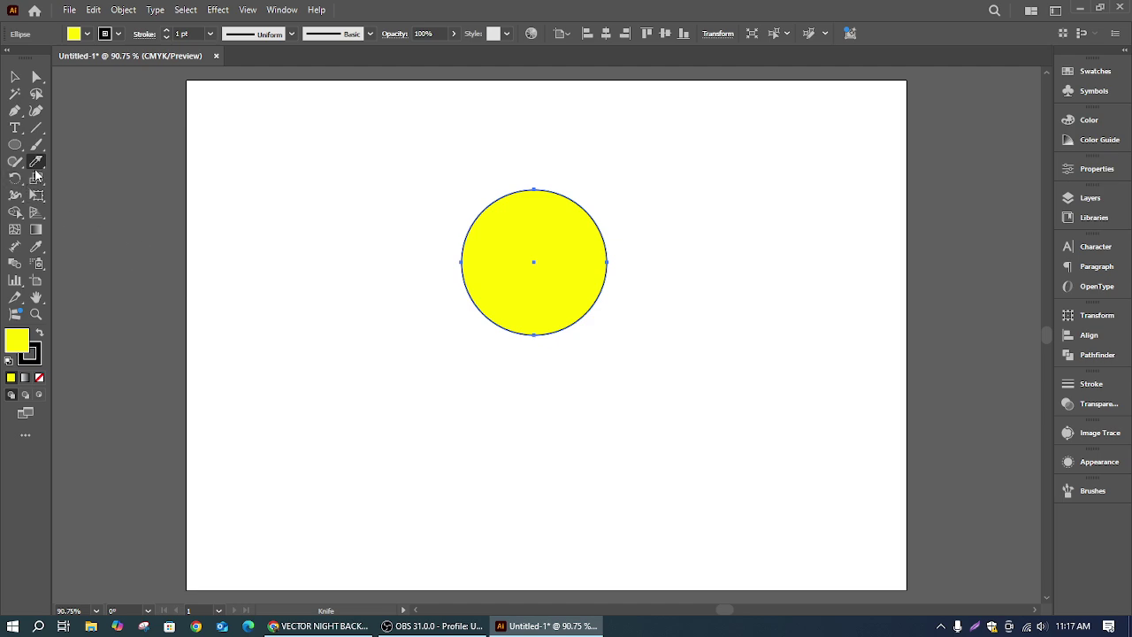
Step: Cut the yellow circle straight across just below its centre with the Knife tool and nudge both pieces up slightly
{"action": "left_click_drag", "start_coordinate": [402, 274], "coordinate": [769, 284]}
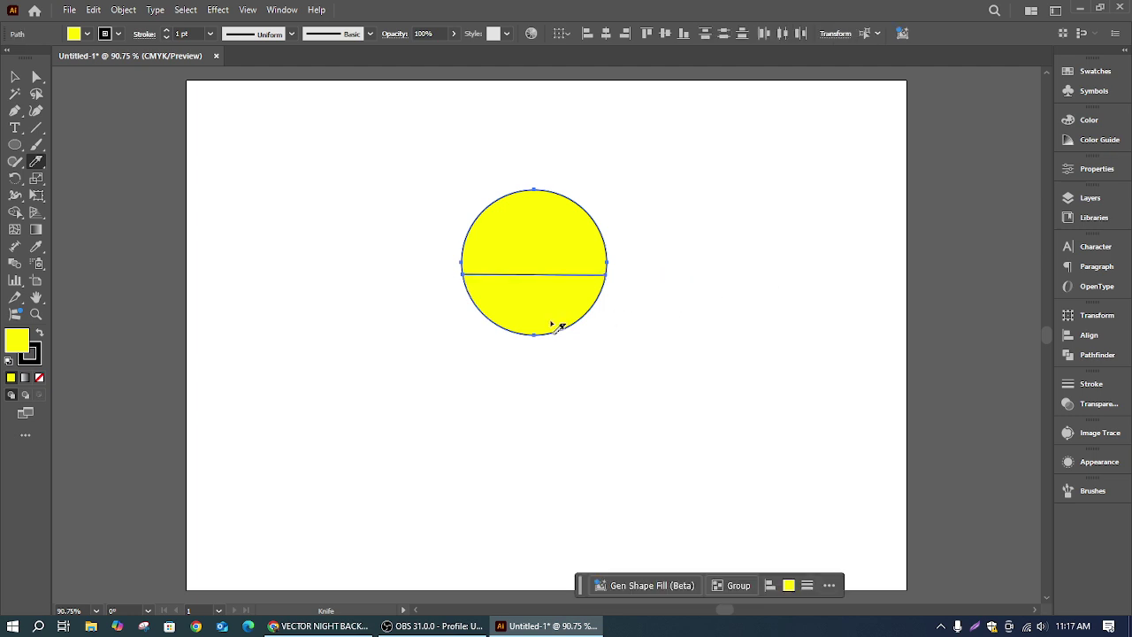
{"action": "left_click", "coordinate": [15, 77]}
{"action": "left_click_drag", "start_coordinate": [521, 333], "coordinate": [516, 300]}
{"action": "right_click", "coordinate": [517, 300]}
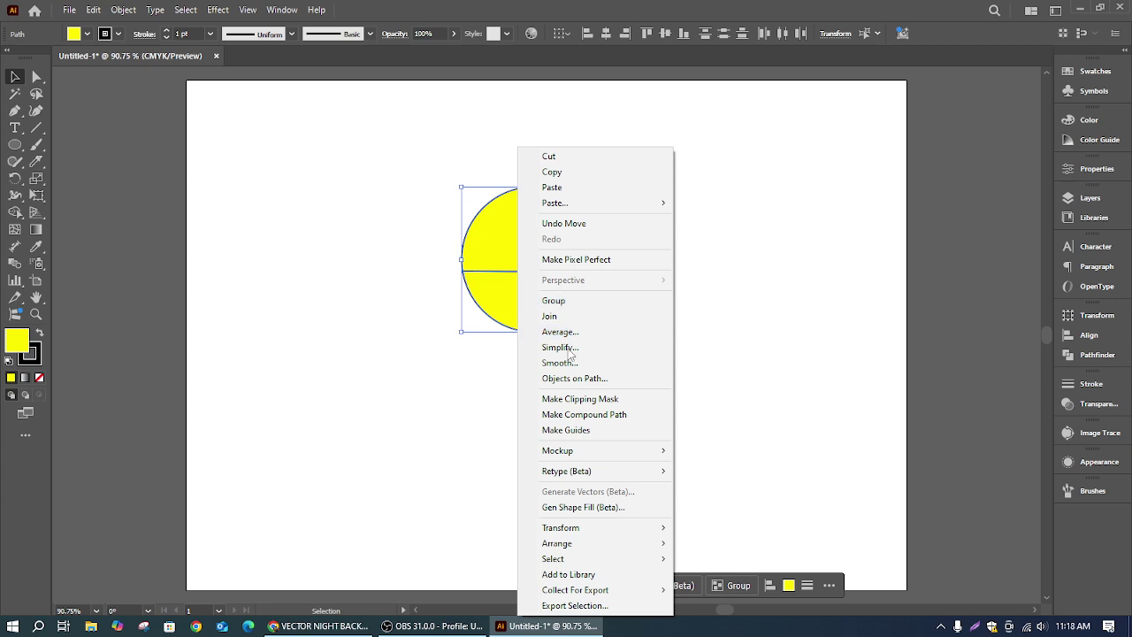
{"action": "left_click", "coordinate": [407, 358]}
{"action": "left_click", "coordinate": [406, 358]}
Step: Pull the lower cut piece down away from the upper one, and undo the moves and the knife cut
{"action": "left_click_drag", "start_coordinate": [536, 305], "coordinate": [539, 331]}
{"action": "left_click", "coordinate": [659, 300]}
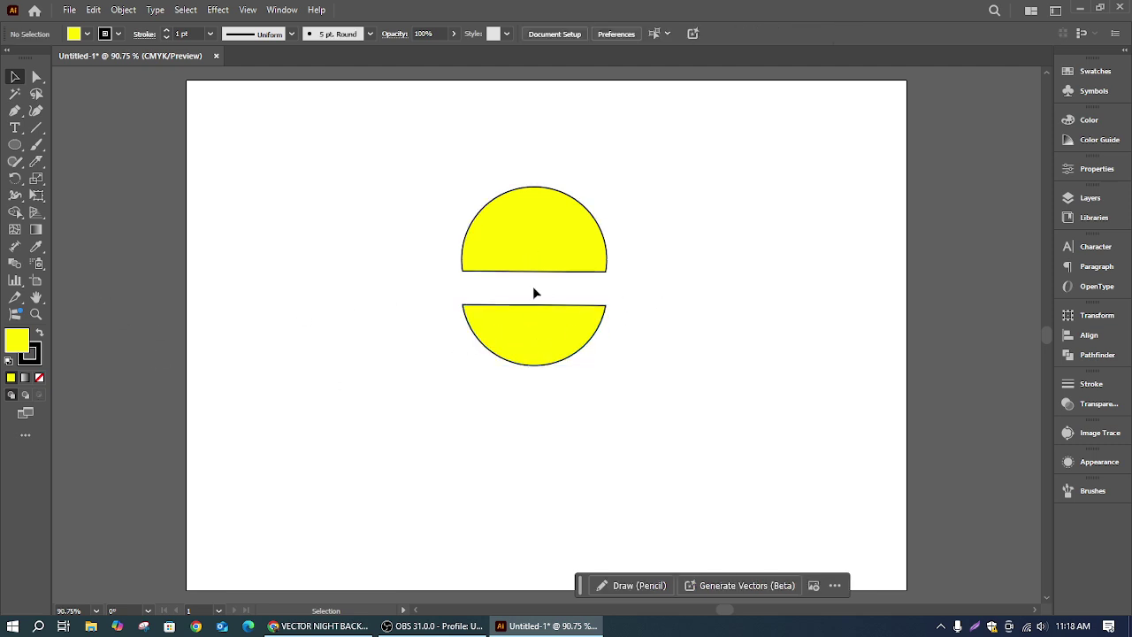
{"action": "key", "text": "ctrl+z"}
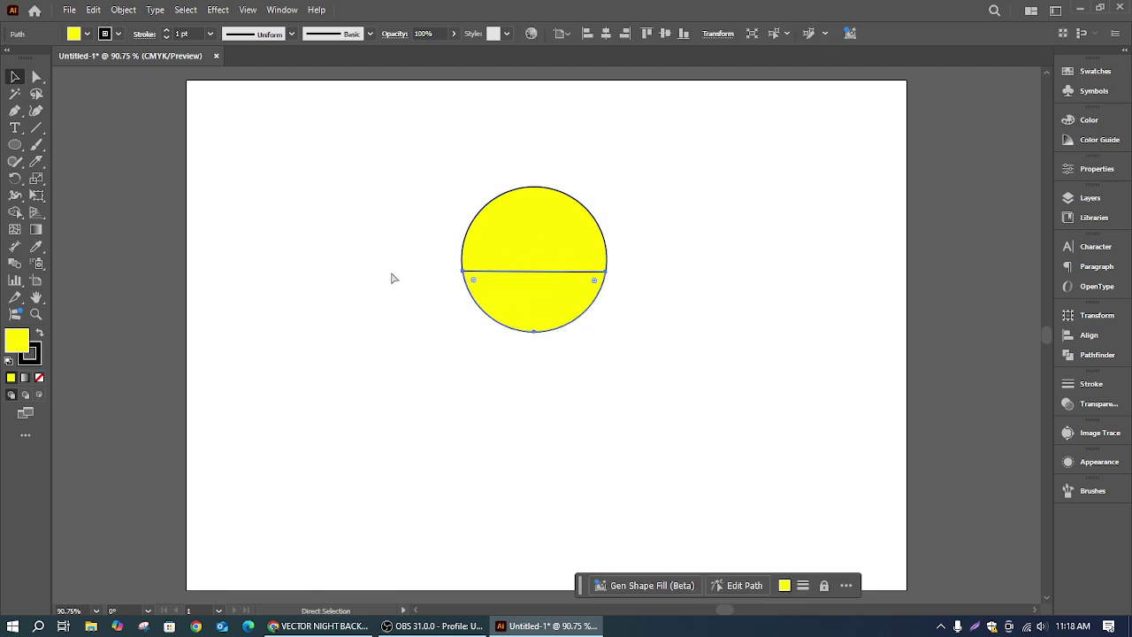
{"action": "key", "text": "ctrl+z"}
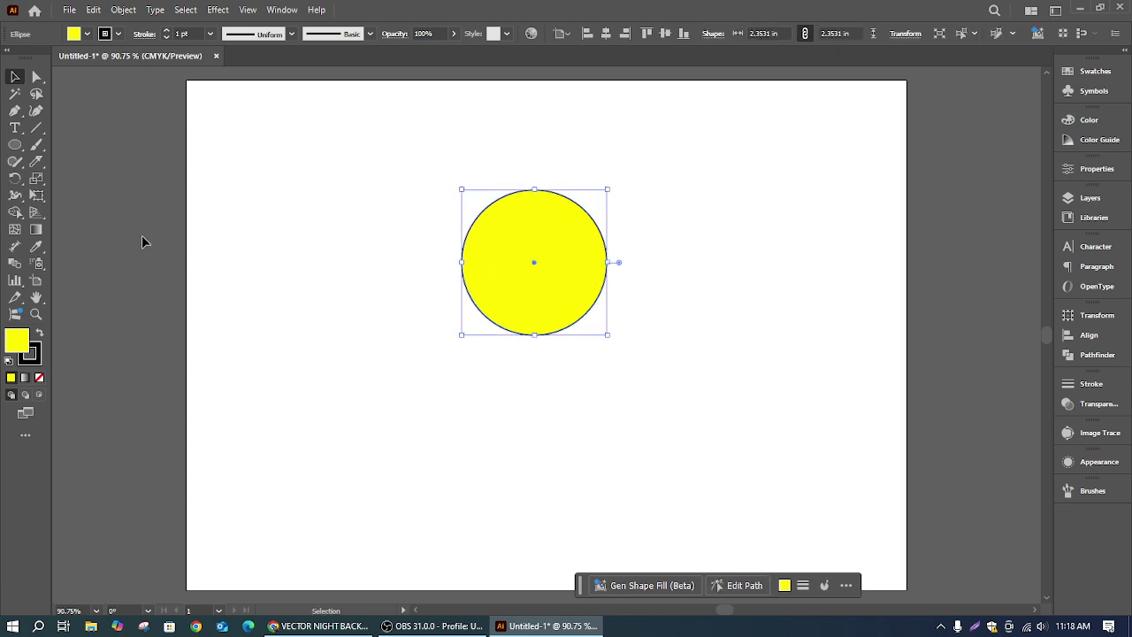
Step: Split the circle at its two side anchor points with the Scissors tool and move the lower half down and slightly right
{"action": "left_click", "coordinate": [36, 162]}
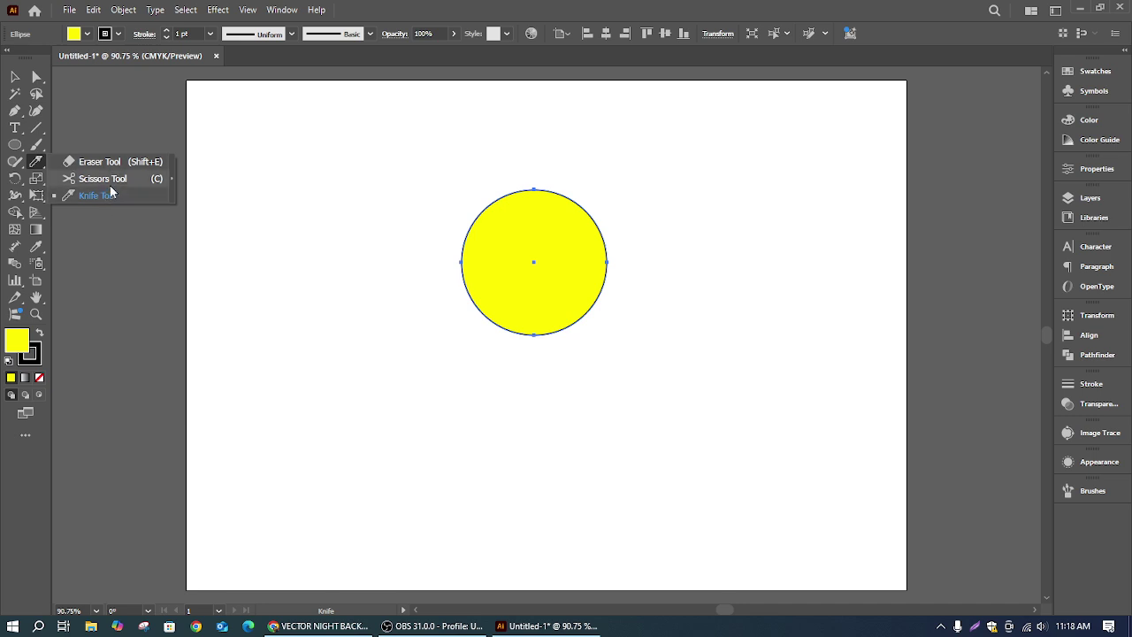
{"action": "left_click", "coordinate": [102, 178]}
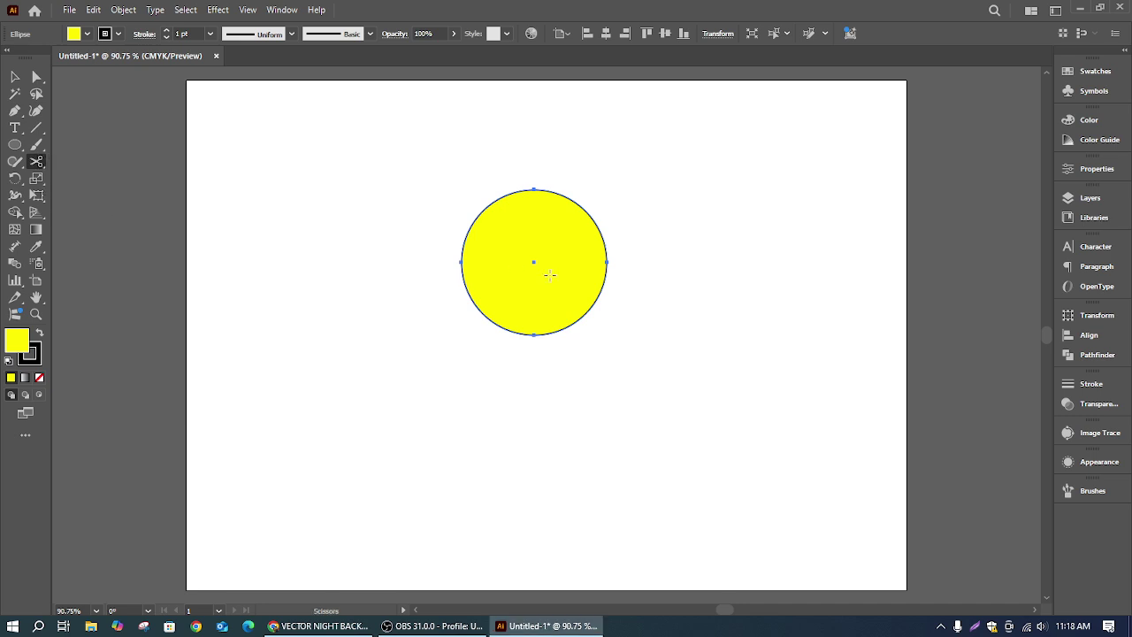
{"action": "left_click", "coordinate": [461, 262]}
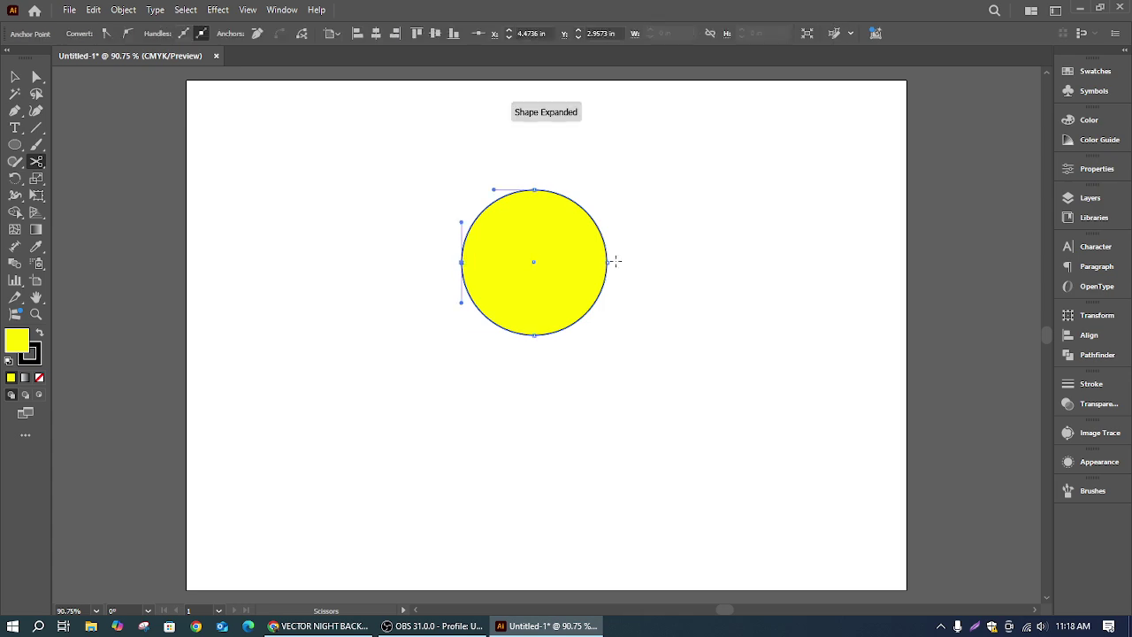
{"action": "left_click", "coordinate": [607, 262]}
{"action": "left_click", "coordinate": [13, 77]}
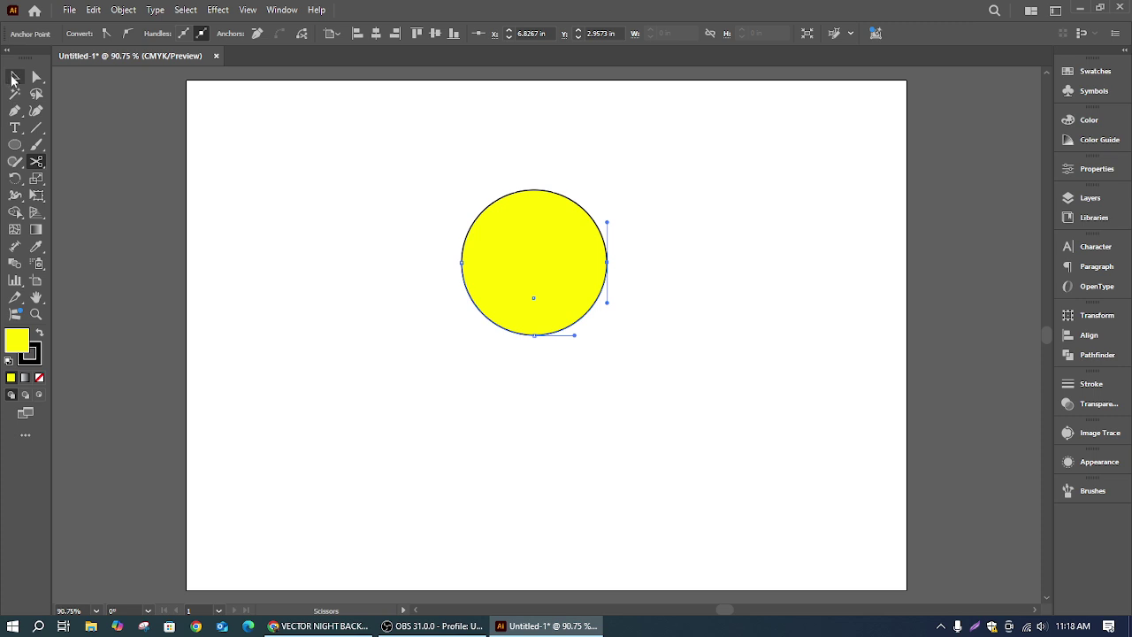
{"action": "left_click_drag", "start_coordinate": [559, 310], "coordinate": [559, 372]}
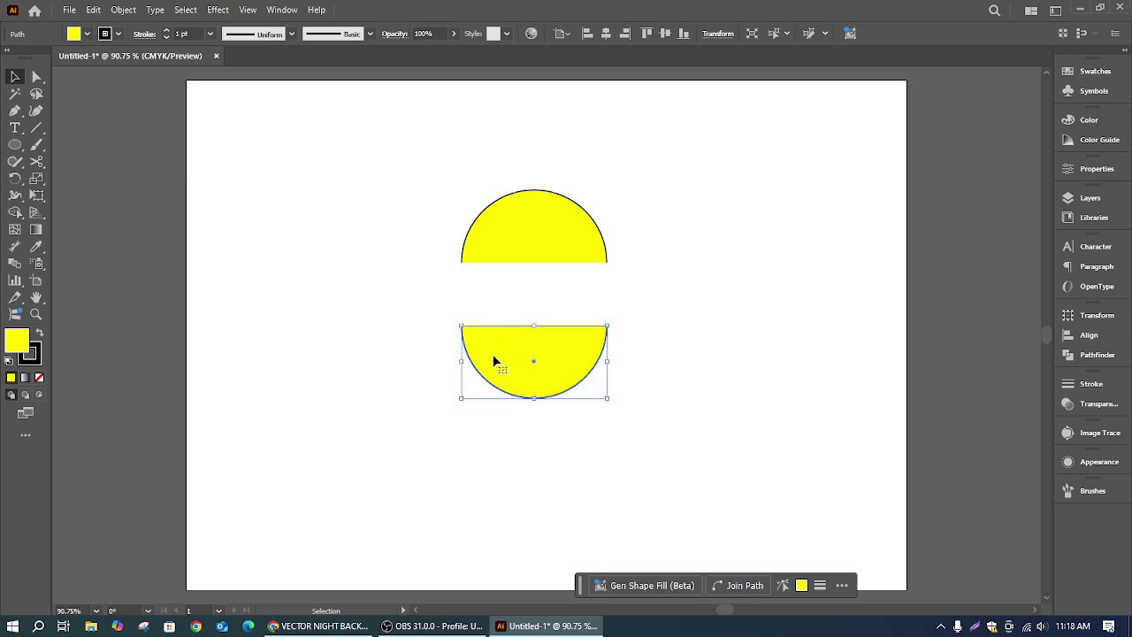
{"action": "left_click", "coordinate": [518, 315]}
{"action": "mouse_move", "coordinate": [487, 341]}
{"action": "left_mouse_down"}
{"action": "mouse_move", "coordinate": [525, 339]}
{"action": "mouse_move", "coordinate": [509, 342]}
{"action": "left_mouse_up"}
Step: Undo the moves of the lower half-circle and the last scissors cut
{"action": "left_click", "coordinate": [38, 164]}
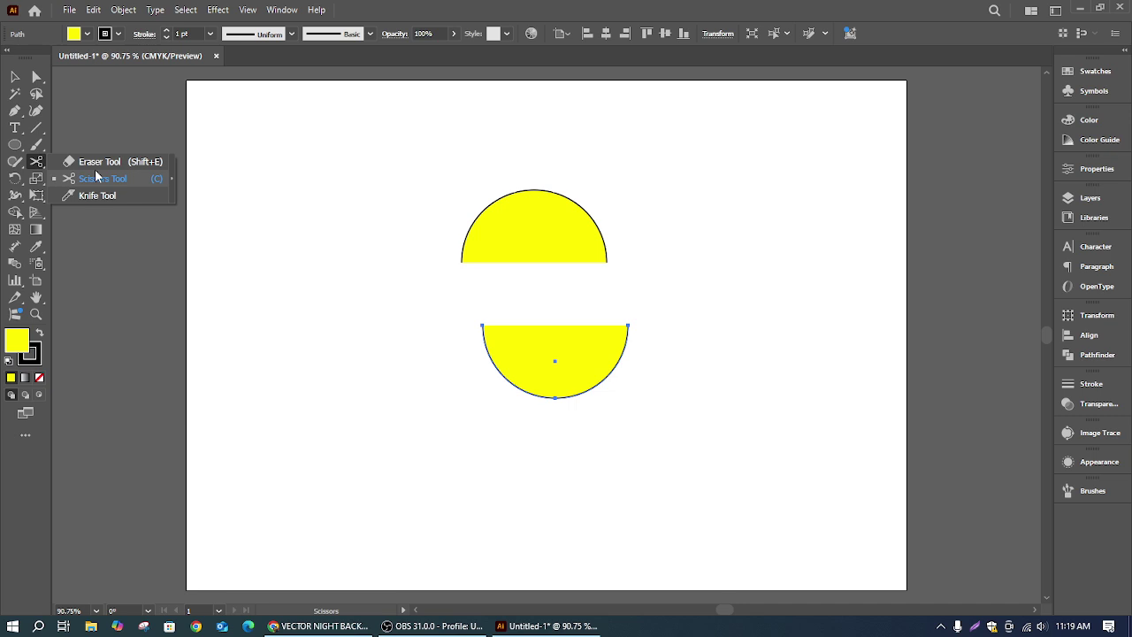
{"action": "left_click", "coordinate": [14, 77]}
{"action": "key", "text": "ctrl+z"}
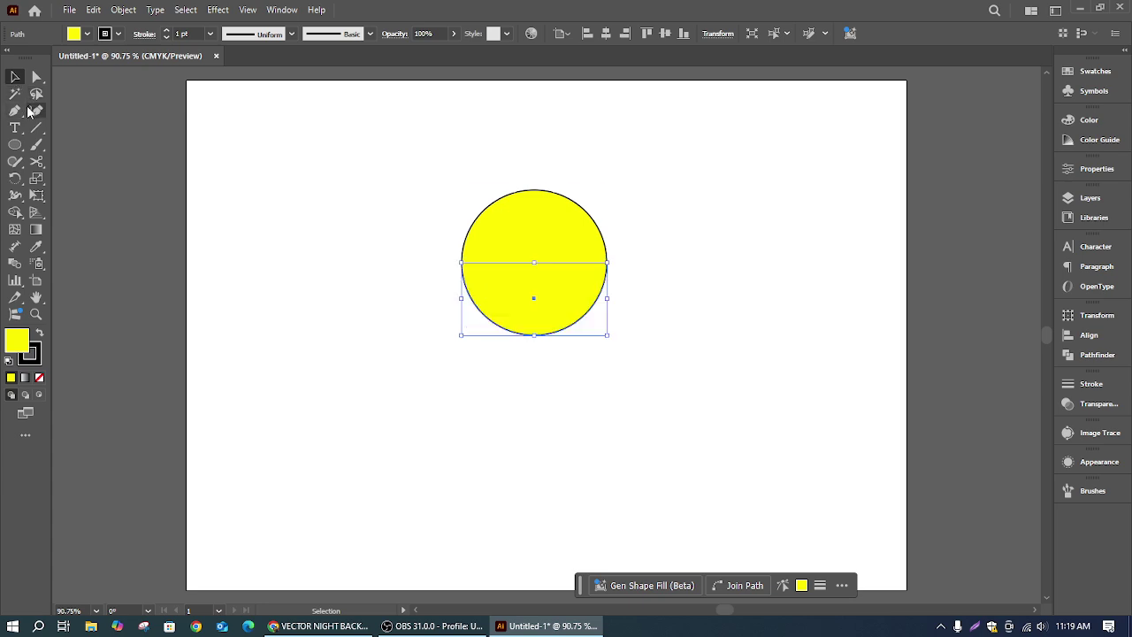
{"action": "key", "text": "ctrl+z"}
Step: Select the whole circle and remove its fill so only the outline remains
{"action": "left_click_drag", "start_coordinate": [464, 203], "coordinate": [742, 341]}
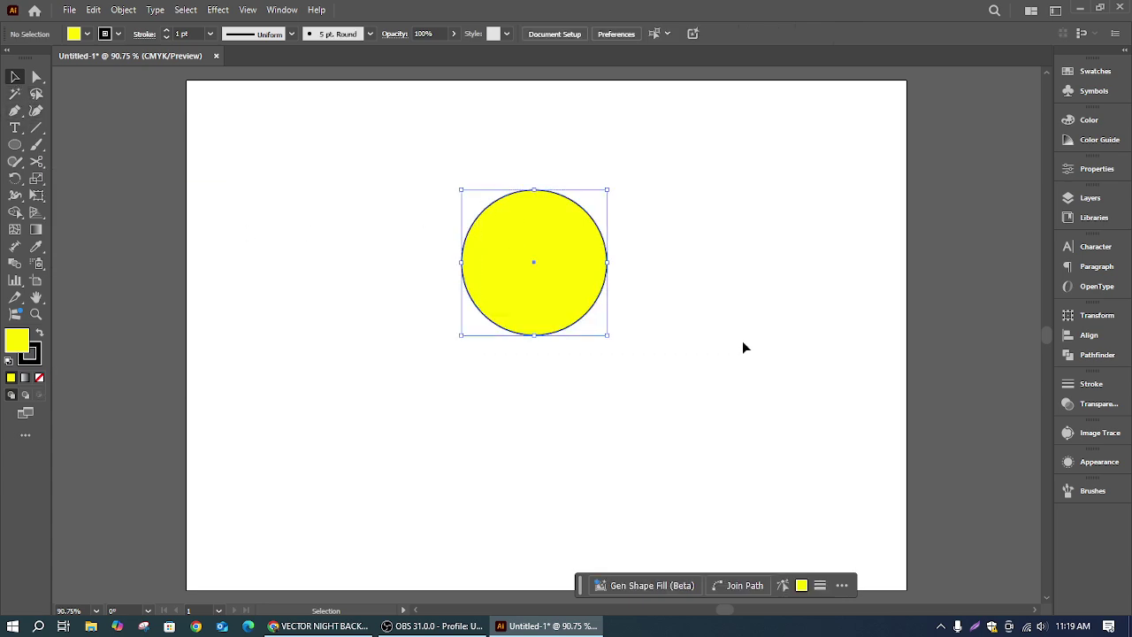
{"action": "left_click", "coordinate": [39, 377]}
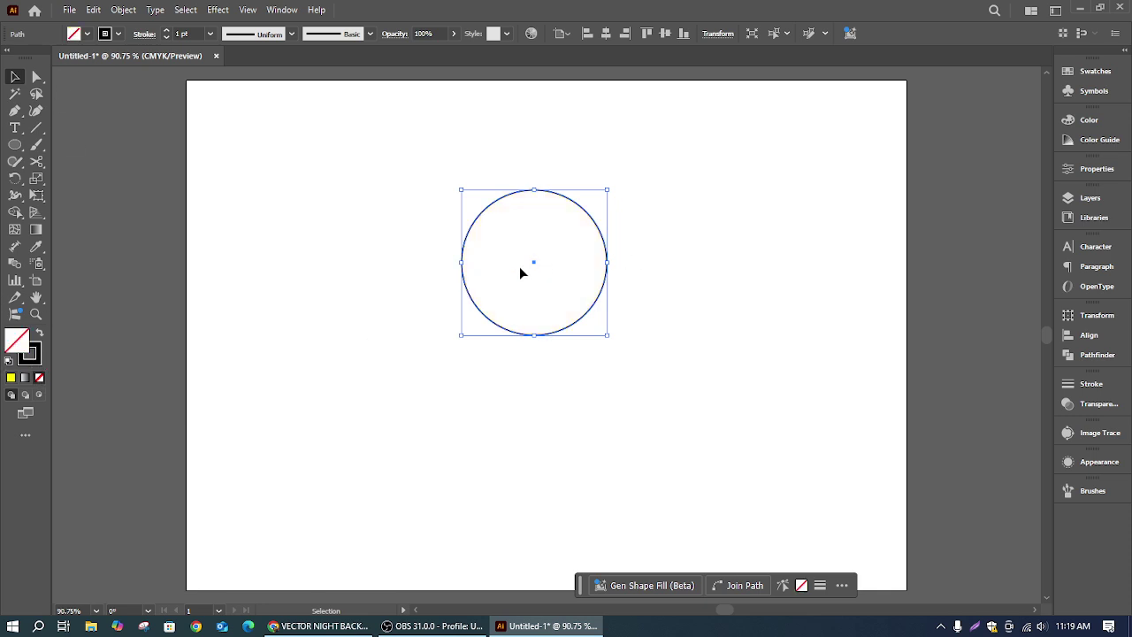
{"action": "left_click_drag", "start_coordinate": [410, 171], "coordinate": [858, 328]}
Step: Erase the lower half of the circle outline with the Eraser tool, leaving an open upper arc
{"action": "left_click", "coordinate": [37, 162]}
{"action": "mouse_move", "coordinate": [37, 166]}
{"action": "left_mouse_down"}
{"action": "mouse_move", "coordinate": [101, 180]}
{"action": "mouse_move", "coordinate": [98, 160]}
{"action": "left_mouse_up"}
{"action": "mouse_move", "coordinate": [409, 305]}
{"action": "left_mouse_down"}
{"action": "mouse_move", "coordinate": [725, 301]}
{"action": "mouse_move", "coordinate": [753, 382]}
{"action": "left_mouse_up"}
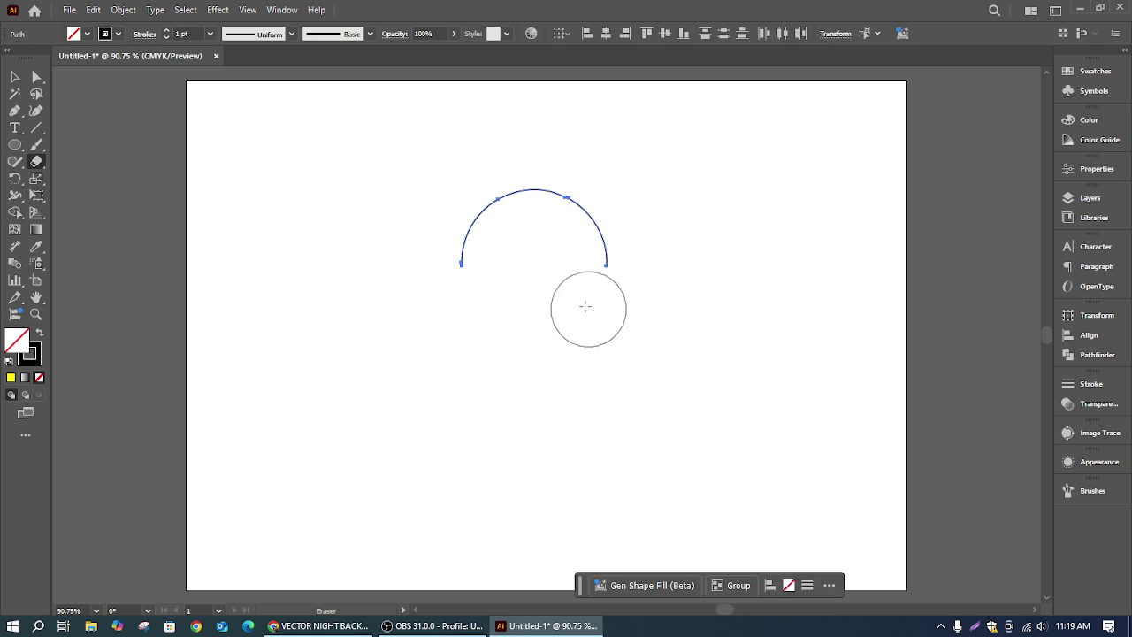
Step: Fill the remaining upper arc with light green from the swatches
{"action": "left_click", "coordinate": [87, 34]}
{"action": "left_click", "coordinate": [27, 96]}
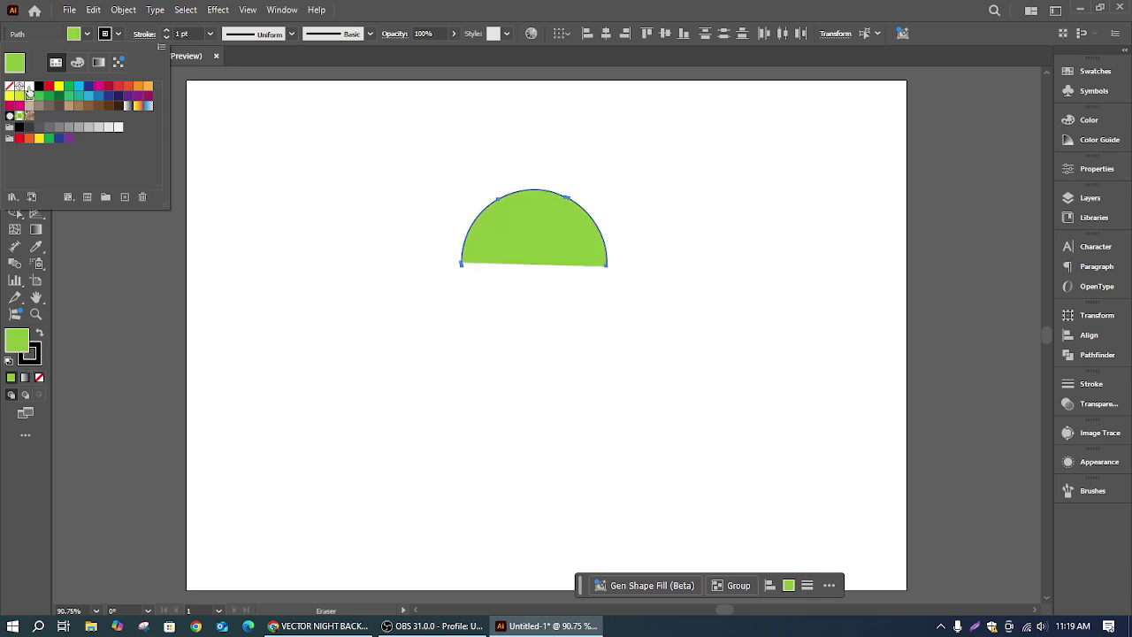
{"action": "left_click", "coordinate": [548, 196]}
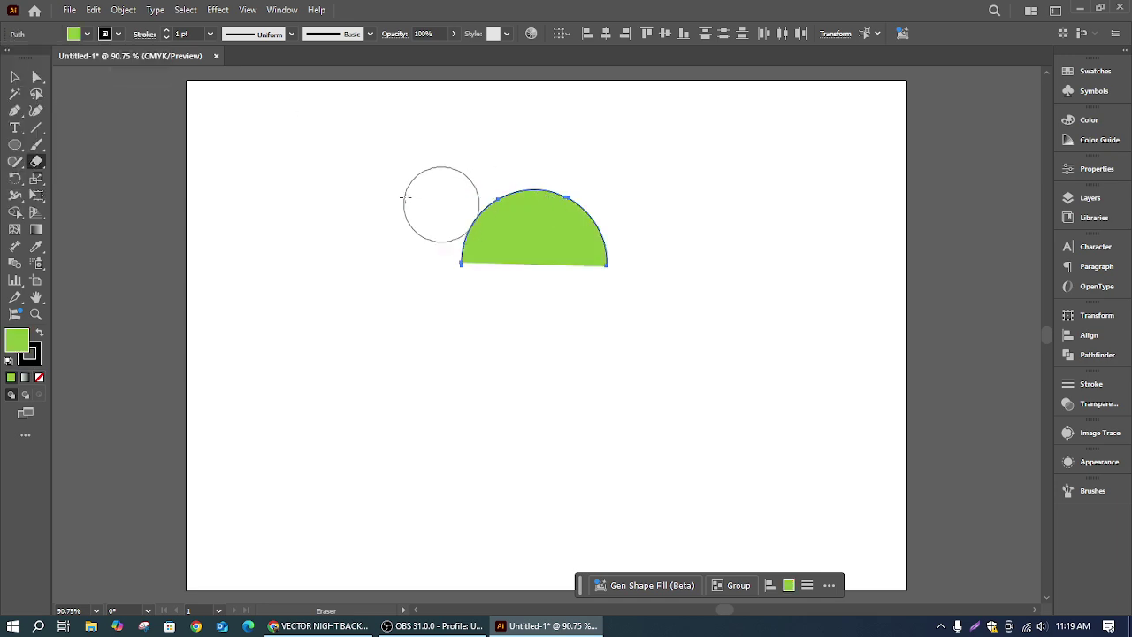
Step: Select the green half-circle and delete it to clear the artboard
{"action": "left_click", "coordinate": [10, 80]}
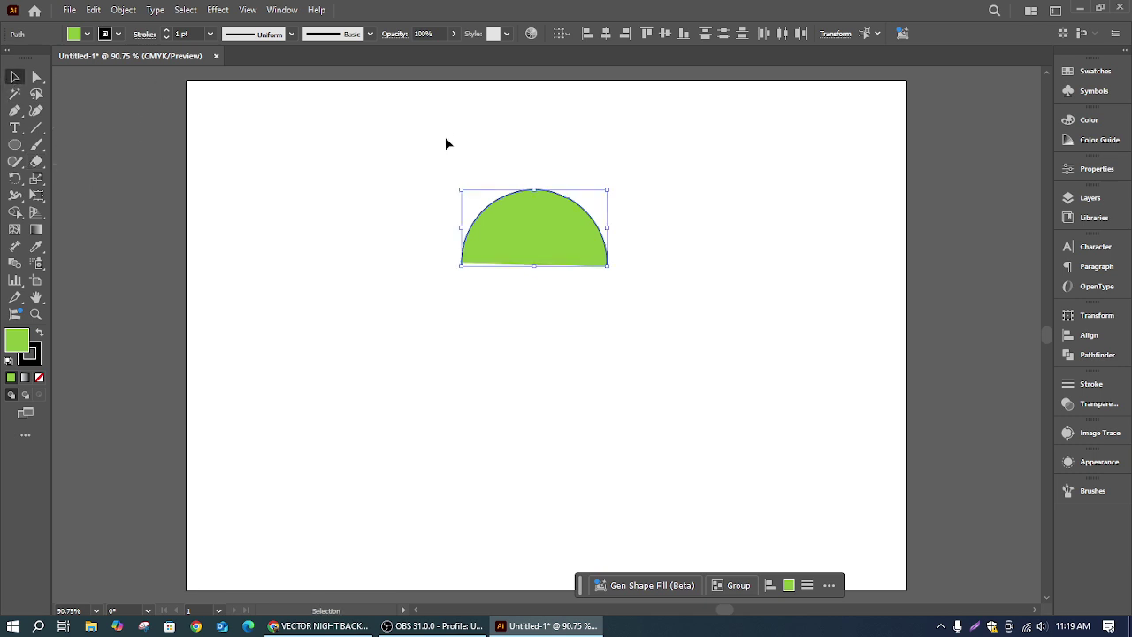
{"action": "left_click_drag", "start_coordinate": [446, 139], "coordinate": [659, 332]}
{"action": "key", "text": "Delete"}
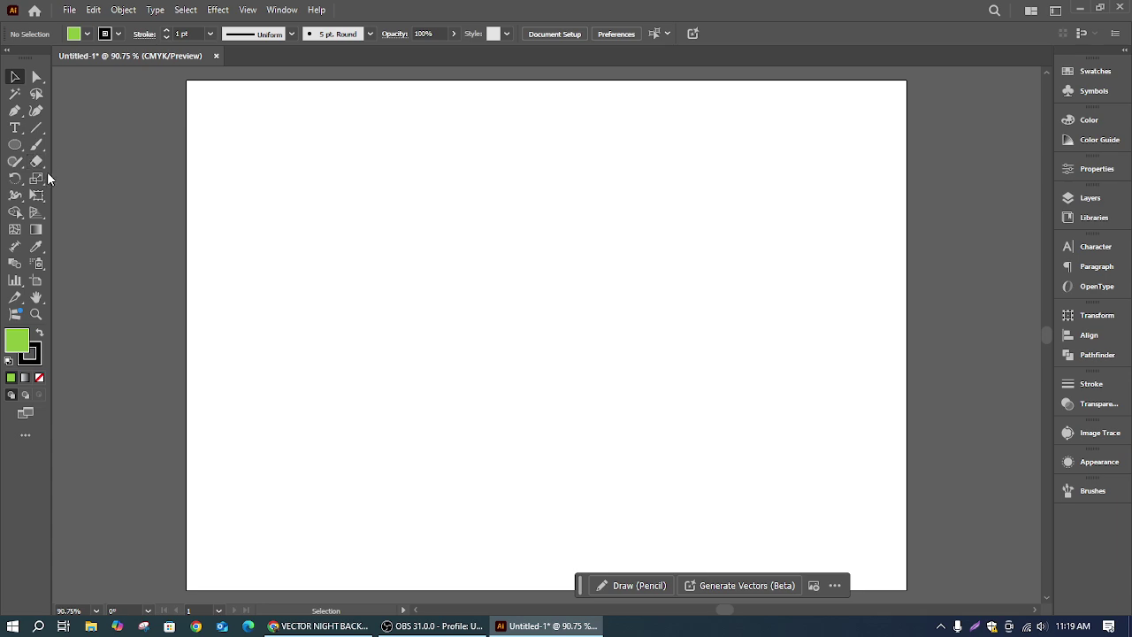
{"action": "mouse_move", "coordinate": [36, 161]}
{"action": "left_mouse_down"}
{"action": "mouse_move", "coordinate": [119, 184]}
{"action": "mouse_move", "coordinate": [91, 161]}
{"action": "mouse_move", "coordinate": [94, 178]}
{"action": "left_mouse_up"}
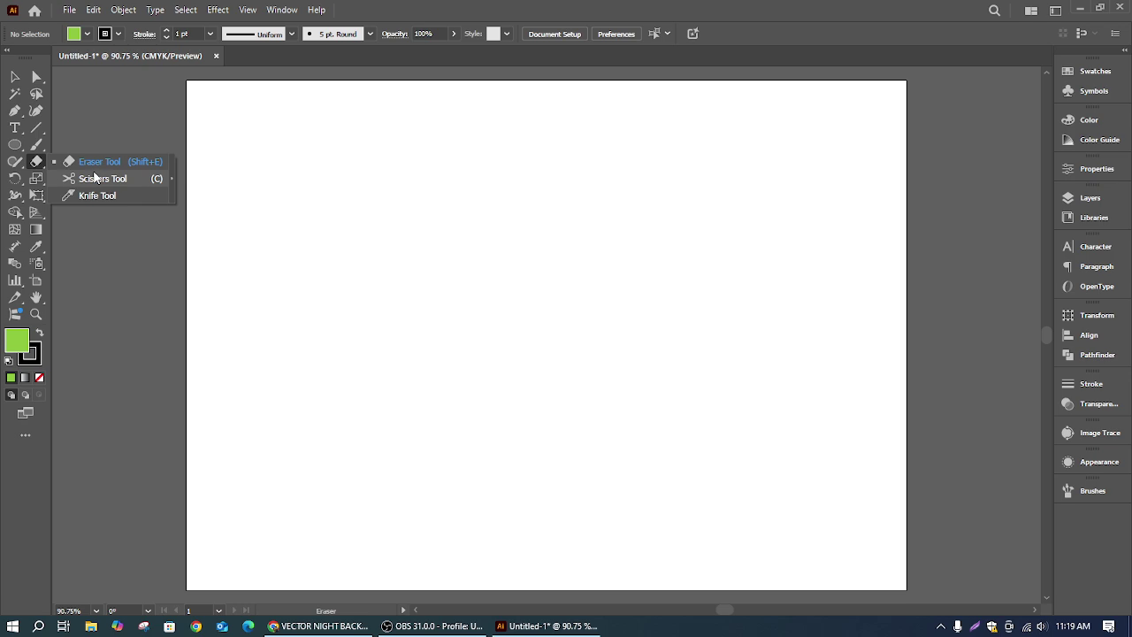
{"action": "left_click_drag", "start_coordinate": [95, 178], "coordinate": [15, 184]}
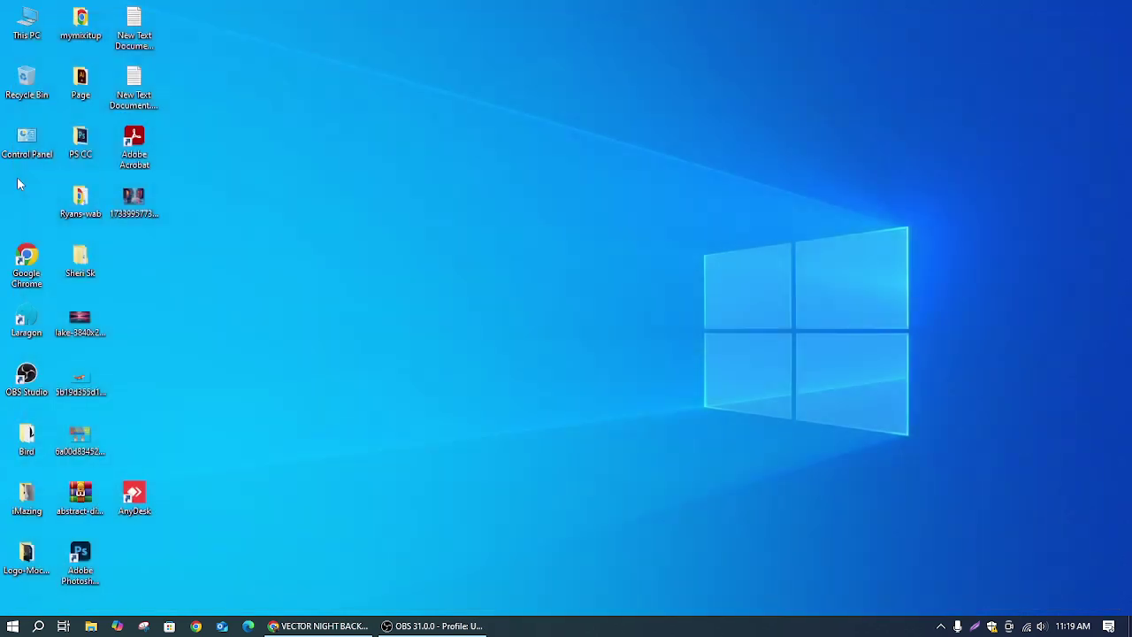
Step: Relaunch Adobe Illustrator 2025 from the desktop
{"action": "left_click", "coordinate": [12, 625]}
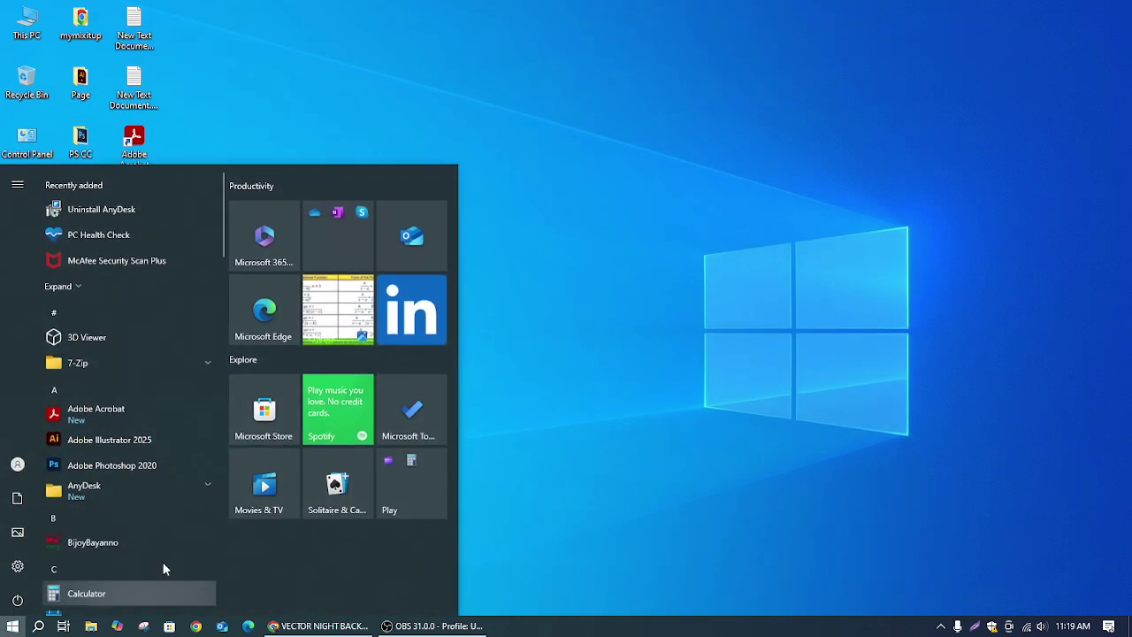
{"action": "left_click", "coordinate": [115, 438]}
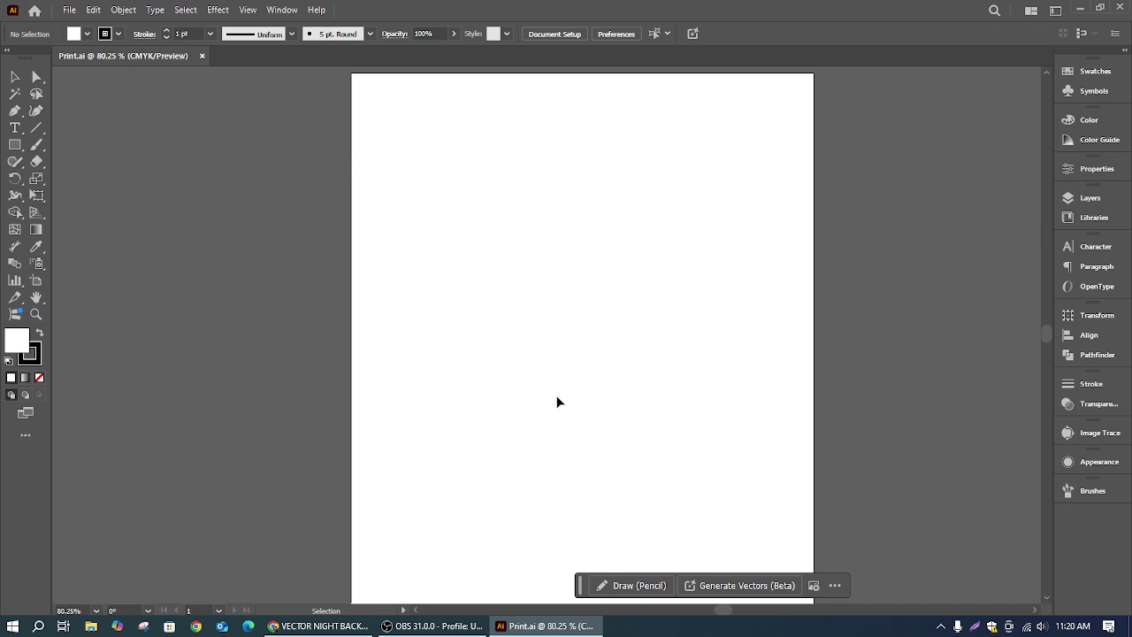
Step: Draw a circle about 70 pt in diameter with the Ellipse tool near the middle of the artboard
{"action": "scroll", "coordinate": [560, 433], "scroll_direction": "up", "scroll_amount": 3}
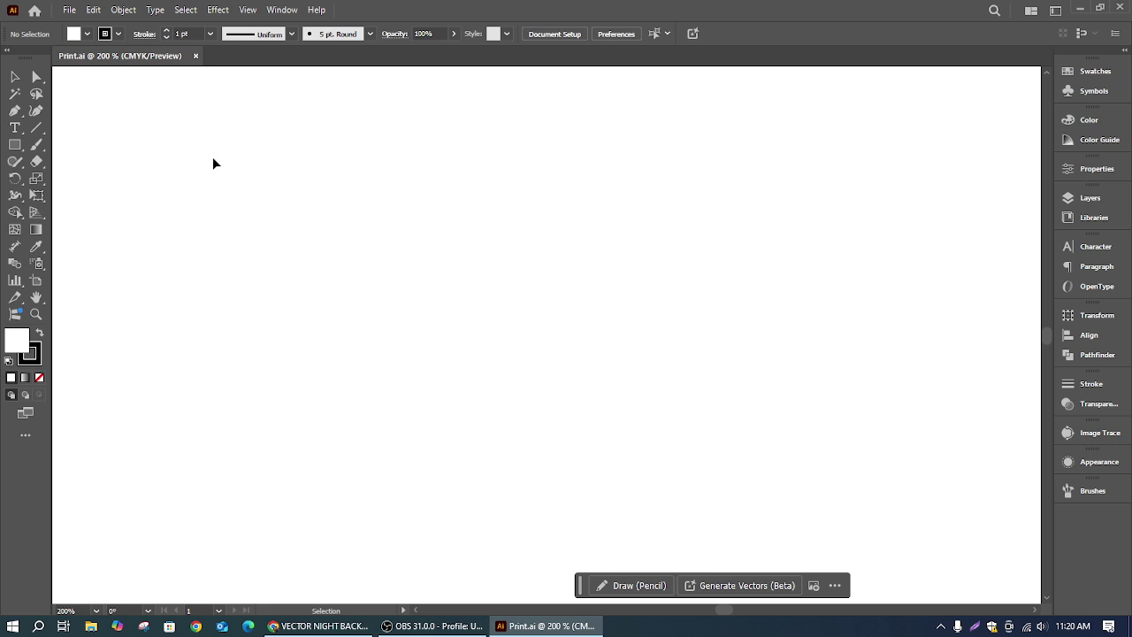
{"action": "left_click", "coordinate": [16, 179]}
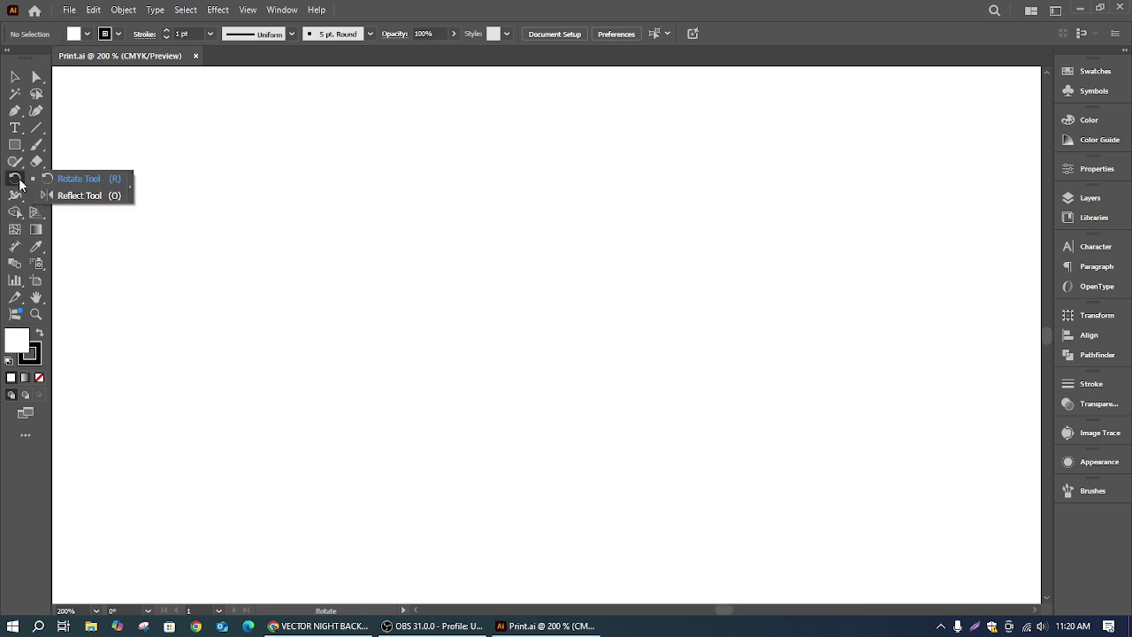
{"action": "left_click", "coordinate": [68, 179]}
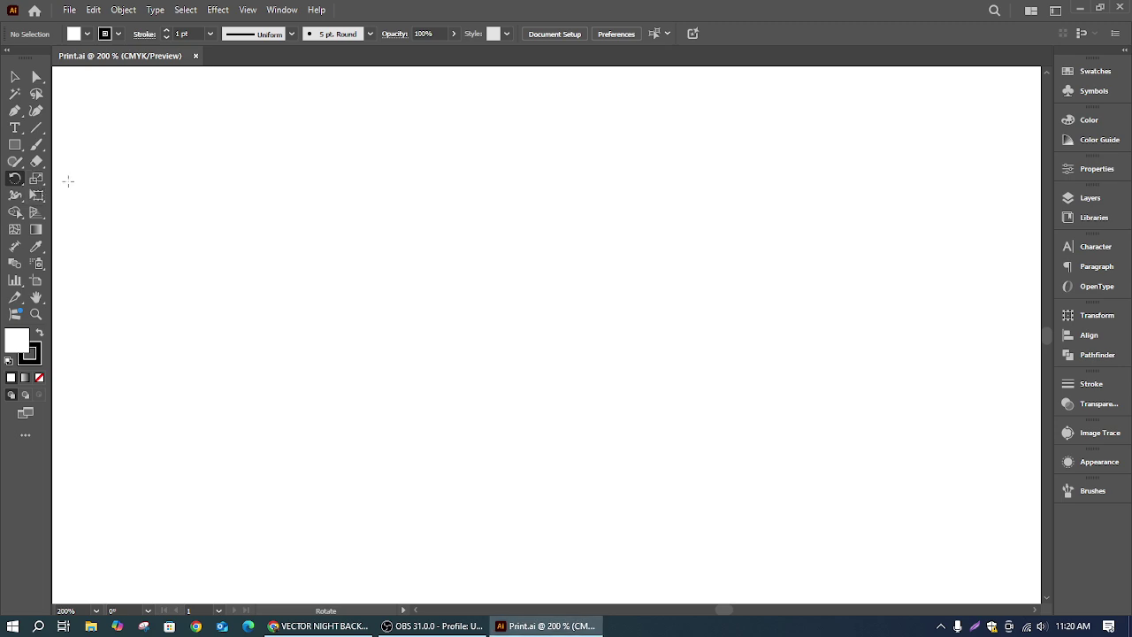
{"action": "left_click", "coordinate": [14, 151]}
{"action": "left_click_drag", "start_coordinate": [14, 151], "coordinate": [81, 179]}
{"action": "left_click_drag", "start_coordinate": [516, 312], "coordinate": [582, 378]}
{"action": "left_click", "coordinate": [15, 77]}
{"action": "left_click", "coordinate": [520, 212]}
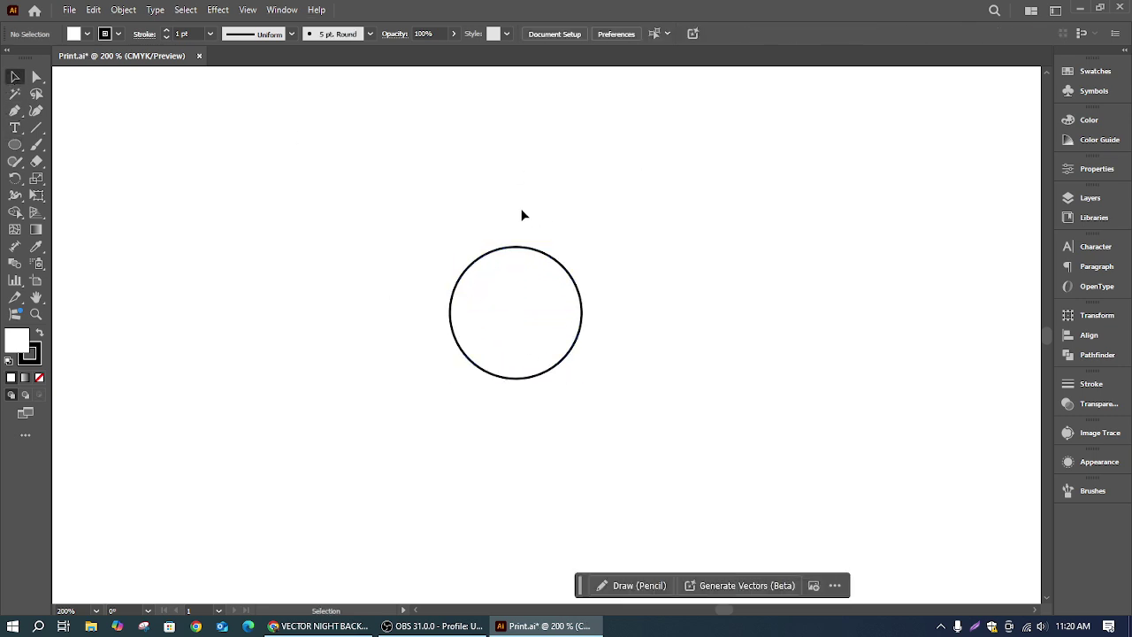
Step: Erase the right half of the circle with the Eraser tool and move the remaining half slightly up and to the right
{"action": "left_click", "coordinate": [566, 340]}
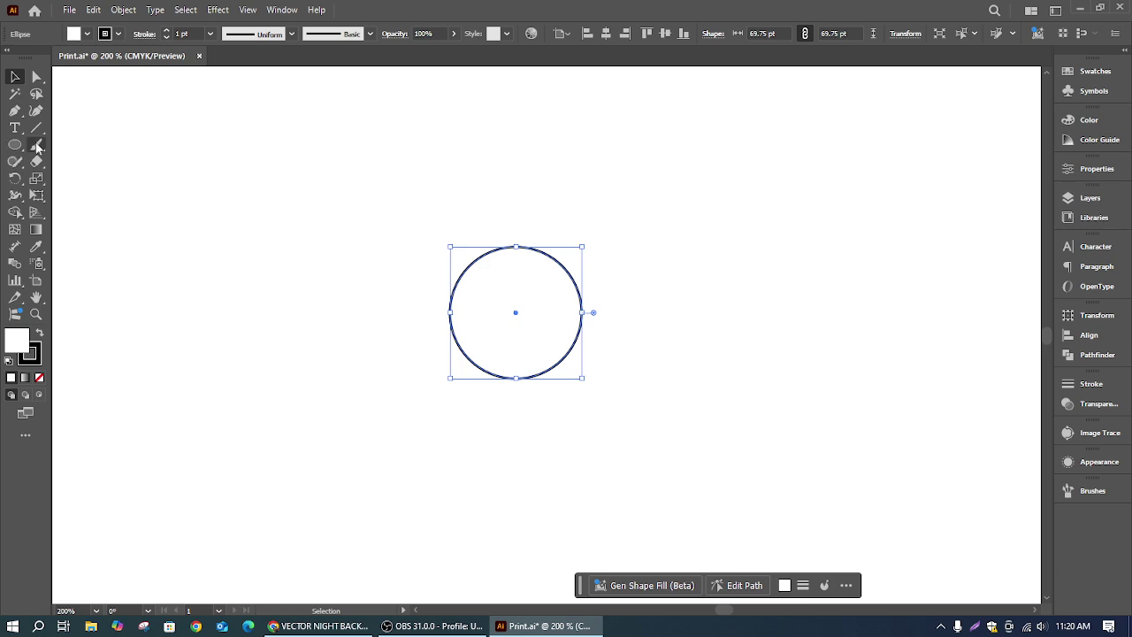
{"action": "left_click", "coordinate": [36, 161]}
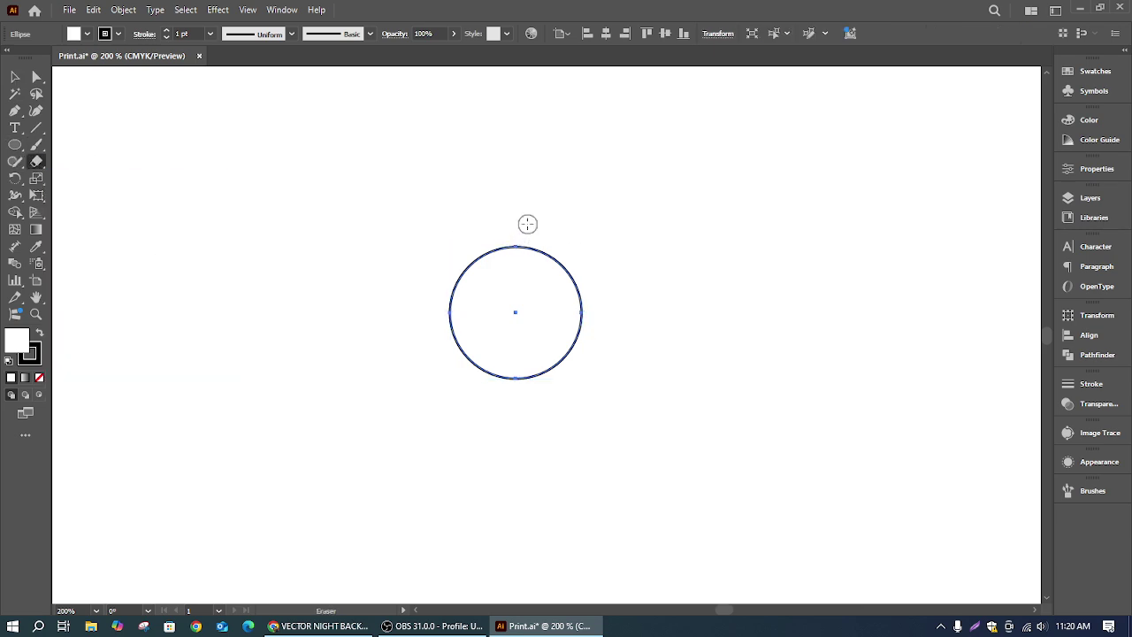
{"action": "left_click_drag", "start_coordinate": [534, 255], "coordinate": [585, 456]}
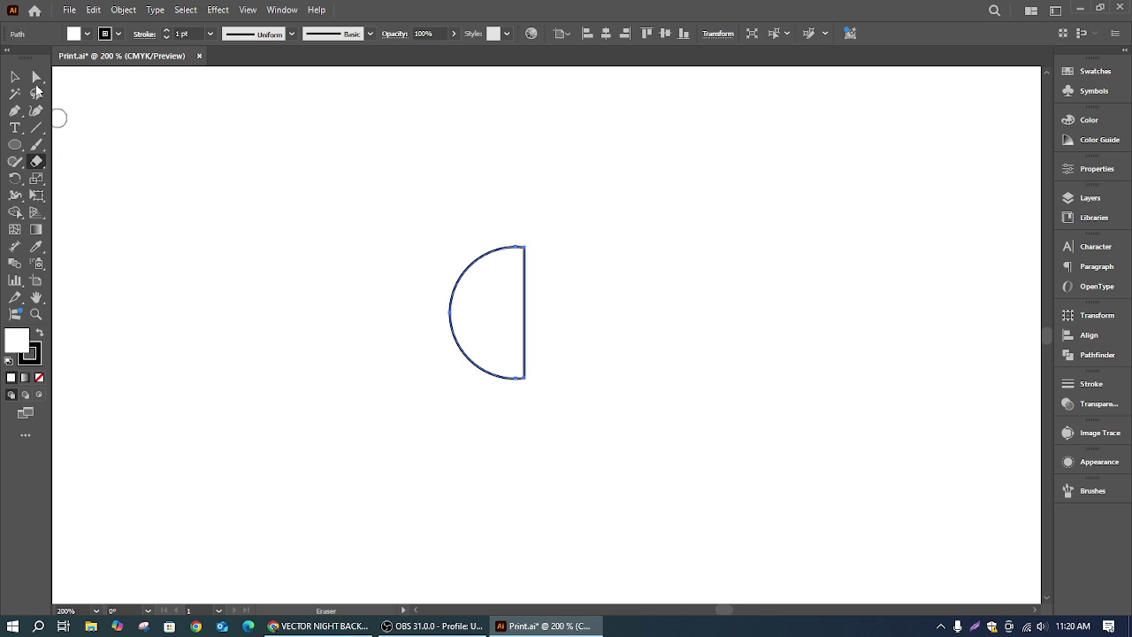
{"action": "left_click", "coordinate": [38, 78]}
{"action": "left_click", "coordinate": [18, 80]}
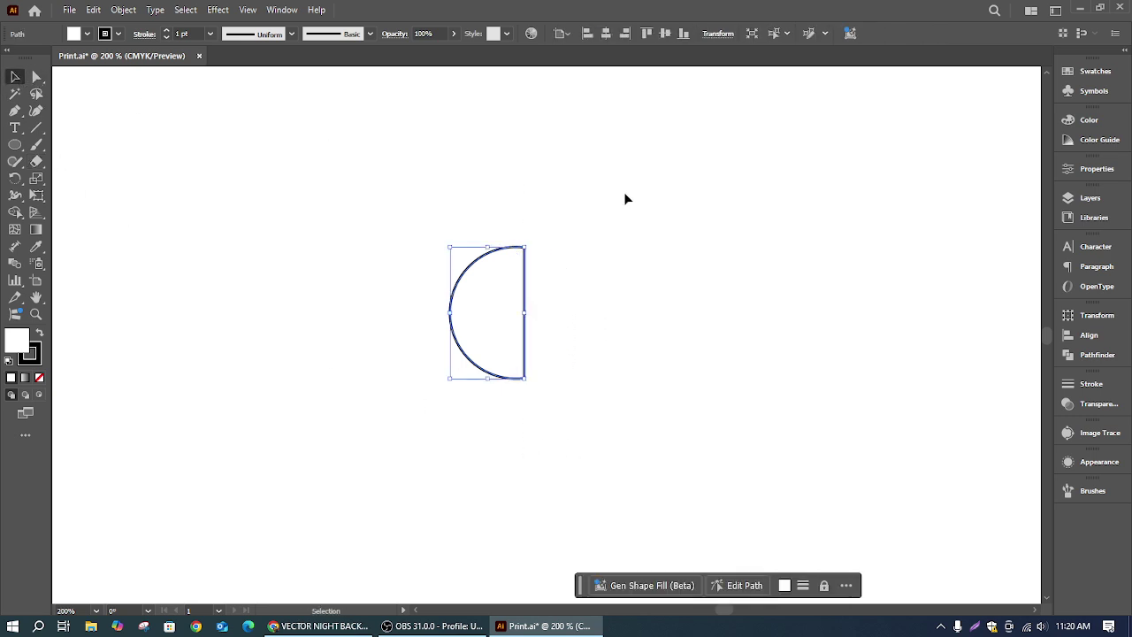
{"action": "left_click", "coordinate": [624, 193]}
{"action": "left_click_drag", "start_coordinate": [507, 301], "coordinate": [535, 288]}
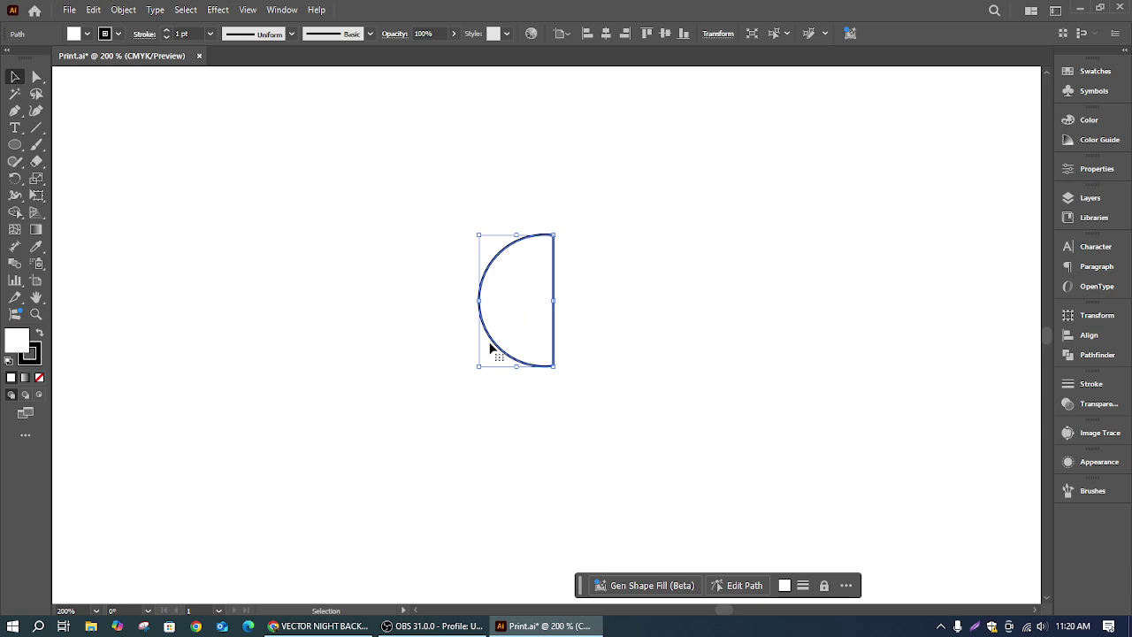
Step: Try to reflect a copy of the half-circle freehand about the midpoint of its straight edge, and undo it
{"action": "left_click", "coordinate": [38, 181]}
{"action": "left_click_drag", "start_coordinate": [15, 178], "coordinate": [88, 198]}
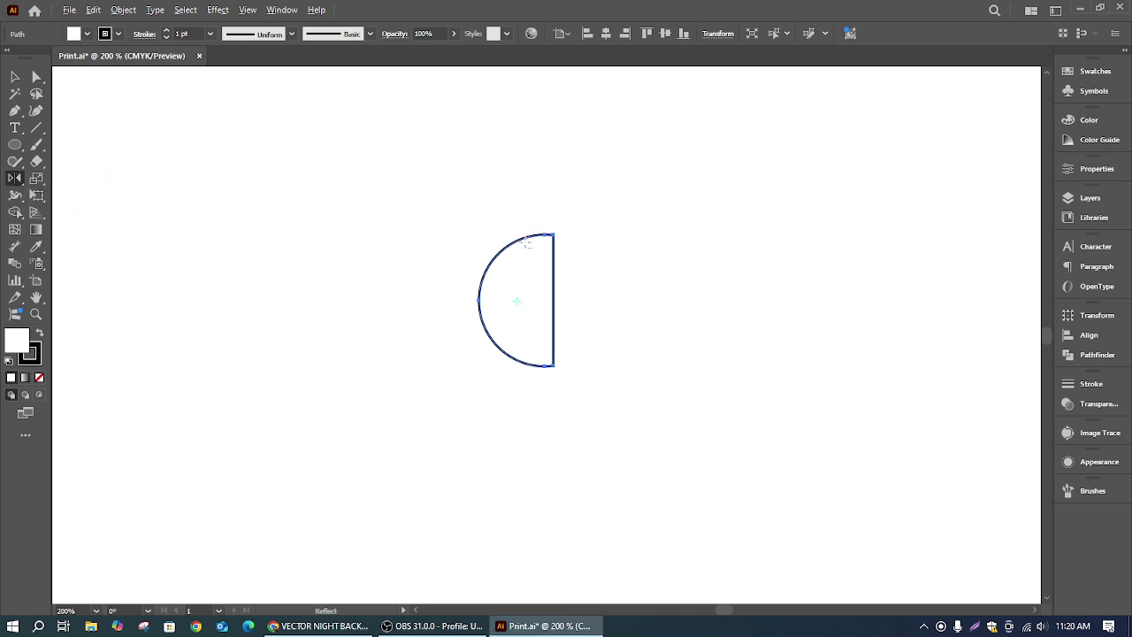
{"action": "left_click", "coordinate": [554, 301]}
{"action": "left_click_drag", "start_coordinate": [495, 266], "coordinate": [569, 203]}
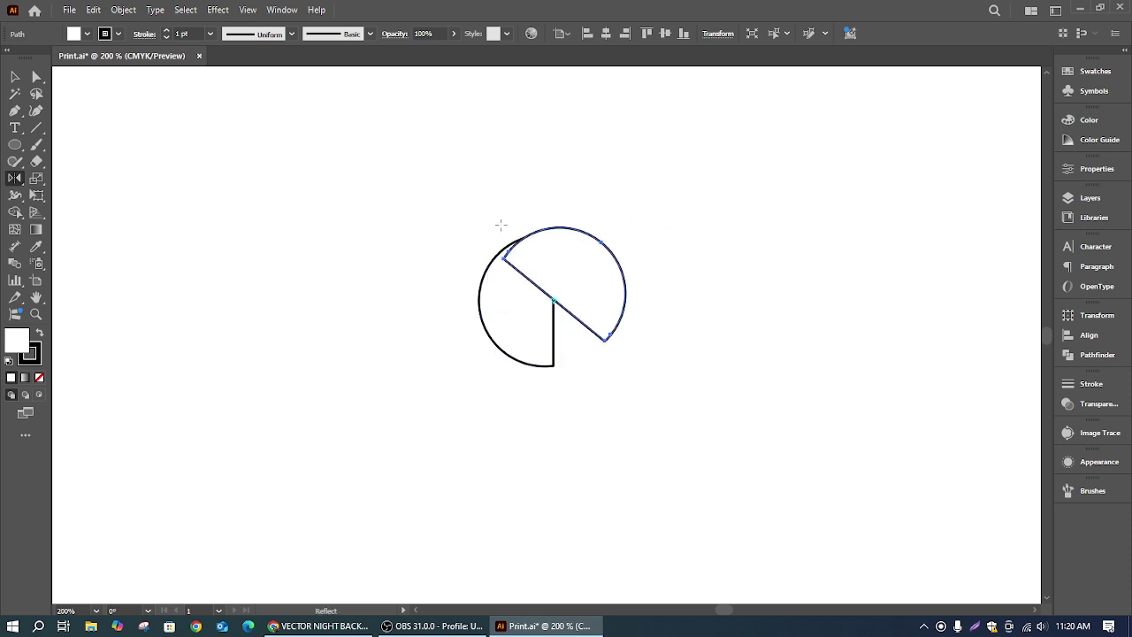
{"action": "key", "text": "ctrl+z"}
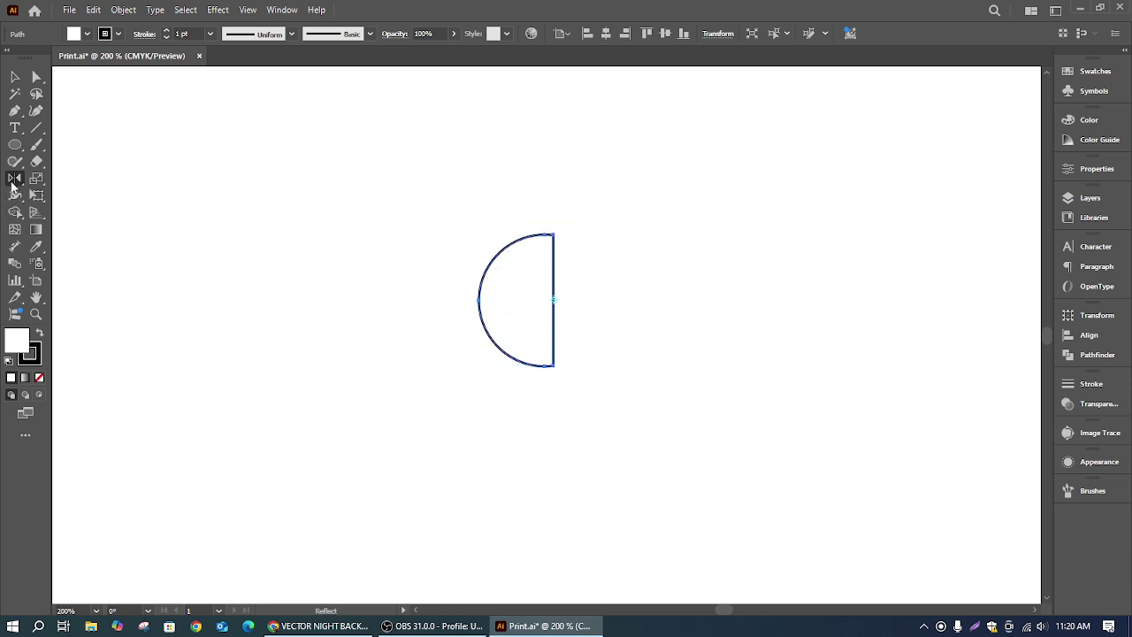
Step: Preview a vertical-axis reflection of the half-circle about a point to its right, and cancel it
{"action": "left_click", "coordinate": [14, 178]}
{"action": "left_click", "coordinate": [95, 198]}
{"action": "left_click", "coordinate": [647, 307], "text": "alt"}
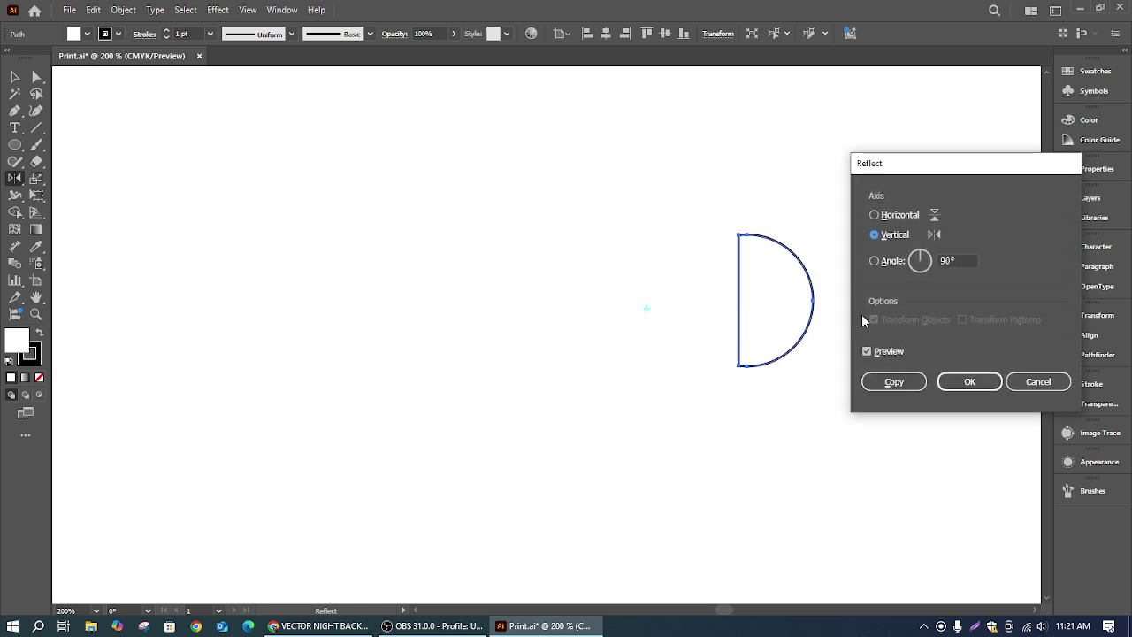
{"action": "left_click", "coordinate": [1048, 383]}
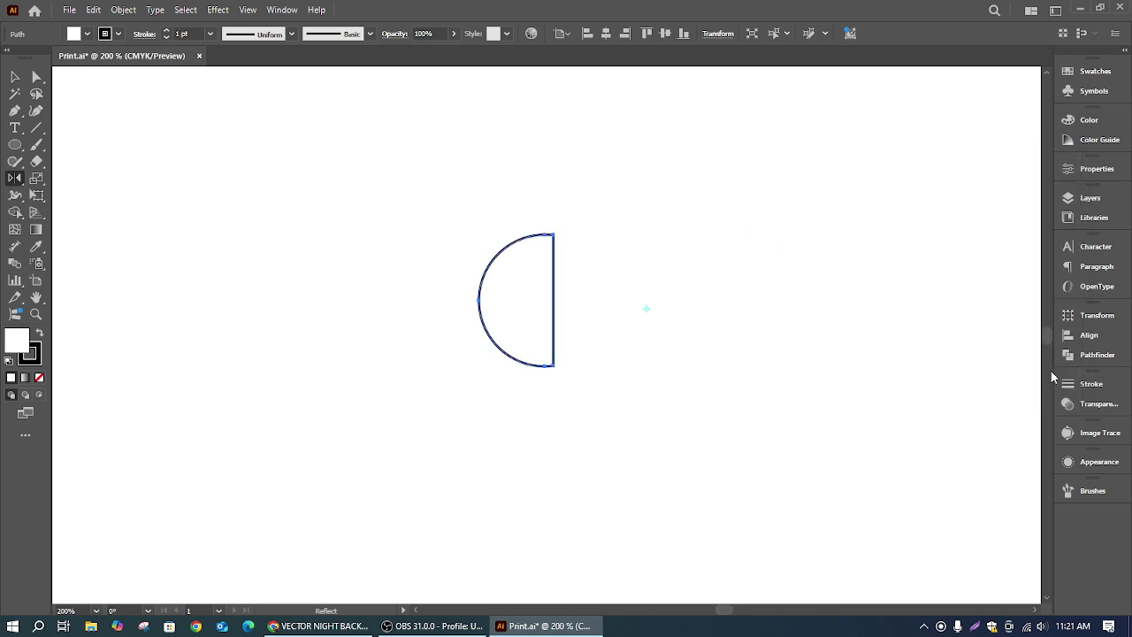
Step: Reflect a copy of the half-circle across the vertical axis and place it just right of the original with a small gap
{"action": "left_click", "coordinate": [14, 77]}
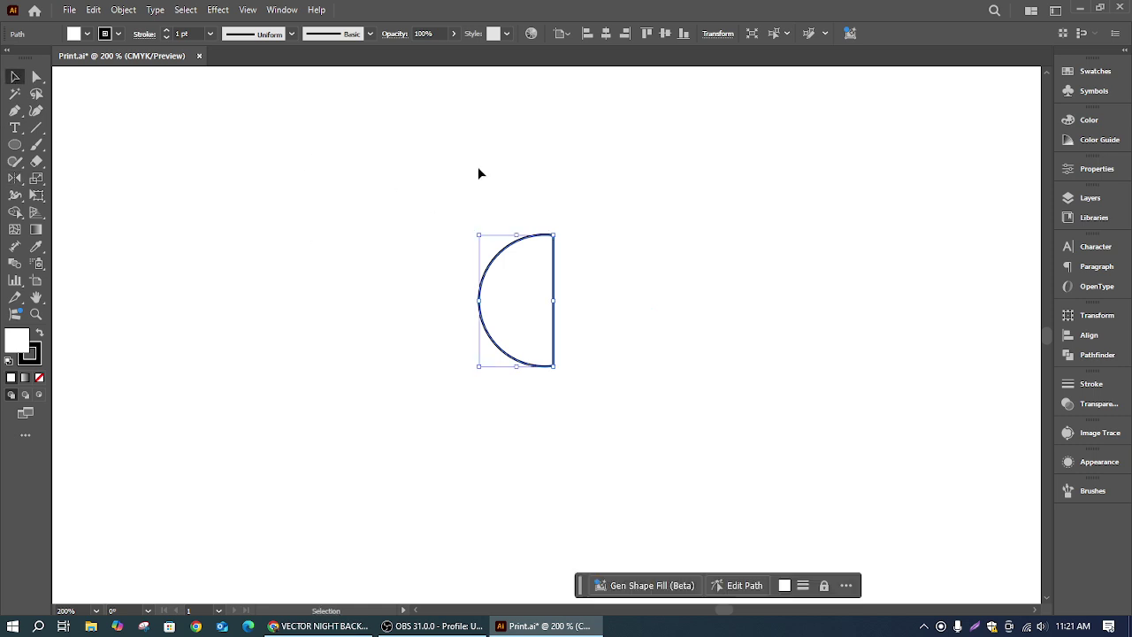
{"action": "left_click_drag", "start_coordinate": [431, 183], "coordinate": [581, 396]}
{"action": "left_click", "coordinate": [113, 13]}
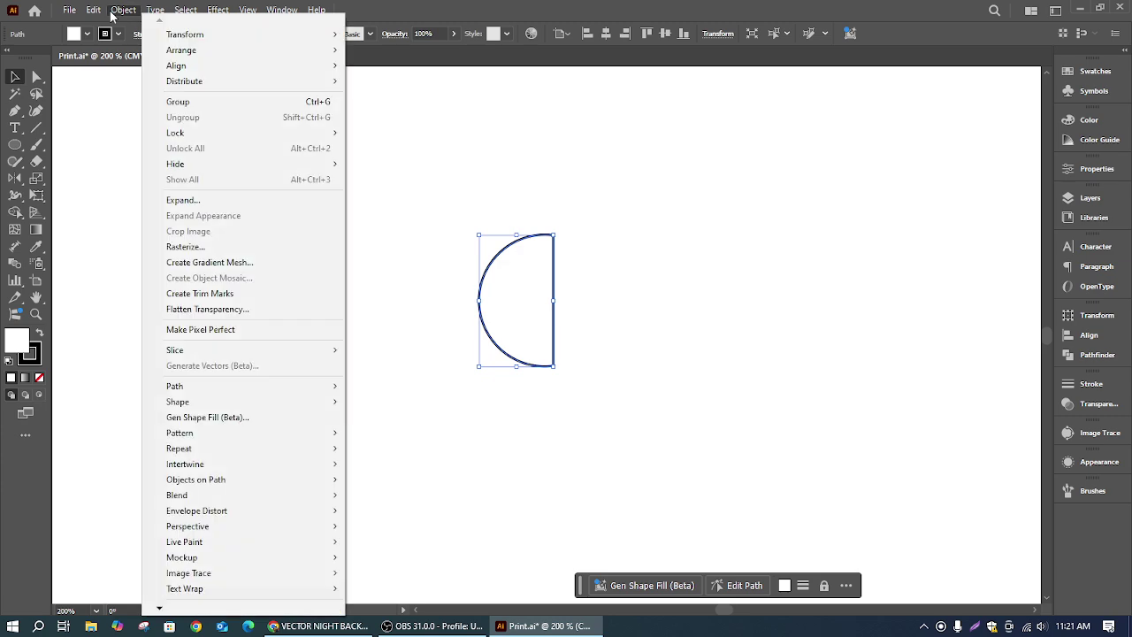
{"action": "mouse_move", "coordinate": [194, 55]}
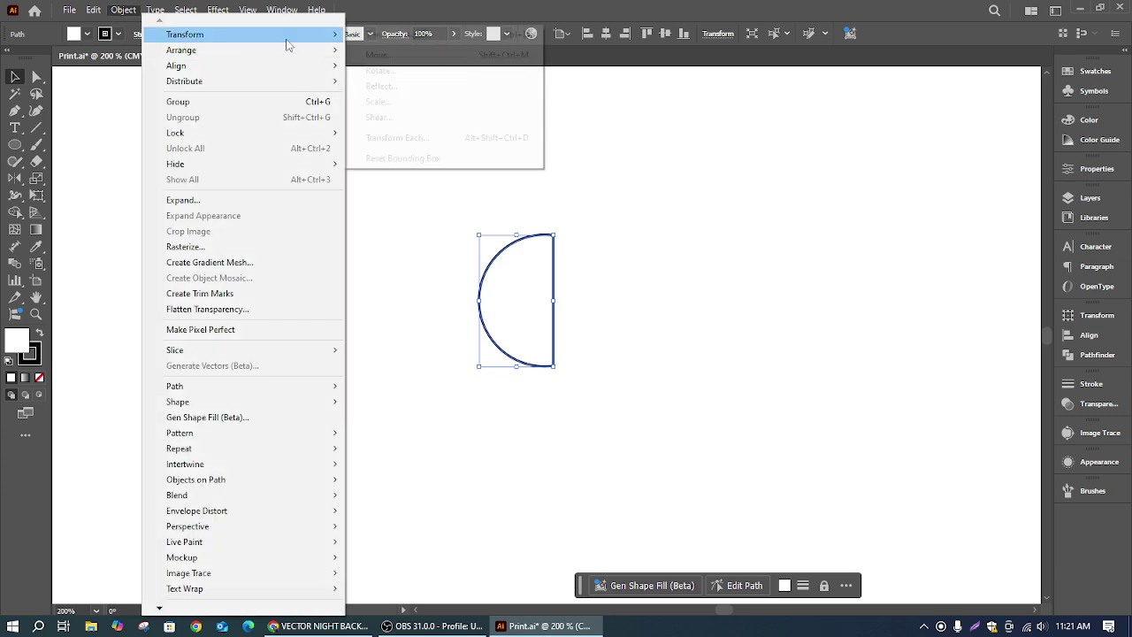
{"action": "mouse_move", "coordinate": [303, 38]}
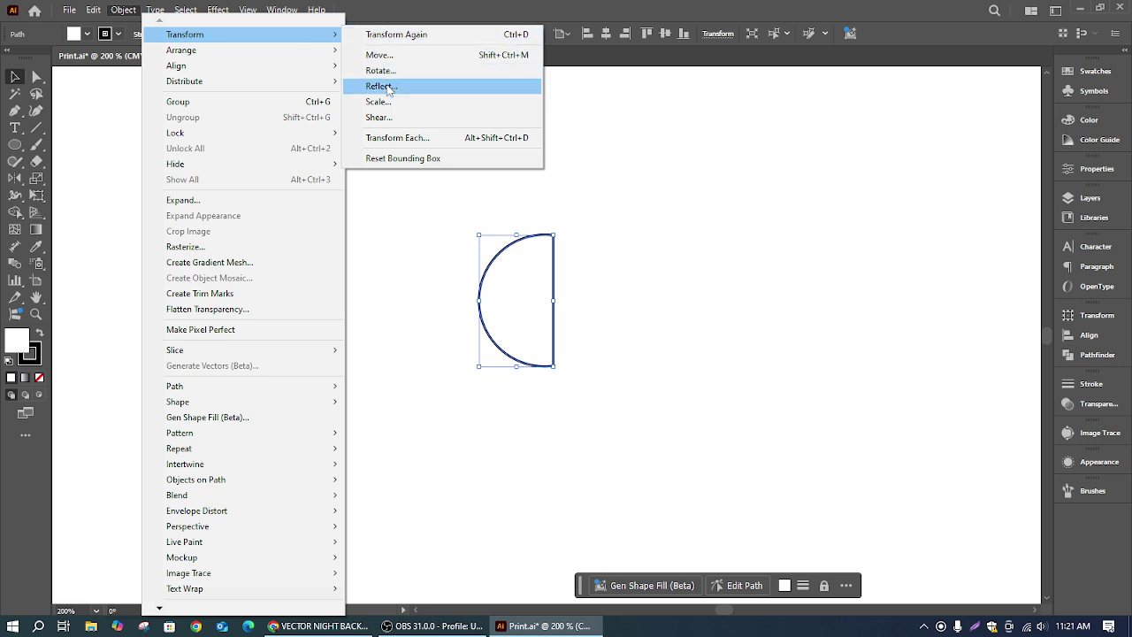
{"action": "left_click", "coordinate": [380, 86]}
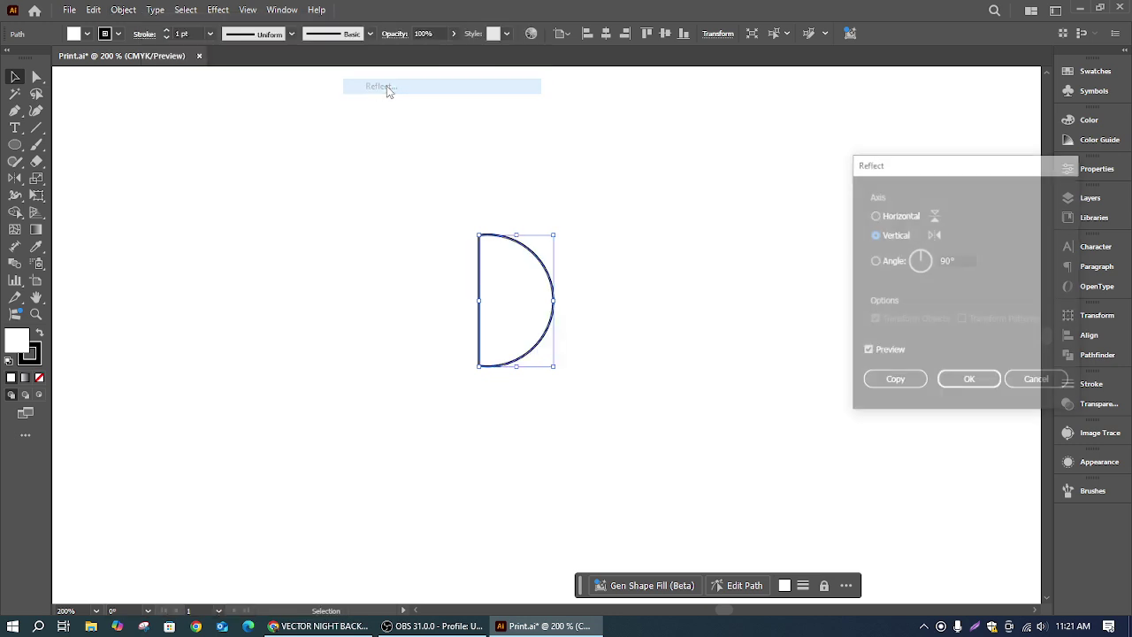
{"action": "left_click", "coordinate": [890, 382]}
{"action": "left_click_drag", "start_coordinate": [538, 286], "coordinate": [641, 286]}
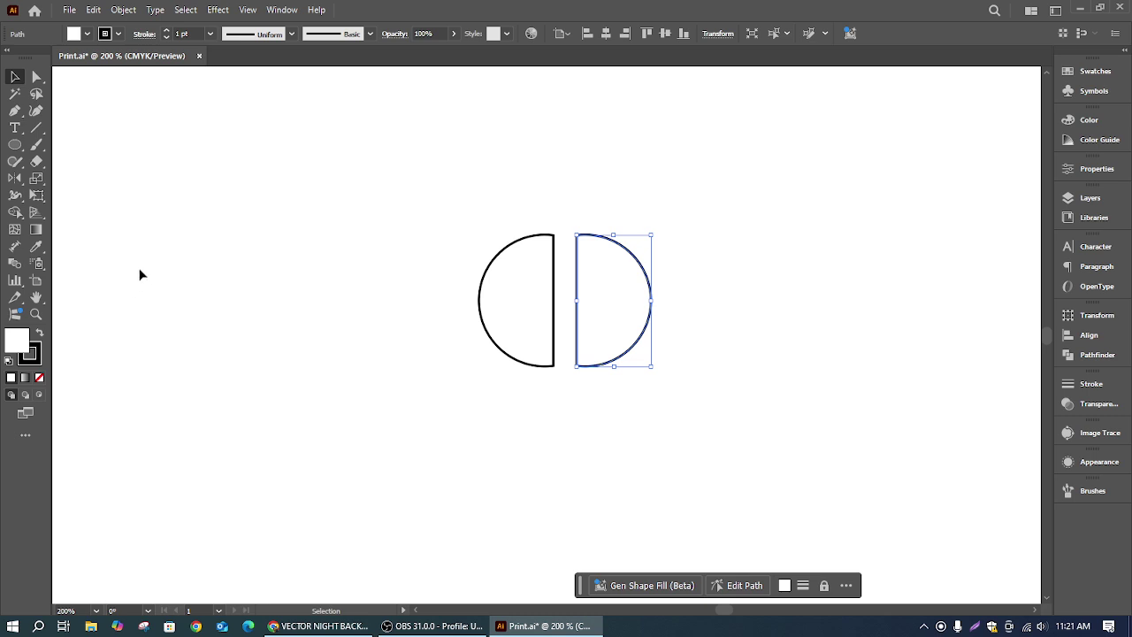
Step: Select both half-circles and delete them to clear the artboard
{"action": "left_click_drag", "start_coordinate": [17, 181], "coordinate": [86, 196]}
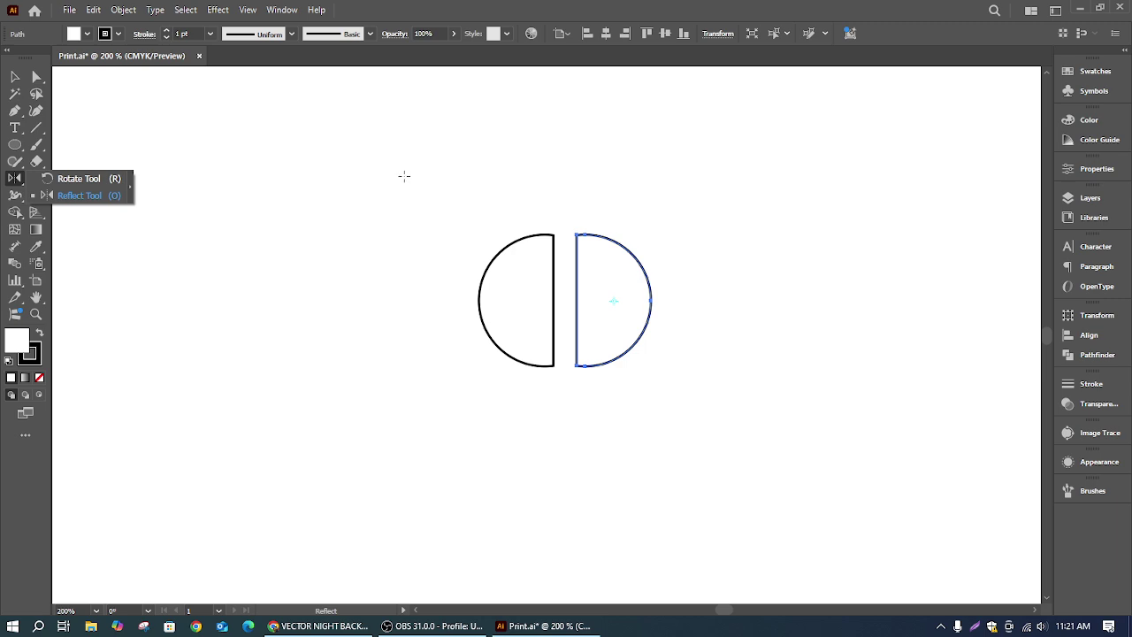
{"action": "left_click", "coordinate": [14, 77]}
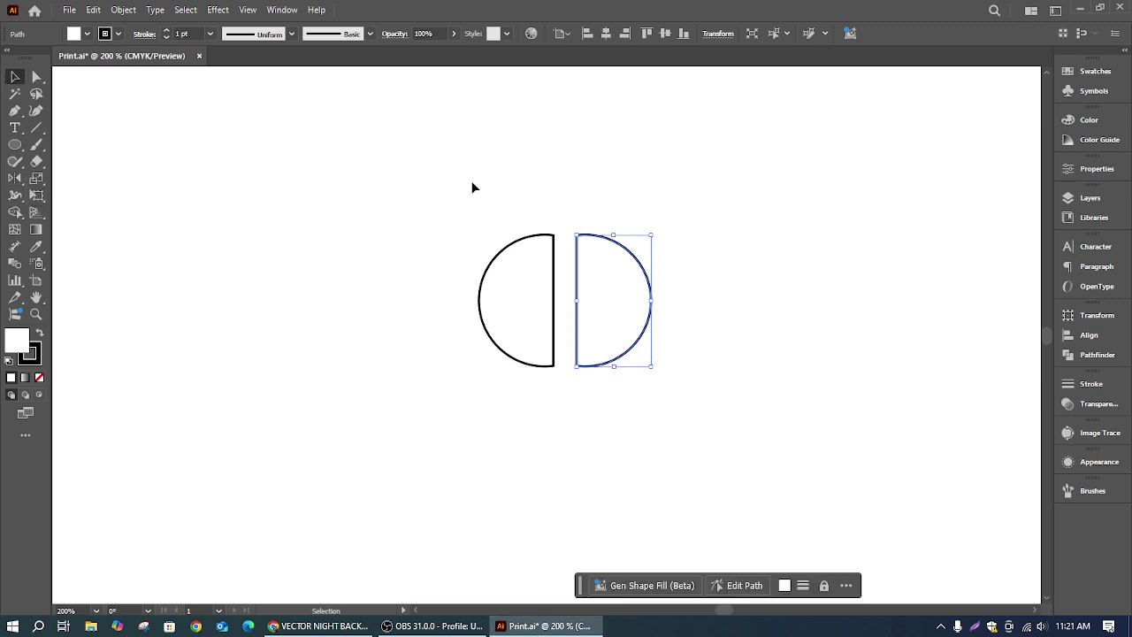
{"action": "left_click", "coordinate": [716, 482]}
{"action": "key", "text": "ctrl+a"}
{"action": "key", "text": "Delete"}
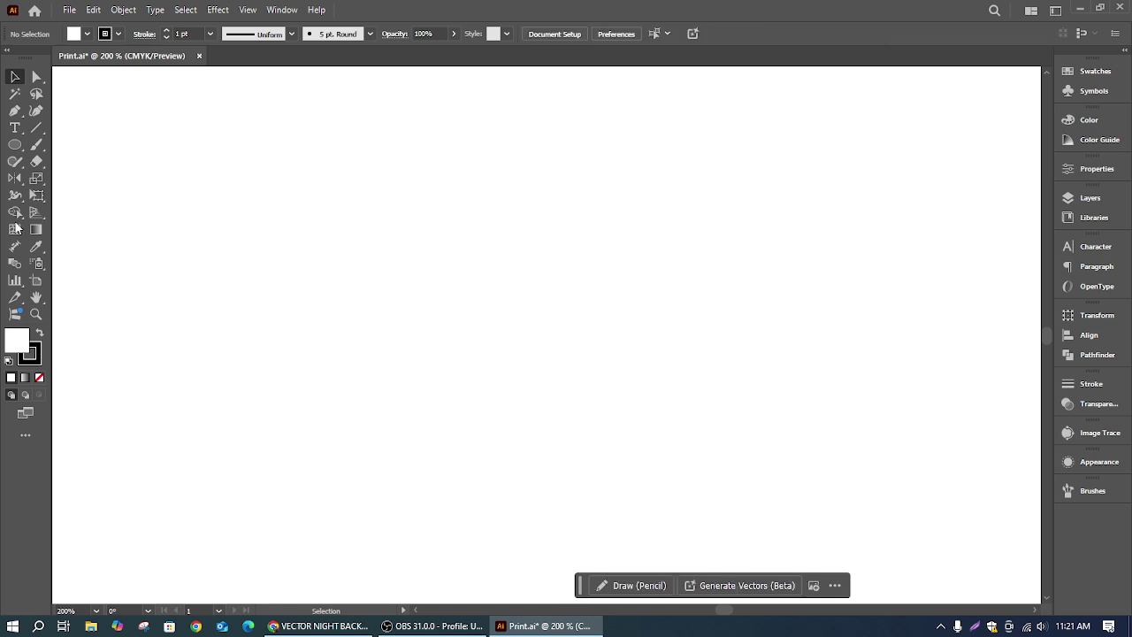
Step: Draw a new circle about 95 pt in diameter with the Ellipse tool near the middle of the artboard
{"action": "left_click_drag", "start_coordinate": [15, 145], "coordinate": [108, 184]}
{"action": "left_click_drag", "start_coordinate": [503, 281], "coordinate": [595, 355]}
{"action": "left_click", "coordinate": [14, 77]}
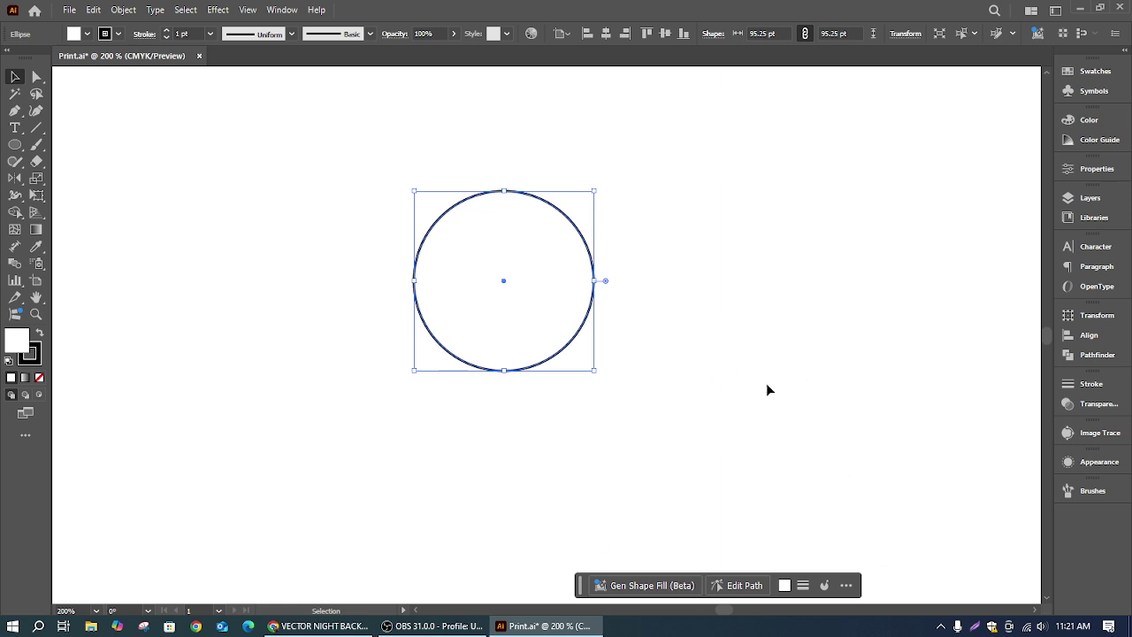
Step: Switch to the Scale tool and view the Scale transform options for the circle, closing them without scaling
{"action": "left_click", "coordinate": [19, 180]}
{"action": "left_click", "coordinate": [23, 181]}
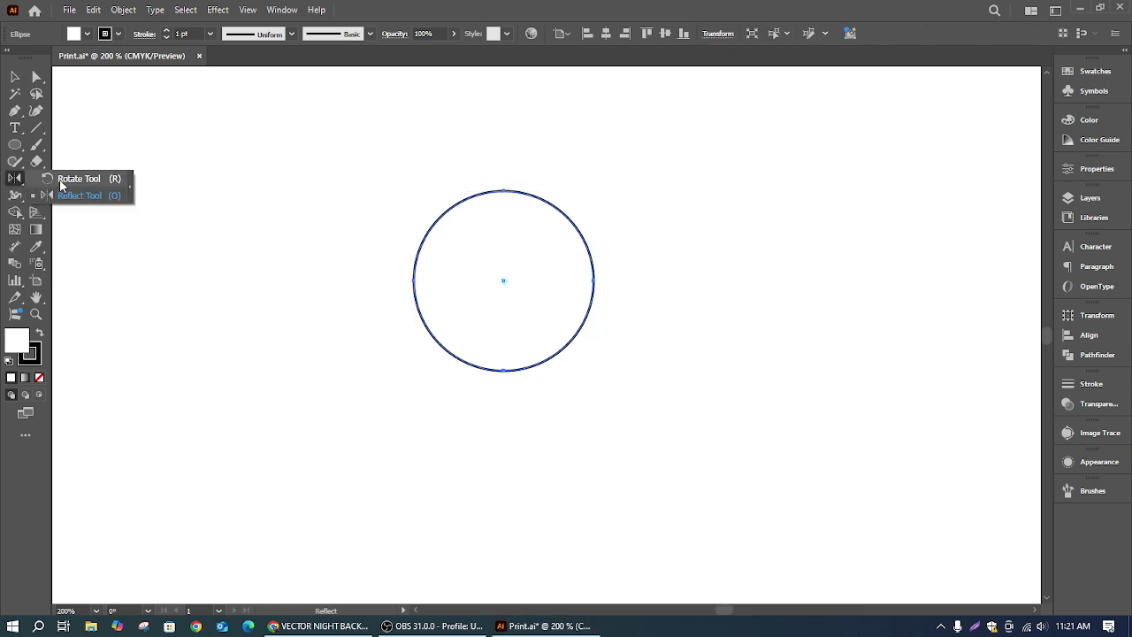
{"action": "left_click", "coordinate": [71, 181]}
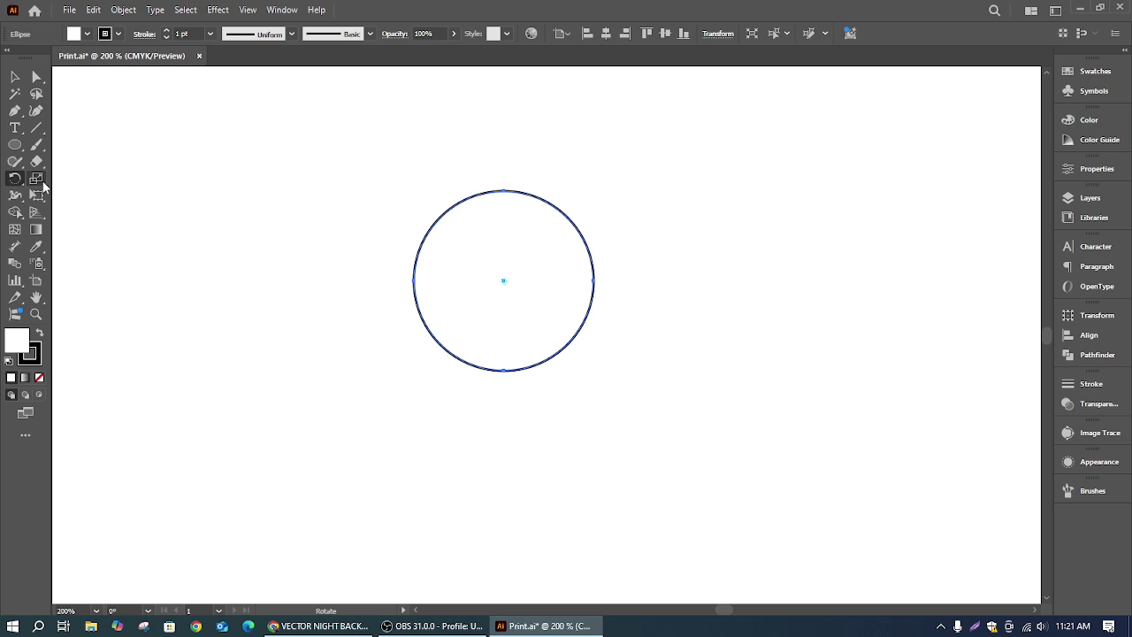
{"action": "left_click", "coordinate": [37, 179]}
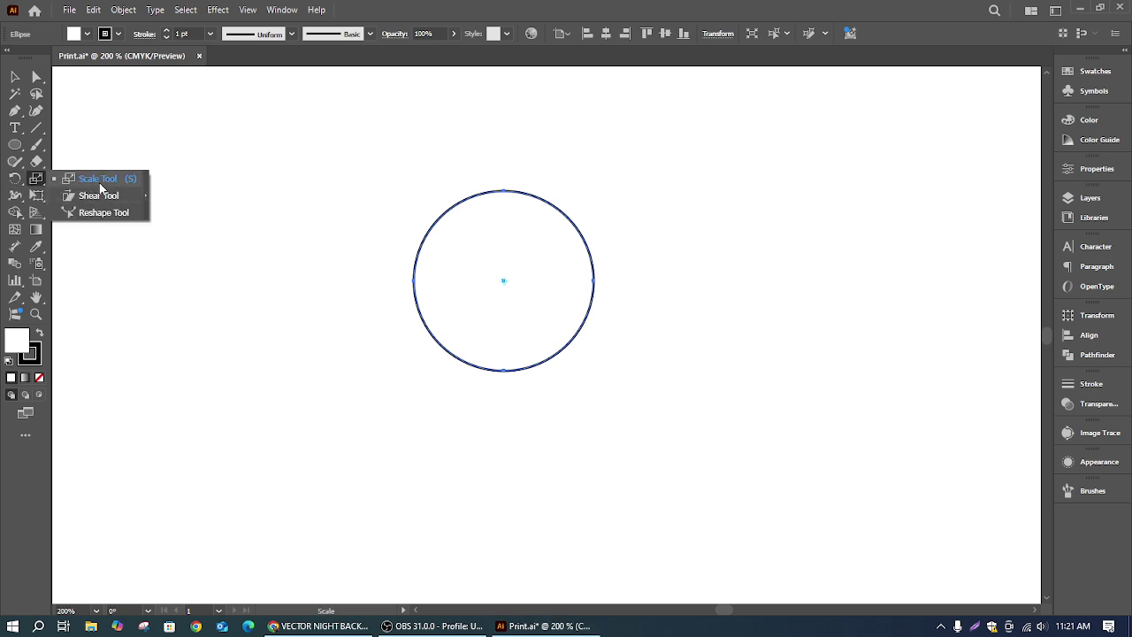
{"action": "left_click", "coordinate": [98, 181]}
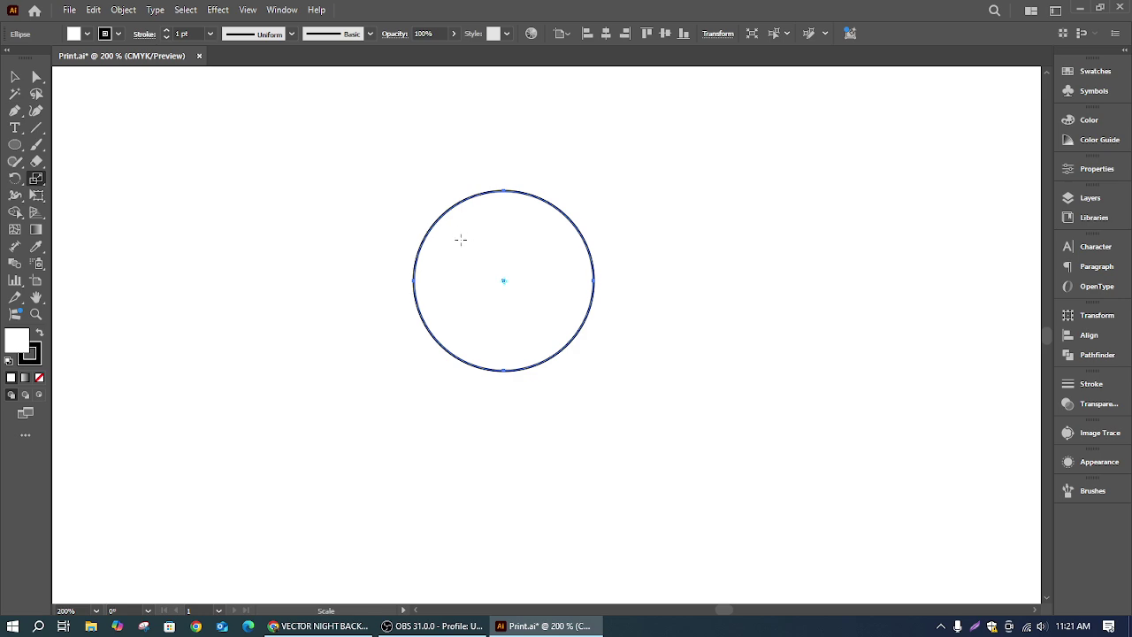
{"action": "left_click", "coordinate": [123, 10]}
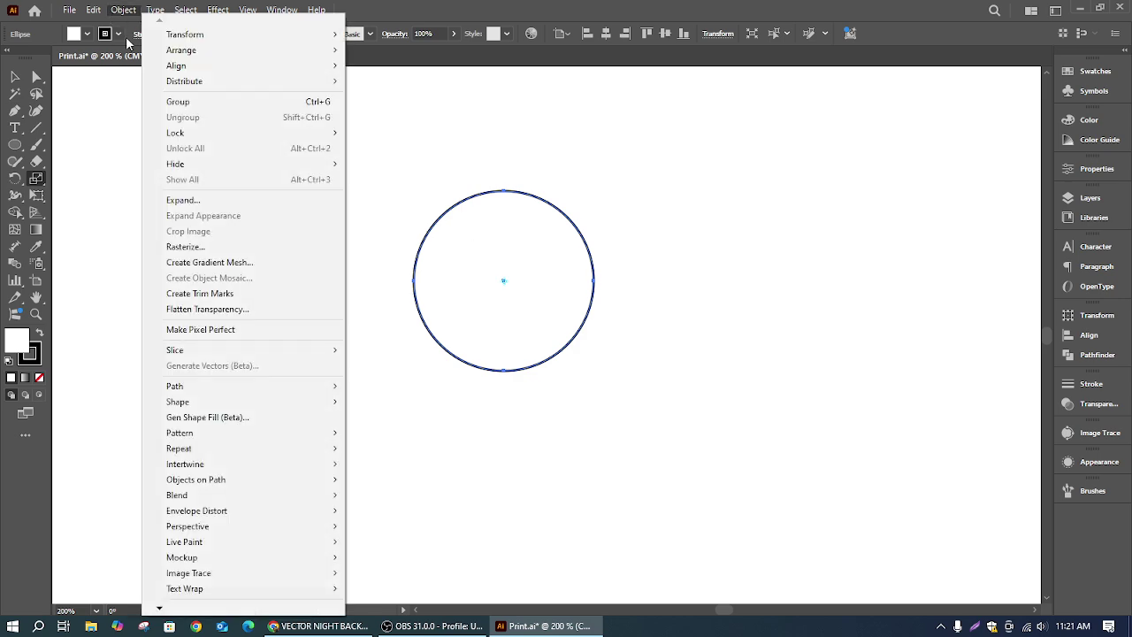
{"action": "mouse_move", "coordinate": [224, 36]}
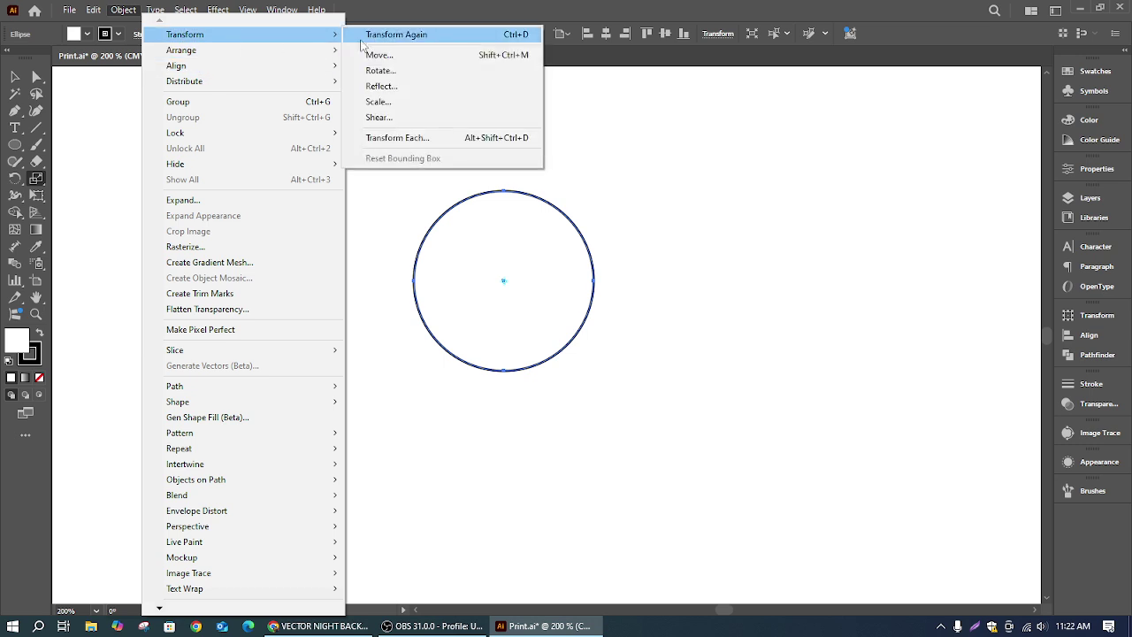
{"action": "left_click", "coordinate": [380, 101]}
{"action": "left_click_drag", "start_coordinate": [588, 164], "coordinate": [800, 189]}
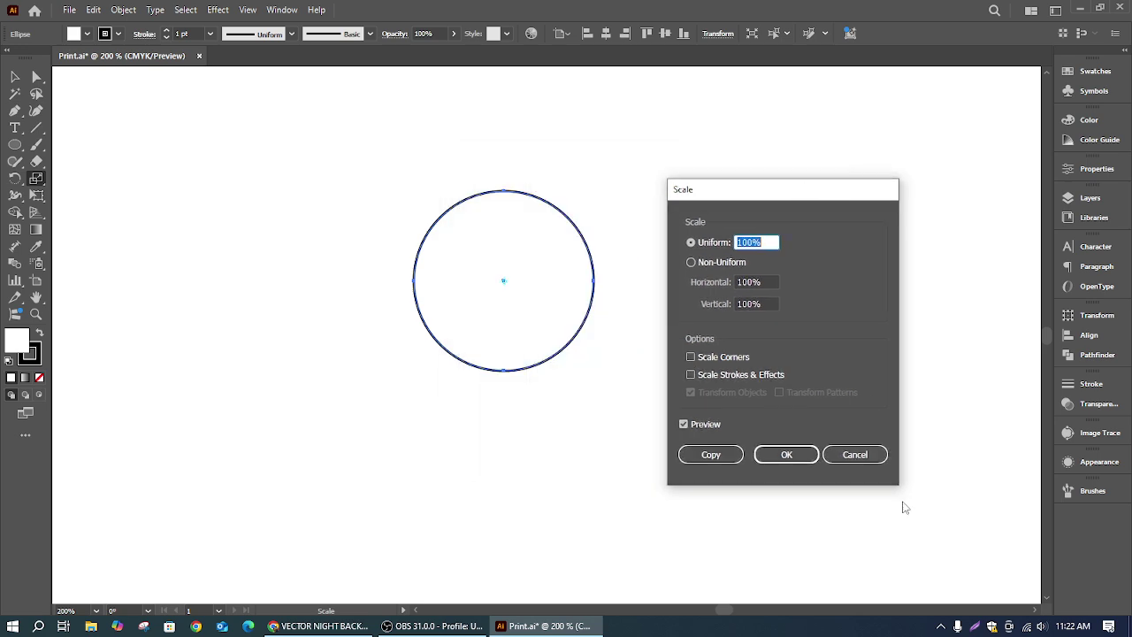
{"action": "left_click", "coordinate": [851, 453]}
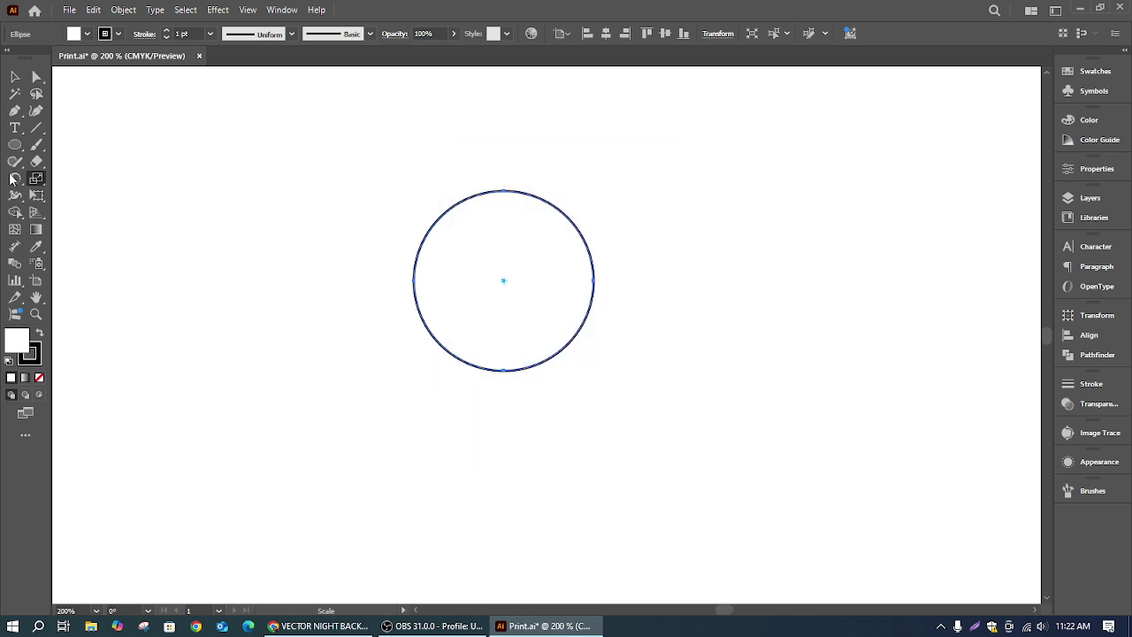
Step: Bring up the Scale options directly from the Scale tool, and dismiss them without applying anything
{"action": "left_click_drag", "start_coordinate": [37, 179], "coordinate": [79, 185]}
{"action": "double_click", "coordinate": [46, 180]}
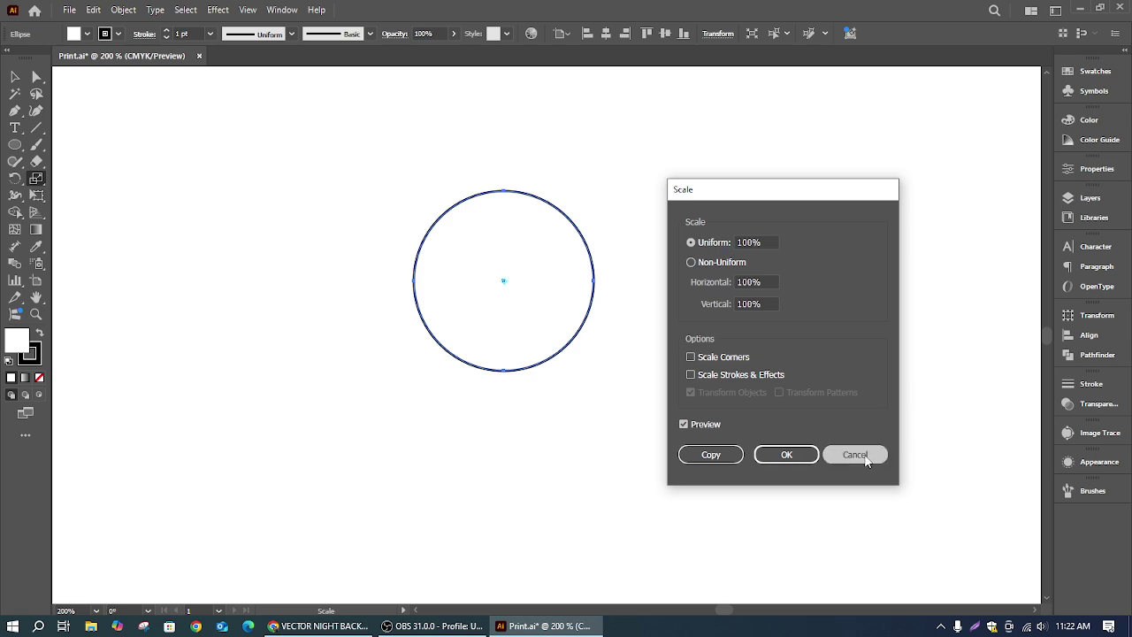
{"action": "left_click", "coordinate": [856, 455]}
Step: Reselect the circle with the Selection tool and review the Scale tool's options, closing them without applying any scaling
{"action": "left_click", "coordinate": [14, 77]}
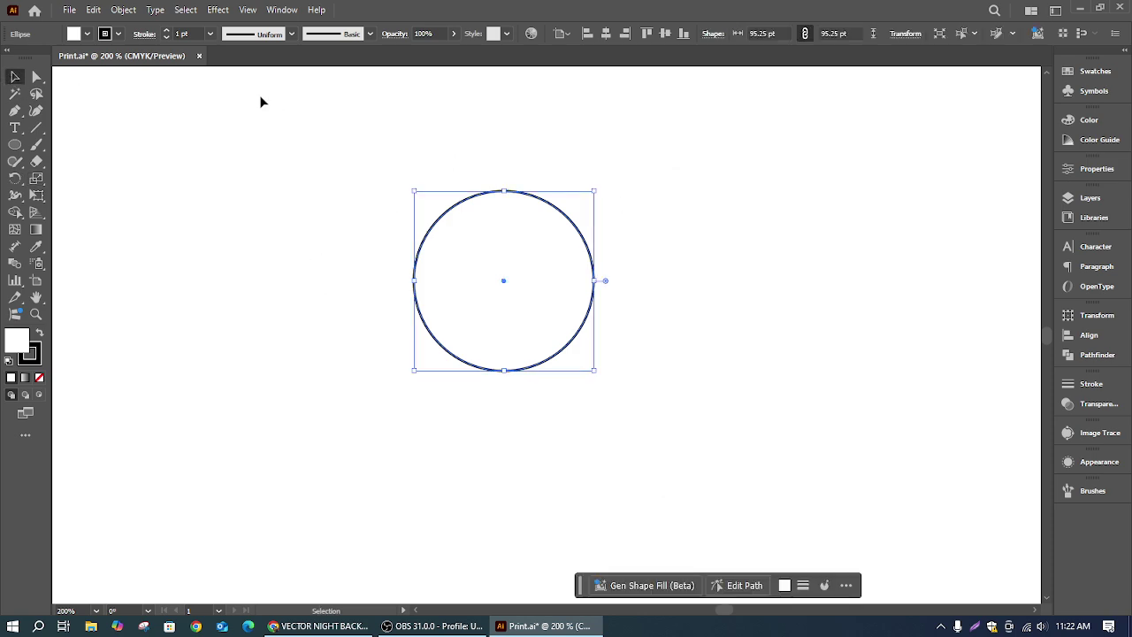
{"action": "left_click", "coordinate": [434, 164]}
{"action": "left_click", "coordinate": [541, 249]}
{"action": "double_click", "coordinate": [36, 179]}
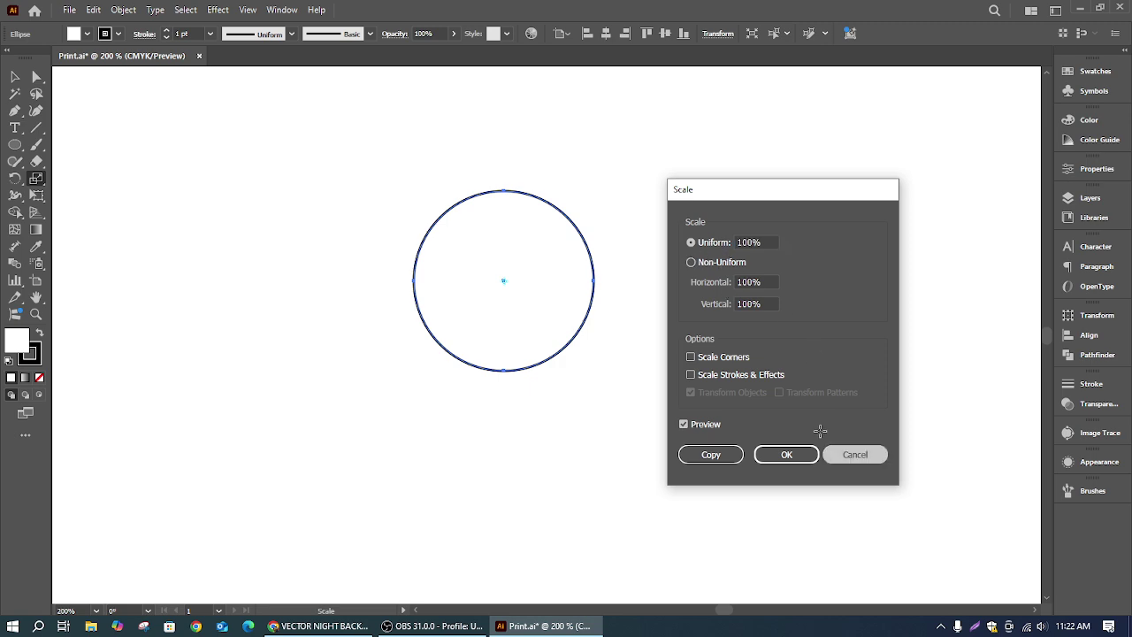
{"action": "left_click", "coordinate": [836, 454]}
Step: View the Scale options through the circle's Transform commands, cancel them, and locate the same Scale command among the circle's contextual commands
{"action": "left_click", "coordinate": [124, 11]}
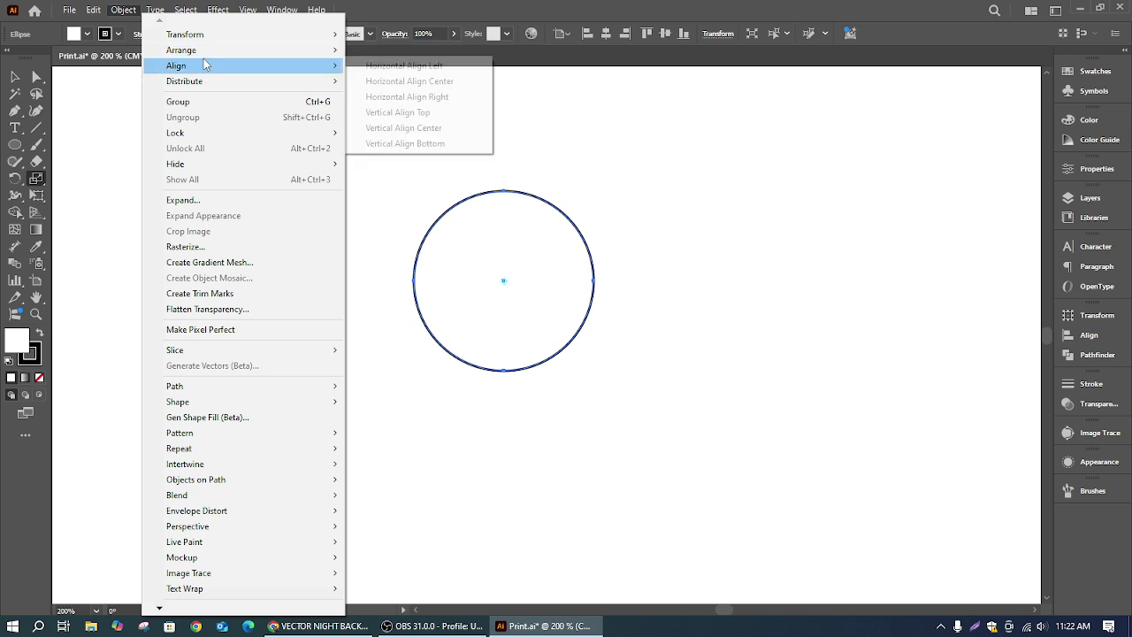
{"action": "mouse_move", "coordinate": [217, 40]}
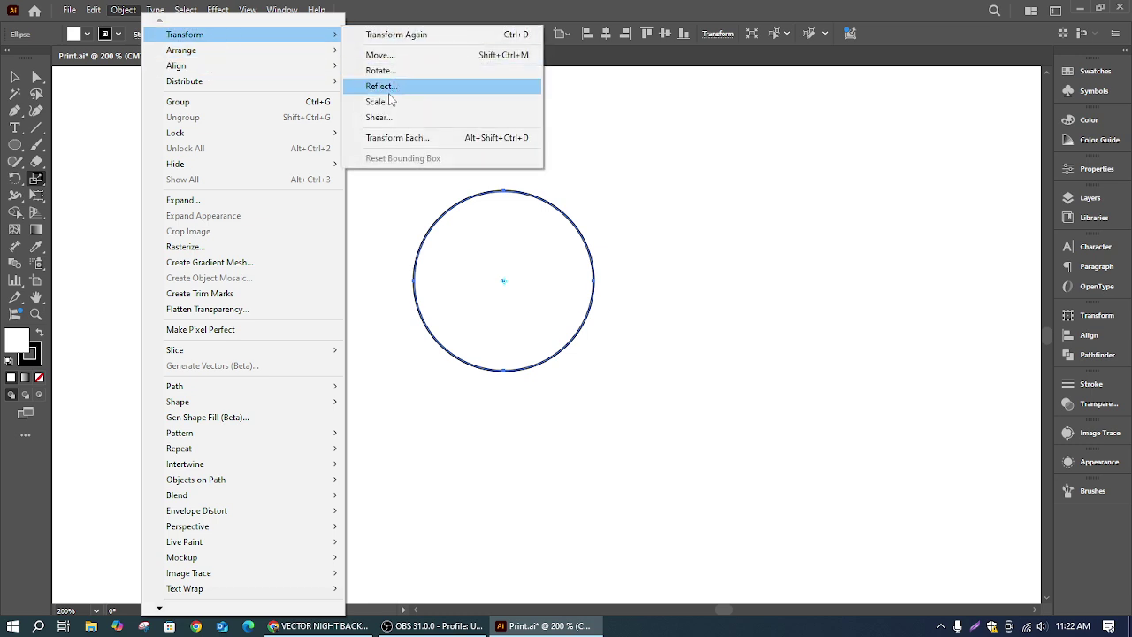
{"action": "left_click", "coordinate": [380, 102]}
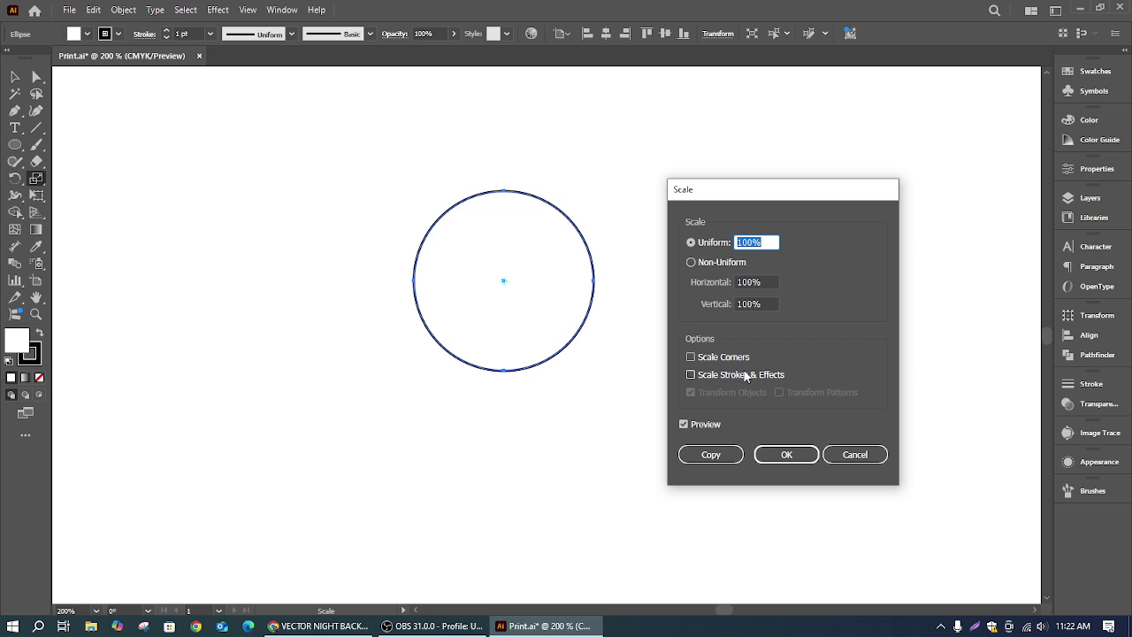
{"action": "left_click", "coordinate": [855, 455]}
{"action": "right_click", "coordinate": [584, 314]}
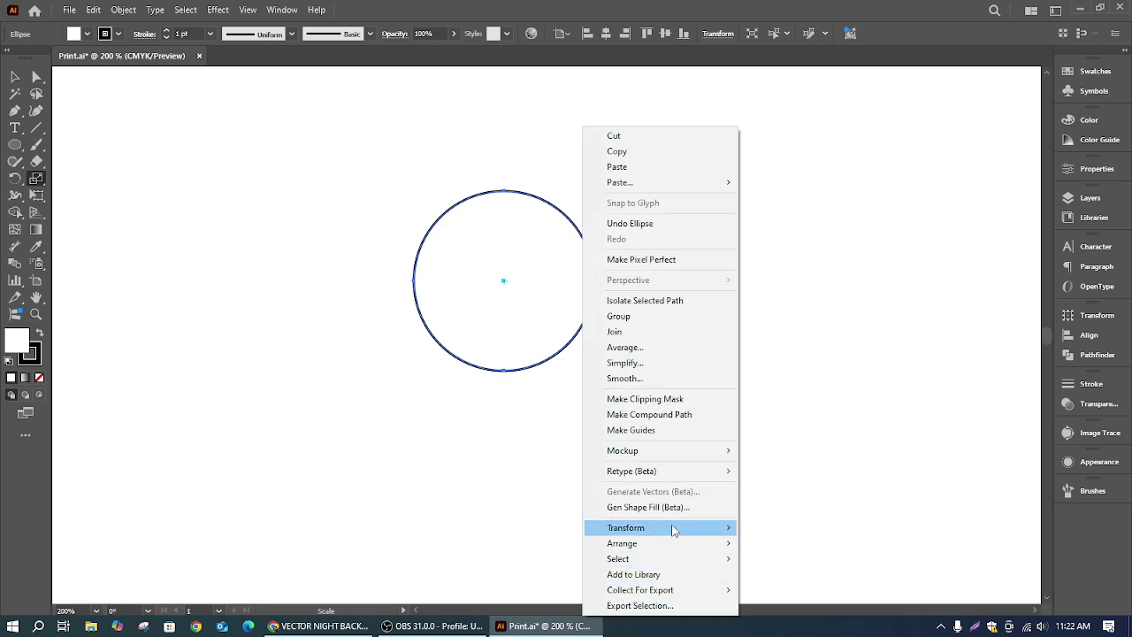
{"action": "mouse_move", "coordinate": [672, 529]}
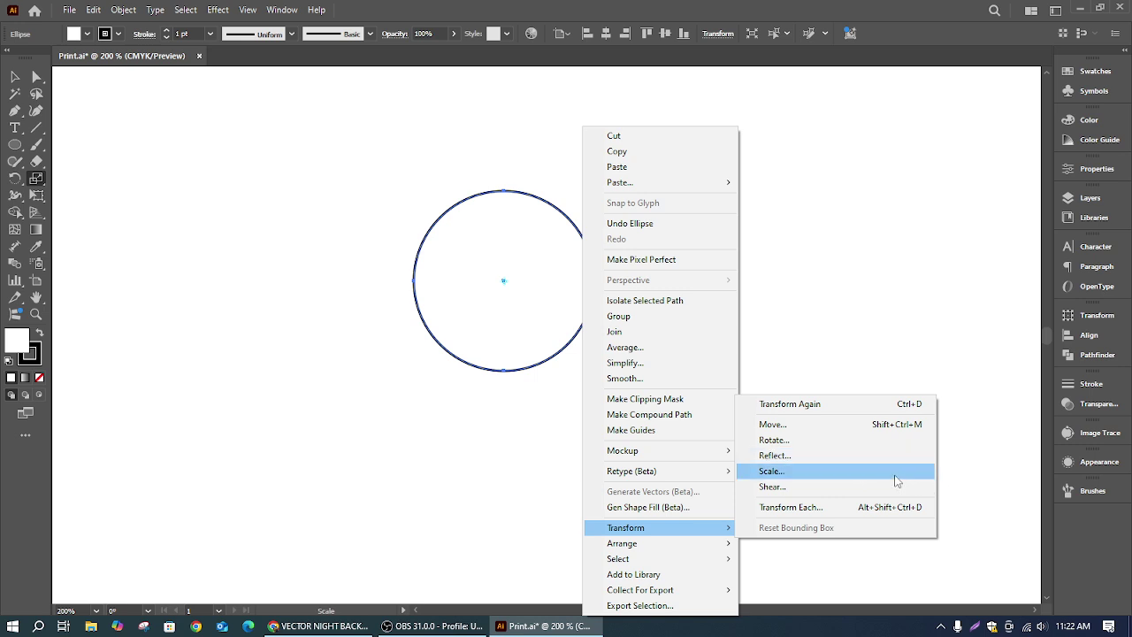
Step: Look up the Scale tool's entry in the Keyboard Shortcuts list of Illustrator Defaults, closing the list without changes
{"action": "left_click", "coordinate": [93, 9]}
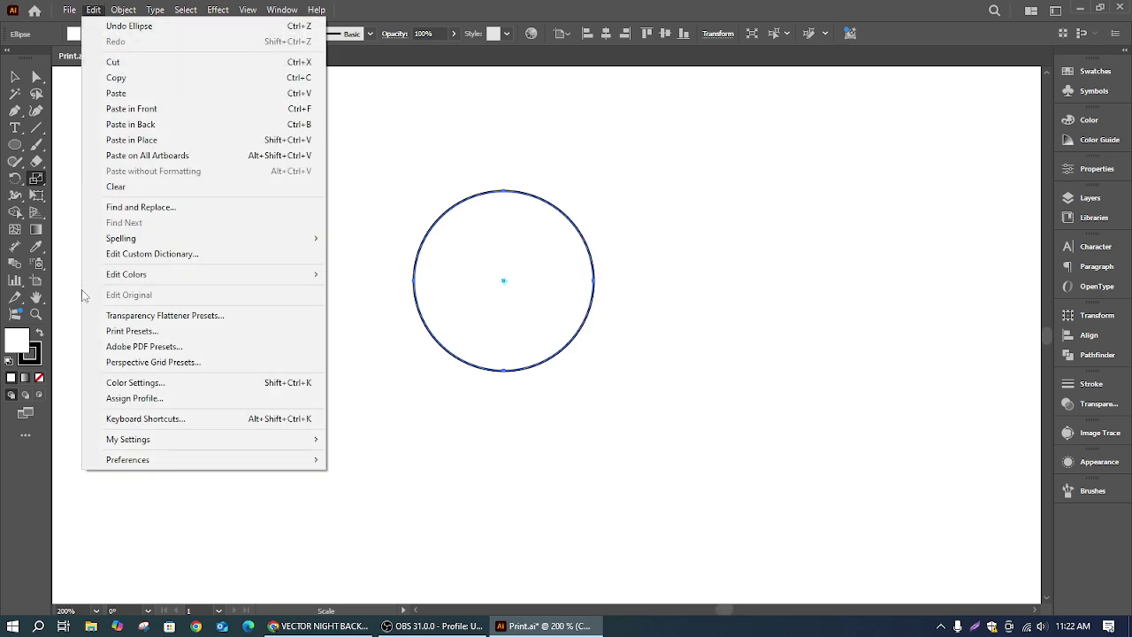
{"action": "left_click", "coordinate": [181, 419]}
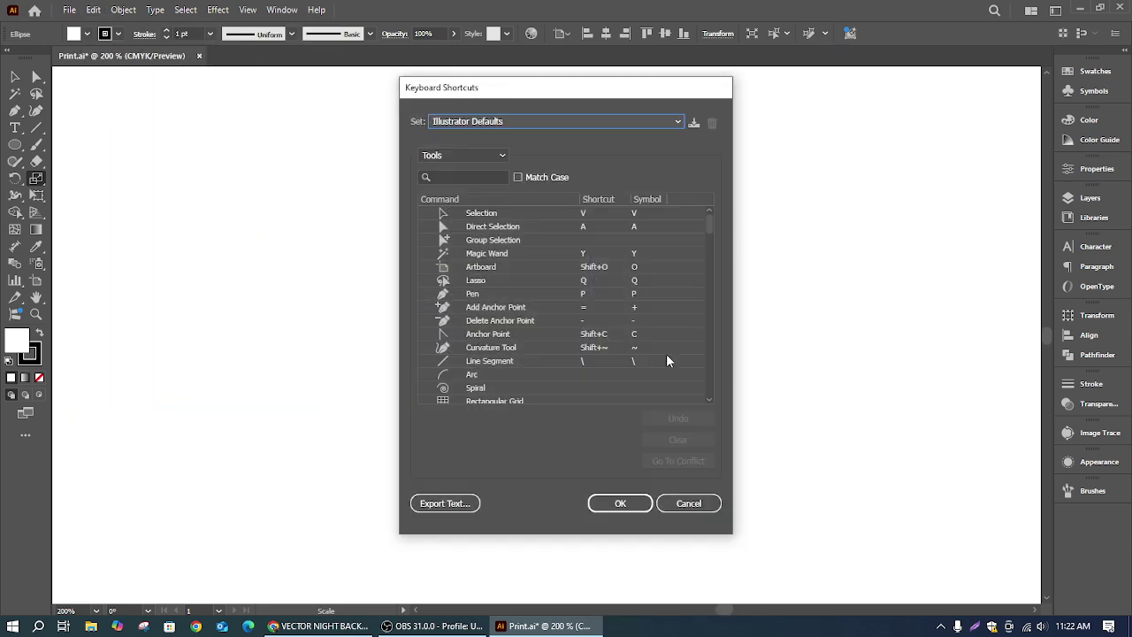
{"action": "left_click_drag", "start_coordinate": [709, 223], "coordinate": [707, 249]}
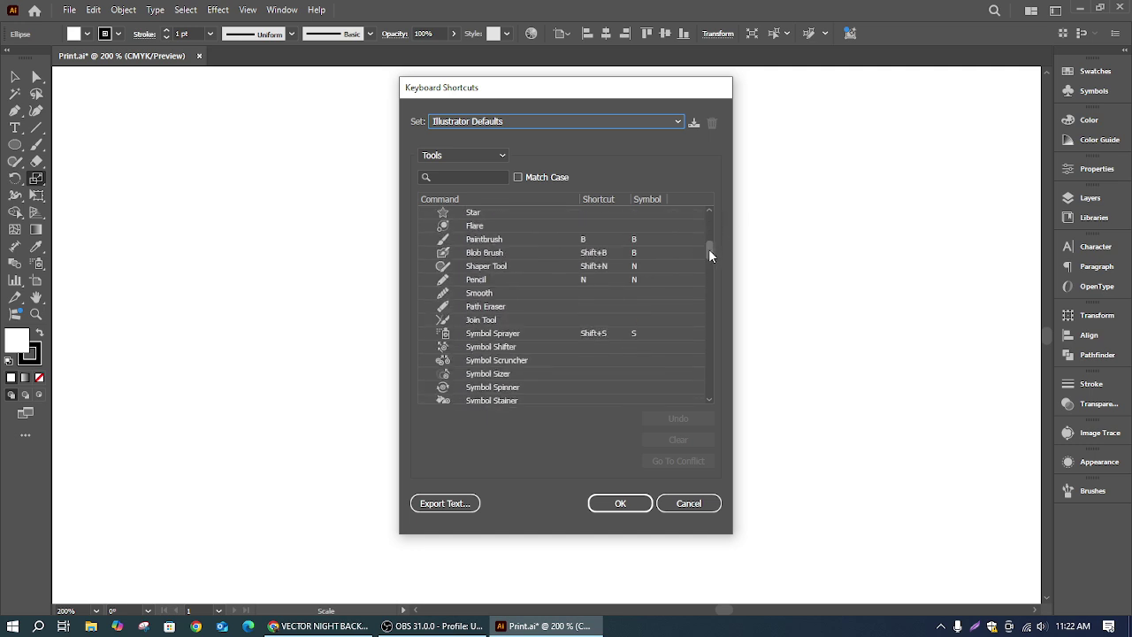
{"action": "left_click", "coordinate": [486, 297]}
{"action": "scroll", "coordinate": [484, 300], "scroll_direction": "up", "scroll_amount": 2}
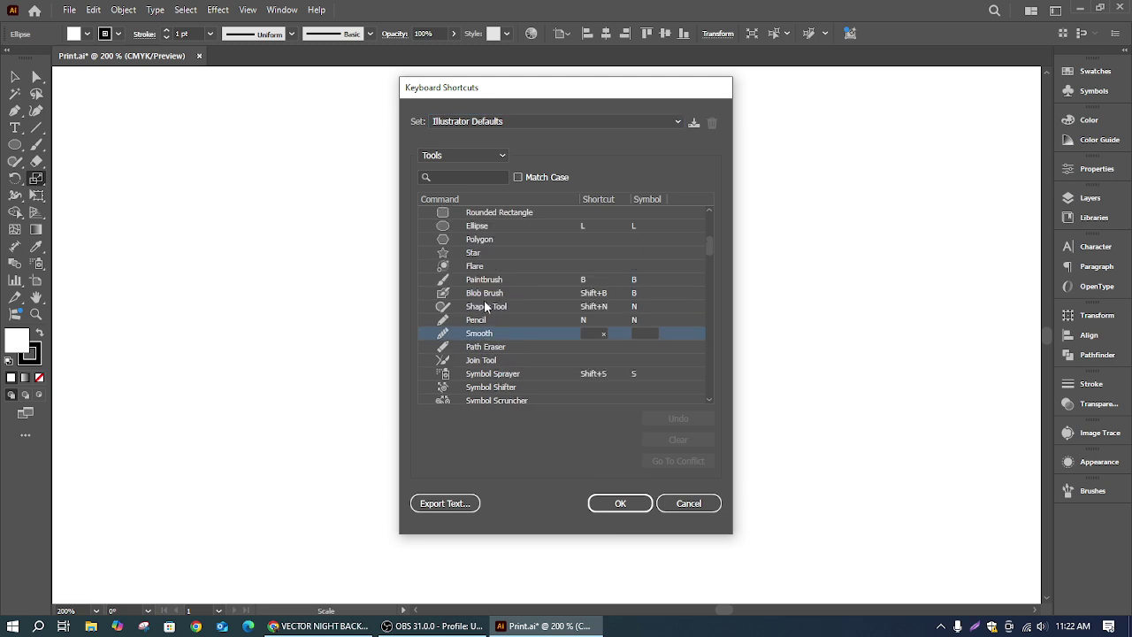
{"action": "scroll", "coordinate": [503, 347], "scroll_direction": "down", "scroll_amount": 15}
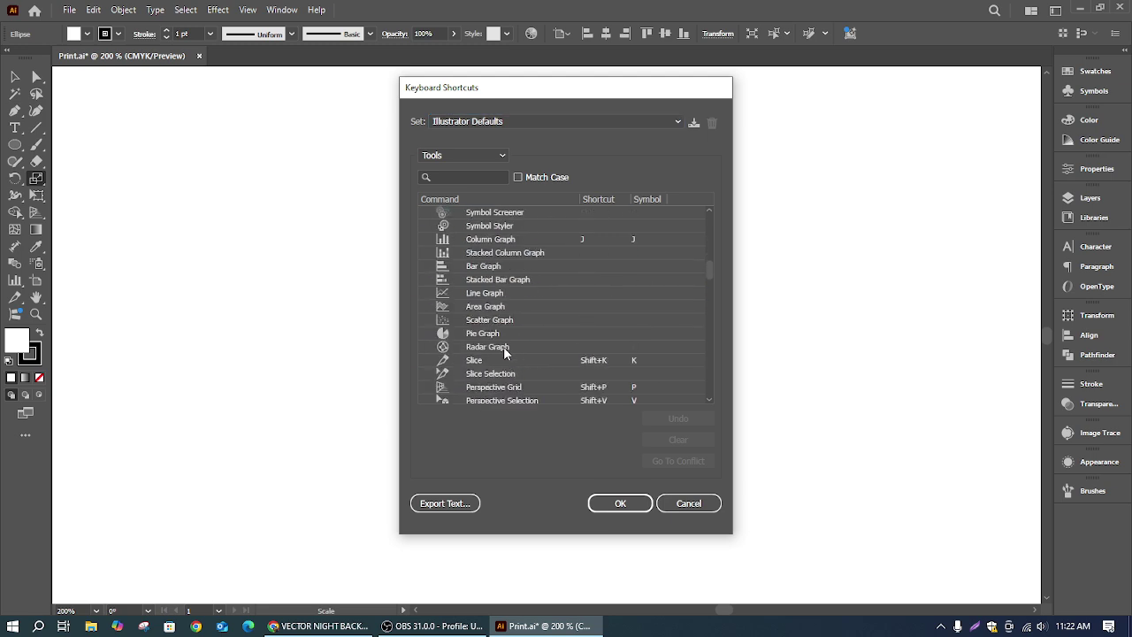
{"action": "scroll", "coordinate": [501, 354], "scroll_direction": "down", "scroll_amount": 5}
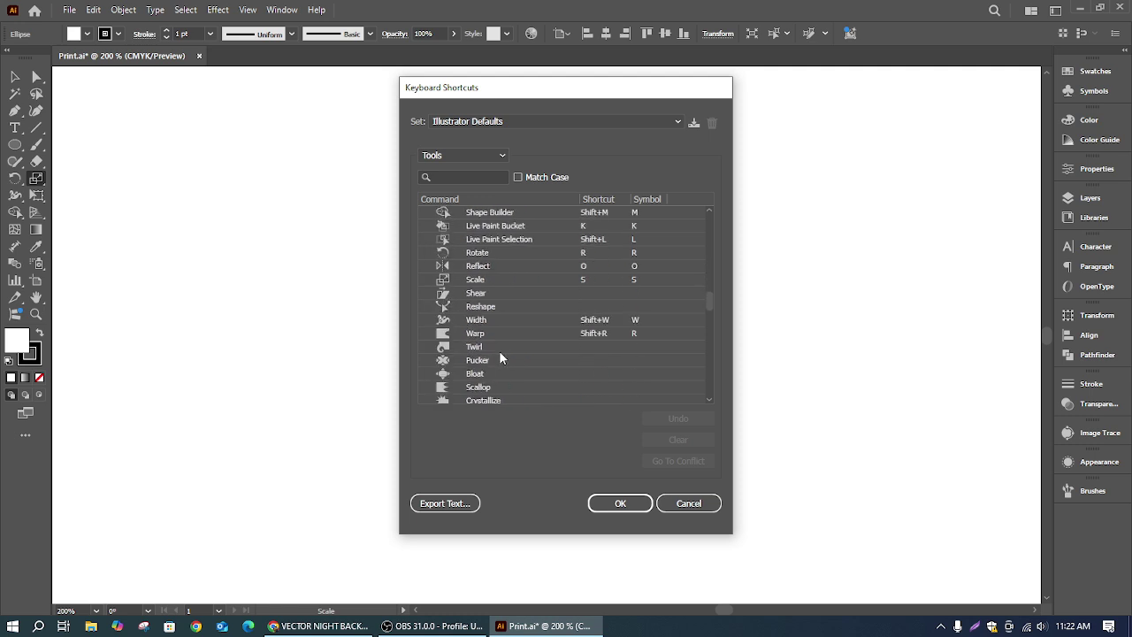
{"action": "left_click", "coordinate": [485, 280]}
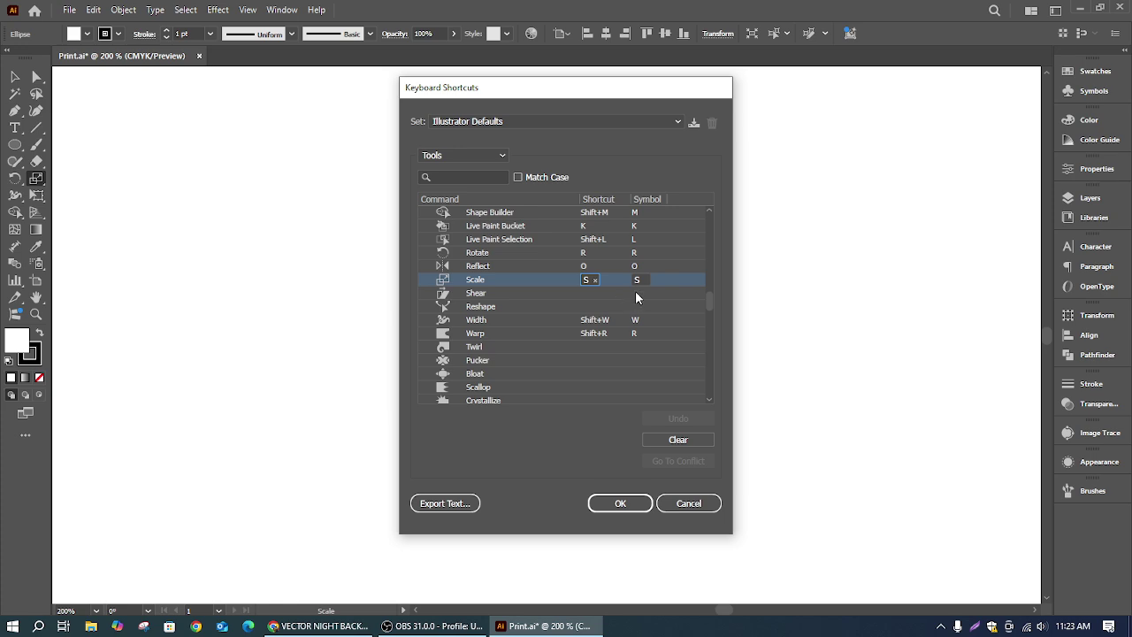
{"action": "left_click", "coordinate": [688, 503]}
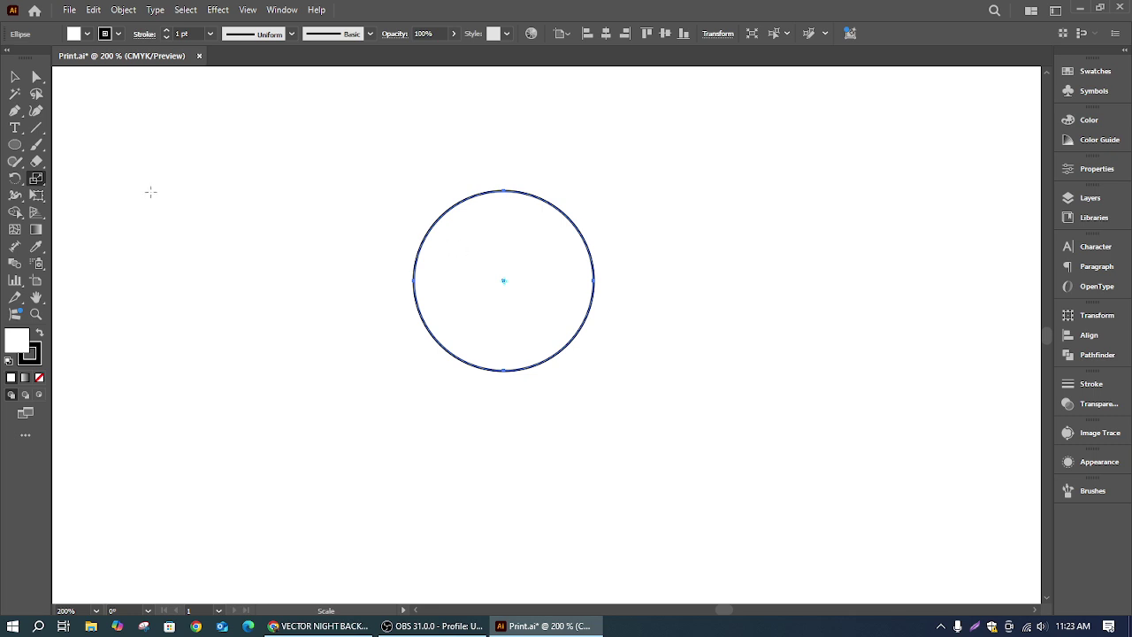
{"action": "left_click", "coordinate": [14, 78]}
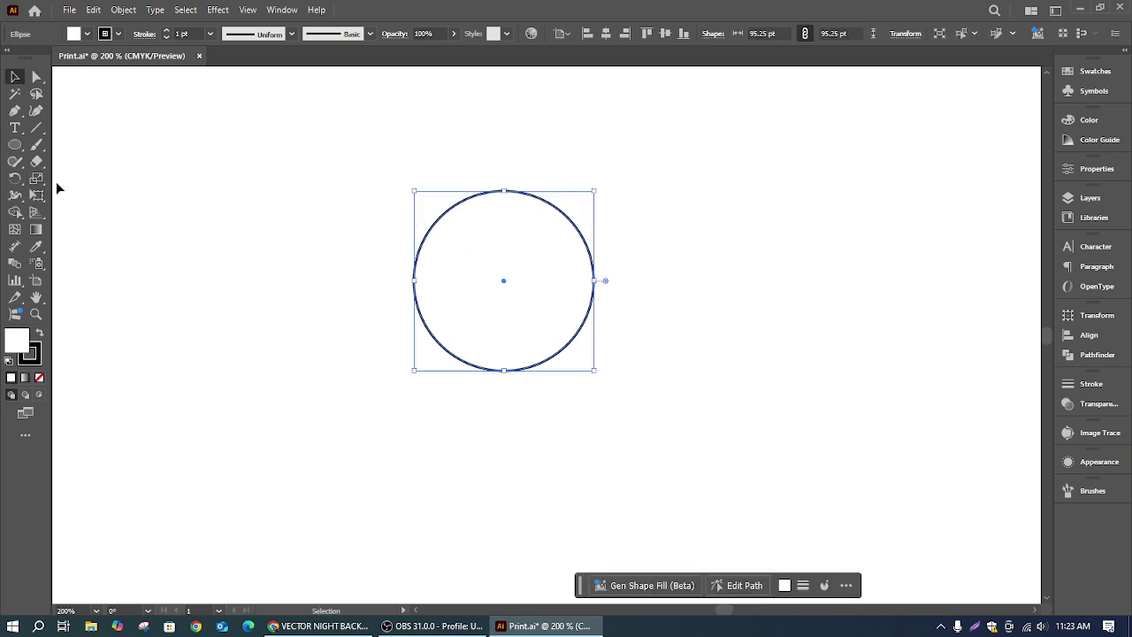
{"action": "left_click", "coordinate": [37, 179]}
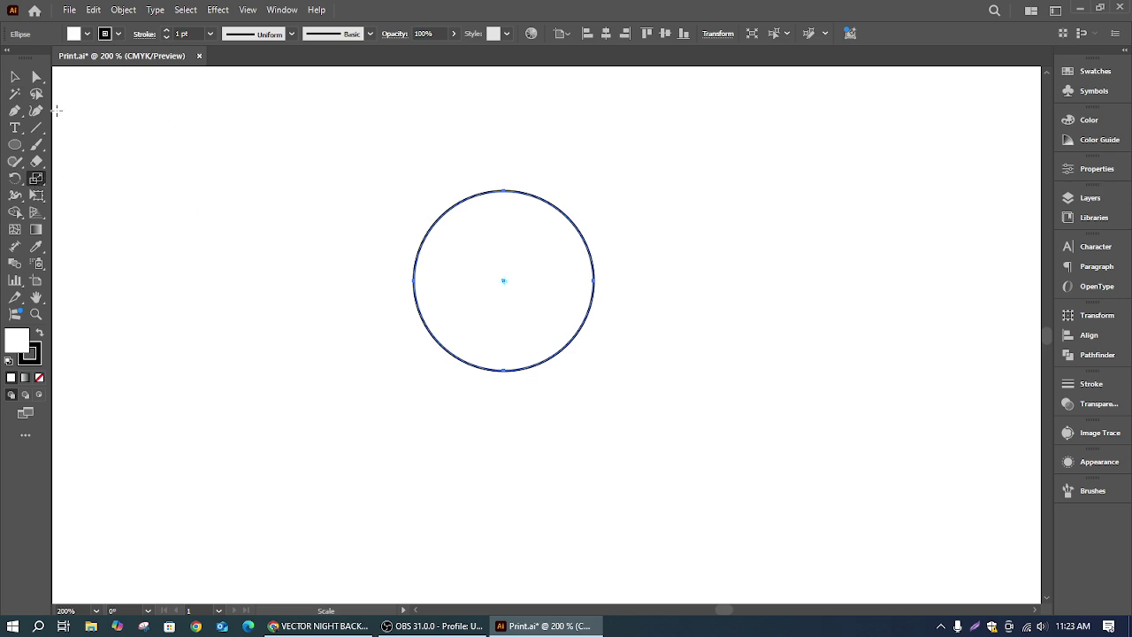
{"action": "key", "text": "shift+s"}
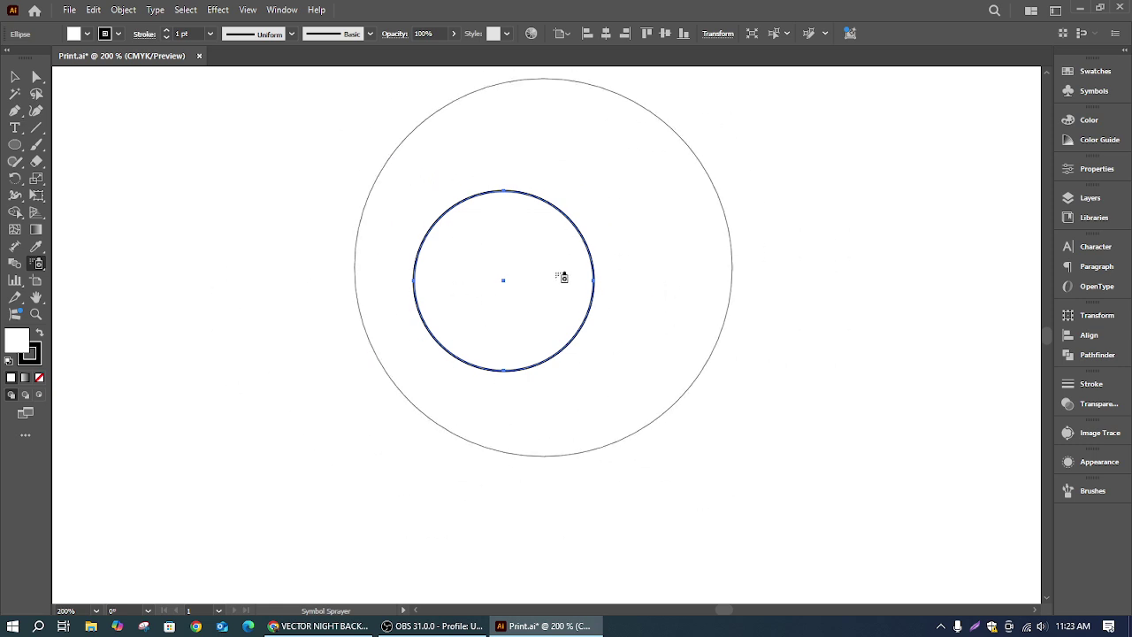
Step: Select the circle with the Selection tool and delete it from the artboard
{"action": "left_click", "coordinate": [14, 77]}
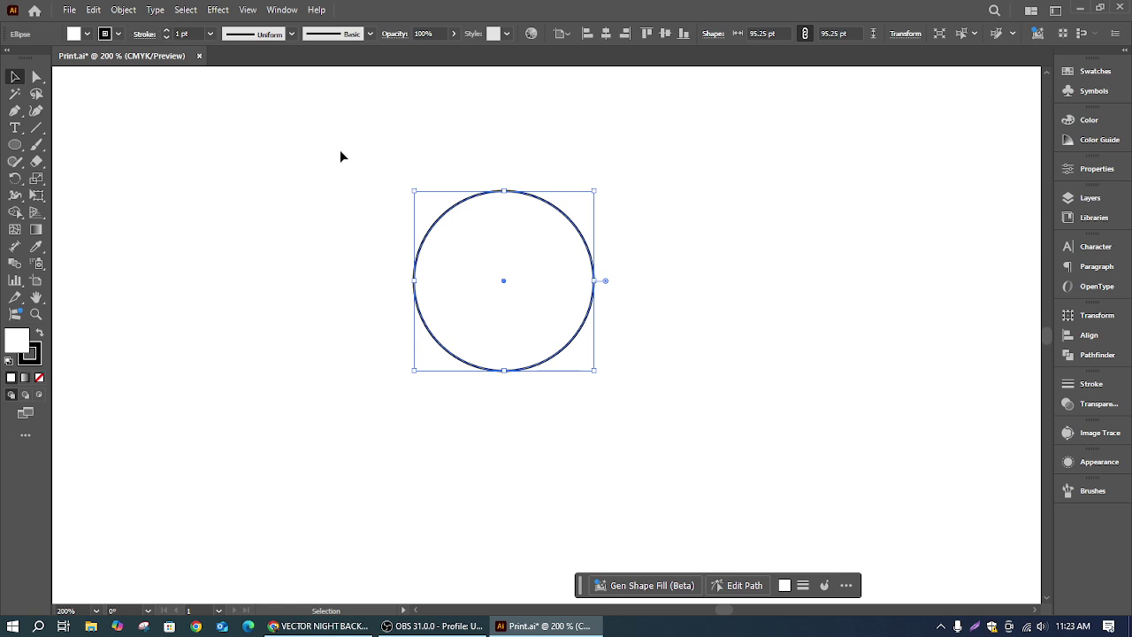
{"action": "left_click_drag", "start_coordinate": [354, 146], "coordinate": [660, 422]}
{"action": "key", "text": "Delete"}
Step: Draw a small, slightly upright rectangle with the Rectangle tool near the middle of the artboard
{"action": "left_click", "coordinate": [39, 177]}
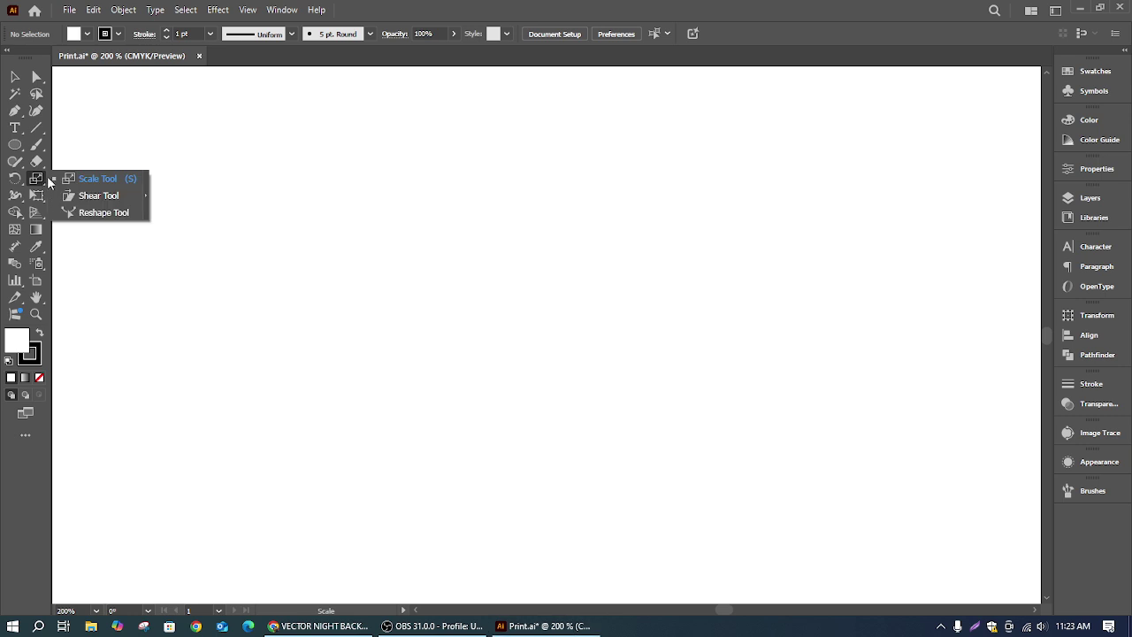
{"action": "left_click", "coordinate": [15, 144]}
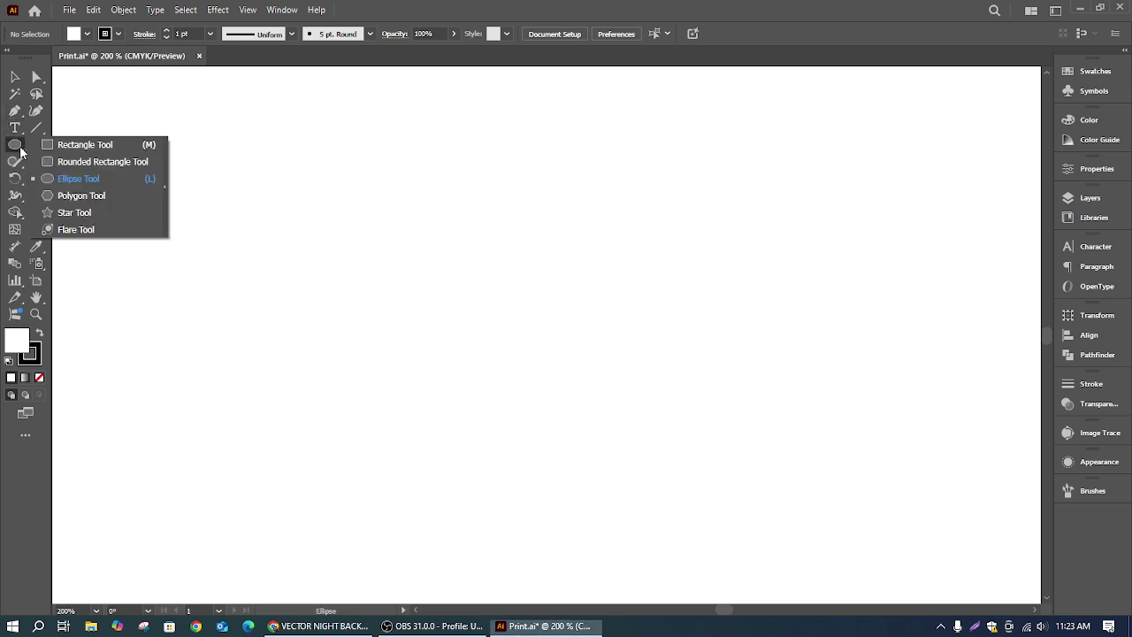
{"action": "left_click", "coordinate": [80, 144]}
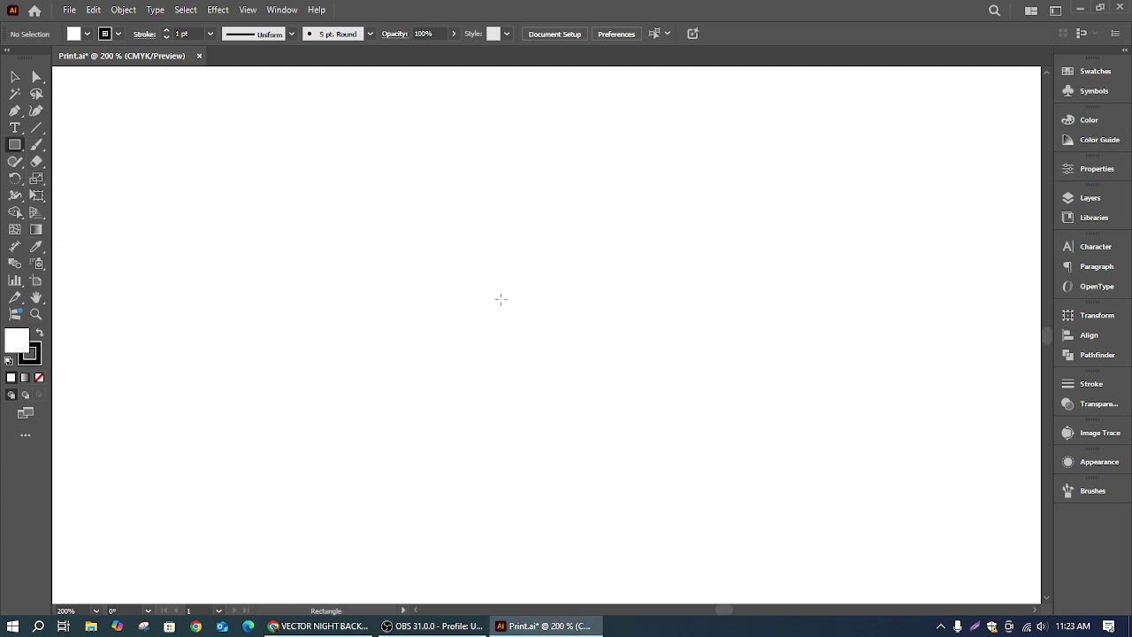
{"action": "left_click_drag", "start_coordinate": [477, 272], "coordinate": [601, 416]}
Step: Try moving the rectangle's upper corners with the Direct Selection tool, and undo the edits
{"action": "left_click", "coordinate": [35, 77]}
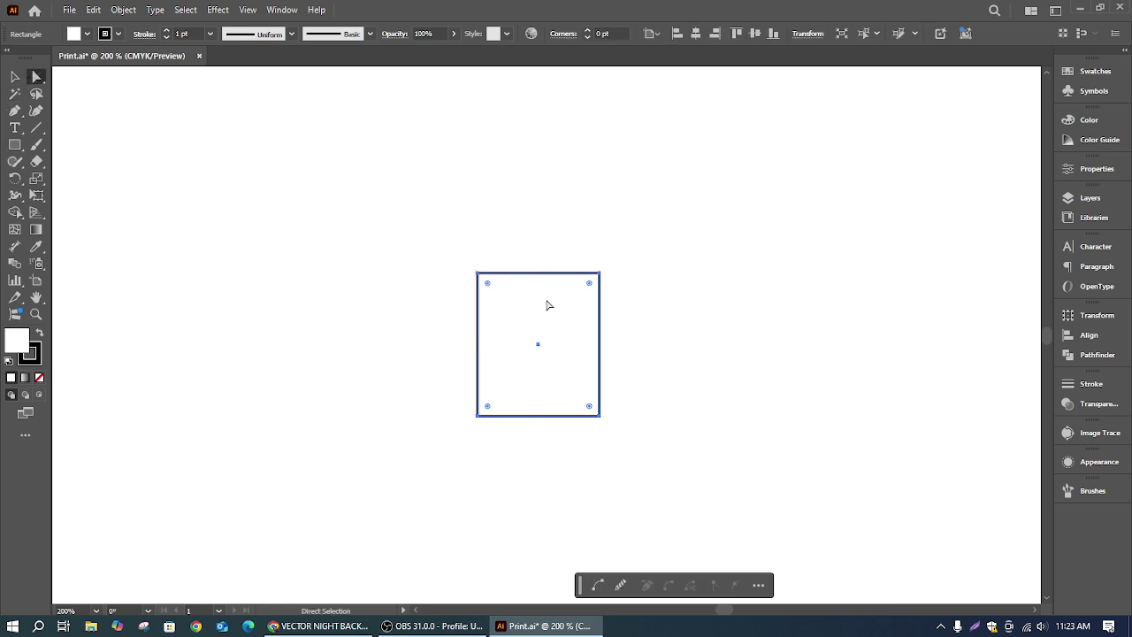
{"action": "left_click_drag", "start_coordinate": [601, 275], "coordinate": [640, 280]}
{"action": "left_click_drag", "start_coordinate": [493, 275], "coordinate": [508, 273]}
{"action": "key", "text": "ctrl+z"}
{"action": "key", "text": "ctrl+z"}
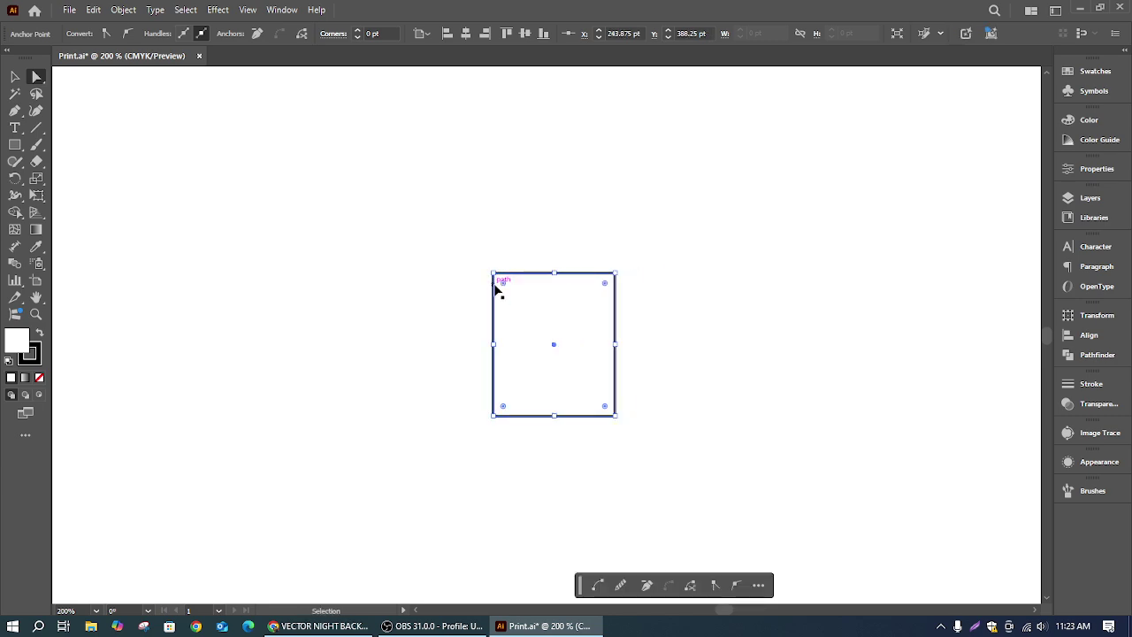
Step: Select the whole rectangle and shear it slightly with the Shear tool so its upper edge leans to the right
{"action": "left_click", "coordinate": [353, 191]}
{"action": "left_click", "coordinate": [13, 78]}
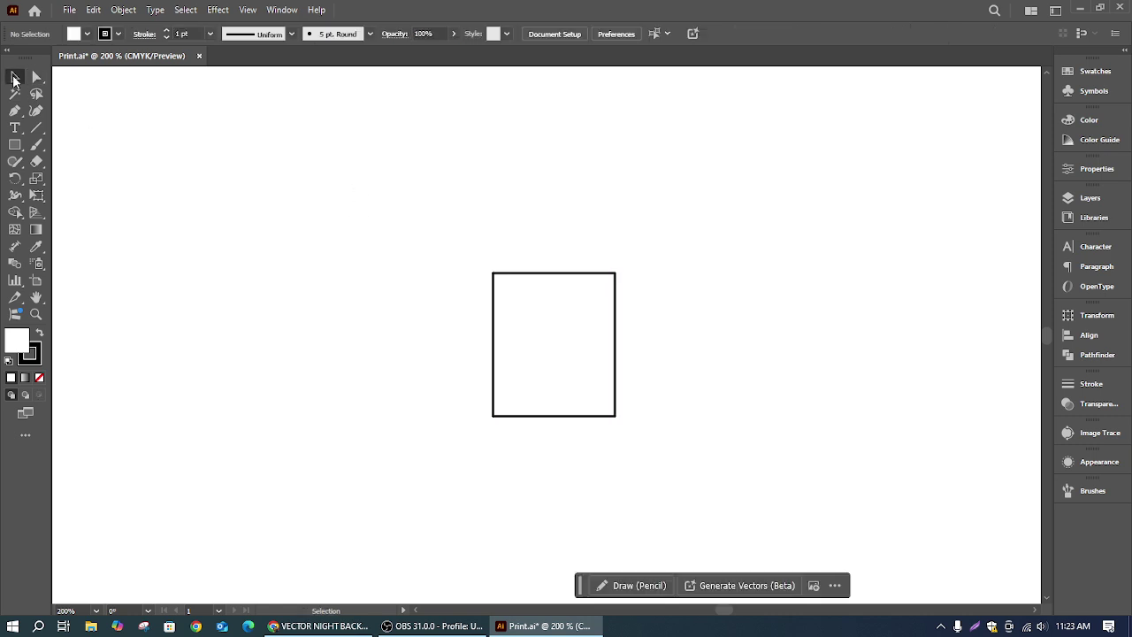
{"action": "key", "text": "ctrl+a"}
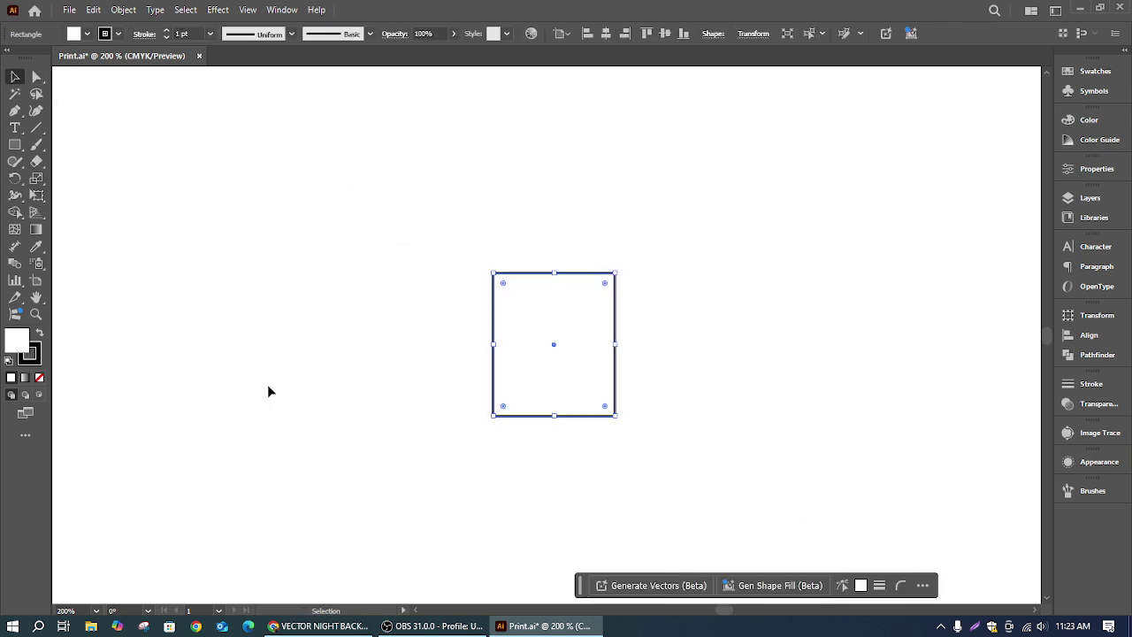
{"action": "left_click", "coordinate": [38, 182]}
{"action": "left_click", "coordinate": [95, 195]}
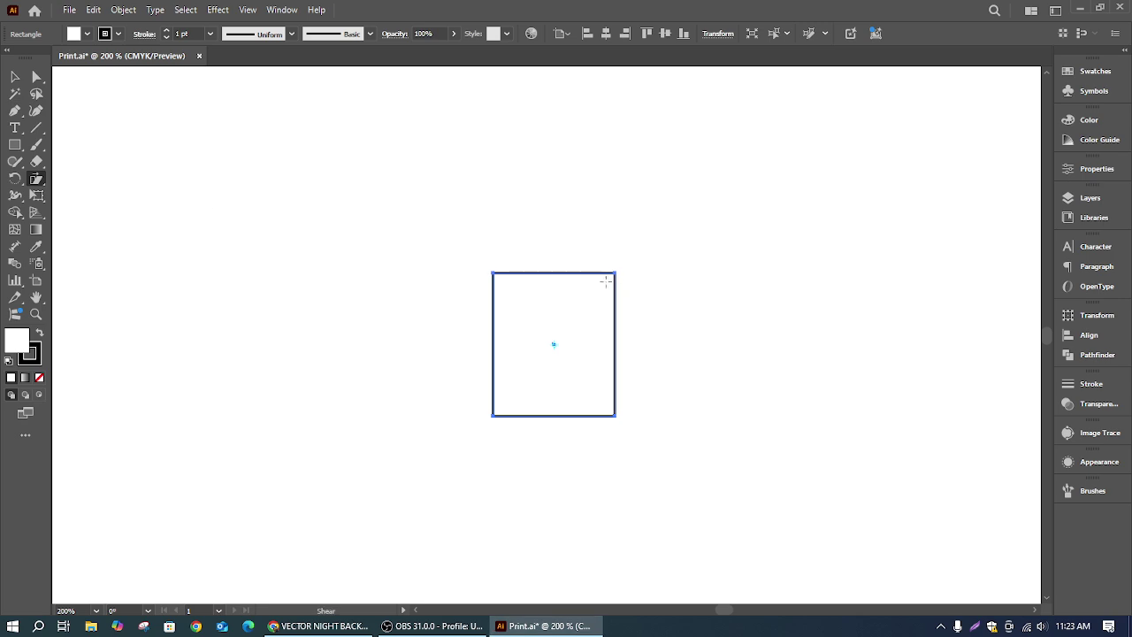
{"action": "mouse_move", "coordinate": [616, 272]}
{"action": "left_mouse_down"}
{"action": "mouse_move", "coordinate": [678, 281]}
{"action": "mouse_move", "coordinate": [684, 321]}
{"action": "mouse_move", "coordinate": [693, 306]}
{"action": "mouse_move", "coordinate": [673, 277]}
{"action": "mouse_move", "coordinate": [621, 289]}
{"action": "mouse_move", "coordinate": [634, 302]}
{"action": "mouse_move", "coordinate": [626, 278]}
{"action": "left_mouse_up"}
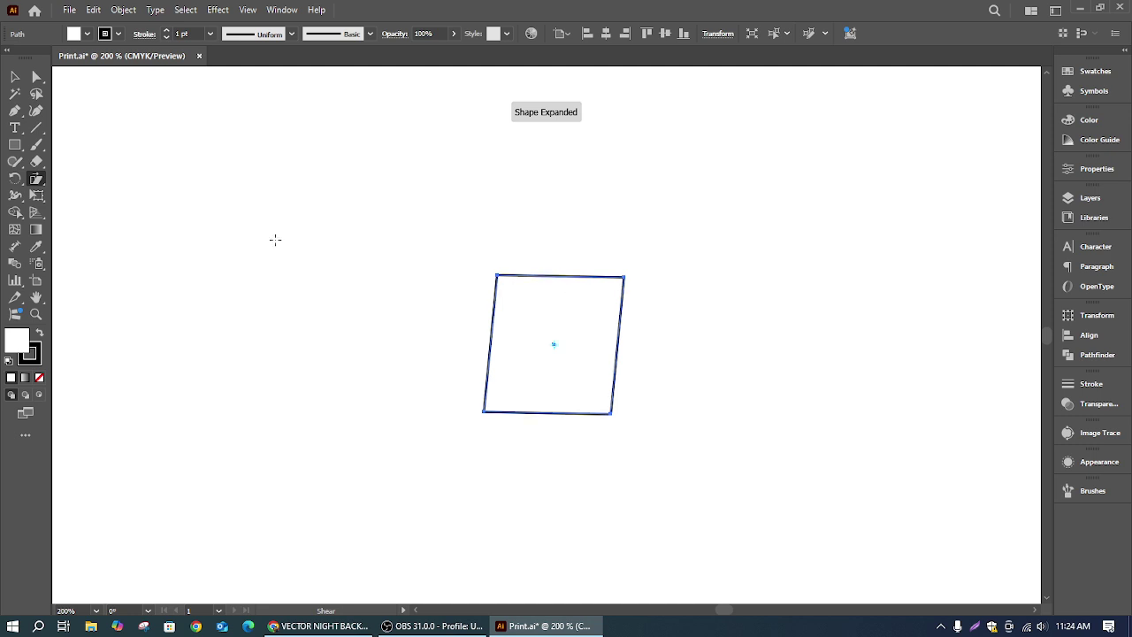
Step: Deselect the slanted shape and undo its shear
{"action": "left_click", "coordinate": [37, 179]}
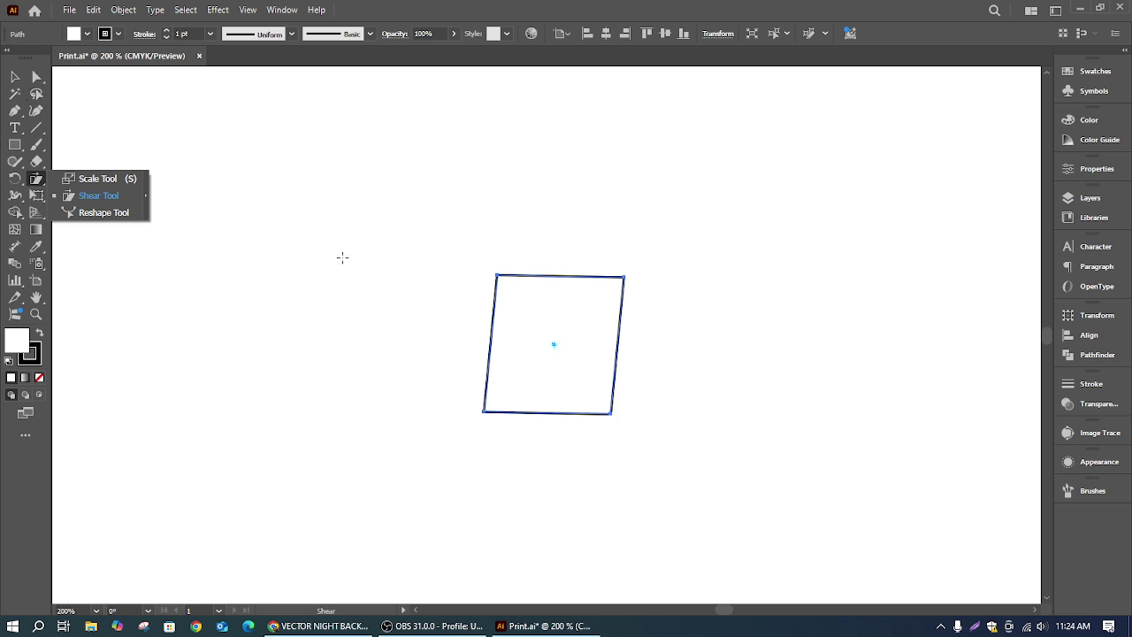
{"action": "left_click", "coordinate": [15, 77]}
{"action": "left_click", "coordinate": [560, 267]}
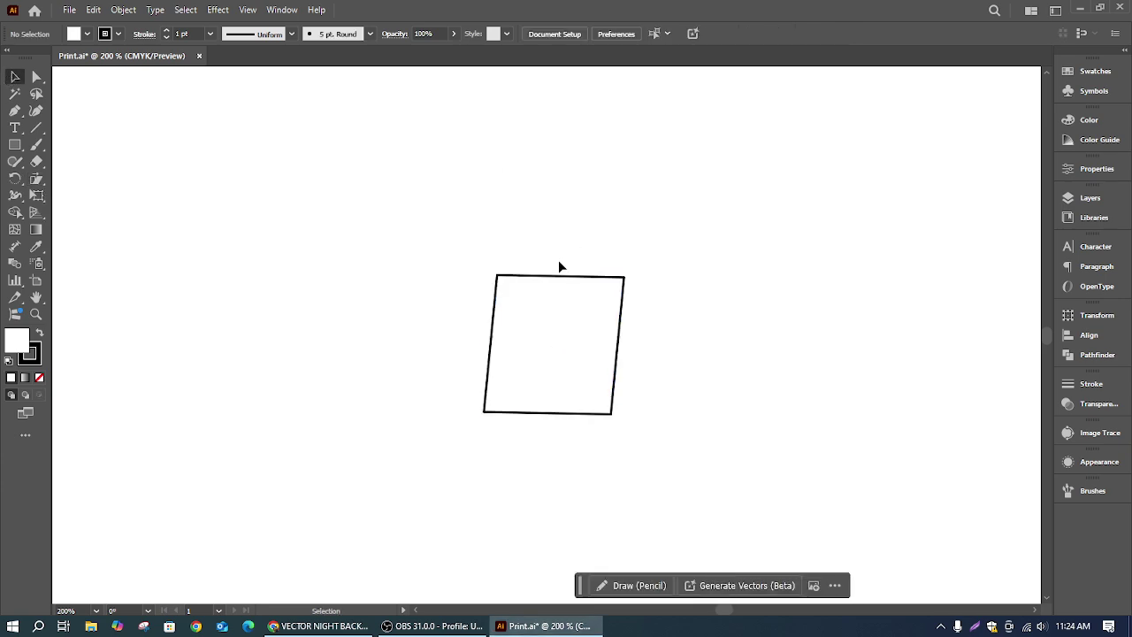
{"action": "key", "text": "ctrl+z"}
{"action": "left_click", "coordinate": [552, 245]}
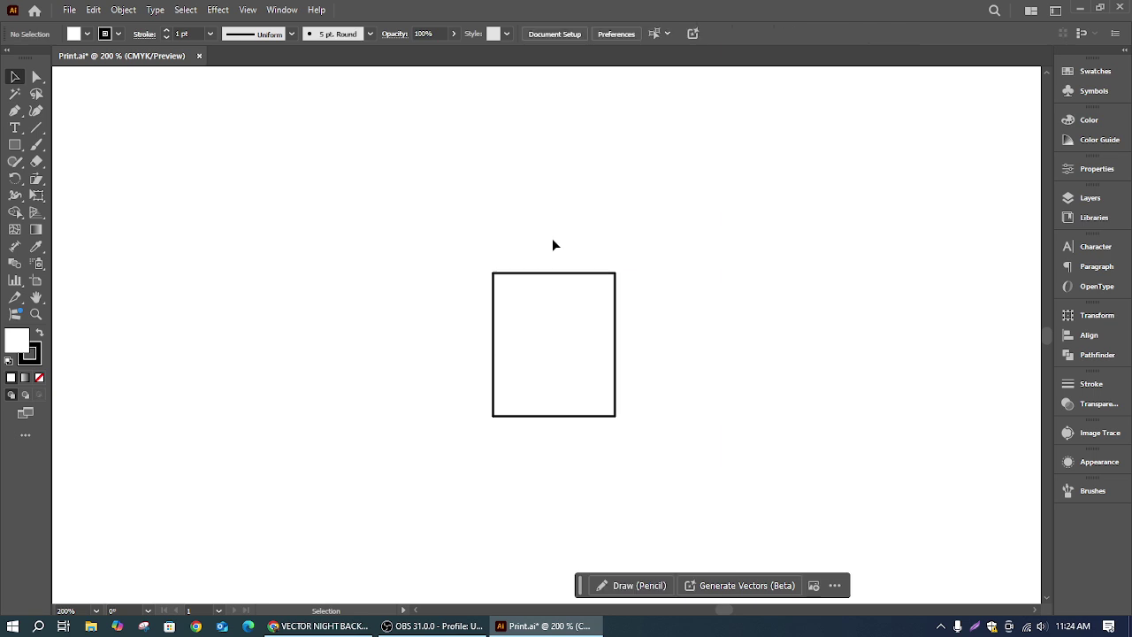
Step: Select the rectangle and fill it with the yellow swatch
{"action": "left_click_drag", "start_coordinate": [445, 232], "coordinate": [714, 467]}
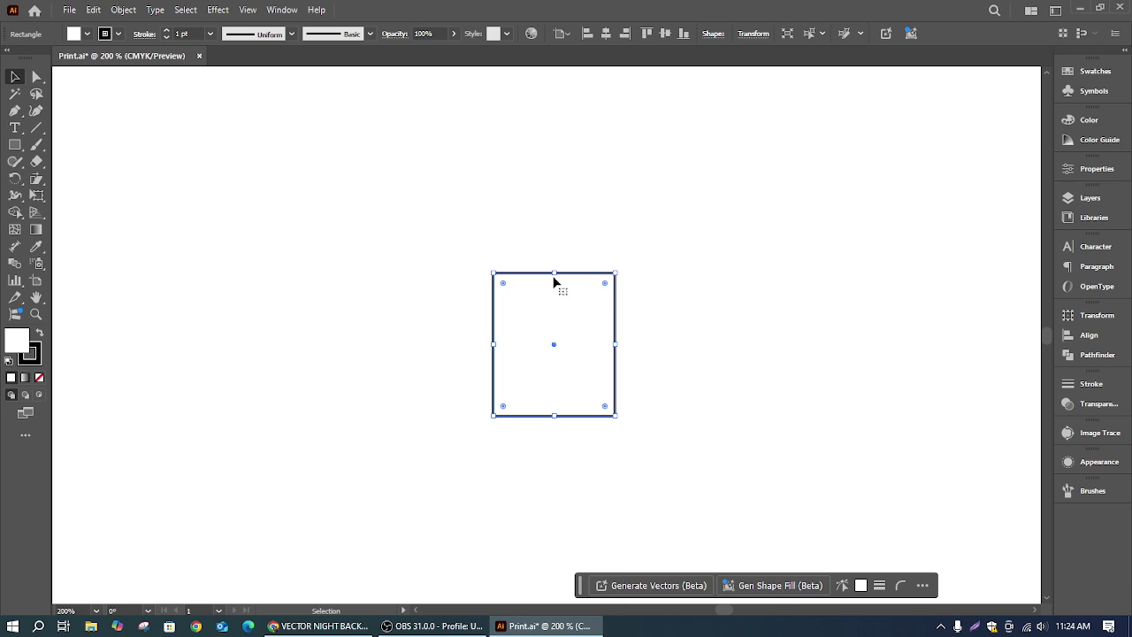
{"action": "left_click", "coordinate": [88, 34]}
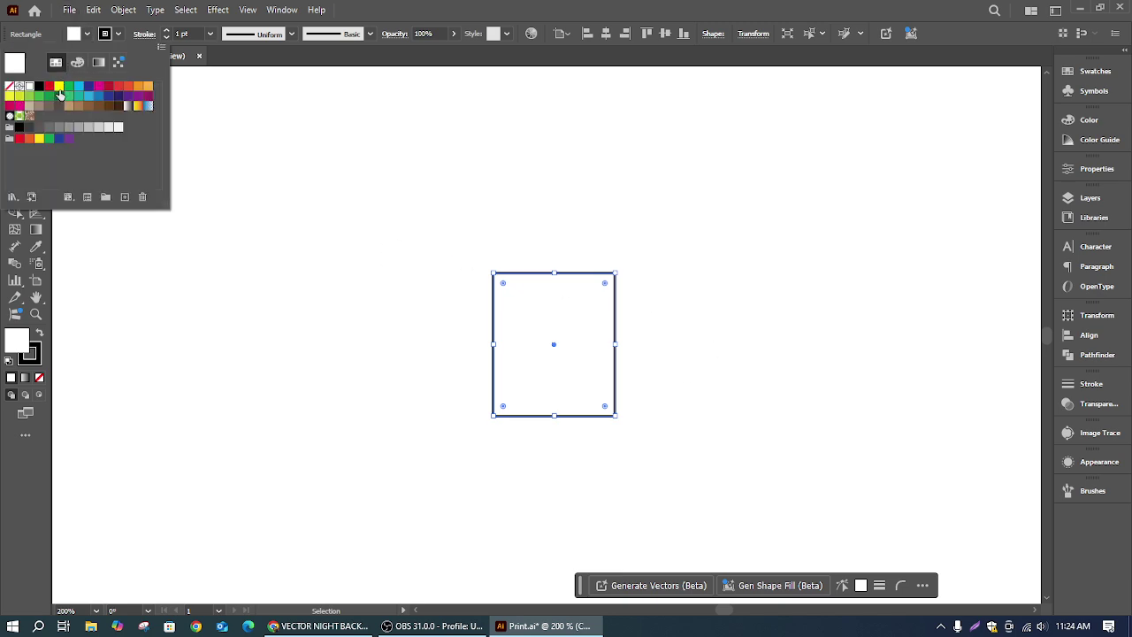
{"action": "left_click", "coordinate": [59, 86]}
{"action": "left_click", "coordinate": [511, 203]}
Step: Select the yellow rectangle and bow its right edge outward into a rounded end with the Curvature tool
{"action": "key", "text": "ctrl+a"}
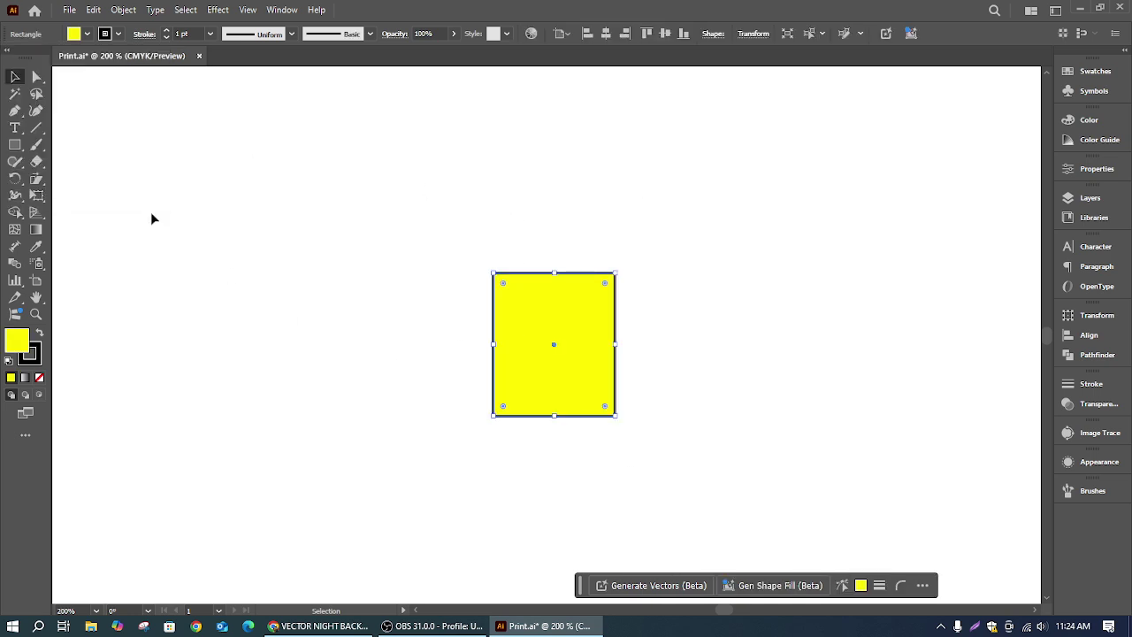
{"action": "left_click", "coordinate": [36, 111]}
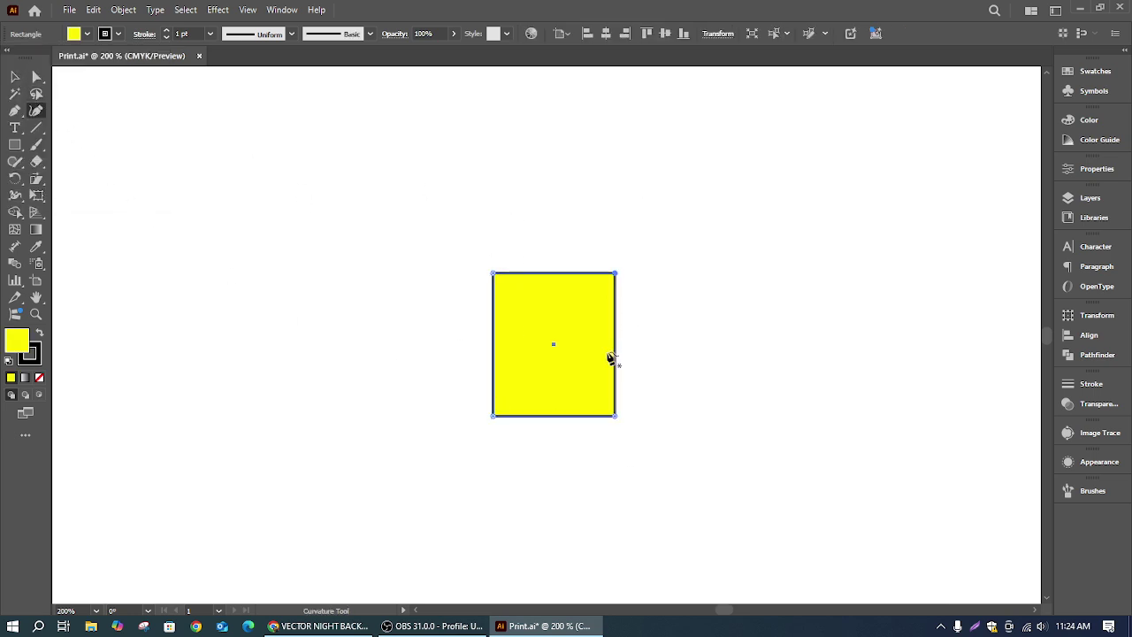
{"action": "left_click_drag", "start_coordinate": [620, 352], "coordinate": [689, 352]}
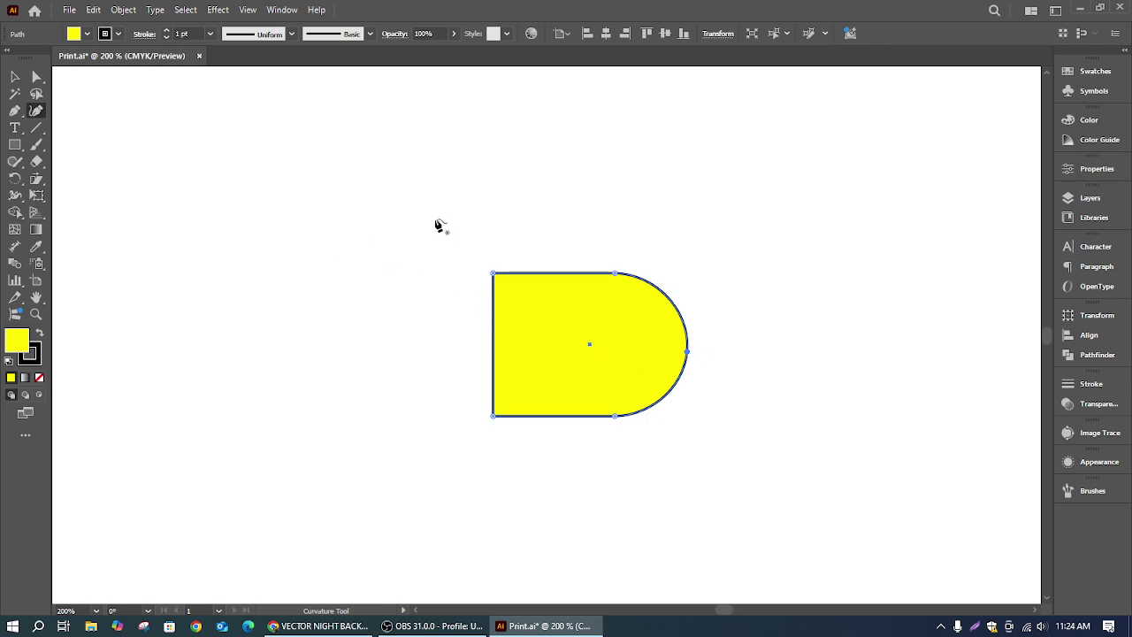
Step: Draw a vertical line to the left of the yellow shape and bend its middle to the right with the Reshape tool
{"action": "left_click", "coordinate": [36, 127]}
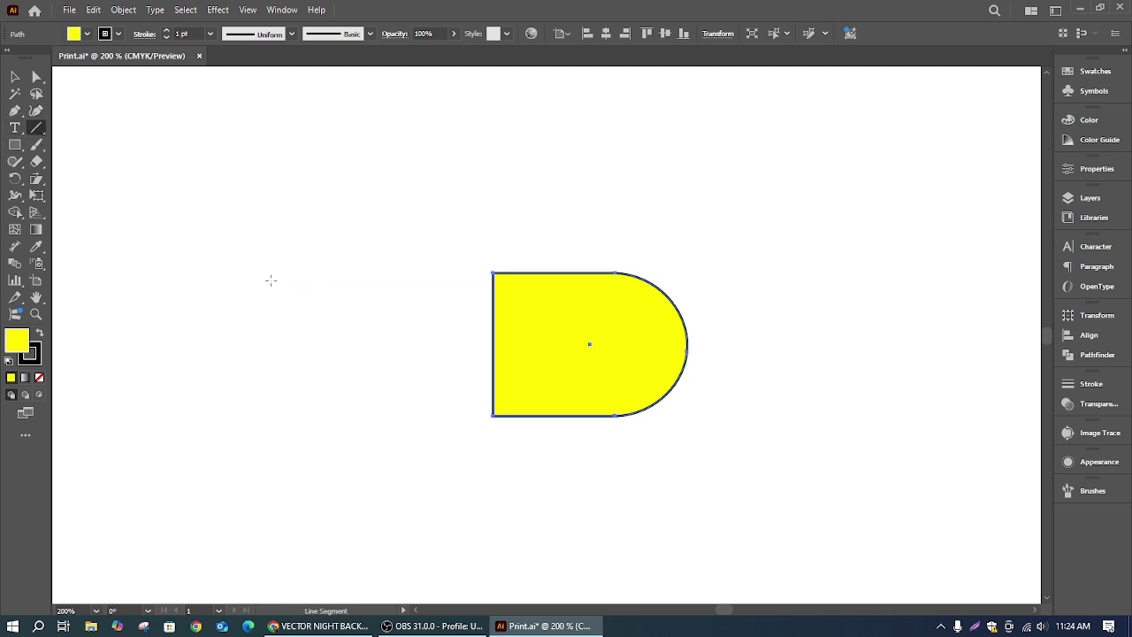
{"action": "left_click_drag", "start_coordinate": [267, 278], "coordinate": [266, 473]}
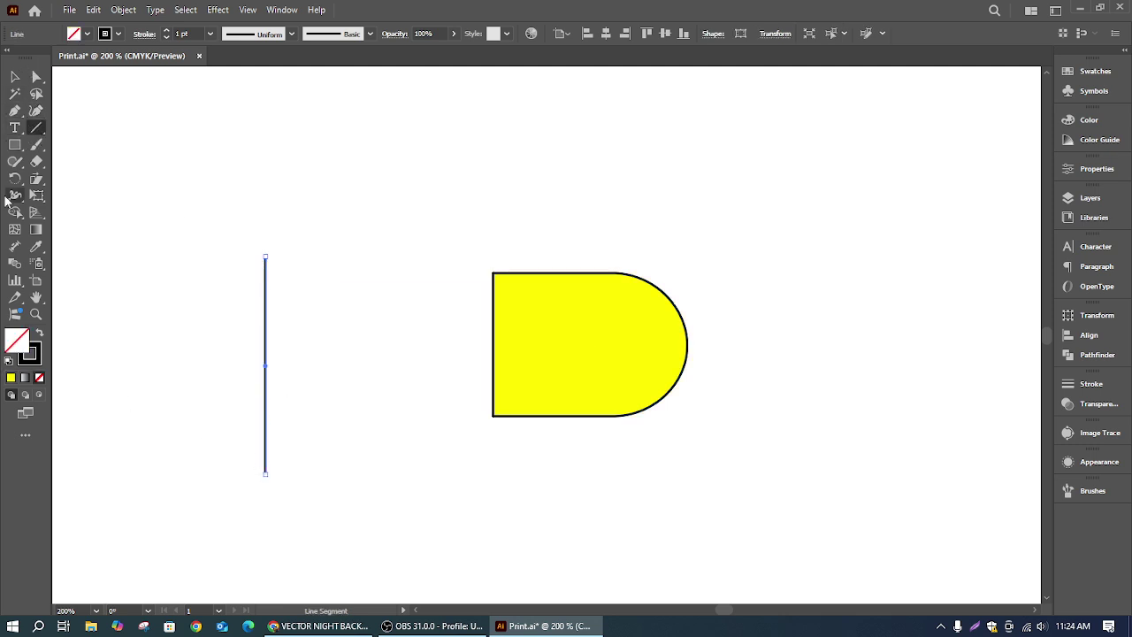
{"action": "left_click", "coordinate": [36, 198]}
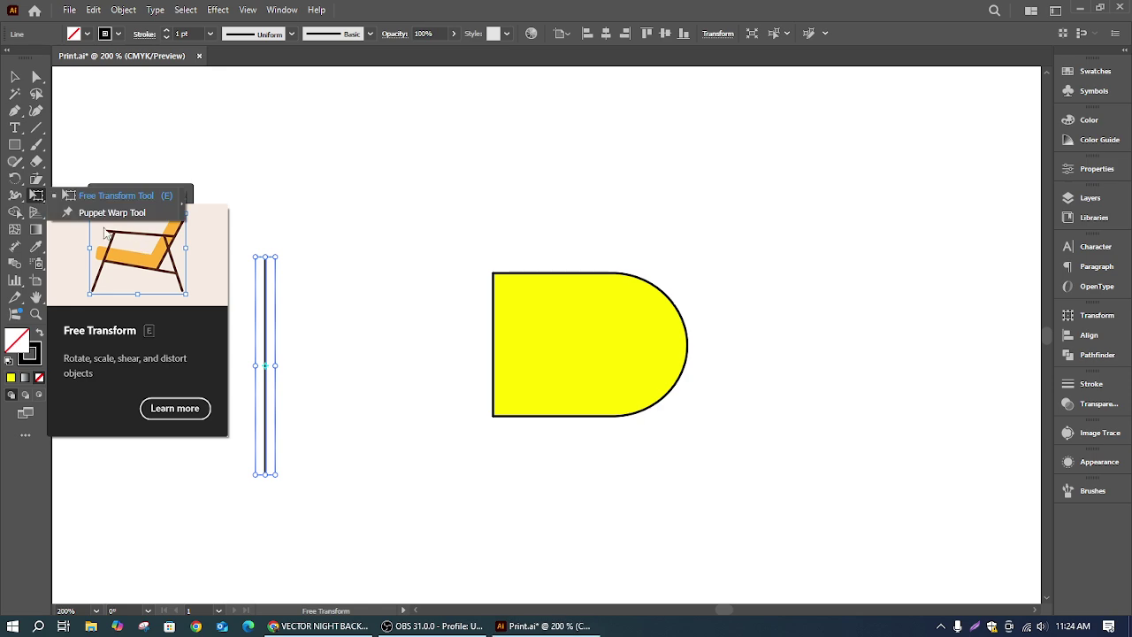
{"action": "left_click", "coordinate": [36, 179]}
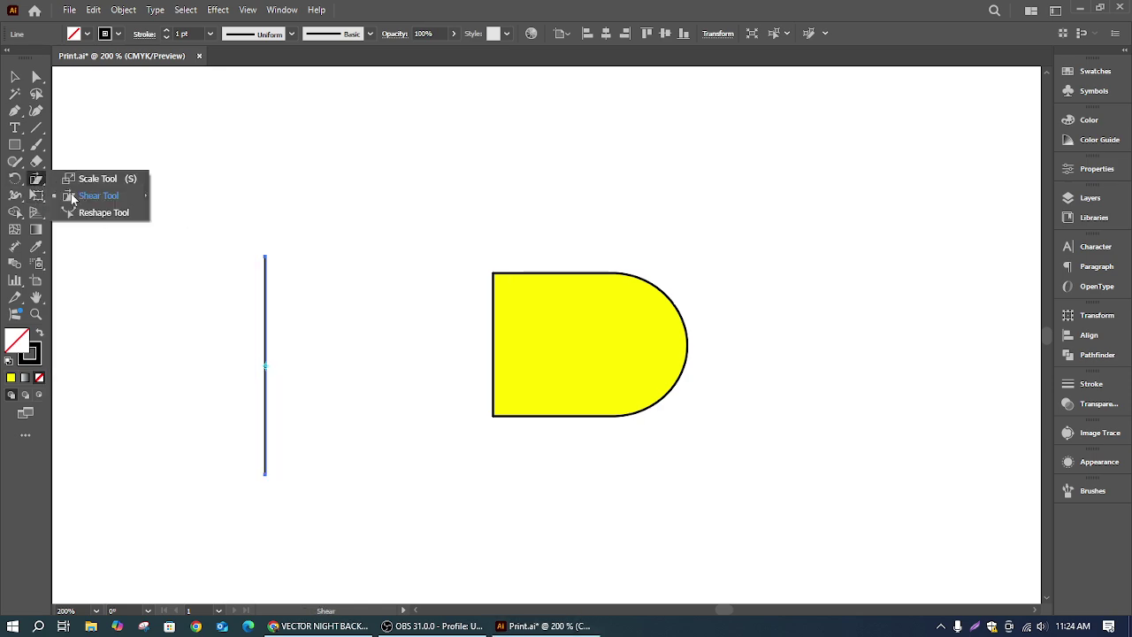
{"action": "left_click", "coordinate": [94, 214]}
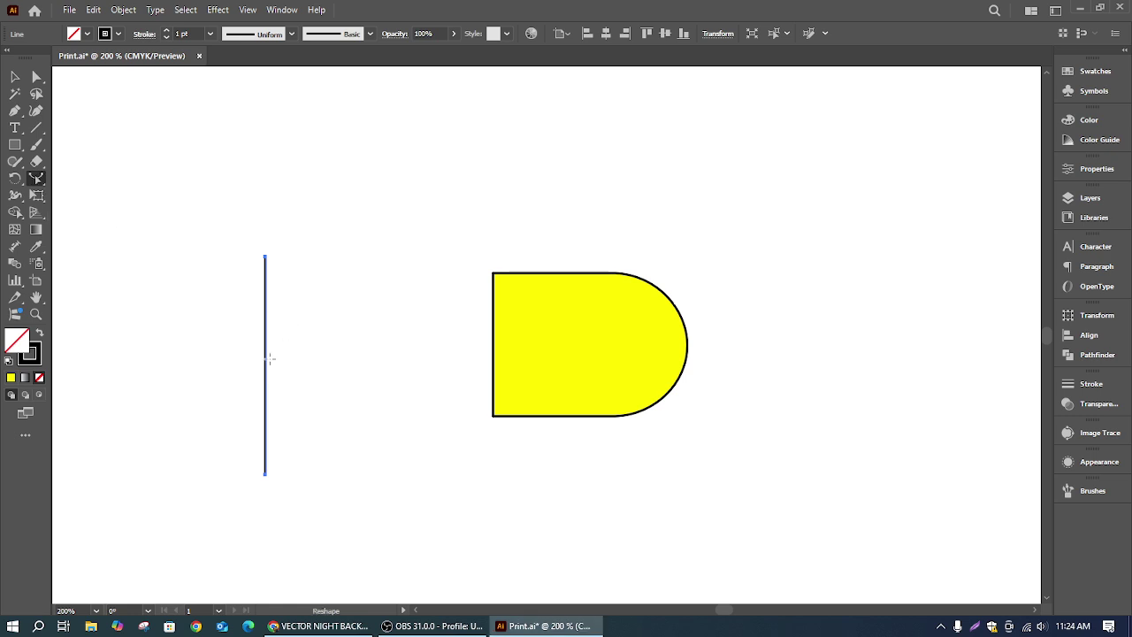
{"action": "left_click_drag", "start_coordinate": [267, 363], "coordinate": [307, 366]}
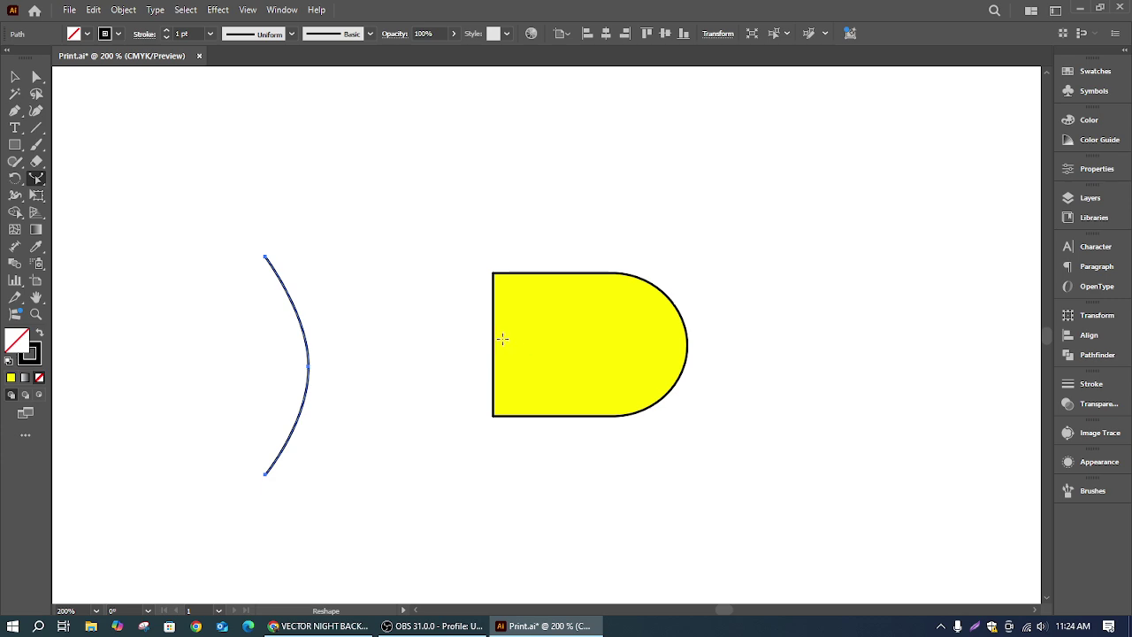
Step: Select the yellow shape and try to bend its straight left edge outward with the Reshape tool
{"action": "left_click", "coordinate": [15, 77]}
{"action": "left_click", "coordinate": [546, 402]}
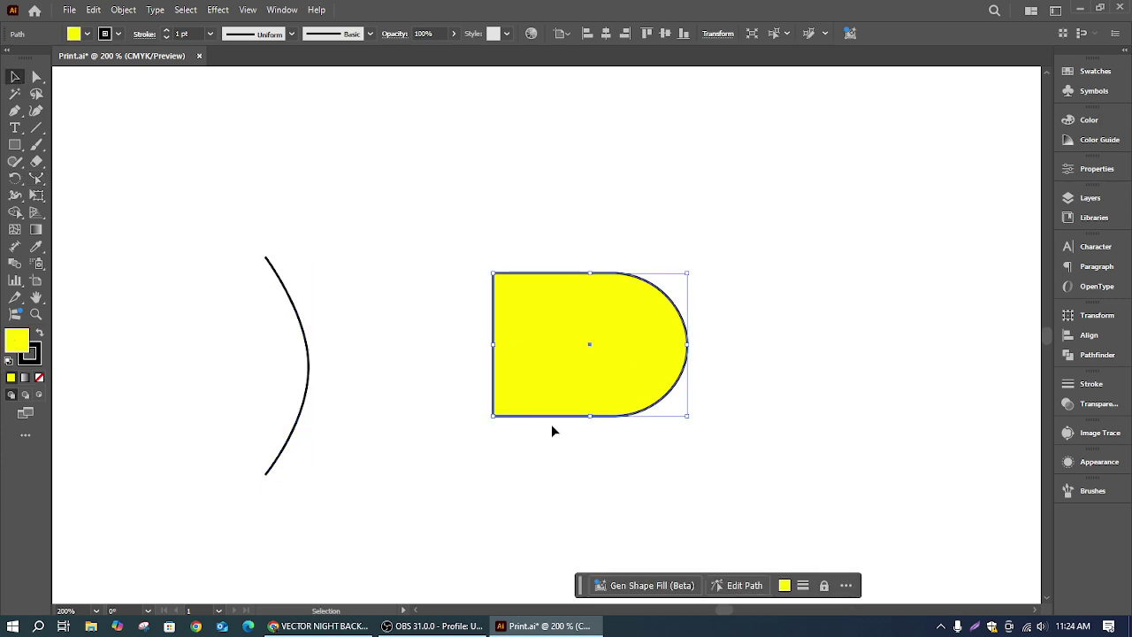
{"action": "left_click", "coordinate": [36, 178]}
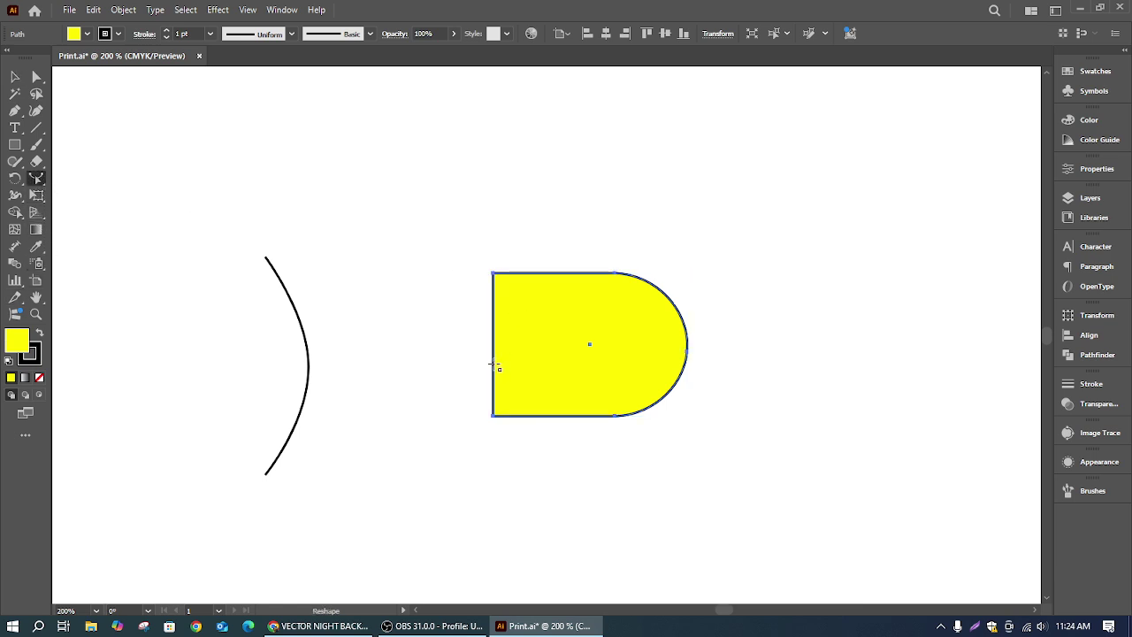
{"action": "left_click_drag", "start_coordinate": [493, 342], "coordinate": [421, 336]}
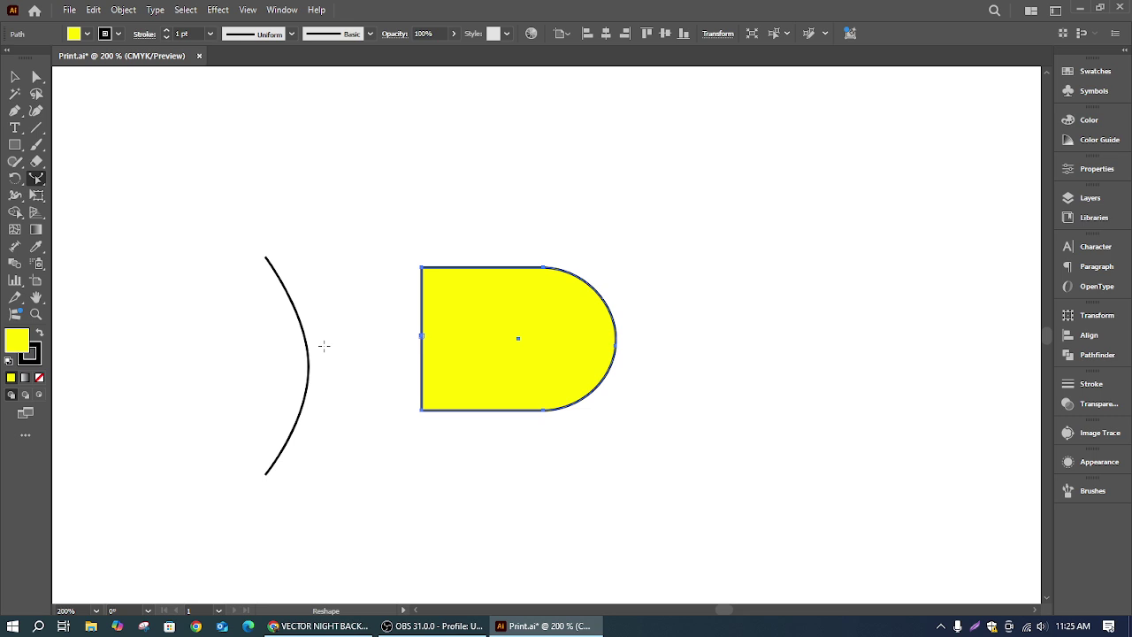
Step: With the Curvature tool, curve the yellow shape's left edge inward and bow the open arc further to the right
{"action": "left_click", "coordinate": [36, 110]}
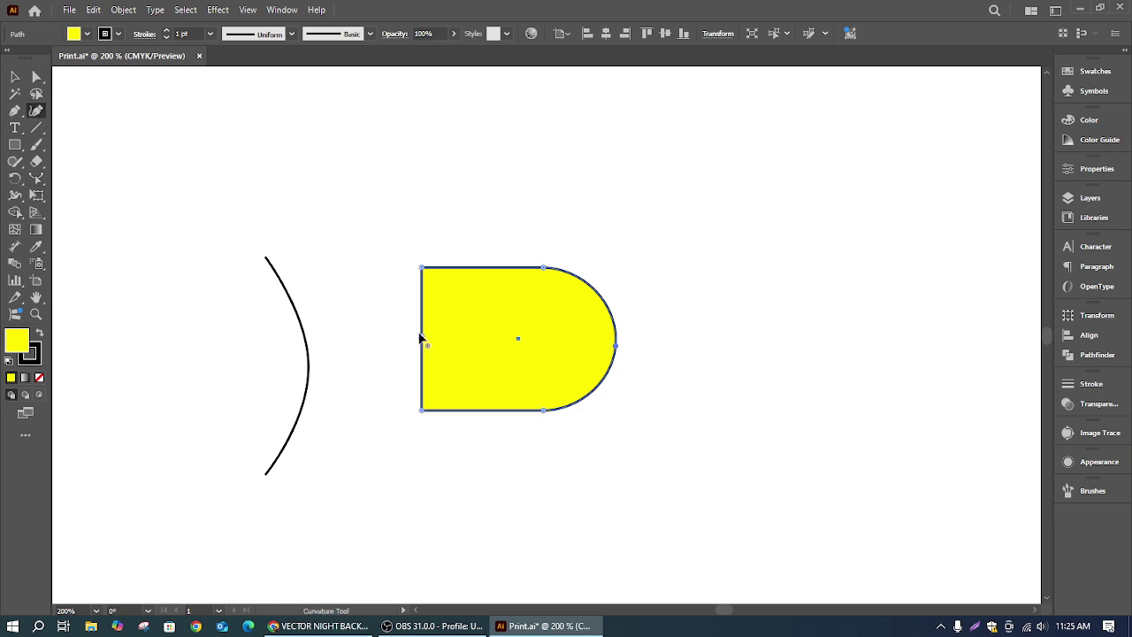
{"action": "left_click_drag", "start_coordinate": [421, 339], "coordinate": [462, 335]}
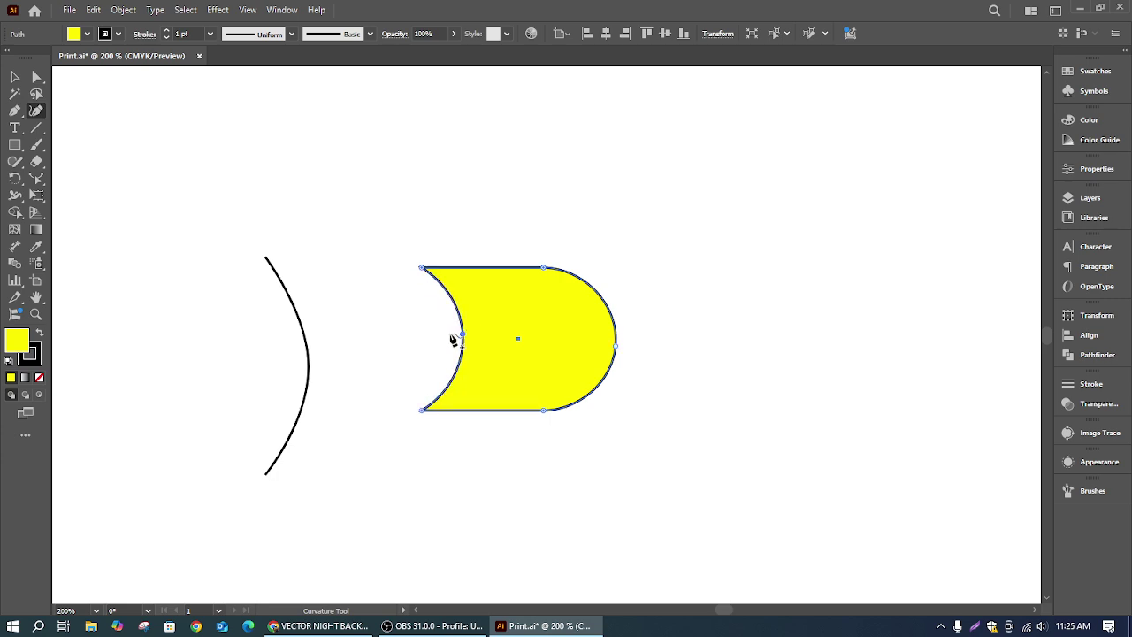
{"action": "left_click", "coordinate": [309, 366]}
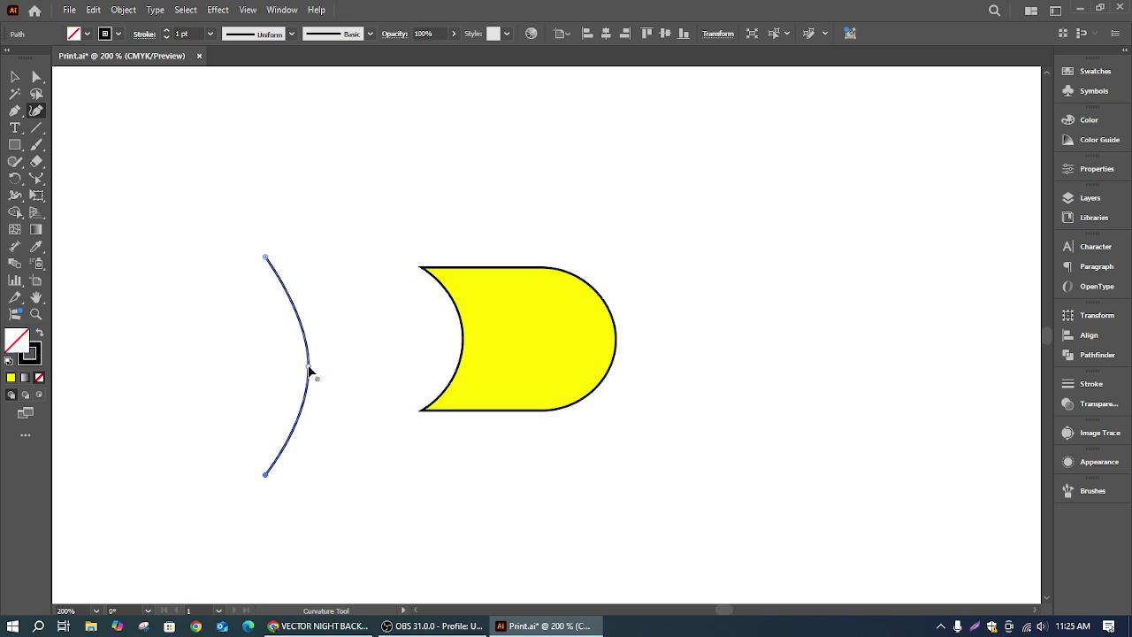
{"action": "left_click_drag", "start_coordinate": [310, 371], "coordinate": [332, 361]}
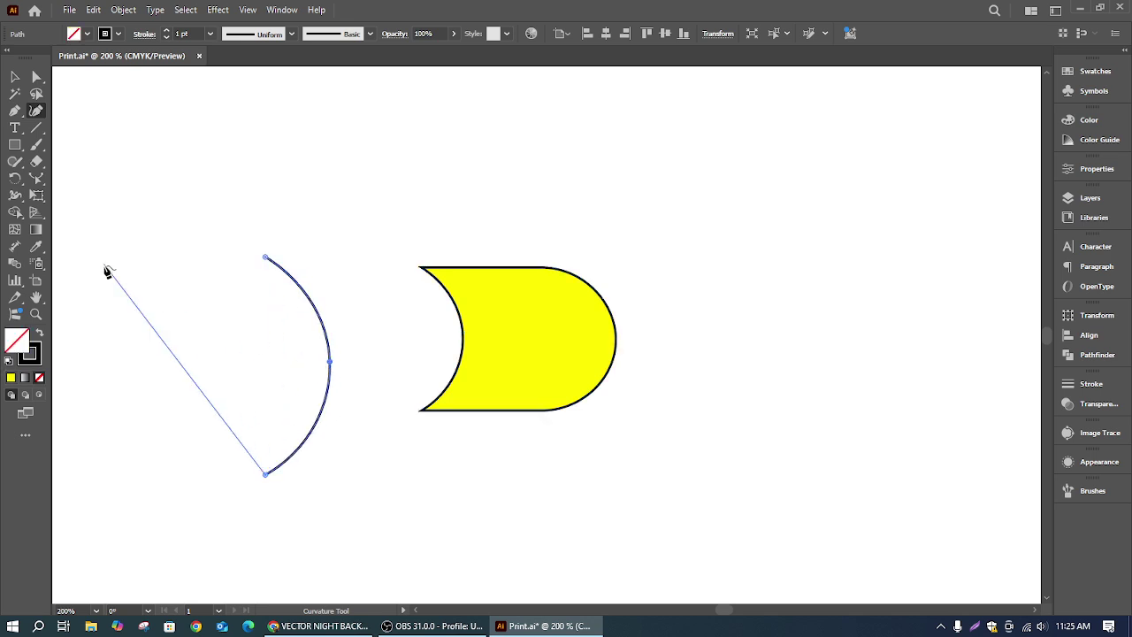
Step: Pull the middle of the open arc slightly back to the left with the Reshape tool
{"action": "left_click", "coordinate": [36, 177]}
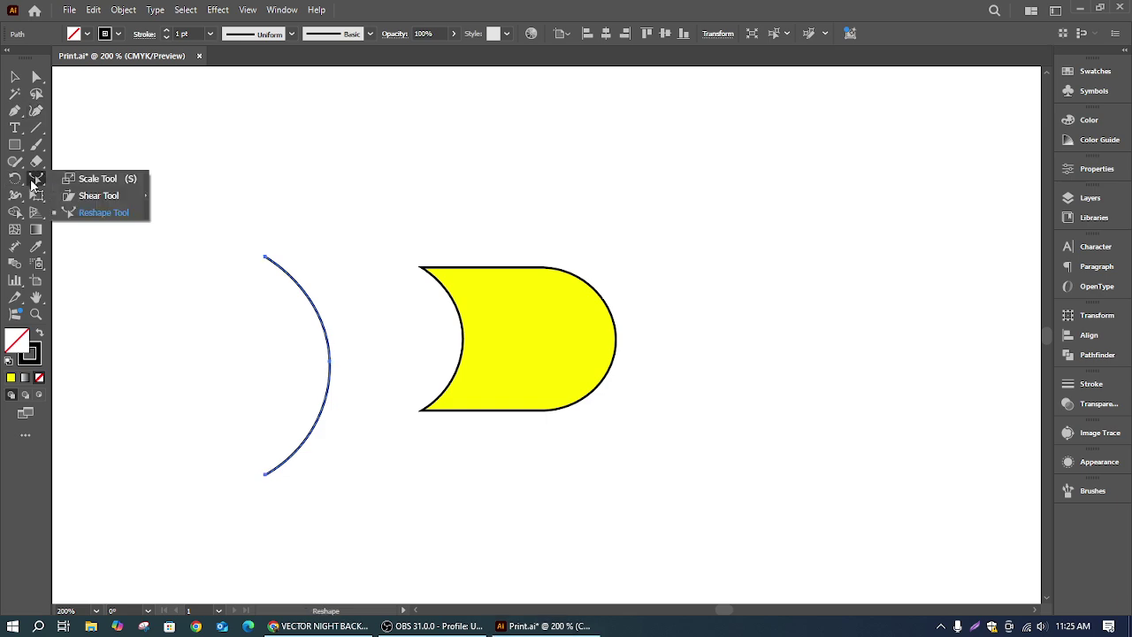
{"action": "left_click", "coordinate": [101, 215]}
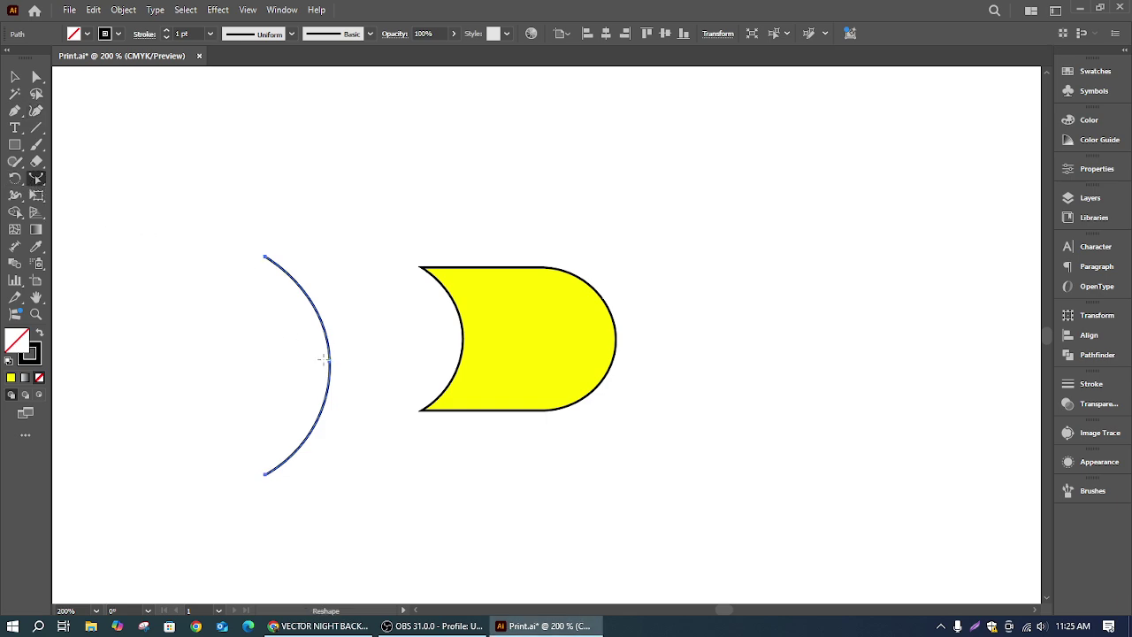
{"action": "left_click_drag", "start_coordinate": [328, 360], "coordinate": [321, 359]}
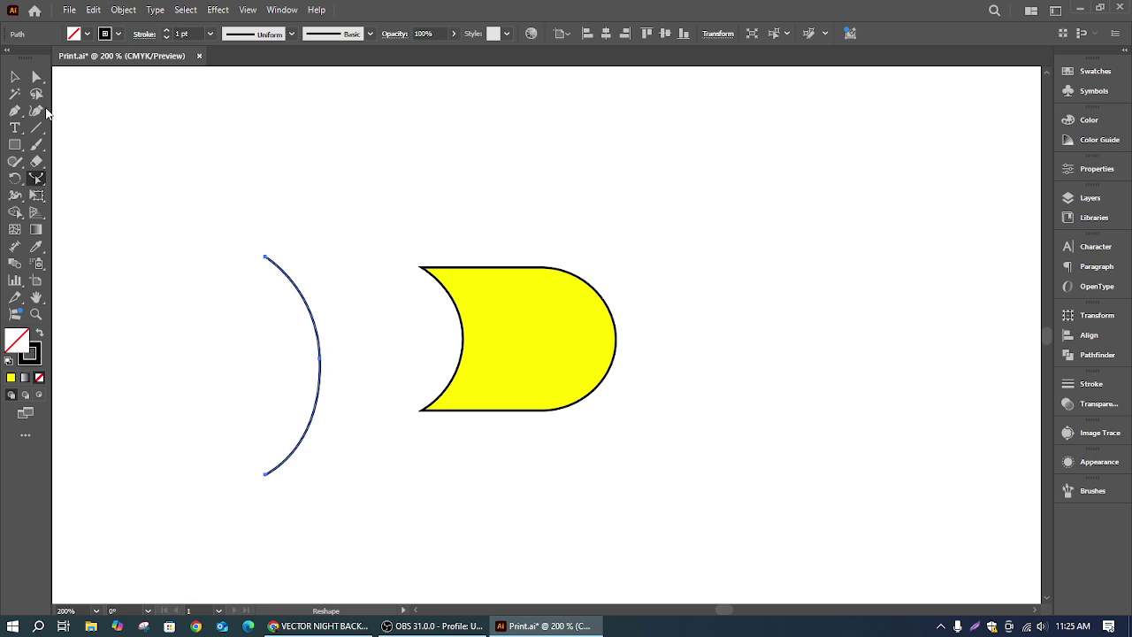
{"action": "left_click", "coordinate": [36, 180]}
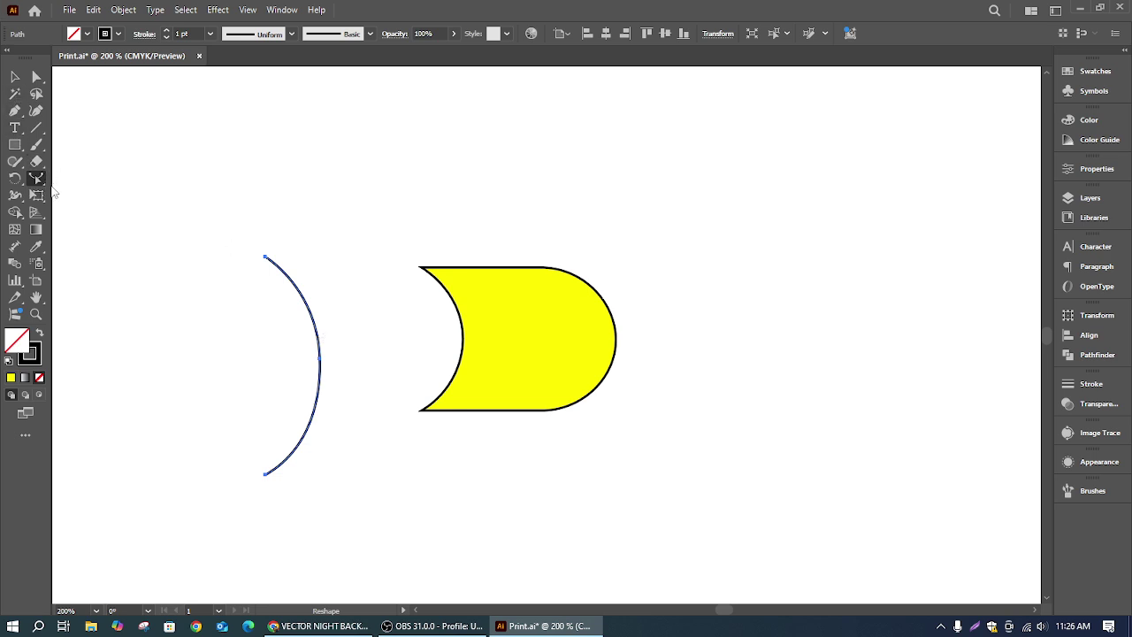
Step: Select both the arc and the yellow shape and delete them from the artboard
{"action": "left_click", "coordinate": [14, 77]}
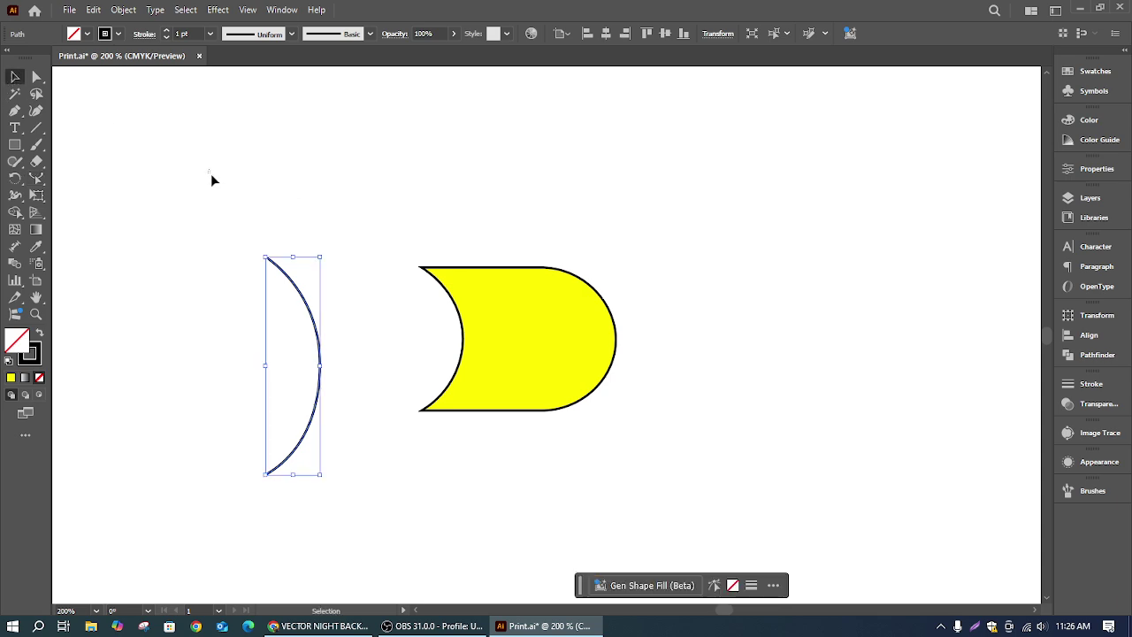
{"action": "left_click_drag", "start_coordinate": [211, 173], "coordinate": [681, 503]}
{"action": "key", "text": "Delete"}
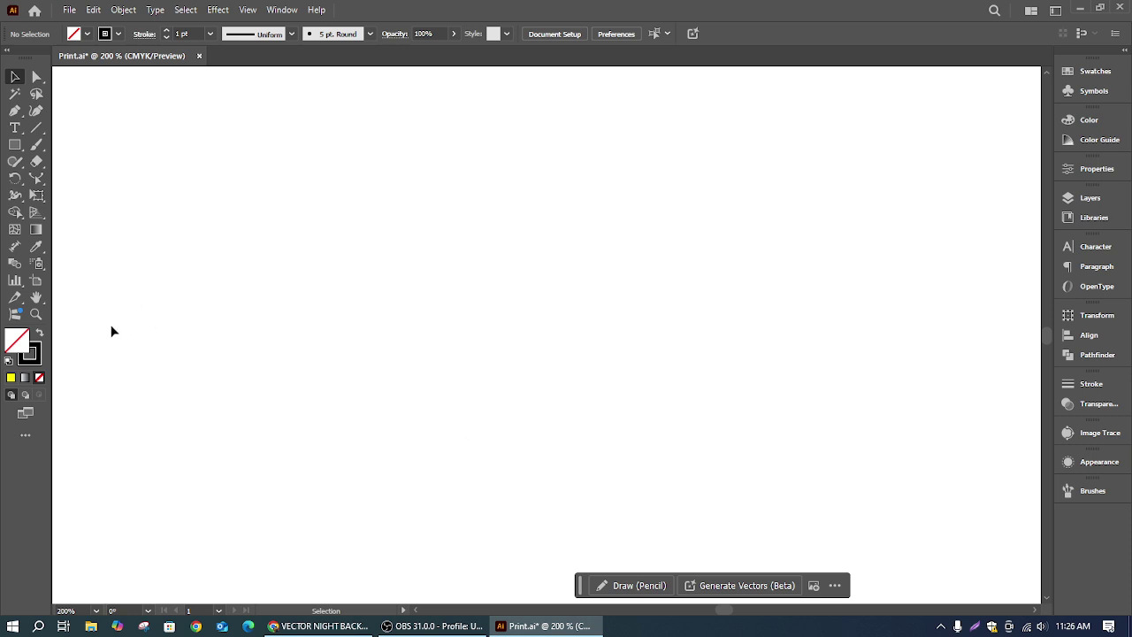
Step: Draw a horizontal line across the middle of the empty artboard and set its stroke weight to 12 pt
{"action": "left_click", "coordinate": [17, 203]}
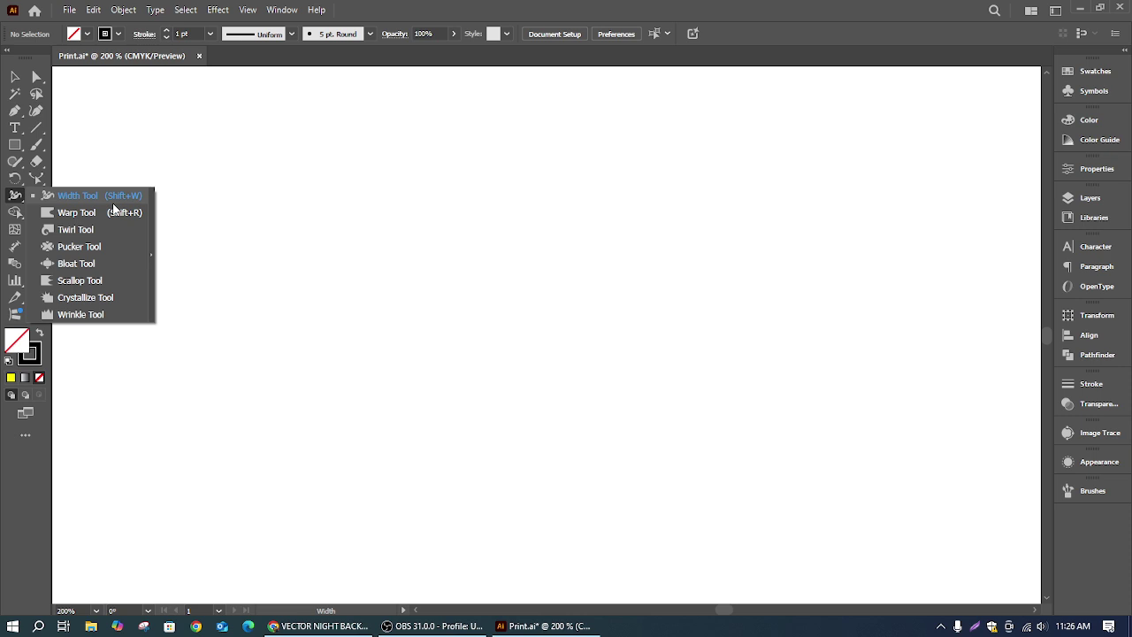
{"action": "left_click", "coordinate": [36, 130]}
{"action": "left_click_drag", "start_coordinate": [313, 321], "coordinate": [635, 320]}
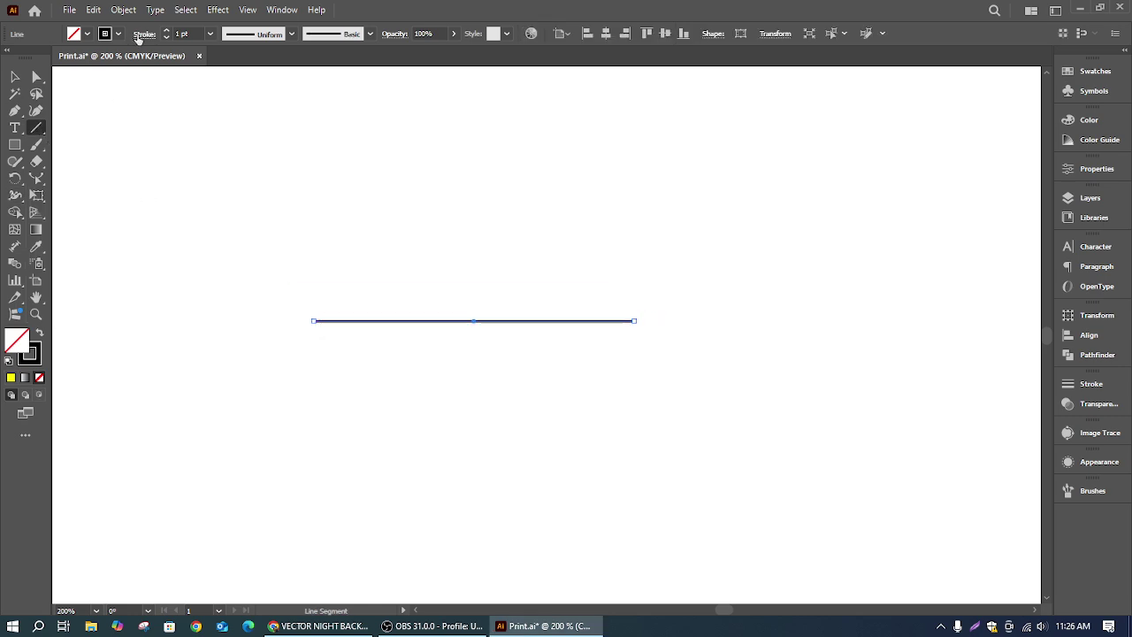
{"action": "left_click", "coordinate": [210, 34]}
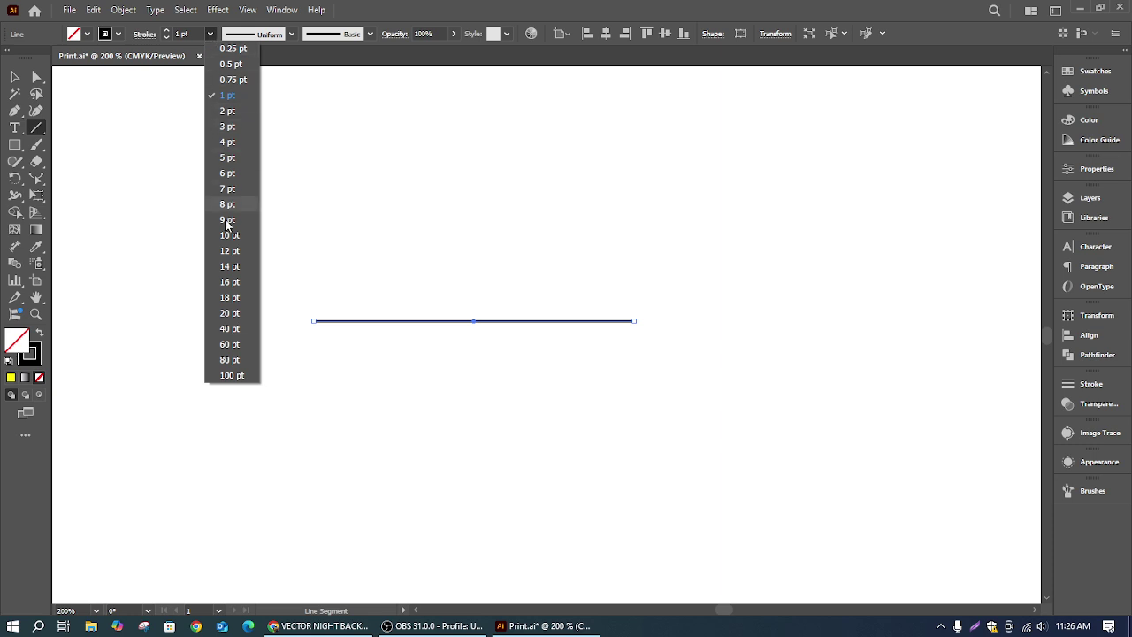
{"action": "left_click", "coordinate": [231, 252]}
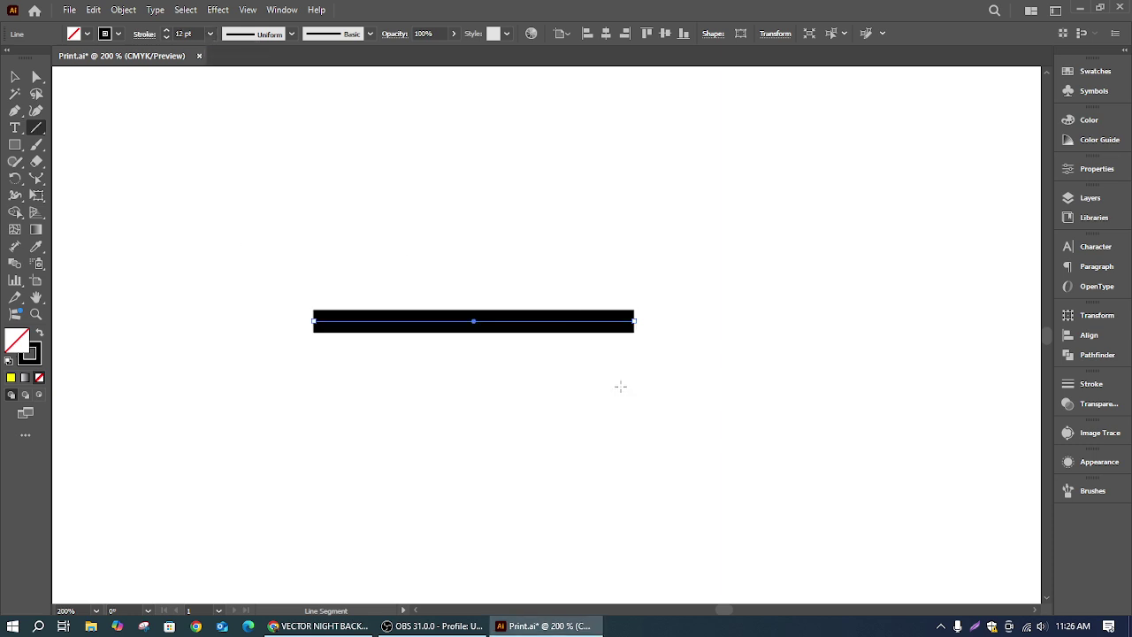
Step: Select the thick line and widen its right end to about 42.75 pt with the Width tool
{"action": "left_click", "coordinate": [14, 77]}
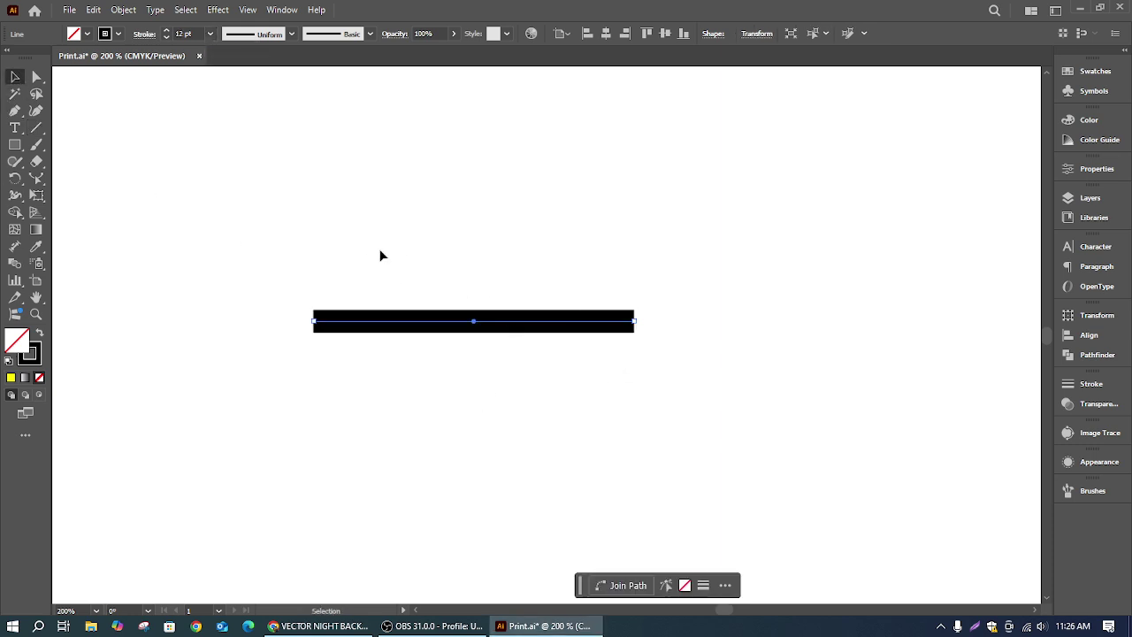
{"action": "left_click_drag", "start_coordinate": [290, 256], "coordinate": [667, 445]}
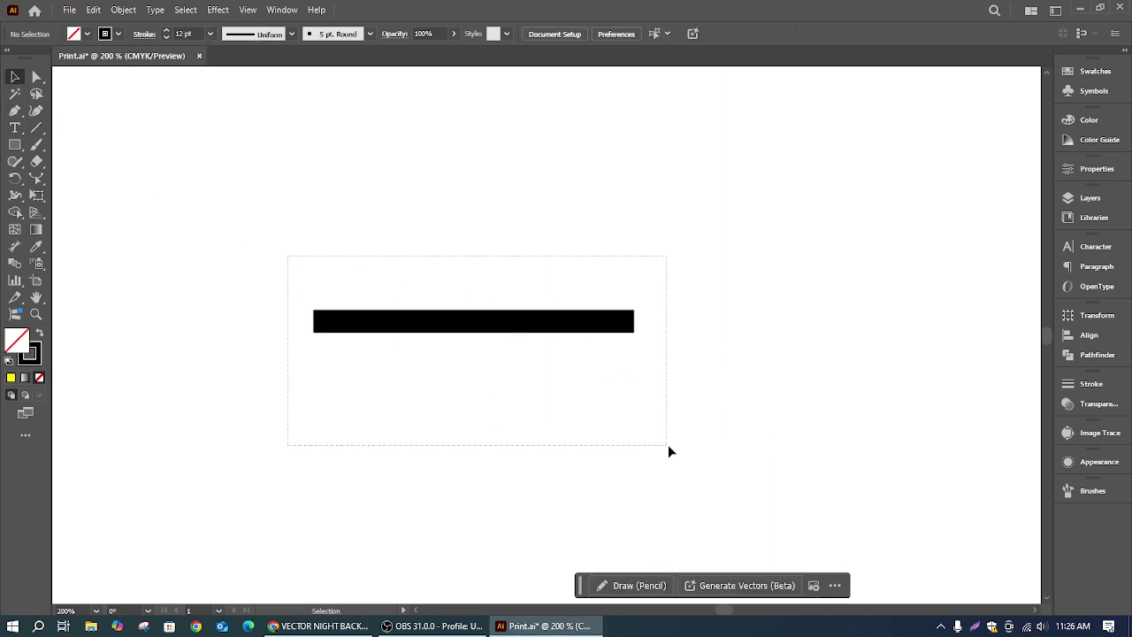
{"action": "left_click", "coordinate": [17, 195]}
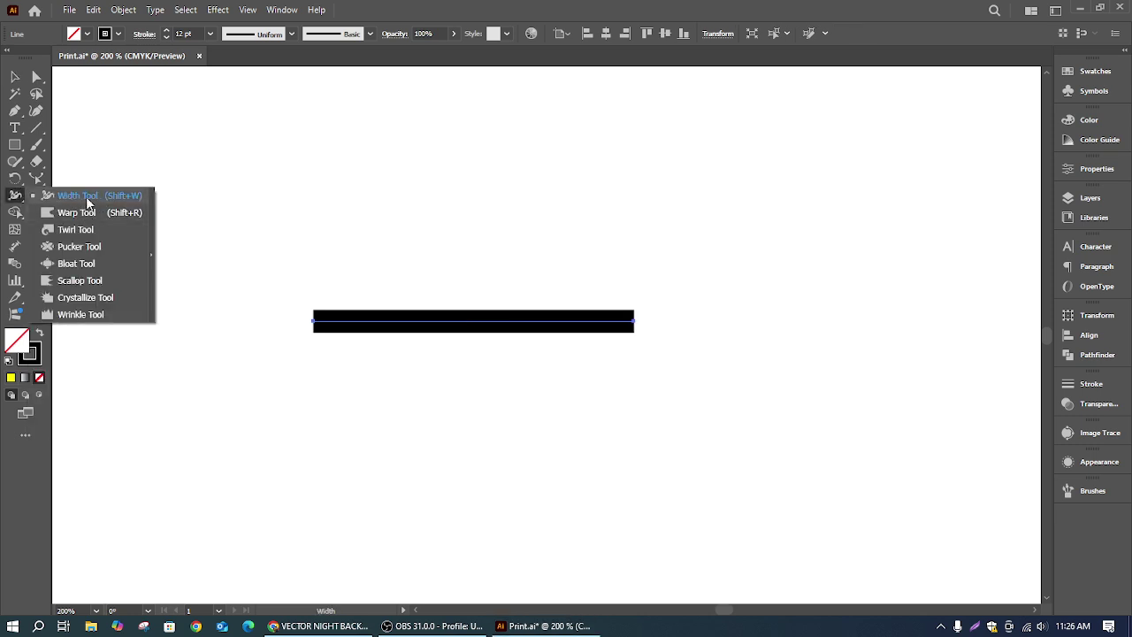
{"action": "left_click", "coordinate": [86, 197]}
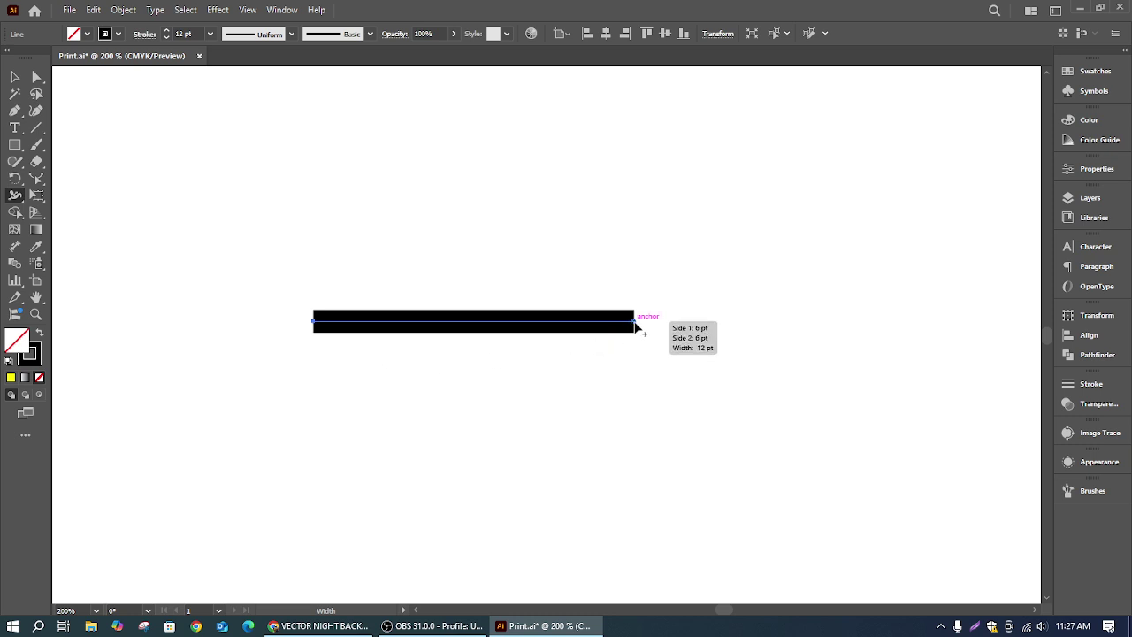
{"action": "left_click_drag", "start_coordinate": [635, 329], "coordinate": [626, 378]}
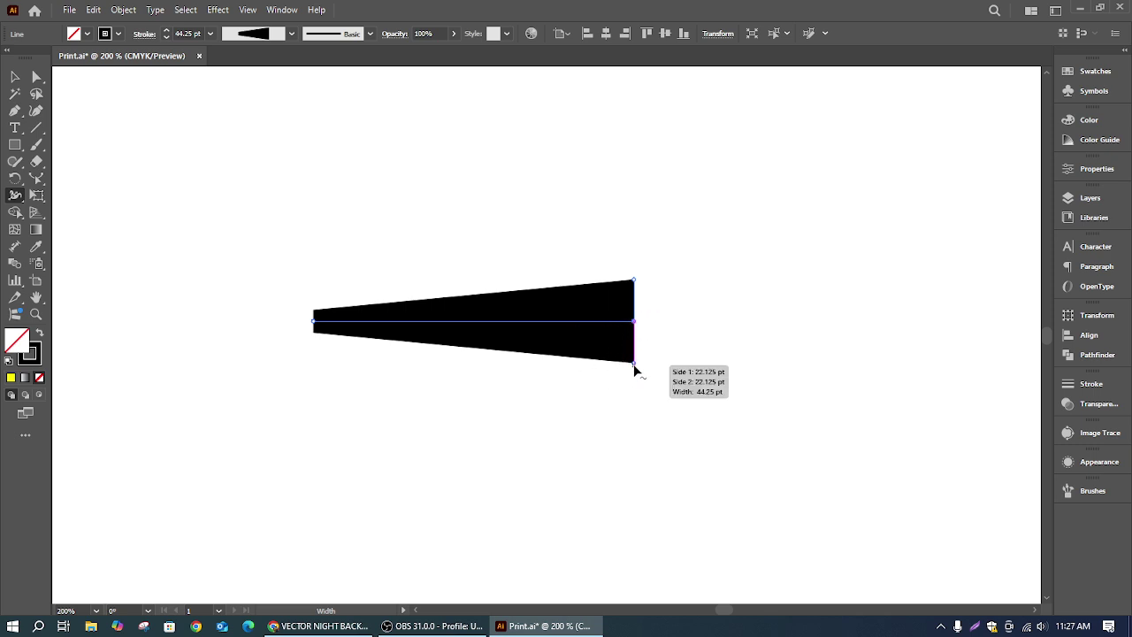
{"action": "mouse_move", "coordinate": [635, 361]}
{"action": "left_mouse_down"}
{"action": "mouse_move", "coordinate": [637, 348]}
{"action": "mouse_move", "coordinate": [636, 361]}
{"action": "left_mouse_up"}
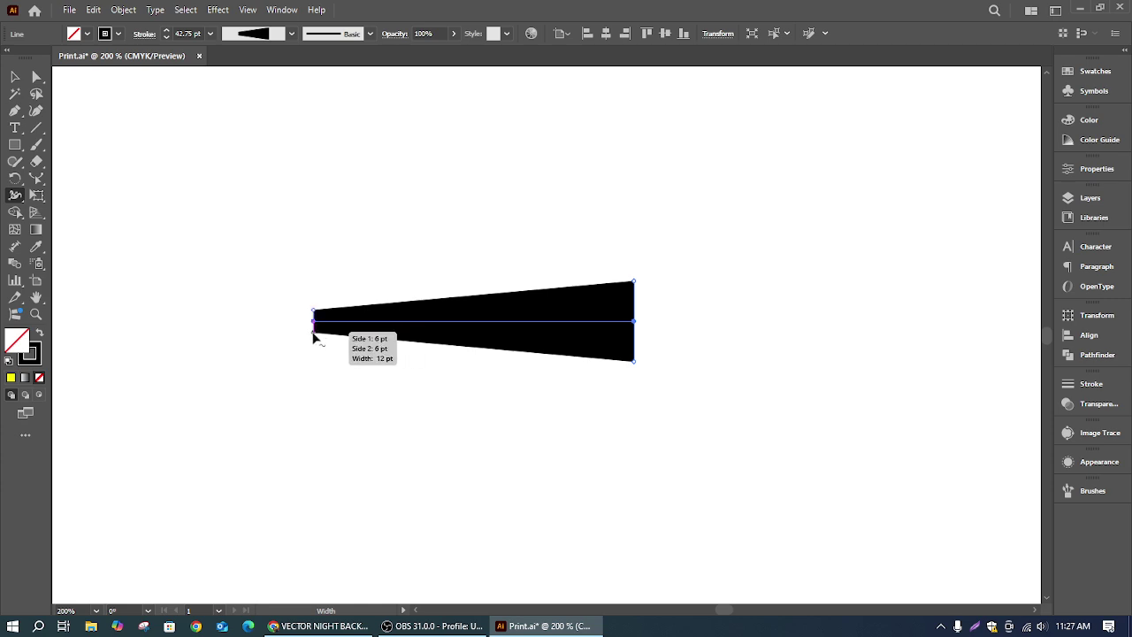
Step: Narrow the line's left end to a point with the Width tool, and widen it again to a blunt end
{"action": "left_click_drag", "start_coordinate": [316, 332], "coordinate": [316, 321]}
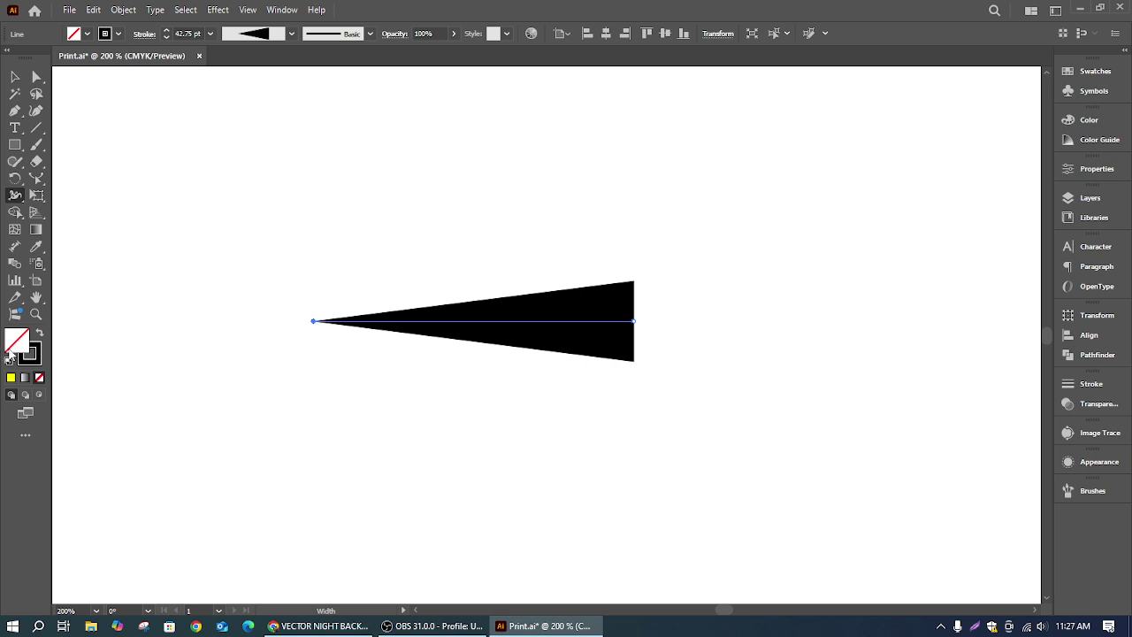
{"action": "left_click_drag", "start_coordinate": [315, 326], "coordinate": [313, 338]}
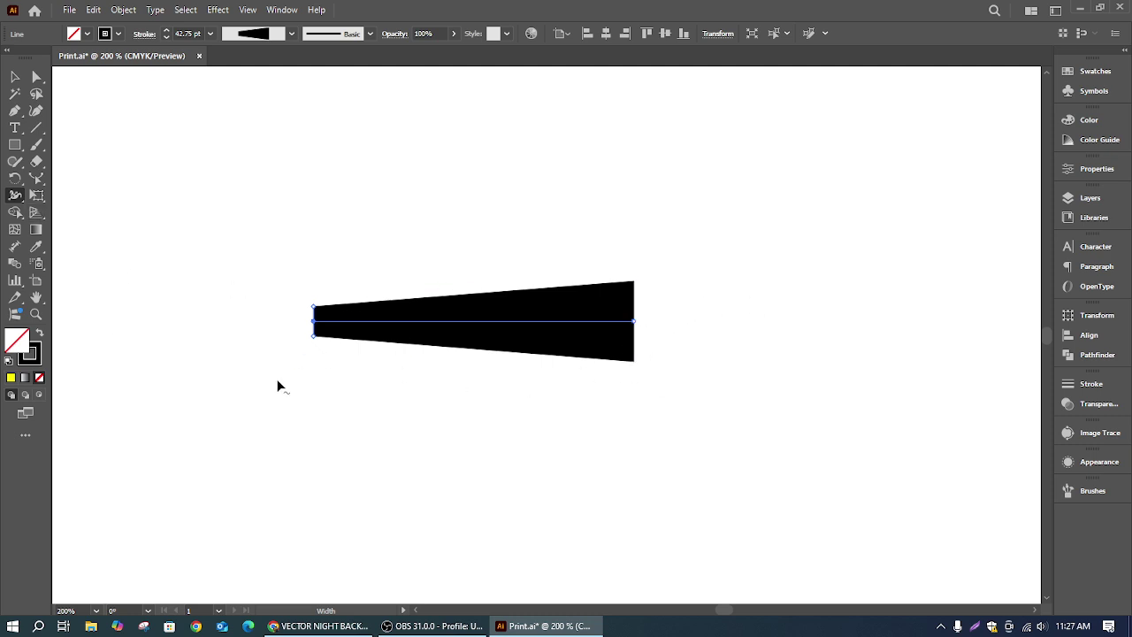
{"action": "left_click", "coordinate": [145, 34]}
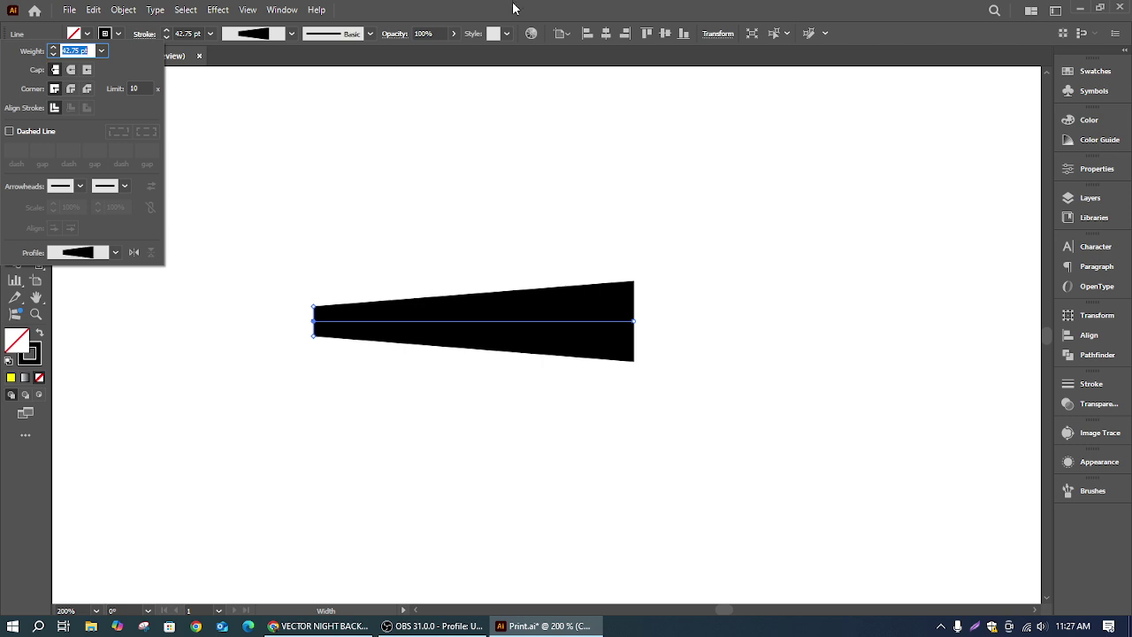
{"action": "left_click", "coordinate": [556, 56]}
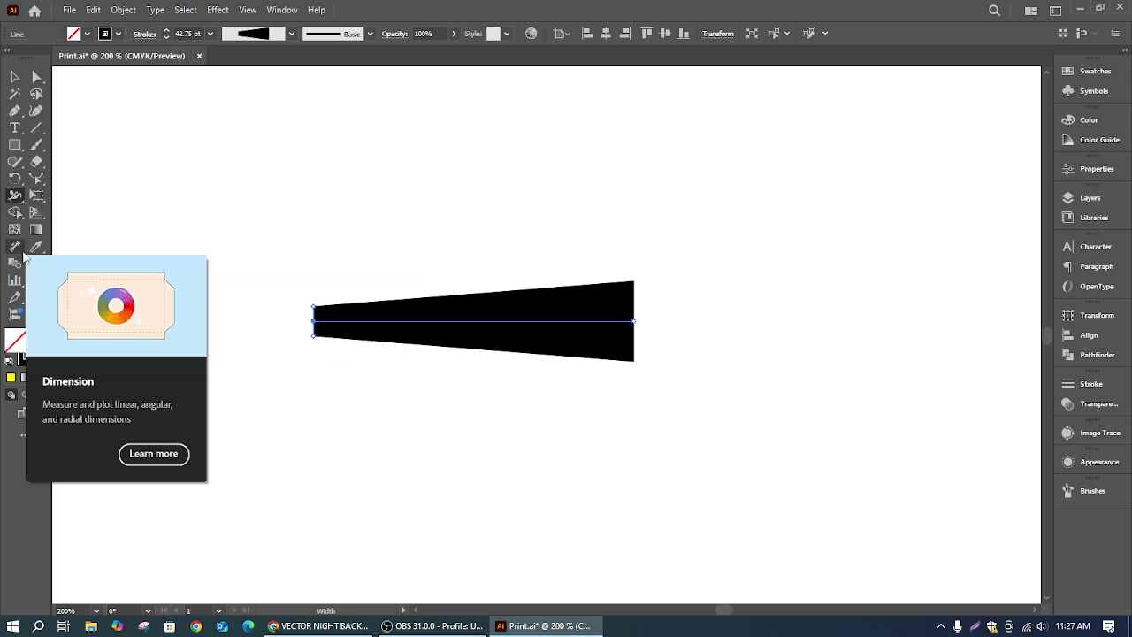
{"action": "left_click", "coordinate": [15, 77]}
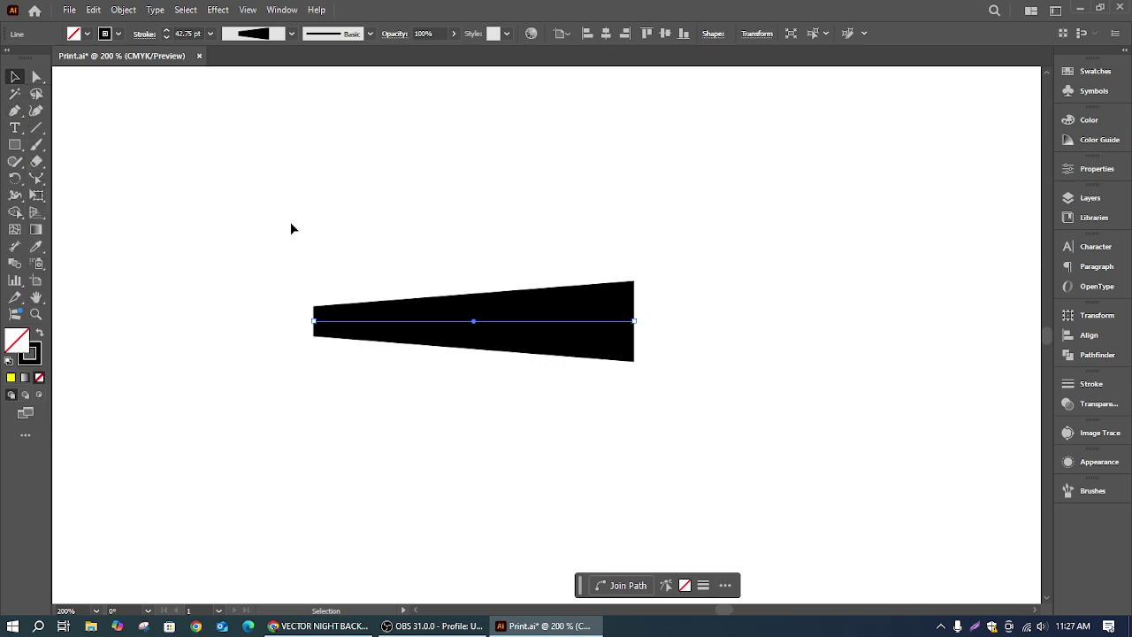
{"action": "left_click_drag", "start_coordinate": [274, 218], "coordinate": [591, 427]}
{"action": "left_click_drag", "start_coordinate": [258, 266], "coordinate": [660, 383]}
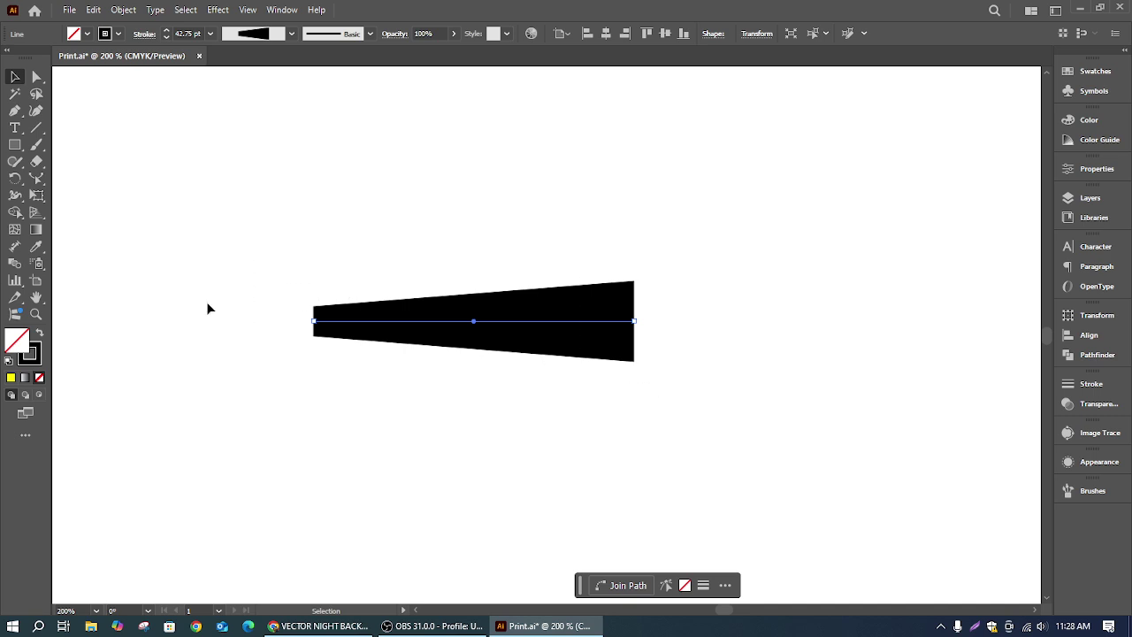
{"action": "left_click", "coordinate": [15, 196]}
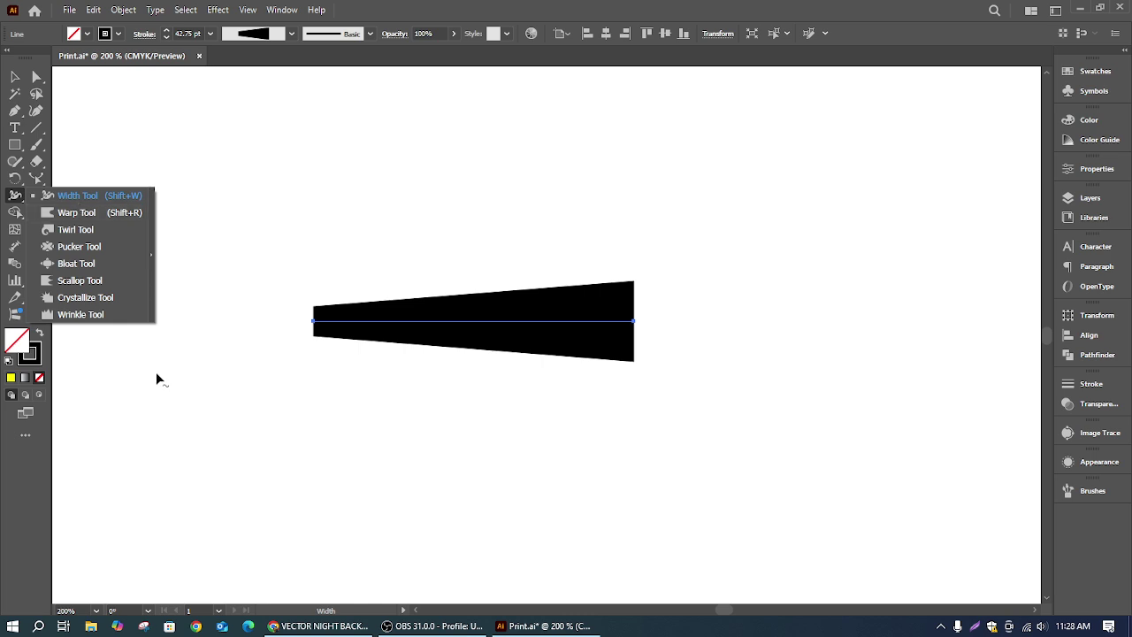
Step: Select the tapered black line and delete it from the artboard
{"action": "left_click", "coordinate": [15, 77]}
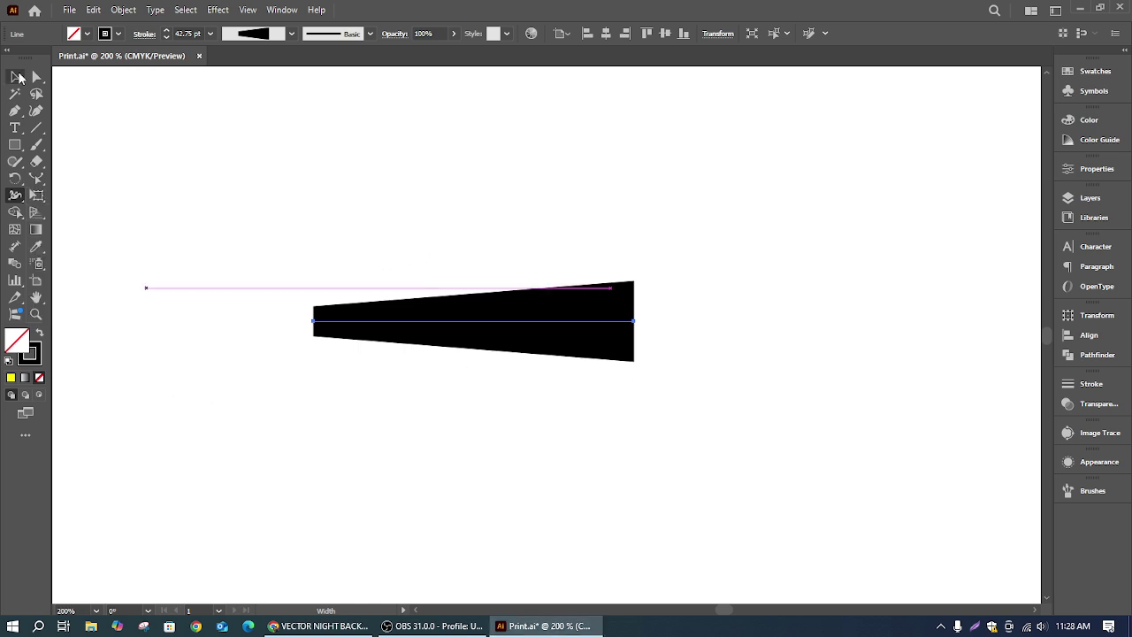
{"action": "left_click_drag", "start_coordinate": [281, 207], "coordinate": [413, 328]}
{"action": "key", "text": "Delete"}
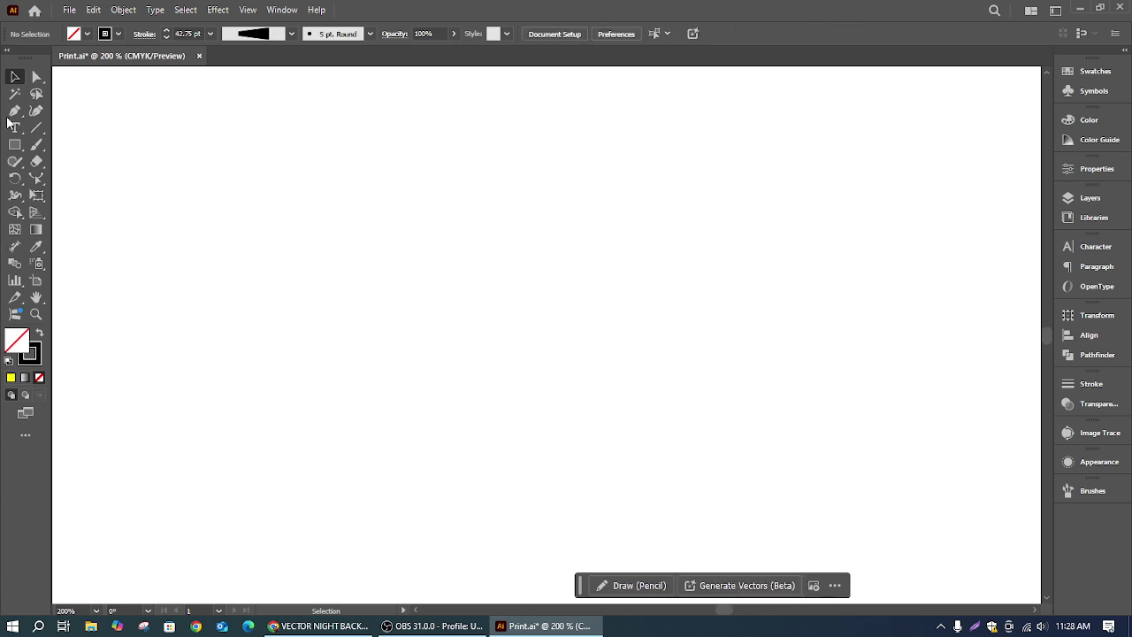
Step: Draw a wide unfilled rectangle with a 1 pt black stroke and activate the Warp tool for it
{"action": "left_click", "coordinate": [14, 145]}
{"action": "left_click_drag", "start_coordinate": [398, 287], "coordinate": [703, 443]}
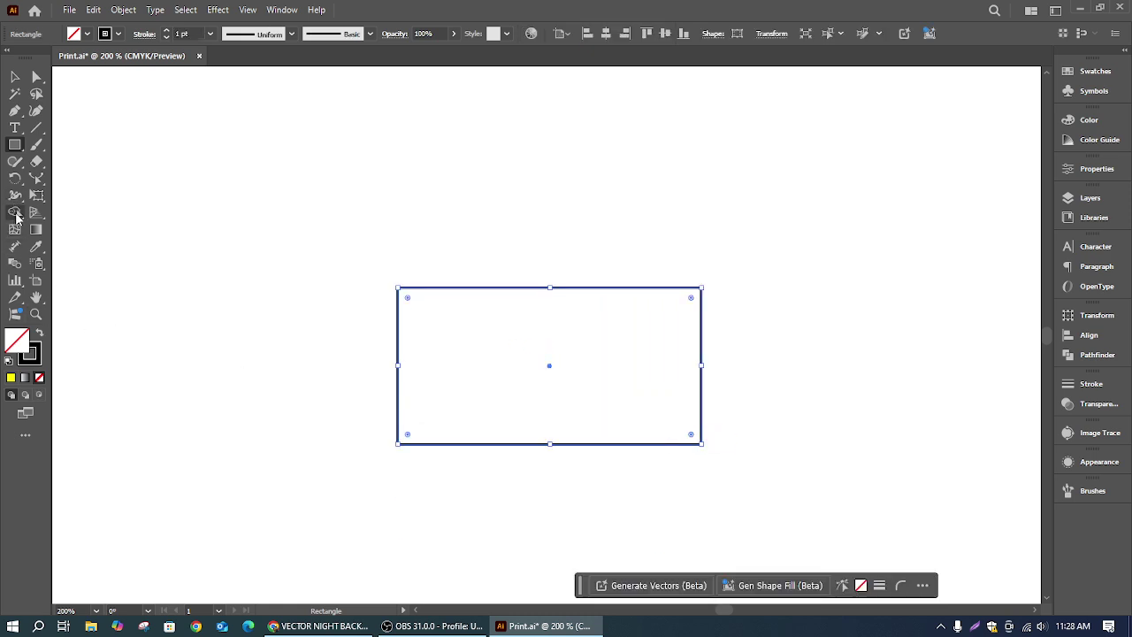
{"action": "left_click", "coordinate": [15, 195]}
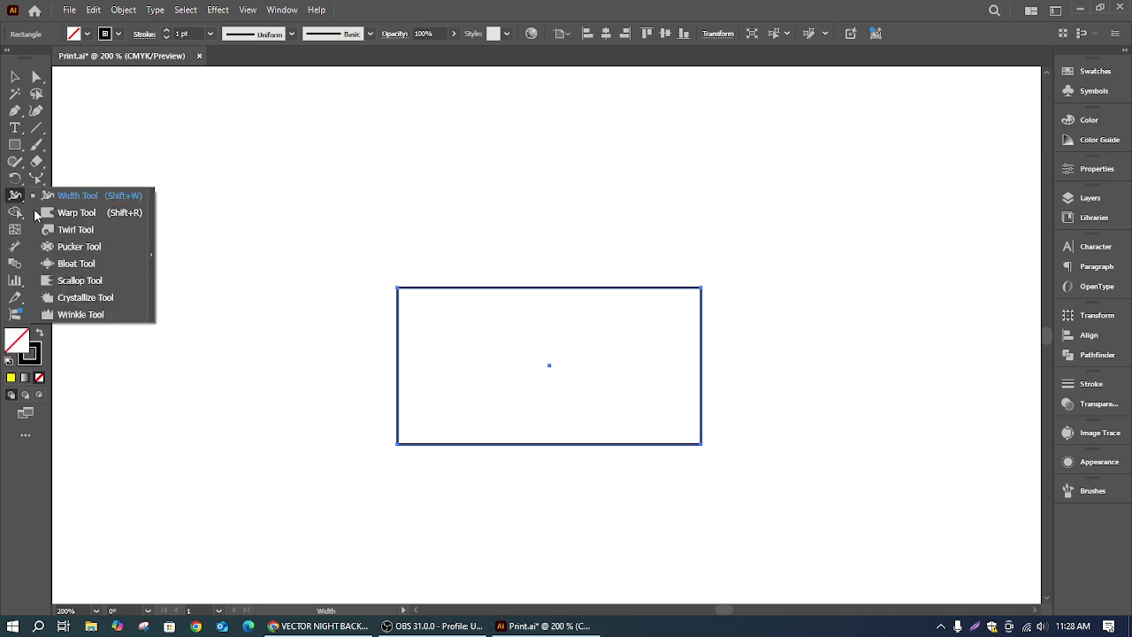
{"action": "left_click", "coordinate": [76, 212]}
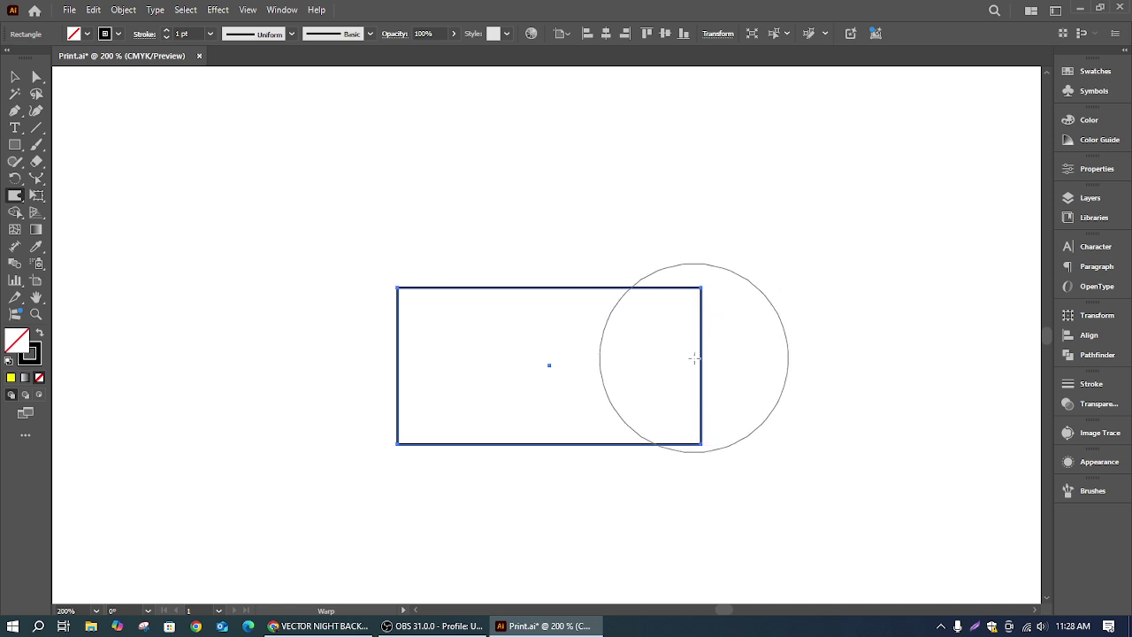
{"action": "key", "text": "p"}
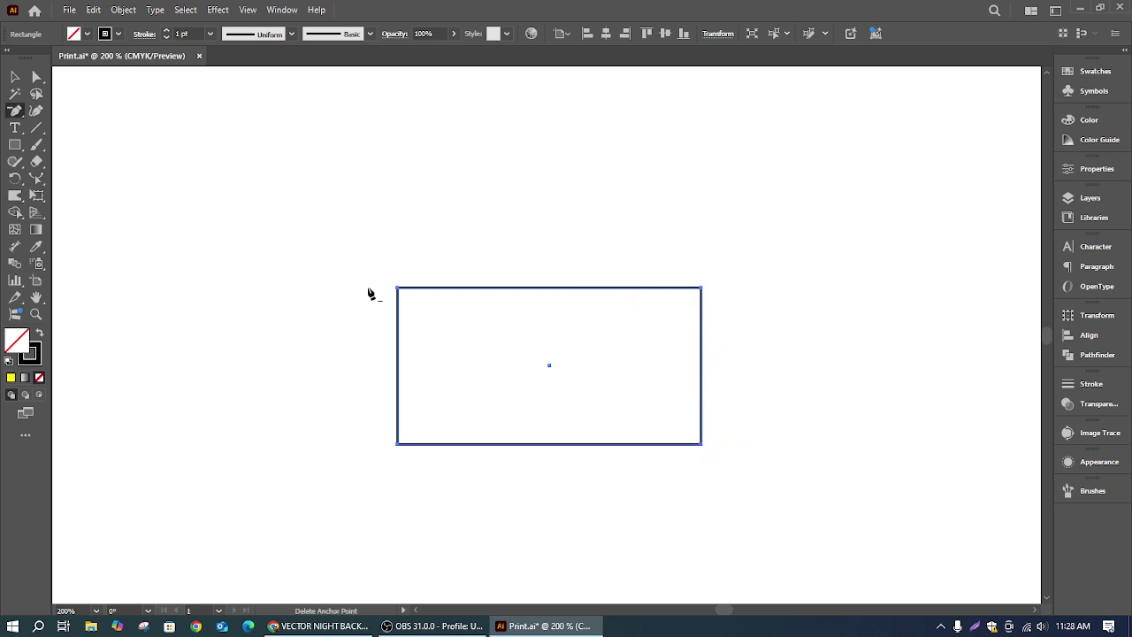
{"action": "left_click", "coordinate": [20, 196]}
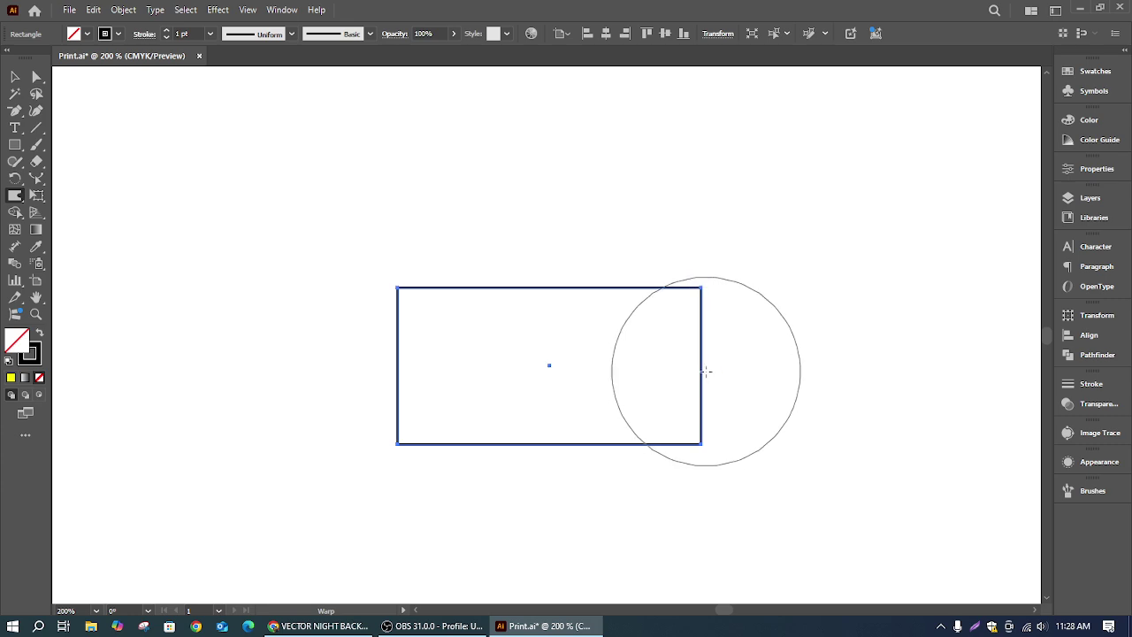
Step: Enlarge the rectangle proportionally from its centre to about three times its size, nearly spanning the artboard's width
{"action": "scroll", "coordinate": [712, 371], "scroll_direction": "down", "scroll_amount": 1, "text": "alt"}
{"action": "scroll", "coordinate": [718, 371], "scroll_direction": "up", "scroll_amount": 3, "text": "alt"}
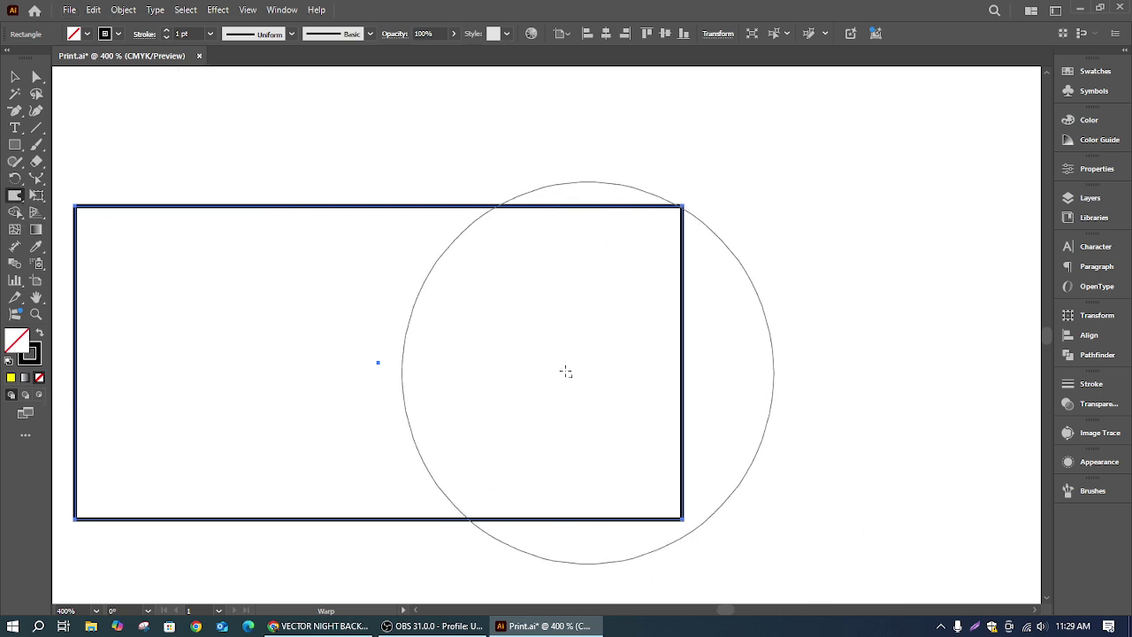
{"action": "mouse_move", "coordinate": [566, 371]}
{"action": "left_mouse_down", "text": "alt"}
{"action": "mouse_move", "coordinate": [511, 375]}
{"action": "mouse_move", "coordinate": [568, 402]}
{"action": "mouse_move", "coordinate": [581, 374]}
{"action": "mouse_move", "coordinate": [442, 374]}
{"action": "mouse_move", "coordinate": [829, 372]}
{"action": "mouse_move", "coordinate": [416, 361]}
{"action": "mouse_move", "coordinate": [620, 379]}
{"action": "mouse_move", "coordinate": [549, 379]}
{"action": "left_mouse_up", "text": "alt"}
{"action": "scroll", "coordinate": [548, 380], "scroll_direction": "down", "scroll_amount": 5, "text": "alt"}
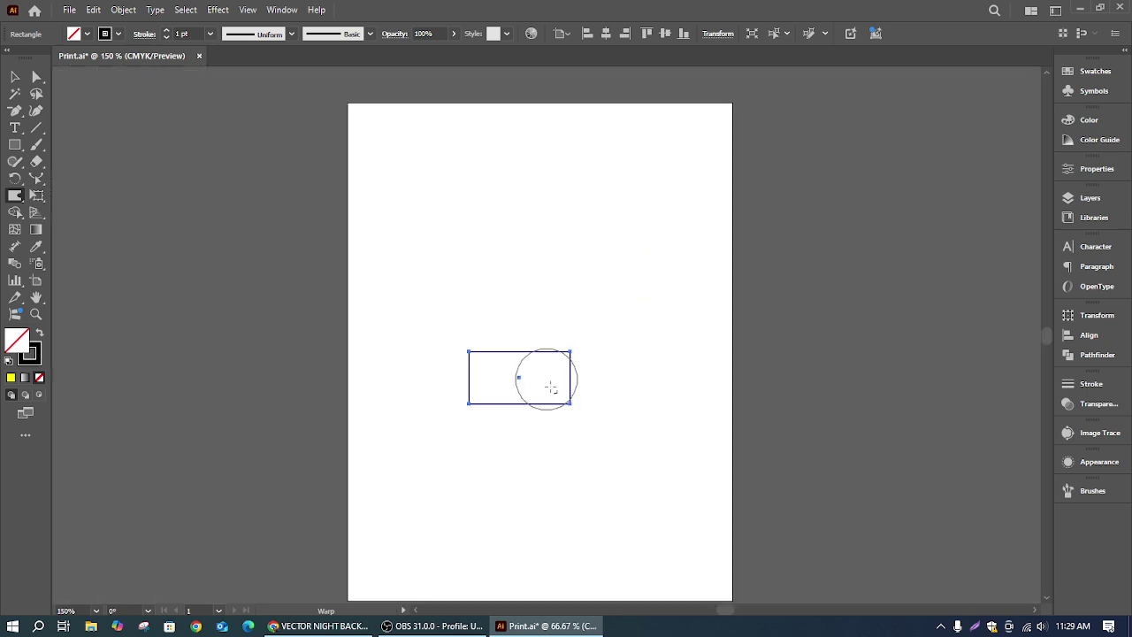
{"action": "left_click", "coordinate": [16, 77]}
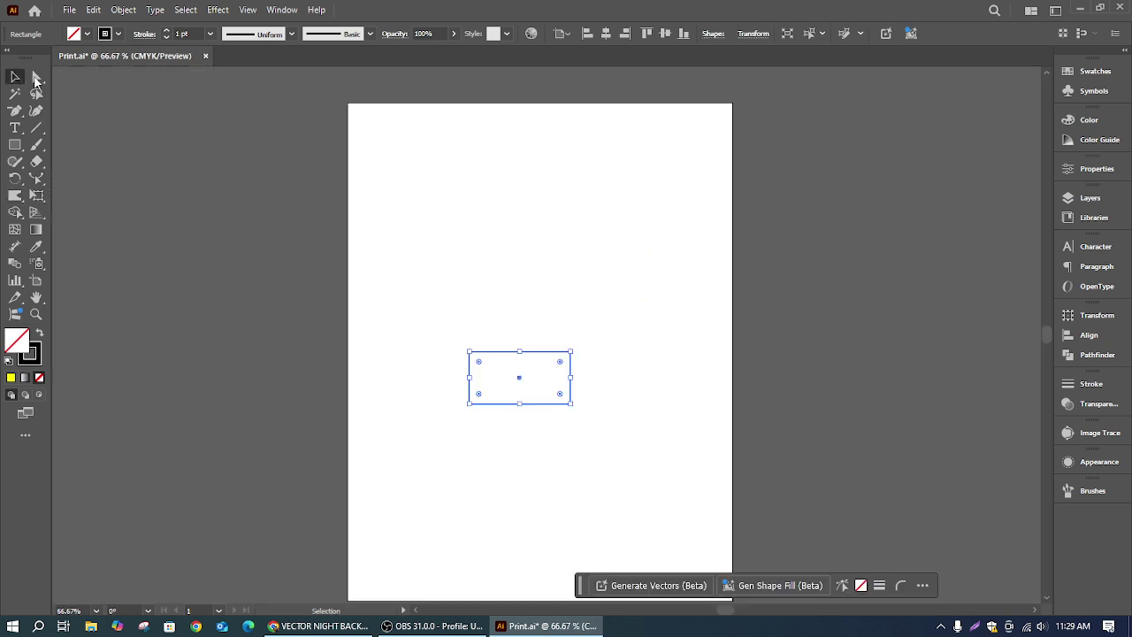
{"action": "left_click_drag", "start_coordinate": [572, 404], "coordinate": [672, 456], "text": "alt+shift"}
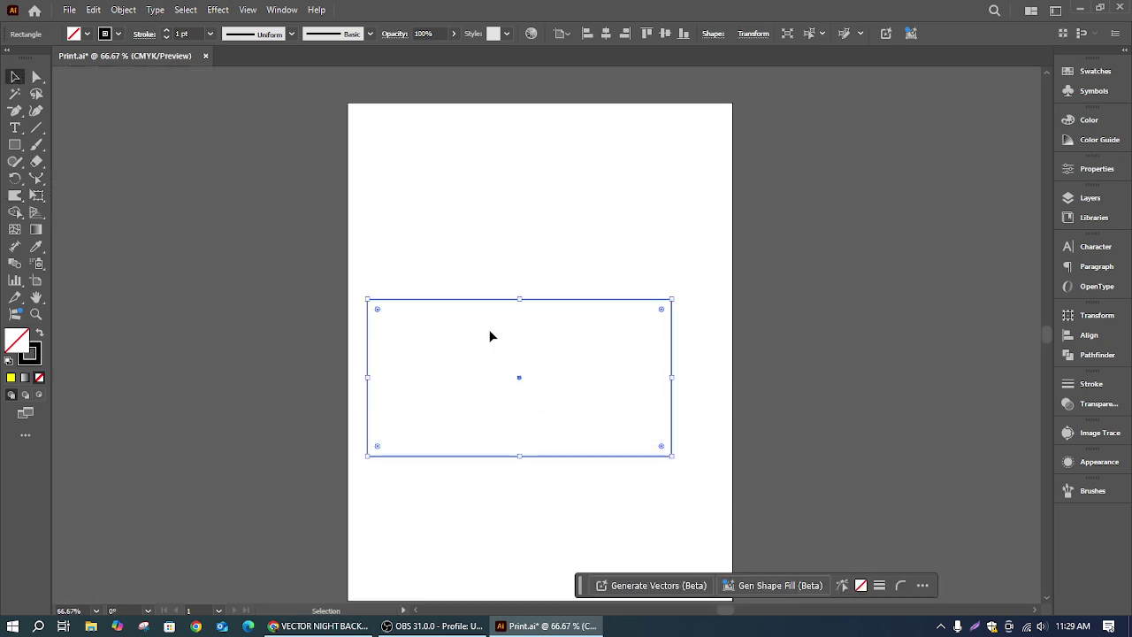
Step: With the Warp tool, shape a central dip and two peaks in the rectangle's top edge and two inward dents in its right edge
{"action": "left_click", "coordinate": [14, 195]}
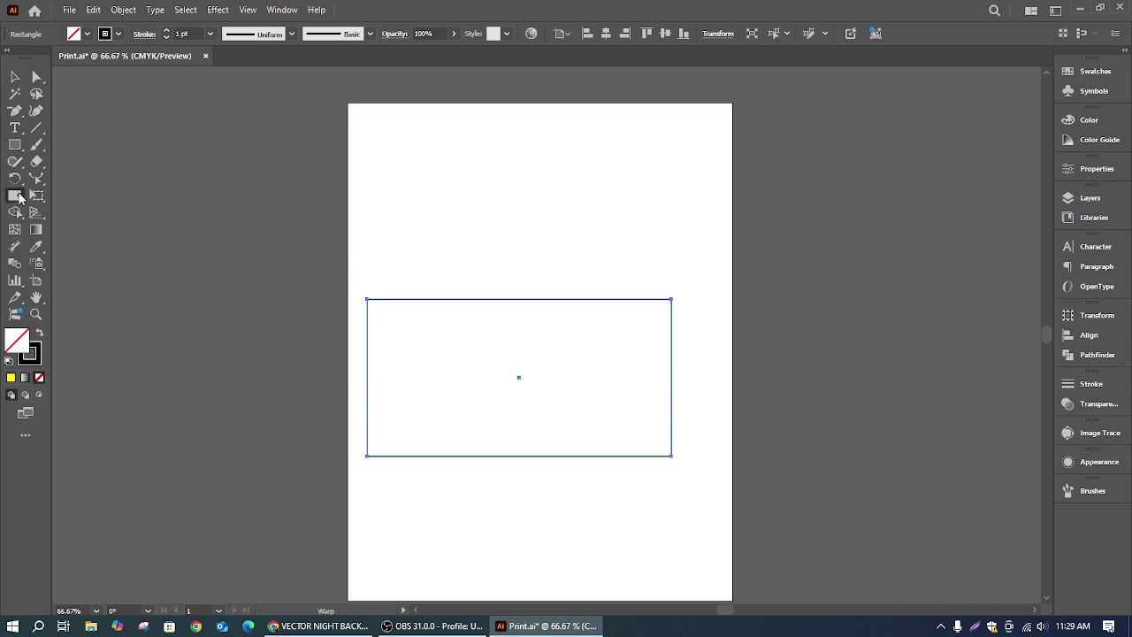
{"action": "left_click", "coordinate": [16, 198]}
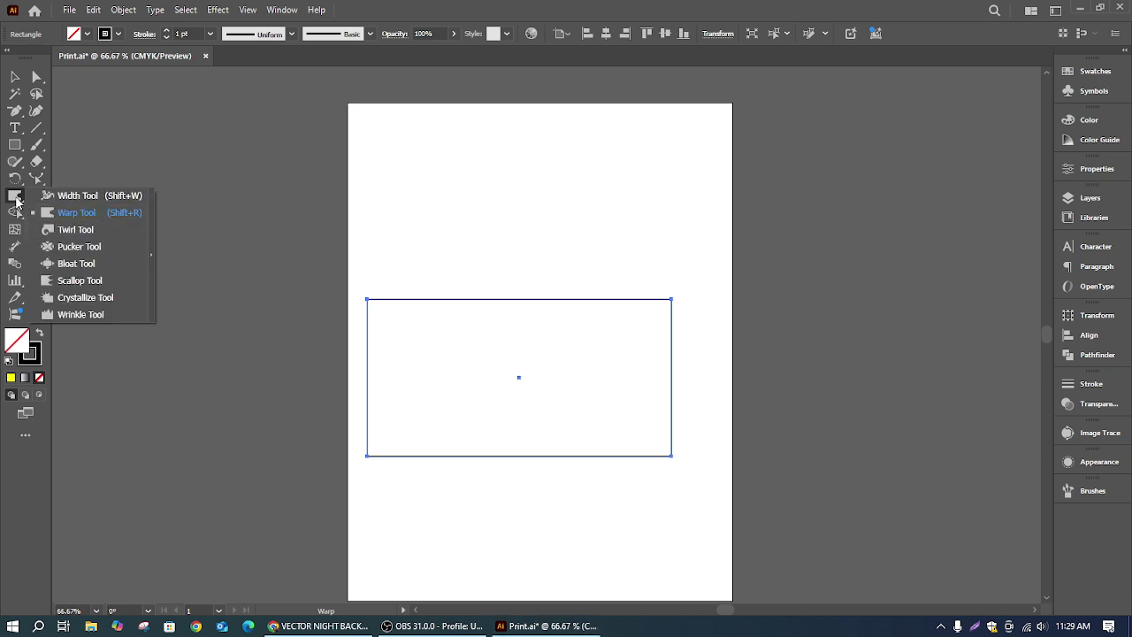
{"action": "left_click", "coordinate": [16, 199]}
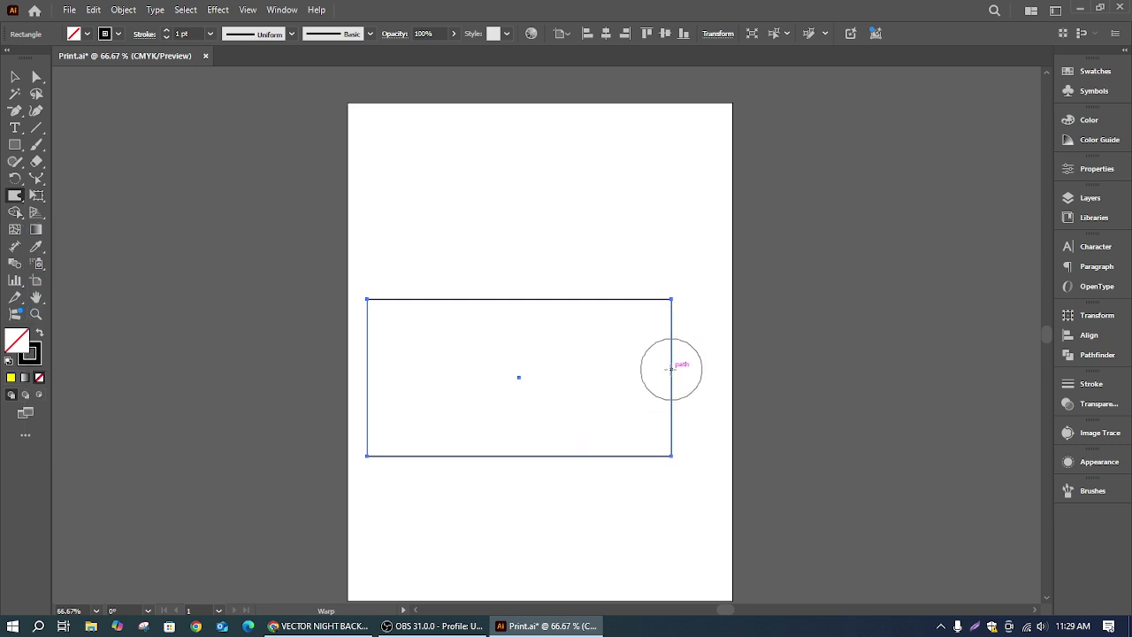
{"action": "left_click_drag", "start_coordinate": [671, 369], "coordinate": [659, 367]}
{"action": "left_click_drag", "start_coordinate": [519, 295], "coordinate": [518, 309]}
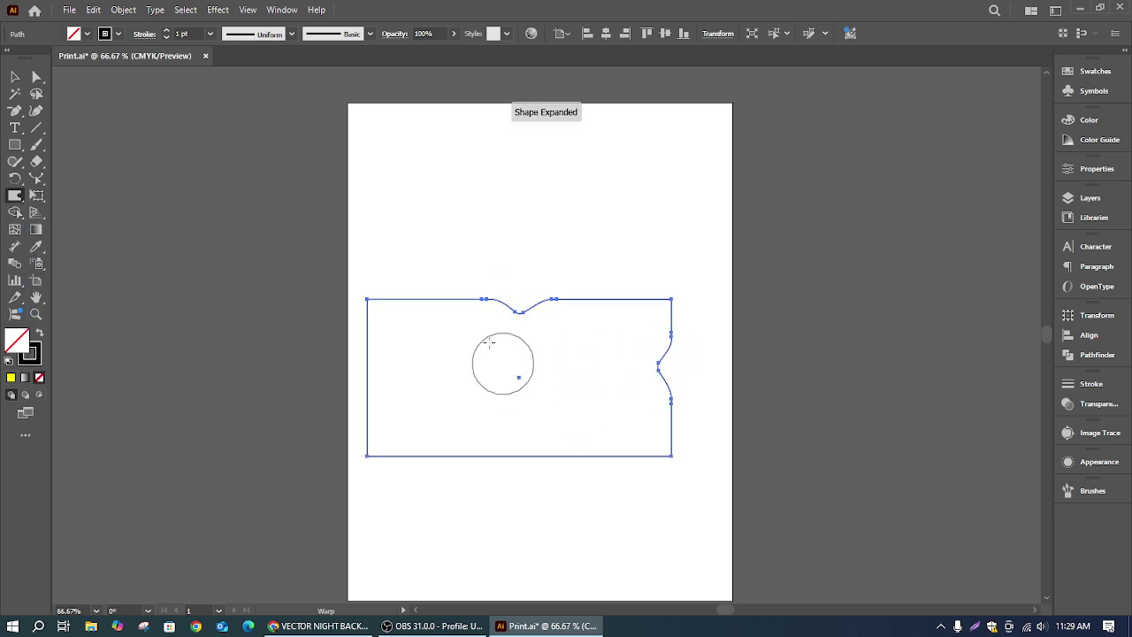
{"action": "left_click_drag", "start_coordinate": [445, 300], "coordinate": [447, 233]}
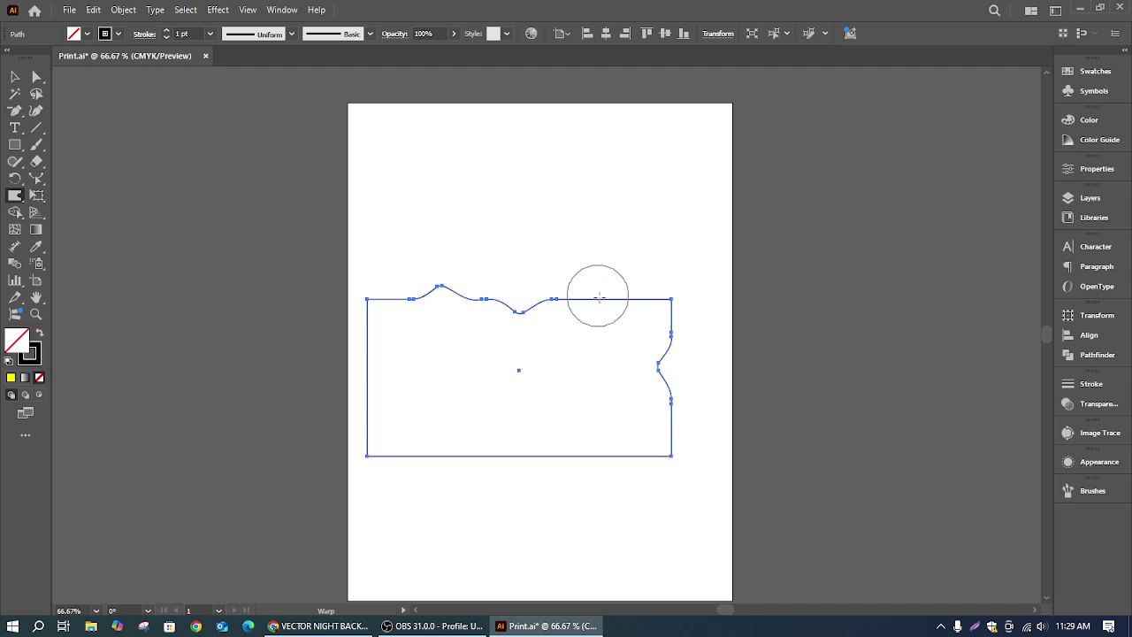
{"action": "left_click_drag", "start_coordinate": [598, 298], "coordinate": [627, 246]}
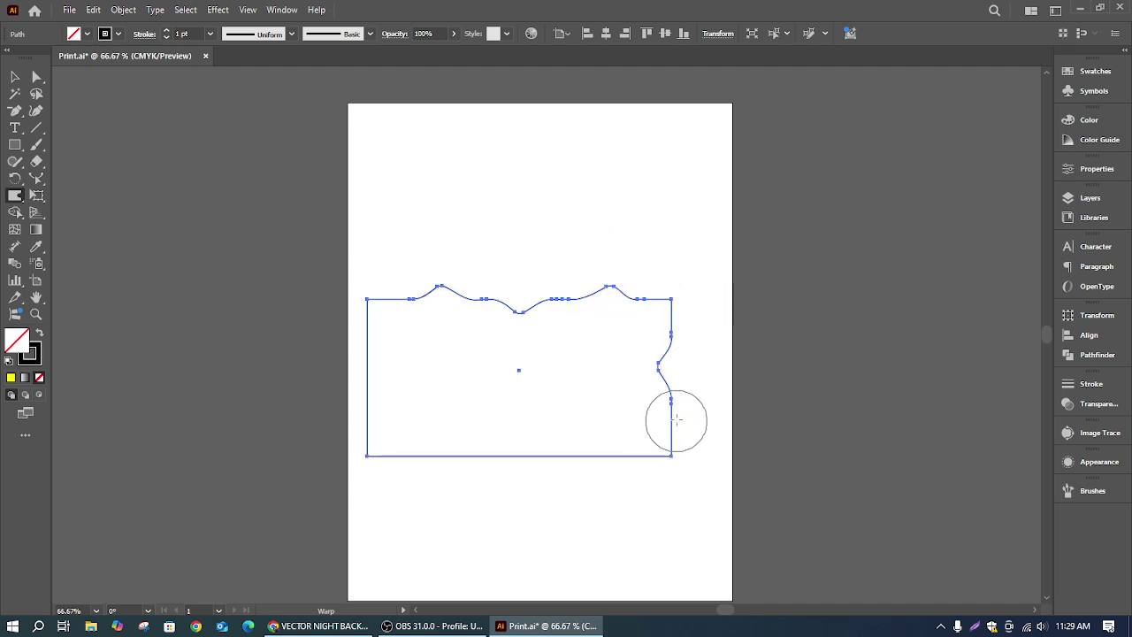
{"action": "left_click_drag", "start_coordinate": [677, 421], "coordinate": [637, 418]}
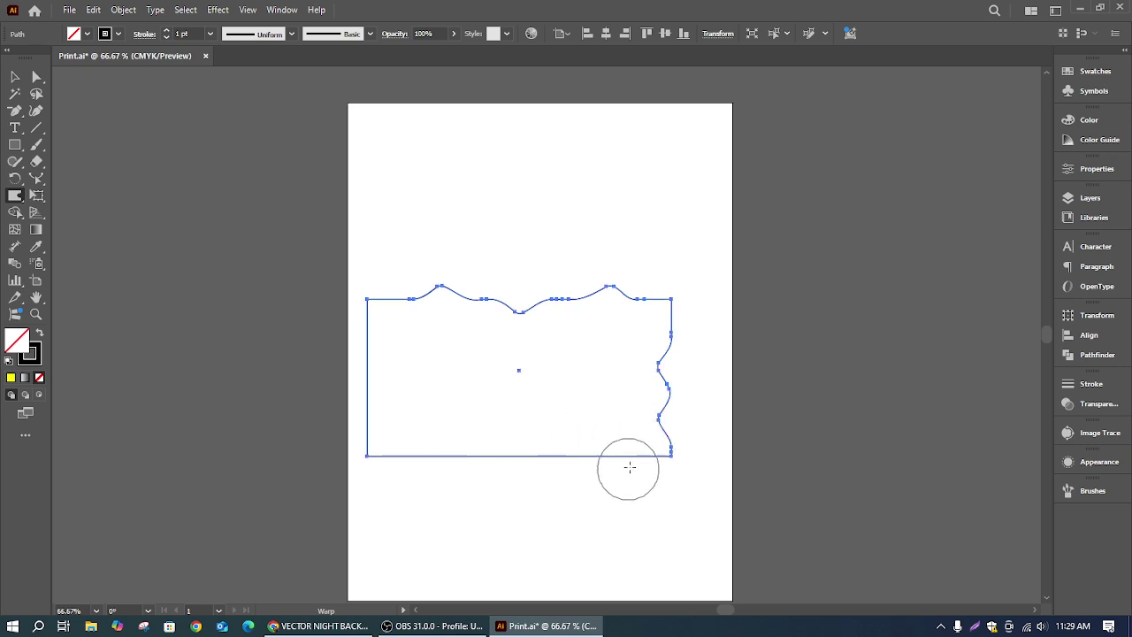
Step: Warp three inward bumps into the shape's bottom edge and two into its left edge, and bend the top edge near its left corner
{"action": "mouse_move", "coordinate": [630, 467]}
{"action": "left_mouse_down"}
{"action": "mouse_move", "coordinate": [632, 451]}
{"action": "mouse_move", "coordinate": [556, 460]}
{"action": "mouse_move", "coordinate": [506, 441]}
{"action": "mouse_move", "coordinate": [455, 463]}
{"action": "mouse_move", "coordinate": [478, 404]}
{"action": "left_mouse_up"}
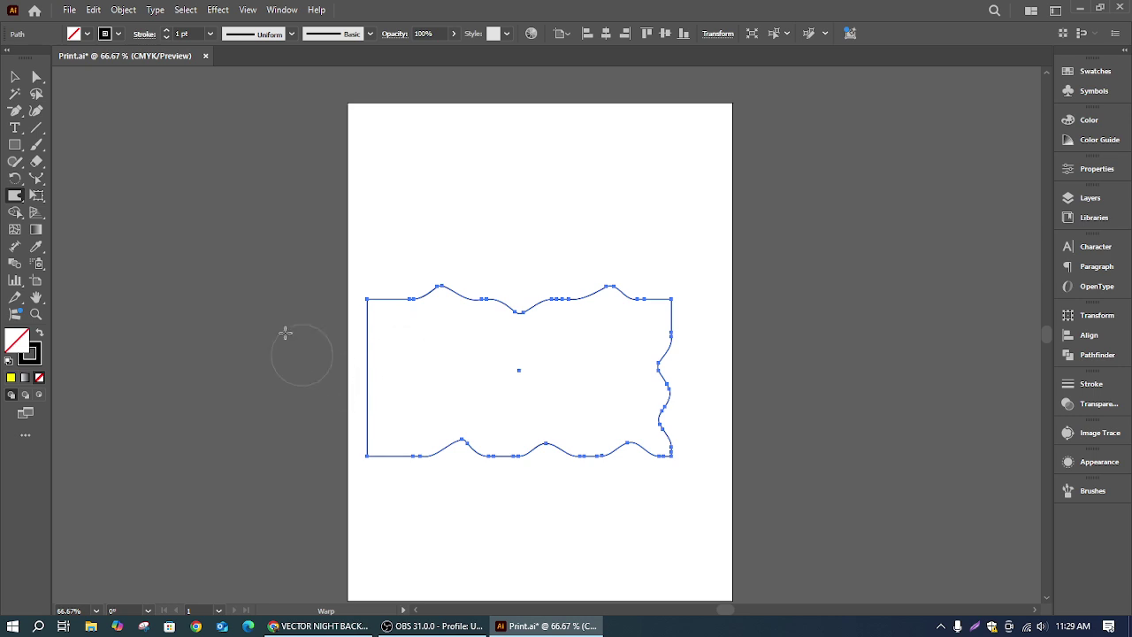
{"action": "mouse_move", "coordinate": [371, 362]}
{"action": "left_mouse_down"}
{"action": "mouse_move", "coordinate": [404, 362]}
{"action": "mouse_move", "coordinate": [390, 336]}
{"action": "left_mouse_up"}
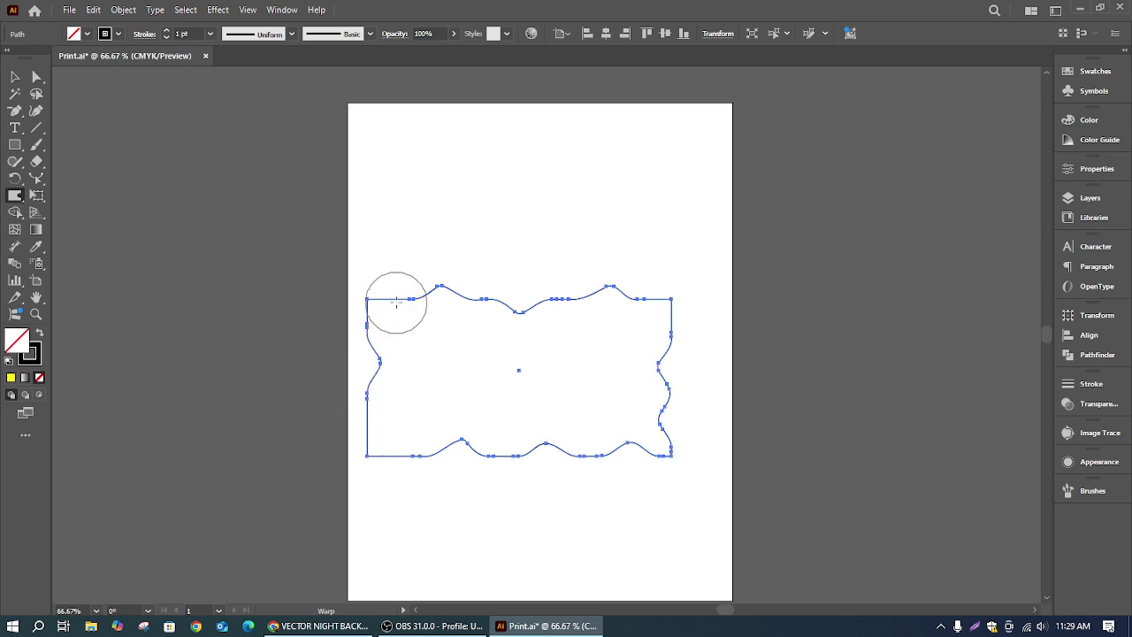
{"action": "left_click_drag", "start_coordinate": [397, 298], "coordinate": [433, 318]}
{"action": "mouse_move", "coordinate": [380, 451]}
{"action": "left_mouse_down"}
{"action": "mouse_move", "coordinate": [372, 430]}
{"action": "mouse_move", "coordinate": [411, 424]}
{"action": "left_mouse_up"}
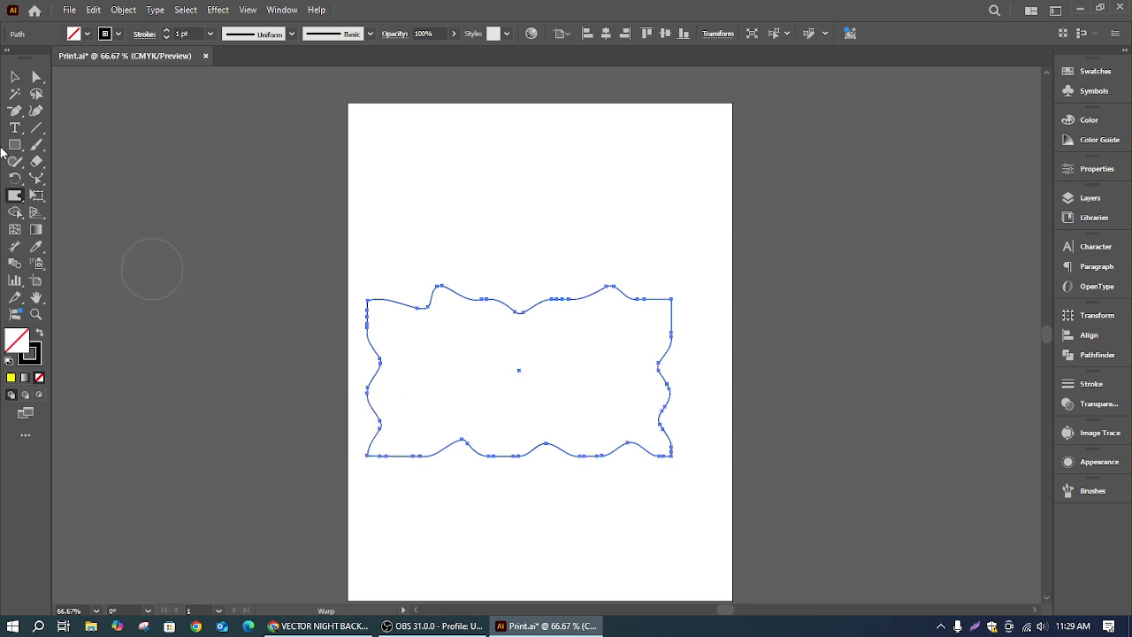
Step: Select the whole warped shape and move it right until about half of it extends beyond the artboard
{"action": "left_click", "coordinate": [13, 77]}
{"action": "left_click", "coordinate": [420, 263]}
{"action": "mouse_move", "coordinate": [379, 245]}
{"action": "left_mouse_down"}
{"action": "mouse_move", "coordinate": [636, 399]}
{"action": "mouse_move", "coordinate": [651, 469]}
{"action": "left_mouse_up"}
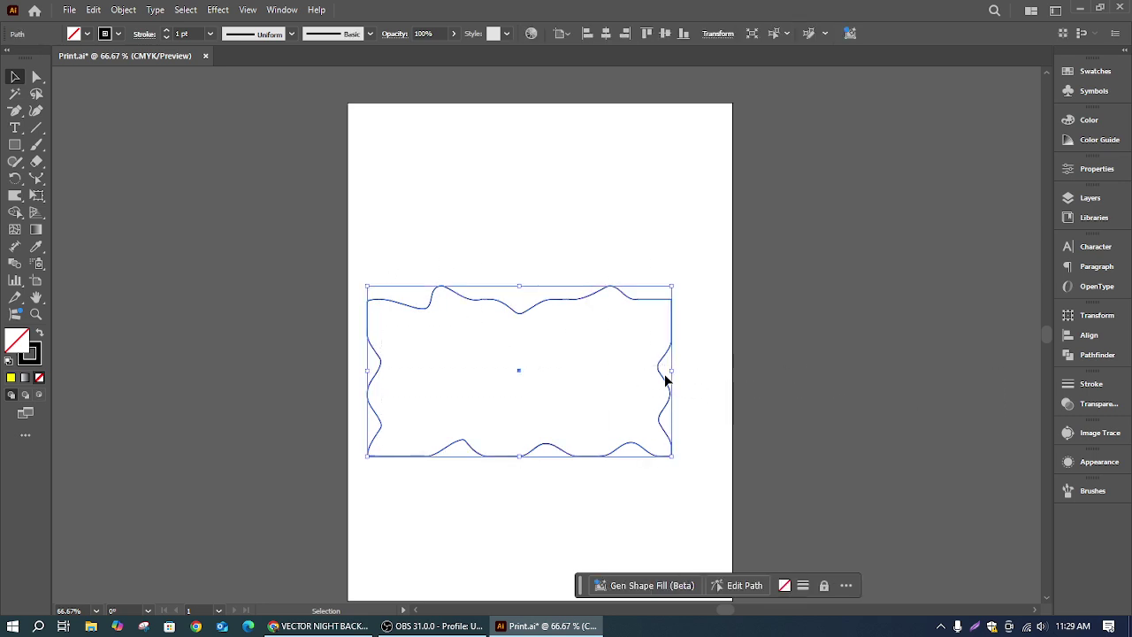
{"action": "mouse_move", "coordinate": [665, 378]}
{"action": "left_mouse_down"}
{"action": "mouse_move", "coordinate": [940, 335]}
{"action": "mouse_move", "coordinate": [892, 354]}
{"action": "left_mouse_up"}
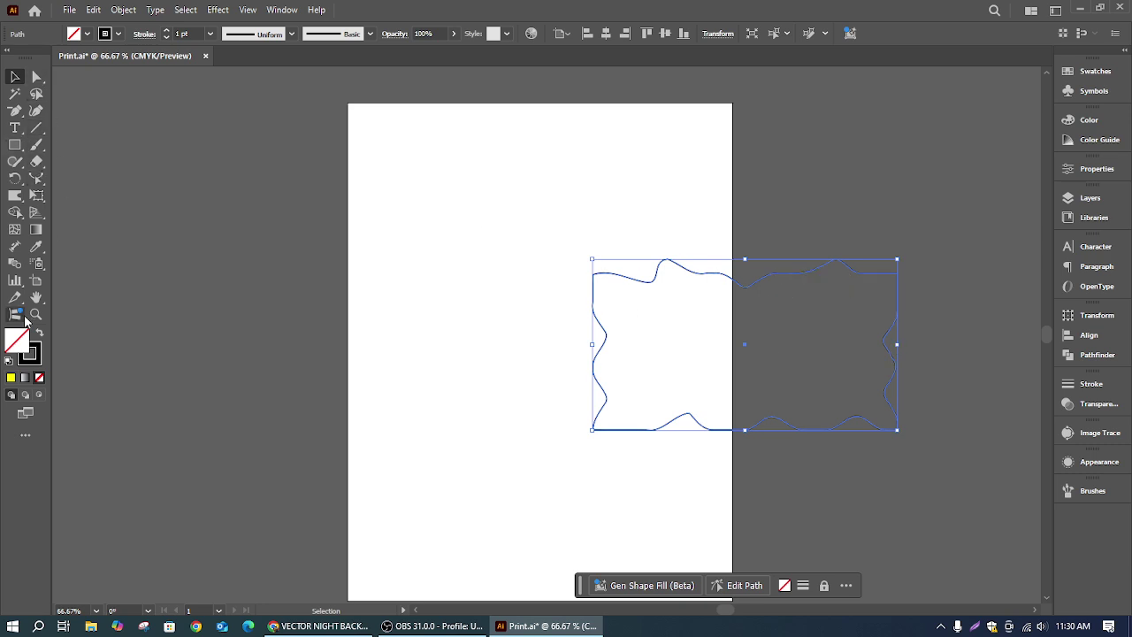
Step: Fill the warped shape with white and move it almost entirely off the artboard's left side
{"action": "left_click", "coordinate": [86, 34]}
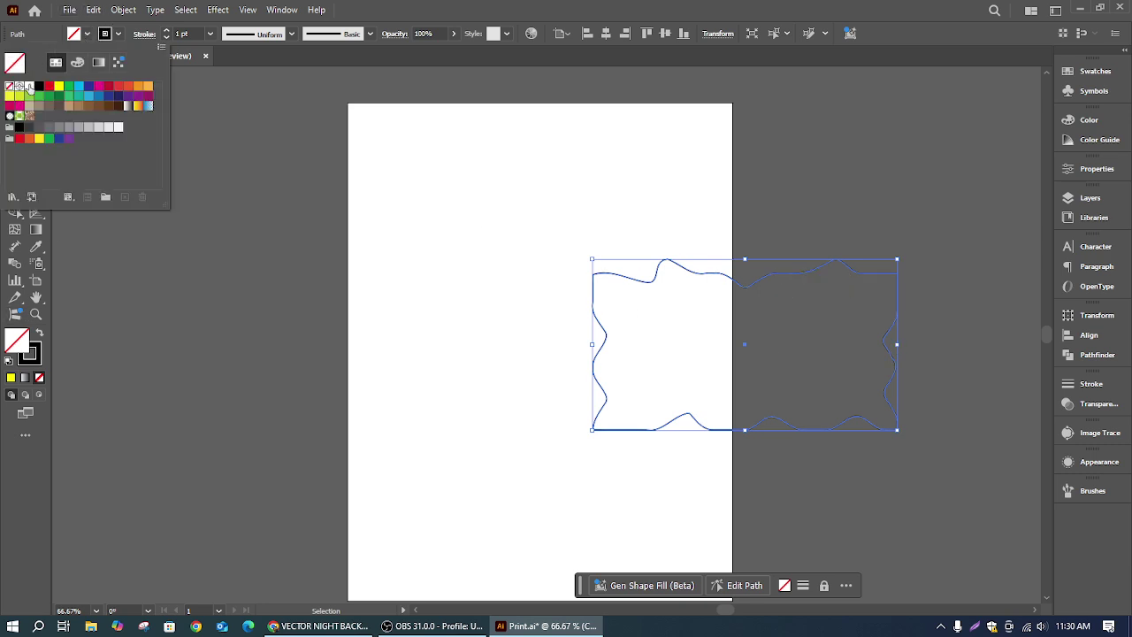
{"action": "left_click", "coordinate": [30, 86]}
{"action": "left_click", "coordinate": [936, 211]}
{"action": "mouse_move", "coordinate": [836, 356]}
{"action": "left_mouse_down"}
{"action": "mouse_move", "coordinate": [377, 395]}
{"action": "mouse_move", "coordinate": [255, 371]}
{"action": "mouse_move", "coordinate": [301, 354]}
{"action": "mouse_move", "coordinate": [278, 309]}
{"action": "left_mouse_up"}
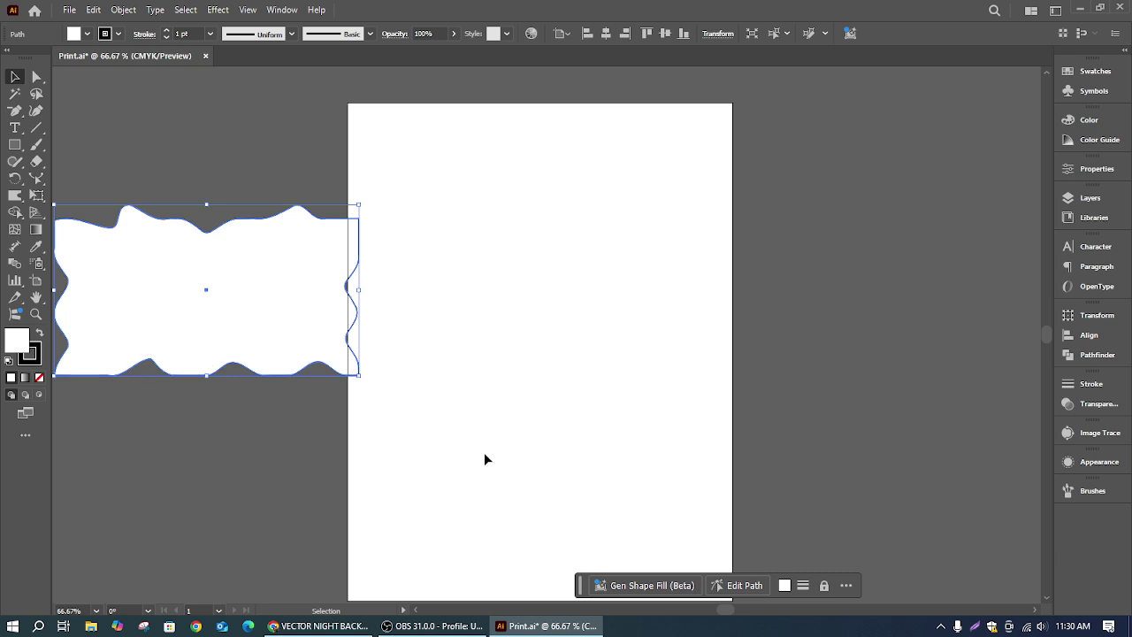
Step: Select the white warped shape and delete it
{"action": "mouse_move", "coordinate": [171, 165]}
{"action": "left_mouse_down"}
{"action": "mouse_move", "coordinate": [372, 387]}
{"action": "mouse_move", "coordinate": [323, 390]}
{"action": "left_mouse_up"}
{"action": "key", "text": "Delete"}
Step: Draw a white-filled square about half the artboard's width near its middle and activate the Twirl tool
{"action": "left_click", "coordinate": [15, 145]}
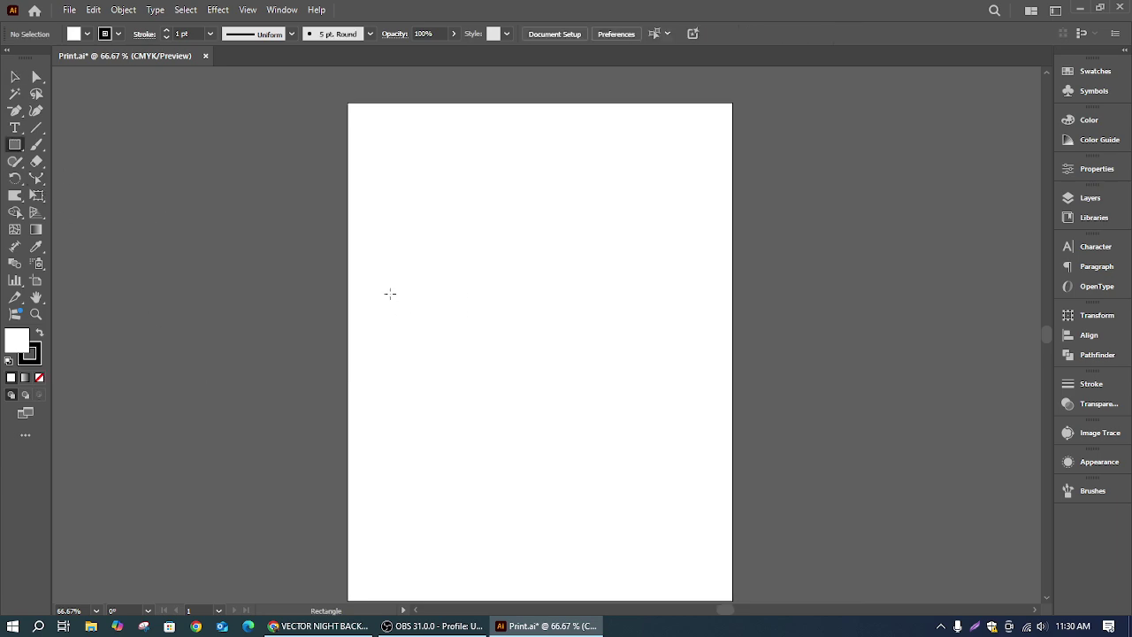
{"action": "left_click_drag", "start_coordinate": [416, 300], "coordinate": [594, 366]}
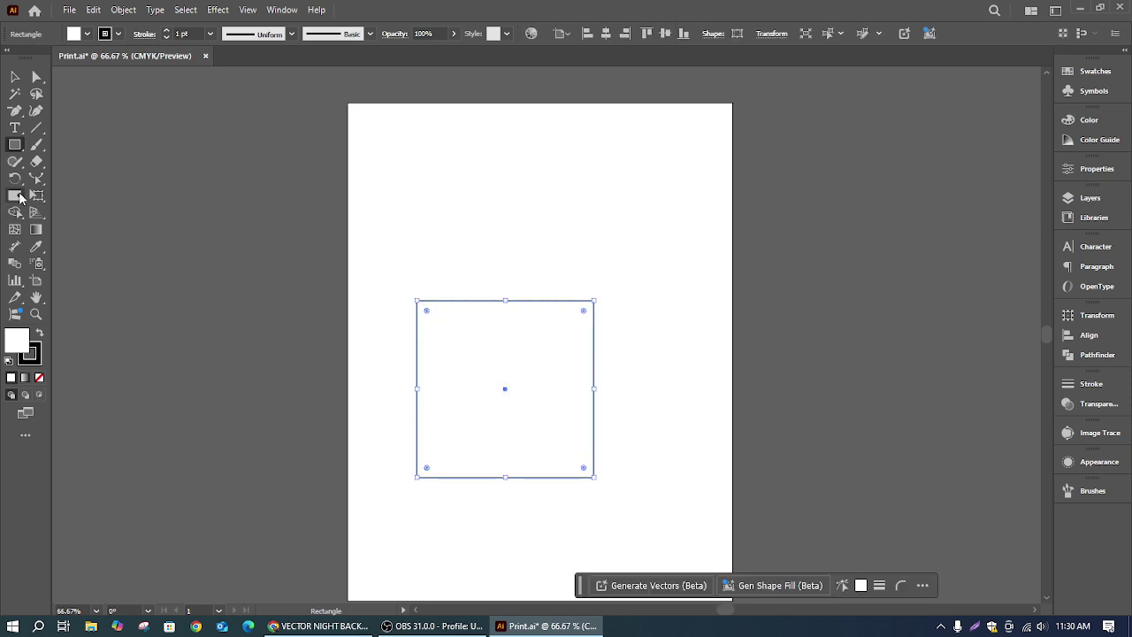
{"action": "left_click", "coordinate": [19, 198]}
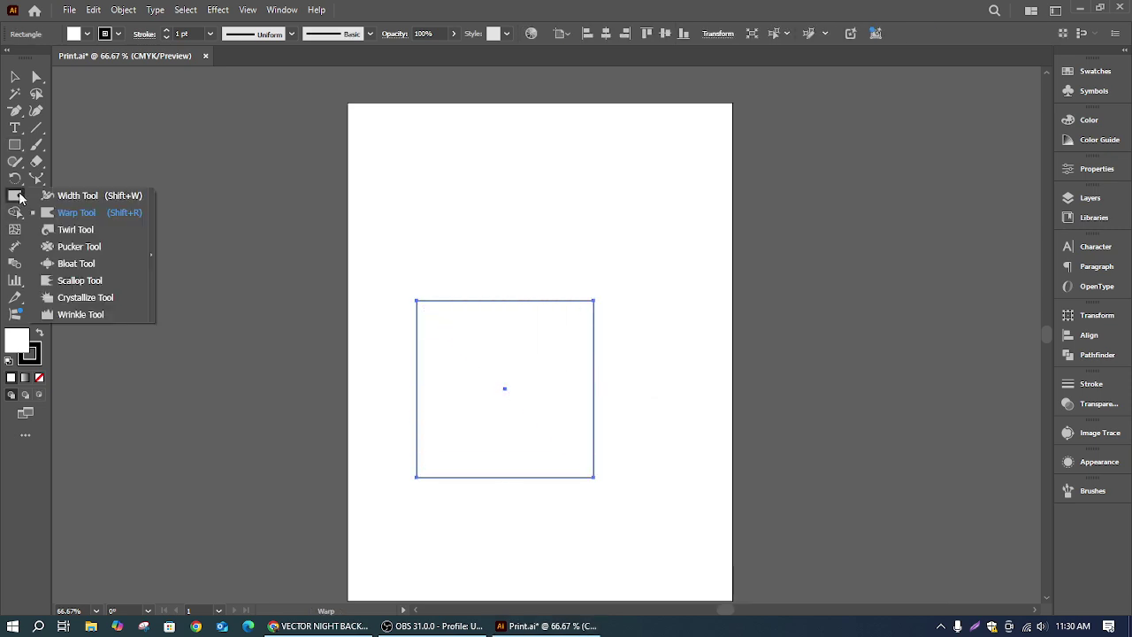
{"action": "left_click", "coordinate": [70, 229]}
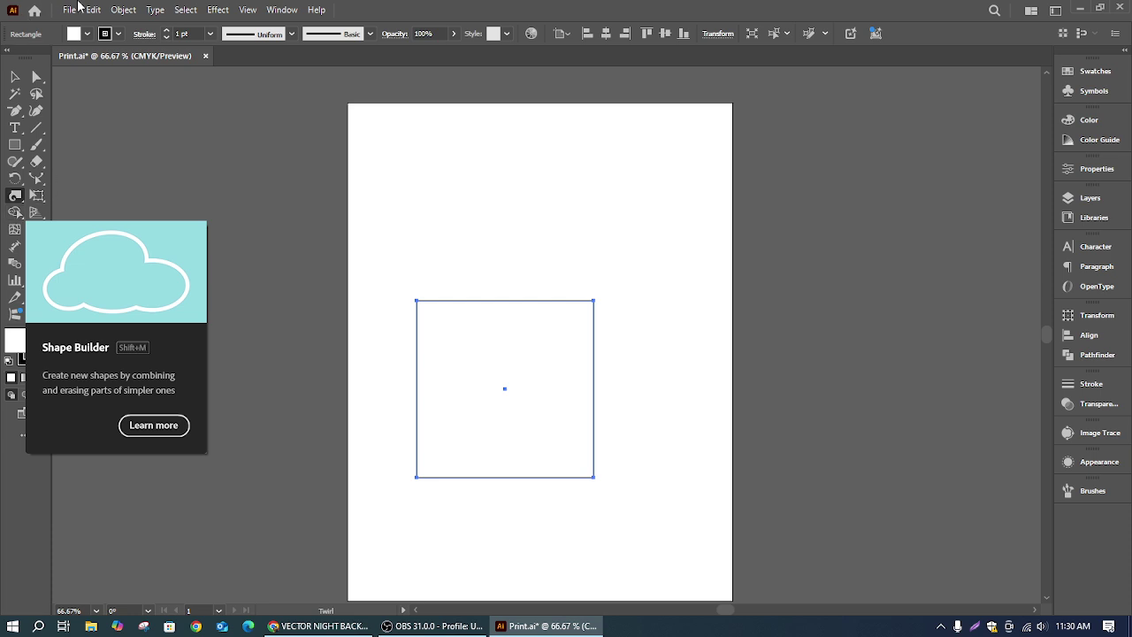
{"action": "left_click", "coordinate": [212, 9]}
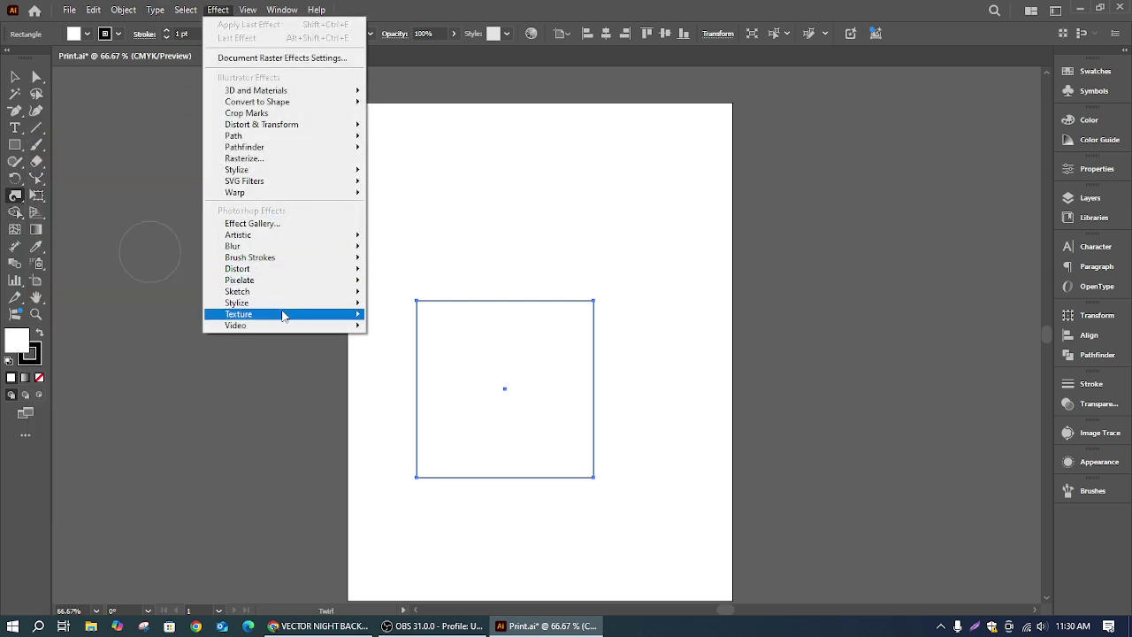
{"action": "mouse_move", "coordinate": [283, 316]}
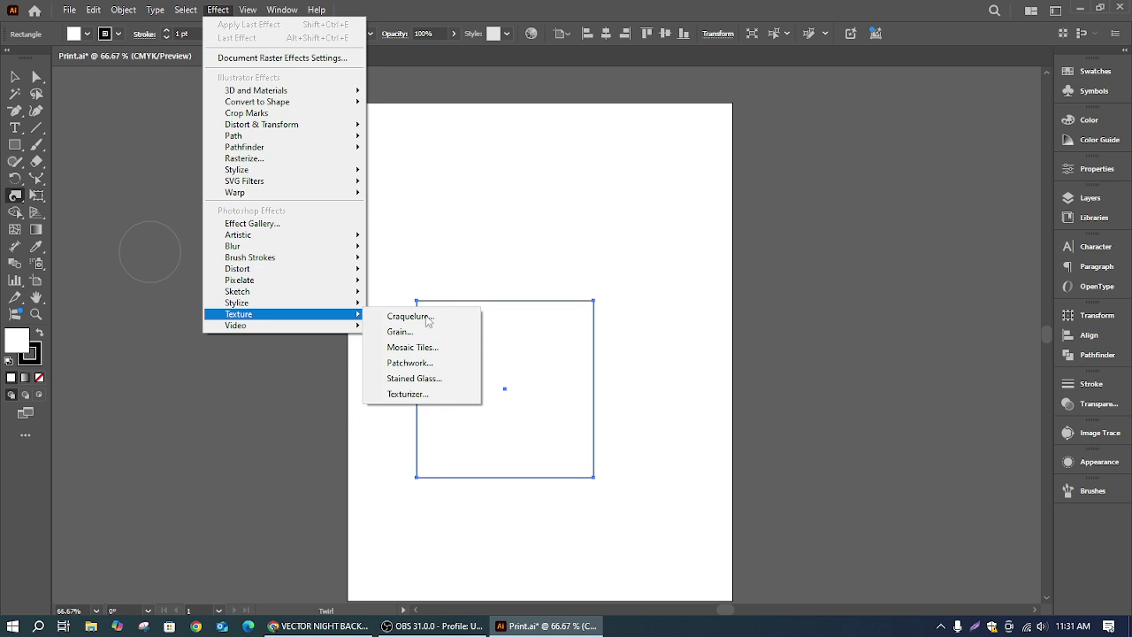
Step: Move the white square off the artboard's right side, reselect it there and bring it back to the artboard's middle
{"action": "left_click", "coordinate": [16, 78]}
{"action": "left_click_drag", "start_coordinate": [509, 347], "coordinate": [857, 296]}
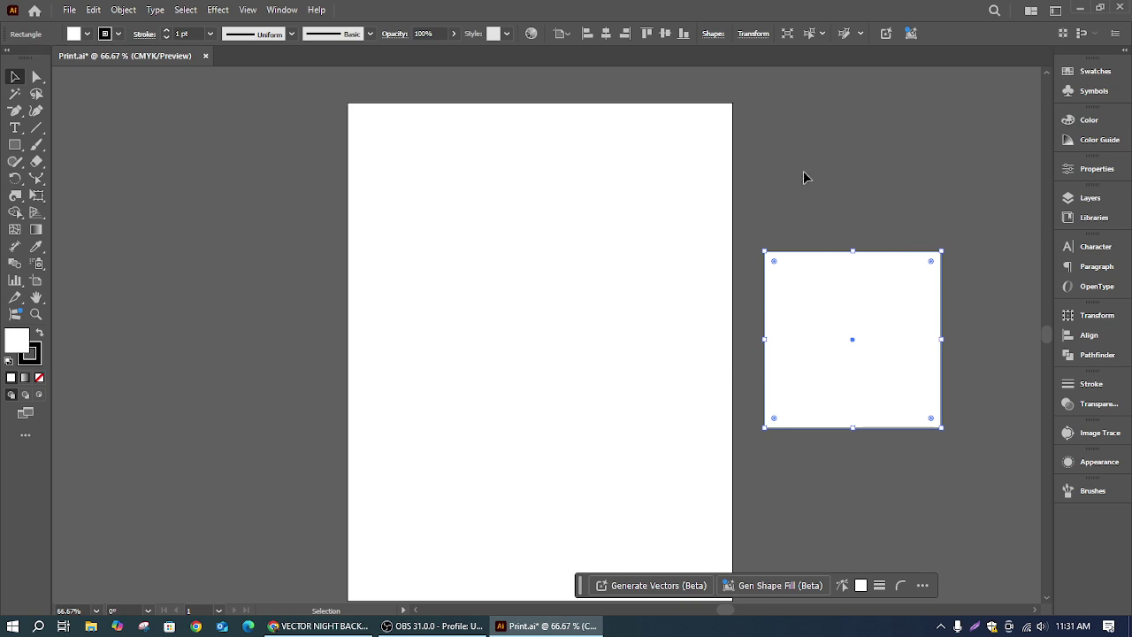
{"action": "left_click", "coordinate": [780, 208]}
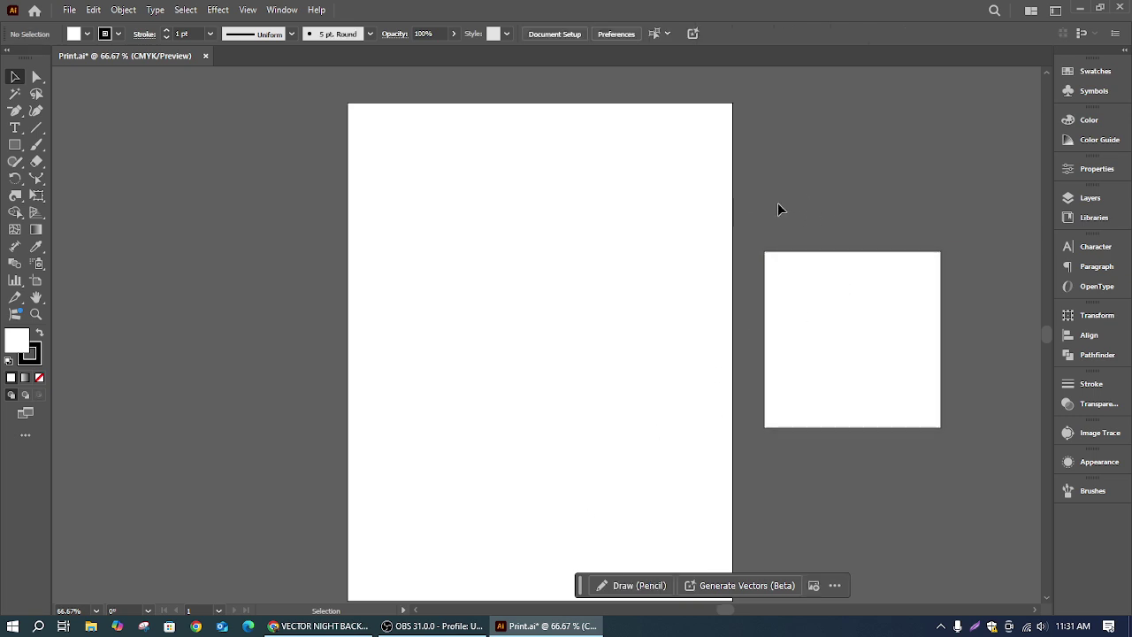
{"action": "left_click_drag", "start_coordinate": [773, 242], "coordinate": [950, 445]}
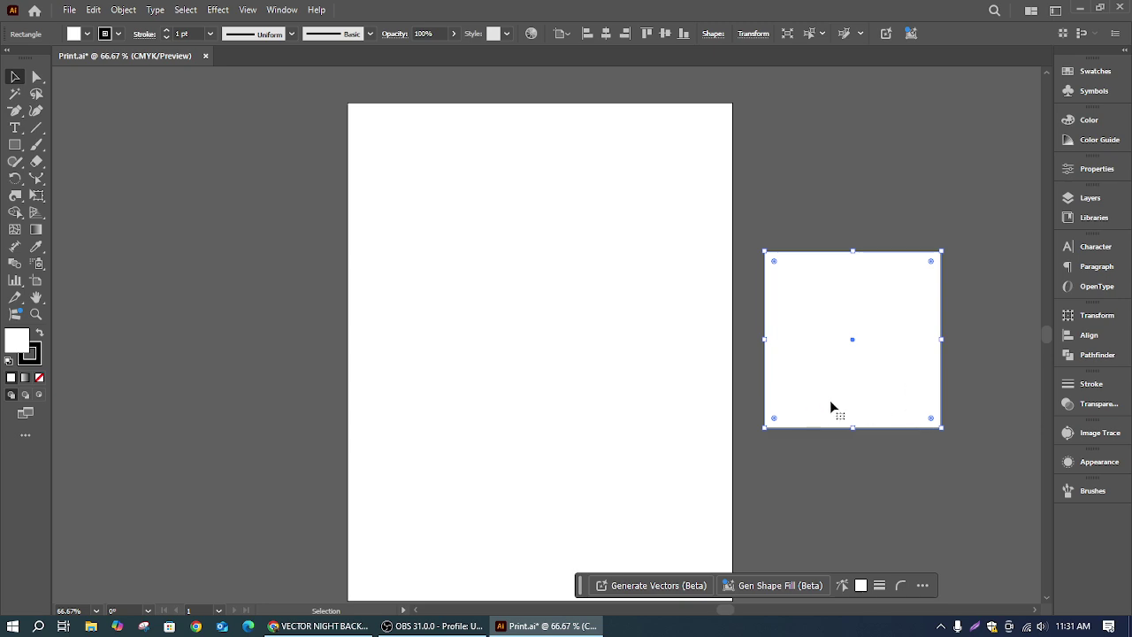
{"action": "left_click_drag", "start_coordinate": [854, 328], "coordinate": [543, 328]}
Step: Twirl all four corners of the square with the Twirl tool, winding the upper-left corner into a tight spiral
{"action": "left_click", "coordinate": [13, 196]}
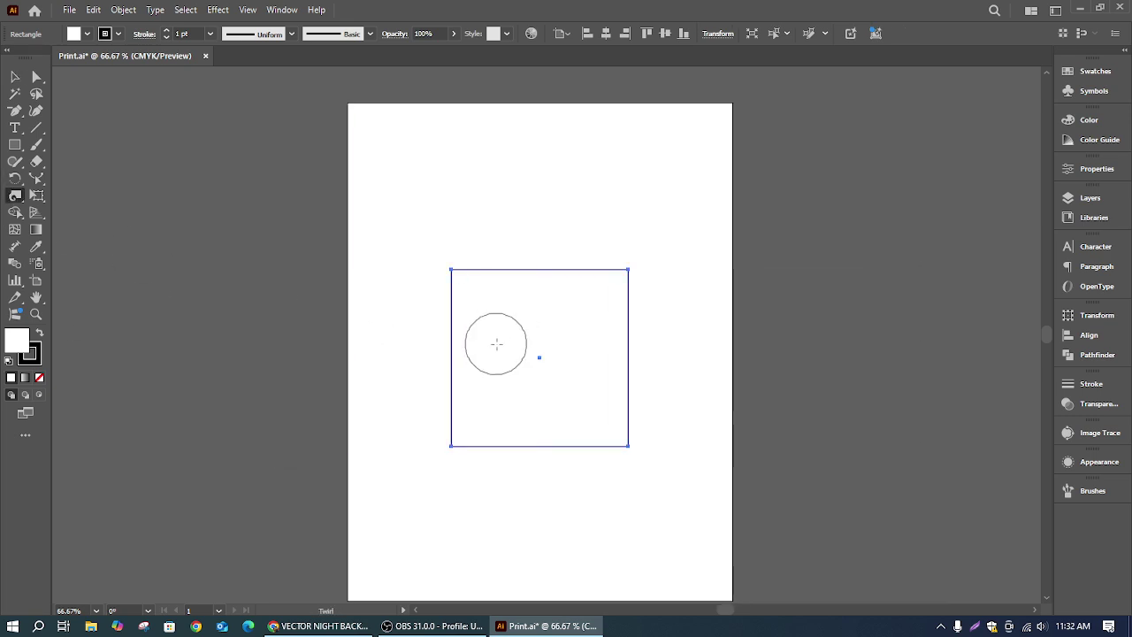
{"action": "left_click_drag", "start_coordinate": [452, 269], "coordinate": [456, 264]}
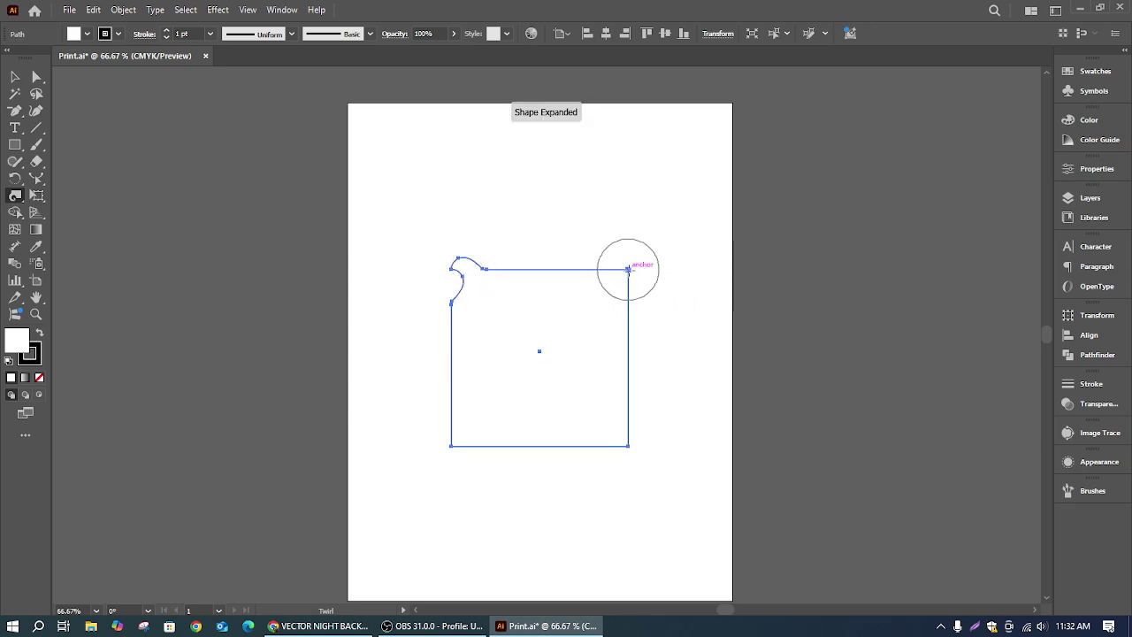
{"action": "left_click_drag", "start_coordinate": [628, 268], "coordinate": [629, 266]}
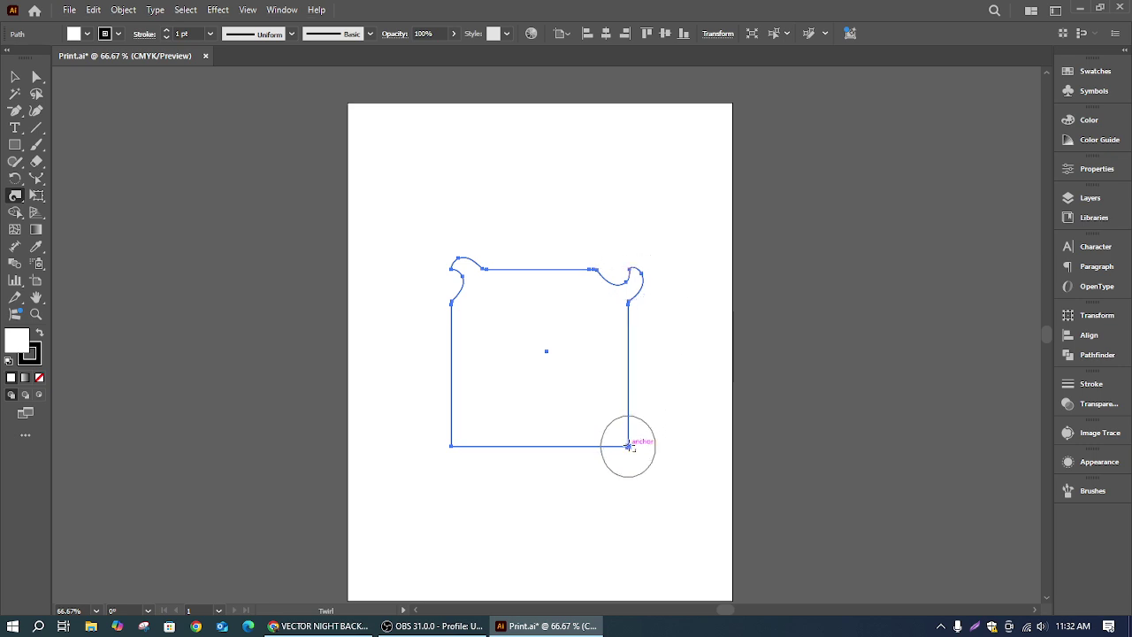
{"action": "left_click_drag", "start_coordinate": [628, 450], "coordinate": [626, 448]}
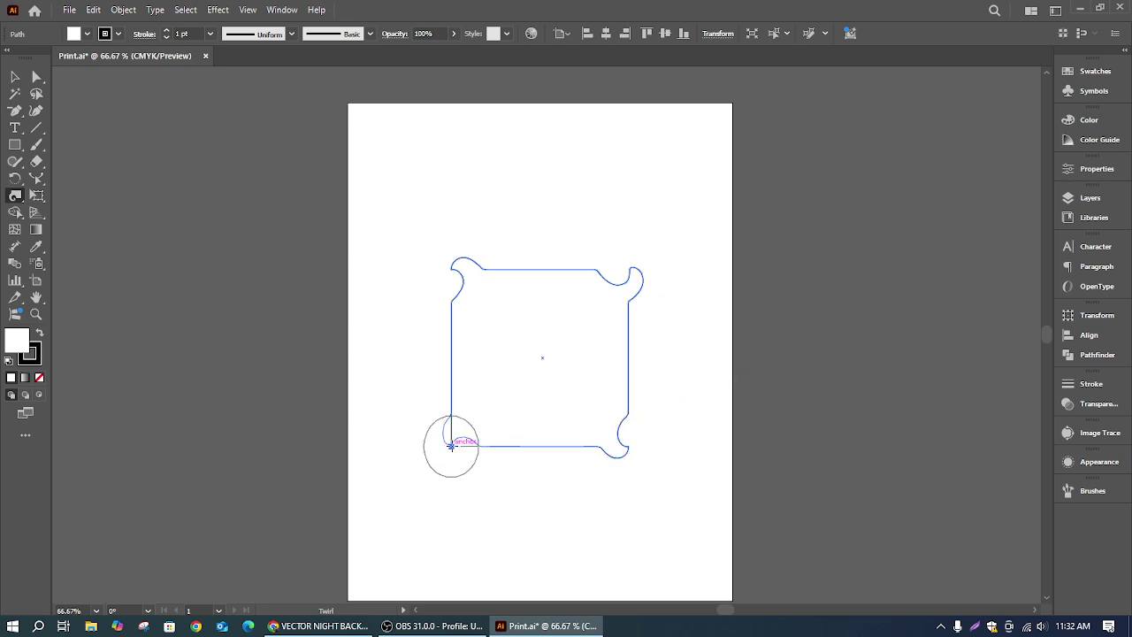
{"action": "left_click_drag", "start_coordinate": [451, 446], "coordinate": [451, 448]}
{"action": "left_click_drag", "start_coordinate": [439, 262], "coordinate": [452, 267]}
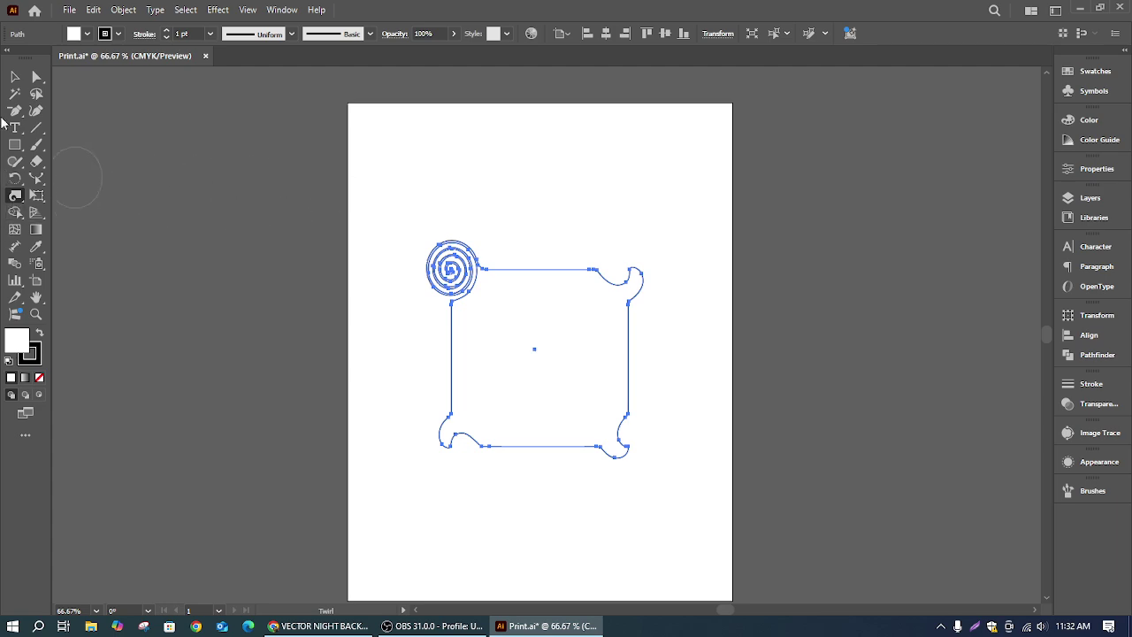
Step: Select the whole twirled square and delete it
{"action": "left_click", "coordinate": [14, 77]}
{"action": "left_click", "coordinate": [409, 220]}
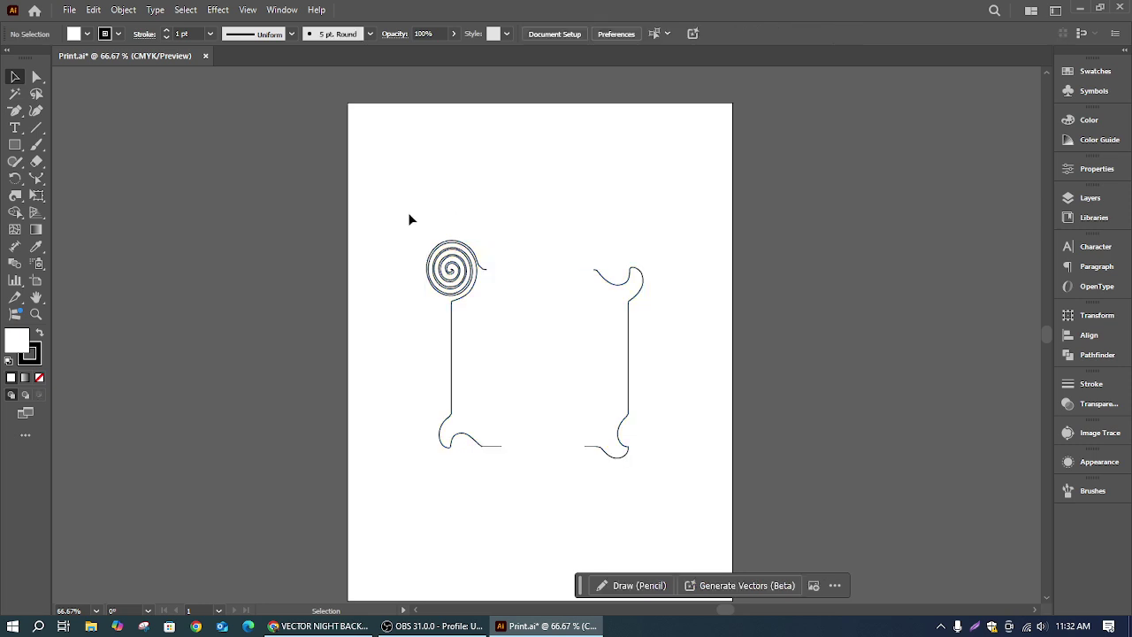
{"action": "left_click", "coordinate": [428, 263]}
{"action": "left_click", "coordinate": [570, 536]}
{"action": "mouse_move", "coordinate": [428, 194]}
{"action": "left_mouse_down"}
{"action": "mouse_move", "coordinate": [899, 548]}
{"action": "mouse_move", "coordinate": [744, 532]}
{"action": "left_mouse_up"}
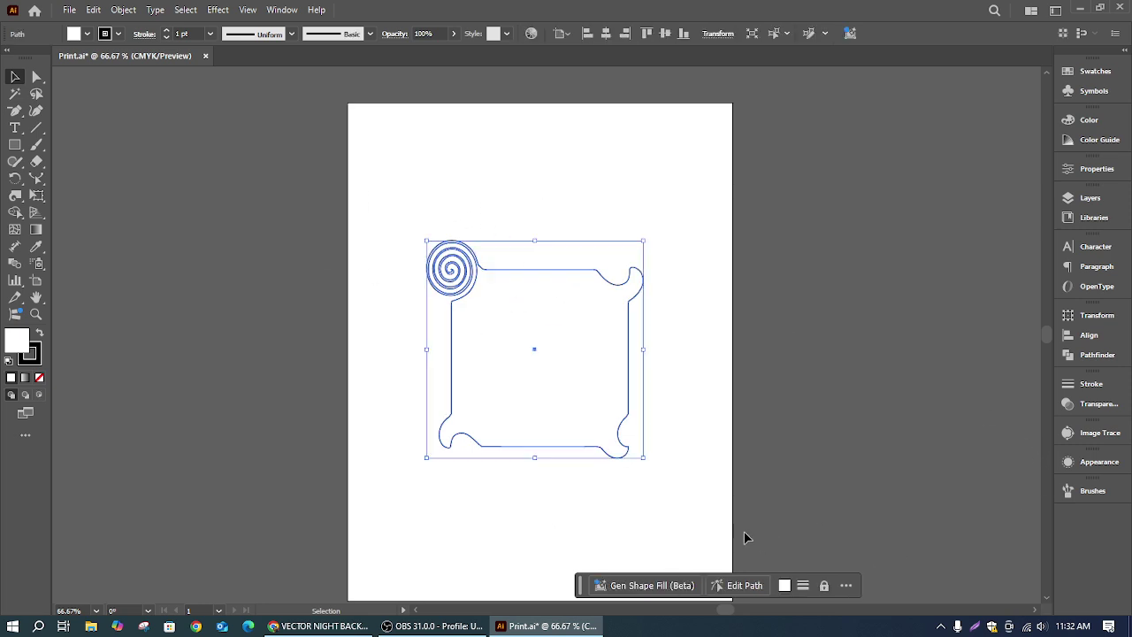
{"action": "key", "text": "Delete"}
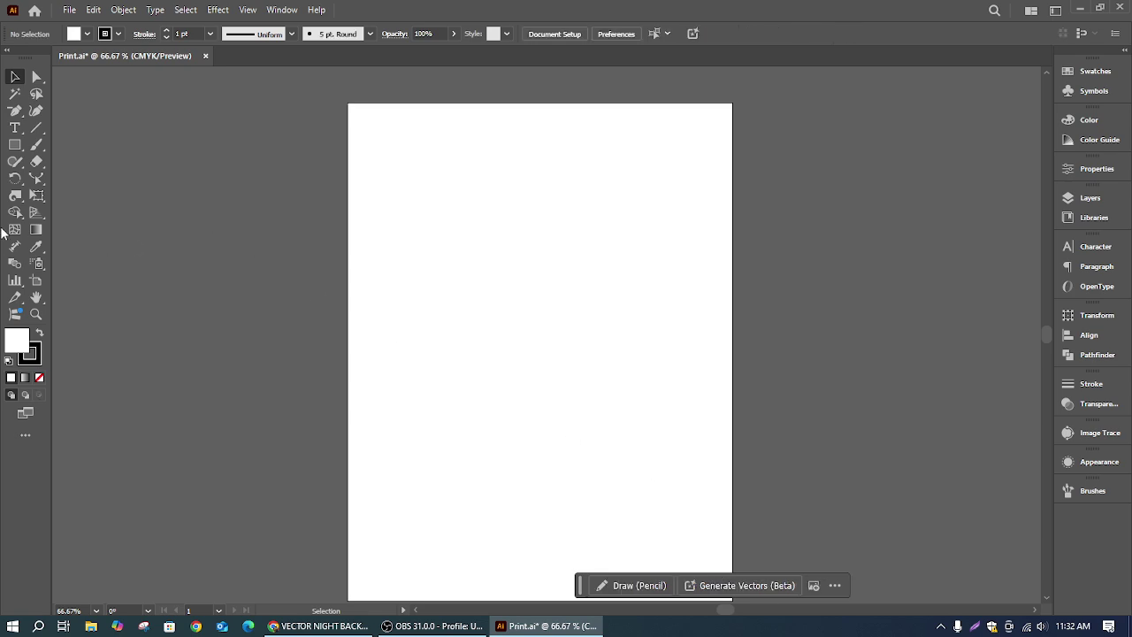
Step: Draw a wide white rectangle, slightly over half the artboard's width, across the artboard's middle
{"action": "left_click", "coordinate": [15, 195]}
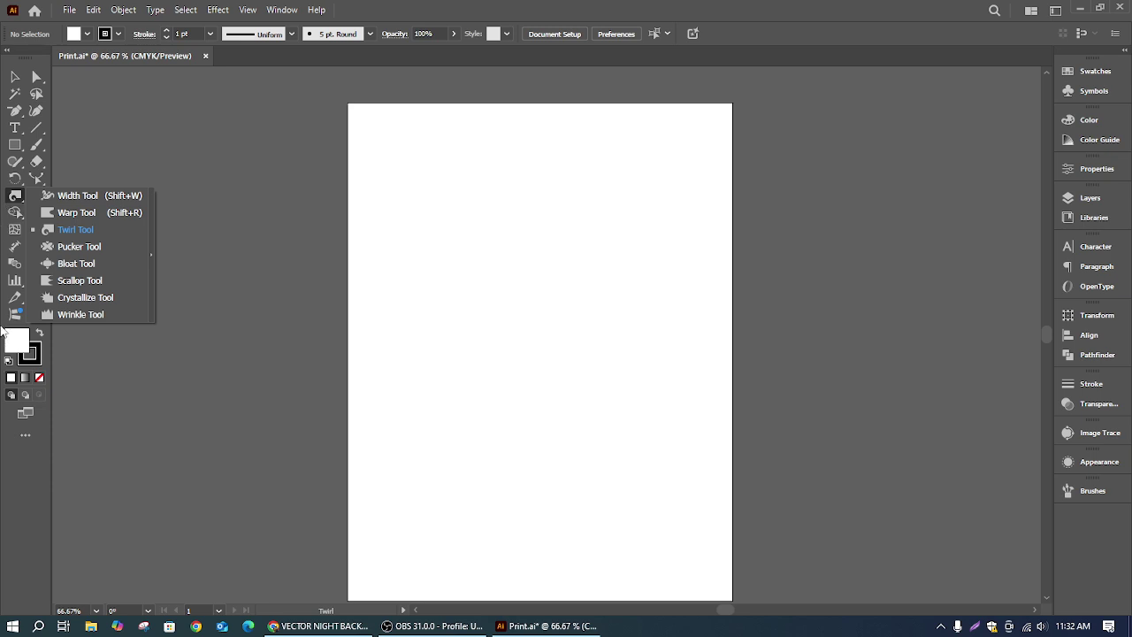
{"action": "left_click", "coordinate": [14, 145]}
{"action": "left_click_drag", "start_coordinate": [451, 299], "coordinate": [669, 404]}
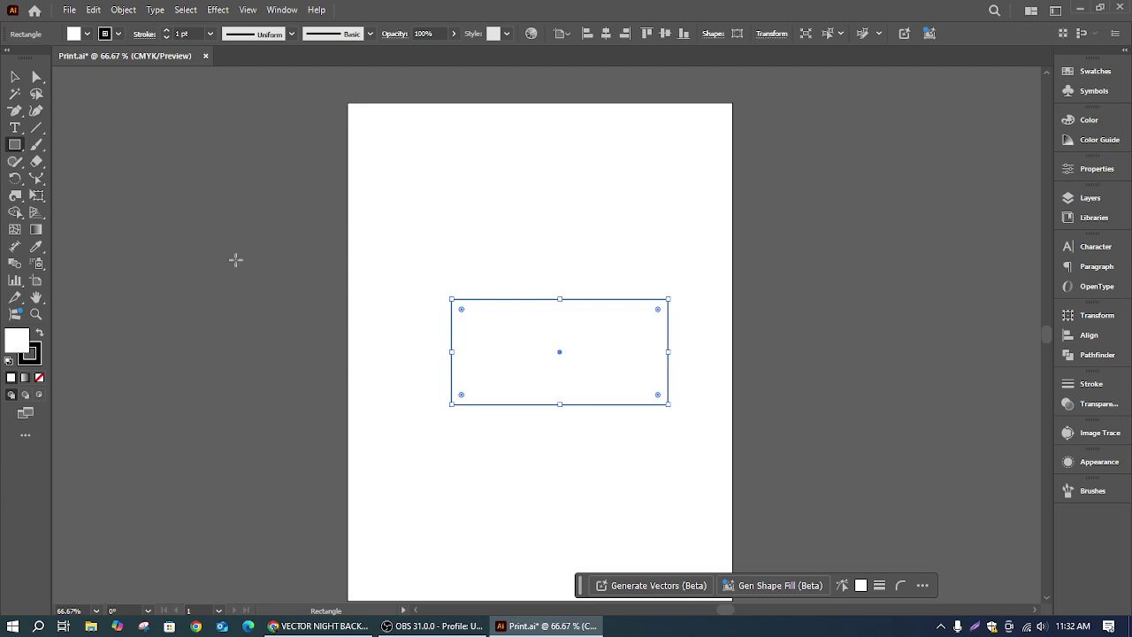
Step: Pucker the midpoints of the rectangle's four sides inward towards its centre with the Pucker tool
{"action": "left_click", "coordinate": [15, 197]}
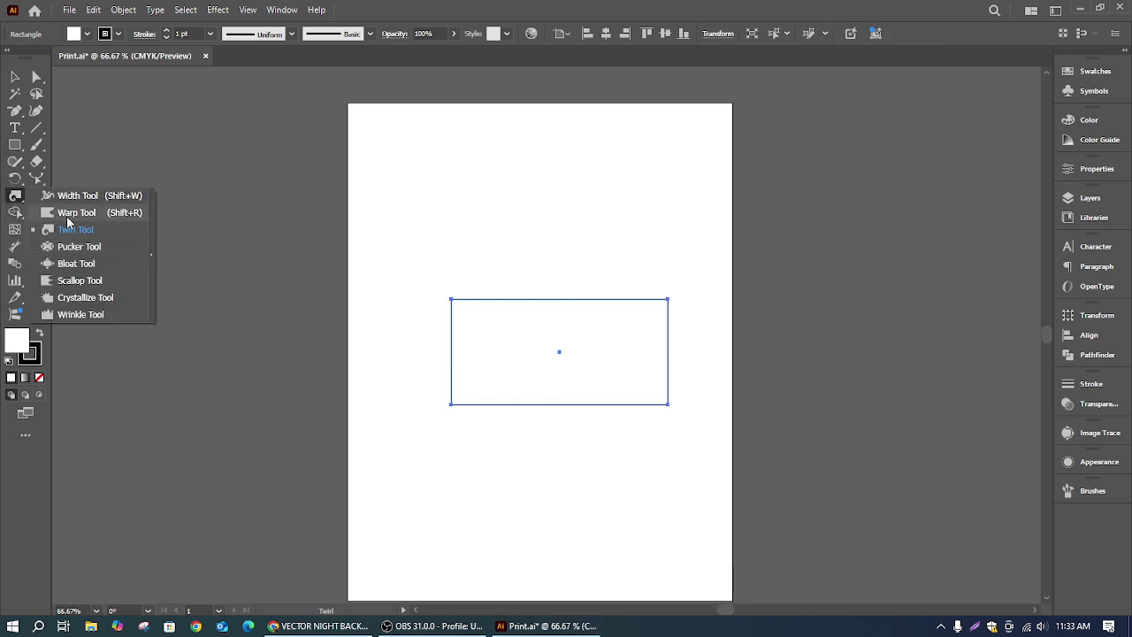
{"action": "left_click", "coordinate": [79, 247]}
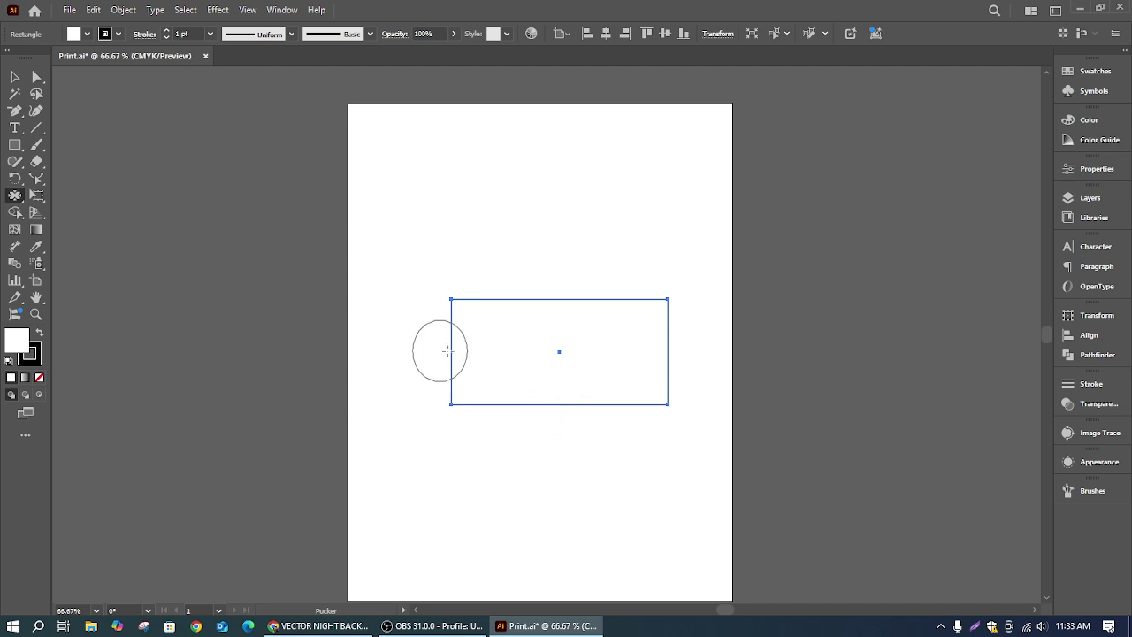
{"action": "left_click_drag", "start_coordinate": [440, 346], "coordinate": [501, 352]}
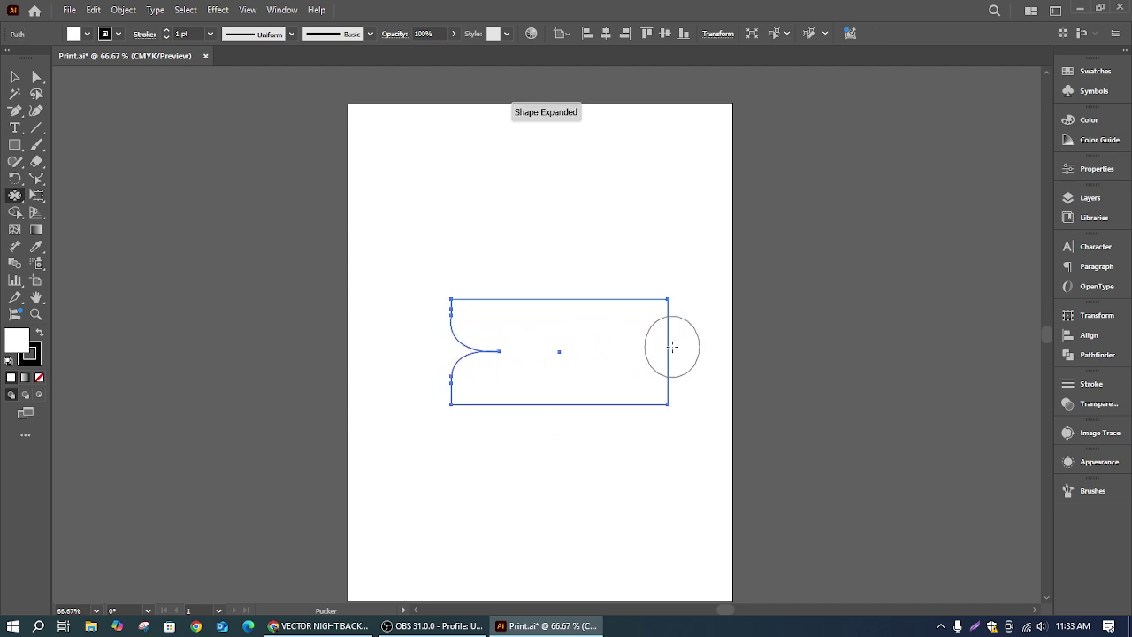
{"action": "mouse_move", "coordinate": [670, 349]}
{"action": "left_mouse_down"}
{"action": "mouse_move", "coordinate": [561, 339]}
{"action": "mouse_move", "coordinate": [521, 341]}
{"action": "mouse_move", "coordinate": [523, 354]}
{"action": "mouse_move", "coordinate": [545, 346]}
{"action": "mouse_move", "coordinate": [550, 299]}
{"action": "mouse_move", "coordinate": [551, 331]}
{"action": "left_mouse_up"}
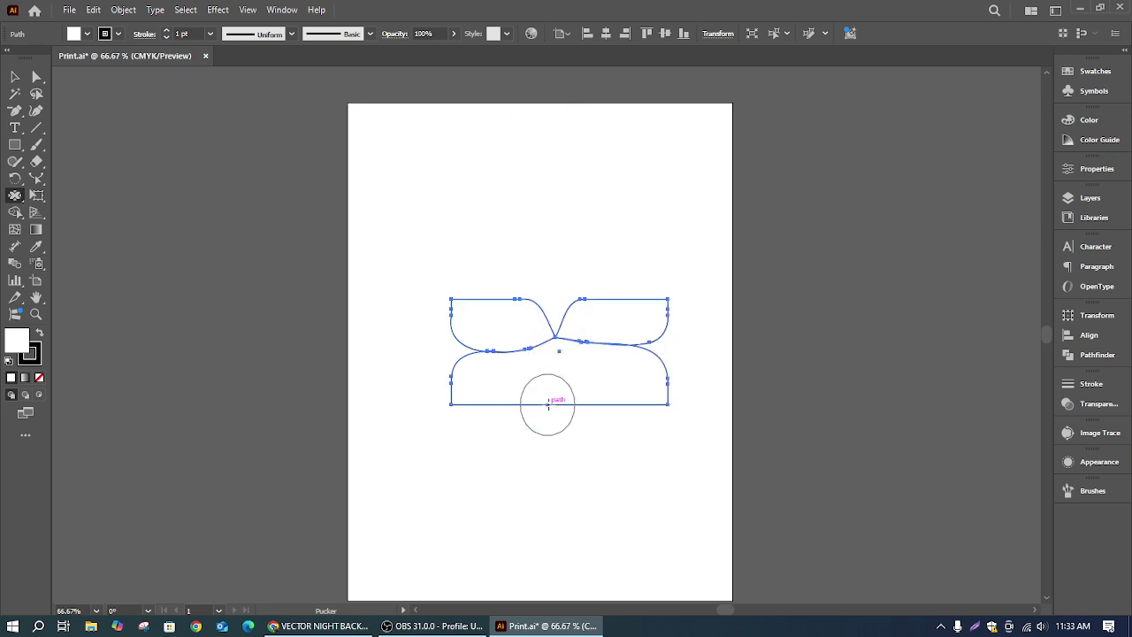
{"action": "left_click_drag", "start_coordinate": [554, 399], "coordinate": [556, 339]}
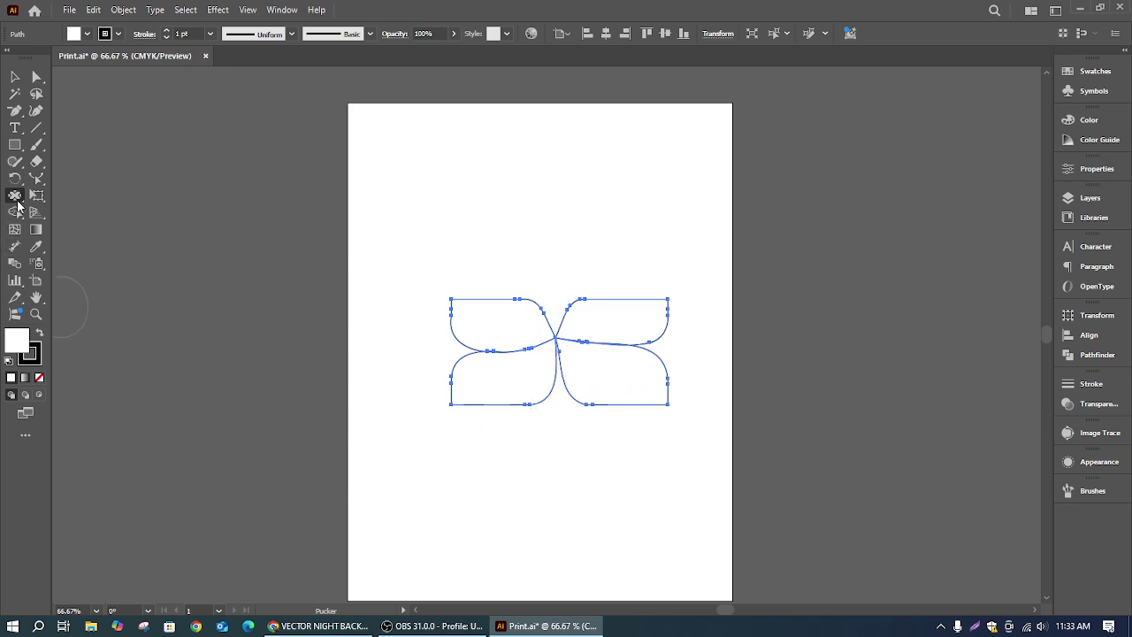
Step: Bulge the puckered shape's inner curves and outer edges with the Bloat tool
{"action": "left_click", "coordinate": [16, 200]}
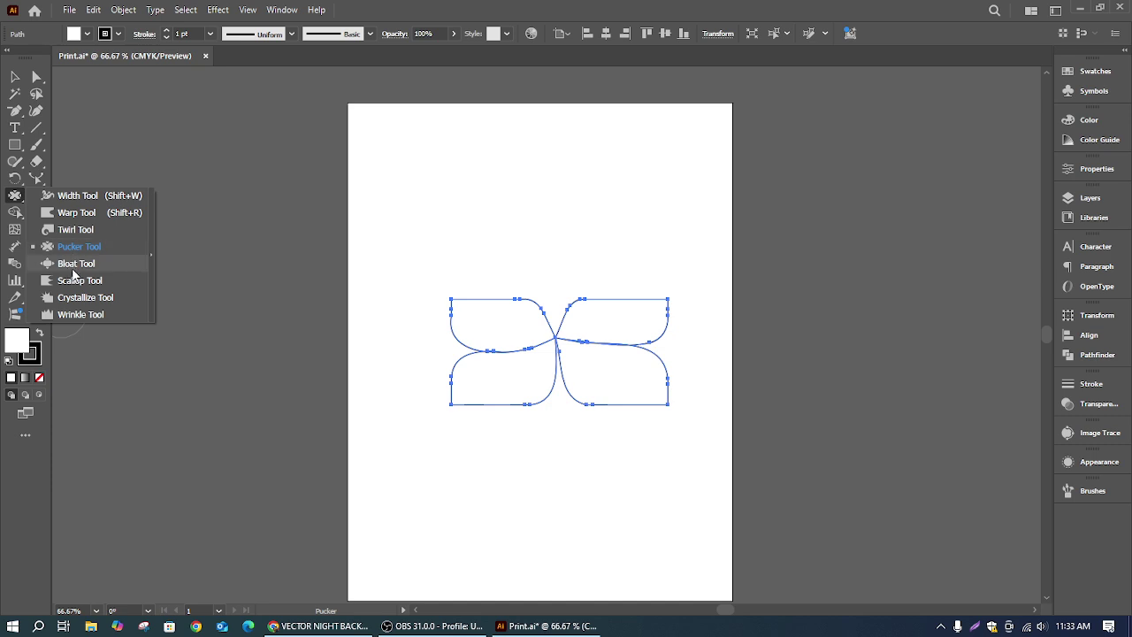
{"action": "left_click", "coordinate": [72, 269]}
{"action": "mouse_move", "coordinate": [498, 351]}
{"action": "left_mouse_down"}
{"action": "mouse_move", "coordinate": [384, 366]}
{"action": "mouse_move", "coordinate": [449, 336]}
{"action": "mouse_move", "coordinate": [470, 374]}
{"action": "mouse_move", "coordinate": [571, 341]}
{"action": "mouse_move", "coordinate": [690, 351]}
{"action": "mouse_move", "coordinate": [490, 393]}
{"action": "left_mouse_up"}
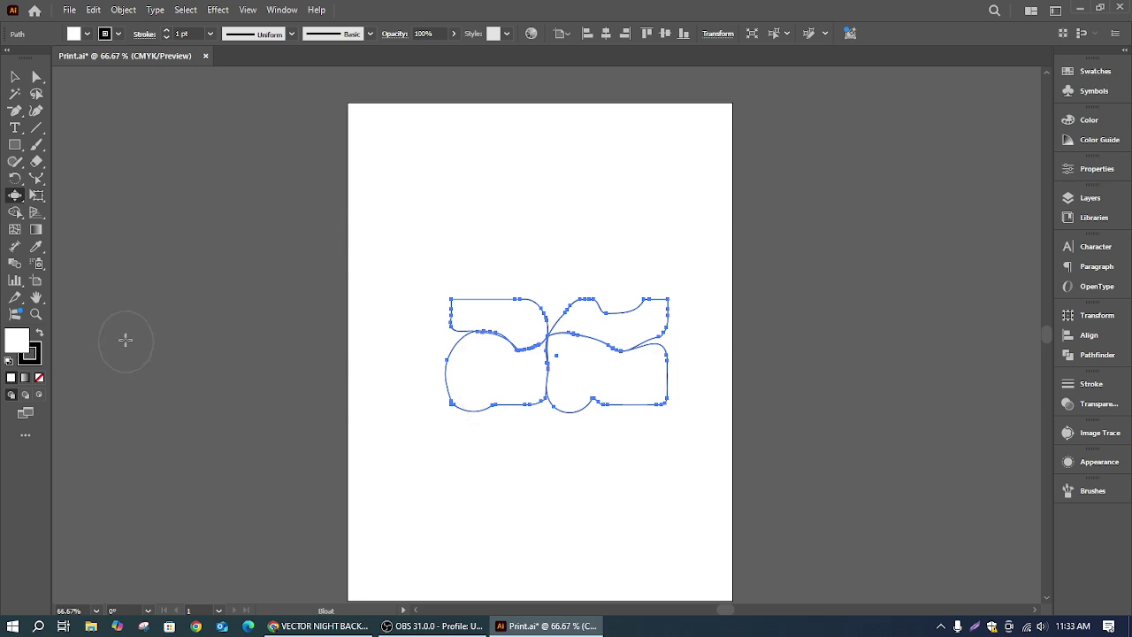
Step: Roughen the shape's lower edge and right-hand inner curves into spikes with the Scallop tool
{"action": "left_click", "coordinate": [15, 194]}
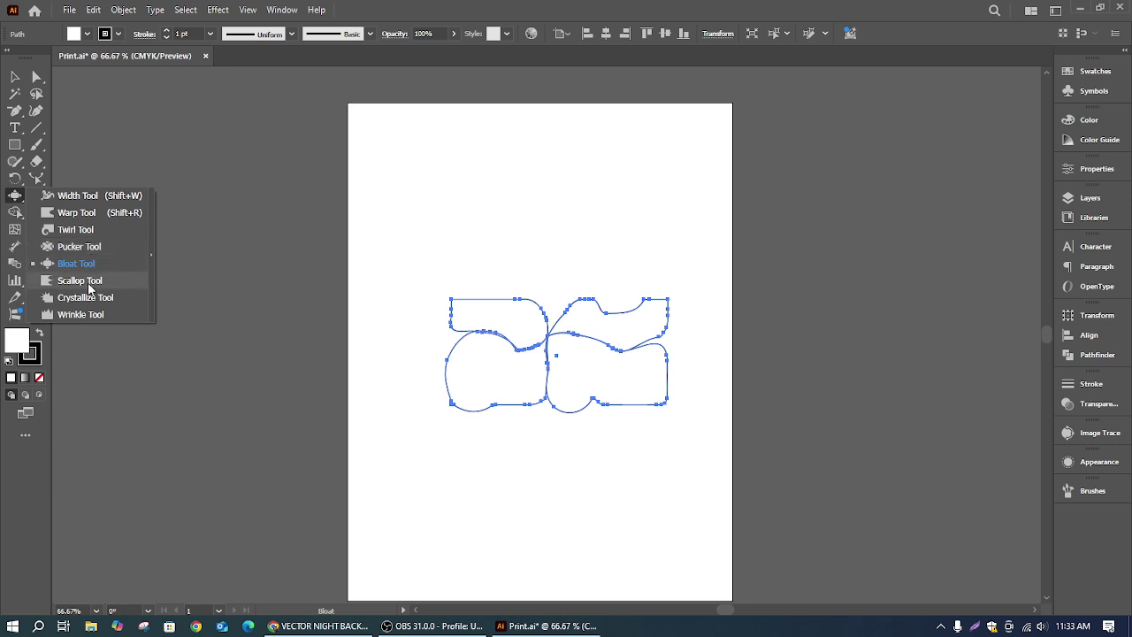
{"action": "left_click", "coordinate": [80, 280]}
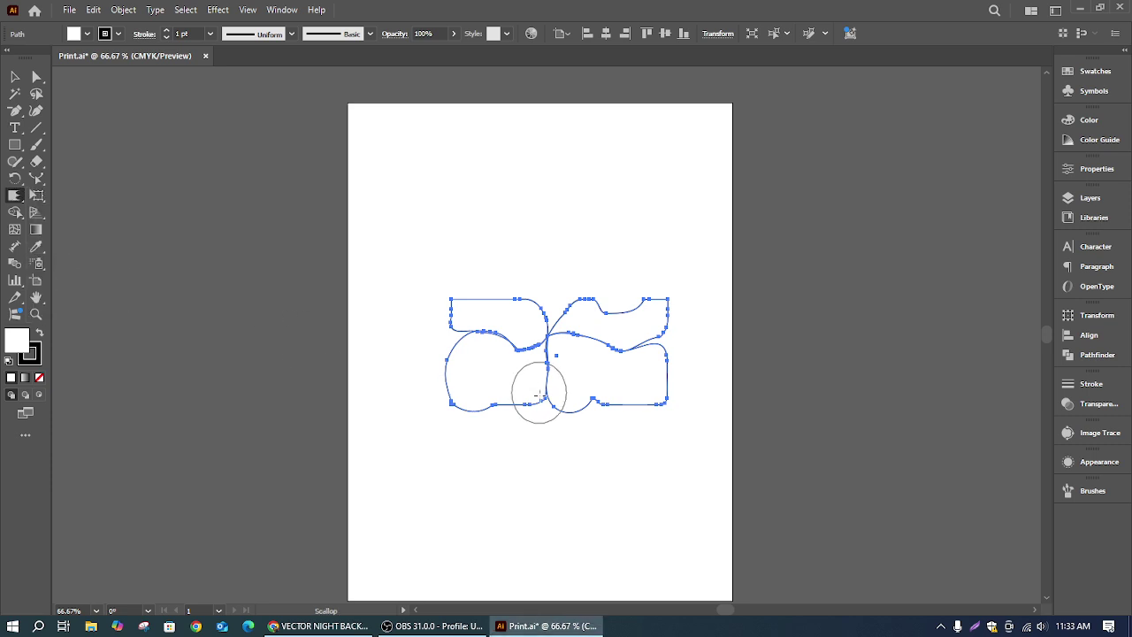
{"action": "mouse_move", "coordinate": [536, 394]}
{"action": "left_mouse_down"}
{"action": "mouse_move", "coordinate": [460, 430]}
{"action": "mouse_move", "coordinate": [584, 356]}
{"action": "mouse_move", "coordinate": [636, 382]}
{"action": "left_mouse_up"}
Step: Draw a small white square in the artboard's upper-left area and scallop all of its edges
{"action": "left_click", "coordinate": [15, 144]}
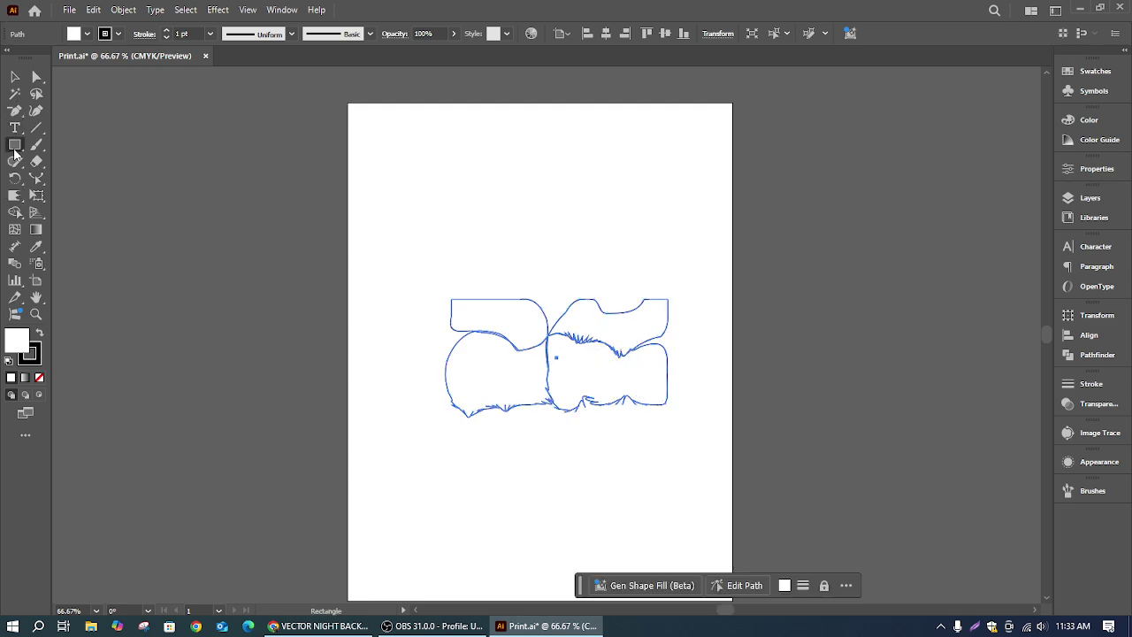
{"action": "mouse_move", "coordinate": [445, 173]}
{"action": "left_mouse_down"}
{"action": "mouse_move", "coordinate": [531, 210]}
{"action": "mouse_move", "coordinate": [513, 195]}
{"action": "mouse_move", "coordinate": [498, 224]}
{"action": "left_mouse_up"}
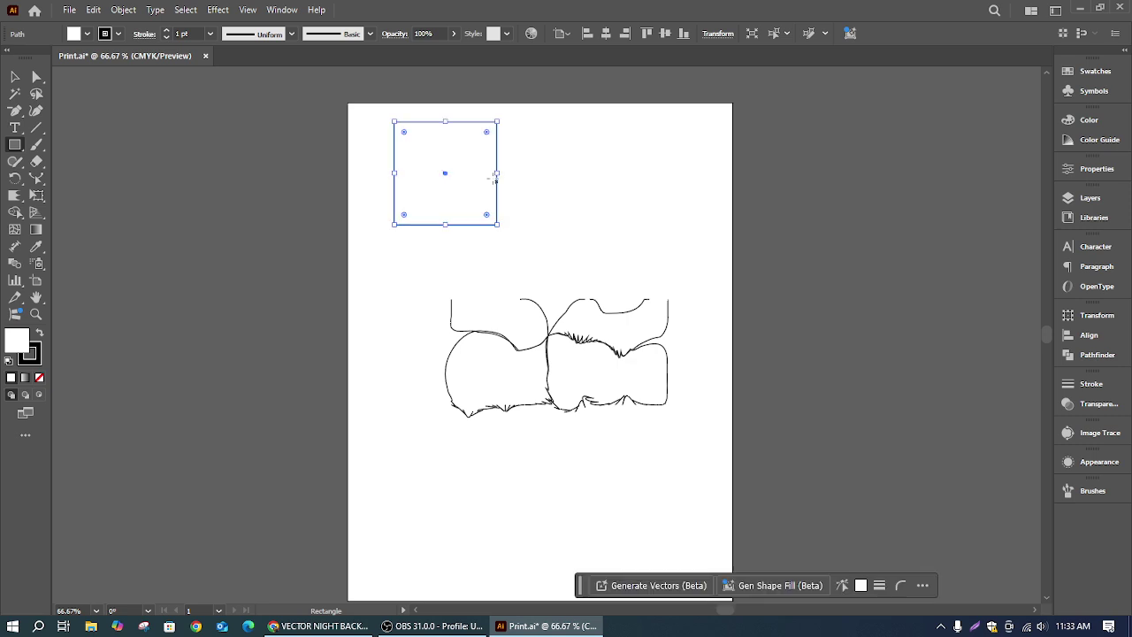
{"action": "left_click", "coordinate": [14, 194]}
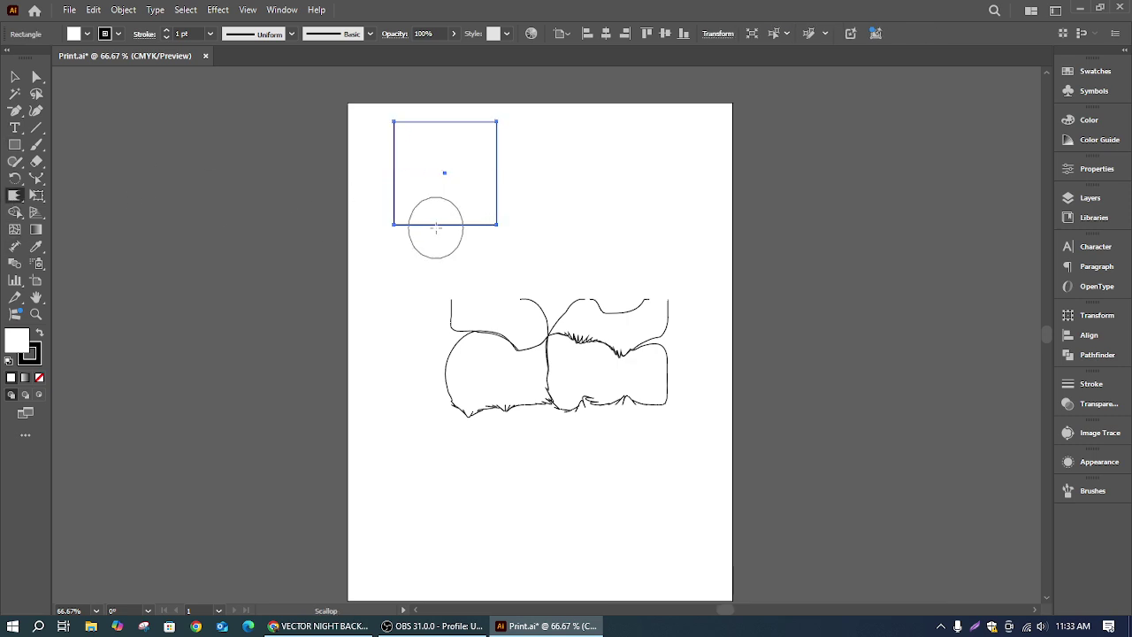
{"action": "mouse_move", "coordinate": [430, 240]}
{"action": "left_mouse_down"}
{"action": "mouse_move", "coordinate": [437, 195]}
{"action": "mouse_move", "coordinate": [450, 189]}
{"action": "mouse_move", "coordinate": [488, 219]}
{"action": "mouse_move", "coordinate": [497, 177]}
{"action": "mouse_move", "coordinate": [474, 122]}
{"action": "mouse_move", "coordinate": [416, 119]}
{"action": "mouse_move", "coordinate": [397, 132]}
{"action": "mouse_move", "coordinate": [404, 172]}
{"action": "mouse_move", "coordinate": [394, 142]}
{"action": "mouse_move", "coordinate": [414, 199]}
{"action": "mouse_move", "coordinate": [444, 180]}
{"action": "left_mouse_up"}
Step: Enlarge the scalloped square, move it off the artboard's left side, and bring it back above the distorted rectangle
{"action": "left_click", "coordinate": [14, 77]}
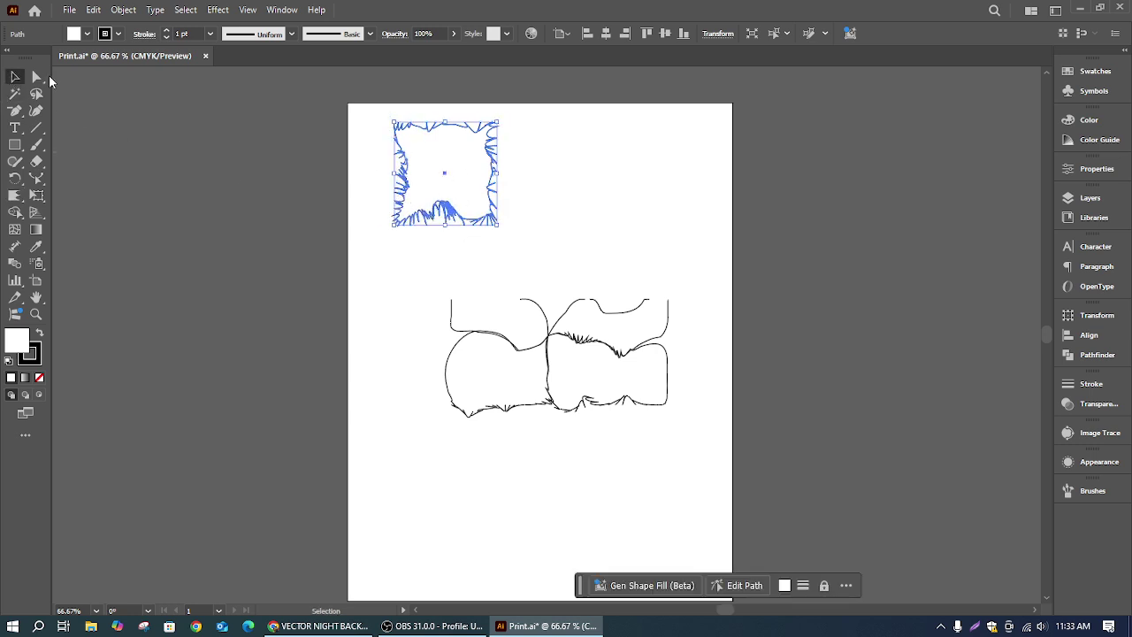
{"action": "left_click", "coordinate": [650, 179]}
{"action": "left_click_drag", "start_coordinate": [373, 116], "coordinate": [309, 386]}
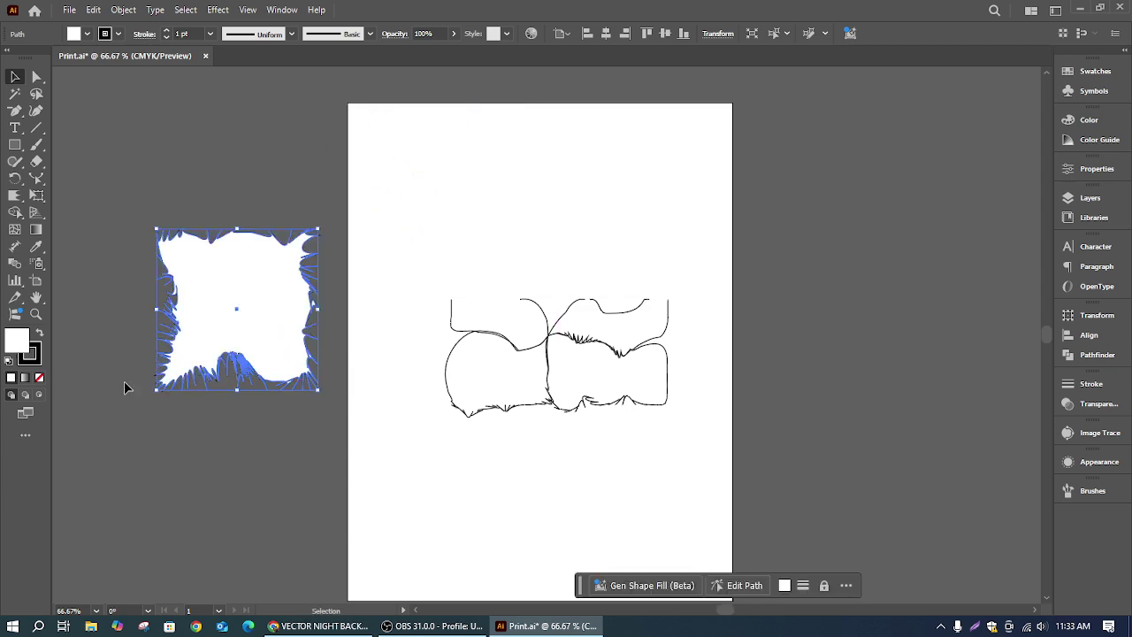
{"action": "left_click", "coordinate": [218, 192]}
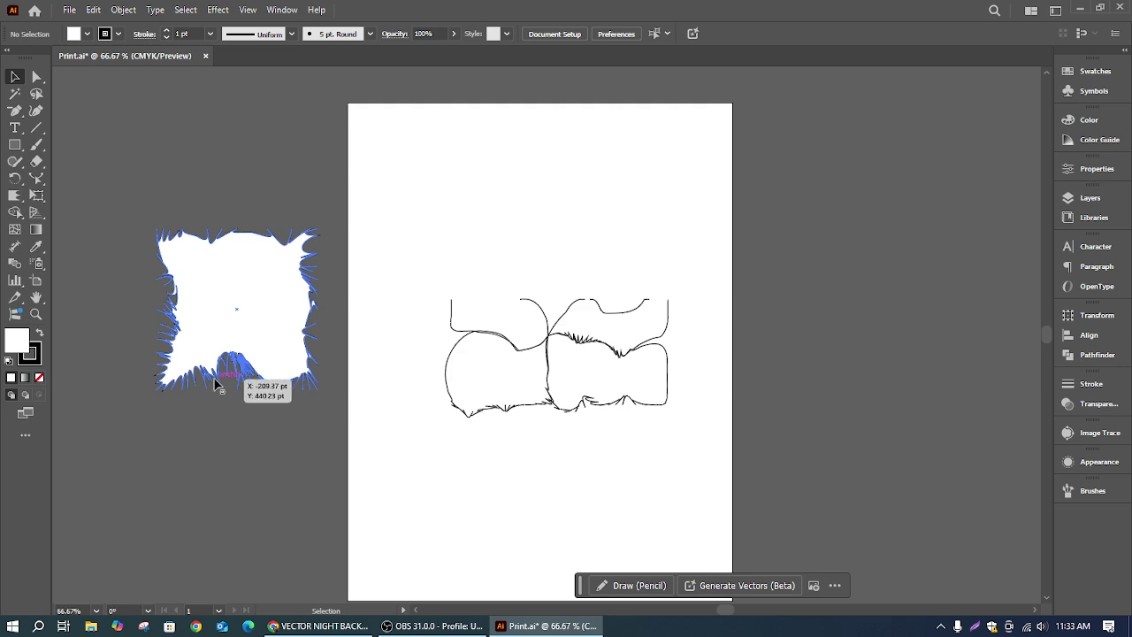
{"action": "left_click_drag", "start_coordinate": [237, 324], "coordinate": [561, 223]}
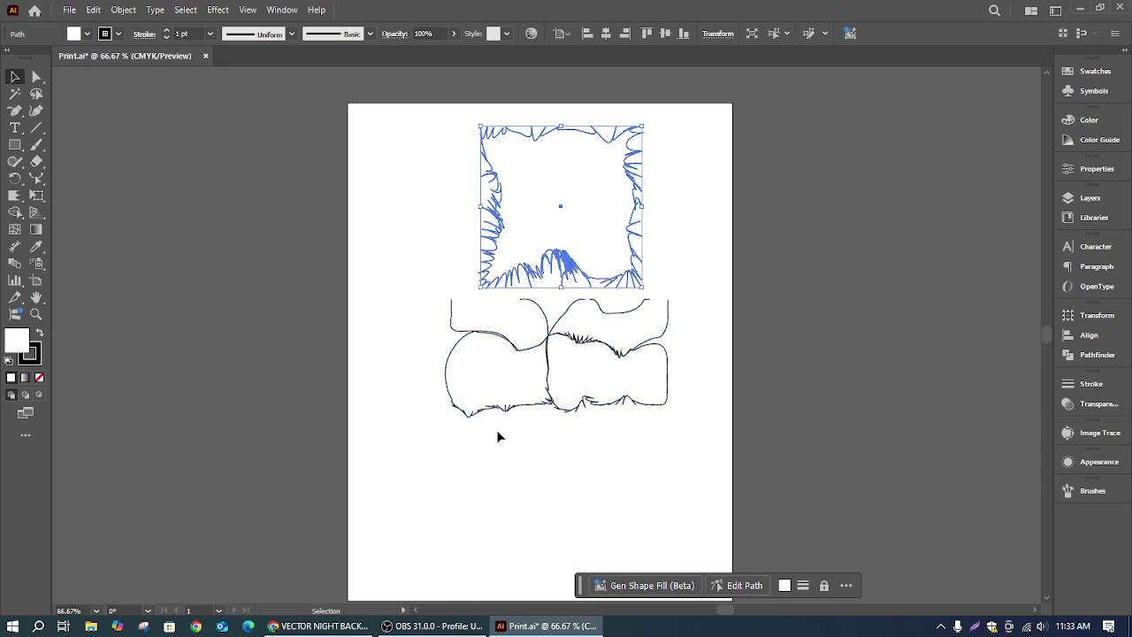
Step: Select both distorted shapes on the artboard and delete them
{"action": "left_click", "coordinate": [385, 234]}
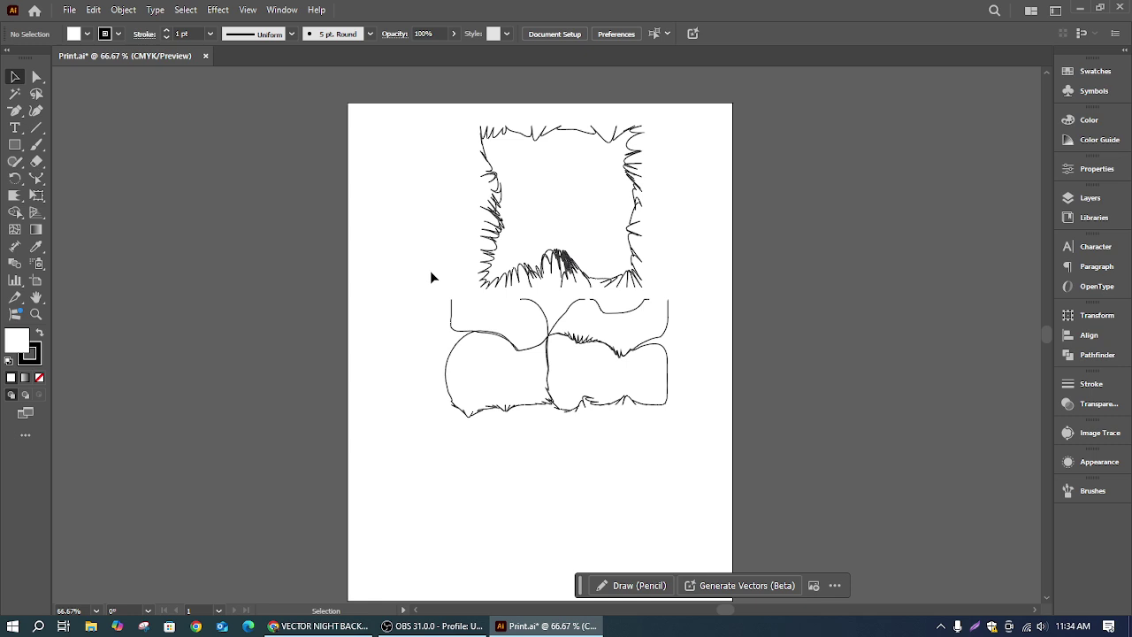
{"action": "mouse_move", "coordinate": [442, 119]}
{"action": "left_mouse_down"}
{"action": "mouse_move", "coordinate": [448, 174]}
{"action": "mouse_move", "coordinate": [737, 460]}
{"action": "left_mouse_up"}
{"action": "key", "text": "Delete"}
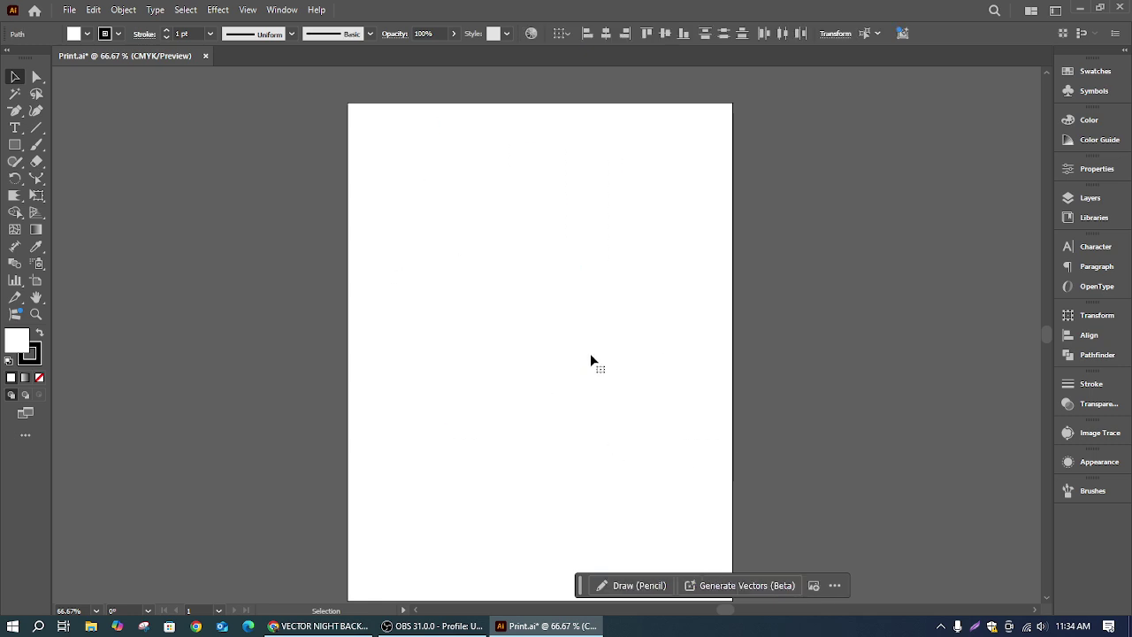
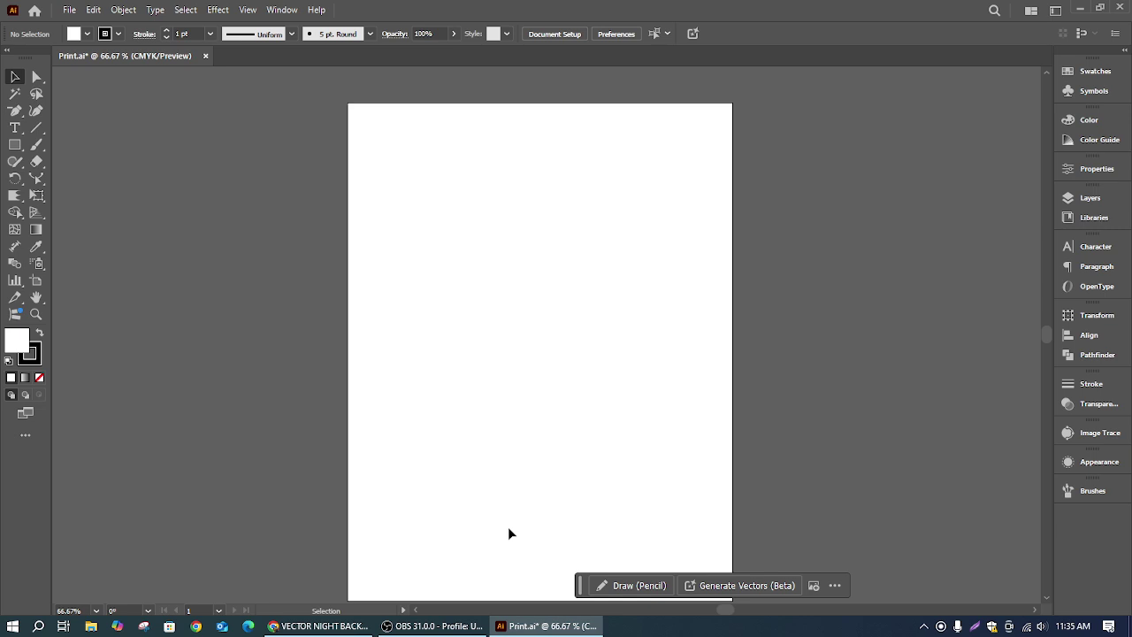
Step: Switch to Chrome to look at the vector night background reference images and return to Illustrator
{"action": "left_click", "coordinate": [306, 628]}
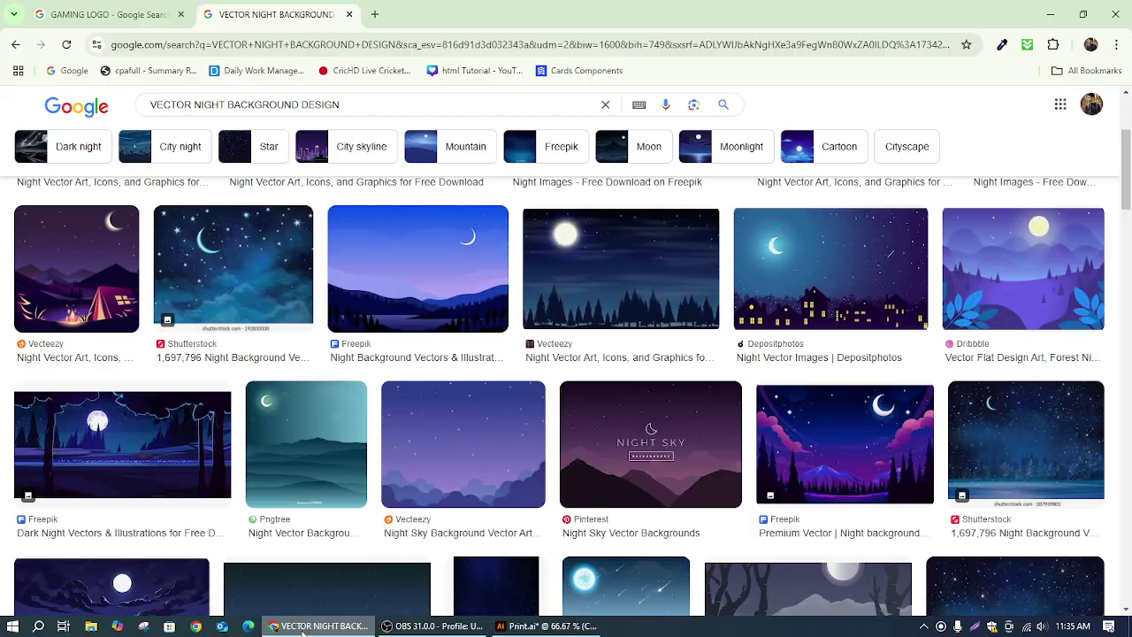
{"action": "left_click", "coordinate": [1051, 15]}
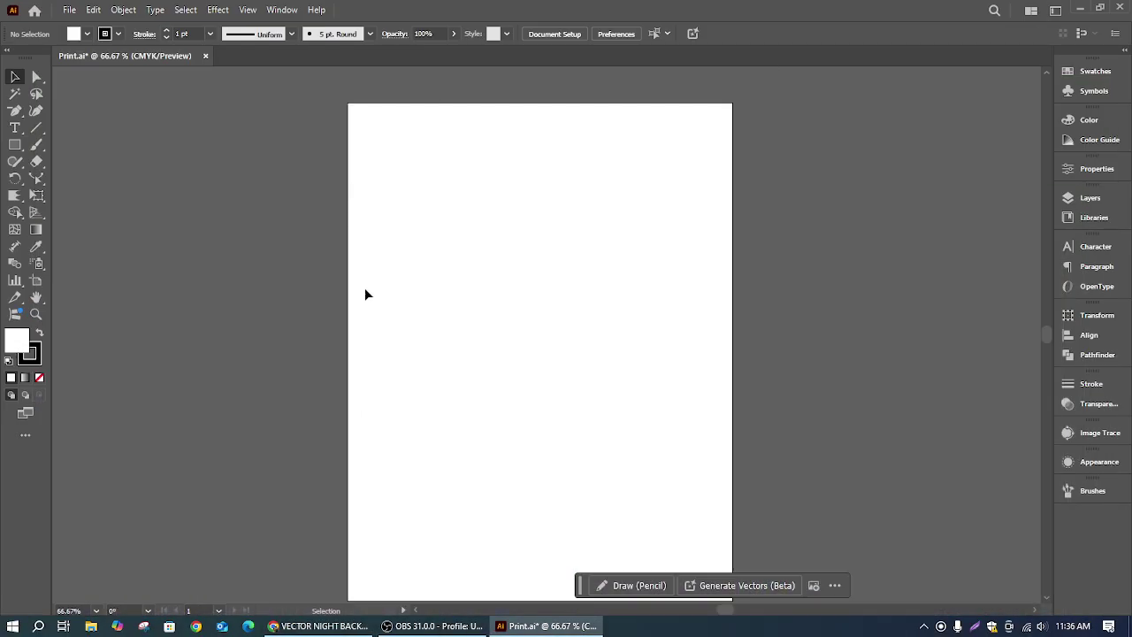
{"action": "left_click", "coordinate": [439, 627]}
{"action": "left_click", "coordinate": [439, 626]}
Step: Show the set of distortion tools grouped with the Scallop tool
{"action": "left_click_drag", "start_coordinate": [14, 194], "coordinate": [80, 281]}
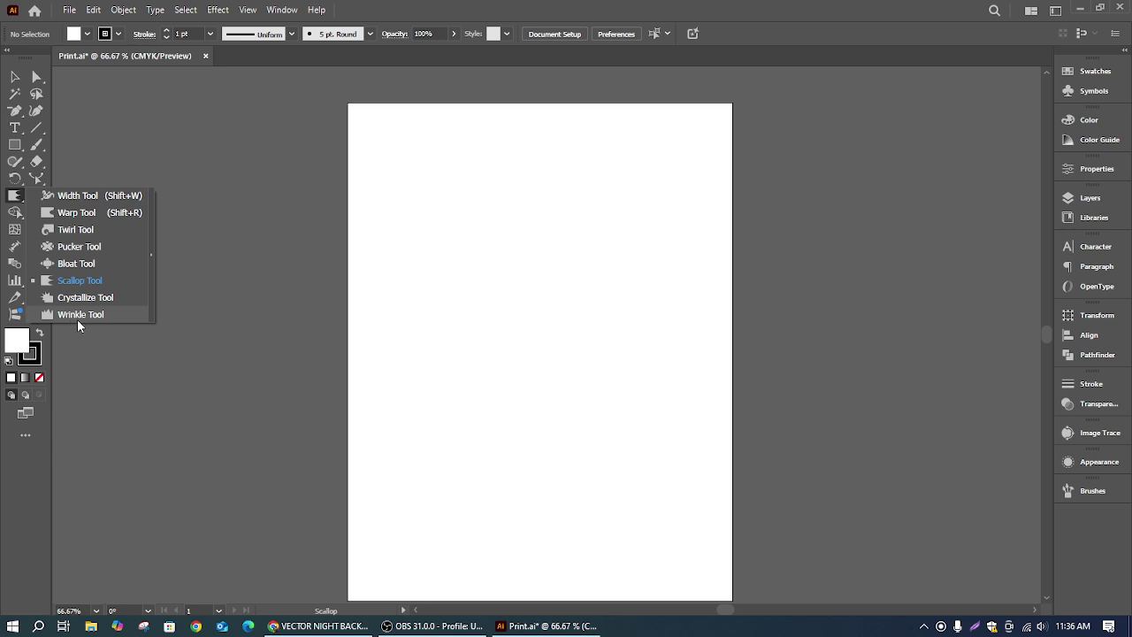
{"action": "left_click", "coordinate": [15, 199]}
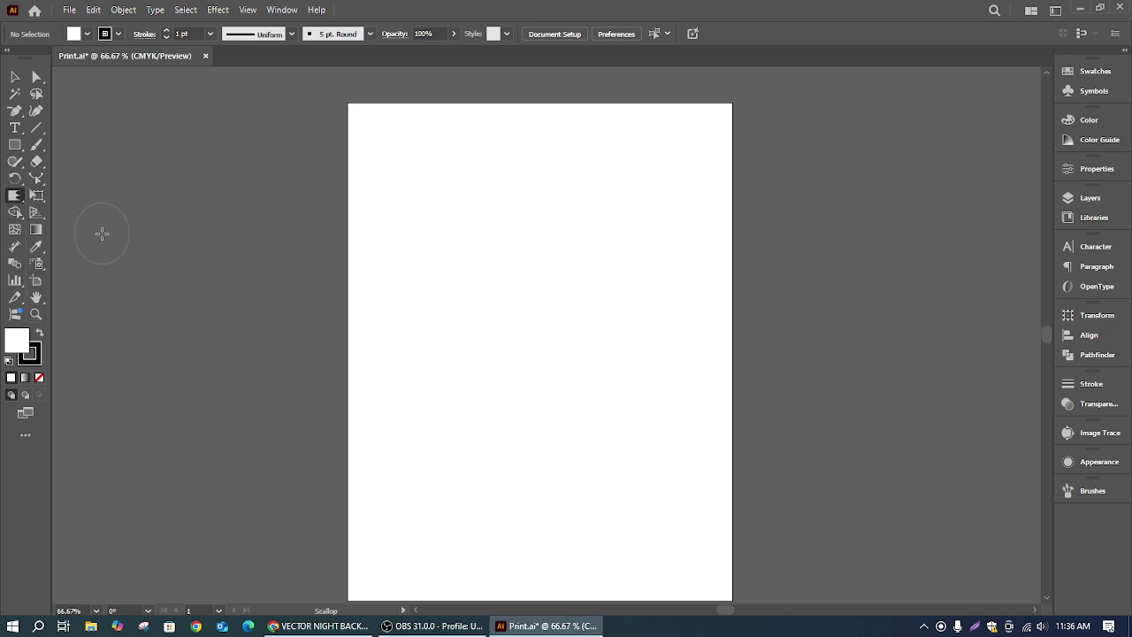
{"action": "left_click", "coordinate": [69, 9]}
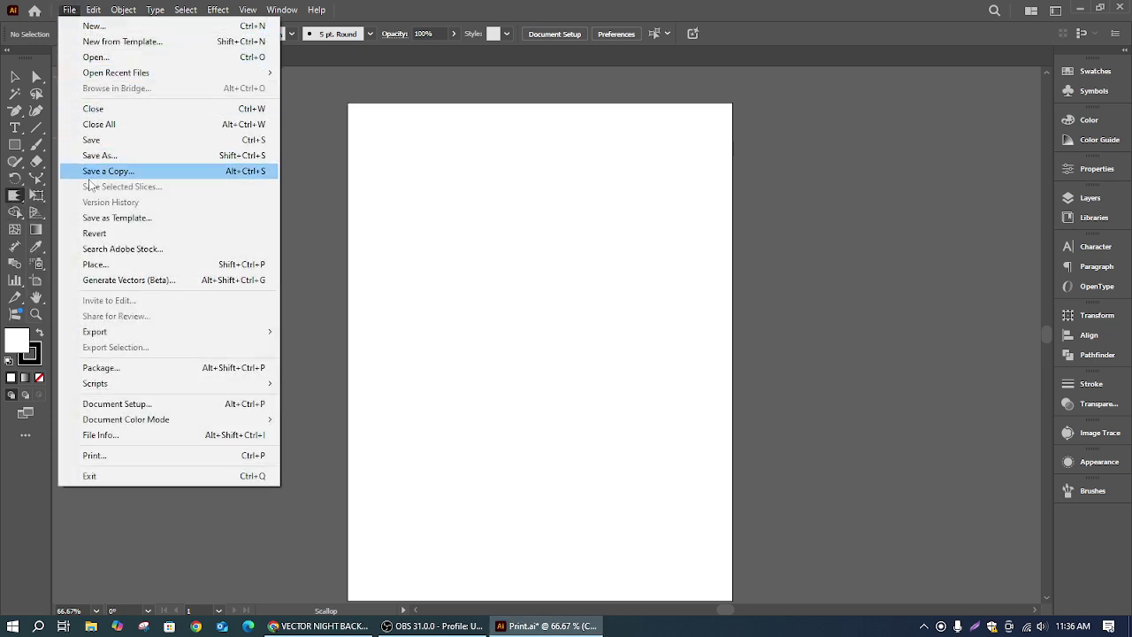
{"action": "mouse_move", "coordinate": [126, 419]}
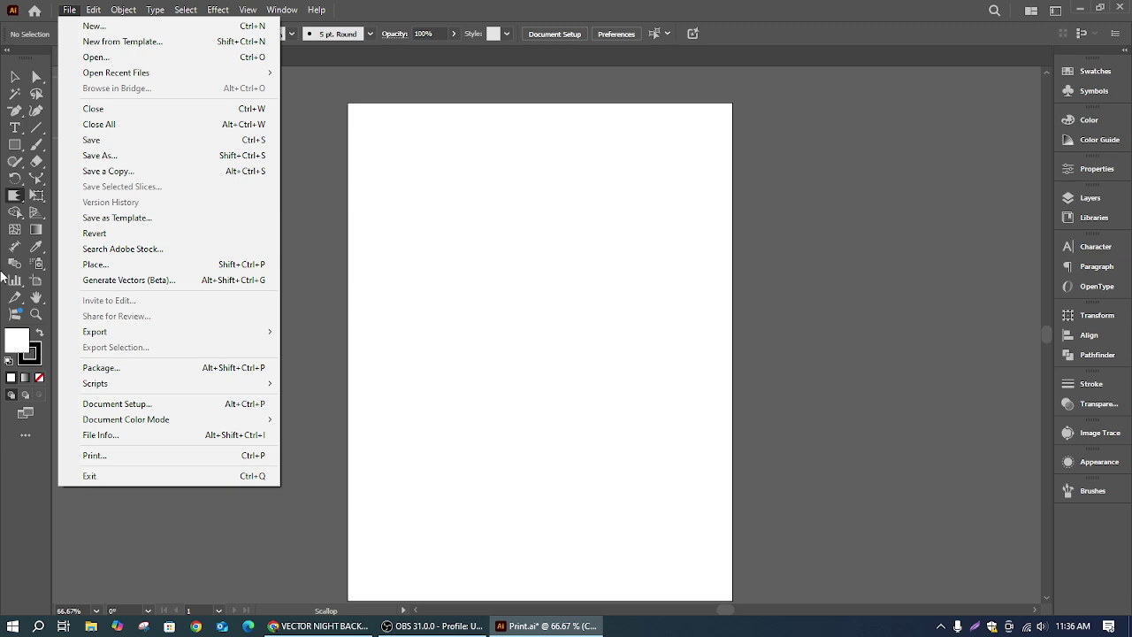
{"action": "left_click", "coordinate": [298, 42]}
{"action": "left_click", "coordinate": [99, 10]}
{"action": "left_click", "coordinate": [95, 10]}
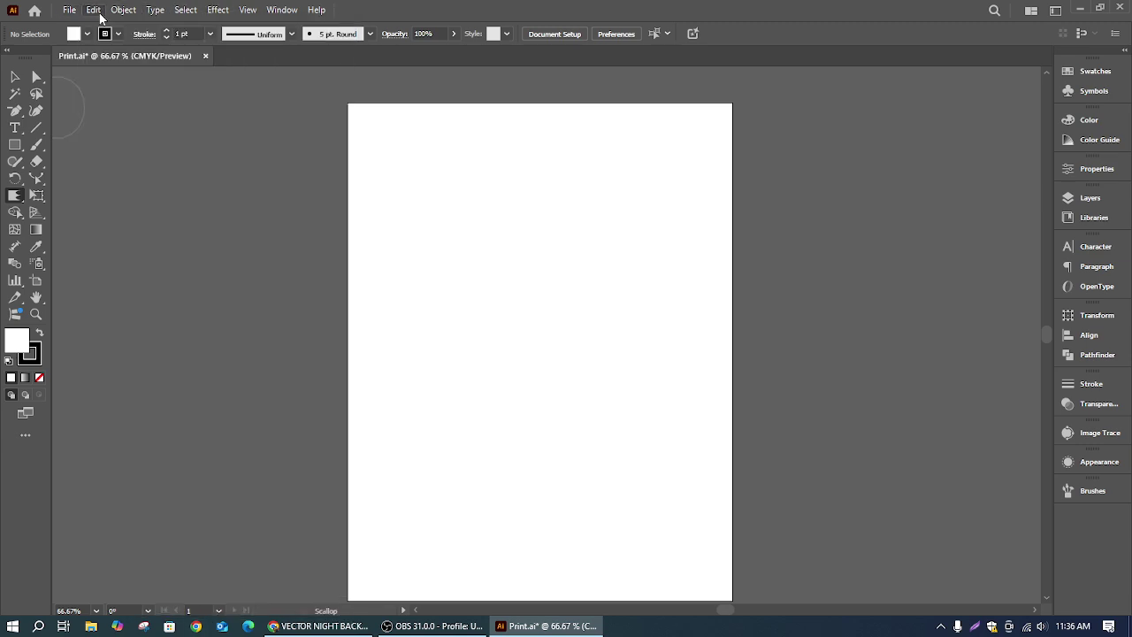
{"action": "left_click", "coordinate": [95, 9]}
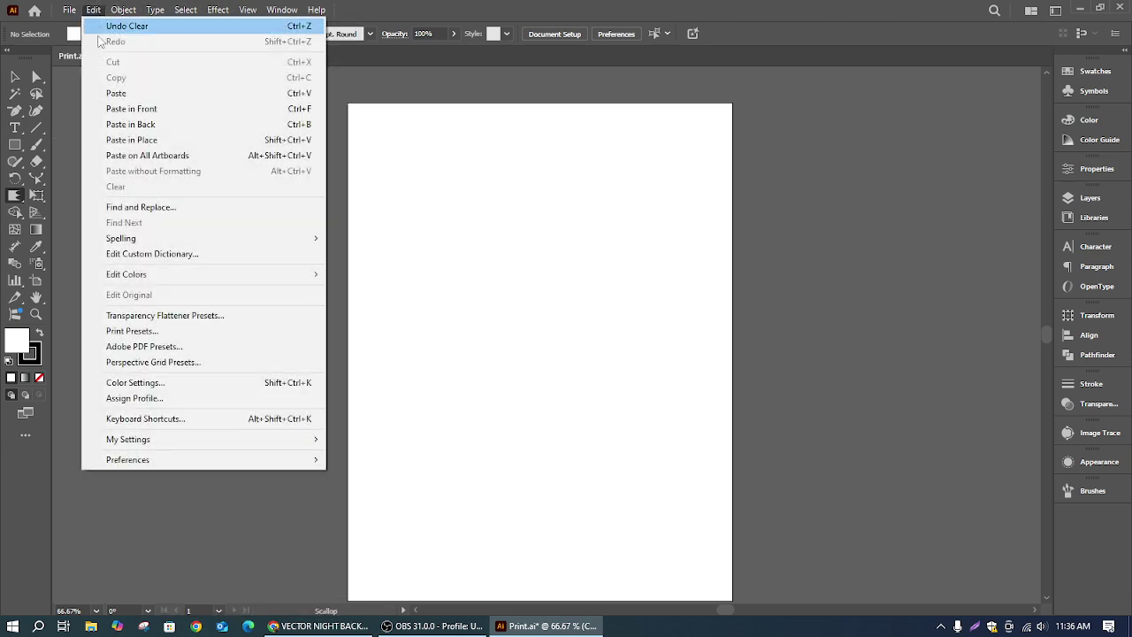
{"action": "left_click", "coordinate": [94, 9]}
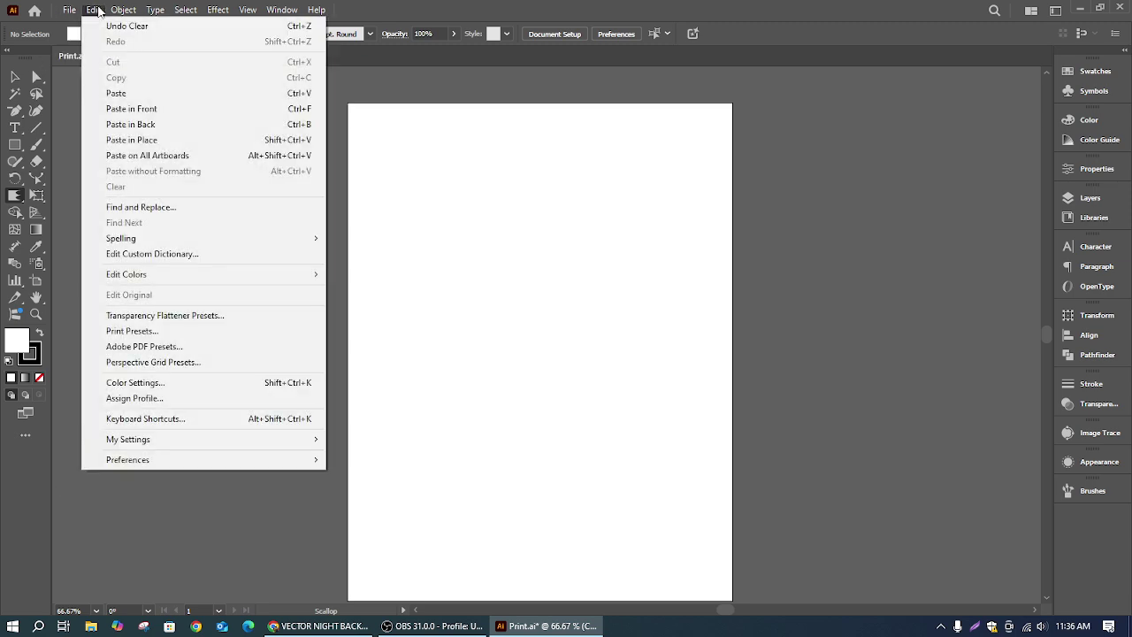
{"action": "left_click", "coordinate": [94, 9]}
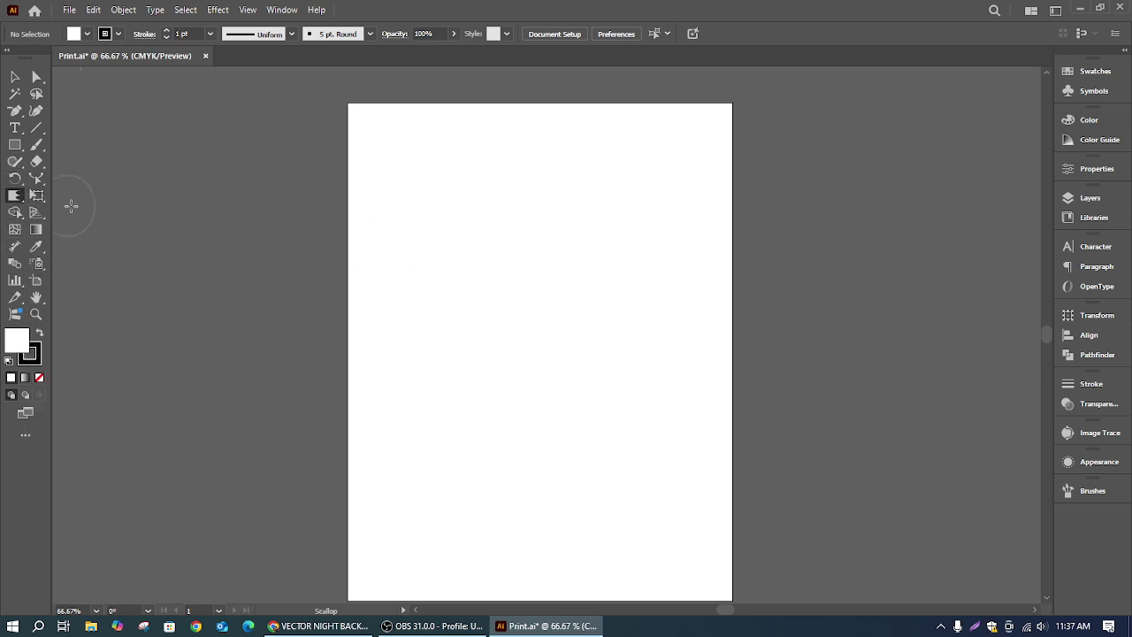
Step: Draw a white square near the middle of the artboard and select it
{"action": "left_click_drag", "start_coordinate": [18, 151], "coordinate": [33, 148]}
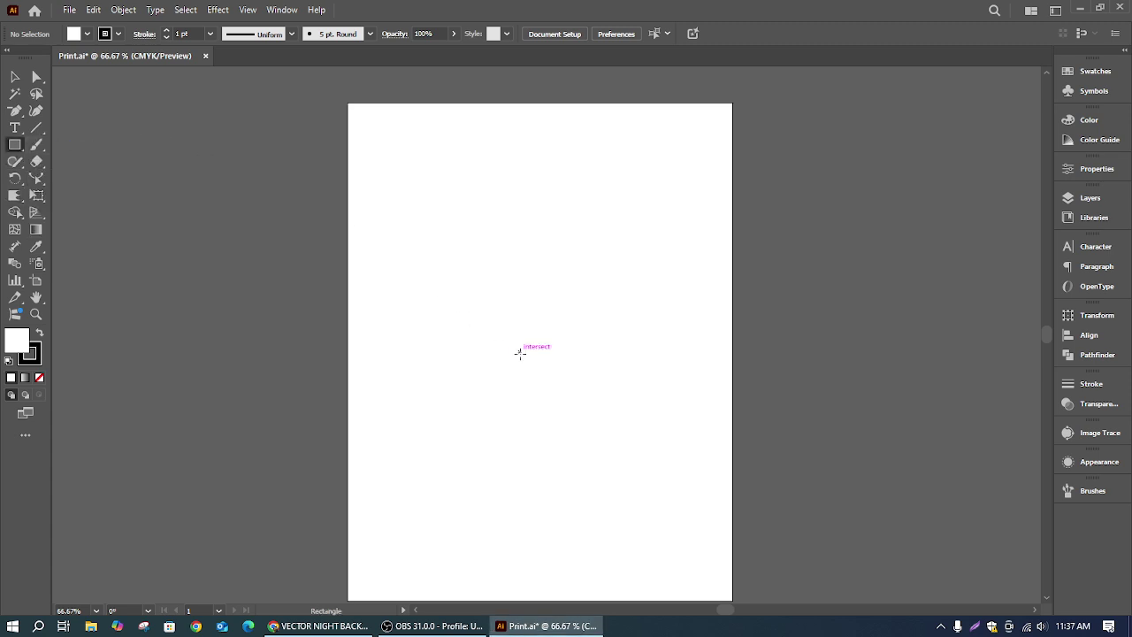
{"action": "left_click_drag", "start_coordinate": [520, 351], "coordinate": [593, 424]}
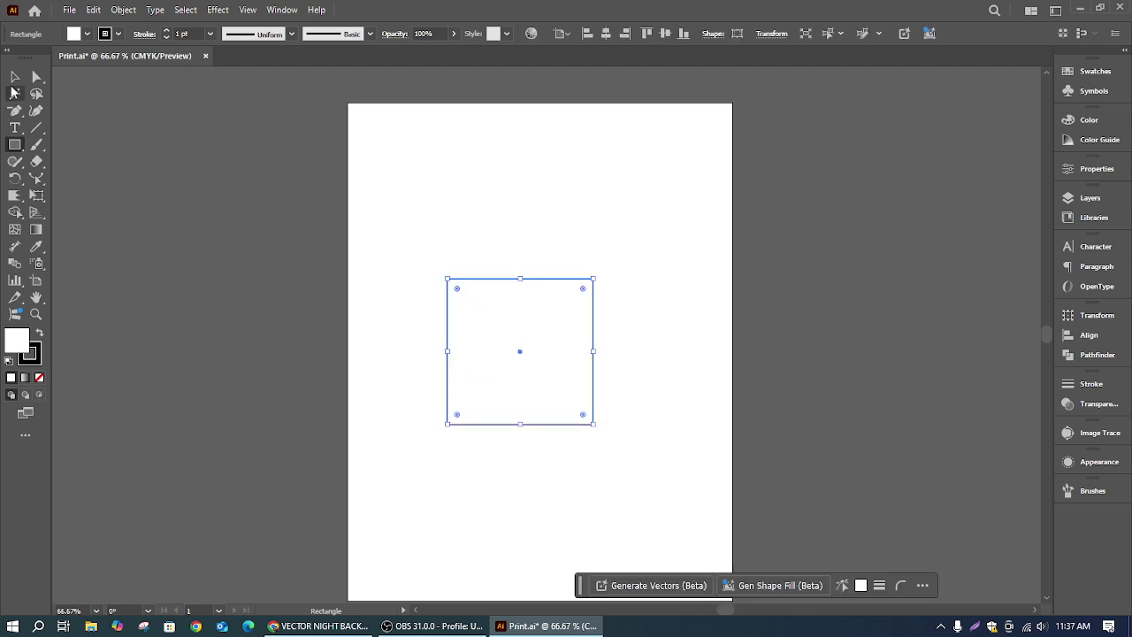
{"action": "left_click", "coordinate": [15, 77]}
{"action": "left_click_drag", "start_coordinate": [397, 182], "coordinate": [669, 427]}
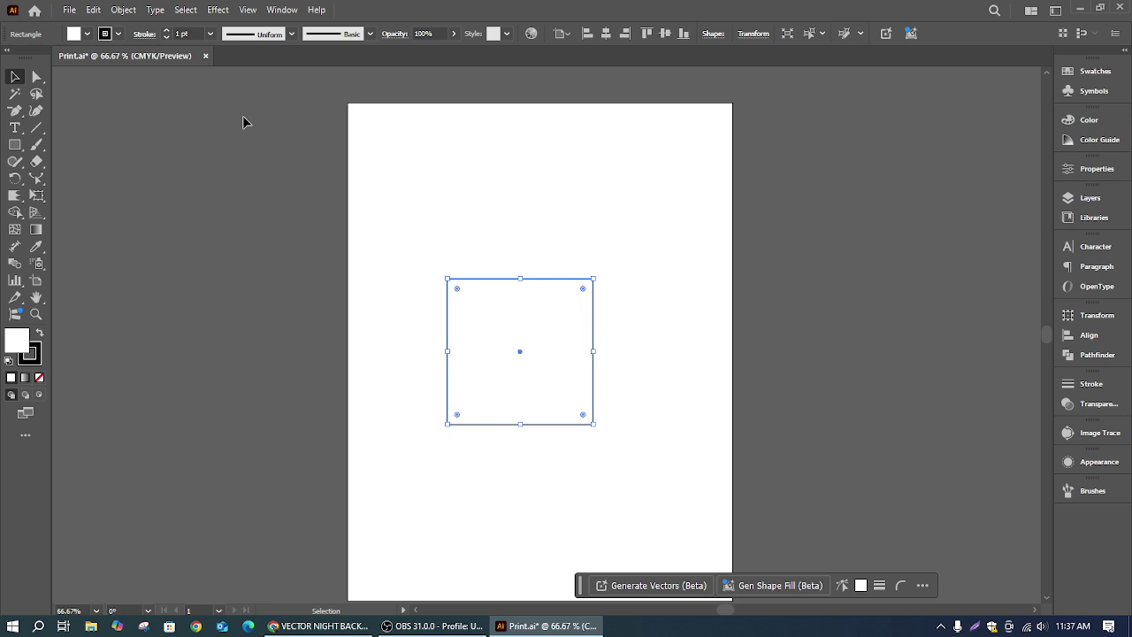
Step: Create a copy of the selected square scaled uniformly to 70% with the Scale command
{"action": "left_click", "coordinate": [123, 10]}
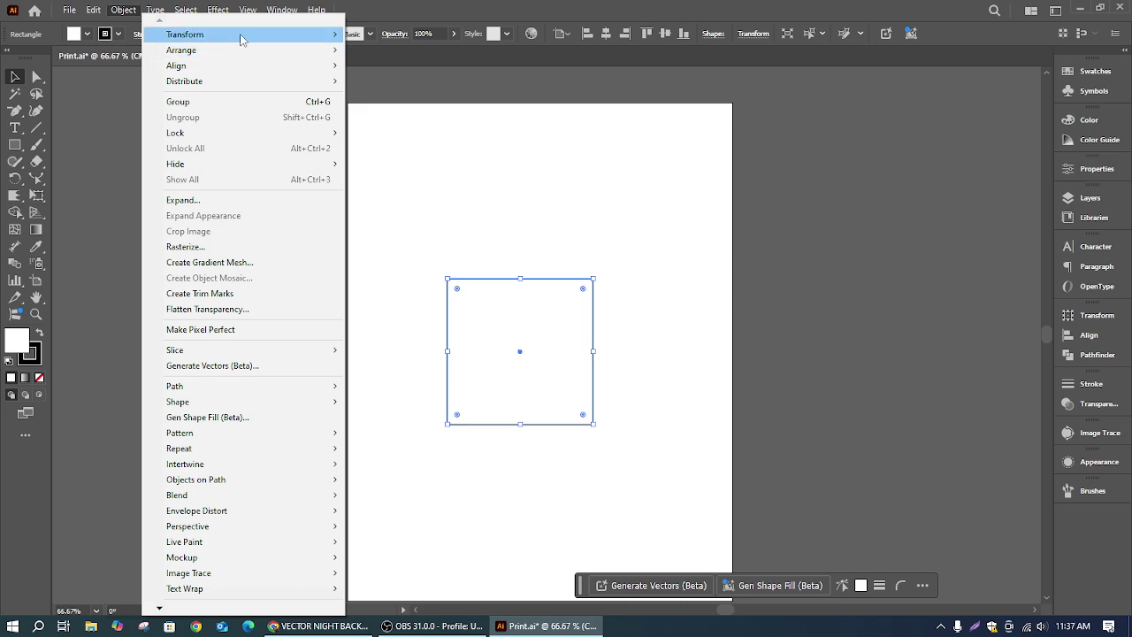
{"action": "mouse_move", "coordinate": [240, 39]}
{"action": "left_click", "coordinate": [384, 104]}
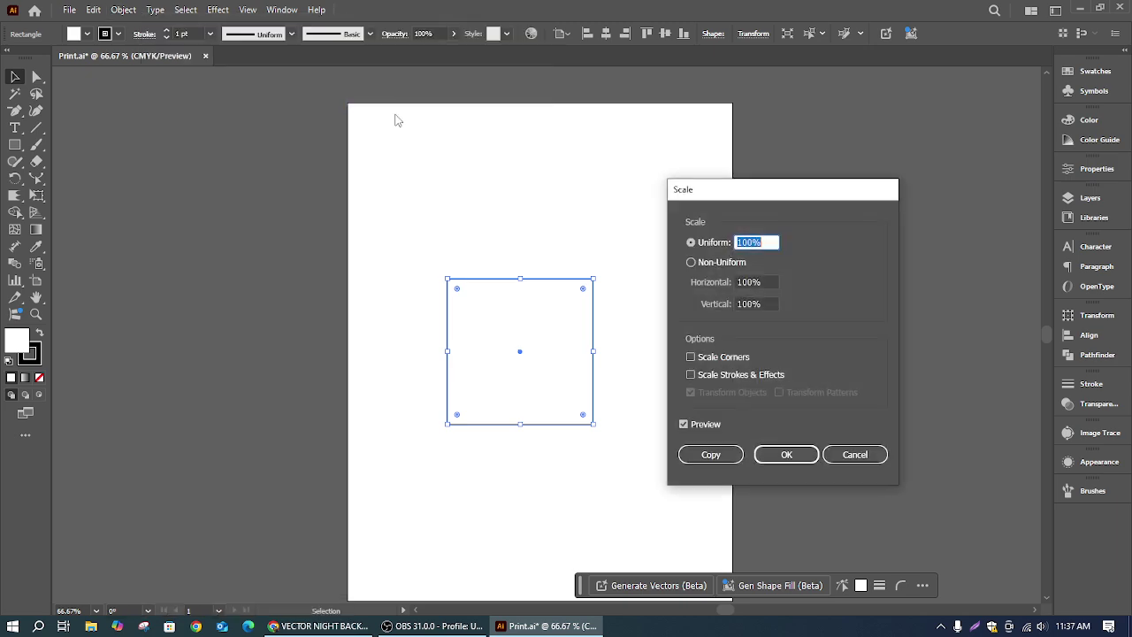
{"action": "left_click_drag", "start_coordinate": [772, 194], "coordinate": [802, 175]}
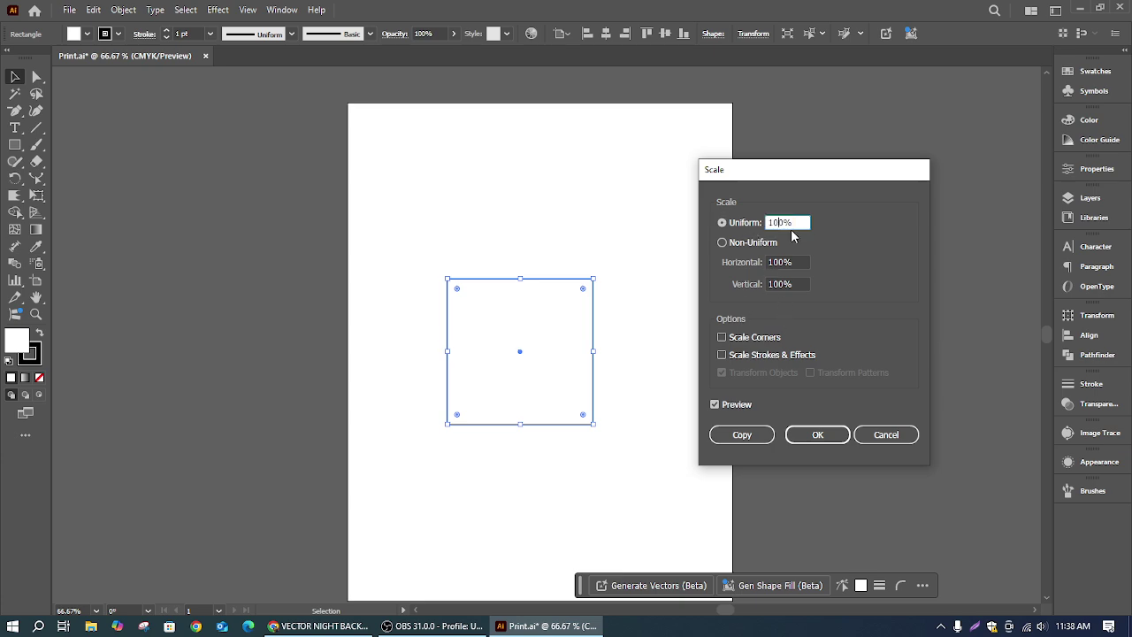
{"action": "left_click_drag", "start_coordinate": [793, 224], "coordinate": [763, 227]}
{"action": "type", "text": "70"}
{"action": "left_click", "coordinate": [747, 436]}
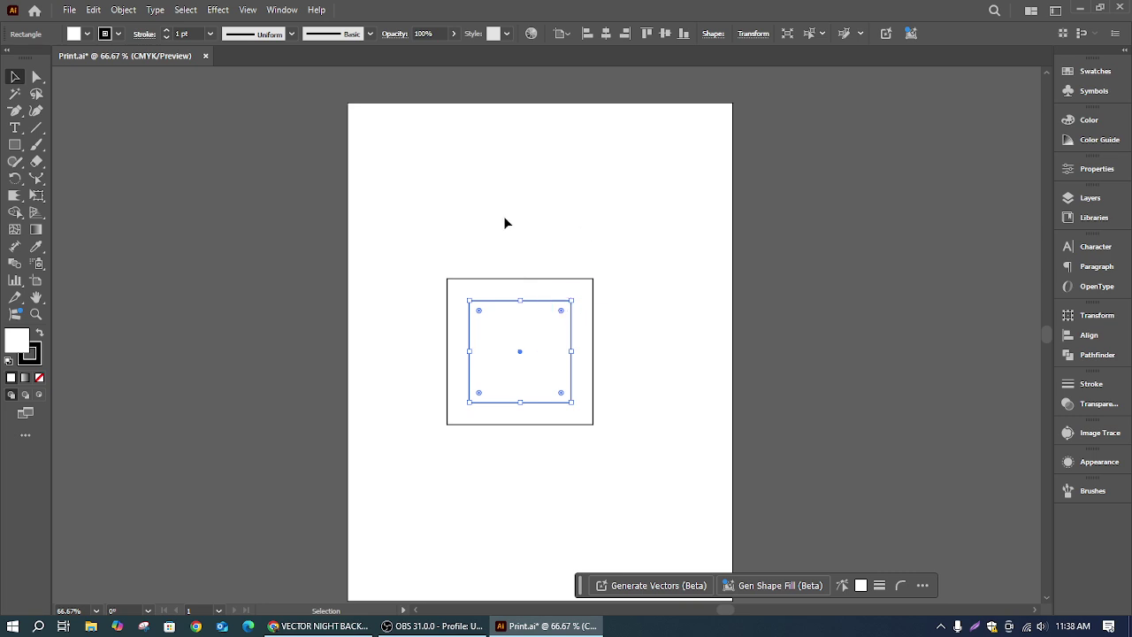
Step: Delete the smaller inner square
{"action": "left_click", "coordinate": [412, 213]}
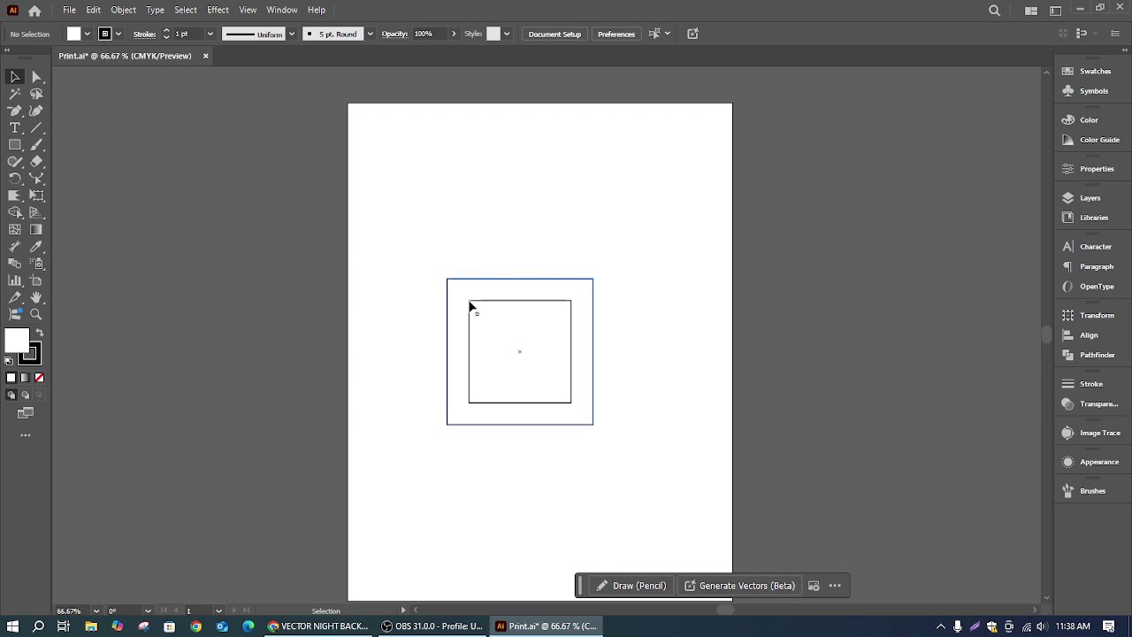
{"action": "left_click", "coordinate": [491, 301]}
{"action": "left_click", "coordinate": [491, 300]}
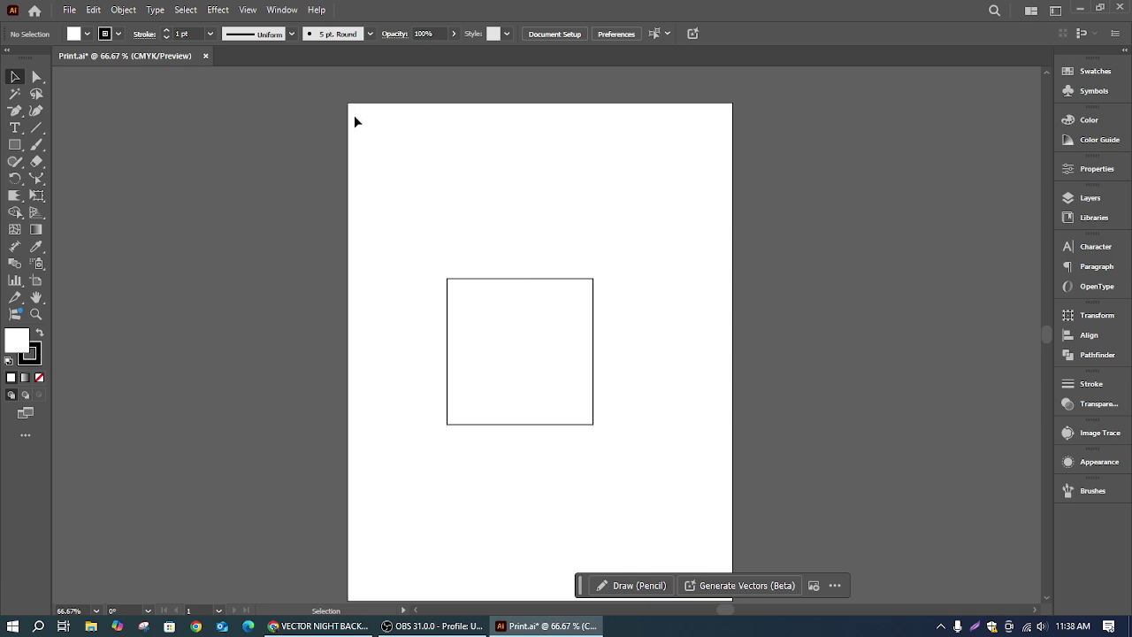
Step: Show the rulers, place a horizontal guide above the square at about Y 218 pt, and delete that guide
{"action": "key", "text": "ctrl+r"}
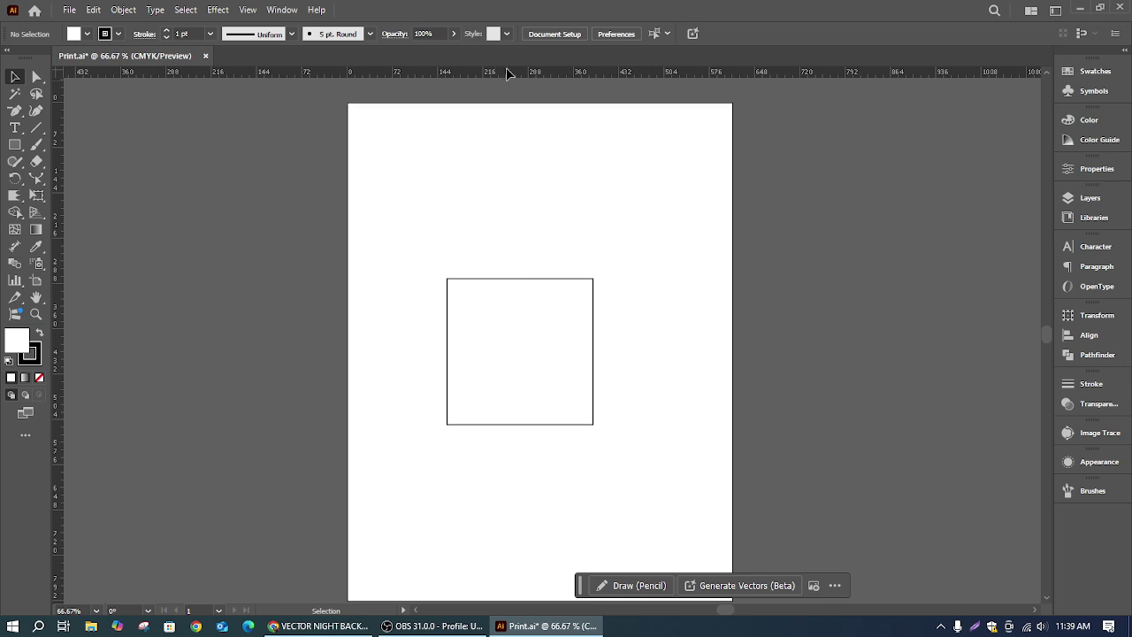
{"action": "left_click_drag", "start_coordinate": [507, 73], "coordinate": [511, 144]}
{"action": "left_click_drag", "start_coordinate": [499, 241], "coordinate": [495, 240]}
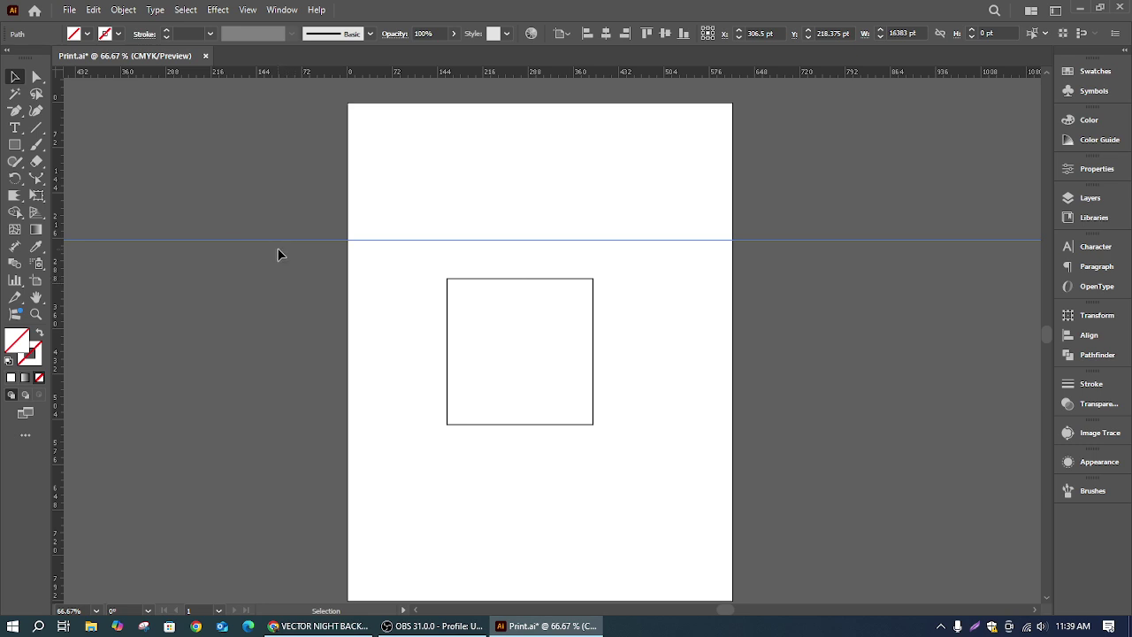
{"action": "key", "text": "Delete"}
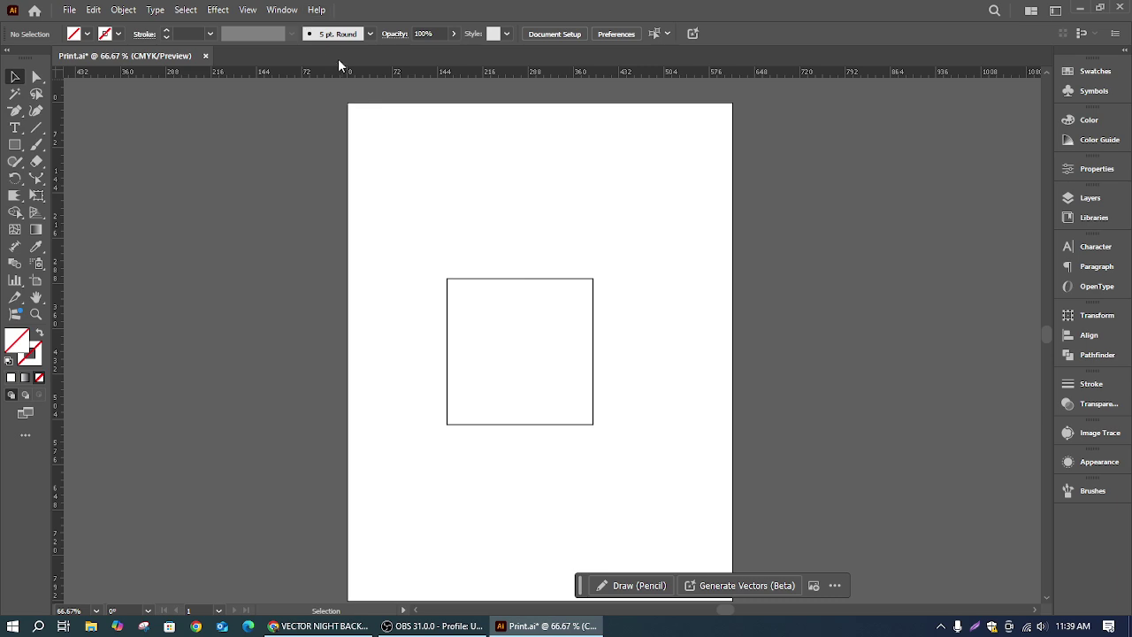
Step: Add a horizontal guide above the square and a vertical guide at about X -108 pt, and clear both guides
{"action": "mouse_move", "coordinate": [357, 82]}
{"action": "left_mouse_down"}
{"action": "mouse_move", "coordinate": [351, 247]}
{"action": "mouse_move", "coordinate": [333, 216]}
{"action": "left_mouse_up"}
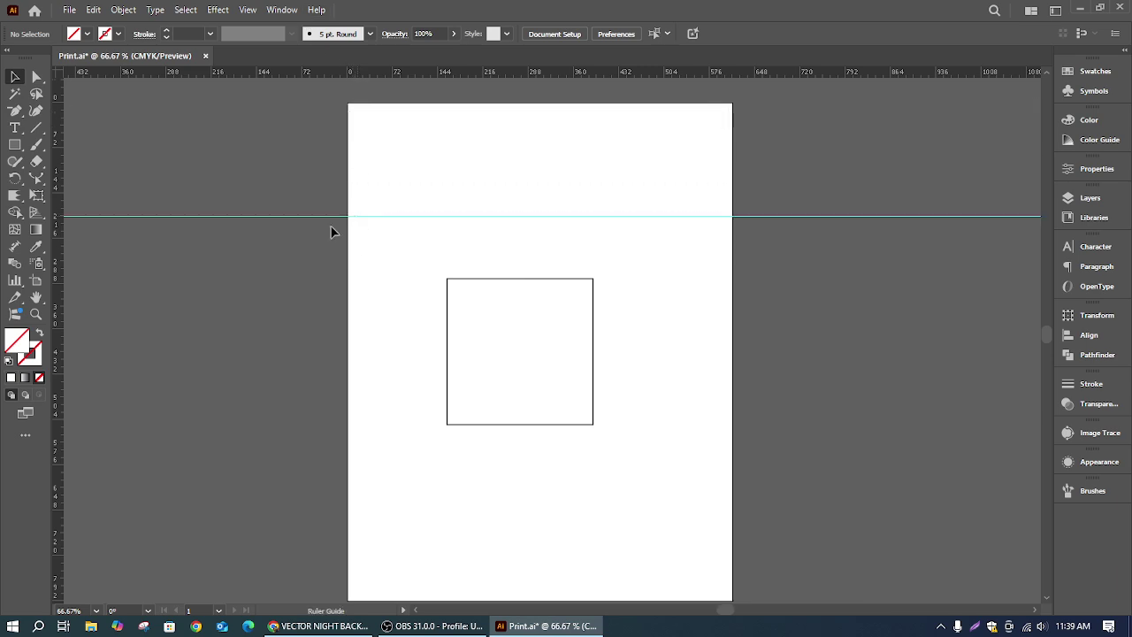
{"action": "left_click_drag", "start_coordinate": [59, 331], "coordinate": [280, 315]}
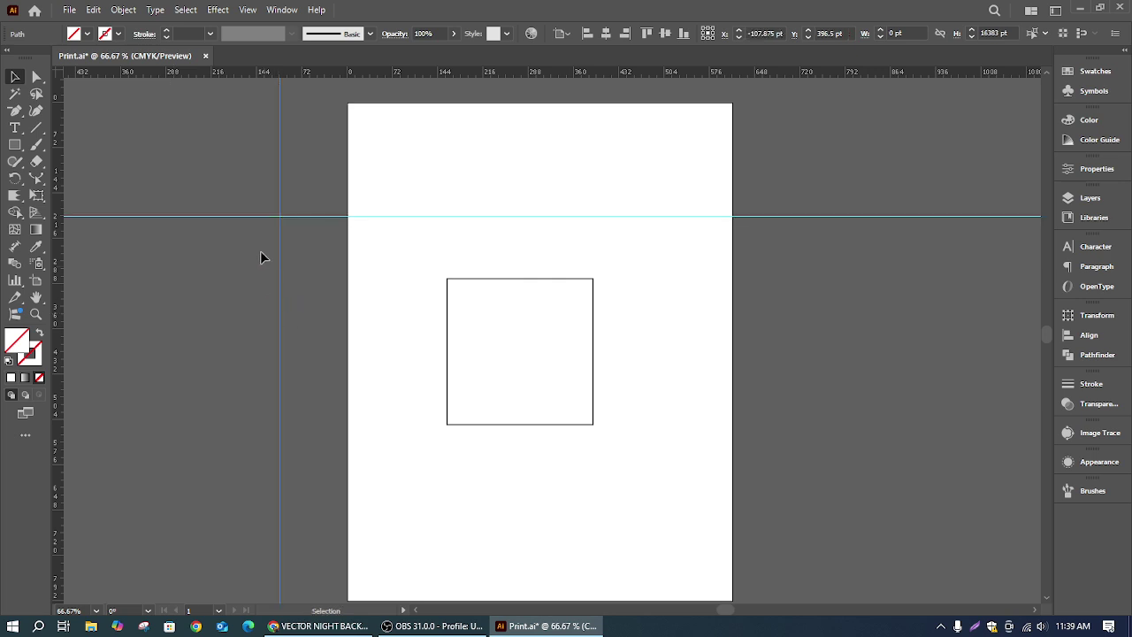
{"action": "left_click", "coordinate": [335, 264]}
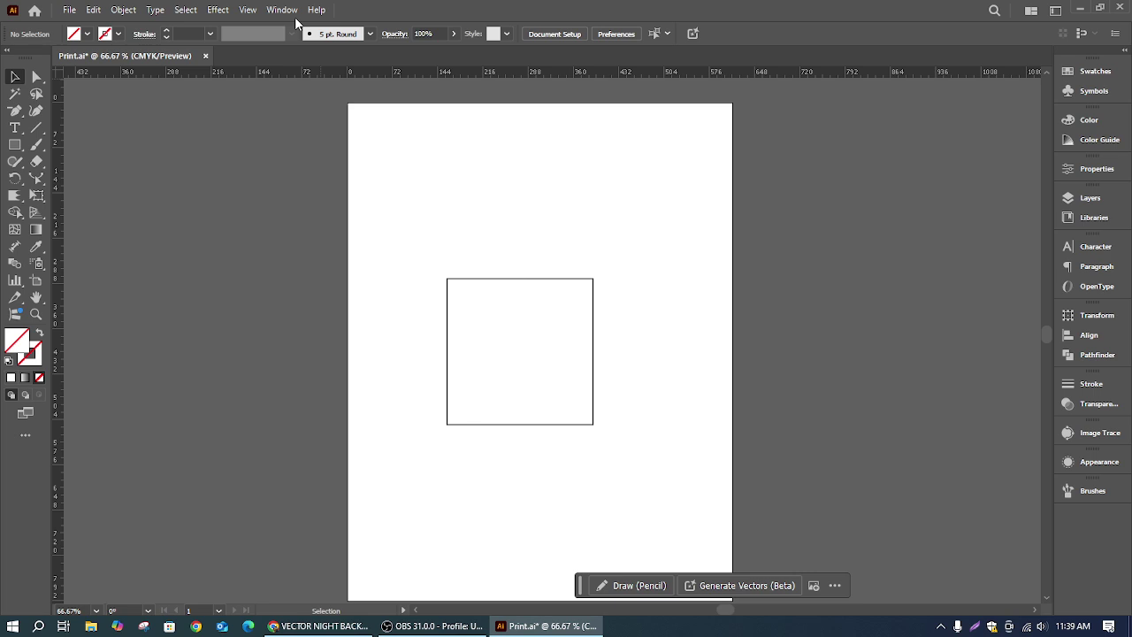
Step: Delete the remaining white square from the artboard
{"action": "left_click", "coordinate": [93, 10]}
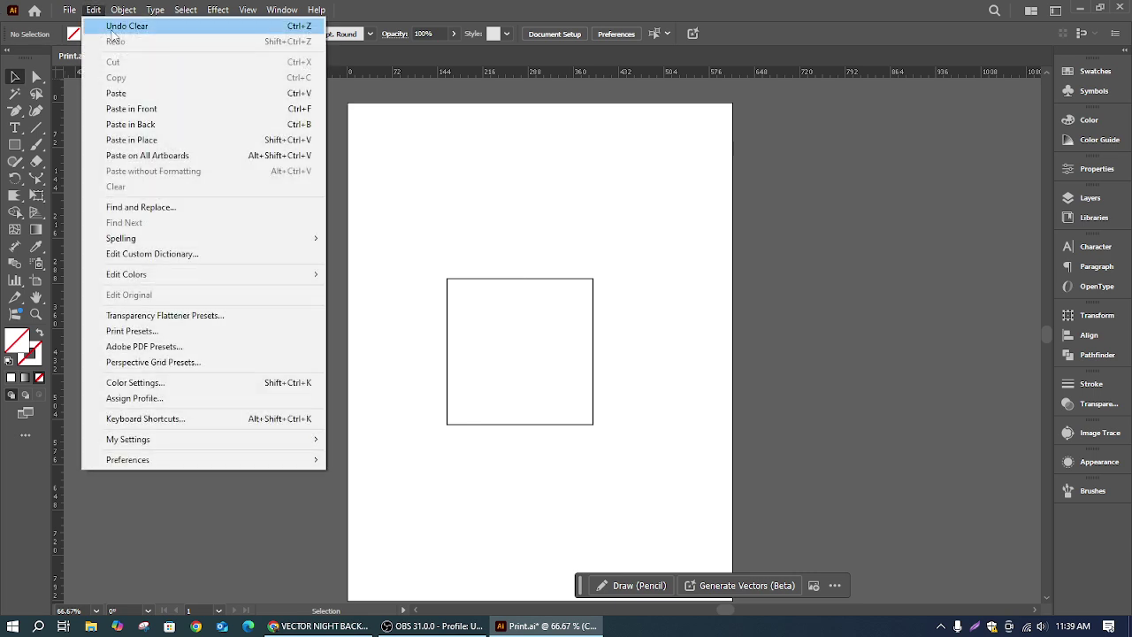
{"action": "left_click", "coordinate": [453, 278]}
{"action": "left_click", "coordinate": [592, 417]}
{"action": "key", "text": "Delete"}
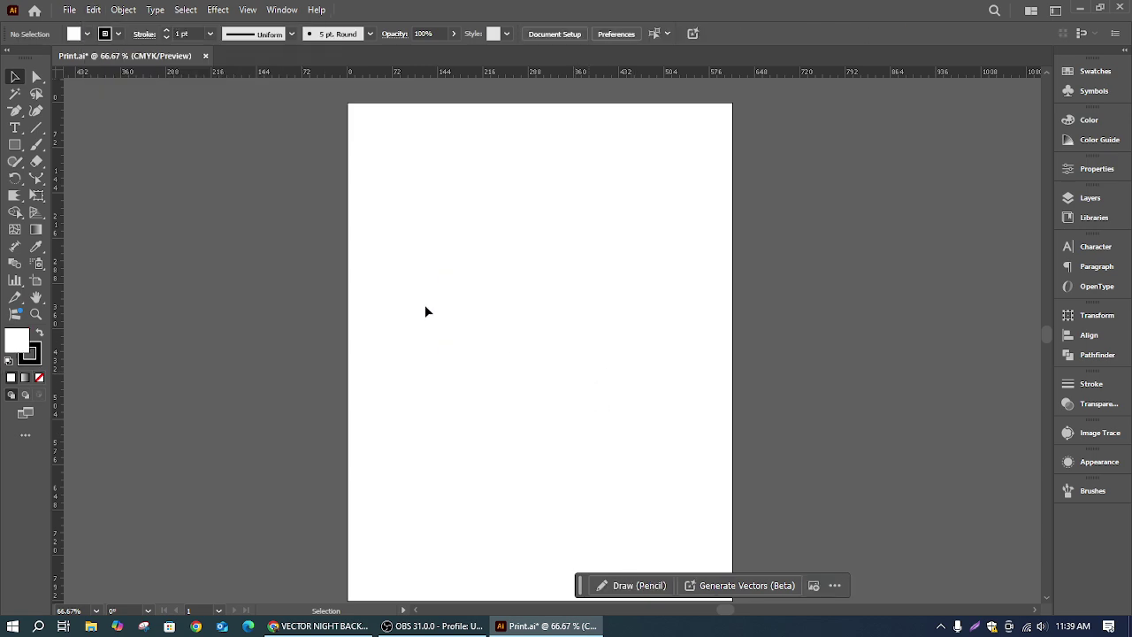
Step: Draw a square about 128 pt wide near the middle of the artboard and fill it with yellow
{"action": "left_click", "coordinate": [93, 10]}
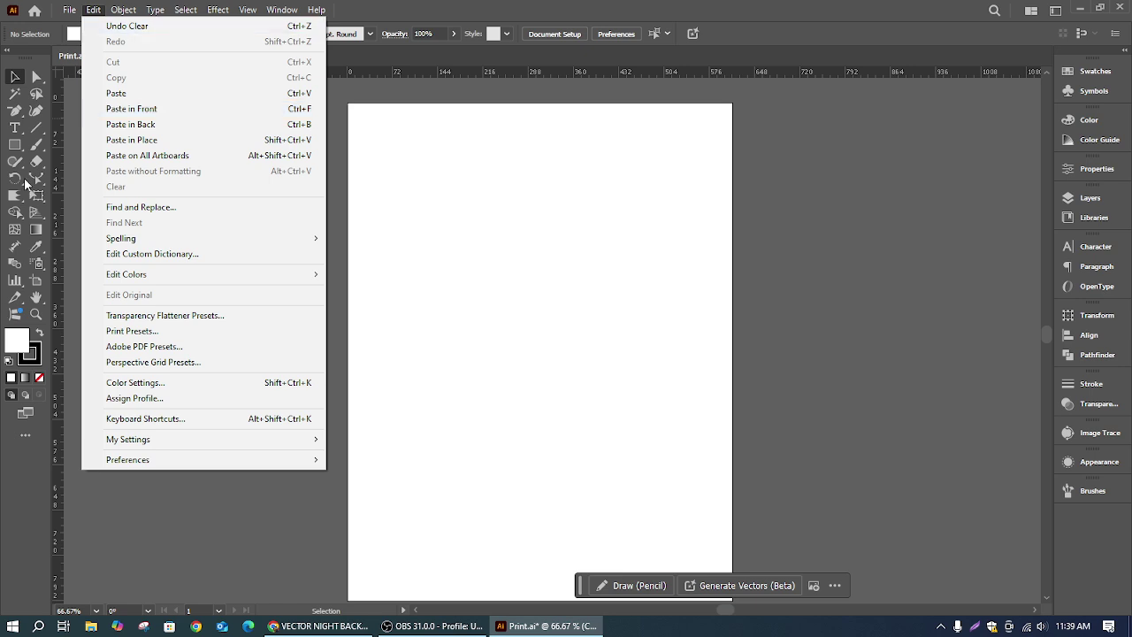
{"action": "left_click", "coordinate": [15, 145]}
{"action": "left_click_drag", "start_coordinate": [489, 328], "coordinate": [531, 368]}
{"action": "left_click", "coordinate": [80, 33]}
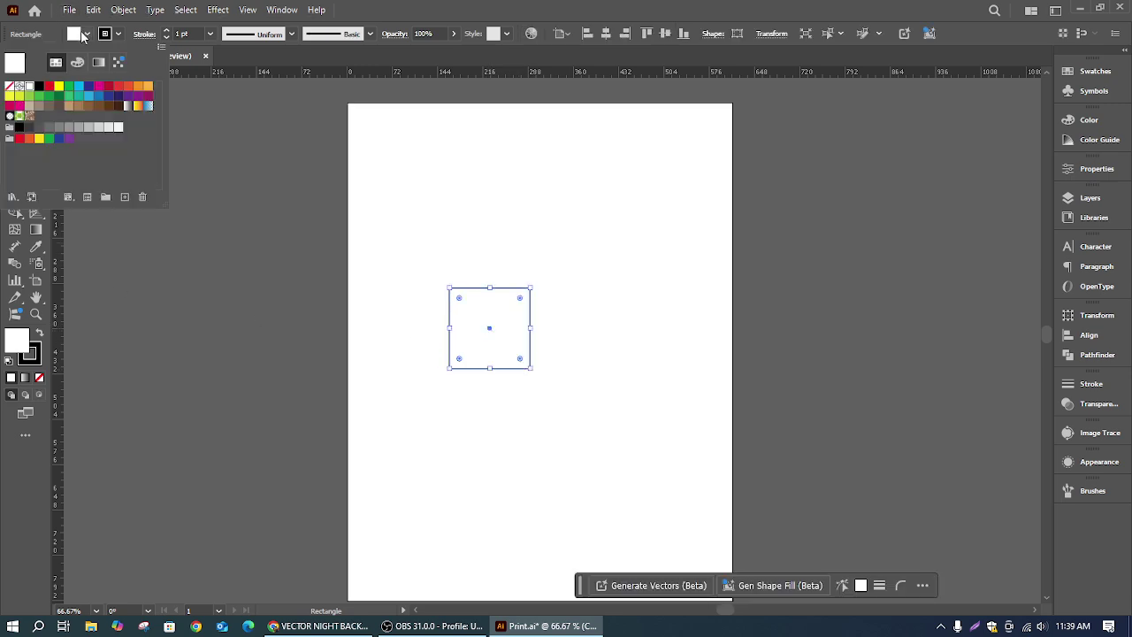
{"action": "left_click", "coordinate": [57, 88]}
{"action": "left_click", "coordinate": [493, 239]}
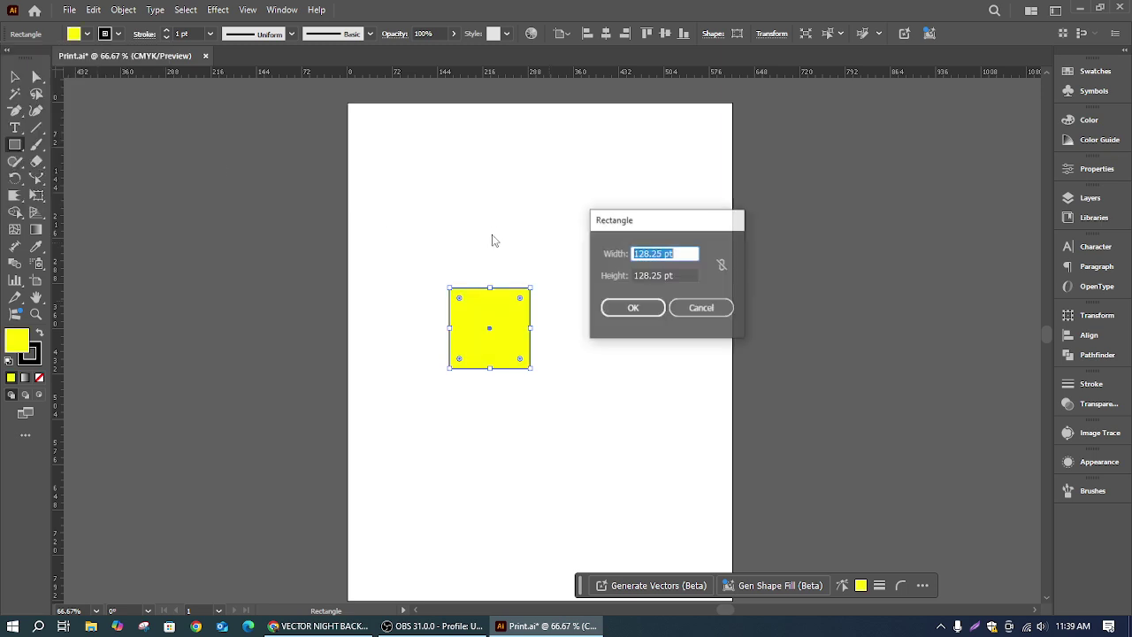
{"action": "left_click", "coordinate": [699, 306]}
Step: Copy the yellow square, paste it in front, and offset the copy up and to the right so it overlaps the original
{"action": "left_click", "coordinate": [15, 77]}
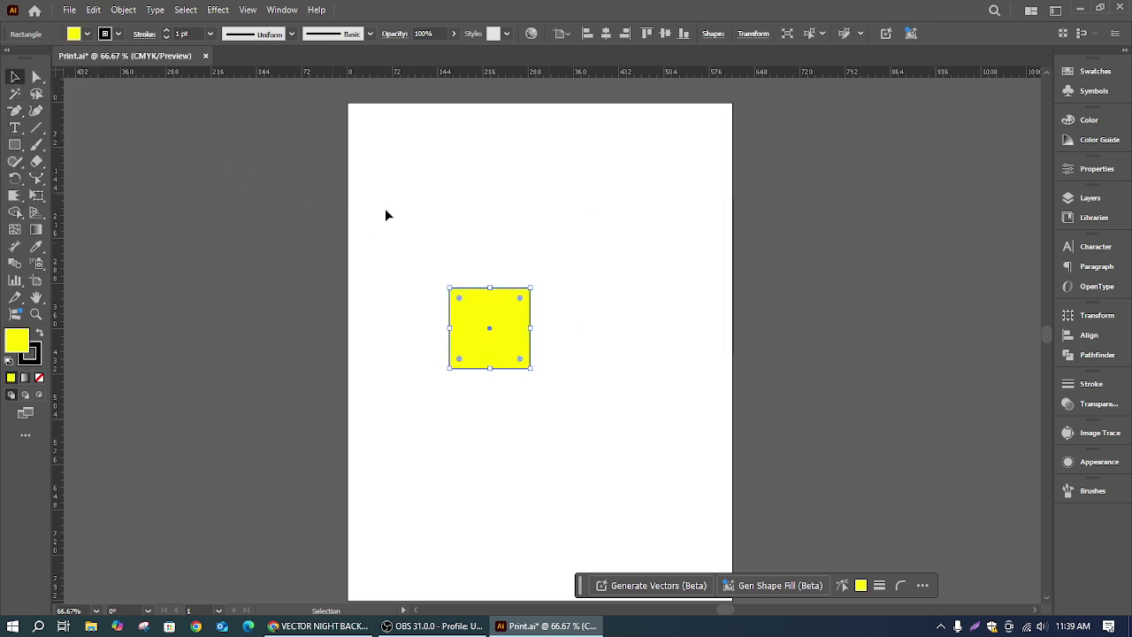
{"action": "left_click", "coordinate": [473, 239]}
{"action": "left_click", "coordinate": [522, 363]}
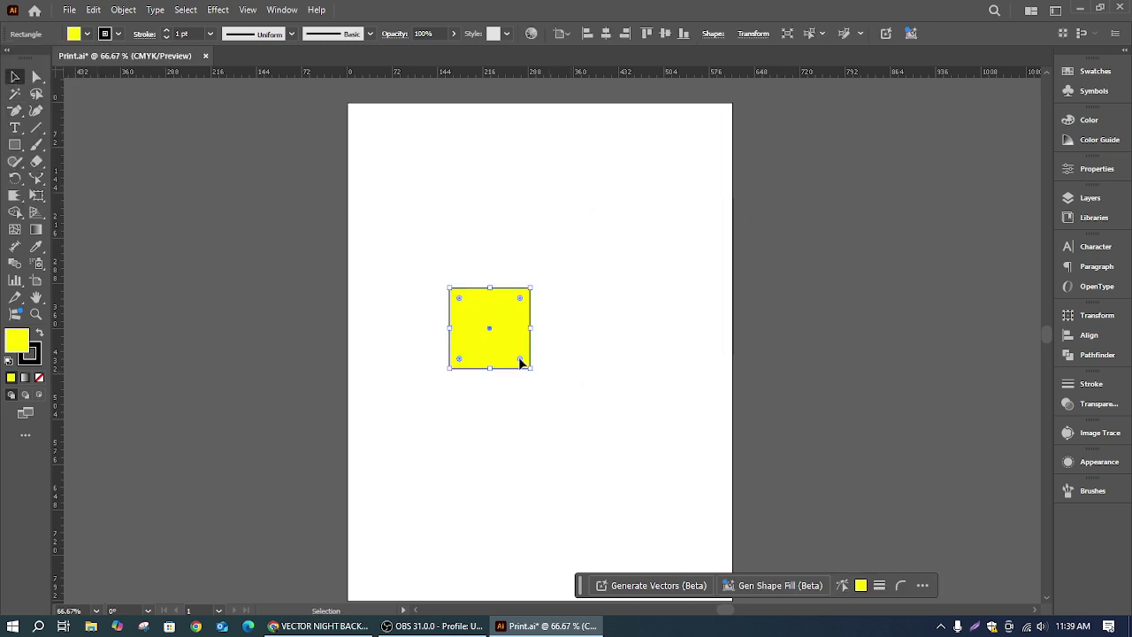
{"action": "left_click", "coordinate": [95, 11]}
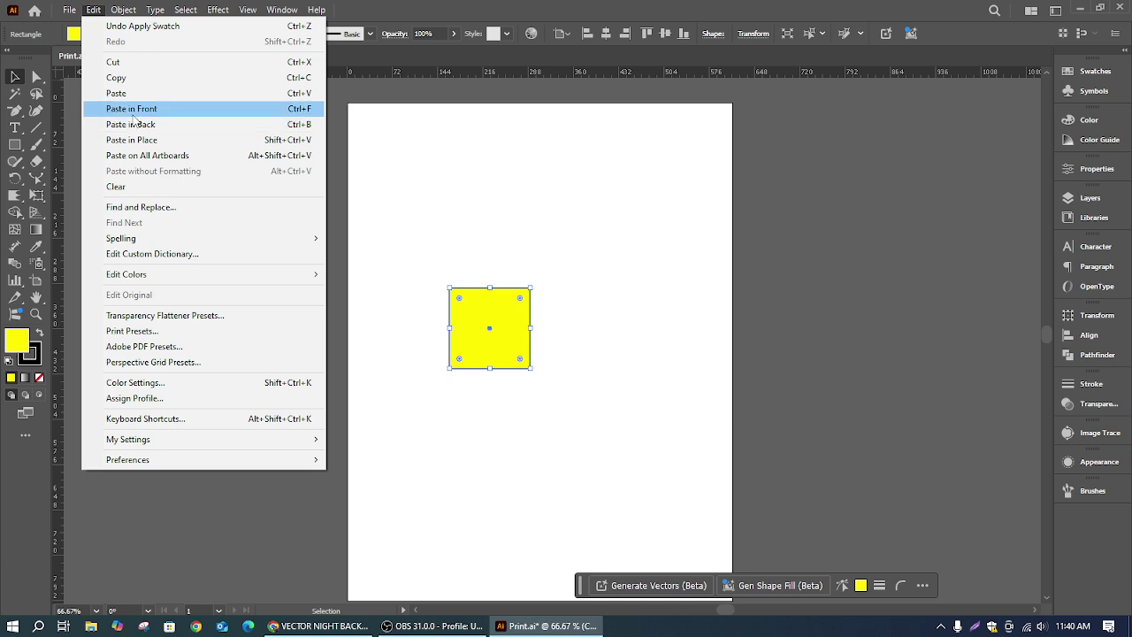
{"action": "left_click", "coordinate": [132, 109]}
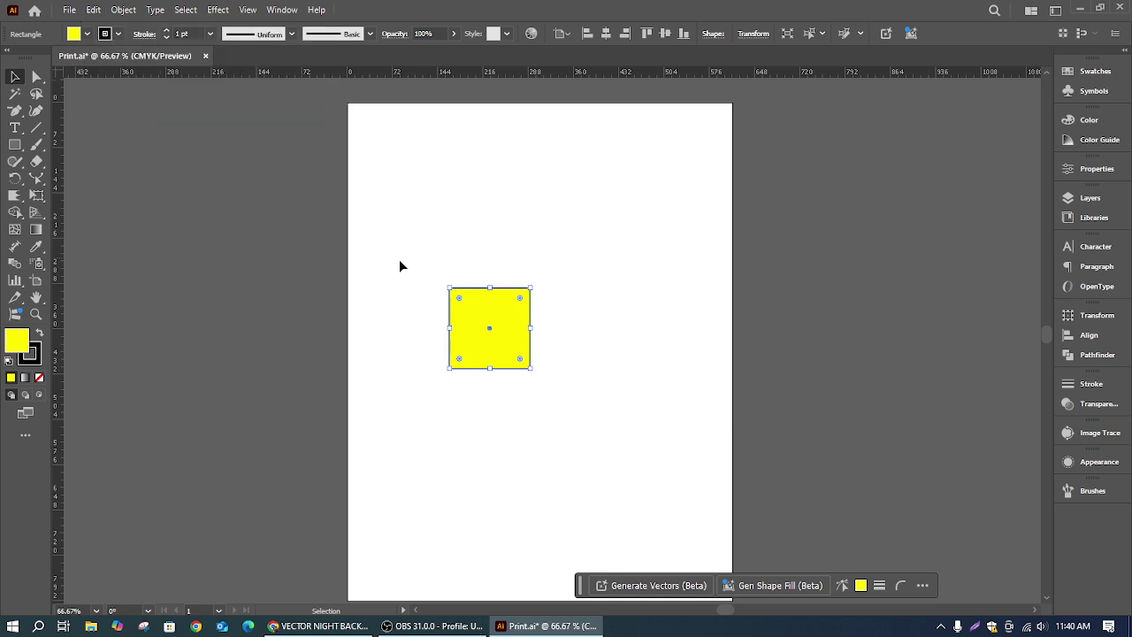
{"action": "left_click_drag", "start_coordinate": [481, 307], "coordinate": [507, 289]}
Step: Fill the front copy of the square with dark blue and deselect it
{"action": "left_click", "coordinate": [85, 35]}
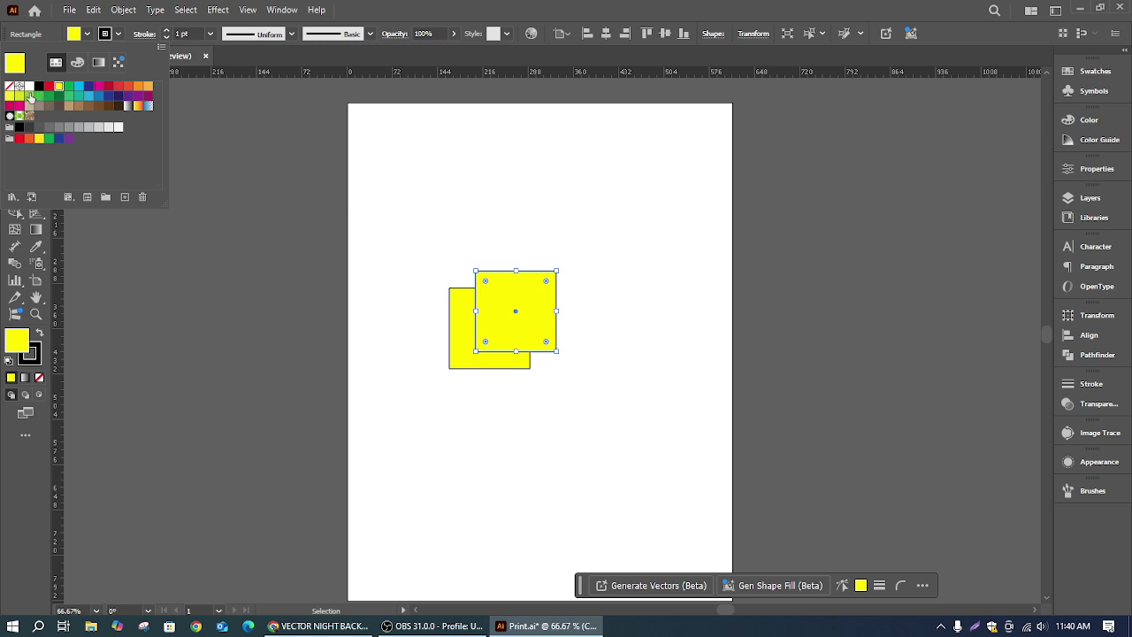
{"action": "left_click", "coordinate": [100, 97]}
{"action": "left_click", "coordinate": [530, 203]}
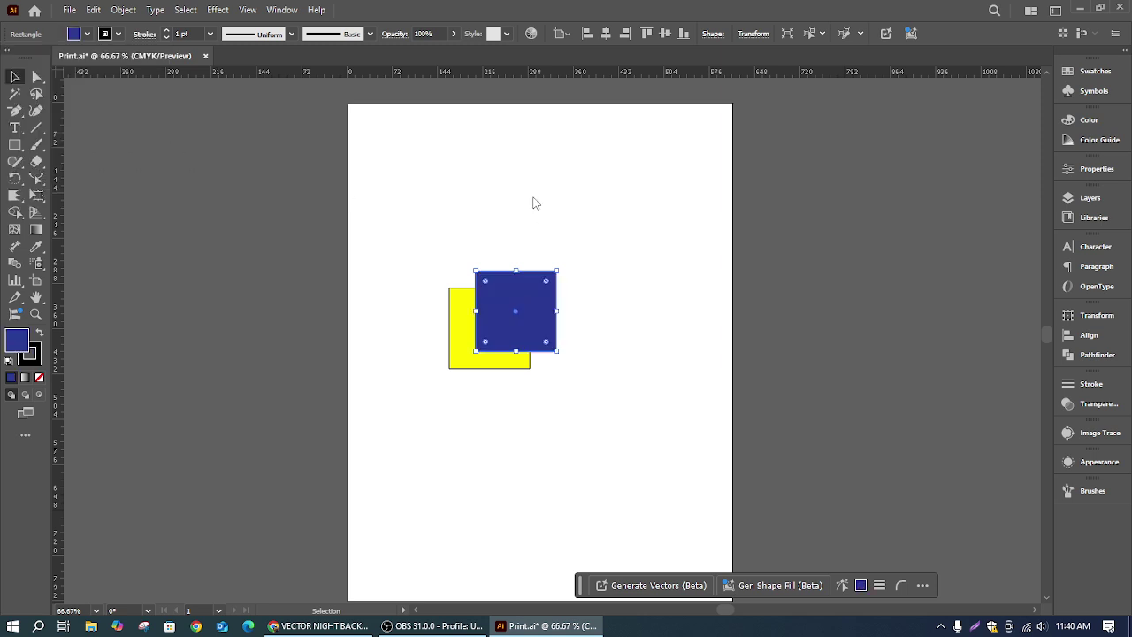
{"action": "left_click", "coordinate": [533, 204]}
Step: Paste the copied yellow square in place and move the pasted copy to the empty area right of the dark blue square
{"action": "left_click", "coordinate": [462, 333]}
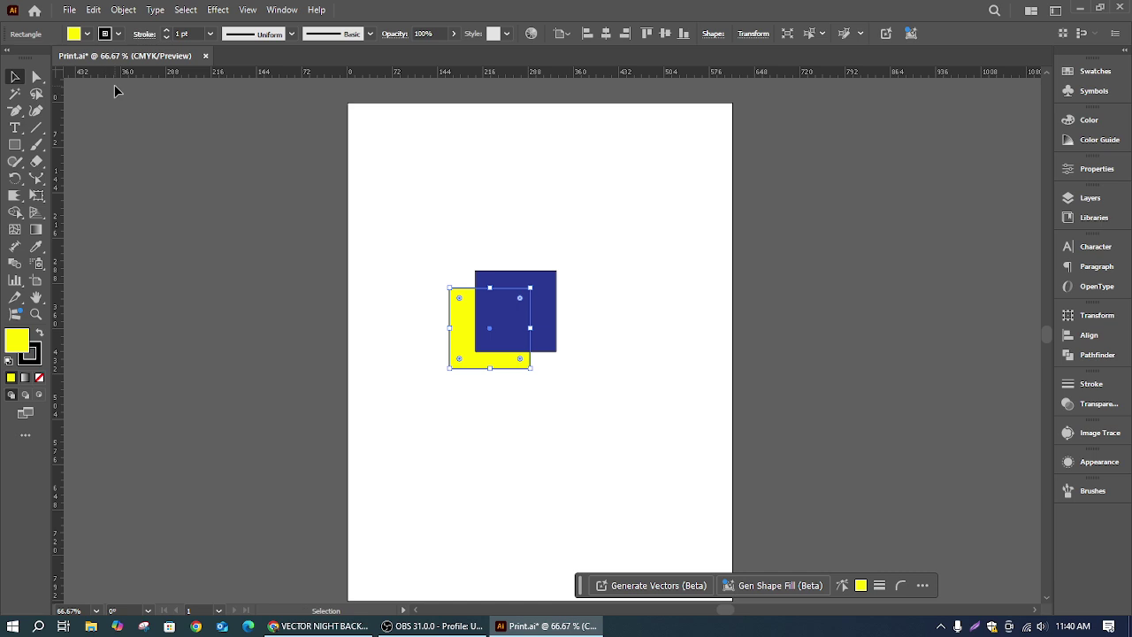
{"action": "left_click", "coordinate": [128, 15]}
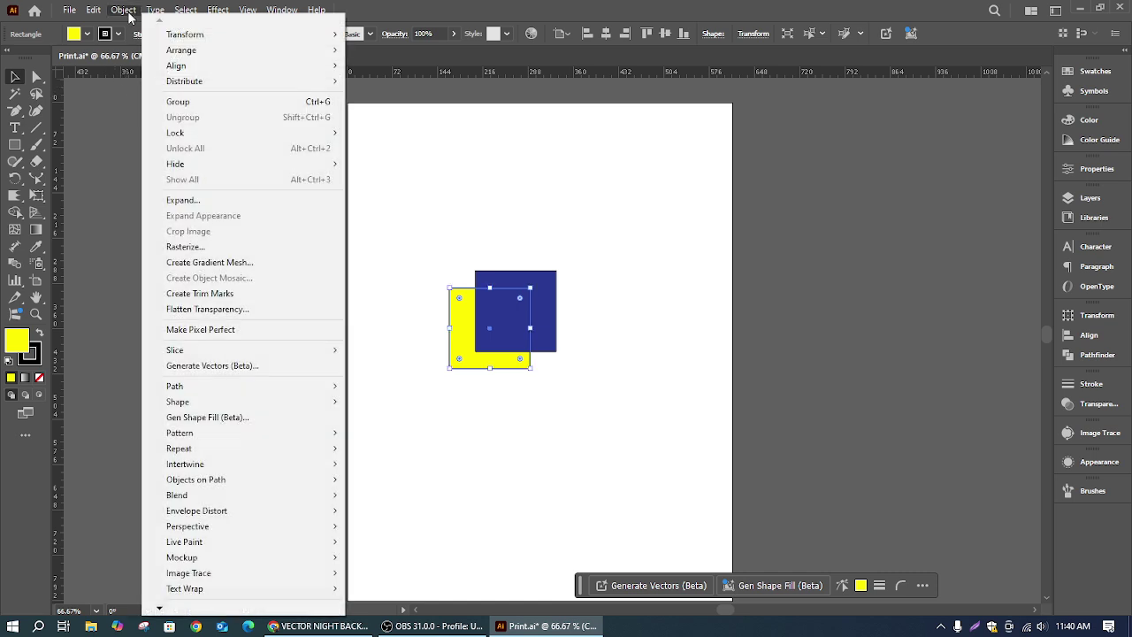
{"action": "mouse_move", "coordinate": [92, 11]}
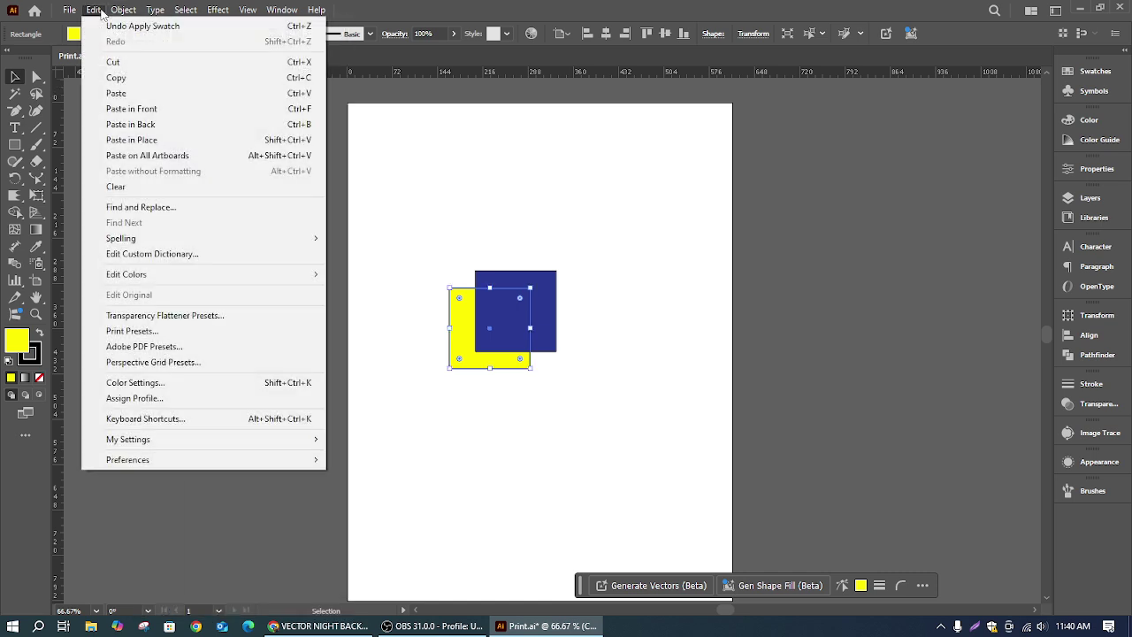
{"action": "left_click", "coordinate": [141, 141]}
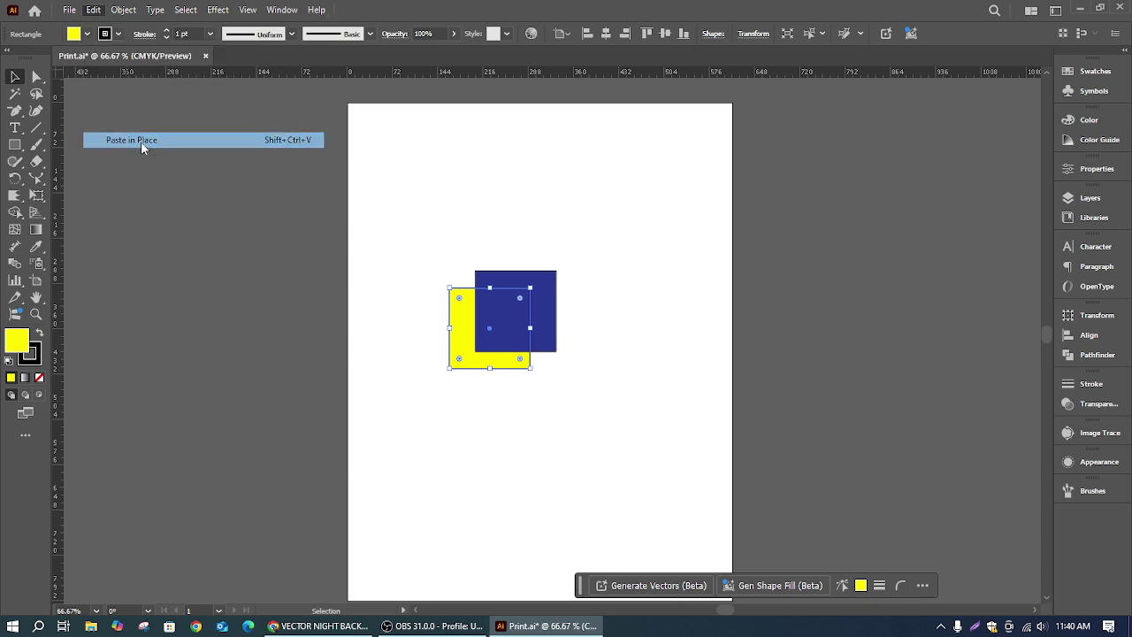
{"action": "left_click_drag", "start_coordinate": [513, 357], "coordinate": [519, 337]}
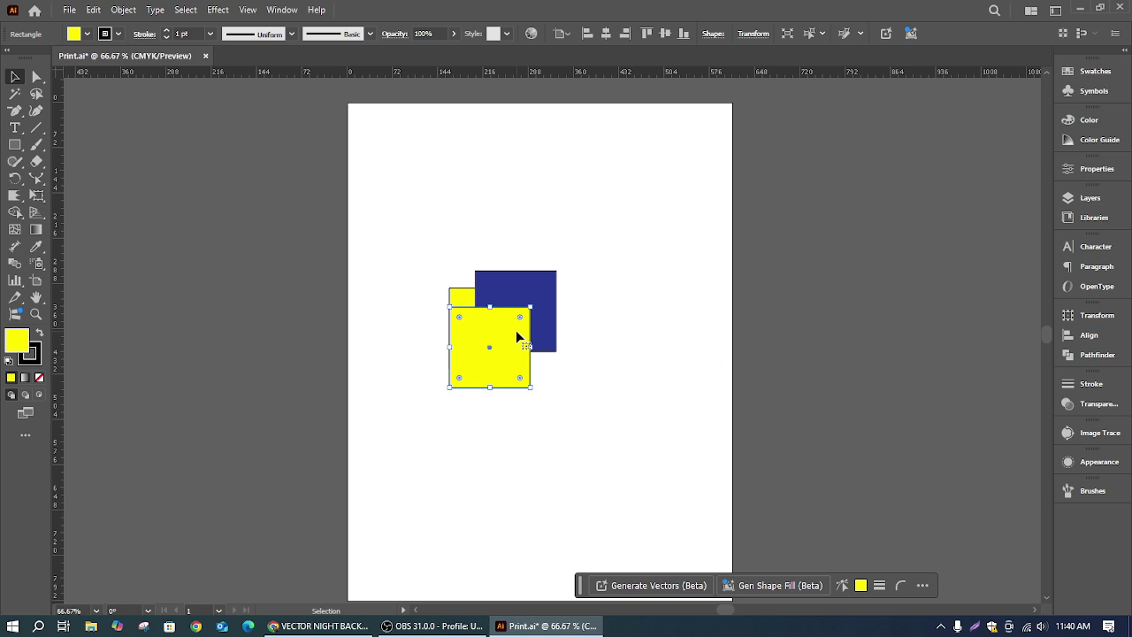
{"action": "left_click_drag", "start_coordinate": [497, 349], "coordinate": [641, 364]}
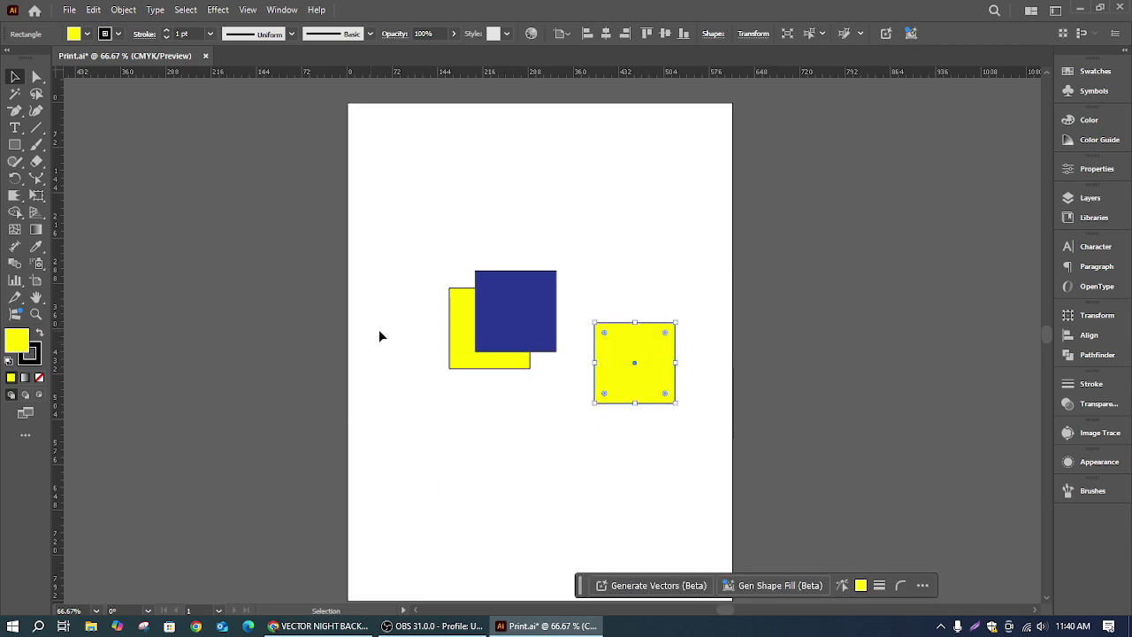
Step: Move the dark blue square slightly up and right, and the yellow square beneath it slightly down and left
{"action": "left_click", "coordinate": [458, 322]}
{"action": "left_click", "coordinate": [478, 336]}
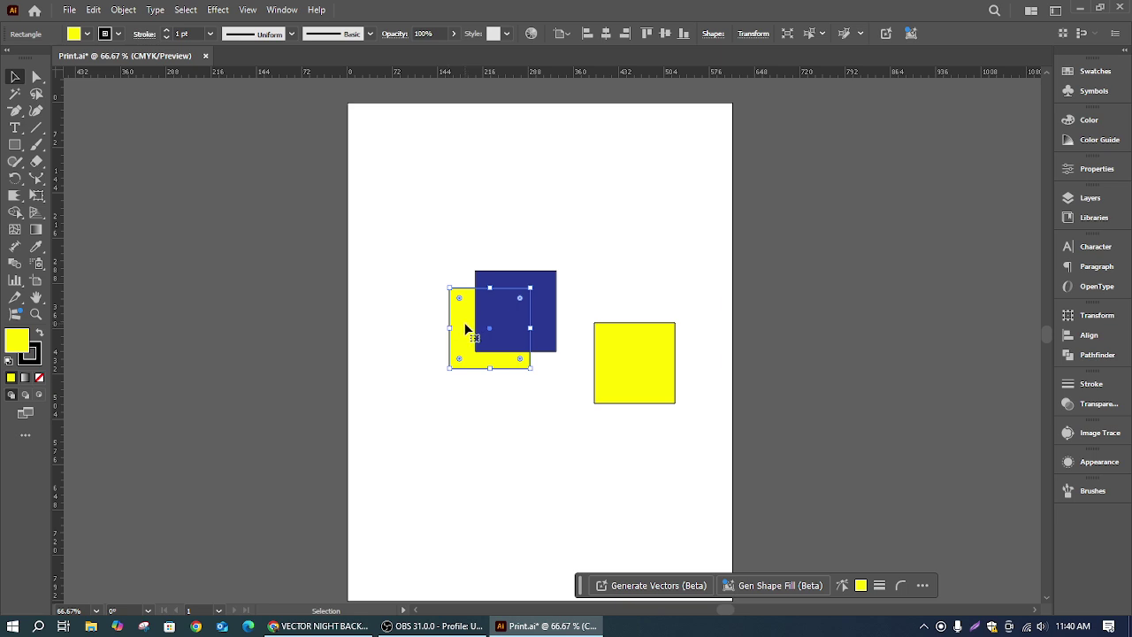
{"action": "left_click_drag", "start_coordinate": [548, 313], "coordinate": [552, 306]}
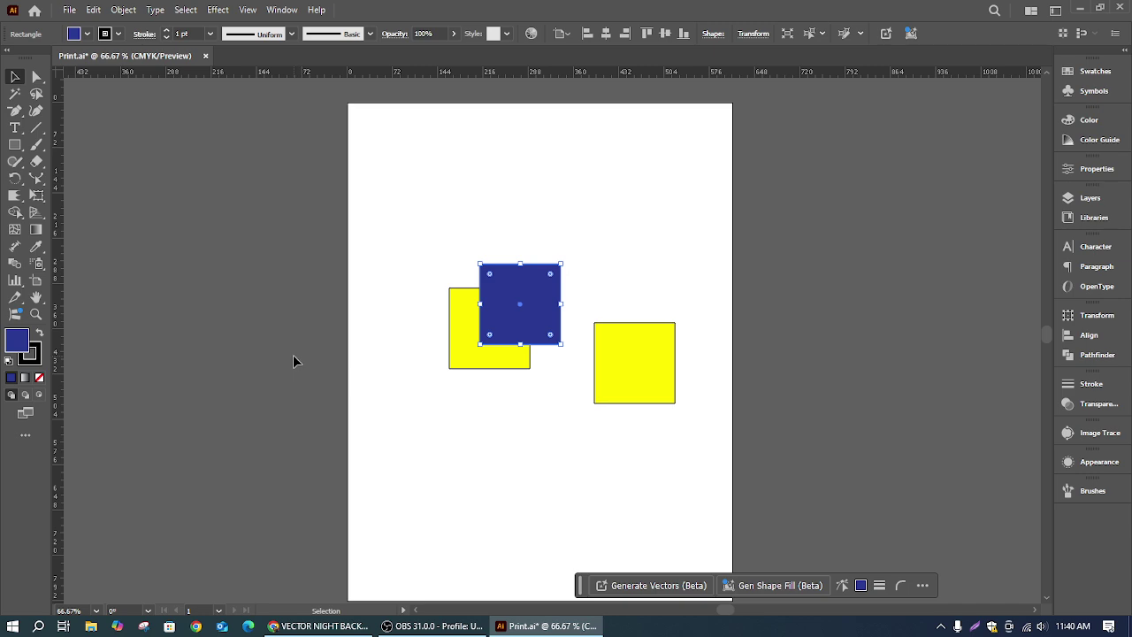
{"action": "left_click", "coordinate": [498, 363]}
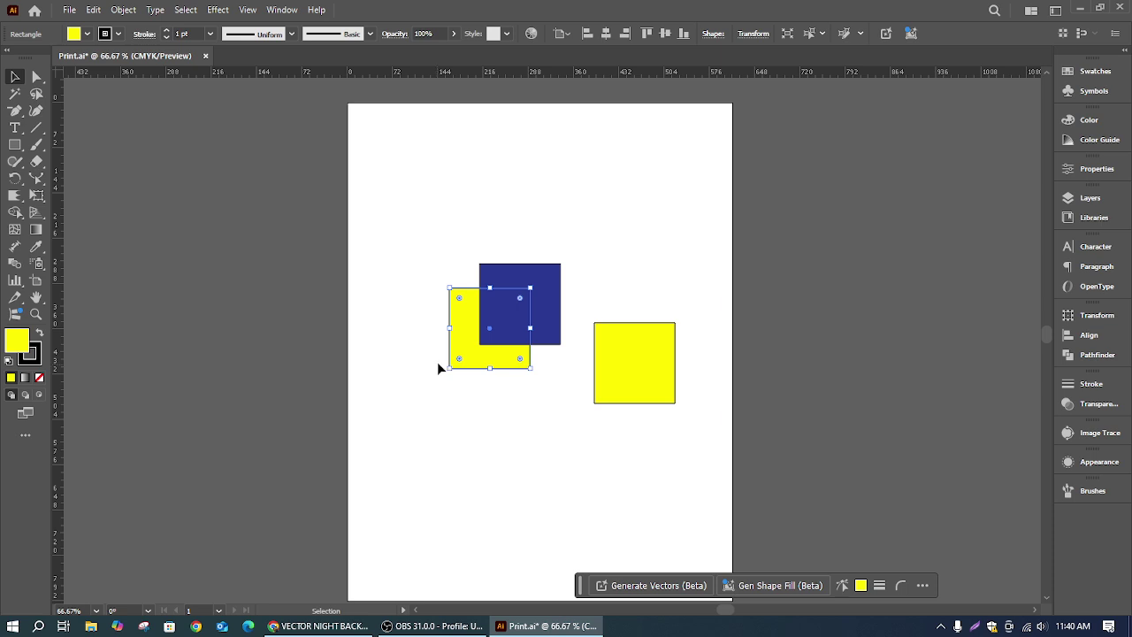
{"action": "left_click_drag", "start_coordinate": [486, 350], "coordinate": [492, 376]}
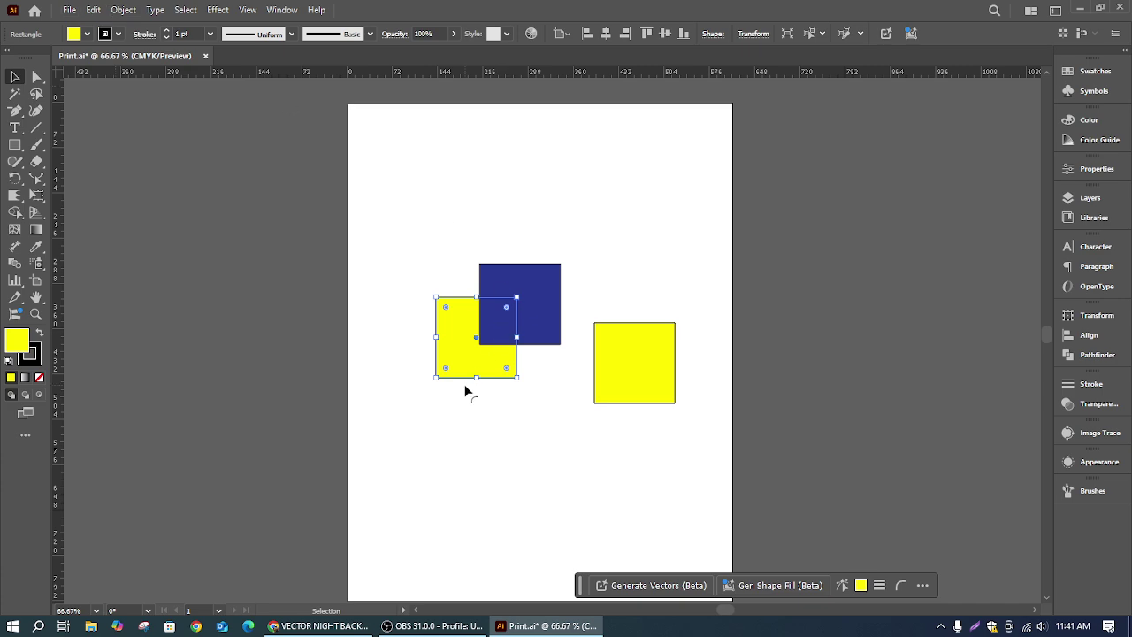
Step: Paste another yellow square in front, place it directly below the overlapped yellow square, and clear the selected duplicate
{"action": "left_click", "coordinate": [123, 10]}
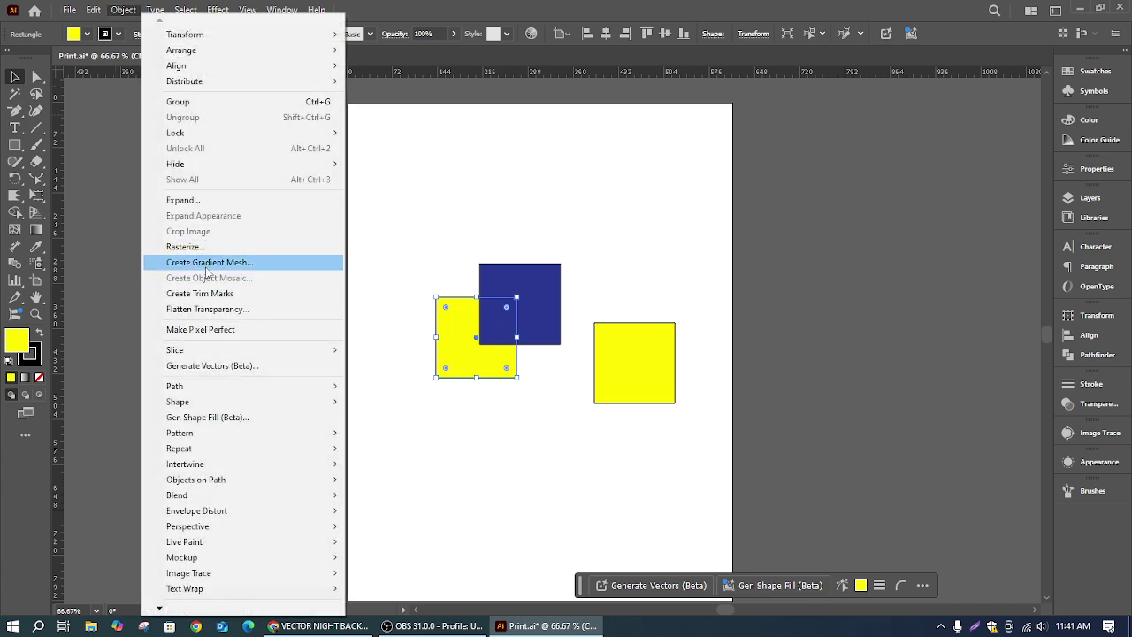
{"action": "left_click", "coordinate": [59, 9]}
{"action": "left_click", "coordinate": [92, 10]}
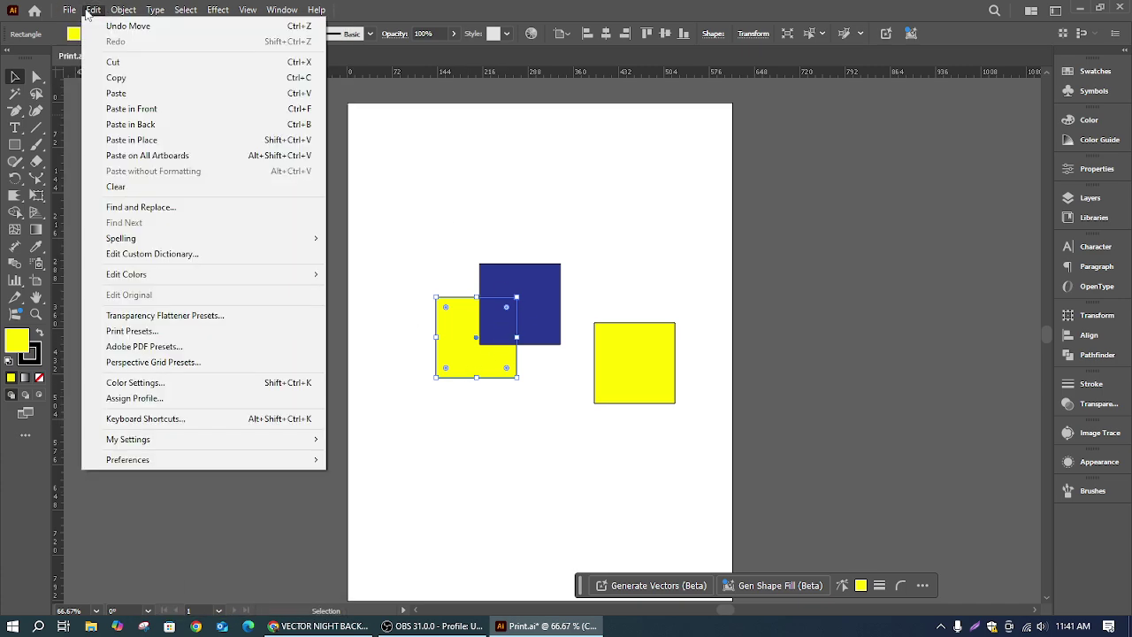
{"action": "left_click", "coordinate": [169, 116]}
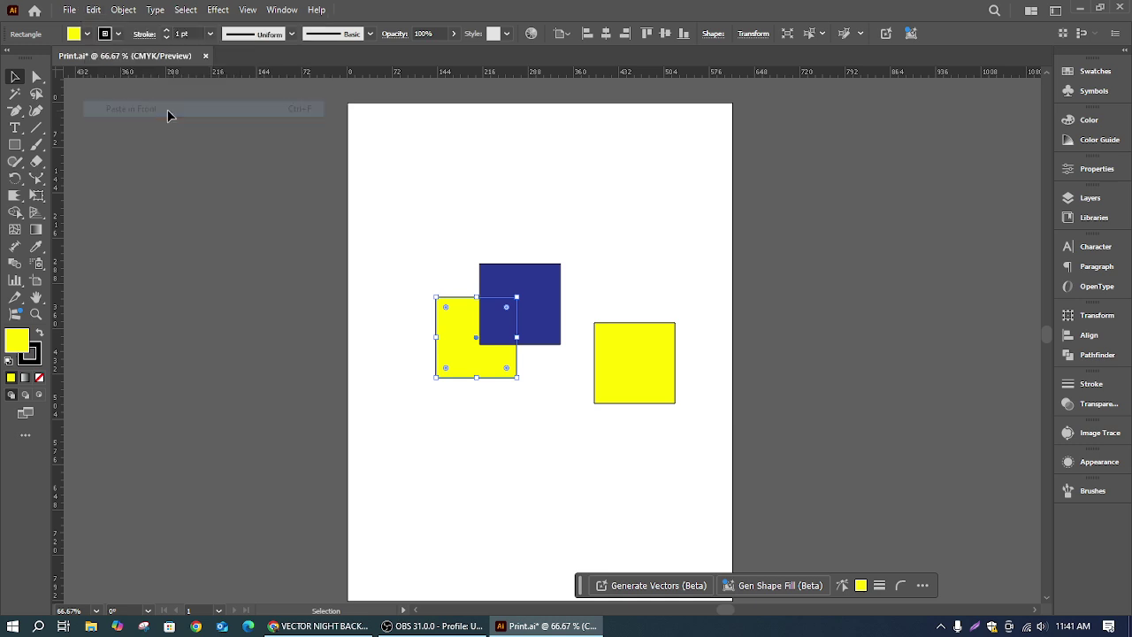
{"action": "left_click_drag", "start_coordinate": [449, 331], "coordinate": [483, 352]}
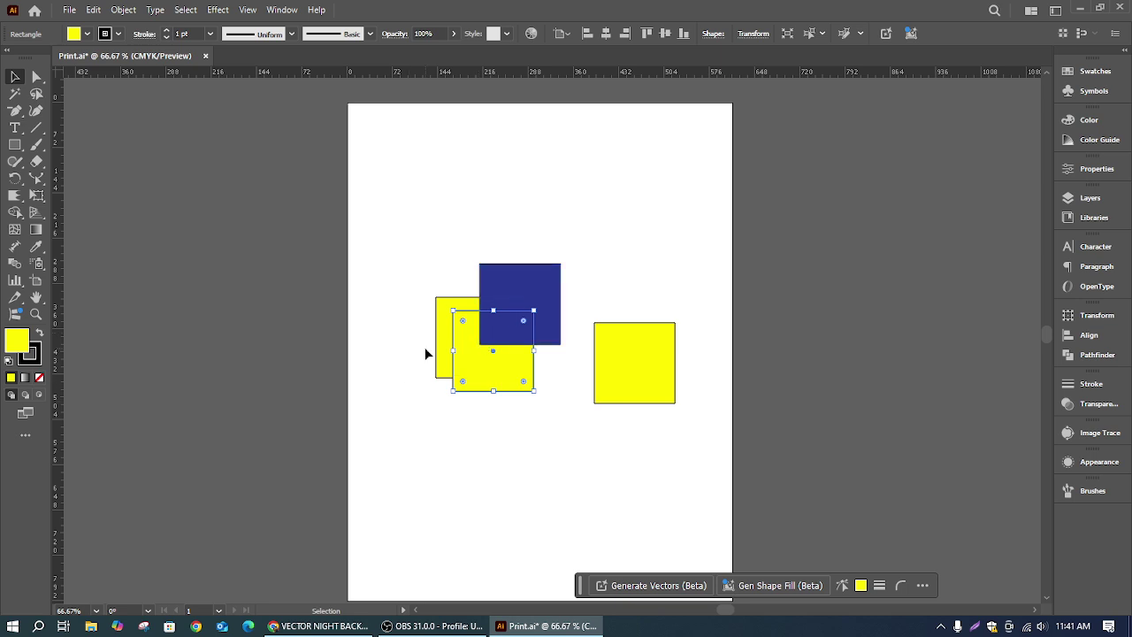
{"action": "left_click_drag", "start_coordinate": [507, 369], "coordinate": [472, 354]}
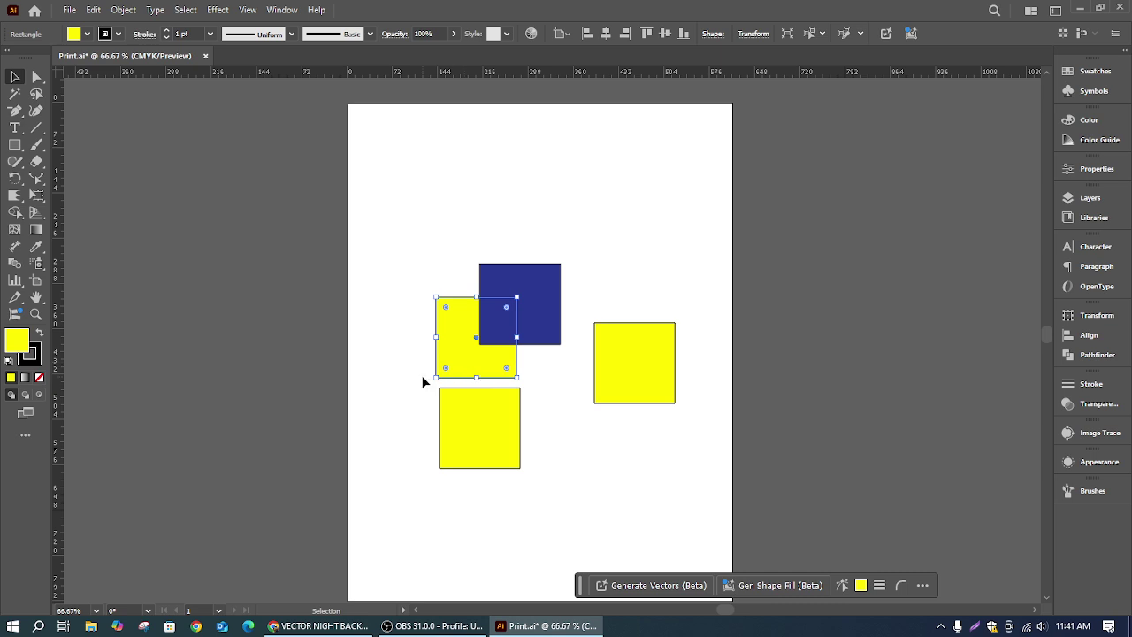
{"action": "left_click", "coordinate": [92, 10]}
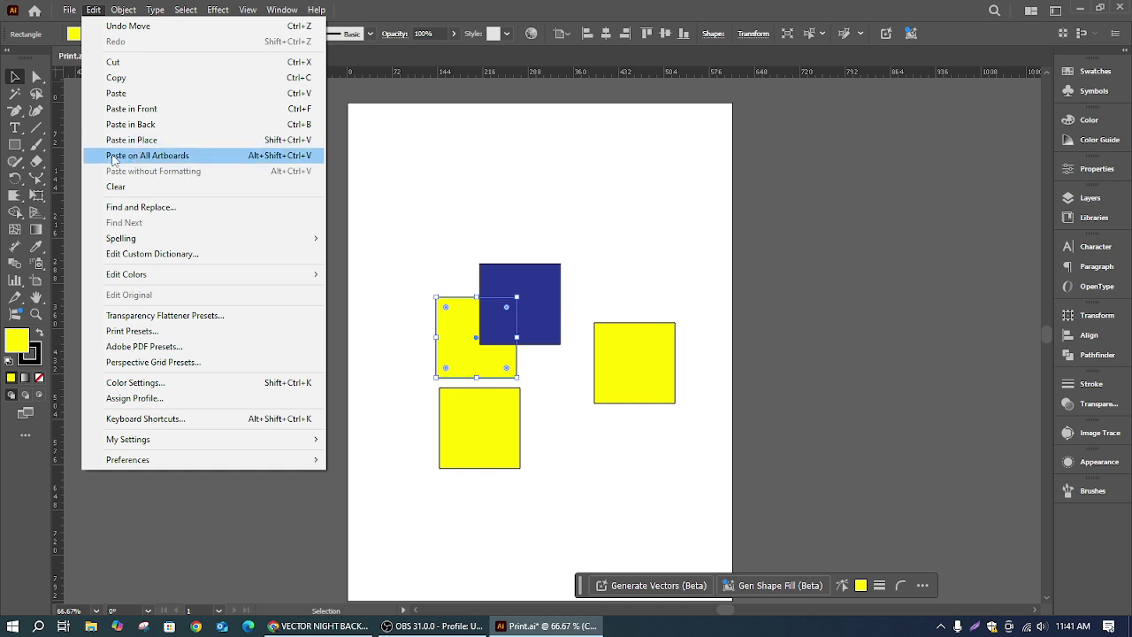
{"action": "left_click", "coordinate": [152, 187]}
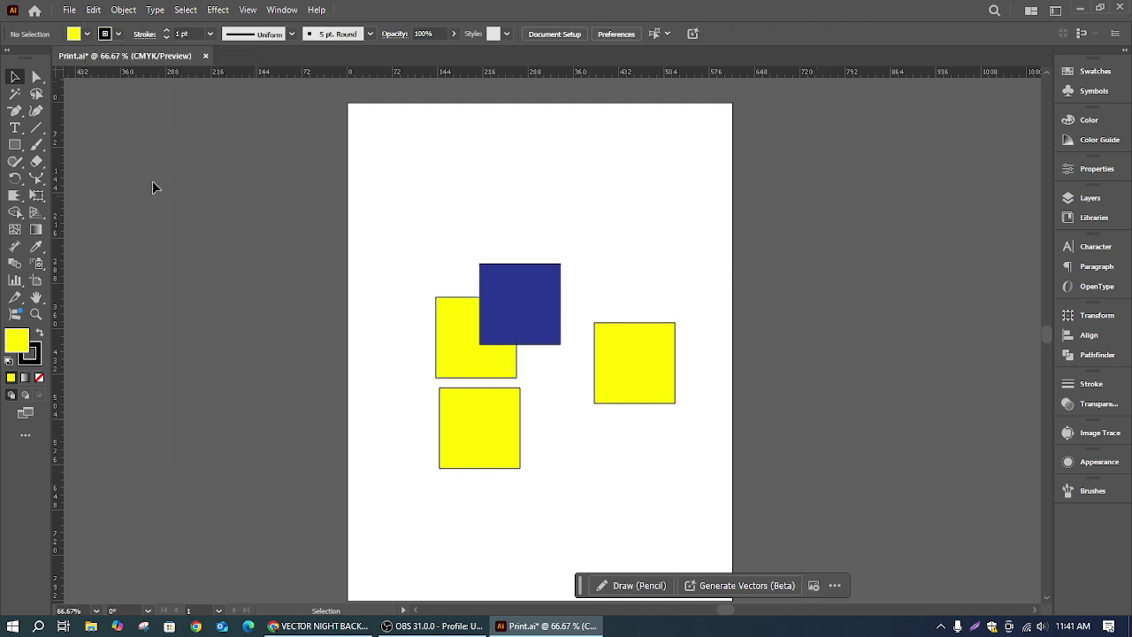
Step: Draw extra artboards of different sizes to the right of the main artboard and one about 264 × 260 pt to its left
{"action": "left_click", "coordinate": [37, 279]}
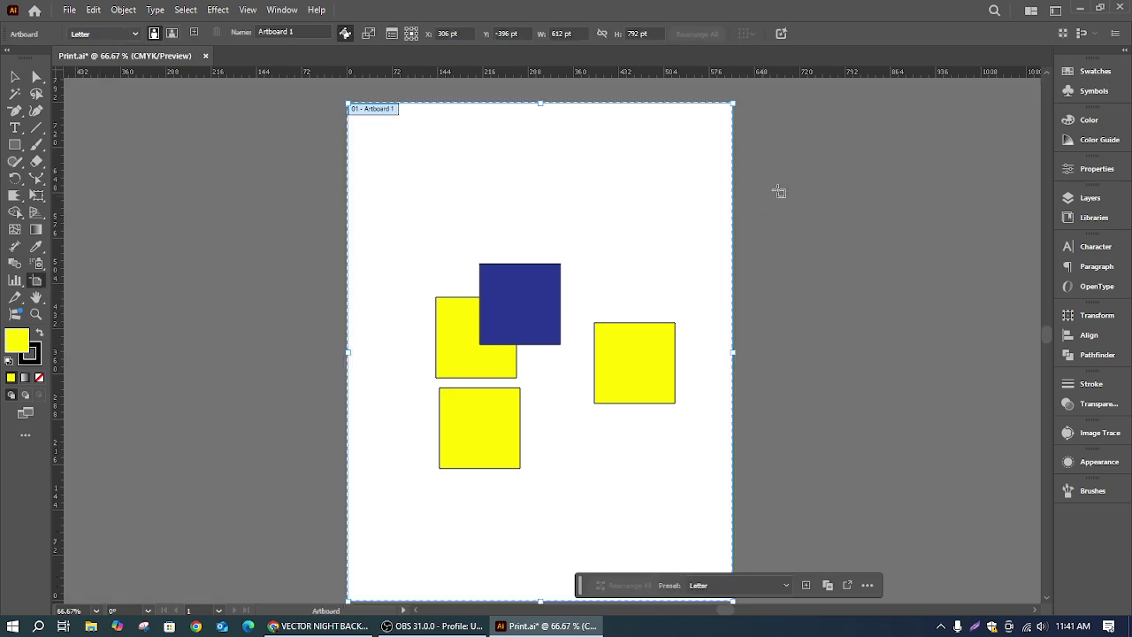
{"action": "left_click_drag", "start_coordinate": [793, 178], "coordinate": [962, 245]}
{"action": "left_click_drag", "start_coordinate": [841, 289], "coordinate": [967, 461]}
{"action": "left_click", "coordinate": [783, 408]}
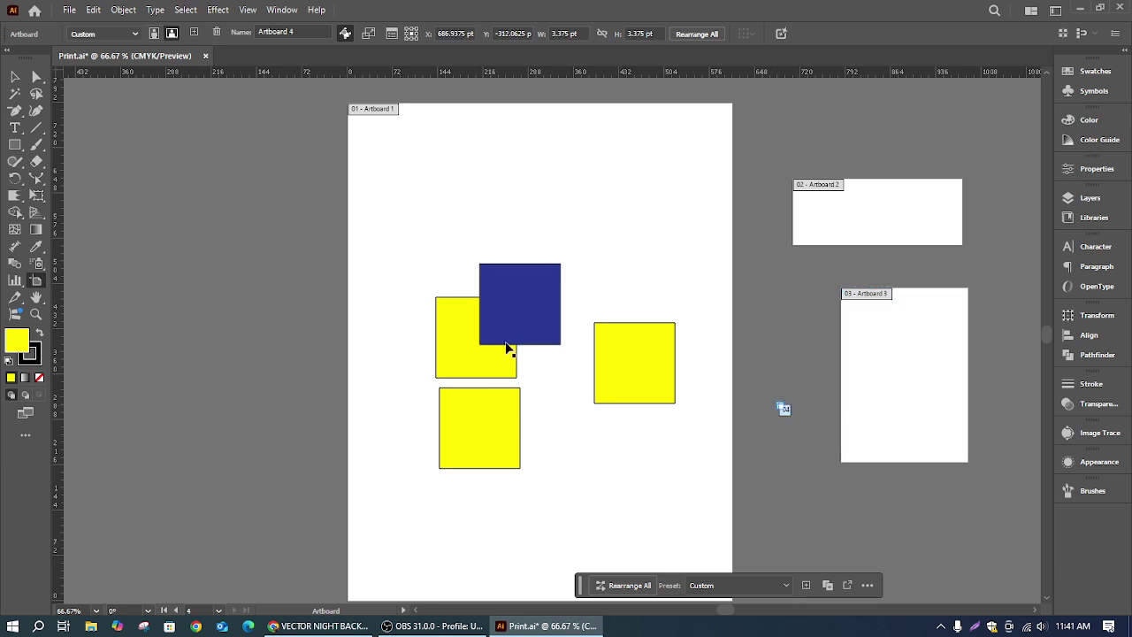
{"action": "left_click_drag", "start_coordinate": [88, 277], "coordinate": [256, 440]}
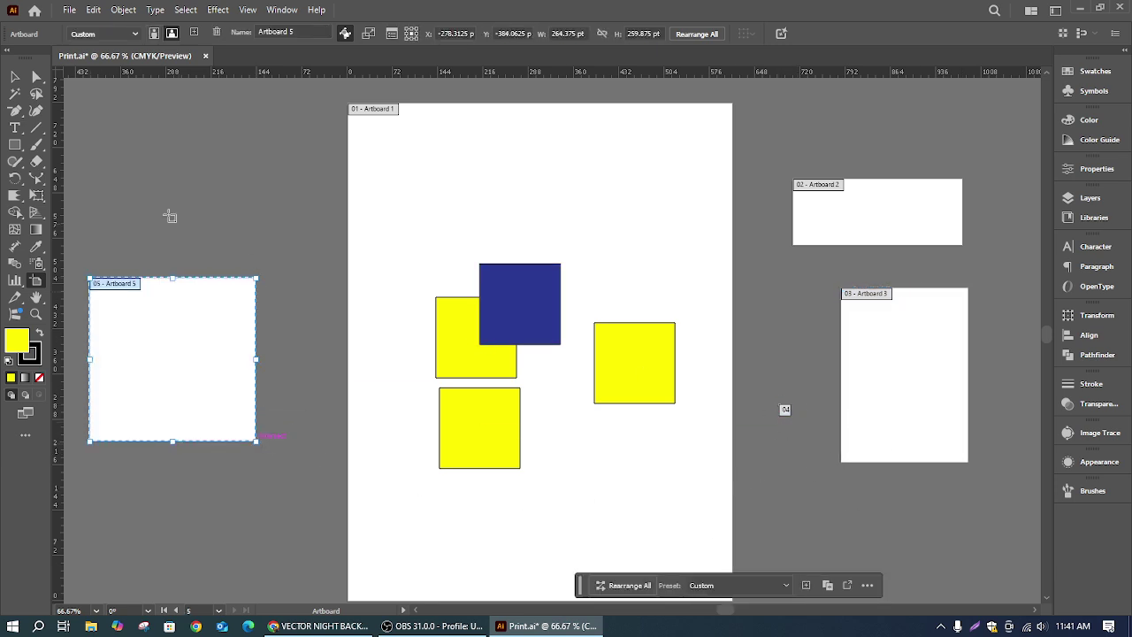
{"action": "left_click", "coordinate": [450, 347]}
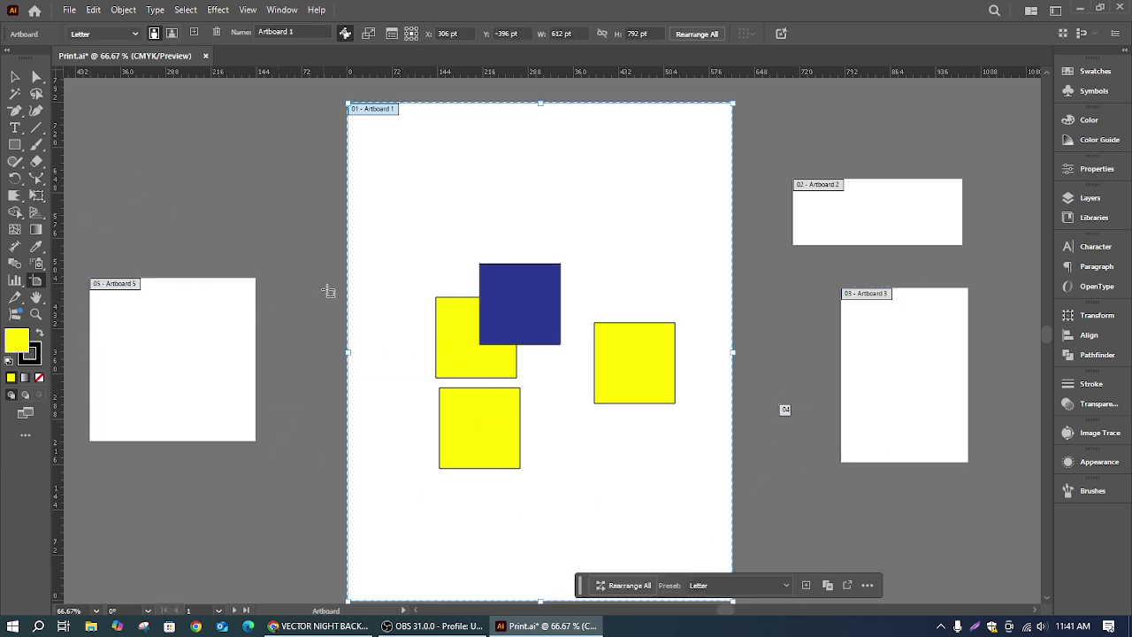
Step: Move the lower yellow square into the bottom-right corner of the main artboard
{"action": "left_click", "coordinate": [15, 78]}
{"action": "left_click", "coordinate": [458, 363]}
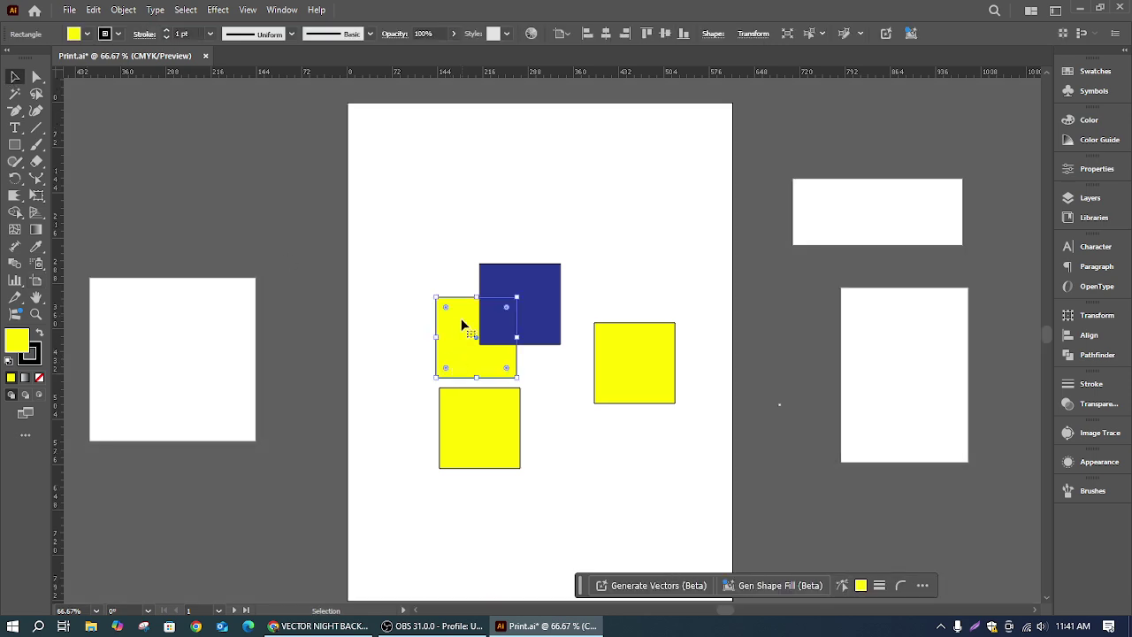
{"action": "key", "text": "a"}
{"action": "left_click", "coordinate": [123, 11]}
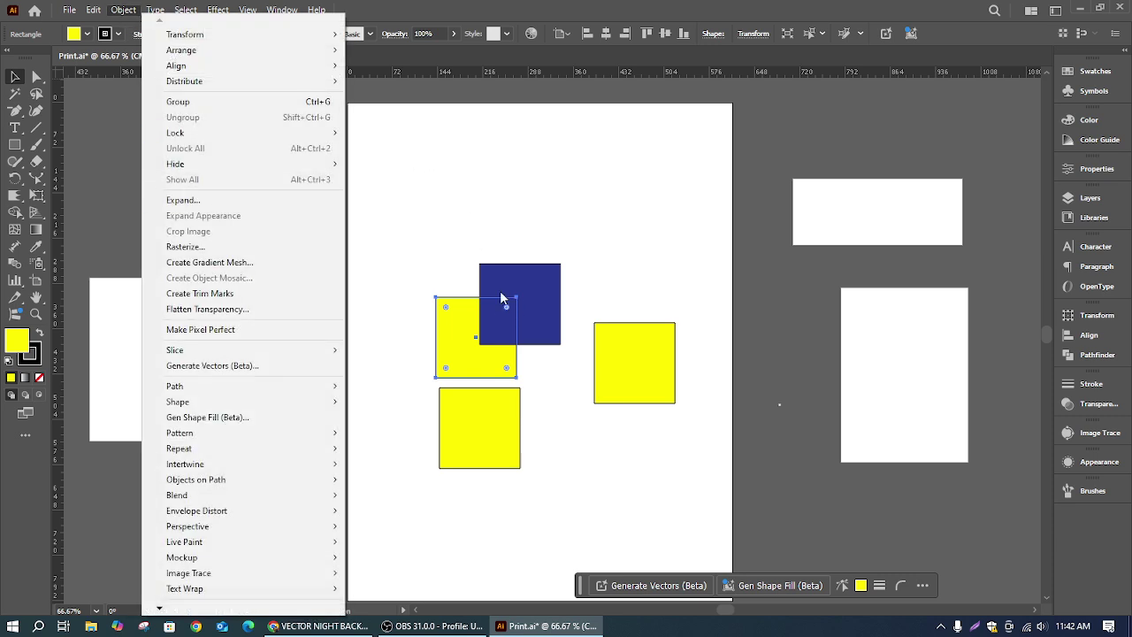
{"action": "left_click", "coordinate": [498, 429]}
{"action": "scroll", "coordinate": [496, 431], "scroll_direction": "down", "scroll_amount": 3}
{"action": "left_click_drag", "start_coordinate": [512, 373], "coordinate": [702, 487]}
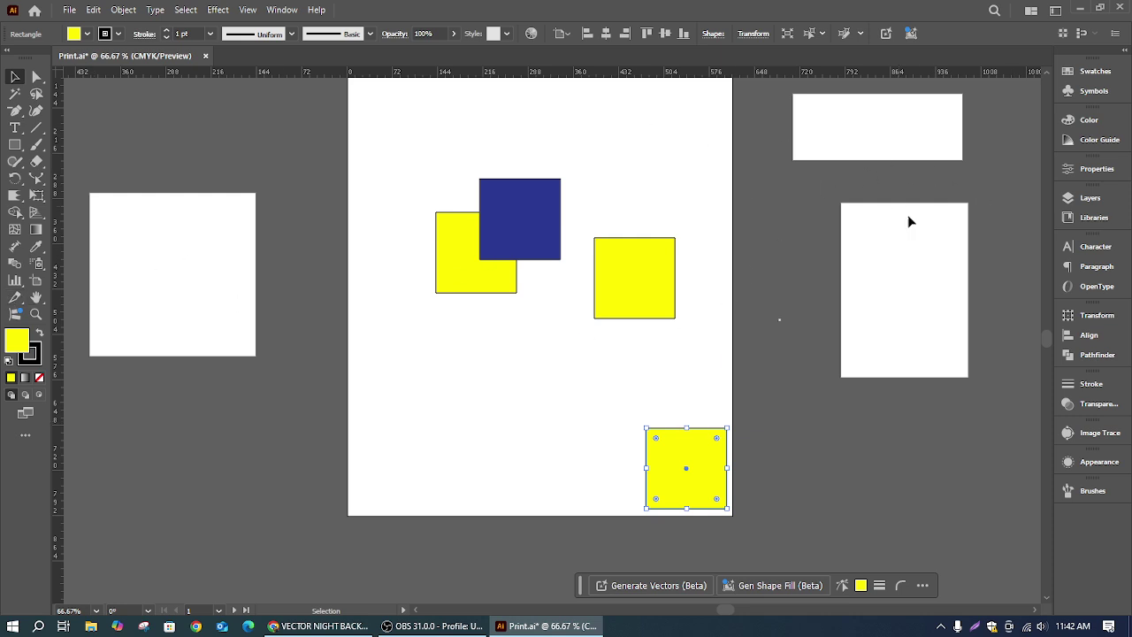
Step: Copy the yellow square in the main artboard's bottom-right corner and paste it on all artboards
{"action": "key", "text": "a"}
{"action": "left_click", "coordinate": [122, 9]}
{"action": "mouse_move", "coordinate": [93, 10]}
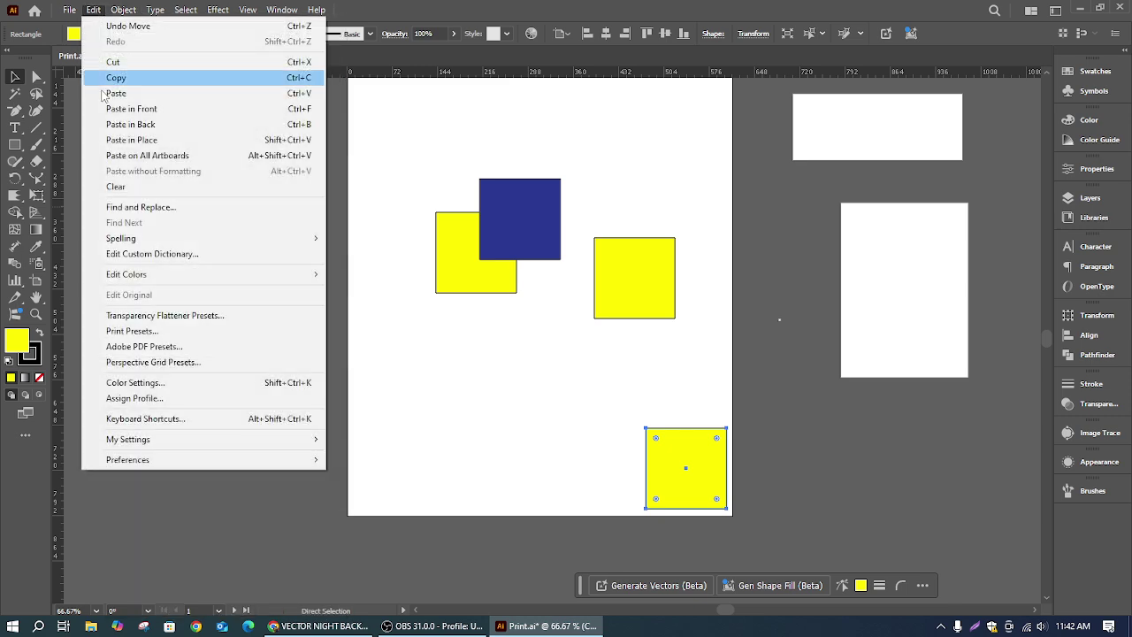
{"action": "left_click", "coordinate": [134, 161]}
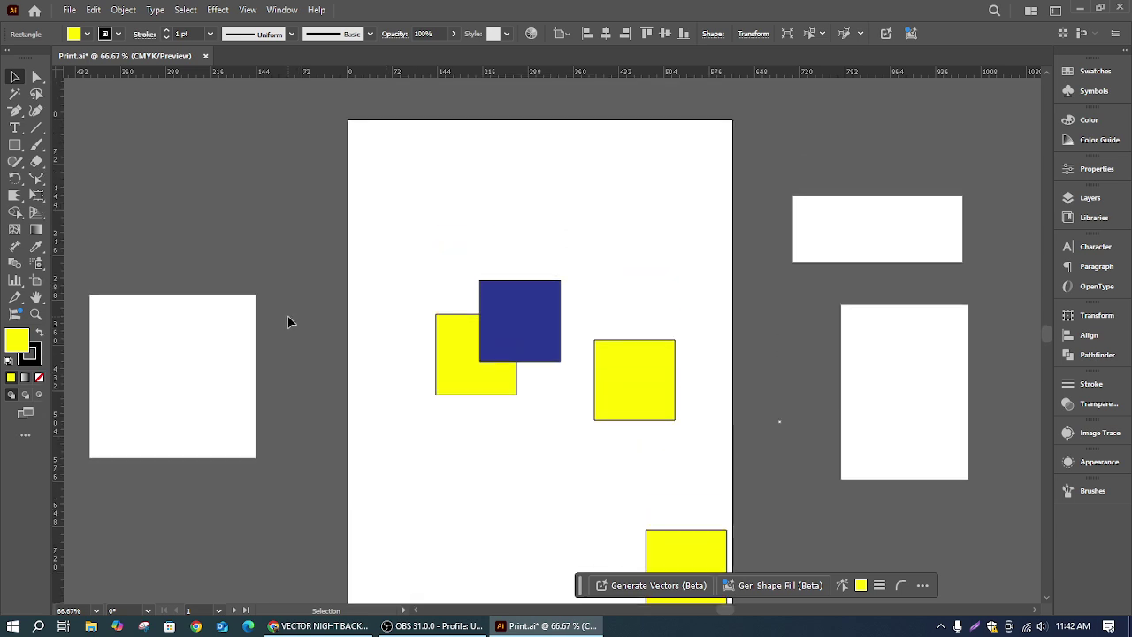
Step: Reselect the yellow square in the main artboard's corner and repeat Paste on All Artboards
{"action": "scroll", "coordinate": [286, 328], "scroll_direction": "up", "scroll_amount": 1}
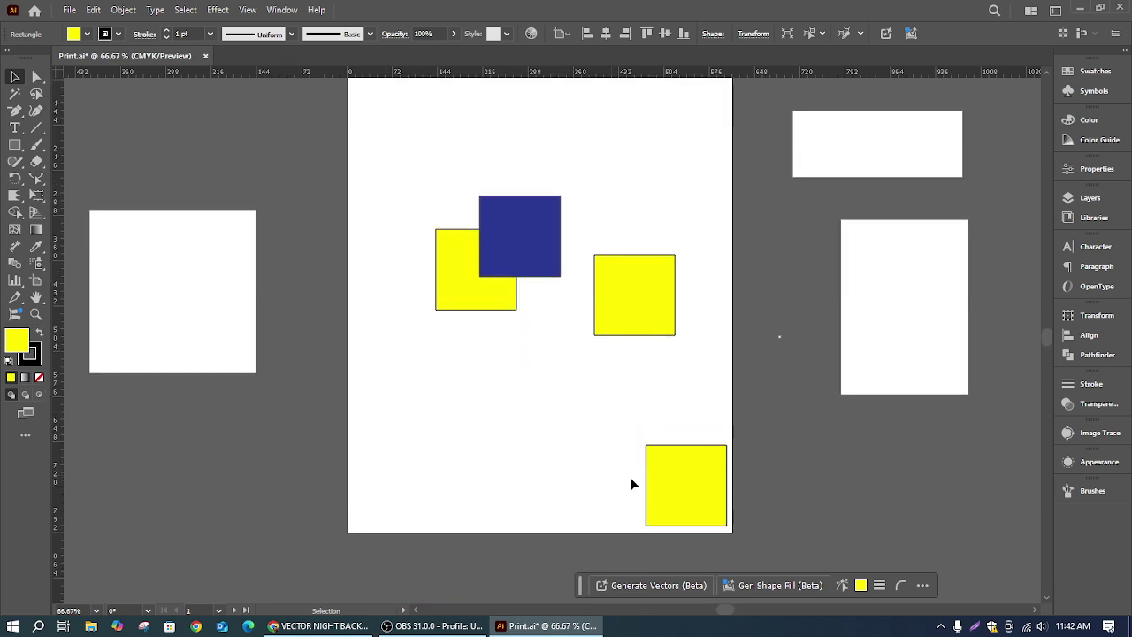
{"action": "left_click", "coordinate": [657, 479]}
{"action": "left_click", "coordinate": [123, 9]}
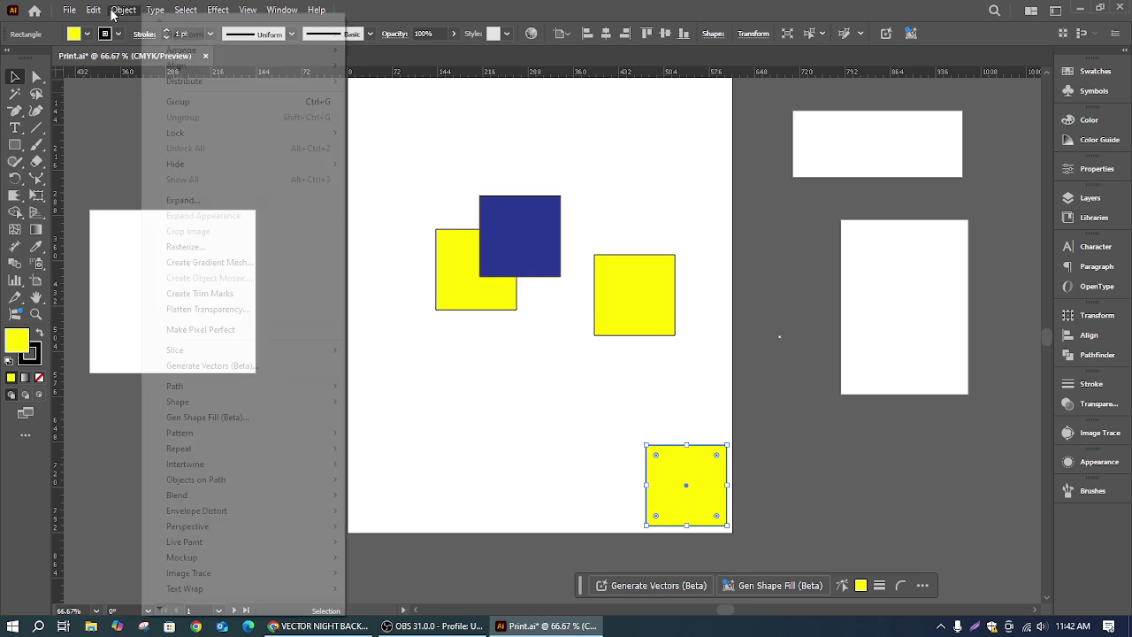
{"action": "mouse_move", "coordinate": [100, 14]}
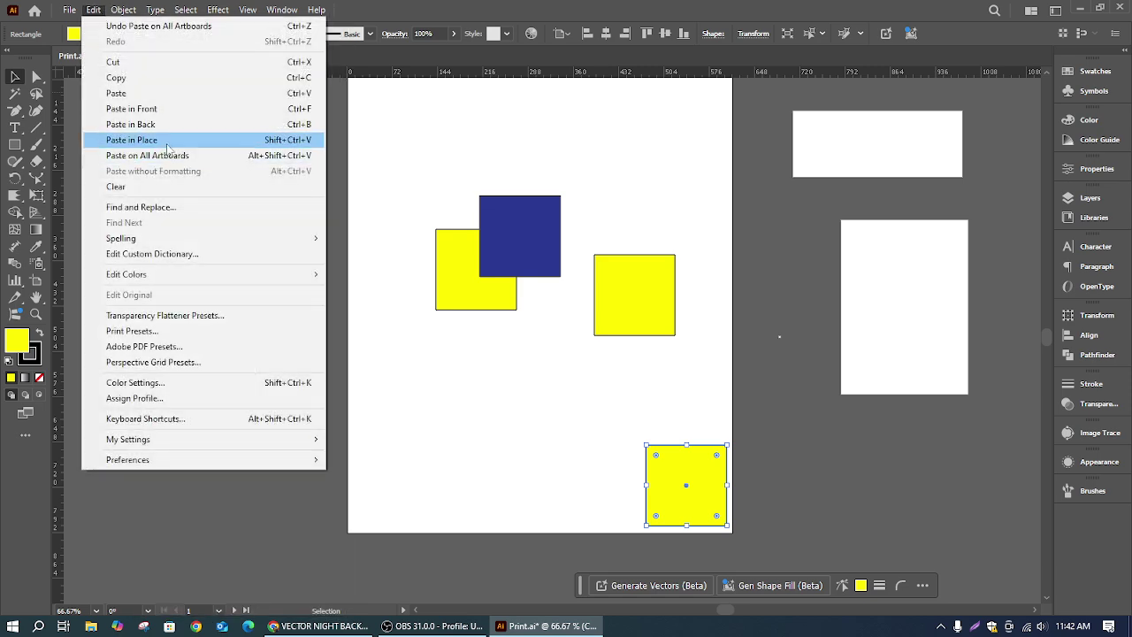
{"action": "left_click", "coordinate": [183, 157]}
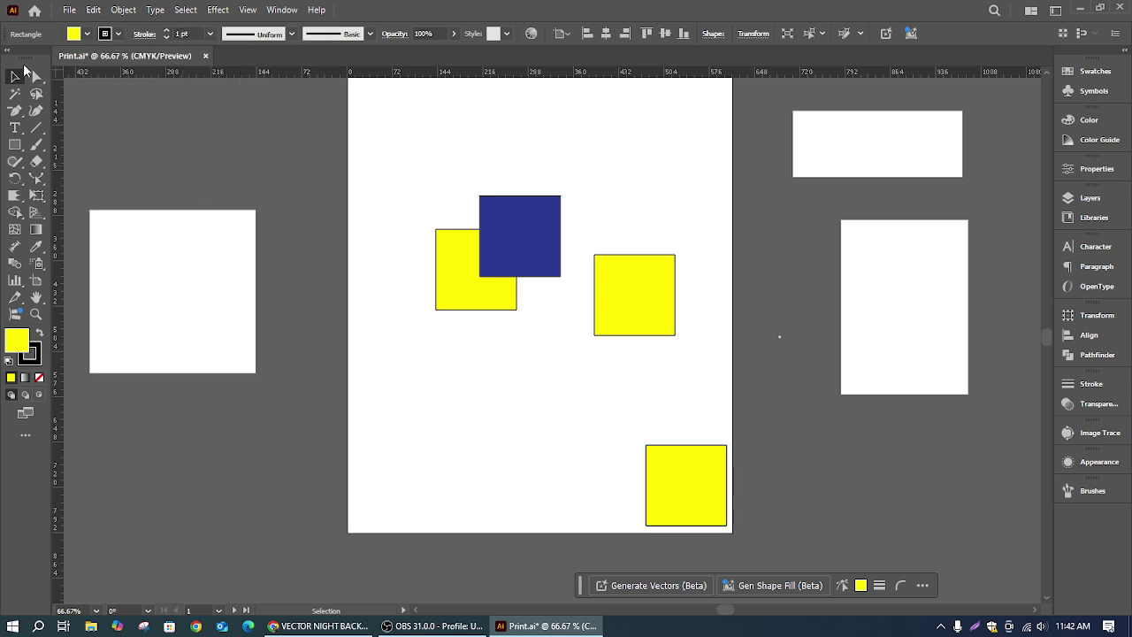
Step: Delete the pasted yellow squares that lie outside the artboards, keeping the squares on the main artboard
{"action": "left_click", "coordinate": [24, 71]}
{"action": "scroll", "coordinate": [305, 163], "scroll_direction": "up", "scroll_amount": 3}
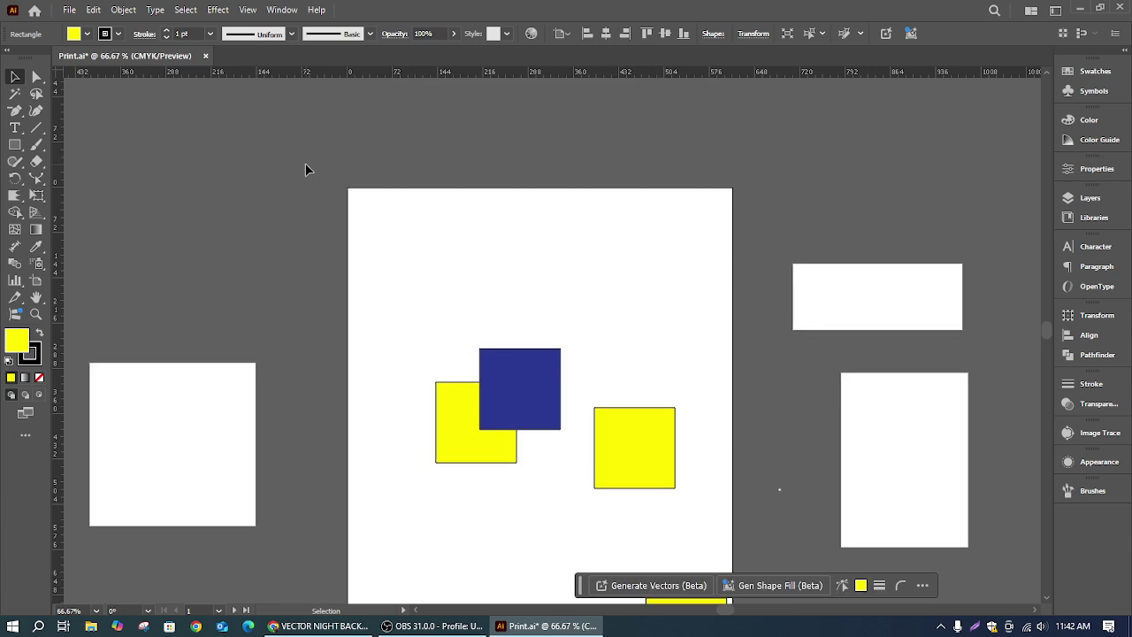
{"action": "scroll", "coordinate": [305, 163], "scroll_direction": "down", "scroll_amount": 3}
{"action": "scroll", "coordinate": [377, 190], "scroll_direction": "down", "scroll_amount": 2}
{"action": "scroll", "coordinate": [376, 198], "scroll_direction": "down", "scroll_amount": 3}
{"action": "scroll", "coordinate": [376, 200], "scroll_direction": "up", "scroll_amount": 4}
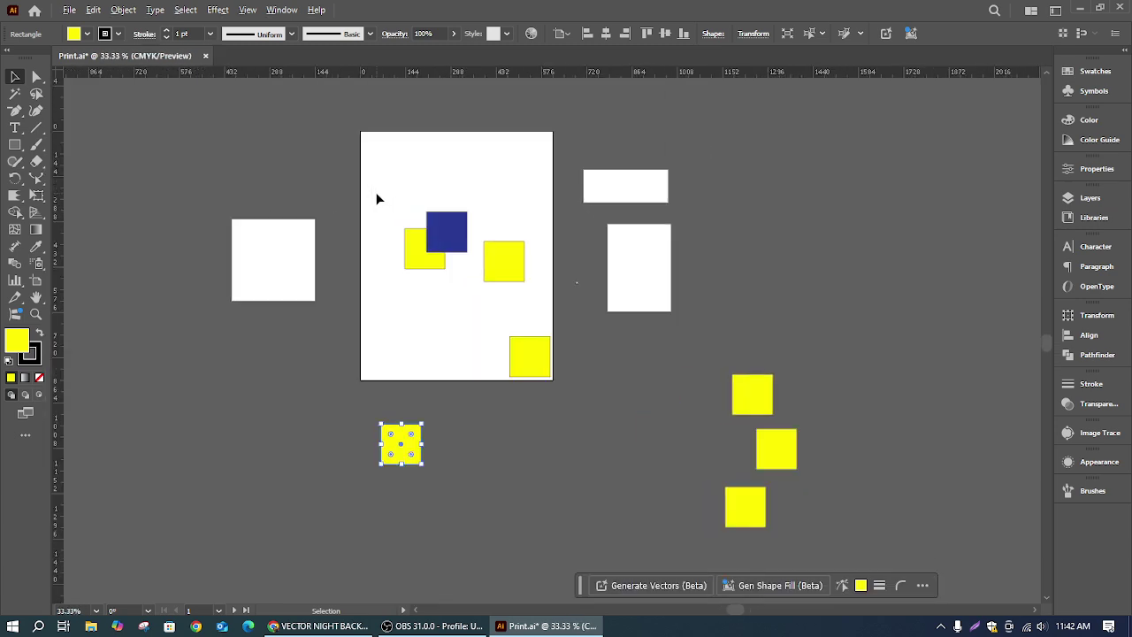
{"action": "scroll", "coordinate": [376, 201], "scroll_direction": "down", "scroll_amount": 1}
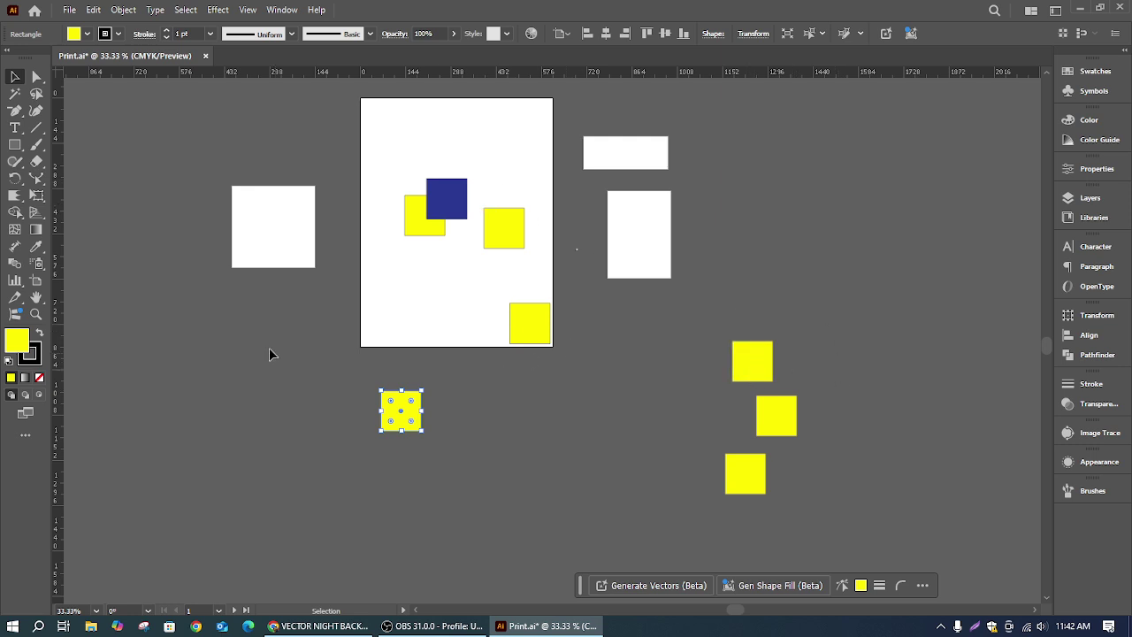
{"action": "left_click", "coordinate": [350, 370]}
{"action": "key", "text": "ctrl+a"}
{"action": "key", "text": "Delete"}
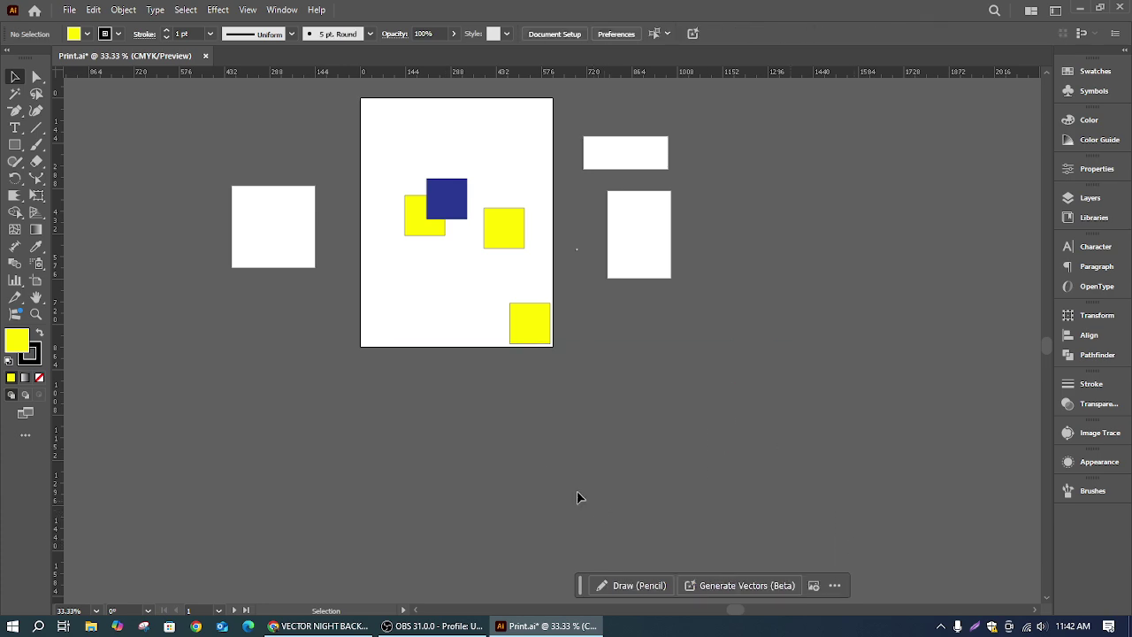
{"action": "scroll", "coordinate": [248, 292], "scroll_direction": "up", "scroll_amount": 2}
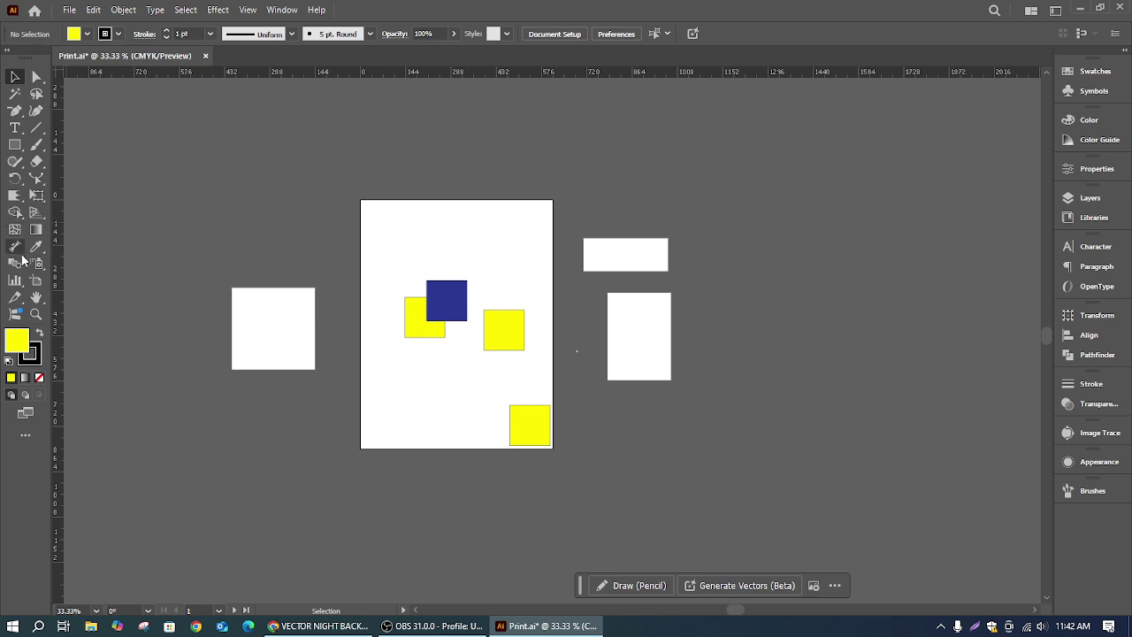
Step: Try to select and delete the smaller artboards beside the main artboard together
{"action": "left_click", "coordinate": [37, 280]}
{"action": "left_click_drag", "start_coordinate": [605, 200], "coordinate": [716, 418]}
{"action": "key", "text": "Delete"}
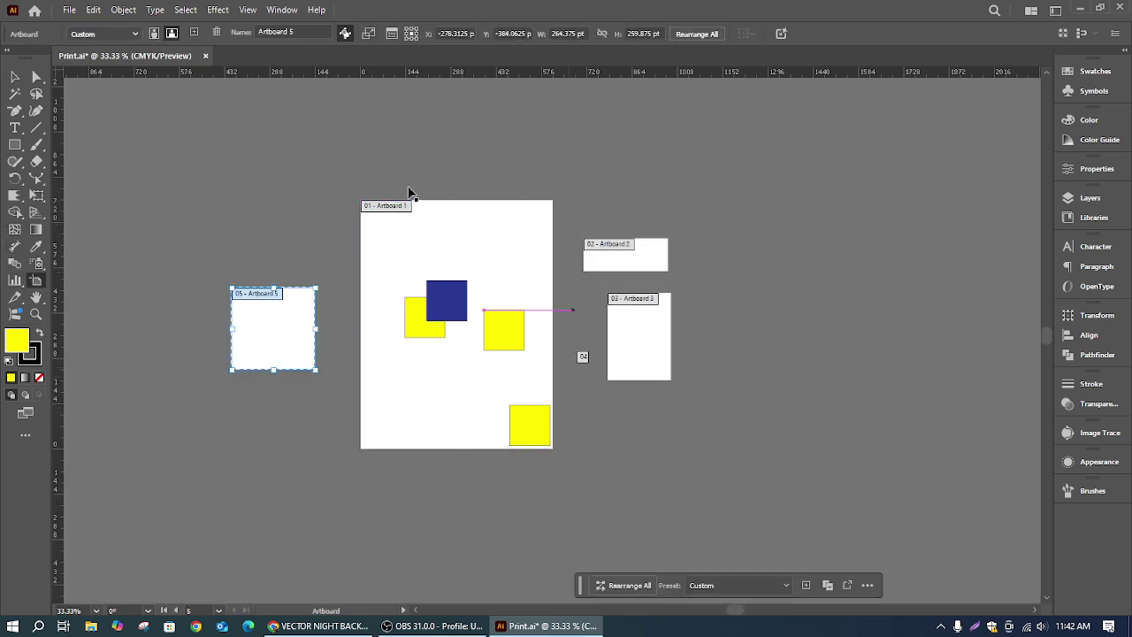
{"action": "left_click", "coordinate": [14, 77]}
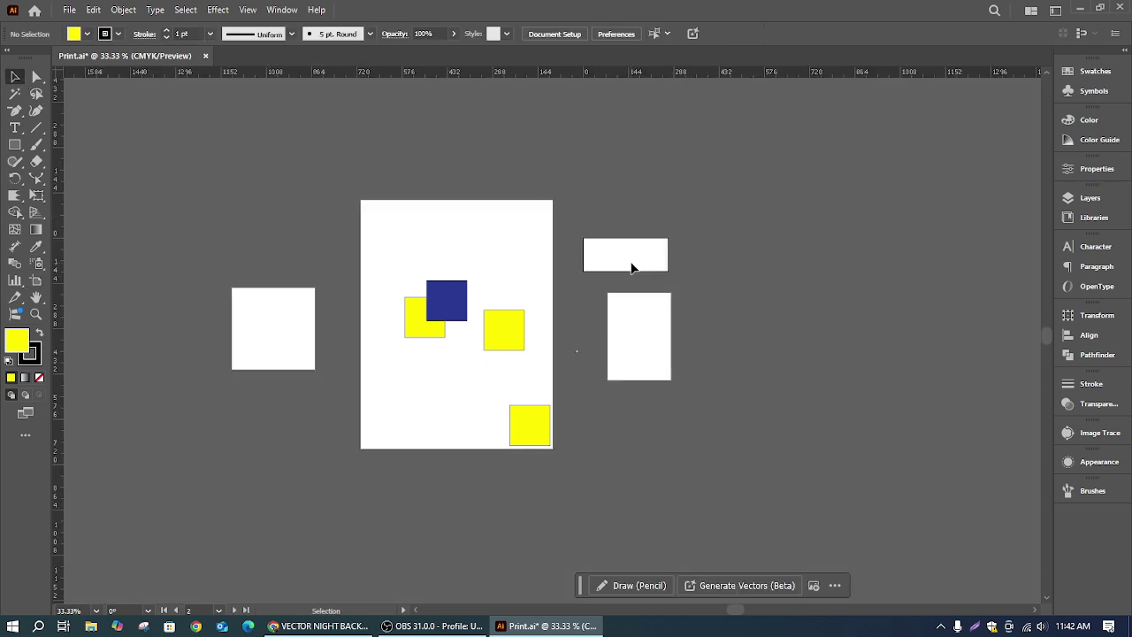
Step: Delete the four smaller artboards, including the tiny one, so that only Artboard 1 with the squares is kept
{"action": "left_click", "coordinate": [37, 280]}
{"action": "left_click", "coordinate": [604, 258]}
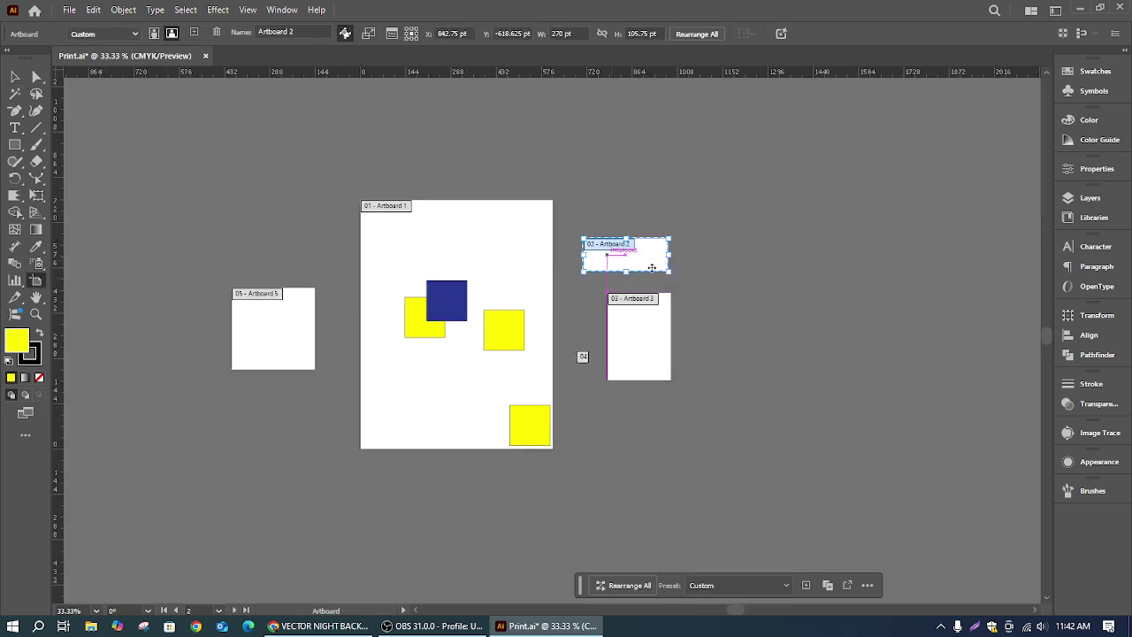
{"action": "key", "text": "Delete"}
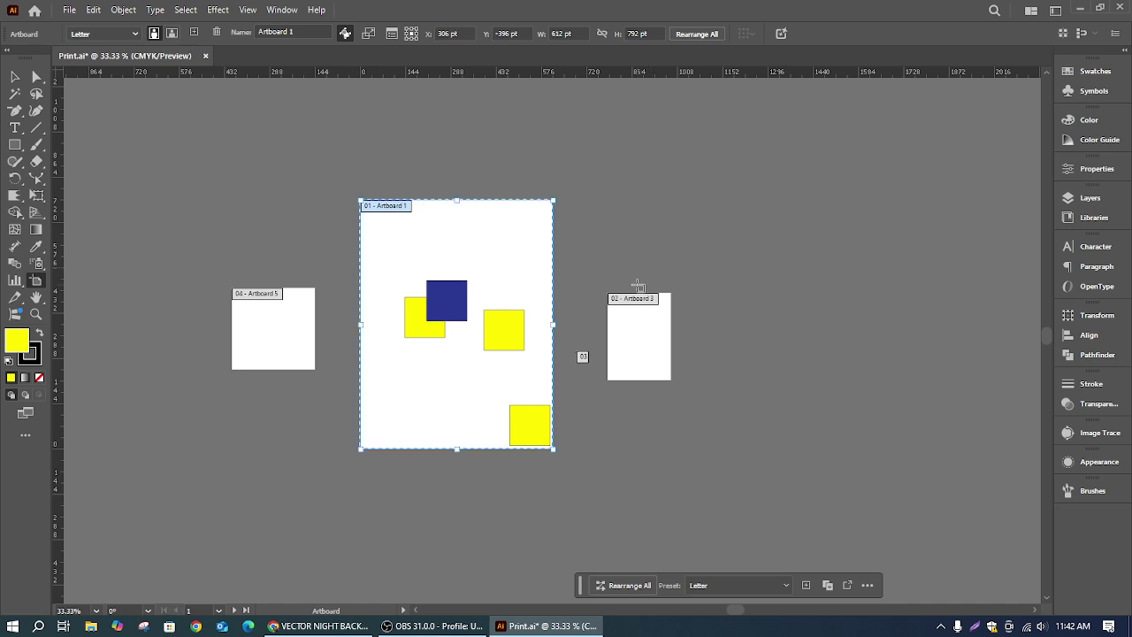
{"action": "left_click", "coordinate": [638, 351]}
{"action": "key", "text": "Delete"}
{"action": "left_click", "coordinate": [265, 337]}
{"action": "key", "text": "Delete"}
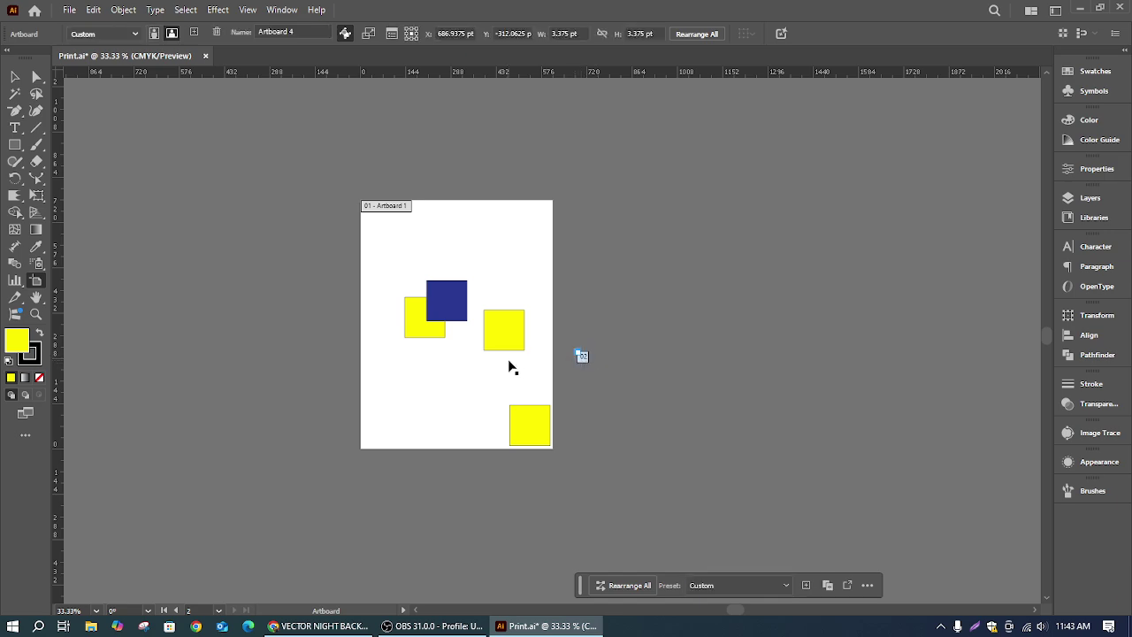
{"action": "key", "text": "Delete"}
{"action": "left_click", "coordinate": [12, 78]}
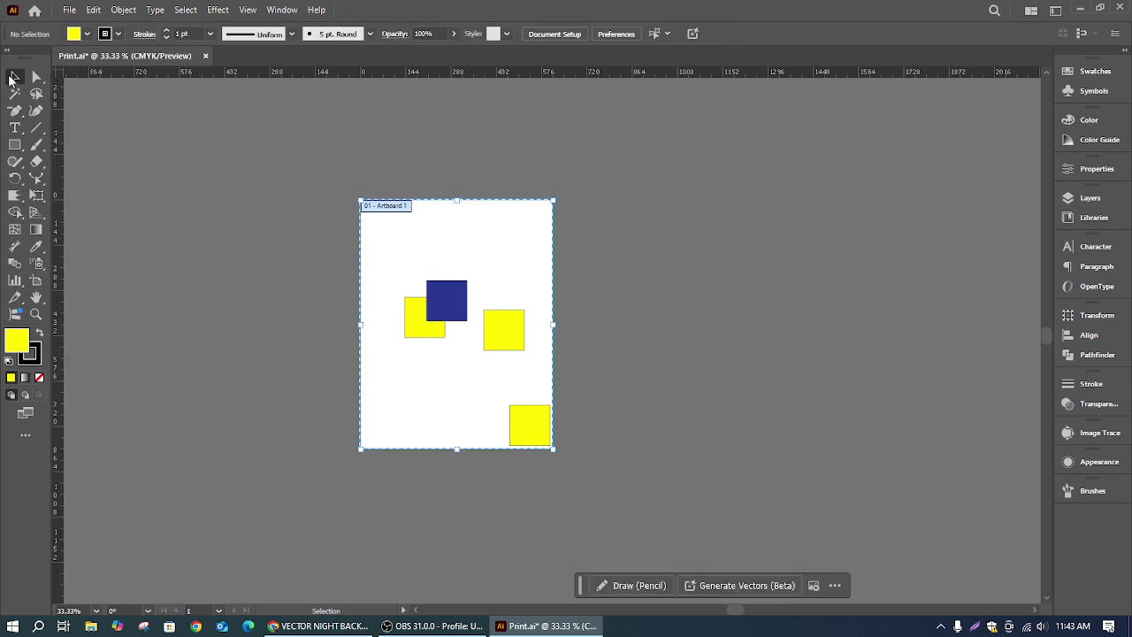
Step: Zoom in to 64000% and scroll away from the artwork, and bring the page back with Fit Artboard in Window
{"action": "scroll", "coordinate": [569, 367], "scroll_direction": "up", "scroll_amount": 1}
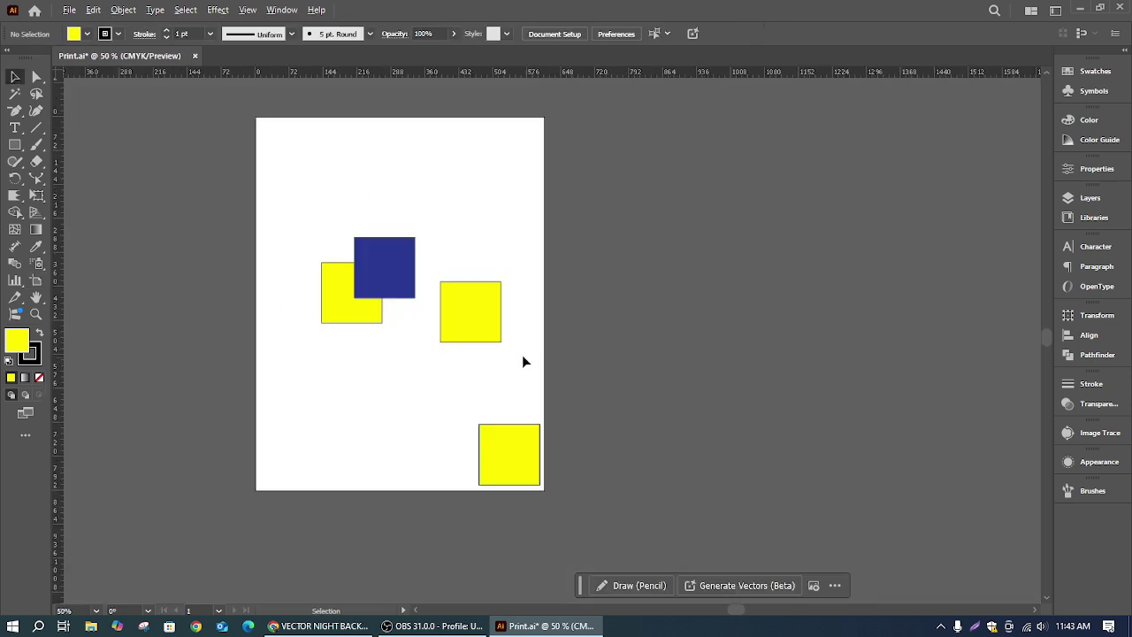
{"action": "scroll", "coordinate": [523, 357], "scroll_direction": "up", "scroll_amount": 15}
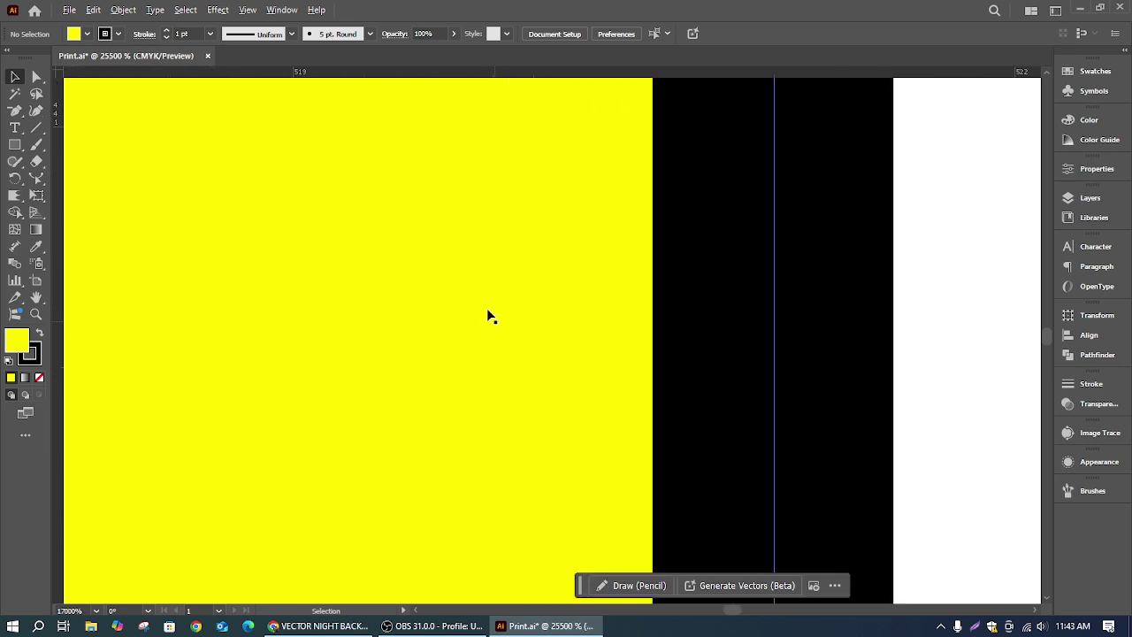
{"action": "scroll", "coordinate": [490, 317], "scroll_direction": "up", "scroll_amount": 2}
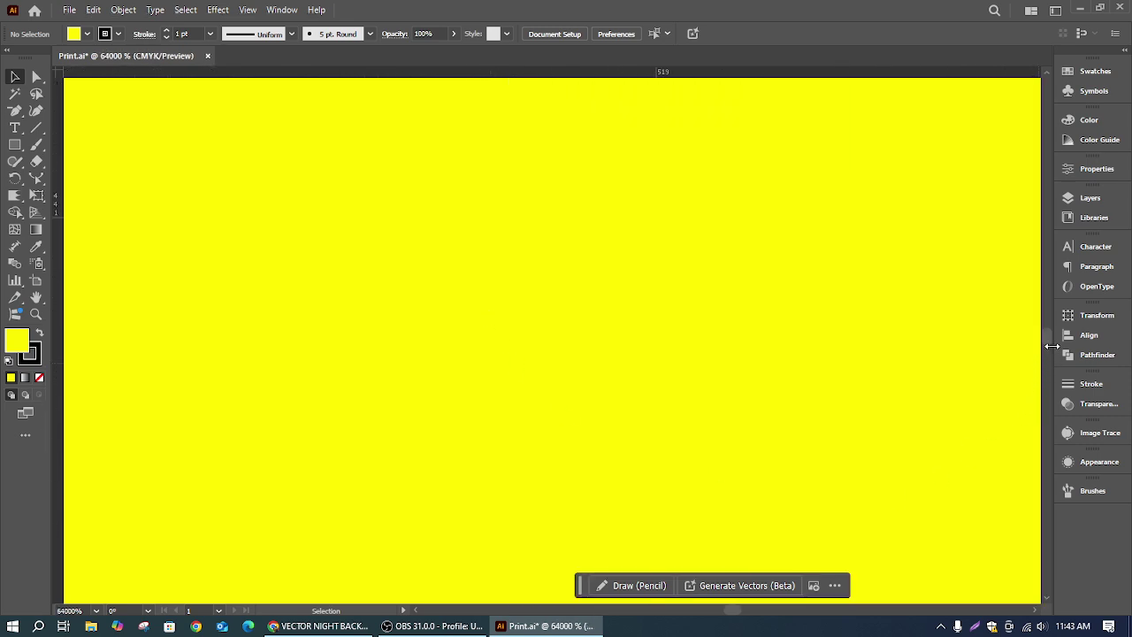
{"action": "left_click_drag", "start_coordinate": [1050, 330], "coordinate": [1048, 80]}
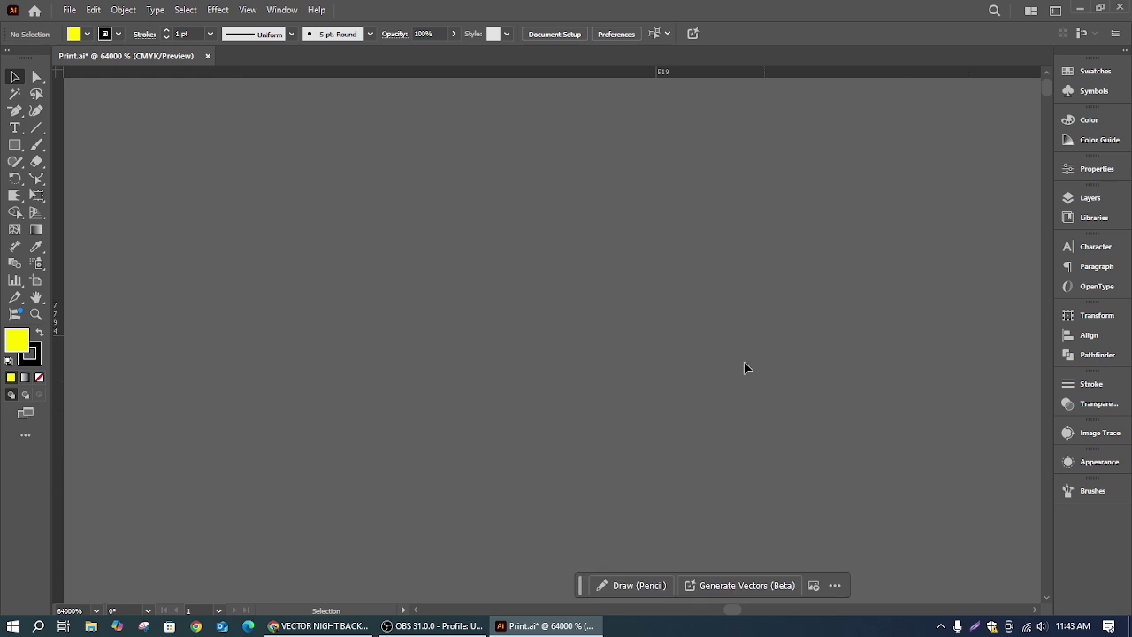
{"action": "left_click", "coordinate": [247, 10]}
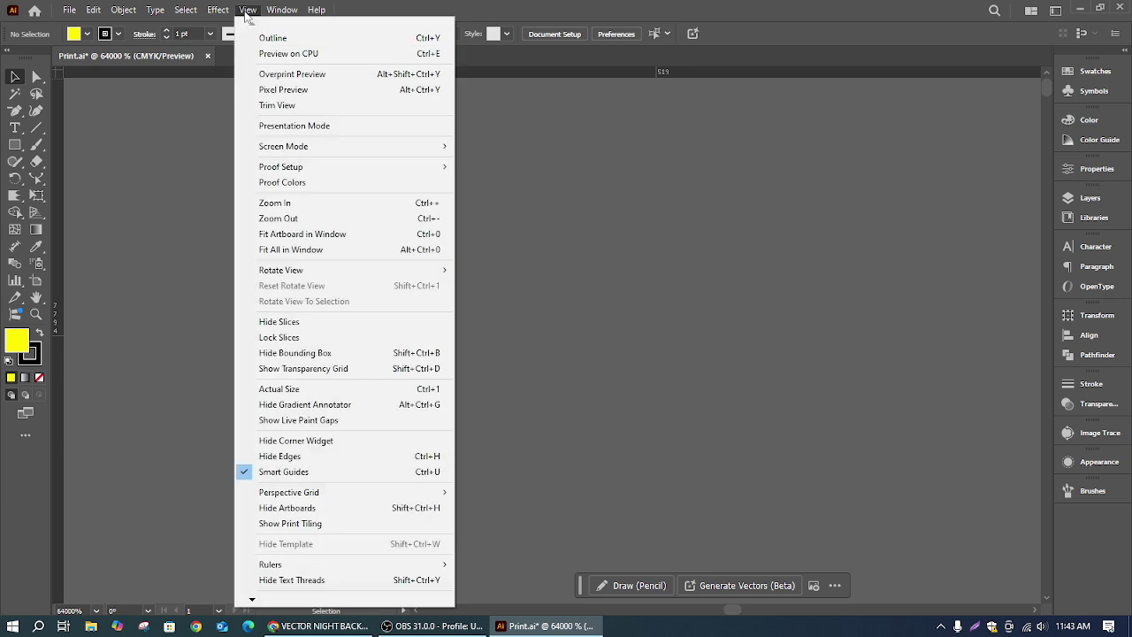
{"action": "left_click", "coordinate": [303, 239]}
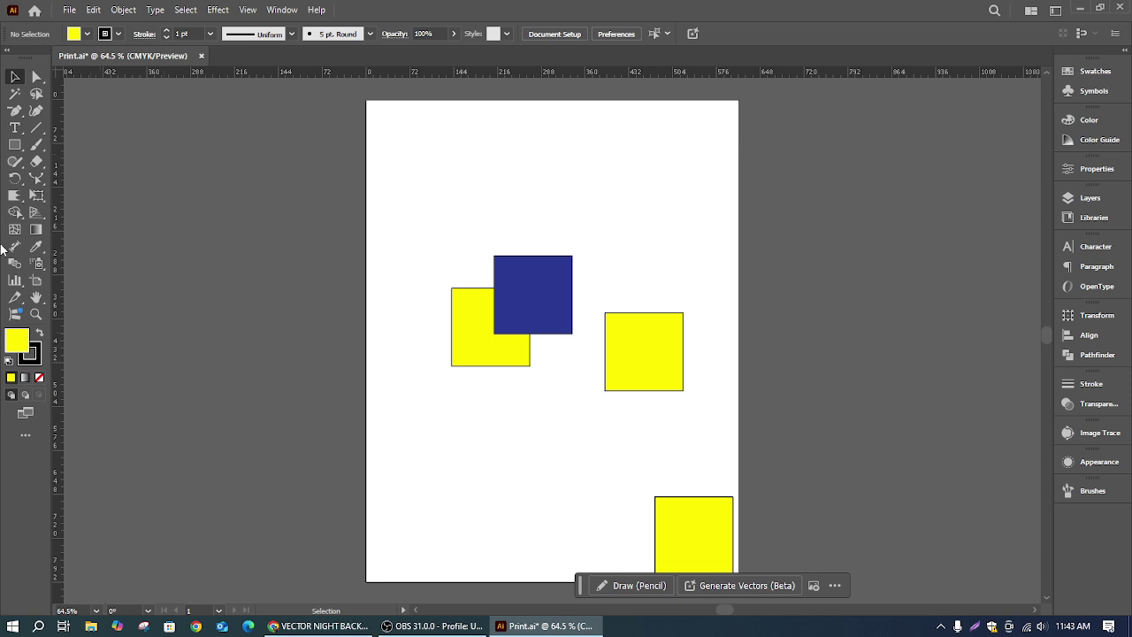
Step: Select all four squares, remove them with the Clear command, and undo the removal
{"action": "left_click_drag", "start_coordinate": [14, 110], "coordinate": [79, 114]}
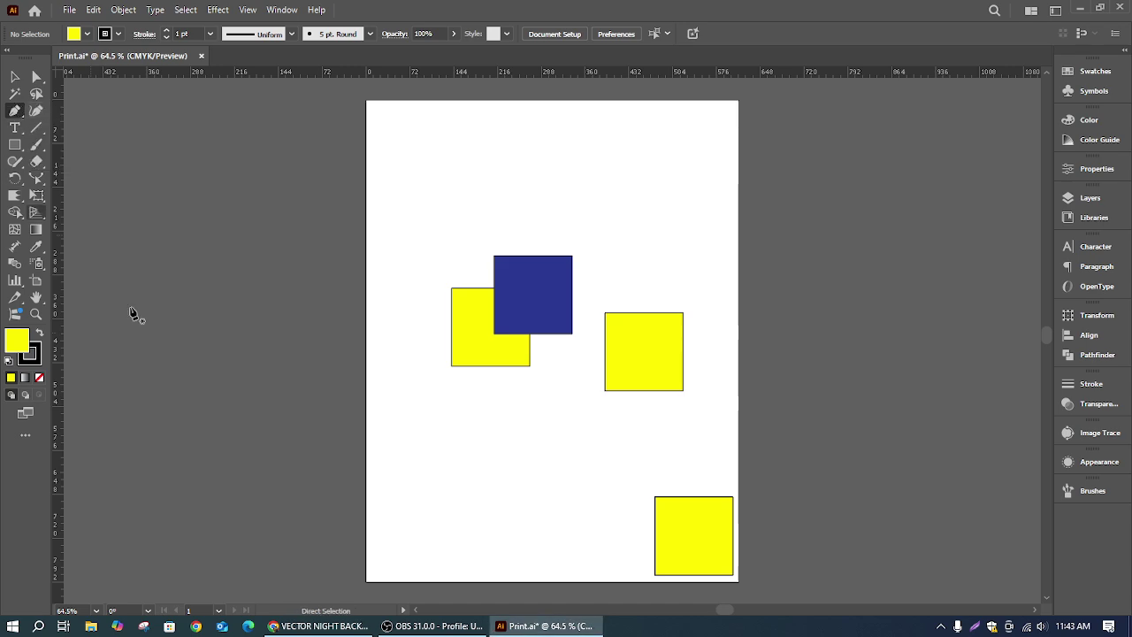
{"action": "left_click", "coordinate": [15, 77]}
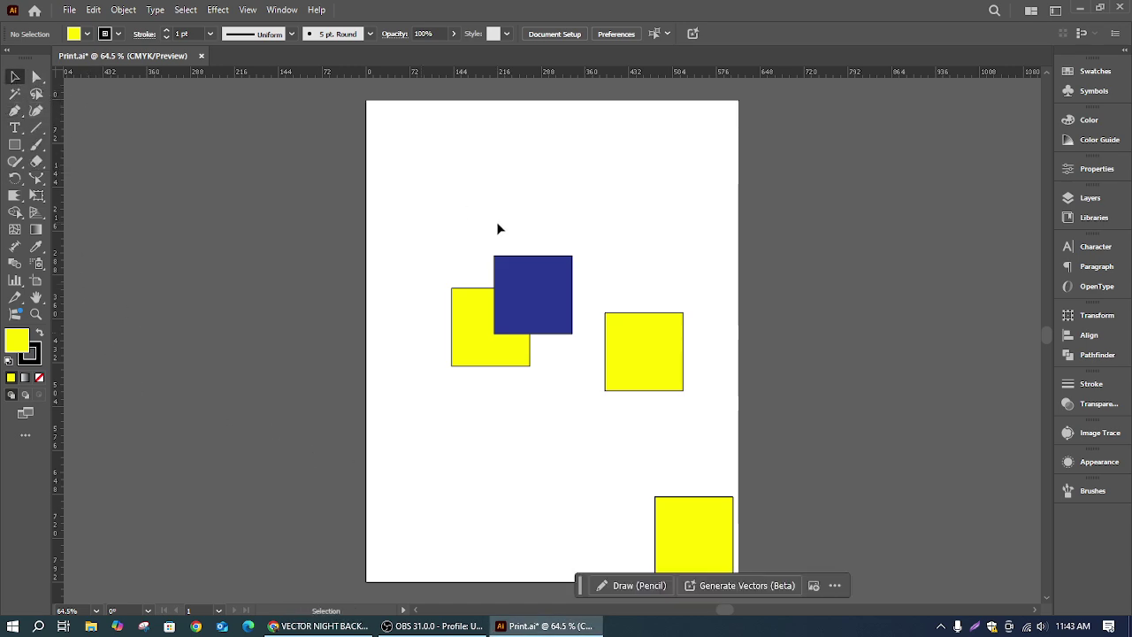
{"action": "left_click_drag", "start_coordinate": [381, 220], "coordinate": [717, 563]}
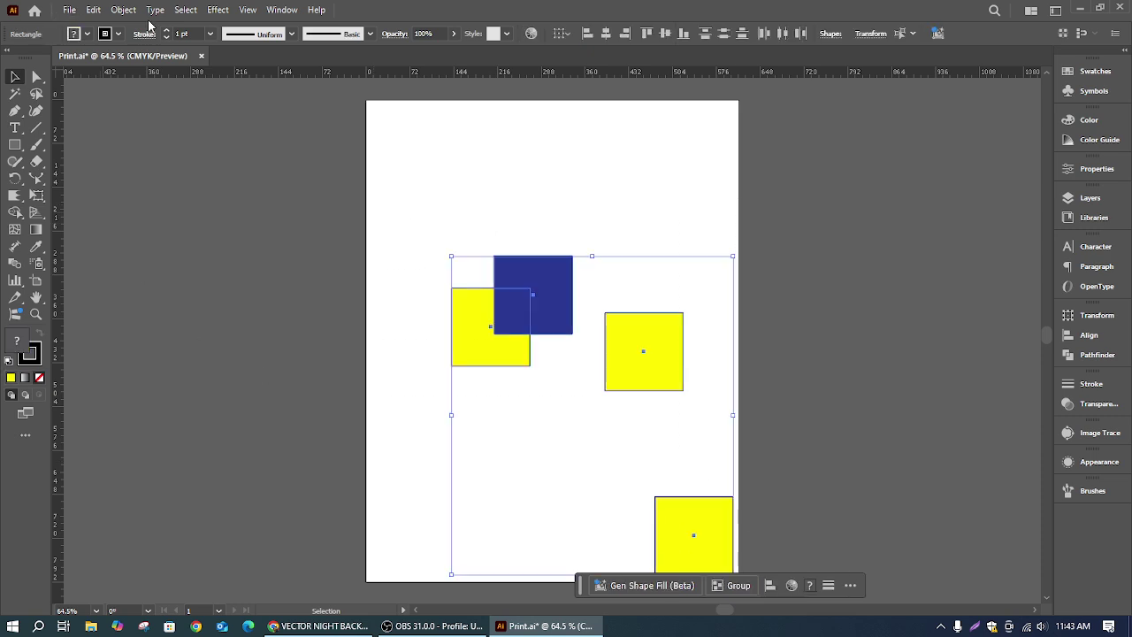
{"action": "left_click", "coordinate": [93, 10]}
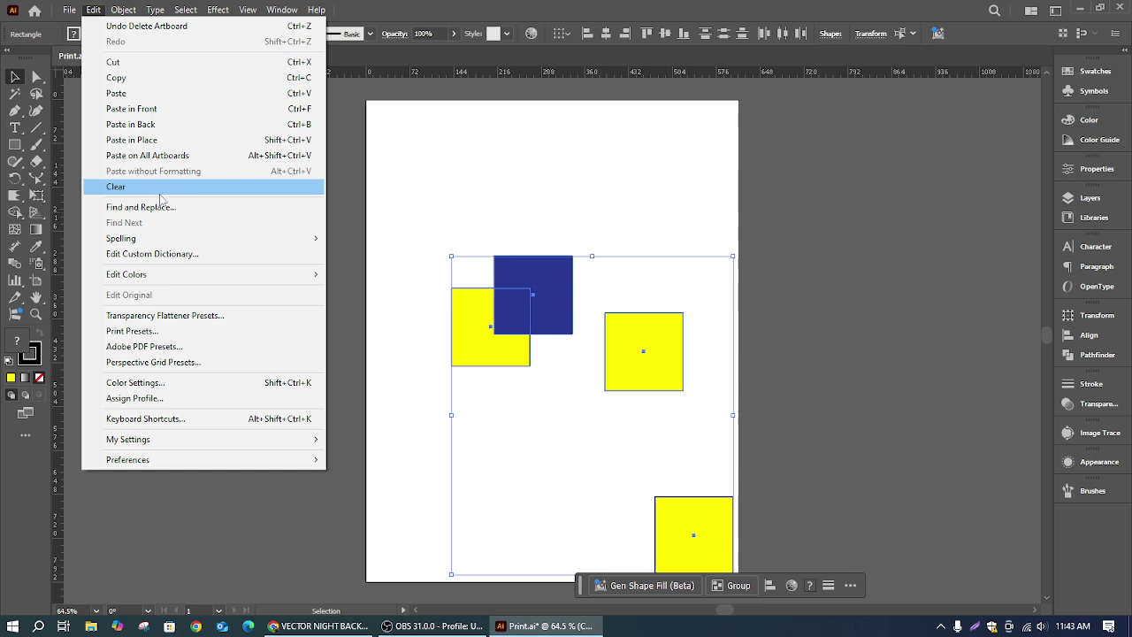
{"action": "left_click", "coordinate": [160, 192]}
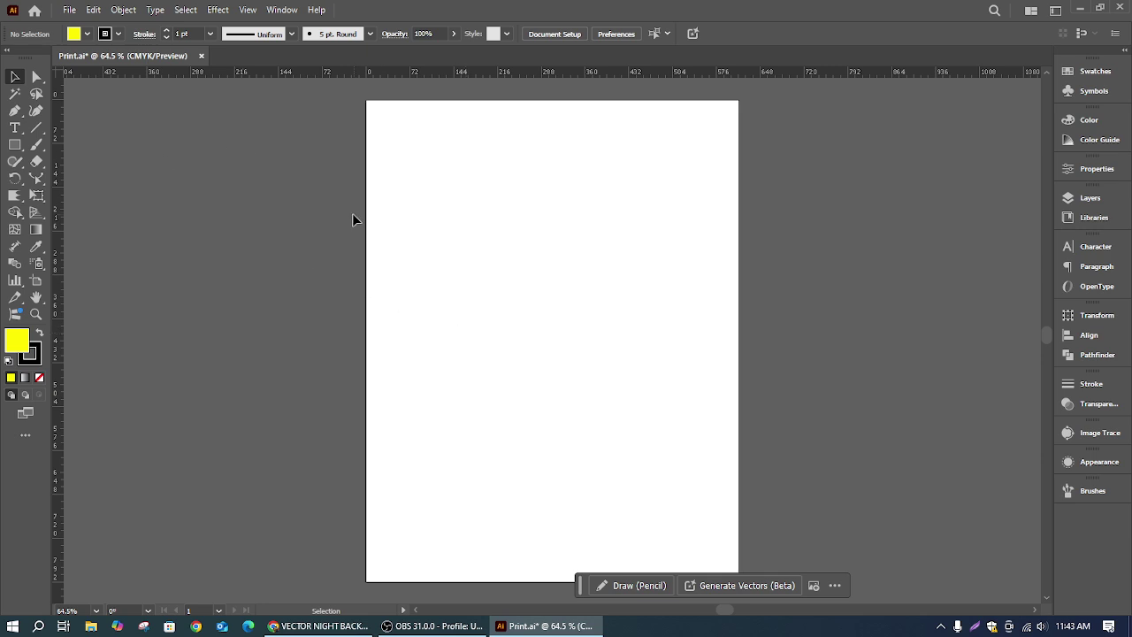
{"action": "key", "text": "ctrl+z"}
Step: Open Find and Replace to view its search options and close it without replacing anything
{"action": "left_click", "coordinate": [93, 10]}
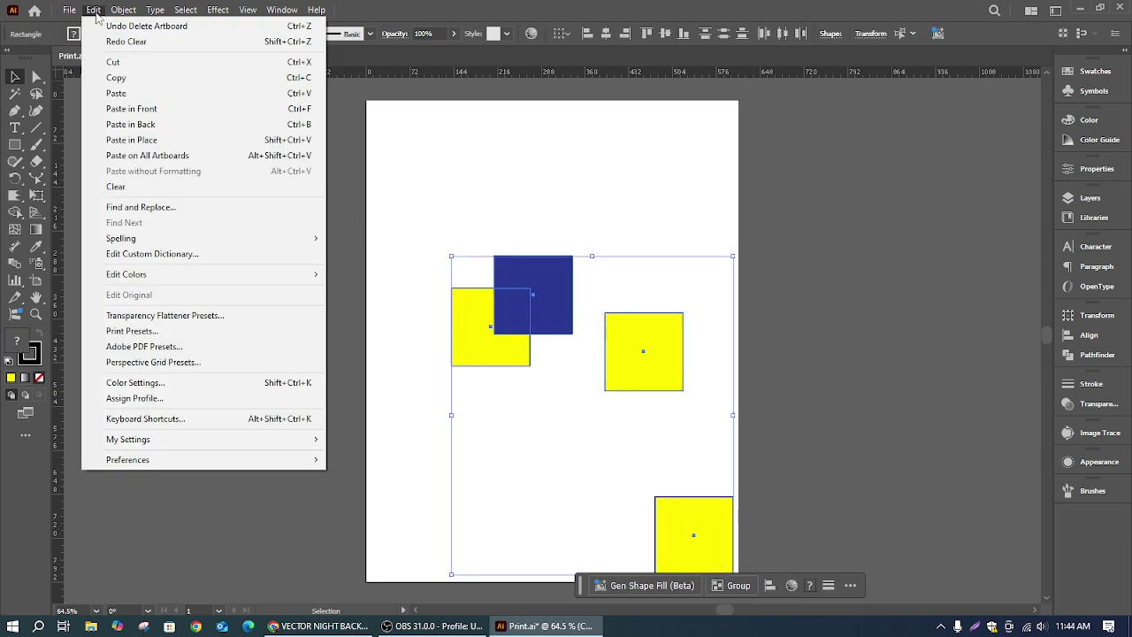
{"action": "left_click", "coordinate": [192, 209]}
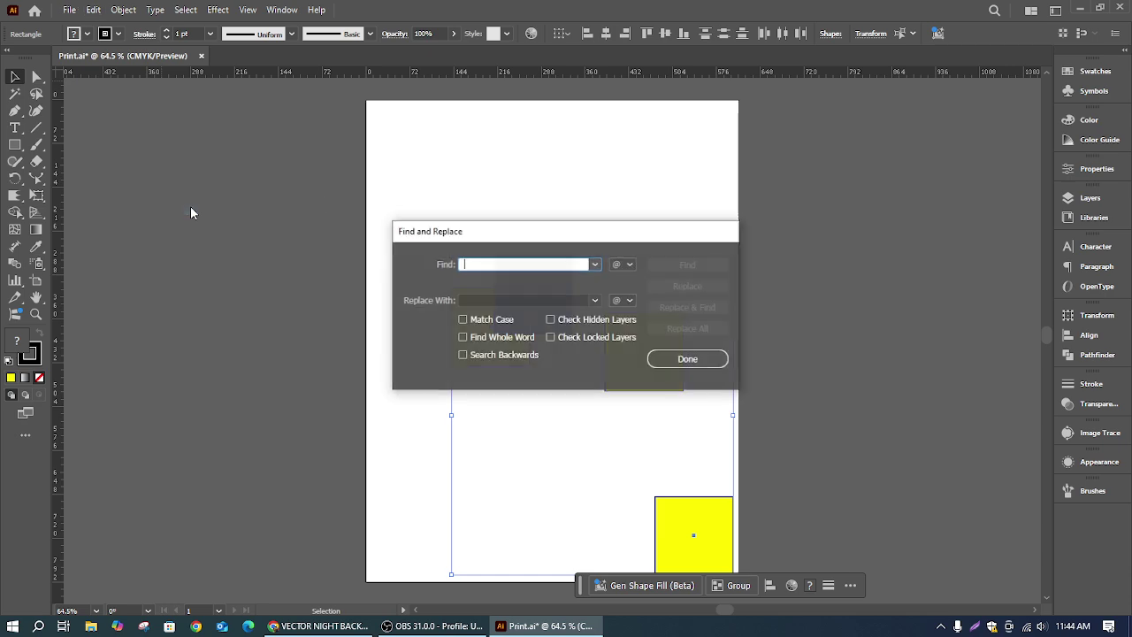
{"action": "mouse_move", "coordinate": [493, 232]}
{"action": "left_mouse_down"}
{"action": "mouse_move", "coordinate": [566, 309]}
{"action": "mouse_move", "coordinate": [480, 239]}
{"action": "left_mouse_up"}
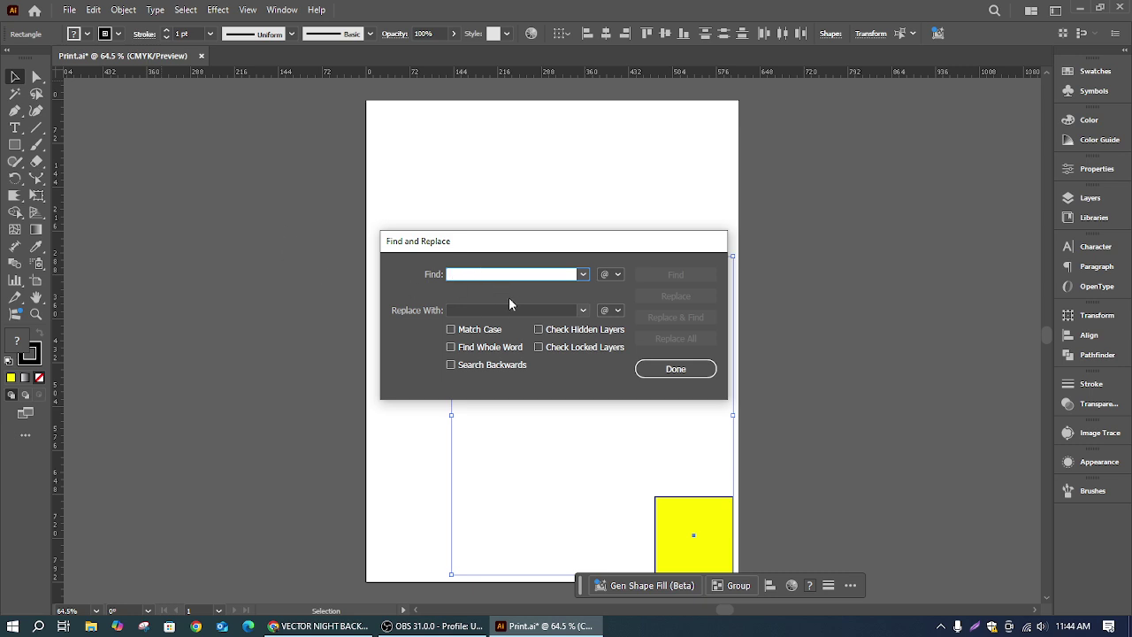
{"action": "left_click", "coordinate": [676, 369]}
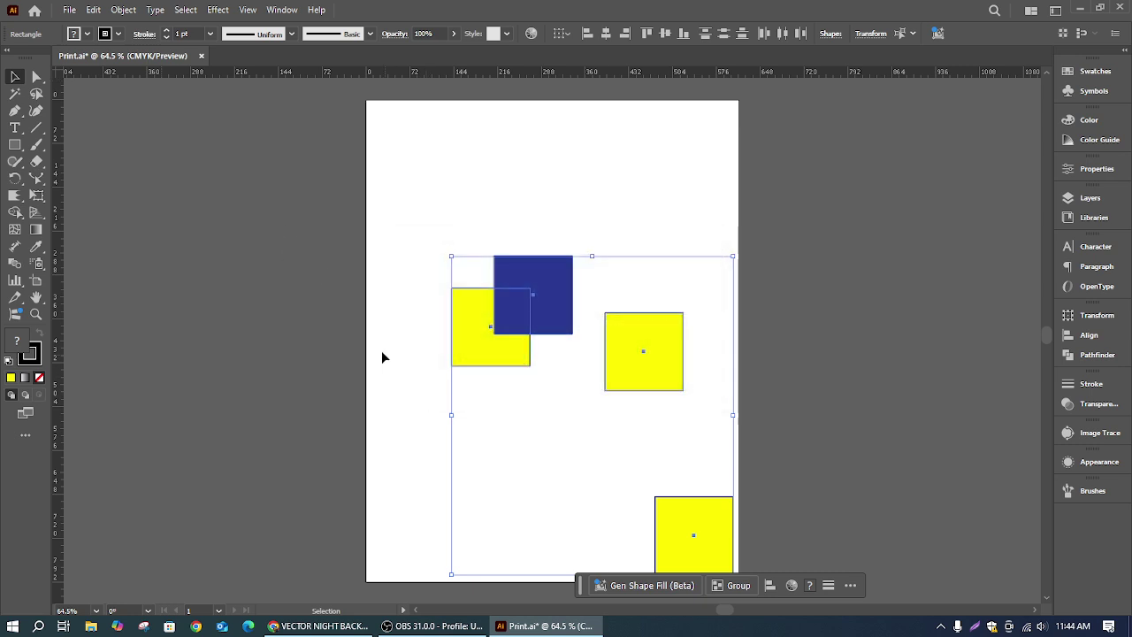
Step: Enter "JHNEIDAH bANGLADESH" as an entry for the custom dictionary and close the dialog without adding it
{"action": "left_click", "coordinate": [93, 11]}
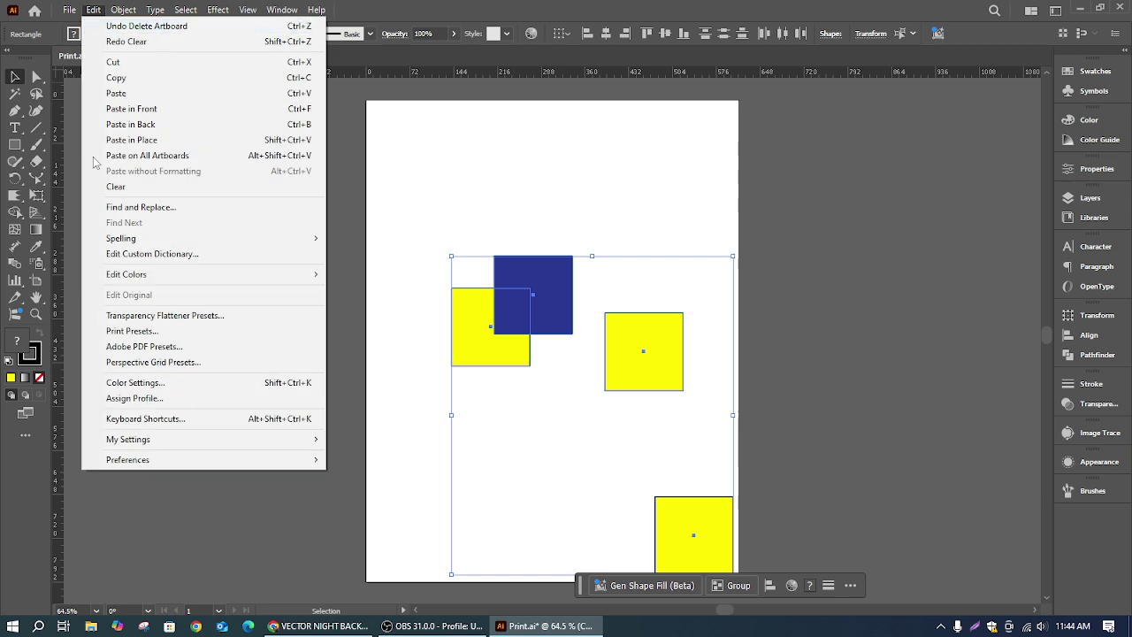
{"action": "left_click", "coordinate": [163, 257]}
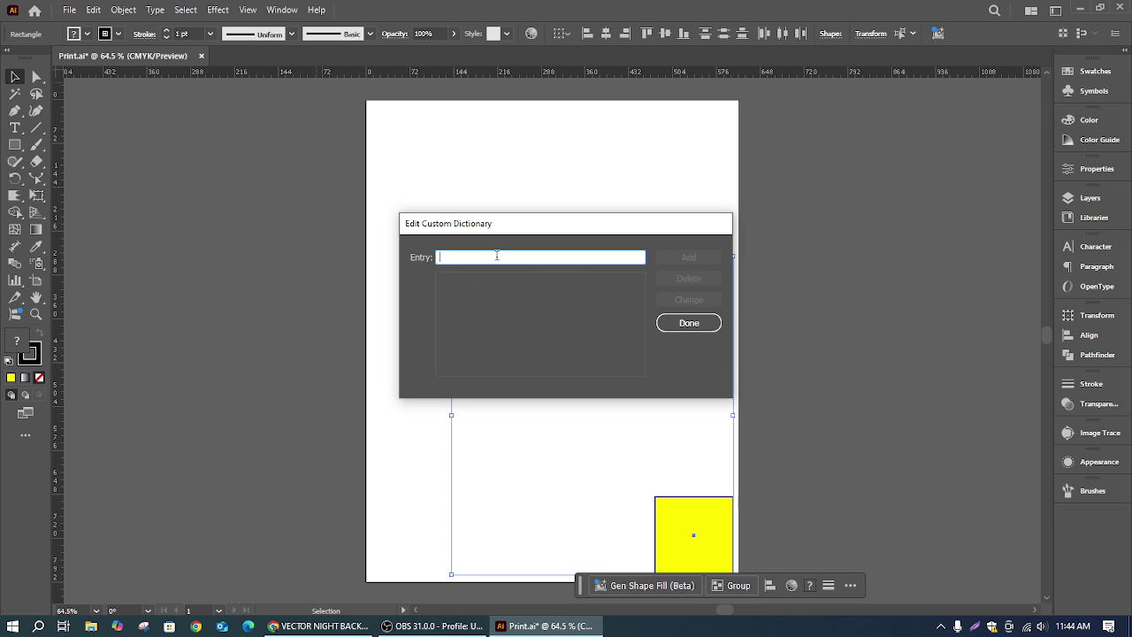
{"action": "type", "text": "JHNE"}
{"action": "type", "text": "IDAH "}
{"action": "type", "text": "bANGLADESH"}
{"action": "left_click", "coordinate": [689, 323]}
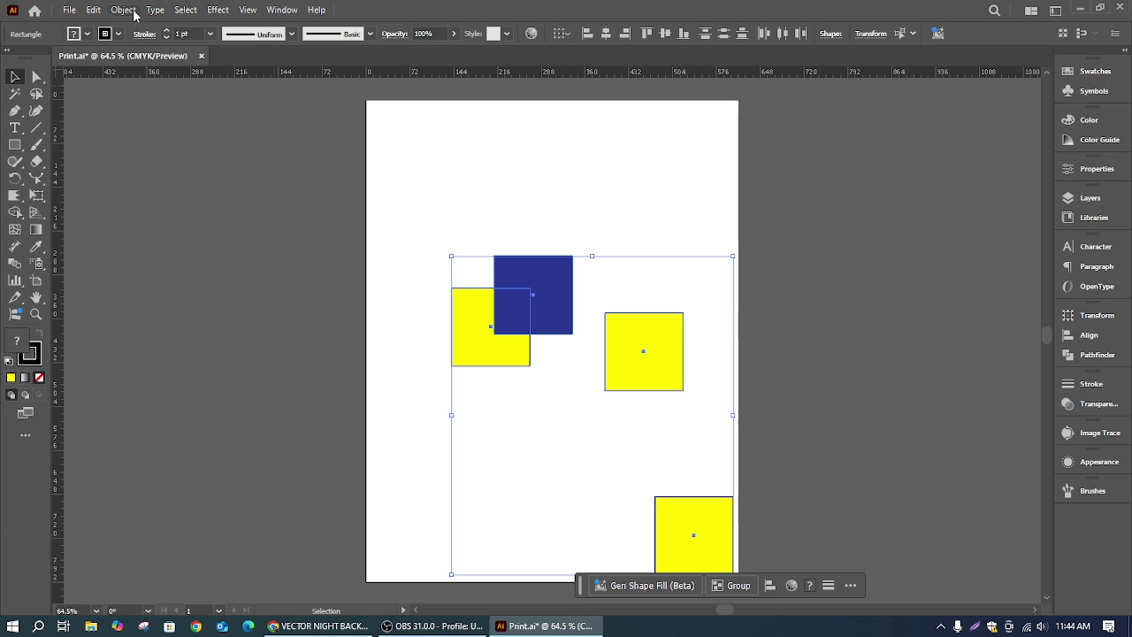
Step: Reopen the custom dictionary to check its list of entries and close it
{"action": "left_click", "coordinate": [97, 9]}
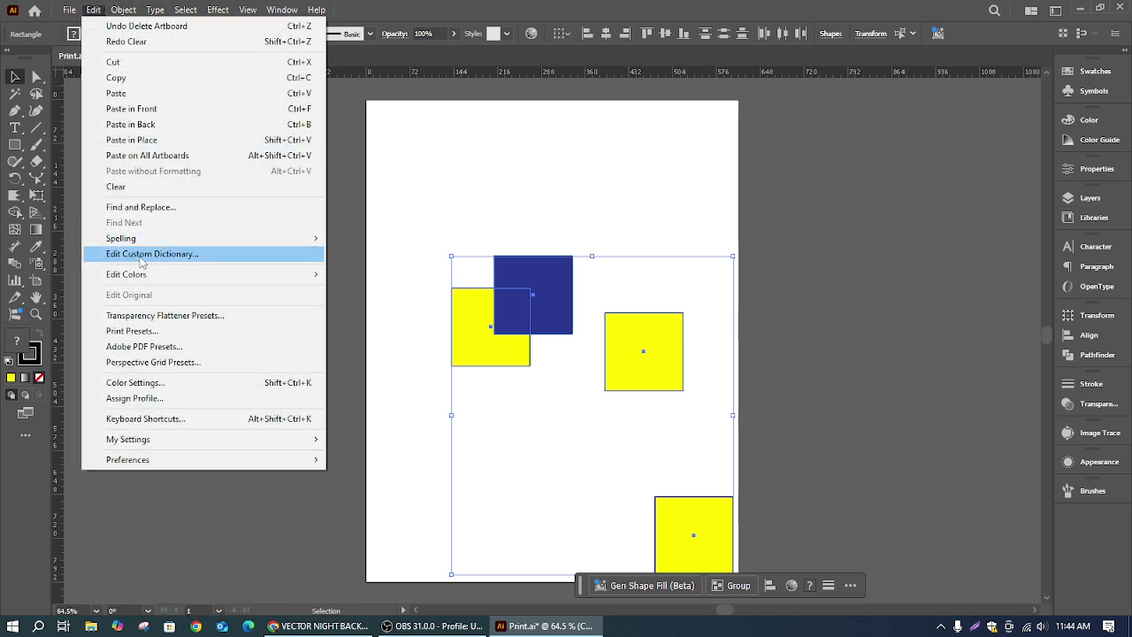
{"action": "mouse_move", "coordinate": [146, 279]}
{"action": "left_click", "coordinate": [177, 256]}
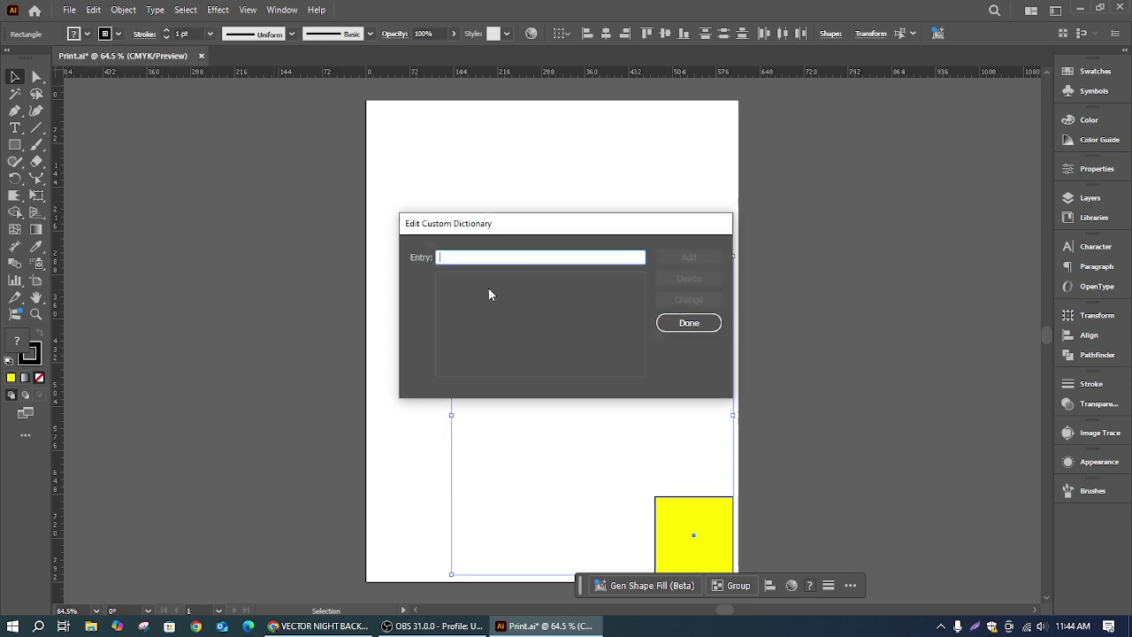
{"action": "left_click", "coordinate": [686, 323]}
Step: Add the entry "KDJHDSH" to the custom dictionary, delete it again, and close the dialog
{"action": "left_click", "coordinate": [122, 10]}
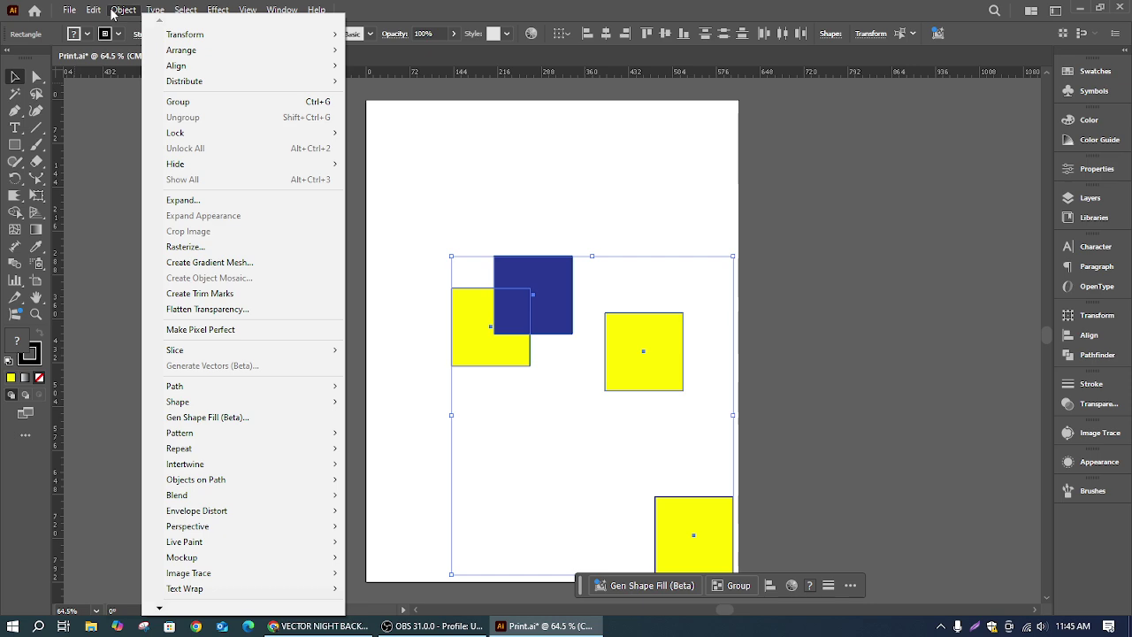
{"action": "mouse_move", "coordinate": [93, 10]}
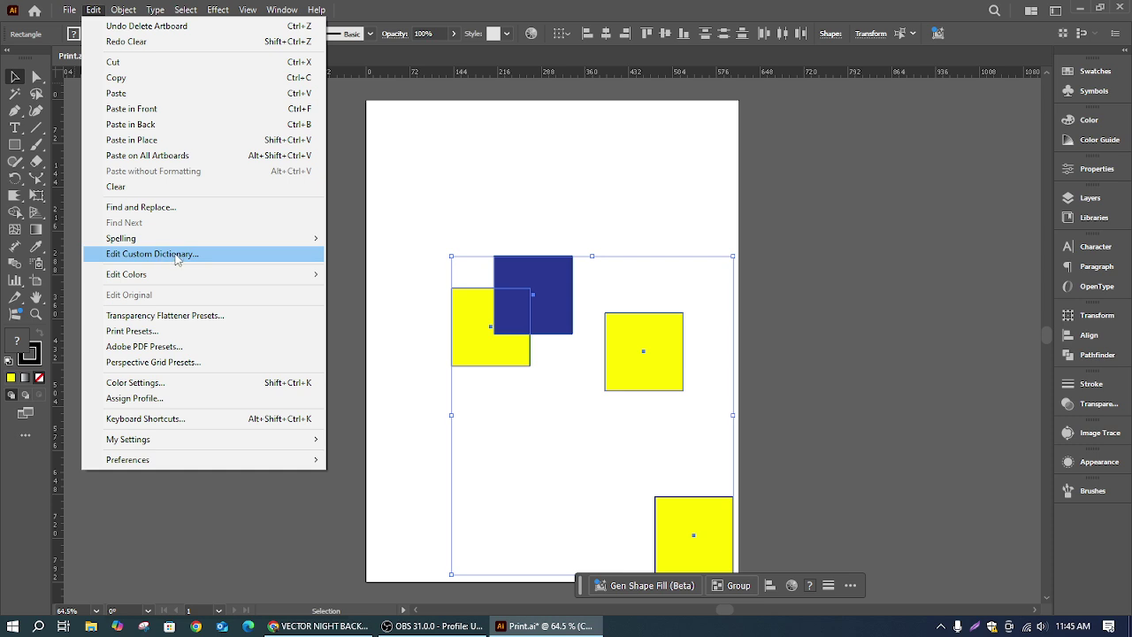
{"action": "left_click", "coordinate": [180, 256]}
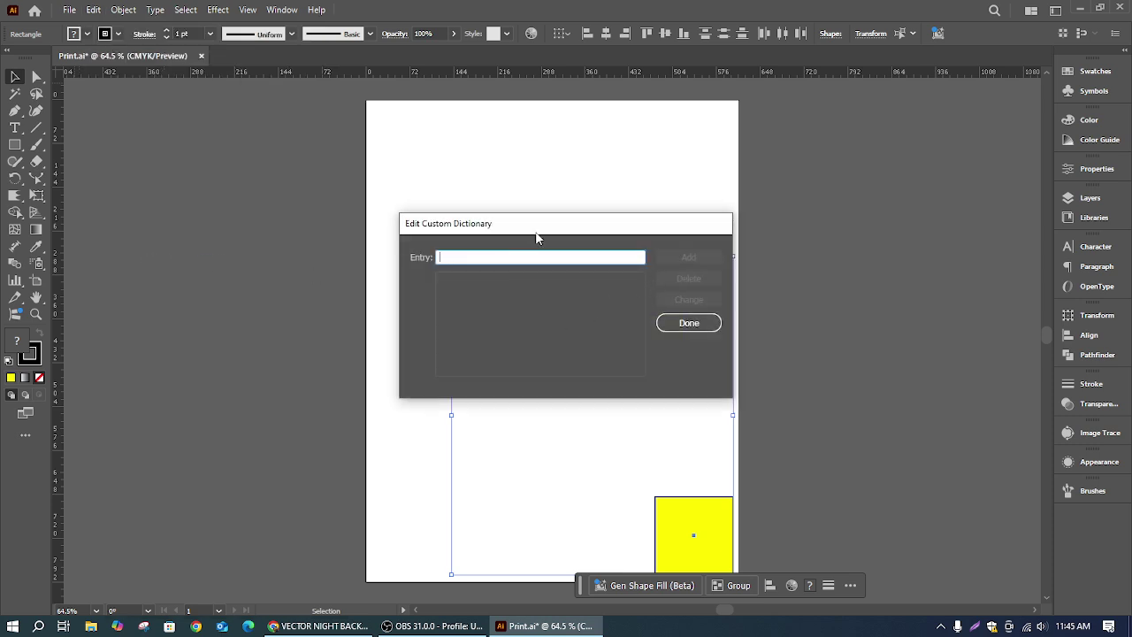
{"action": "type", "text": "KDJHDSH"}
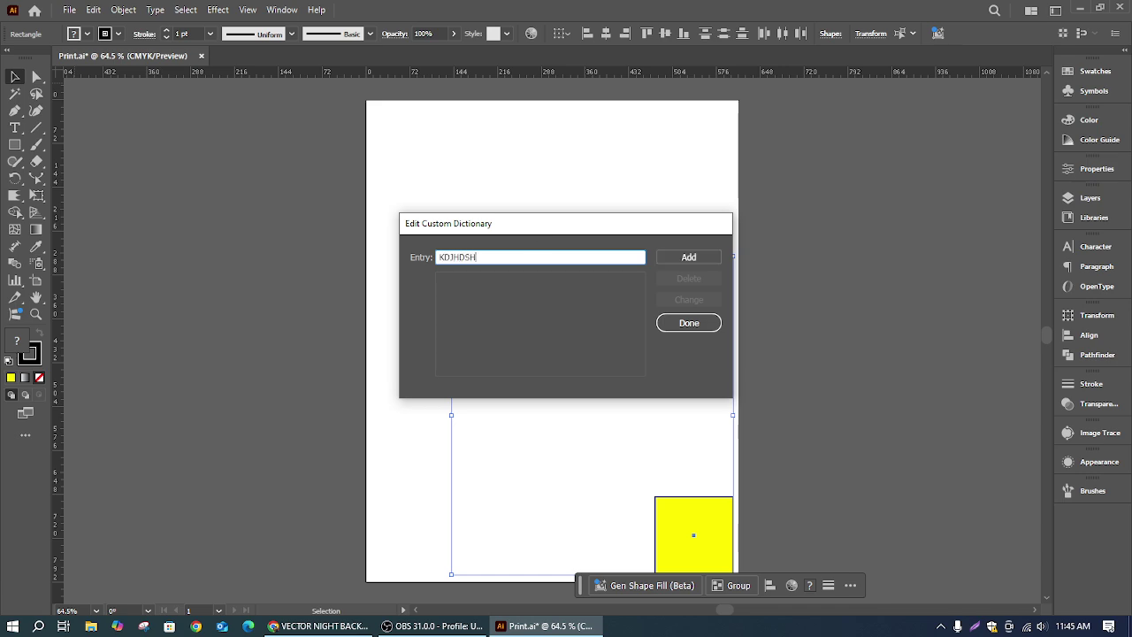
{"action": "left_click", "coordinate": [688, 256]}
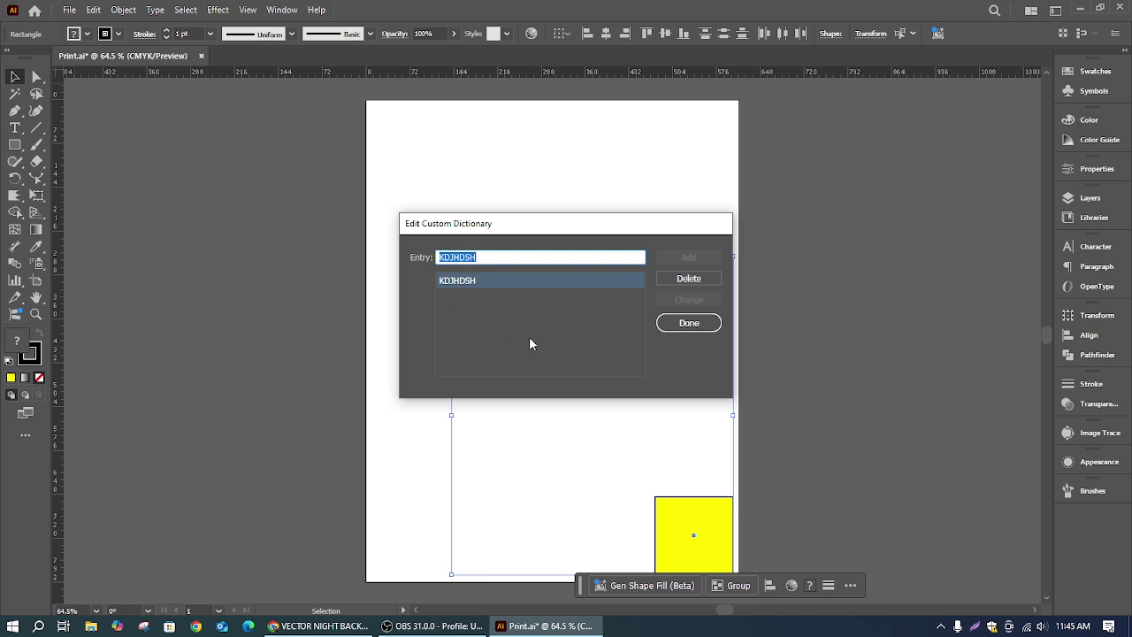
{"action": "left_click", "coordinate": [688, 278]}
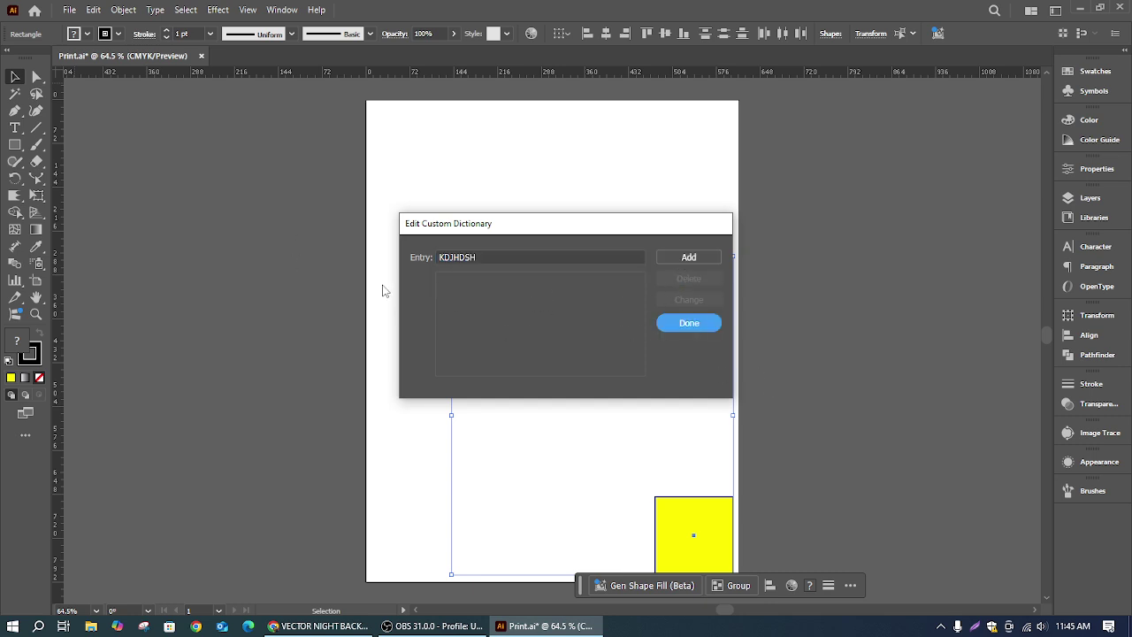
{"action": "left_click", "coordinate": [688, 323]}
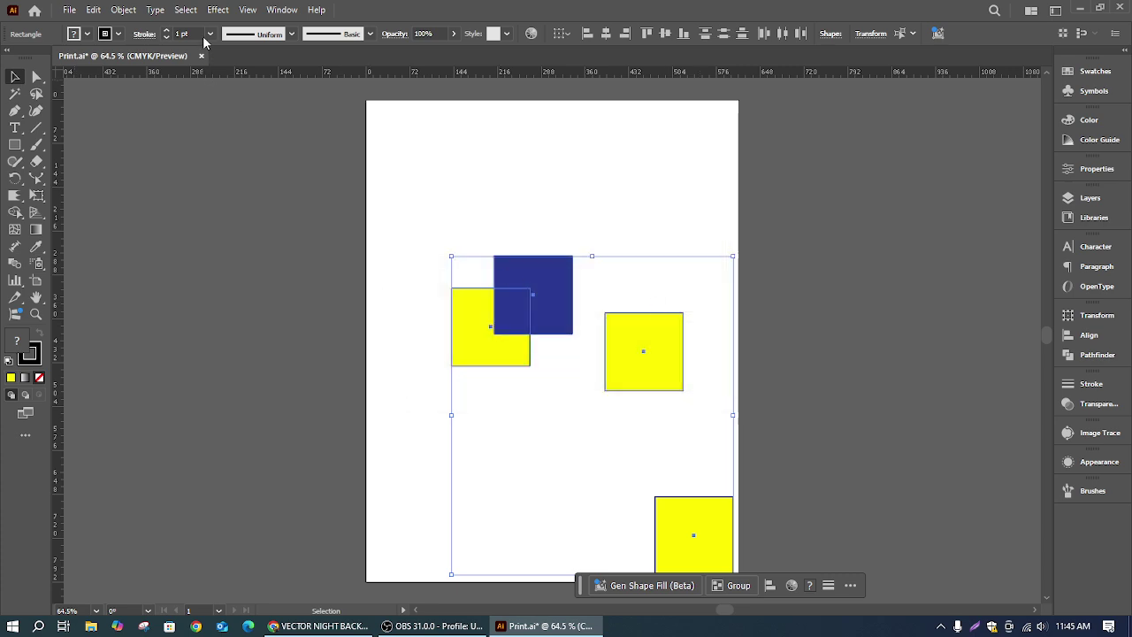
{"action": "left_click", "coordinate": [92, 9]}
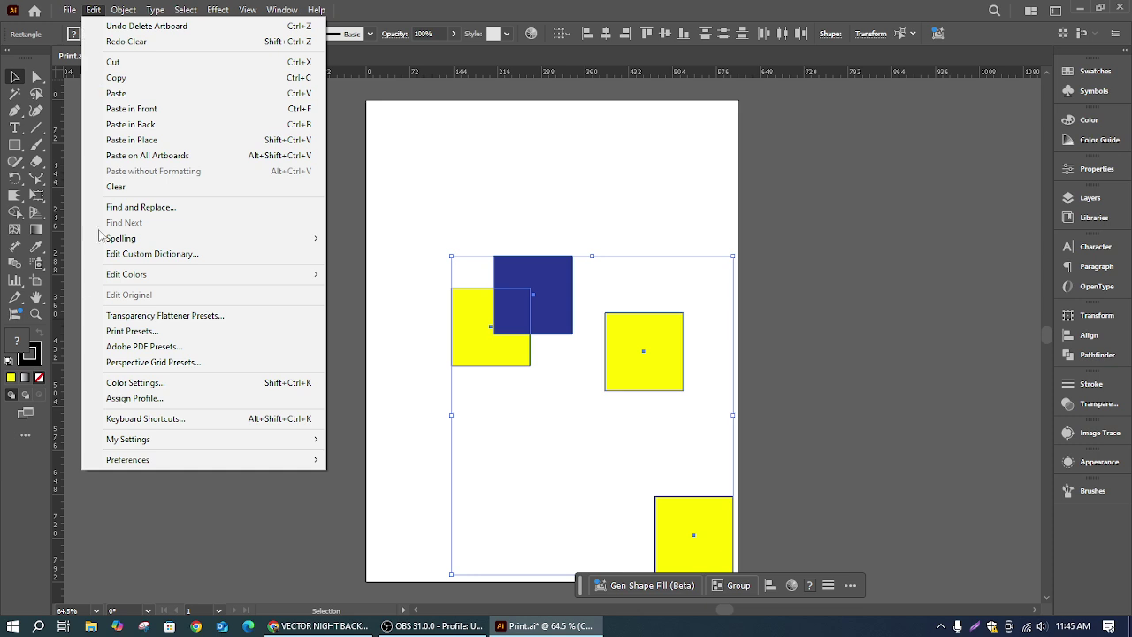
{"action": "mouse_move", "coordinate": [155, 276]}
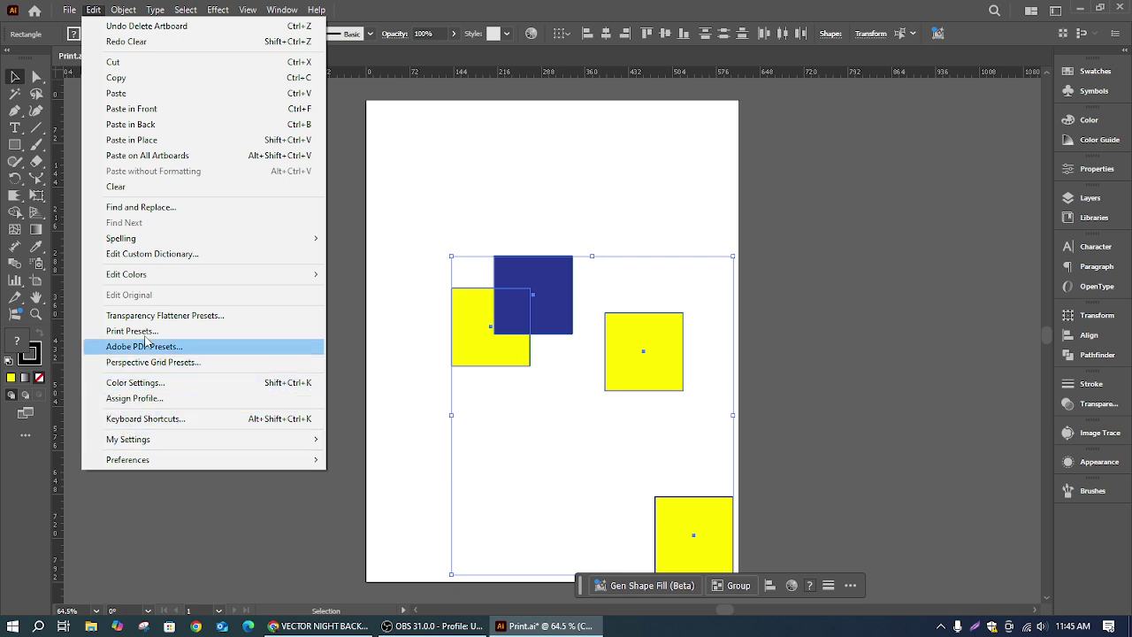
Step: View the default keyboard shortcuts and the option for exporting them as text, and close the dialogs without saving anything
{"action": "left_click", "coordinate": [140, 417]}
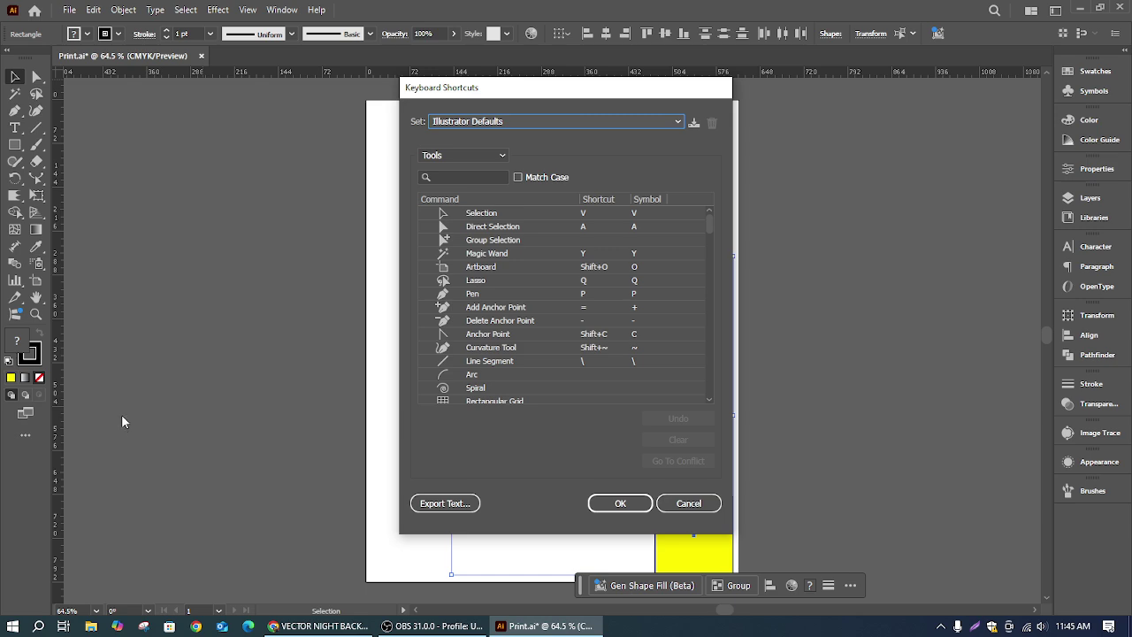
{"action": "mouse_move", "coordinate": [709, 222]}
{"action": "left_mouse_down"}
{"action": "mouse_move", "coordinate": [720, 387]}
{"action": "mouse_move", "coordinate": [709, 221]}
{"action": "left_mouse_up"}
{"action": "left_click", "coordinate": [437, 504]}
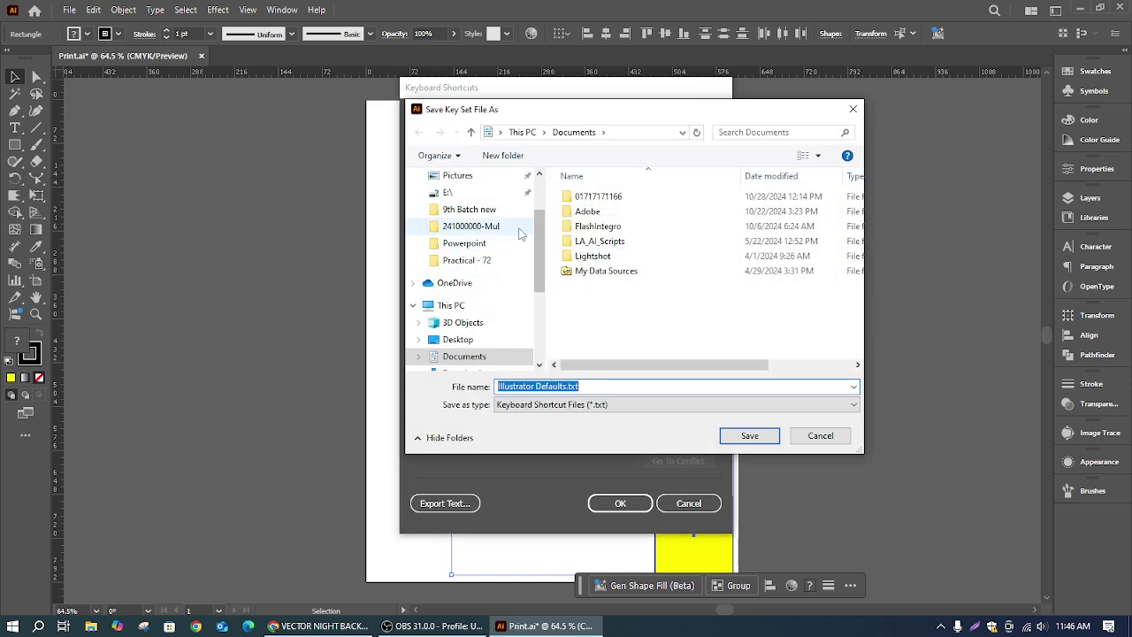
{"action": "scroll", "coordinate": [469, 216], "scroll_direction": "up", "scroll_amount": 3}
{"action": "left_click", "coordinate": [853, 108]}
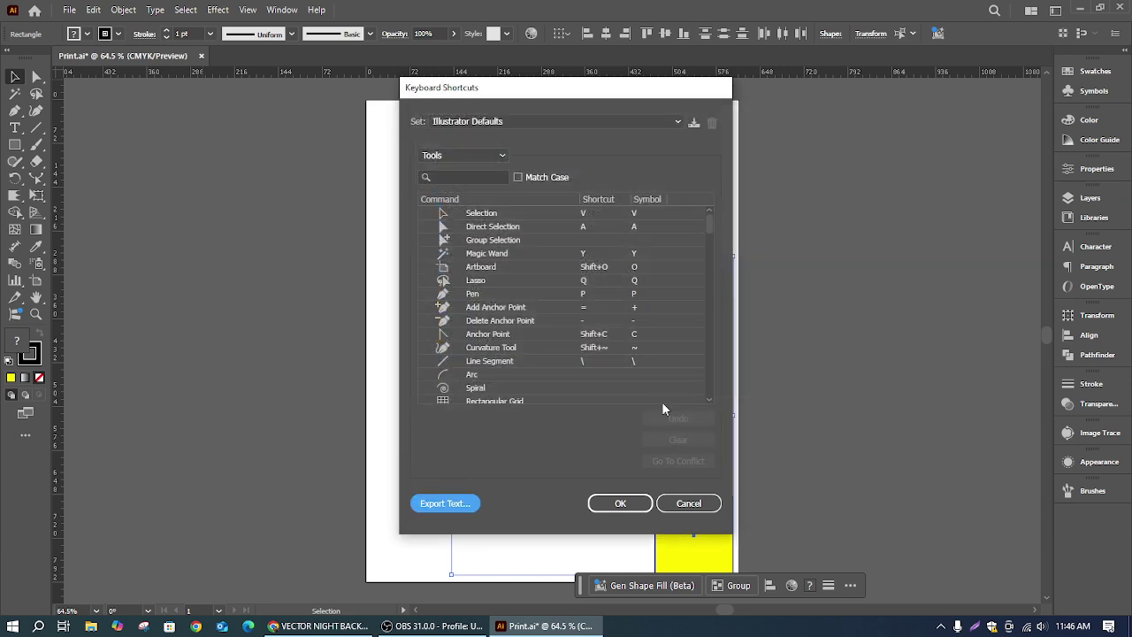
{"action": "left_click", "coordinate": [696, 504]}
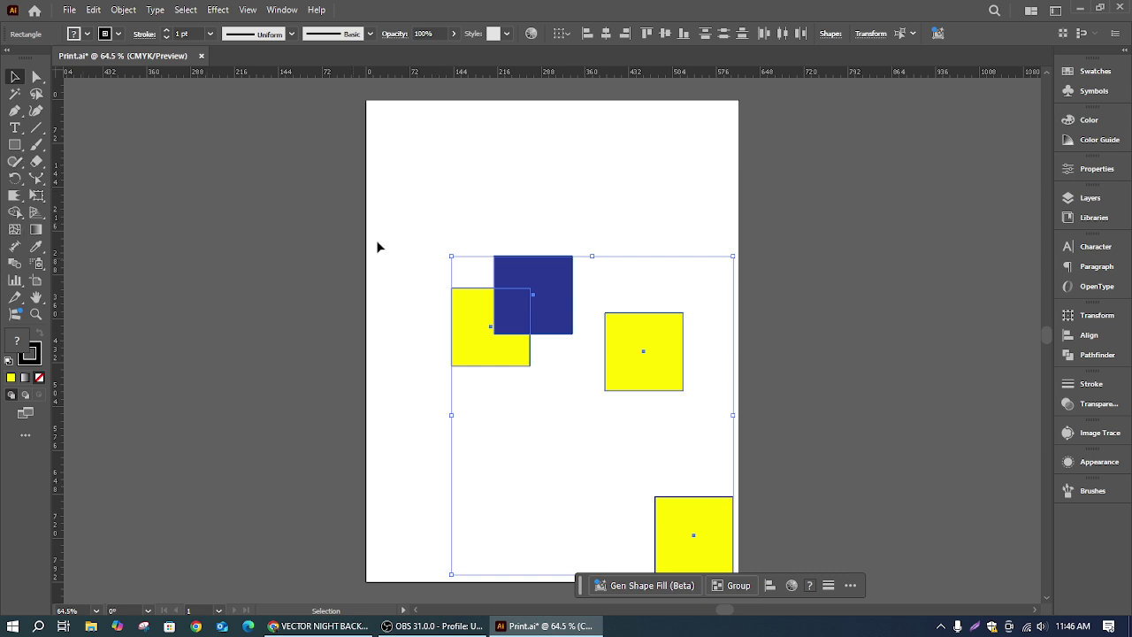
Step: Delete all the coloured squares from the artboard
{"action": "left_click_drag", "start_coordinate": [424, 170], "coordinate": [748, 567]}
{"action": "key", "text": "Delete"}
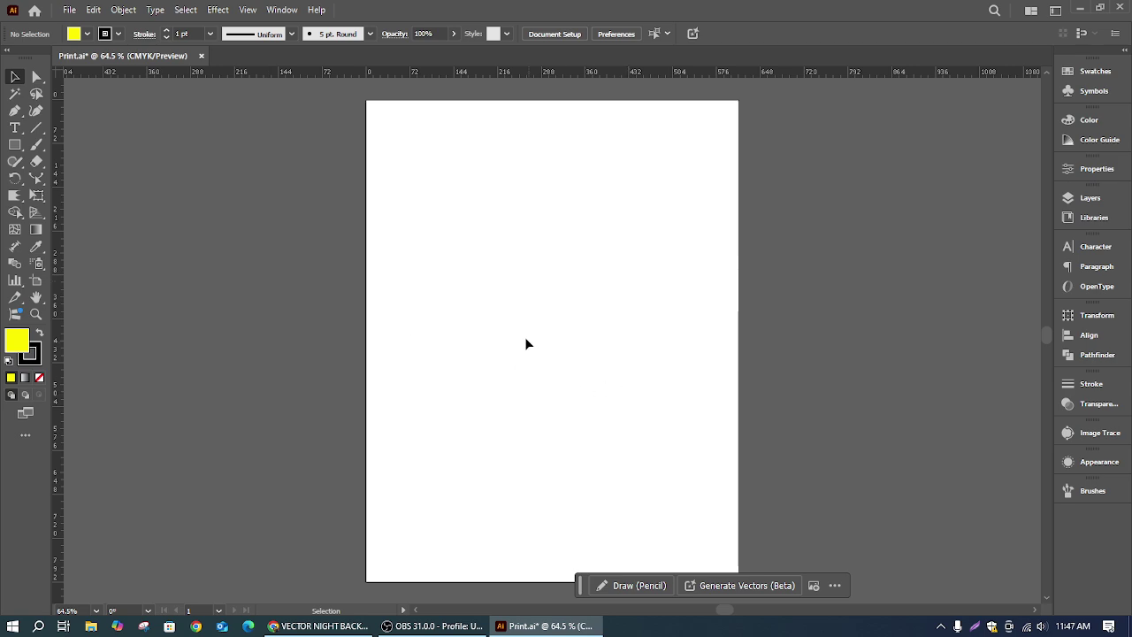
{"action": "key", "text": "ctrl+1"}
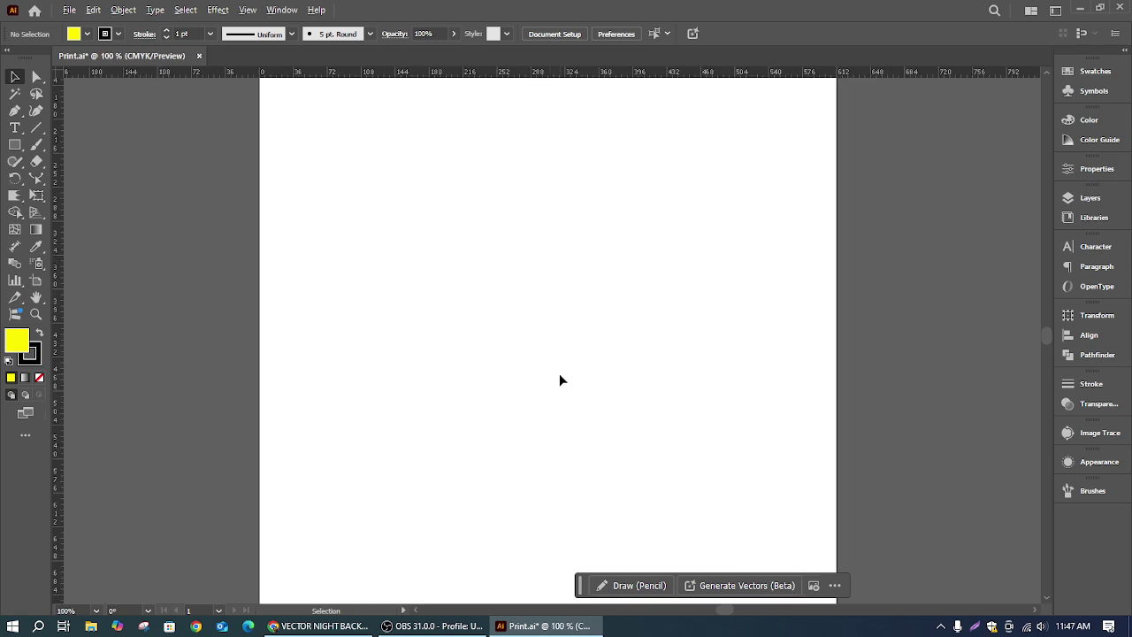
{"action": "key", "text": "ctrl+minus"}
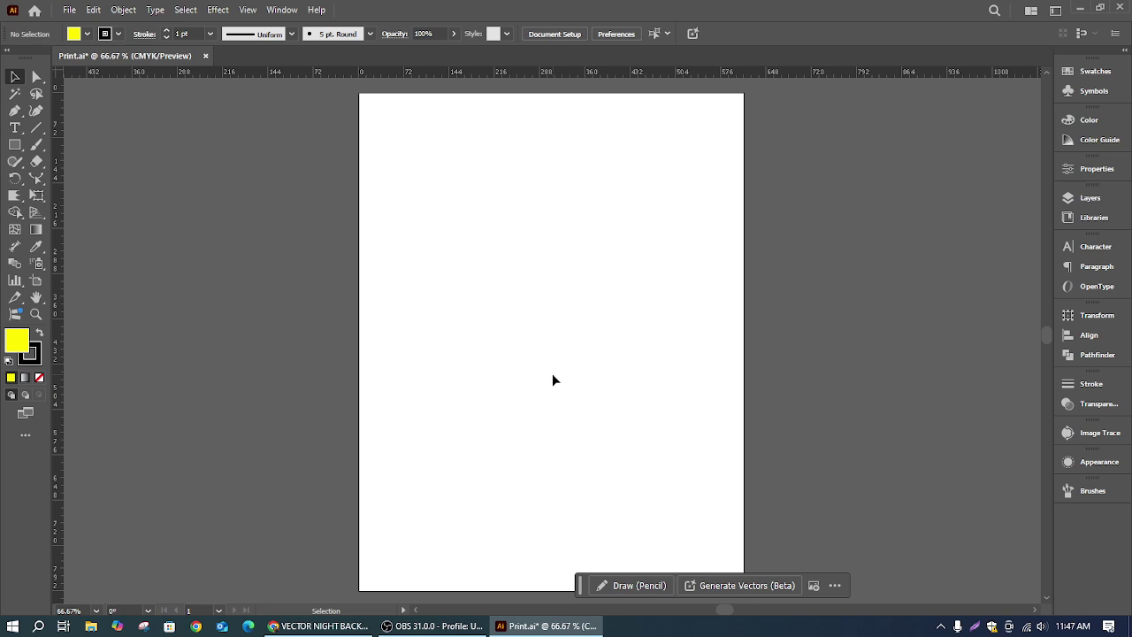
Step: Draw a yellow circle near the middle of the artboard with the Ellipse tool
{"action": "left_click", "coordinate": [14, 146]}
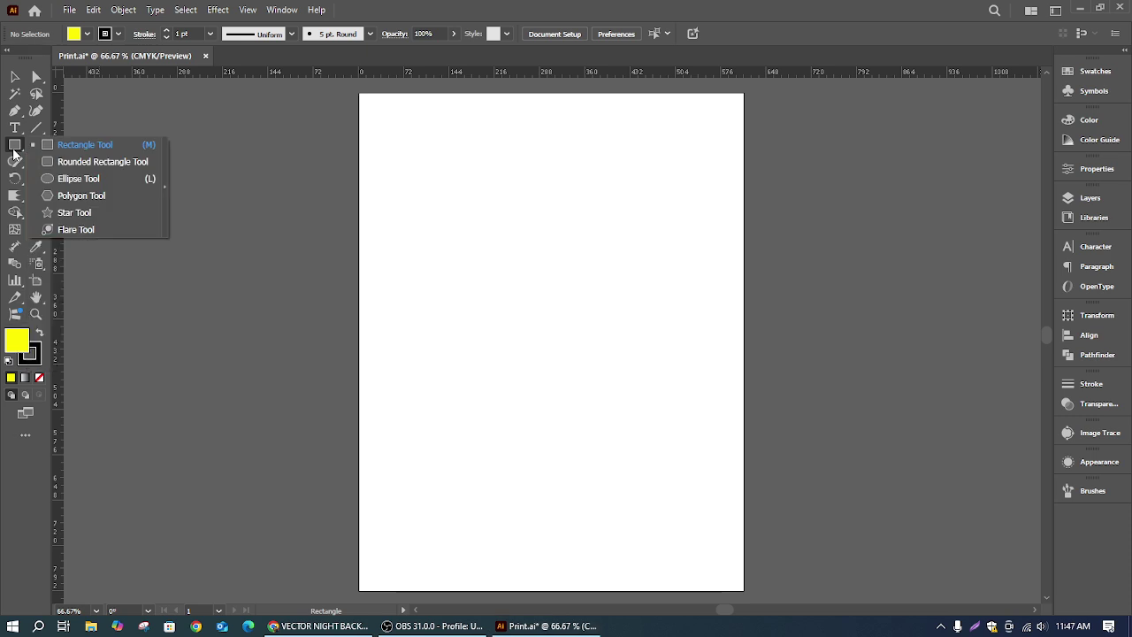
{"action": "left_click", "coordinate": [81, 180]}
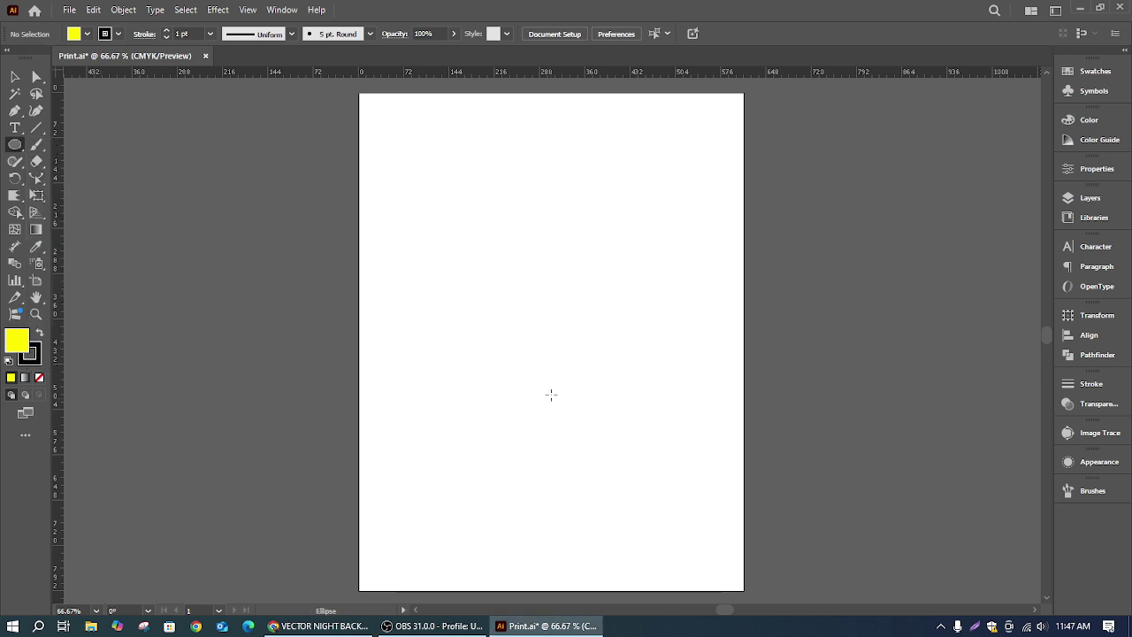
{"action": "left_click_drag", "start_coordinate": [553, 323], "coordinate": [586, 387]}
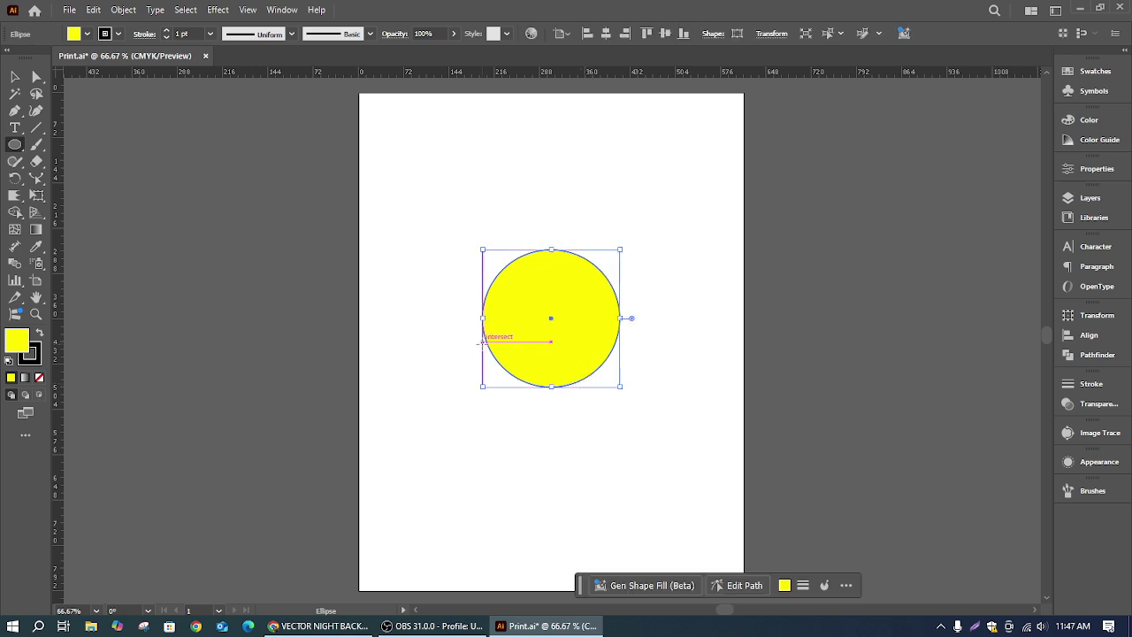
Step: Close Print.ai without saving and create a new A4 landscape document in inches, with one artboard and CMYK colour
{"action": "left_click", "coordinate": [207, 56]}
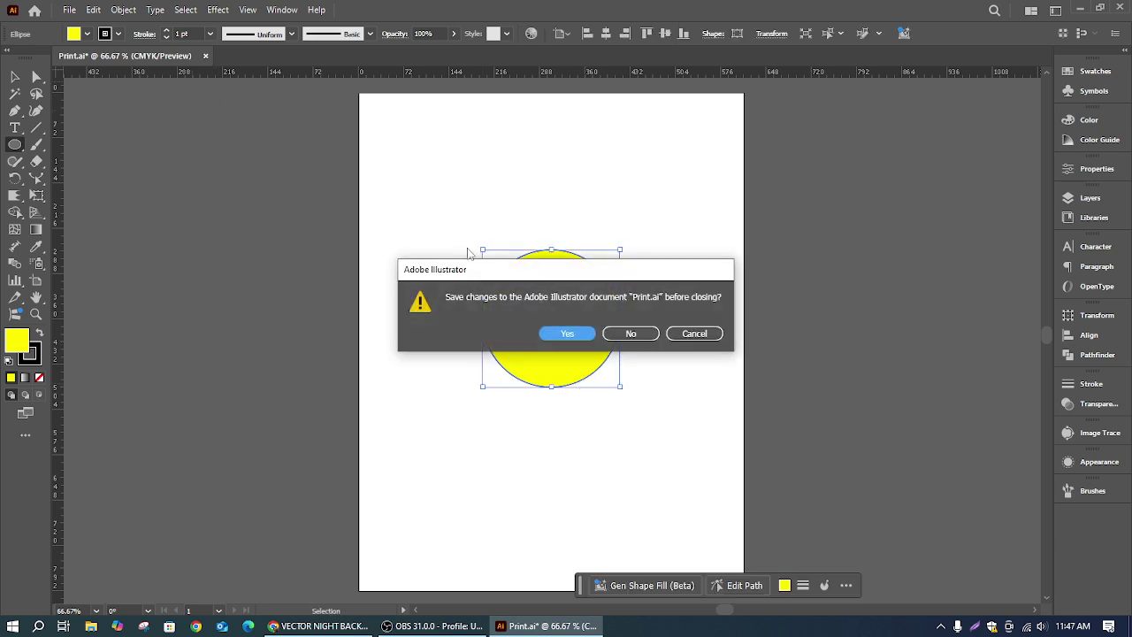
{"action": "left_click", "coordinate": [630, 332]}
{"action": "left_click", "coordinate": [71, 12]}
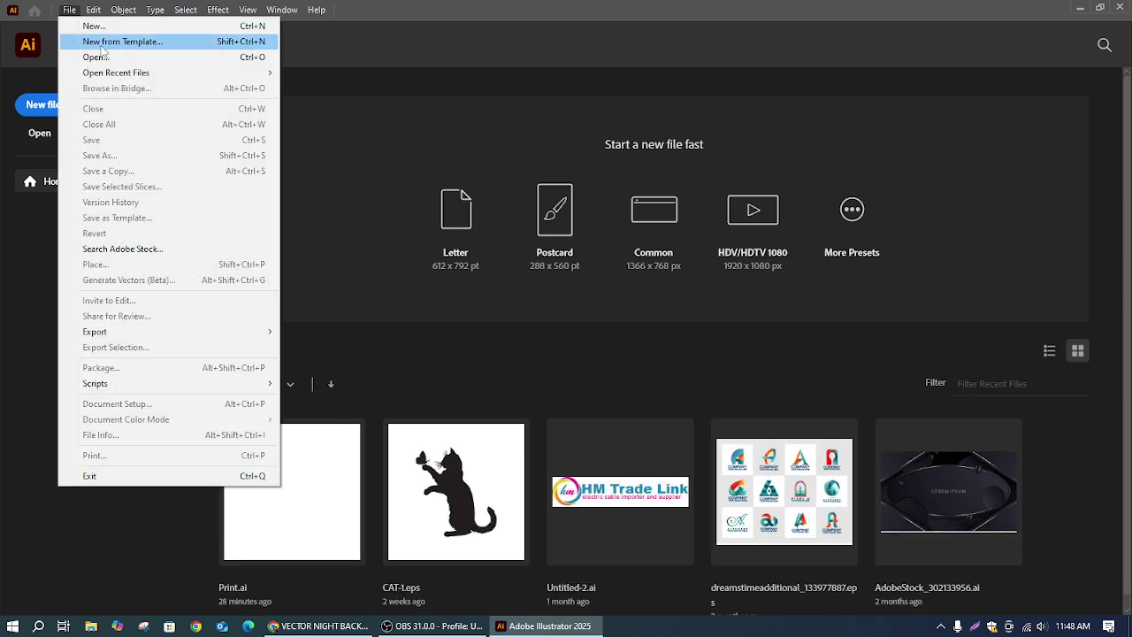
{"action": "left_click", "coordinate": [105, 26]}
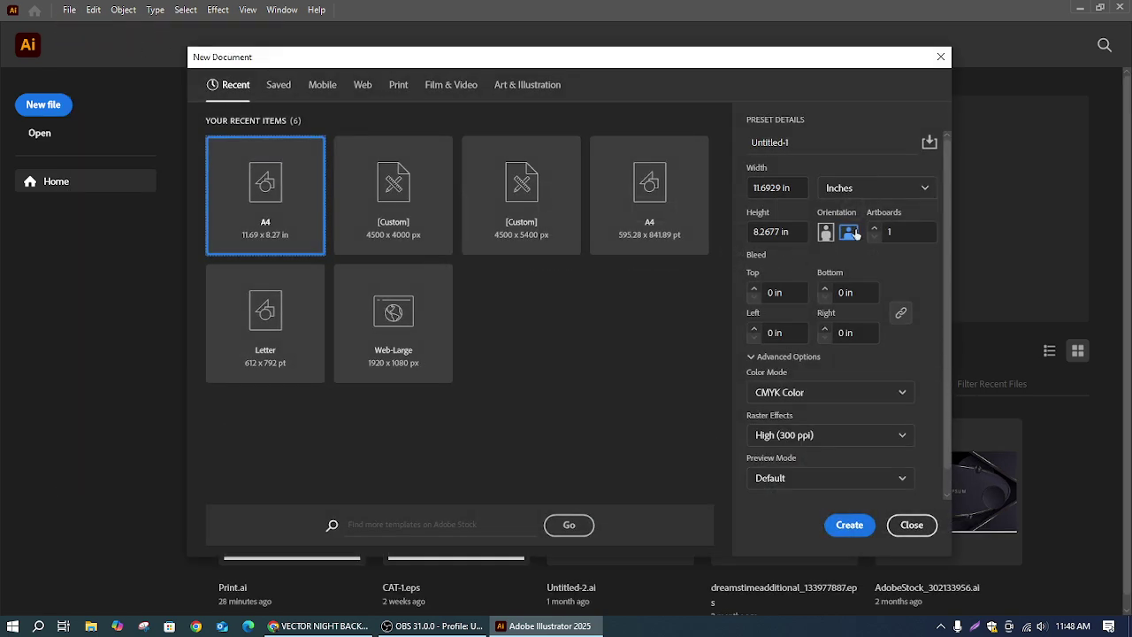
{"action": "key", "text": "Return"}
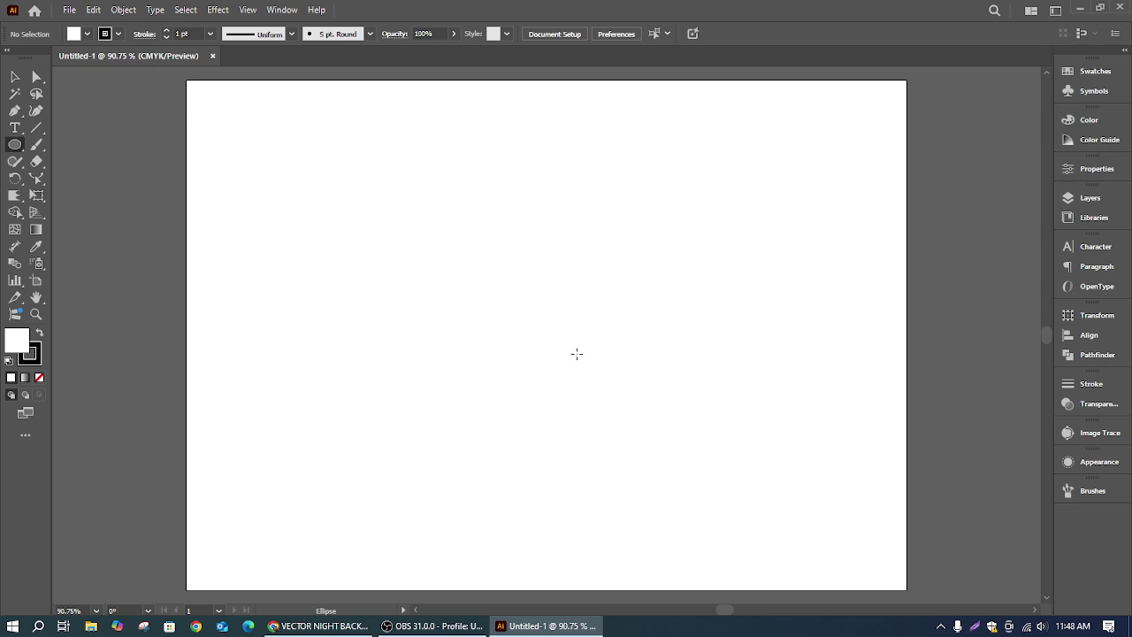
Step: Draw a circle about 1.76 in across at the artboard's centre and remove its fill
{"action": "left_click_drag", "start_coordinate": [546, 335], "coordinate": [643, 430]}
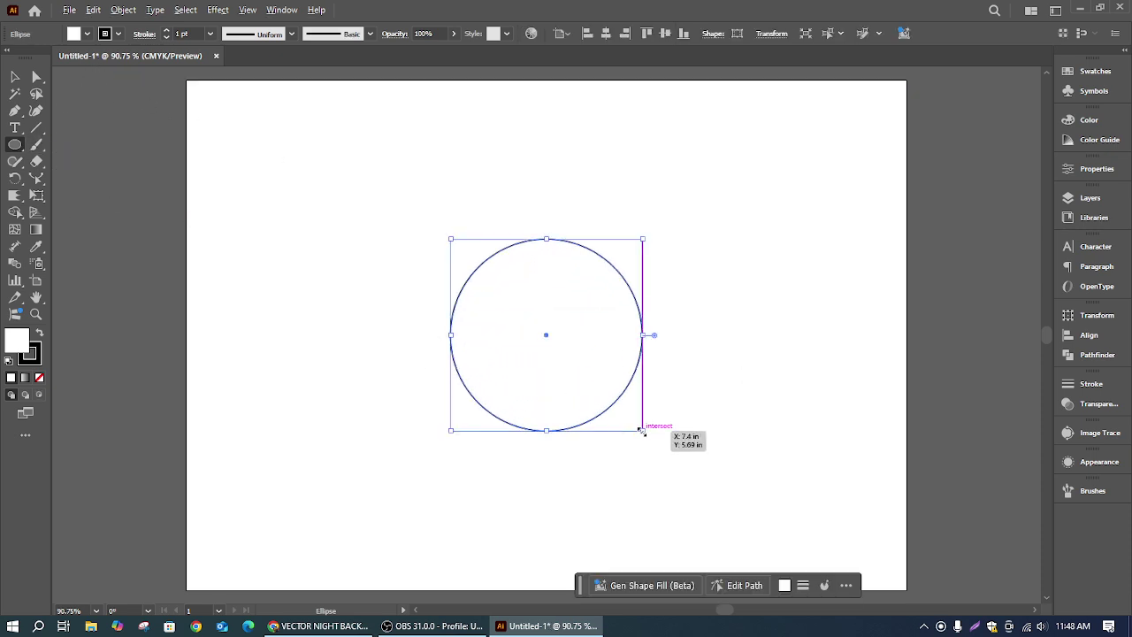
{"action": "left_click_drag", "start_coordinate": [643, 433], "coordinate": [601, 390]}
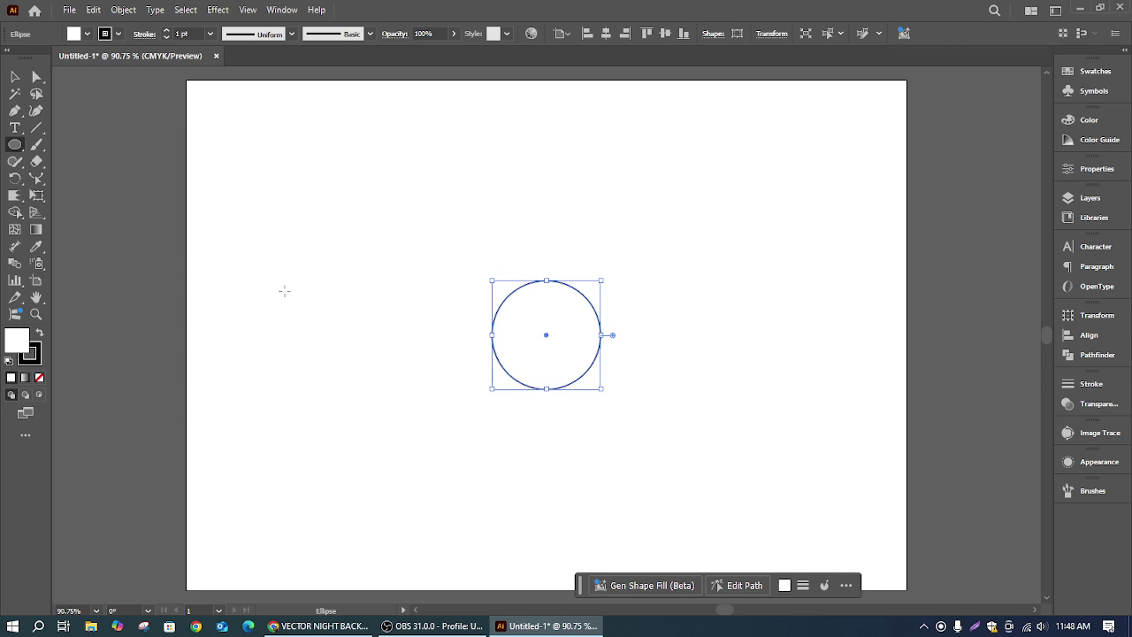
{"action": "left_click", "coordinate": [87, 34]}
{"action": "left_click", "coordinate": [9, 88]}
{"action": "left_click", "coordinate": [14, 77]}
{"action": "left_click", "coordinate": [435, 226]}
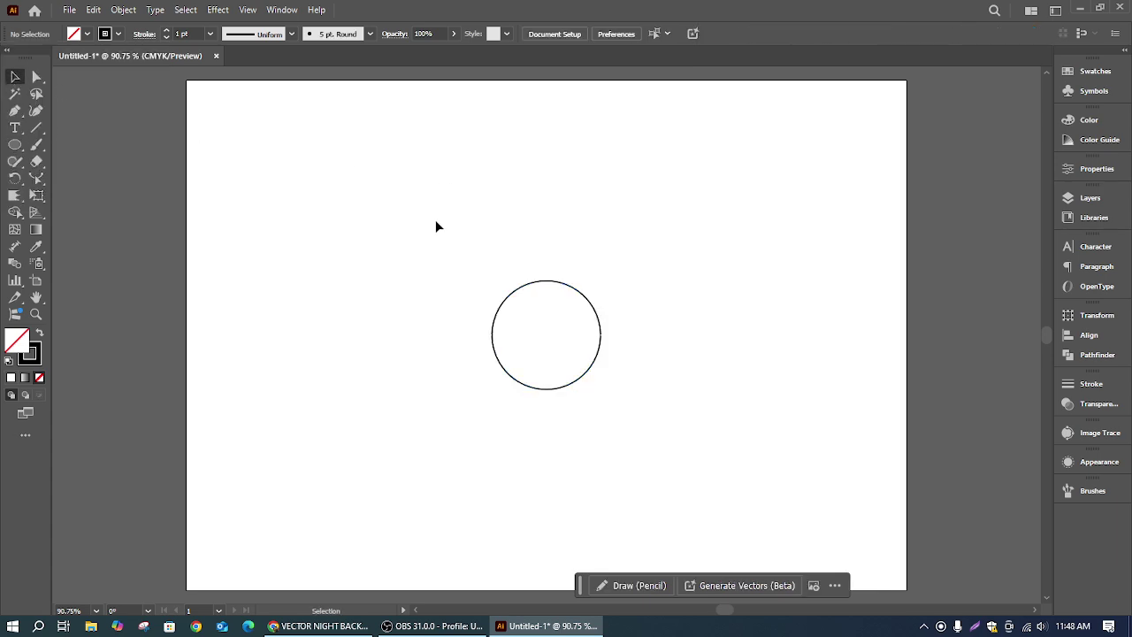
Step: Copy the circle straight up by its radius so the copy's lowest point sits on the original circle's centre
{"action": "left_click", "coordinate": [582, 295]}
{"action": "left_click_drag", "start_coordinate": [569, 291], "coordinate": [566, 235]}
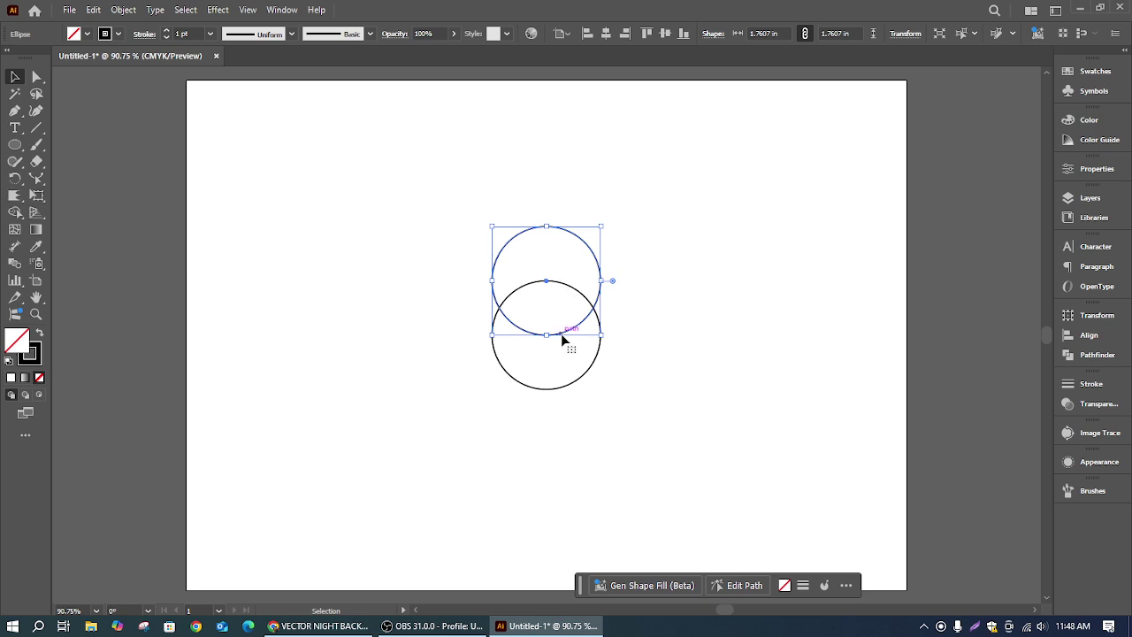
Step: Try to rotate a copy of the upper circle by 120° about its own centre, and undo it
{"action": "left_click", "coordinate": [15, 179]}
{"action": "double_click", "coordinate": [15, 179]}
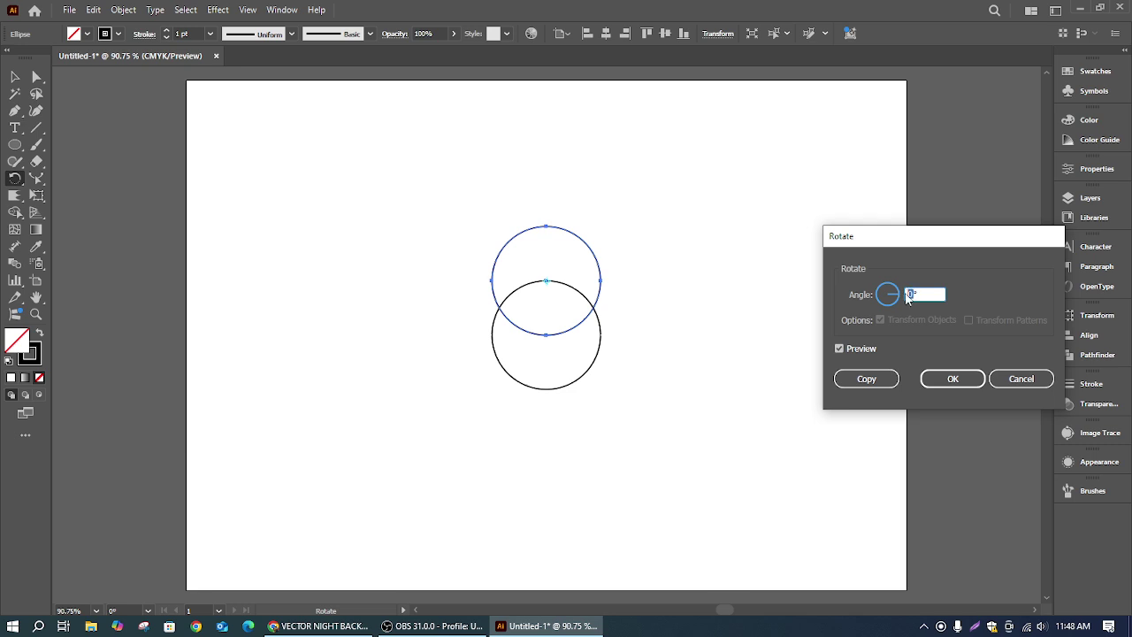
{"action": "type", "text": "120"}
{"action": "left_click", "coordinate": [875, 386]}
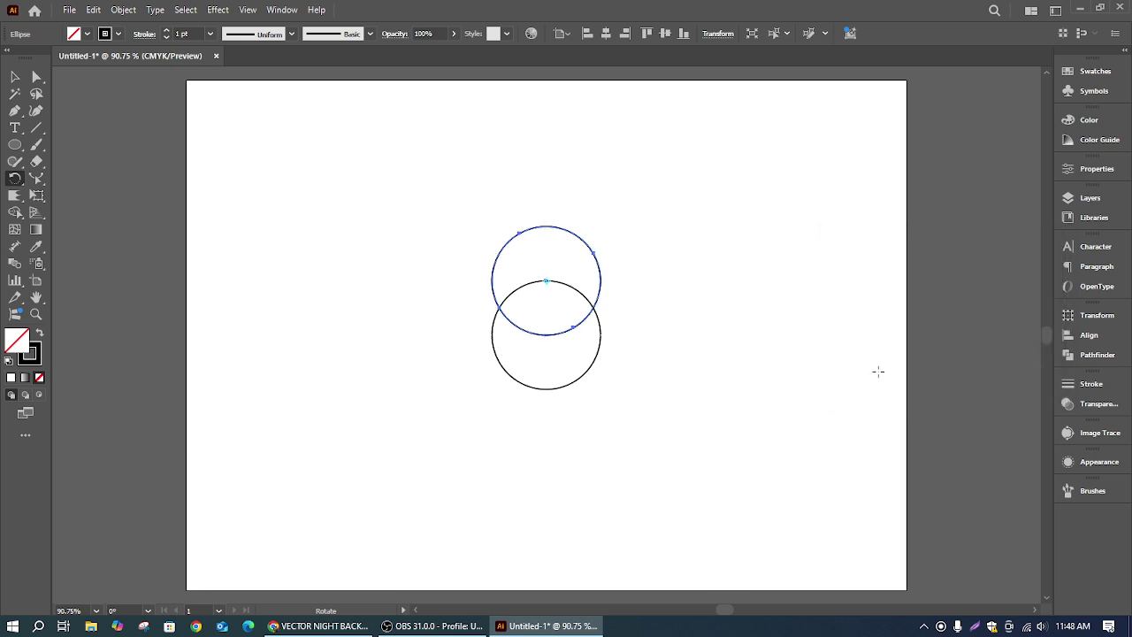
{"action": "key", "text": "ctrl+z"}
{"action": "double_click", "coordinate": [15, 178]}
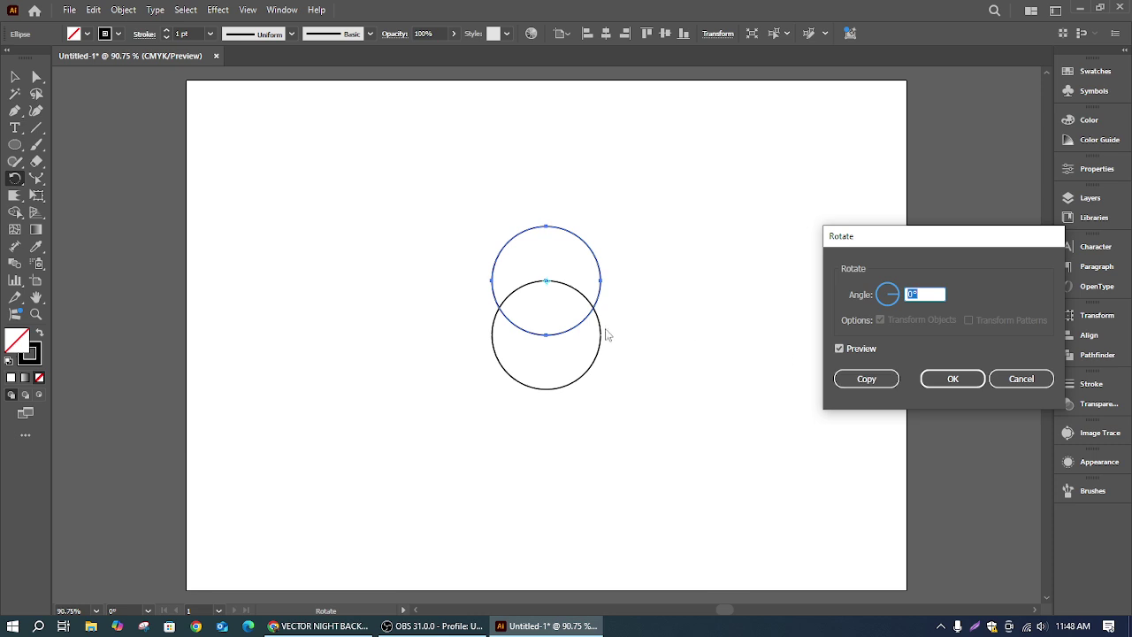
{"action": "left_click", "coordinate": [1048, 379]}
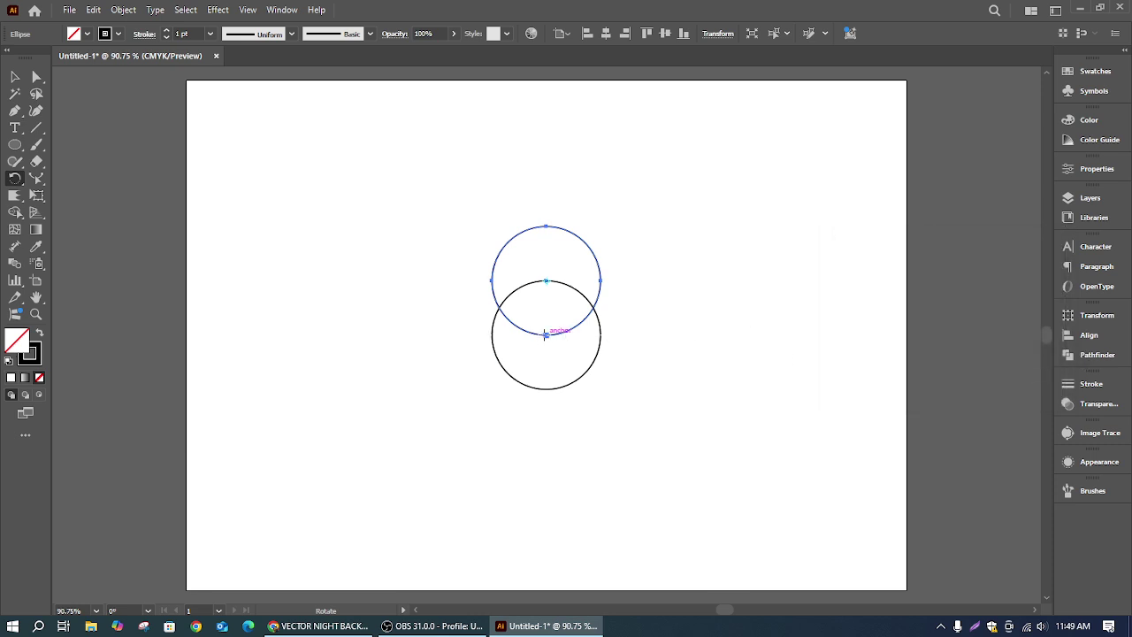
{"action": "key", "text": "v"}
{"action": "left_click_drag", "start_coordinate": [574, 235], "coordinate": [521, 261]}
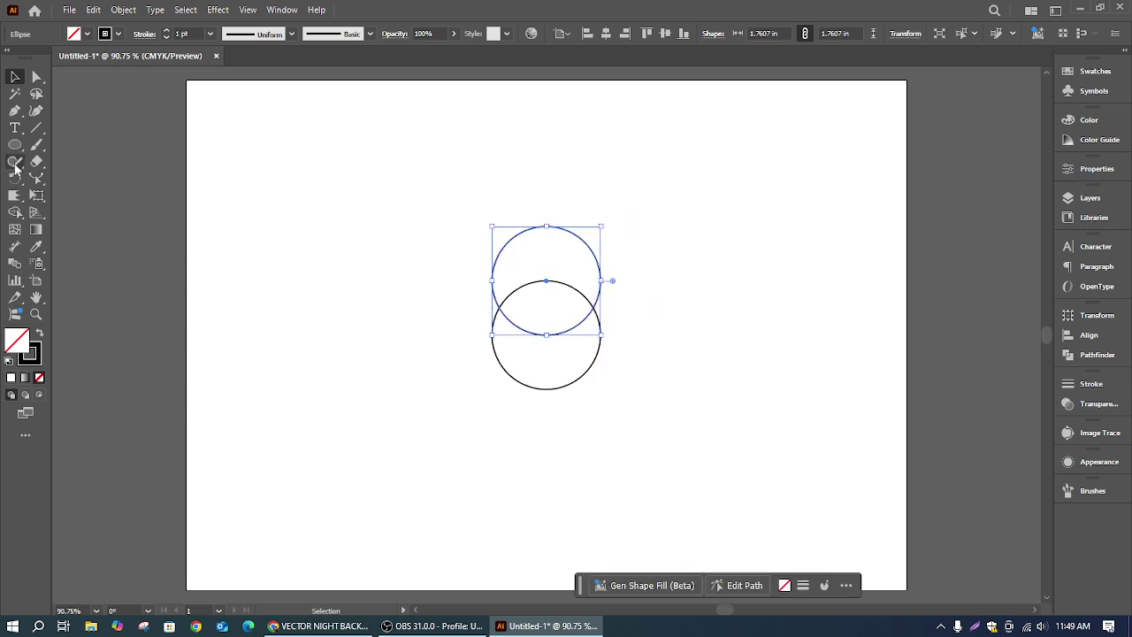
Step: Preview rotating the upper circle by 120° and by 60° about the lower circle's centre, and cancel the rotation
{"action": "left_click", "coordinate": [15, 178]}
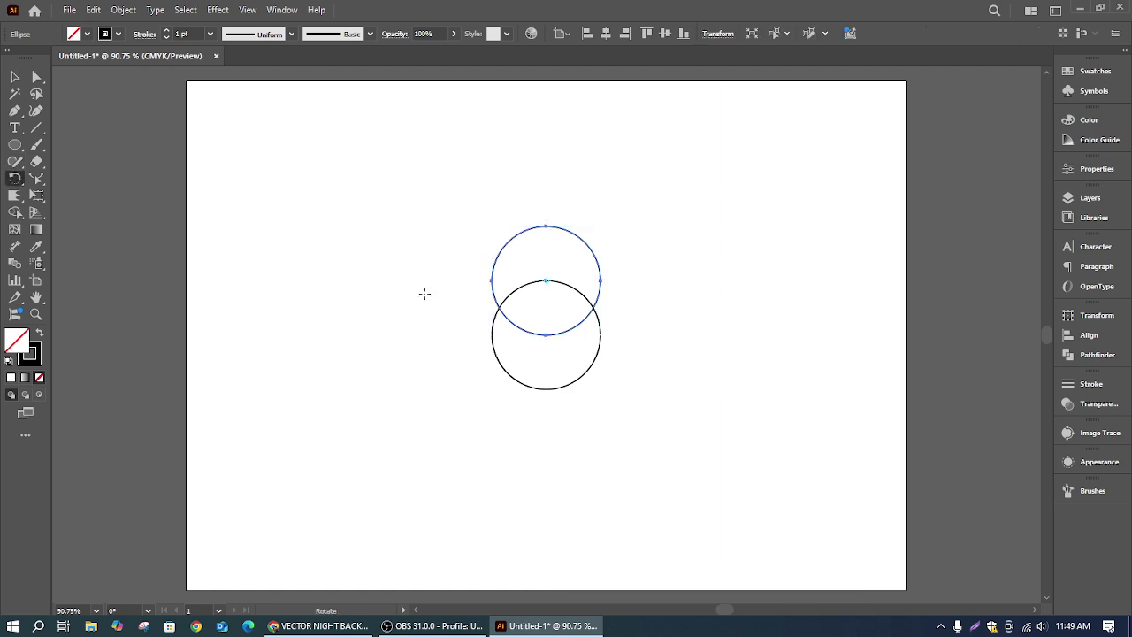
{"action": "left_click", "coordinate": [546, 334], "text": "alt"}
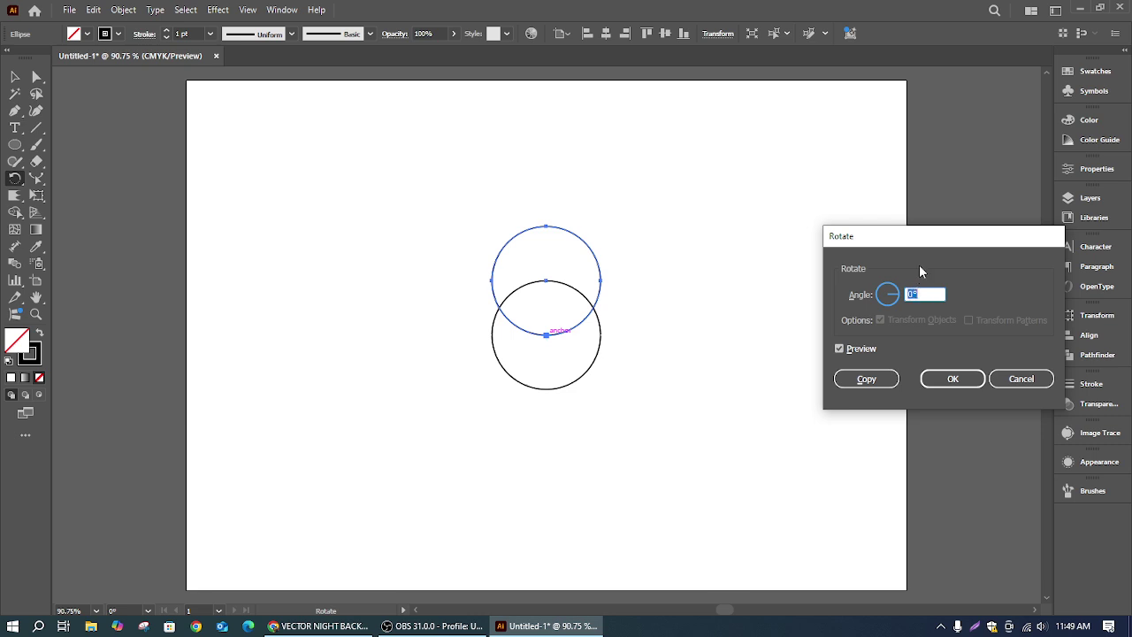
{"action": "type", "text": "120"}
{"action": "left_click", "coordinate": [843, 347]}
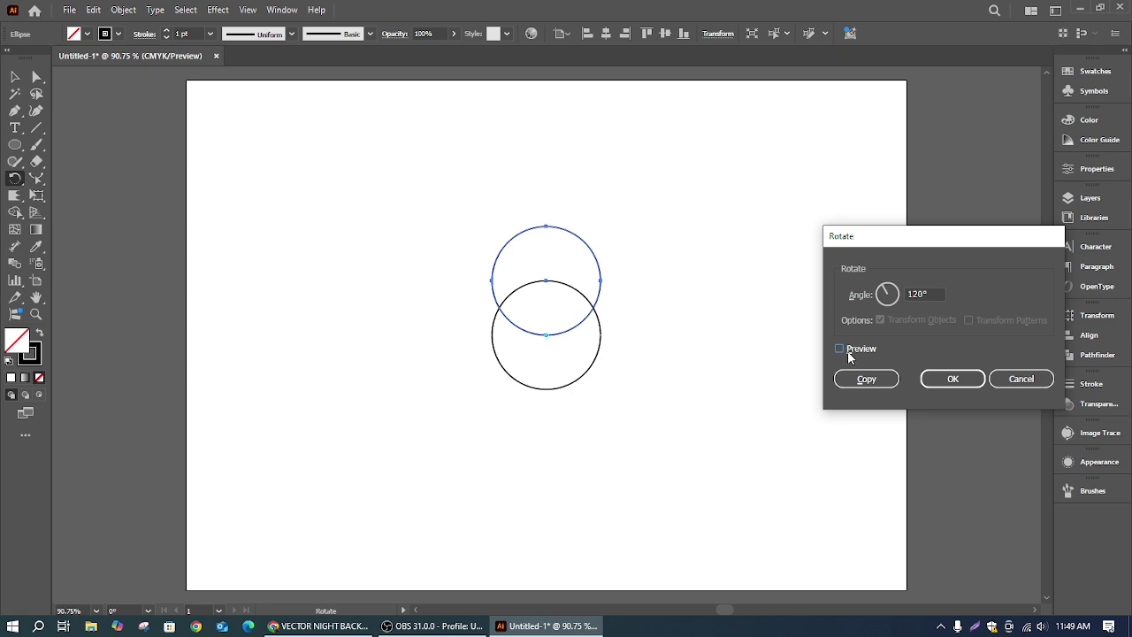
{"action": "left_click", "coordinate": [847, 351]}
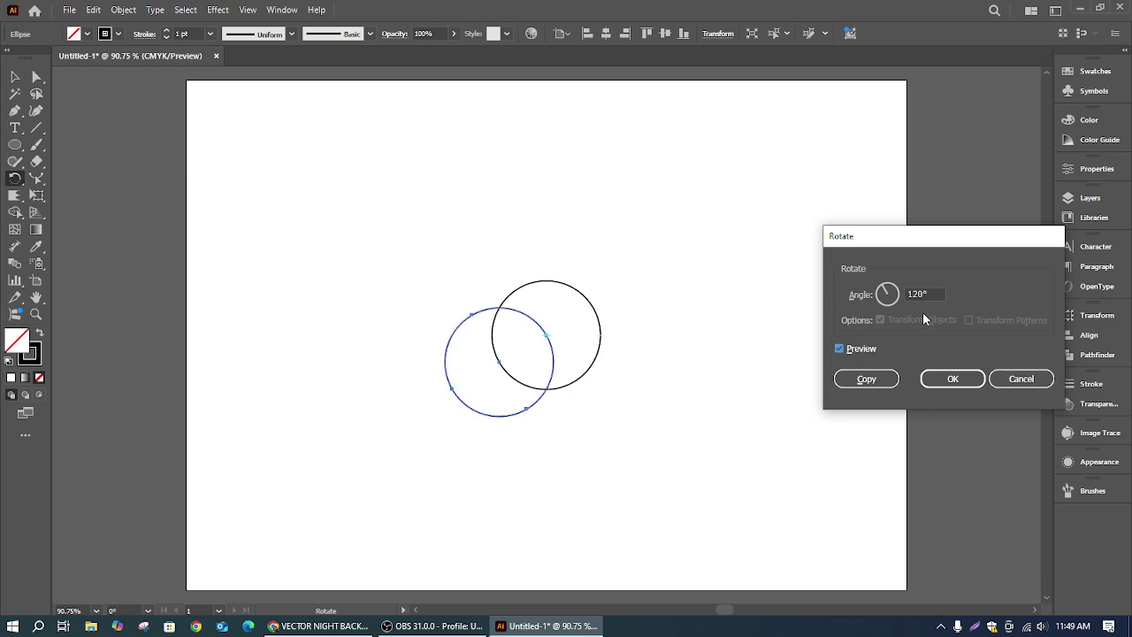
{"action": "left_click_drag", "start_coordinate": [923, 299], "coordinate": [846, 294]}
{"action": "type", "text": "60"}
{"action": "key", "text": "Tab"}
{"action": "left_click", "coordinate": [840, 349]}
{"action": "left_click", "coordinate": [840, 349]}
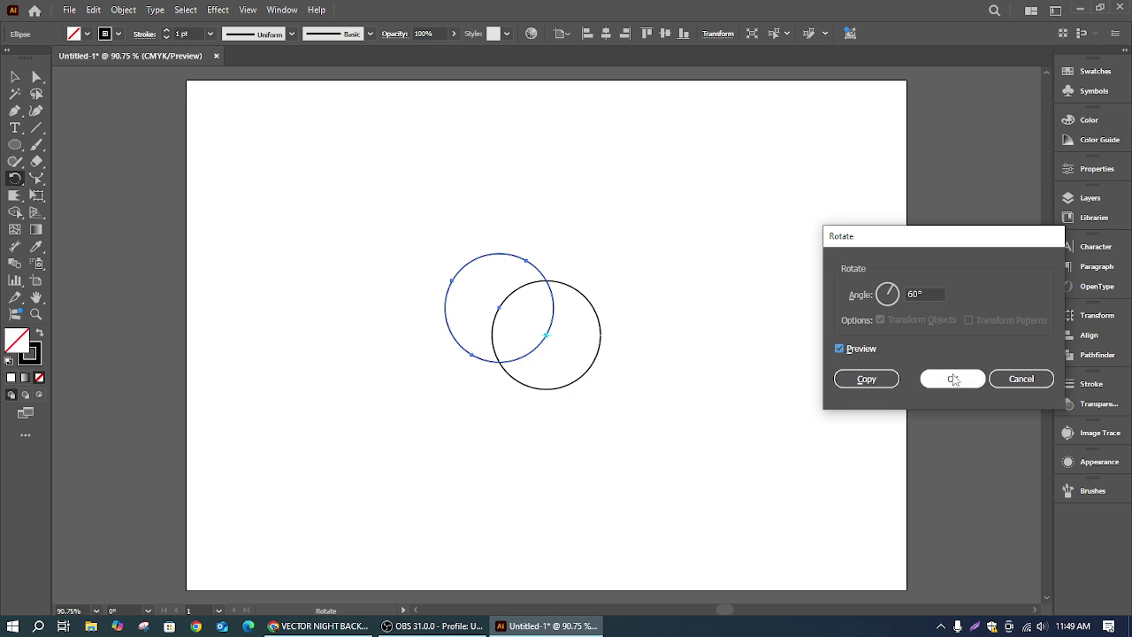
{"action": "left_click", "coordinate": [1021, 379]}
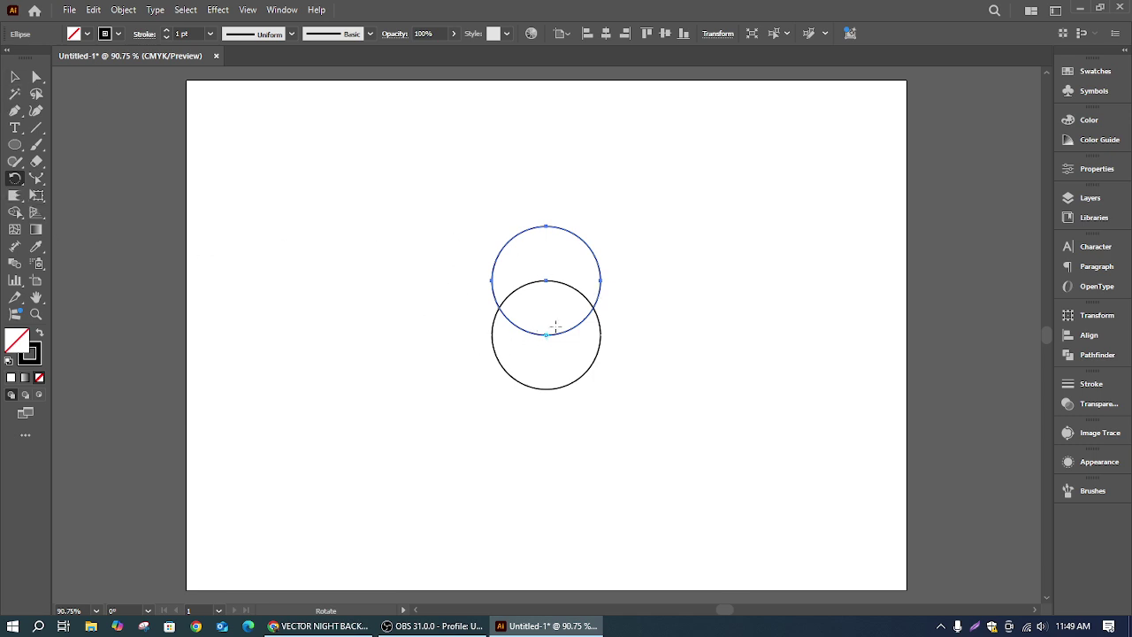
Step: Make a copy of the upper circle rotated by 60° about the lower circle's centre
{"action": "left_click", "coordinate": [546, 334], "text": "alt"}
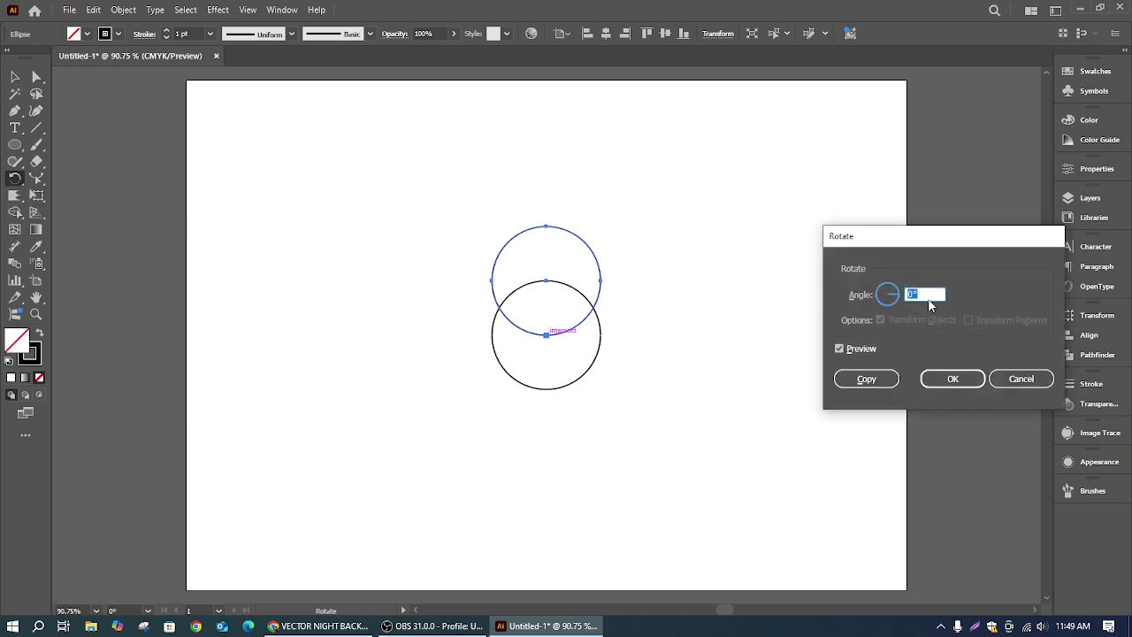
{"action": "type", "text": "60"}
{"action": "left_click", "coordinate": [840, 348]}
{"action": "left_click", "coordinate": [840, 349]}
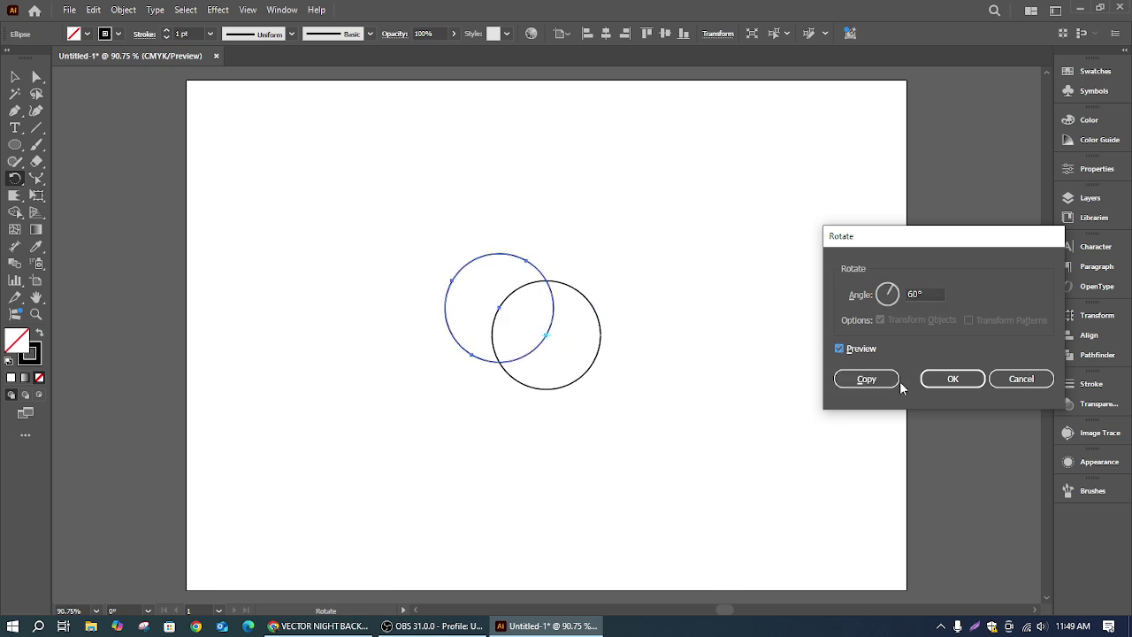
{"action": "left_click", "coordinate": [856, 379]}
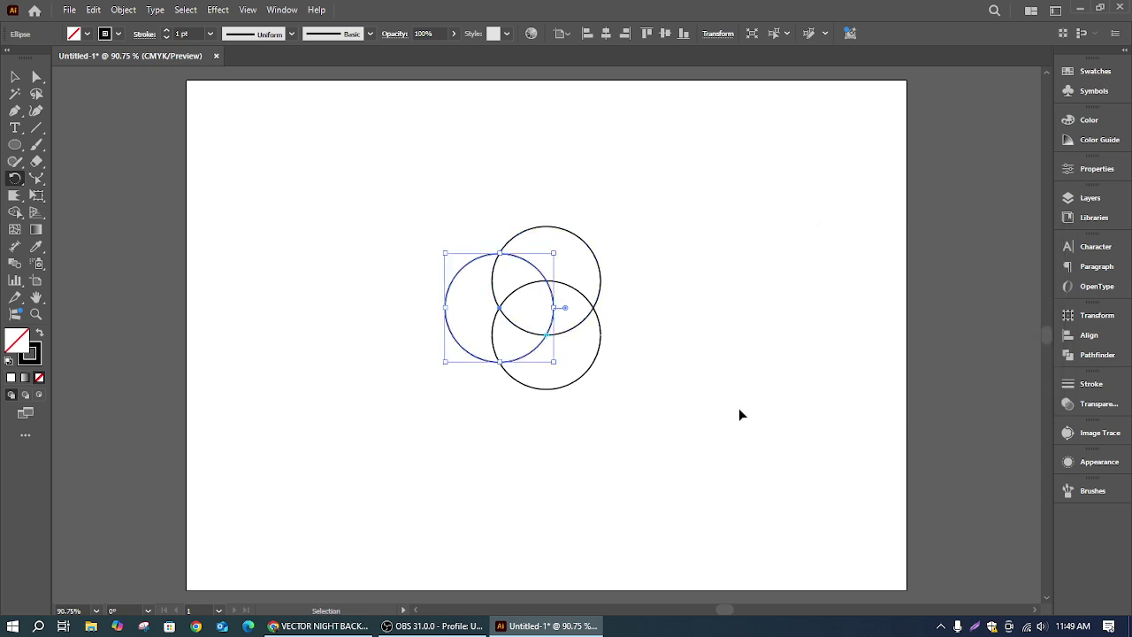
Step: Repeat the rotated copy four times to complete a ring of six circles around the central circle
{"action": "key", "text": "ctrl+d"}
{"action": "key", "text": "ctrl+d"}
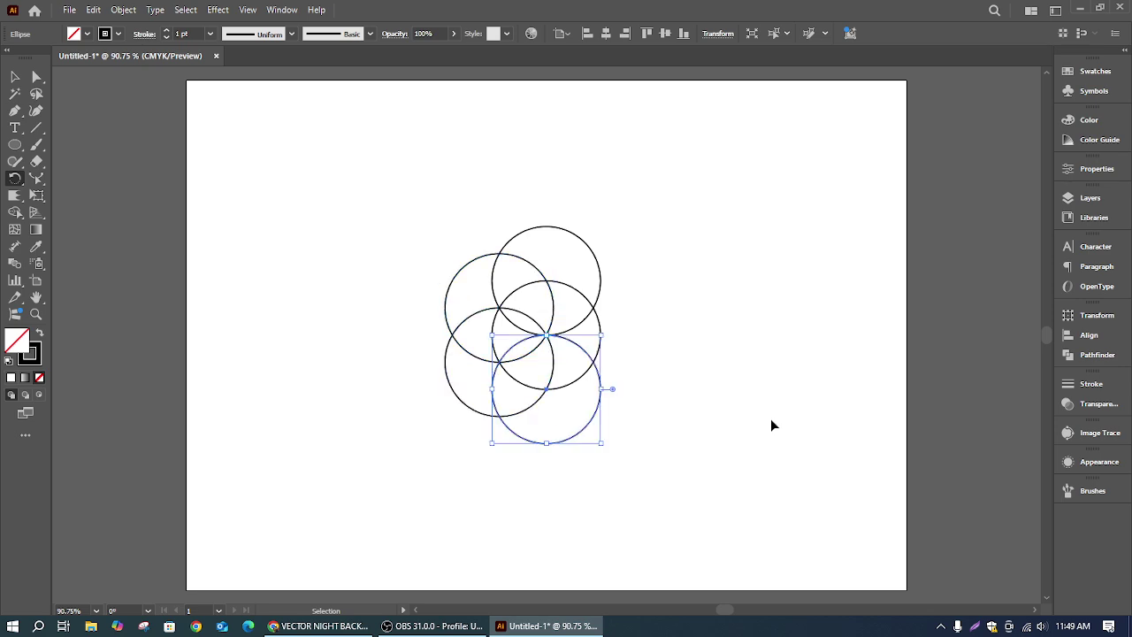
{"action": "key", "text": "ctrl+d"}
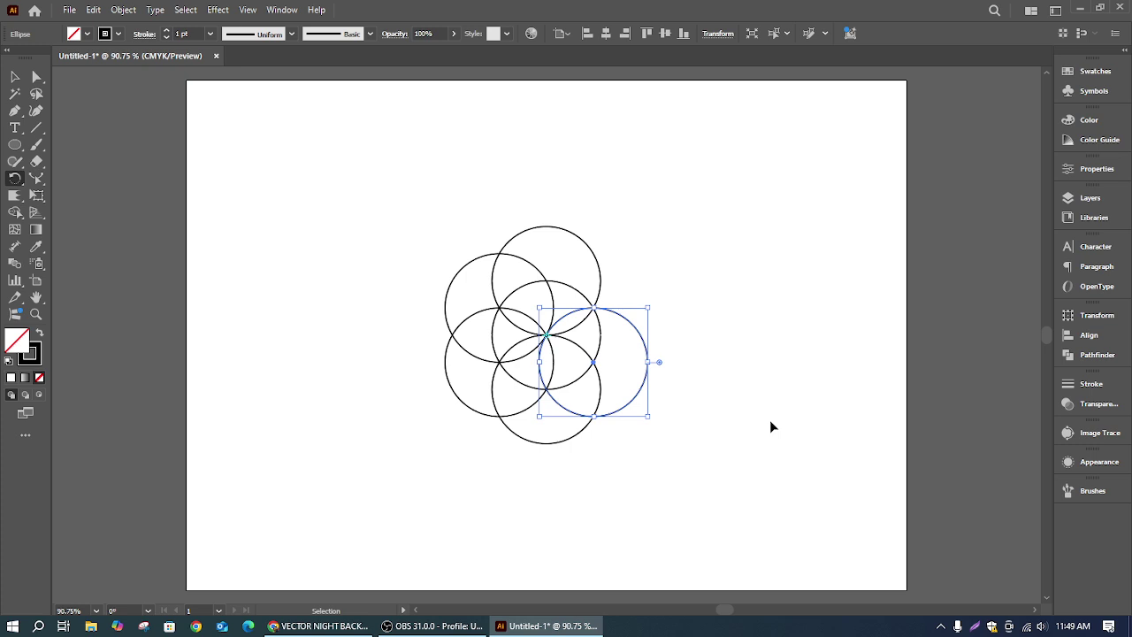
{"action": "key", "text": "ctrl+d"}
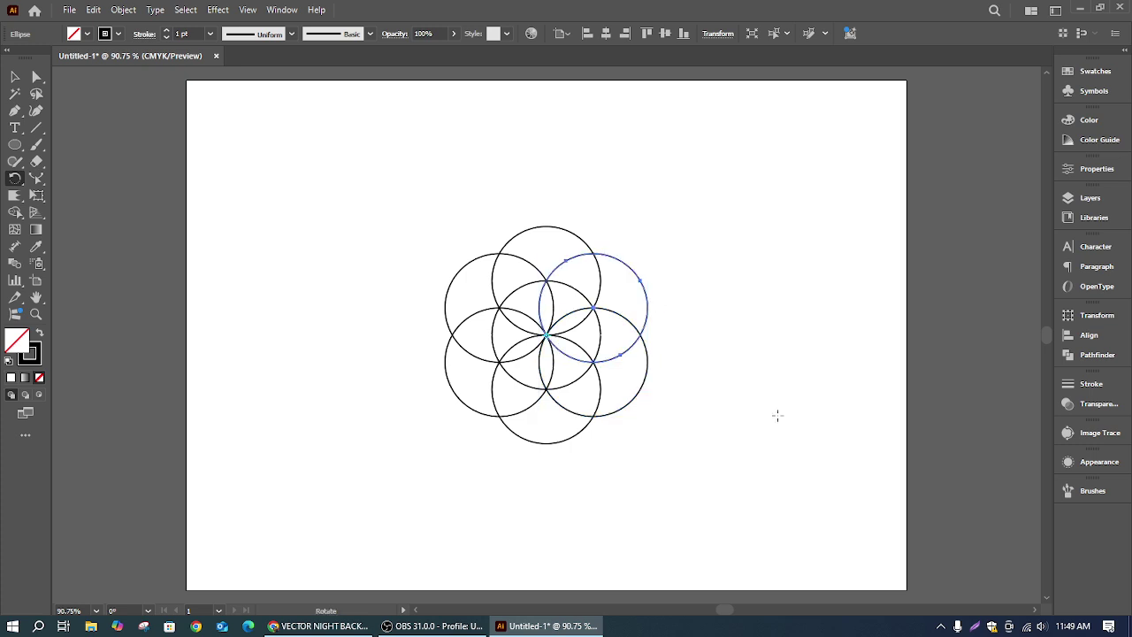
Step: Copy the upper-right outer circle to the far left, centred on the outer intersection of the two left circles
{"action": "left_click", "coordinate": [14, 79]}
{"action": "left_click", "coordinate": [838, 246]}
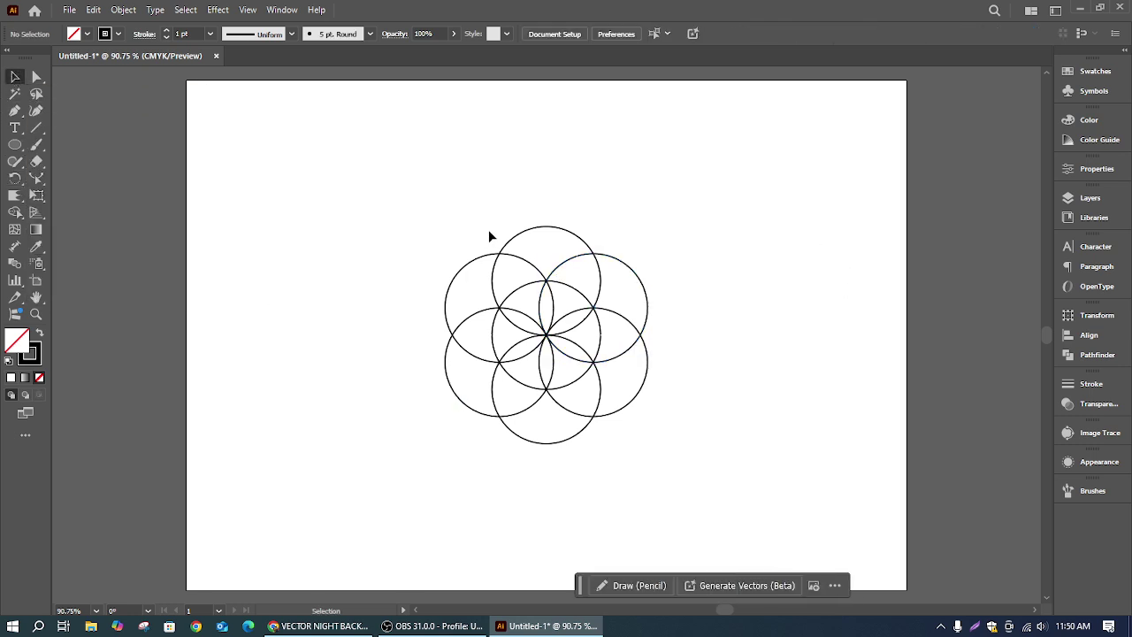
{"action": "left_click", "coordinate": [617, 259]}
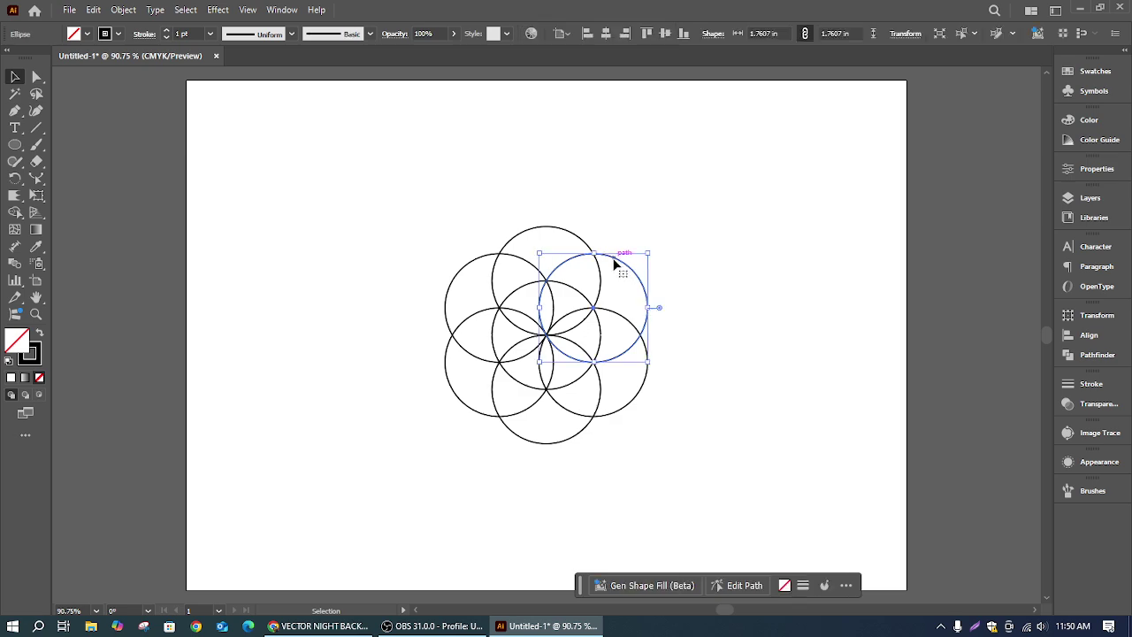
{"action": "left_click_drag", "start_coordinate": [626, 265], "coordinate": [487, 296]}
{"action": "scroll", "coordinate": [652, 320], "scroll_direction": "up", "scroll_amount": 5}
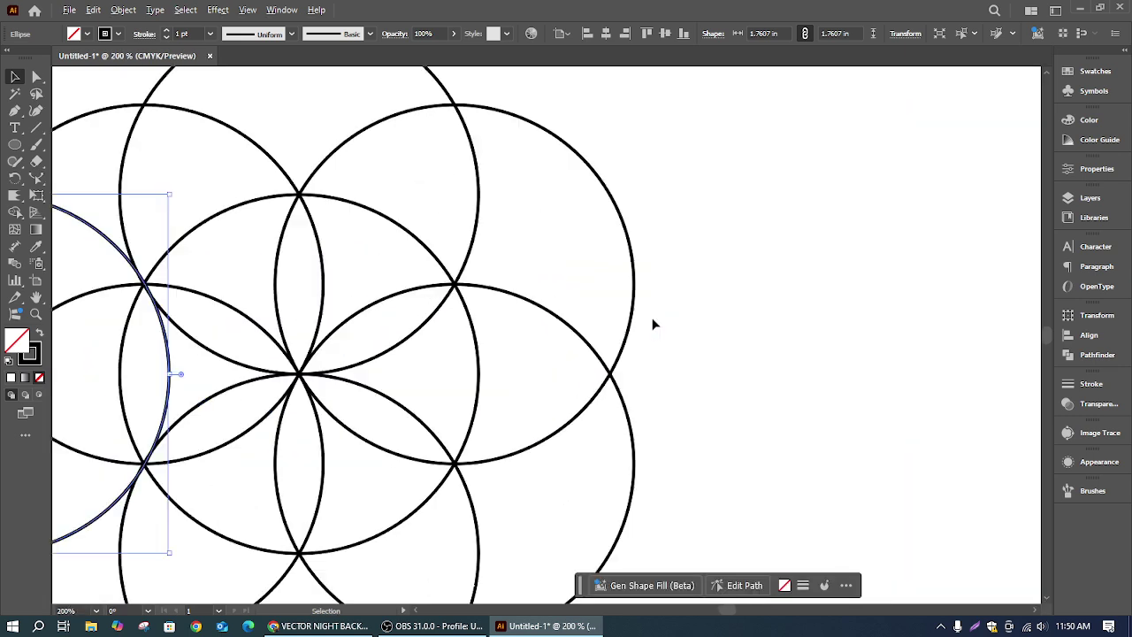
{"action": "left_click_drag", "start_coordinate": [377, 315], "coordinate": [638, 245]}
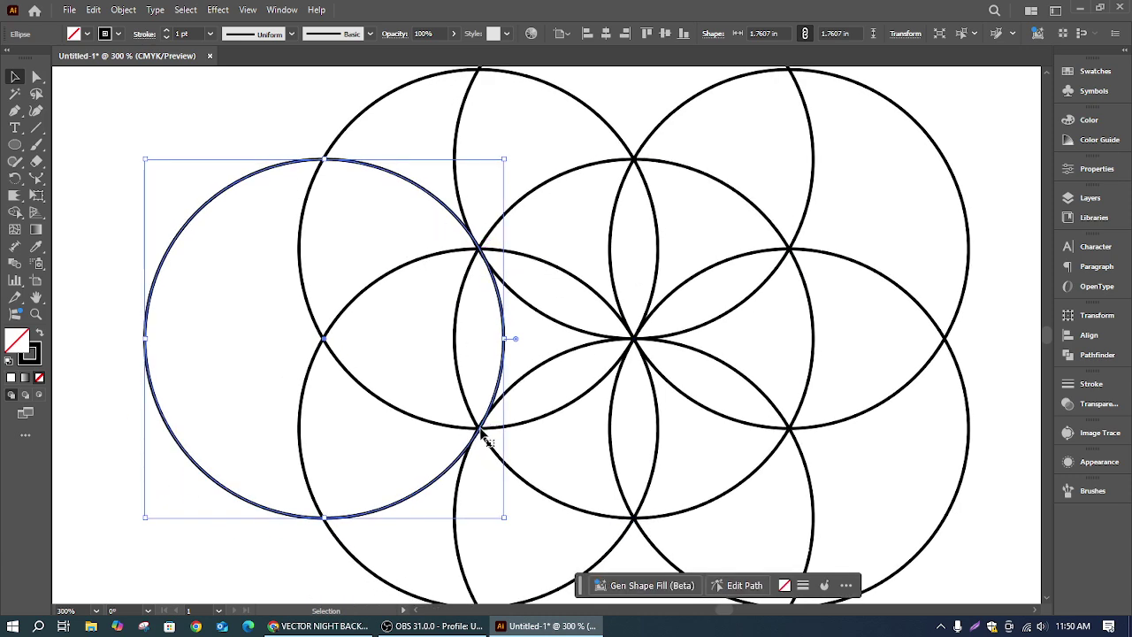
Step: In outline view, fine-adjust the copied left circle so it passes through the neighbouring intersection points, and return to preview
{"action": "scroll", "coordinate": [531, 429], "scroll_direction": "up", "scroll_amount": 1}
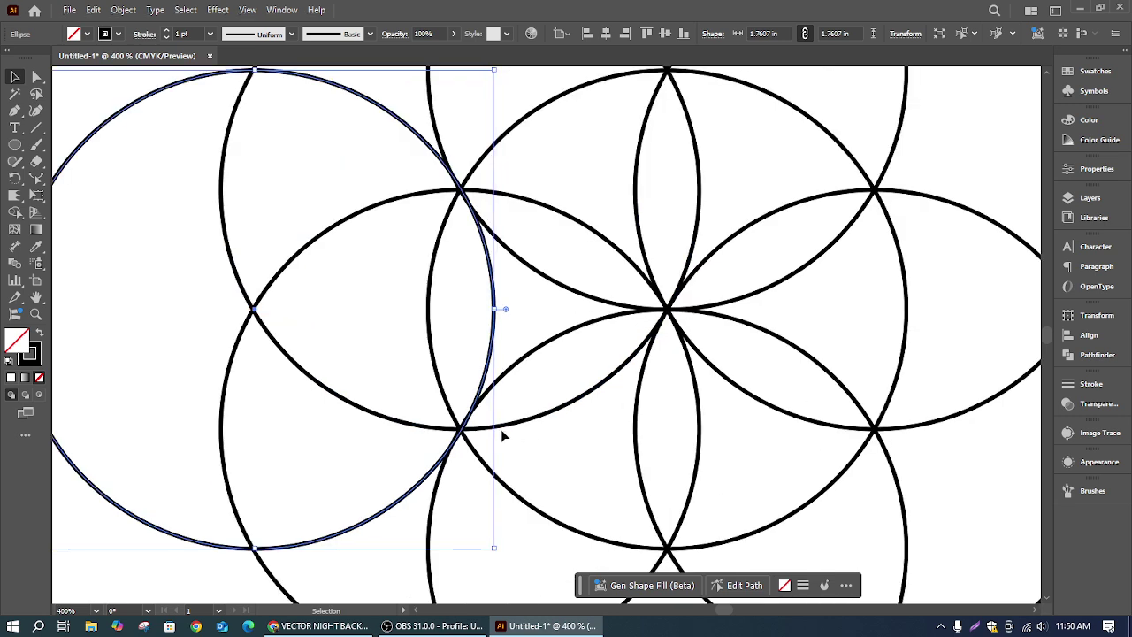
{"action": "key", "text": "ctrl+y"}
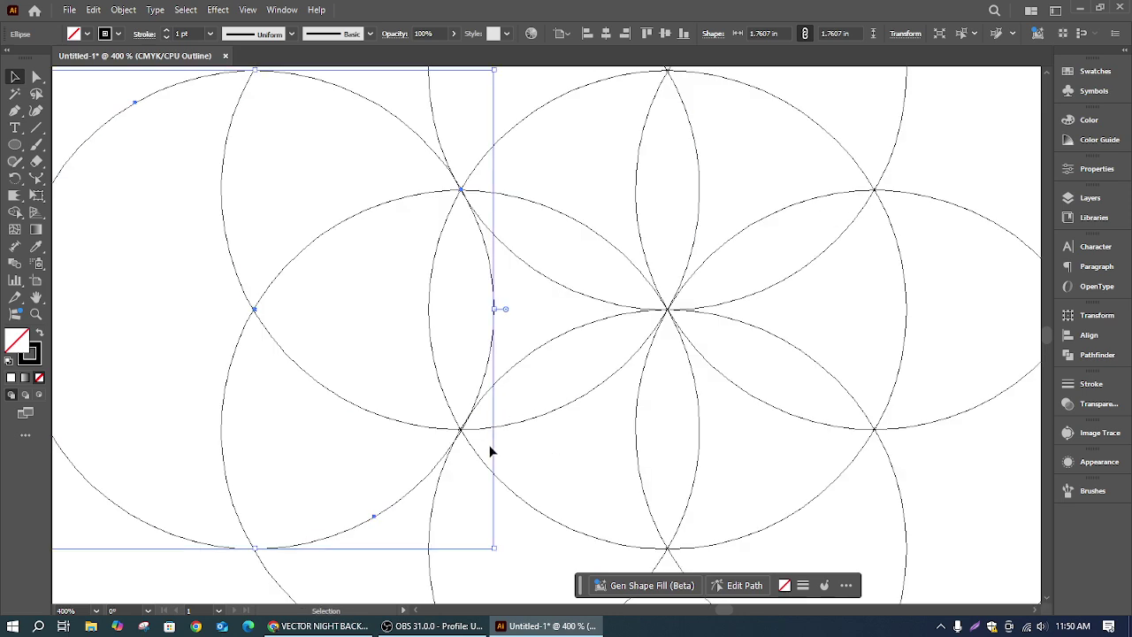
{"action": "scroll", "coordinate": [481, 445], "scroll_direction": "up", "scroll_amount": 2}
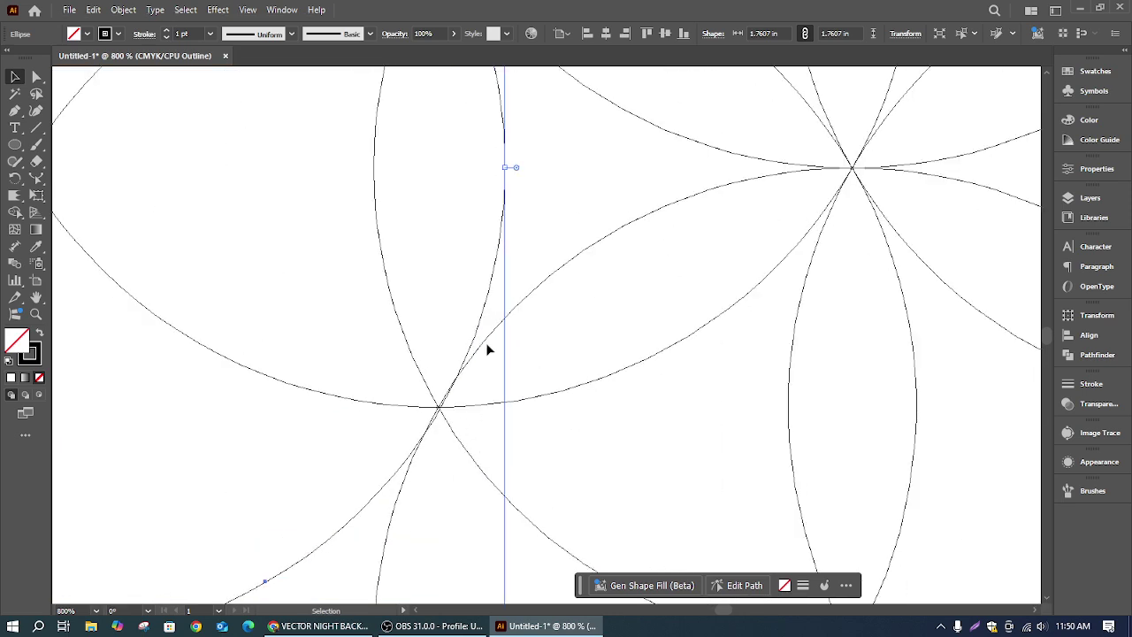
{"action": "left_click_drag", "start_coordinate": [494, 279], "coordinate": [492, 279]}
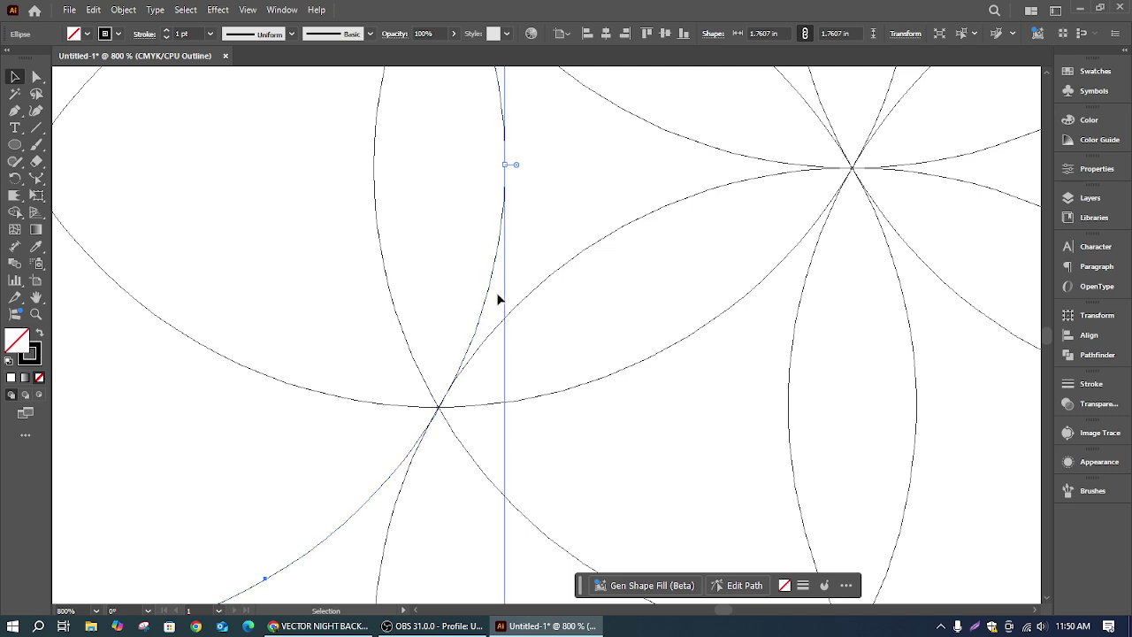
{"action": "scroll", "coordinate": [536, 268], "scroll_direction": "up", "scroll_amount": 5}
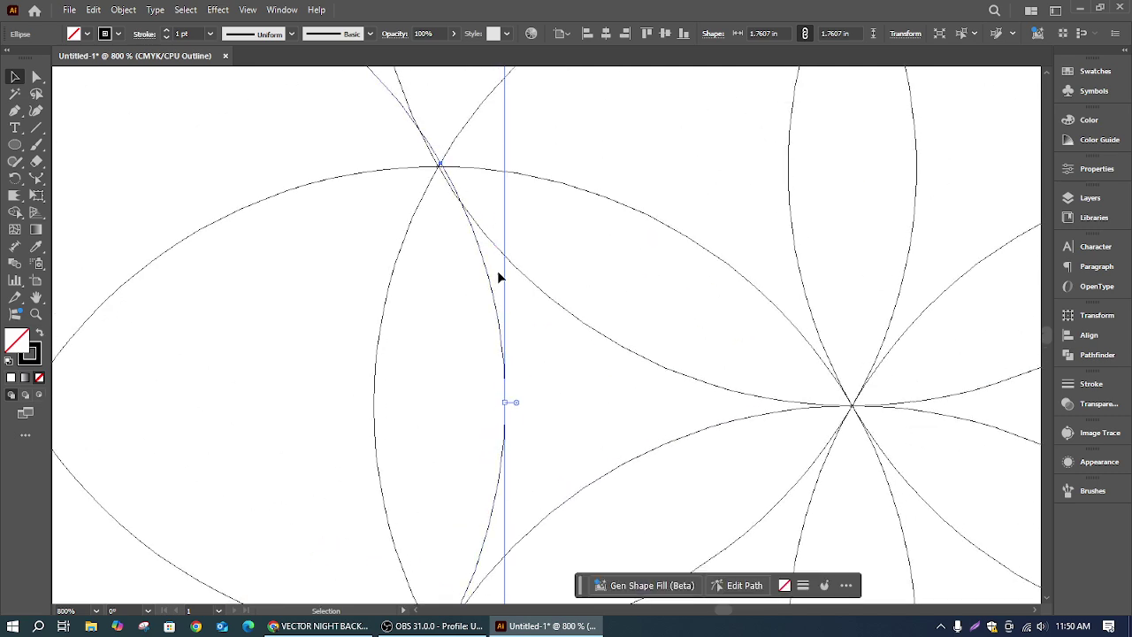
{"action": "scroll", "coordinate": [506, 296], "scroll_direction": "down", "scroll_amount": 1}
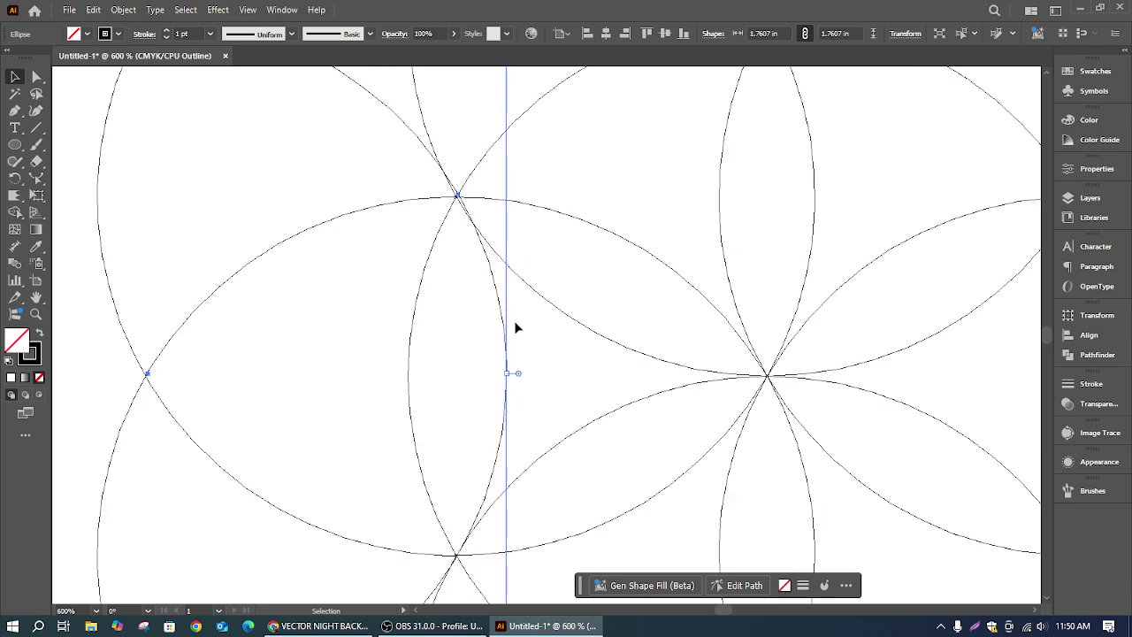
{"action": "key", "text": "Left"}
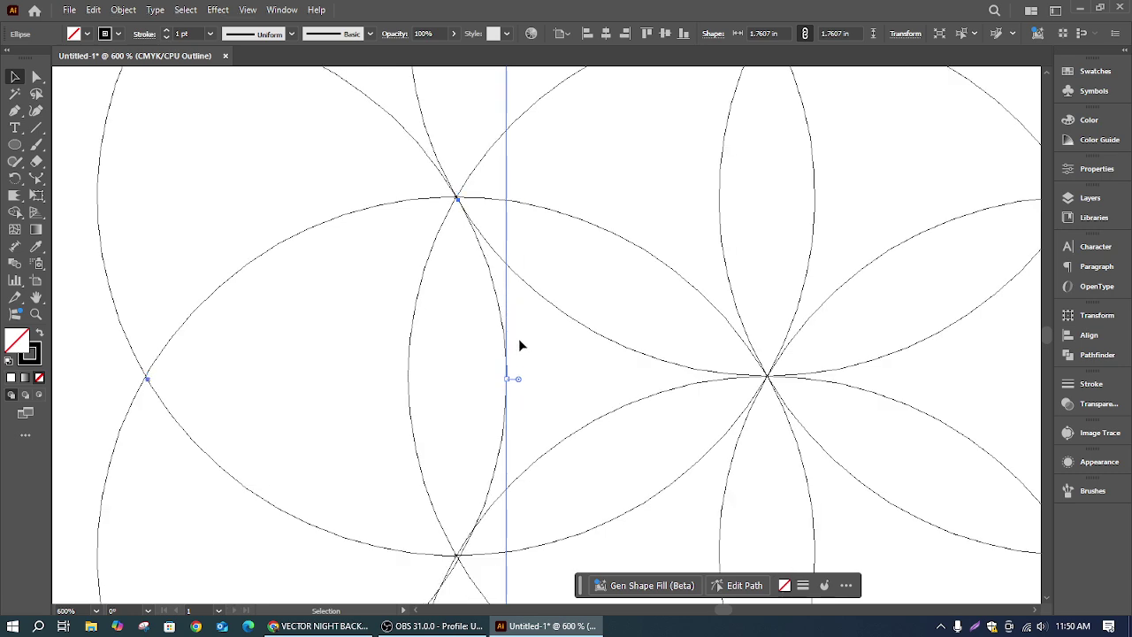
{"action": "key", "text": "Down"}
{"action": "key", "text": "Right"}
{"action": "left_click_drag", "start_coordinate": [503, 444], "coordinate": [499, 441]}
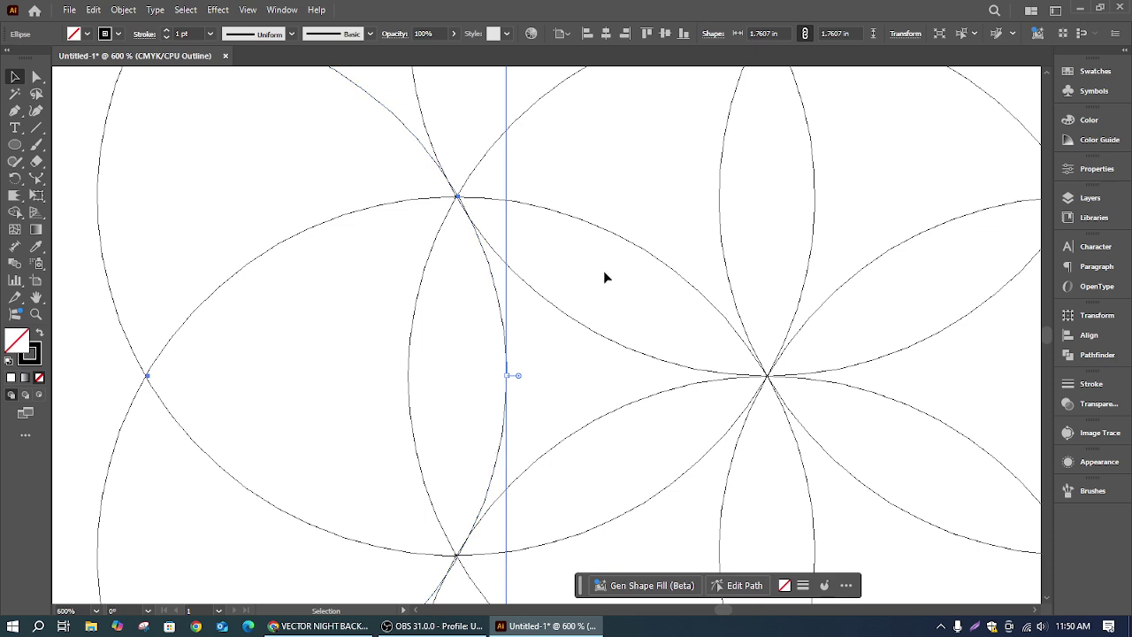
{"action": "scroll", "coordinate": [685, 340], "scroll_direction": "down", "scroll_amount": 3}
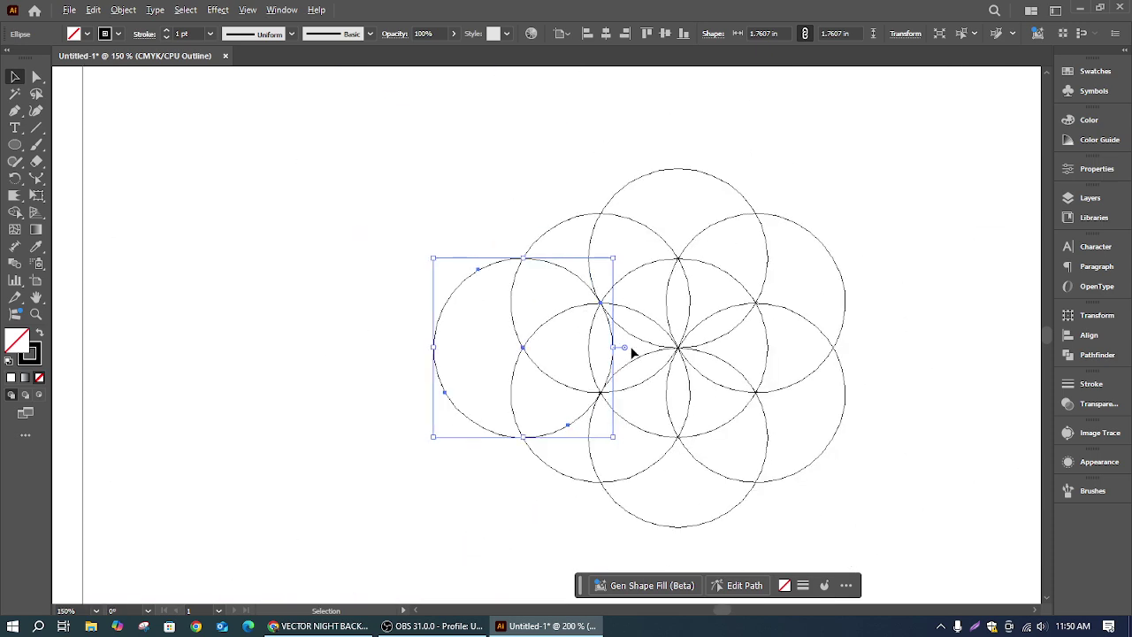
{"action": "scroll", "coordinate": [687, 359], "scroll_direction": "up", "scroll_amount": 1}
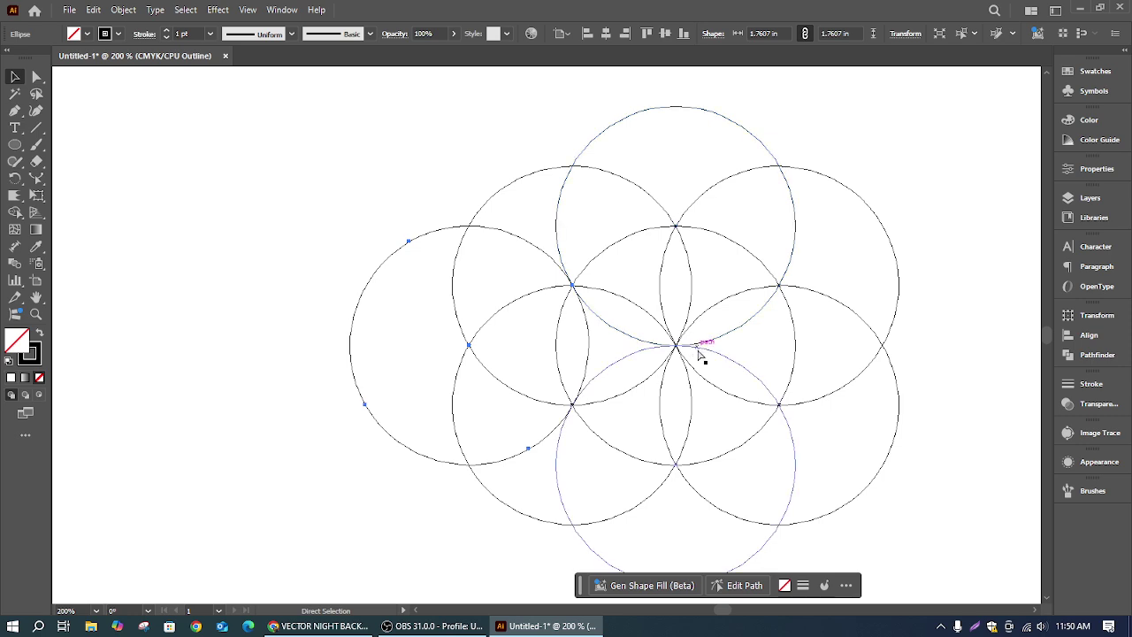
{"action": "key", "text": "ctrl+y"}
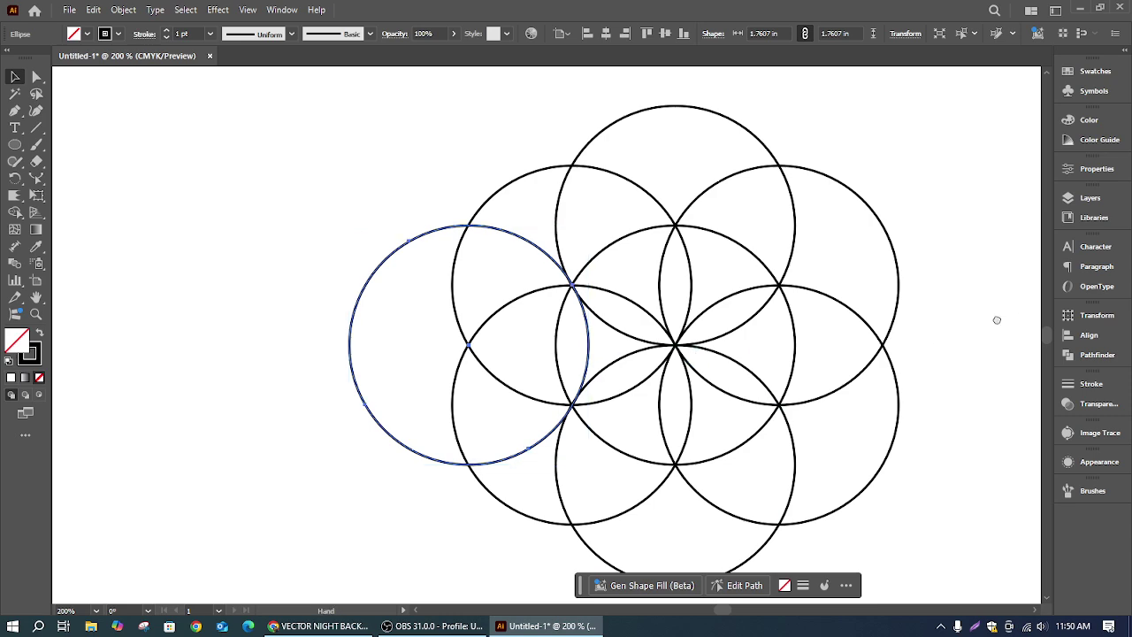
Step: Make a copy of the far-left circle rotated by 60° about the centre of the whole pattern
{"action": "left_click_drag", "start_coordinate": [997, 319], "coordinate": [852, 295]}
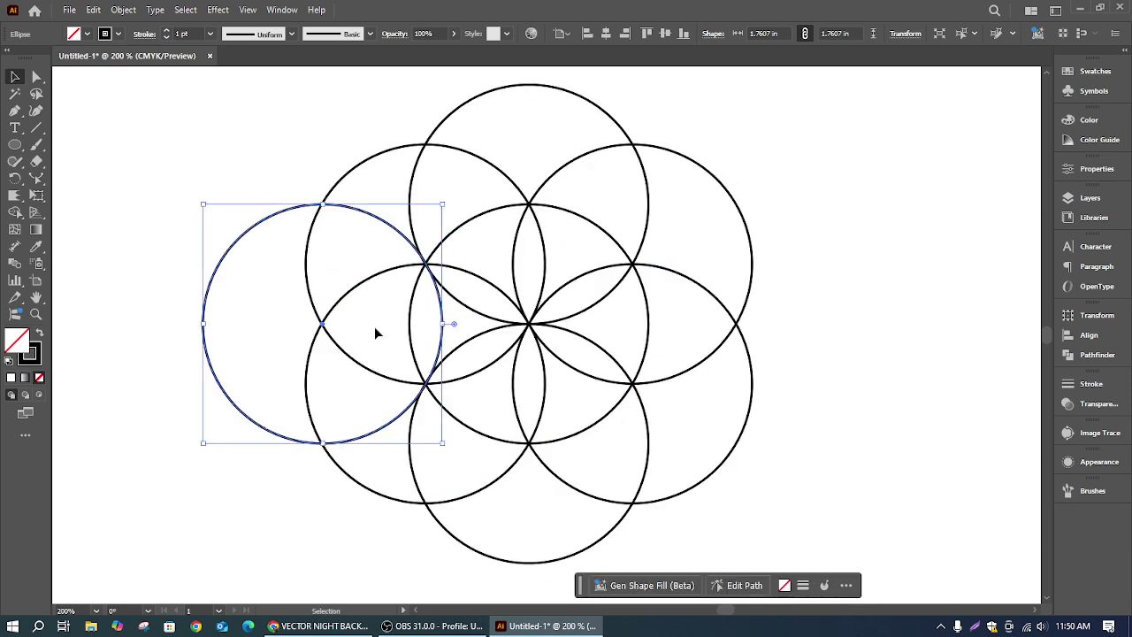
{"action": "scroll", "coordinate": [522, 354], "scroll_direction": "down", "scroll_amount": 1}
{"action": "scroll", "coordinate": [522, 354], "scroll_direction": "up", "scroll_amount": 1}
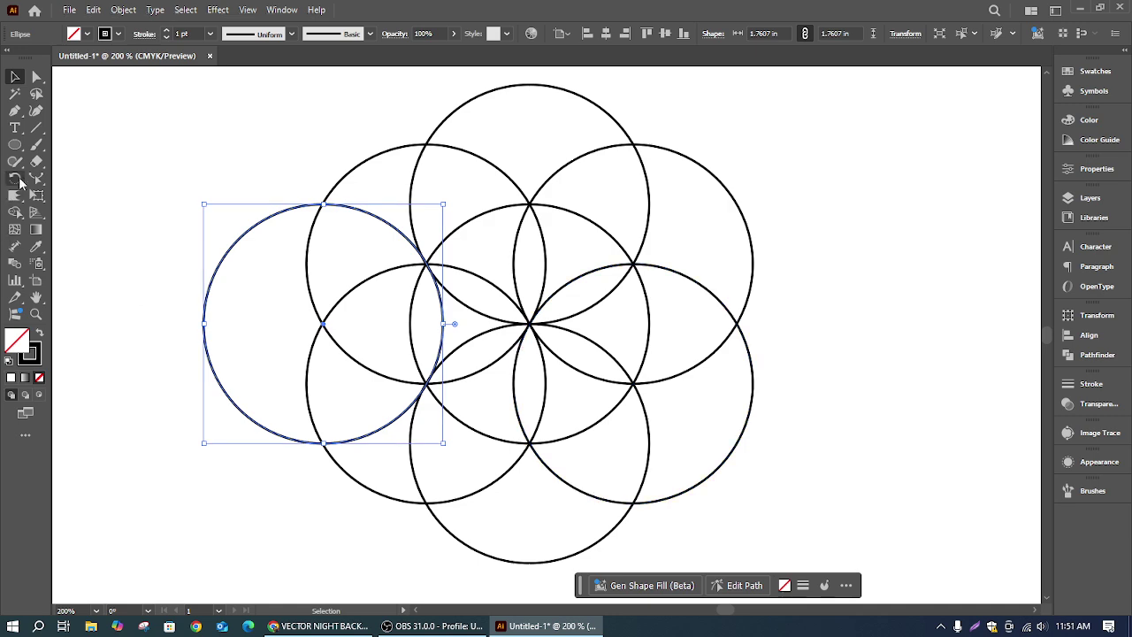
{"action": "left_click", "coordinate": [20, 181]}
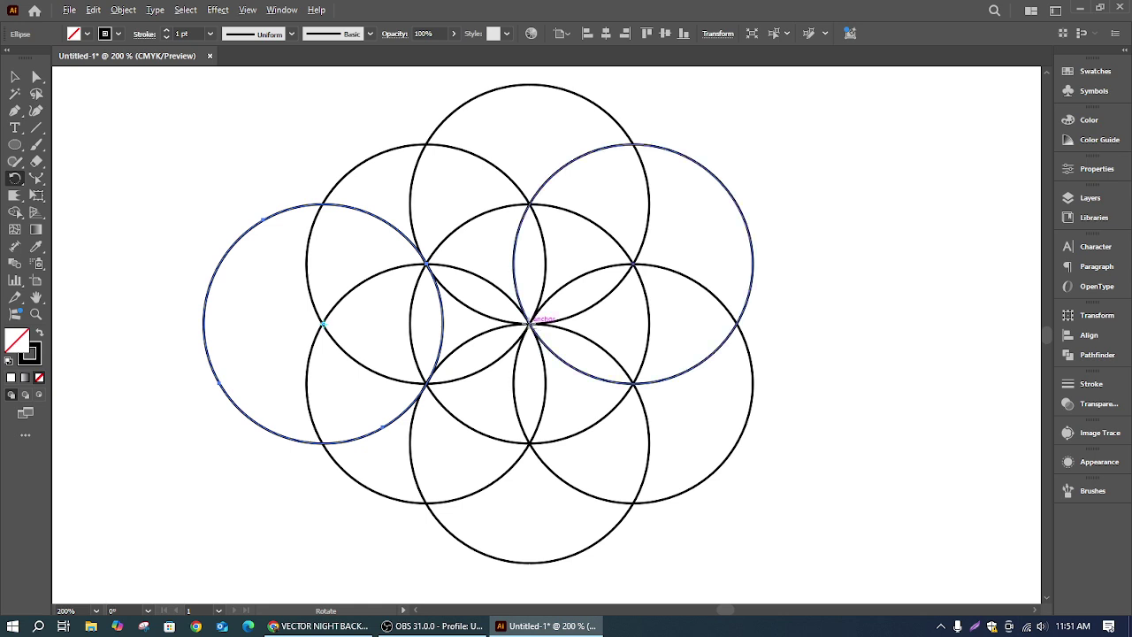
{"action": "left_click", "coordinate": [529, 326], "text": "alt"}
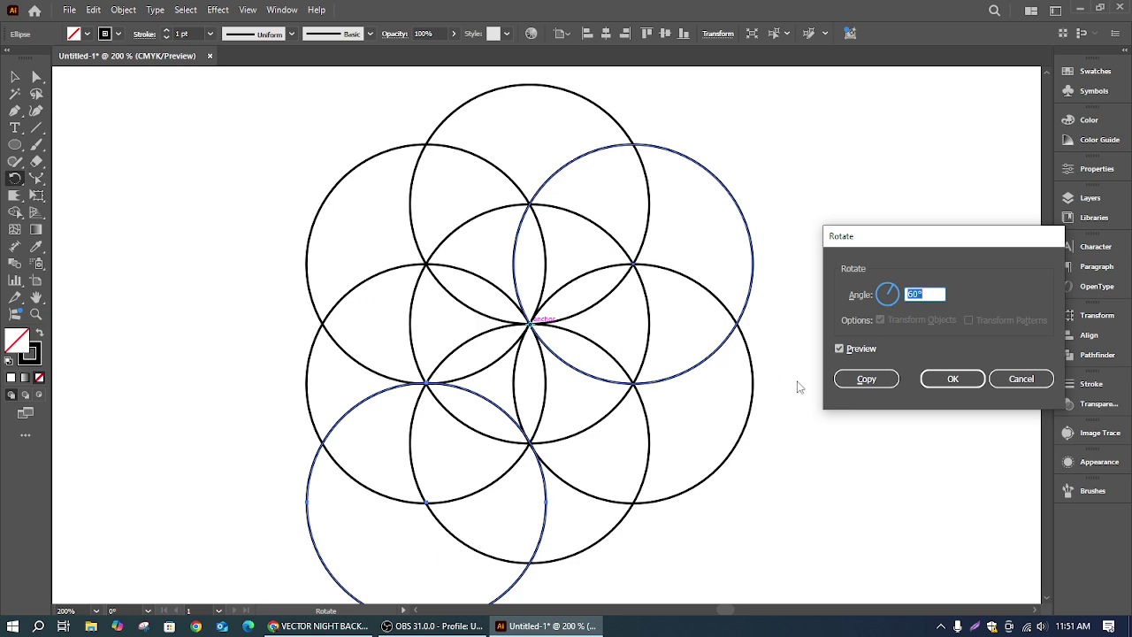
{"action": "left_click", "coordinate": [880, 382]}
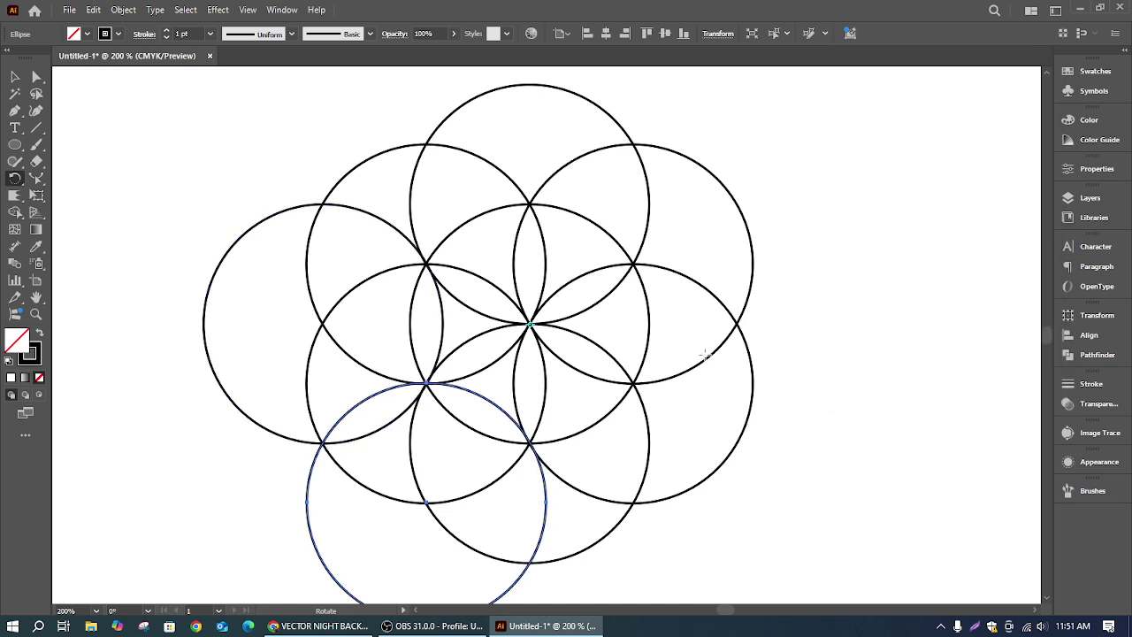
Step: Repeat the rotated copy four times to complete an outer ring of six circles
{"action": "key", "text": "ctrl+d"}
{"action": "key", "text": "ctrl+d"}
{"action": "key", "text": "ctrl+d"}
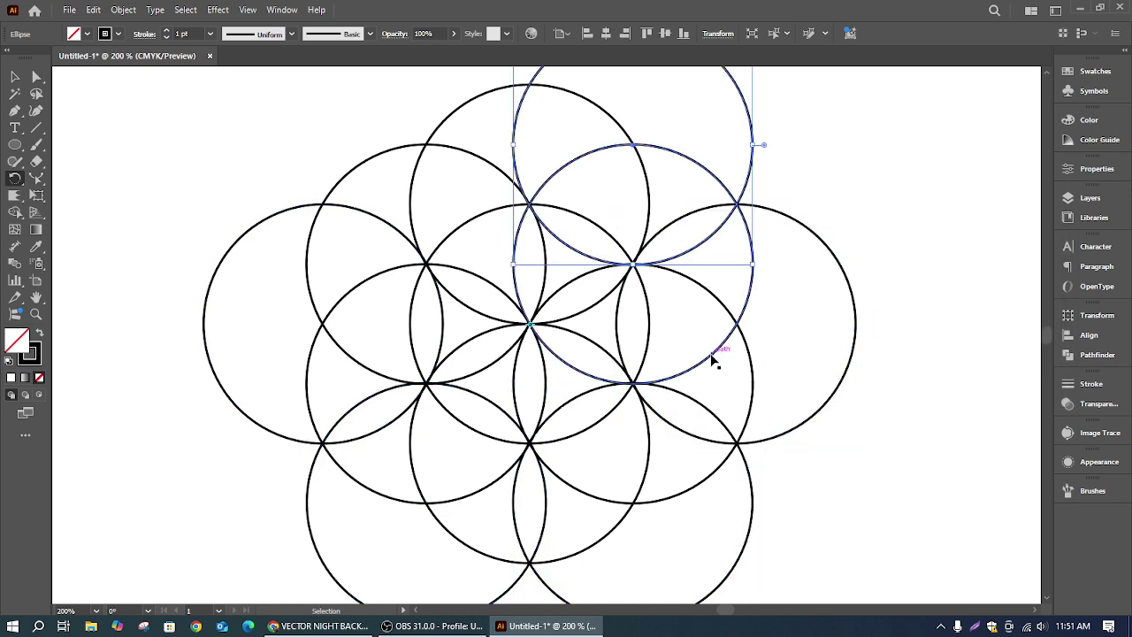
{"action": "key", "text": "ctrl+d"}
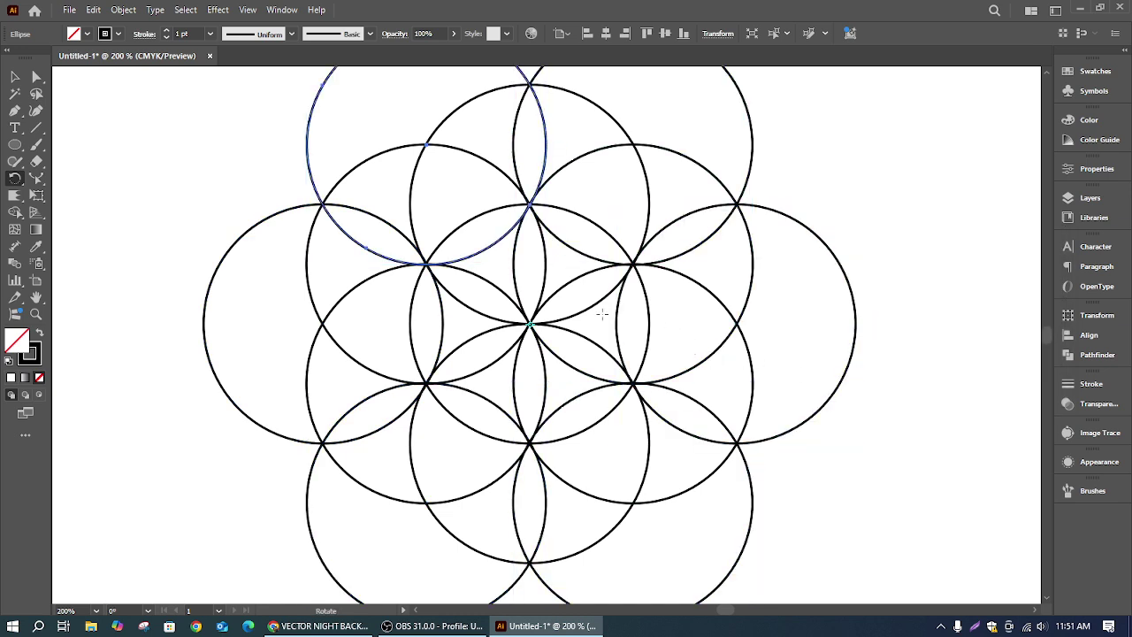
{"action": "left_click", "coordinate": [15, 77]}
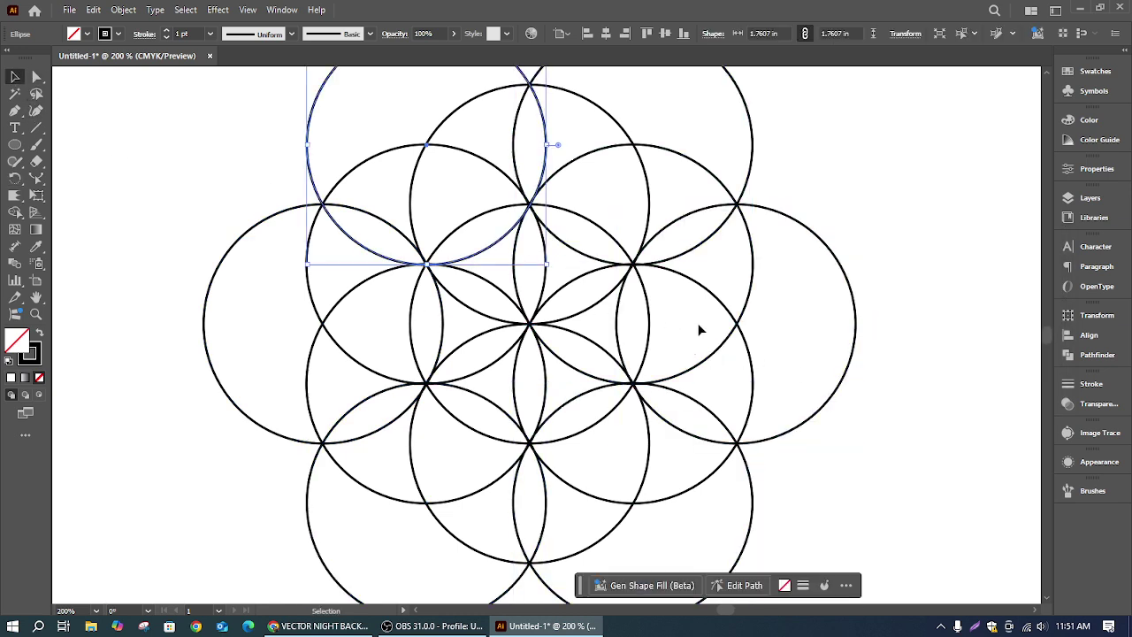
Step: Select the entire circle pattern and place a duplicate of it across the artboard's left edge
{"action": "scroll", "coordinate": [698, 330], "scroll_direction": "down", "scroll_amount": 2}
{"action": "scroll", "coordinate": [695, 336], "scroll_direction": "up", "scroll_amount": 1}
{"action": "scroll", "coordinate": [695, 336], "scroll_direction": "down", "scroll_amount": 1}
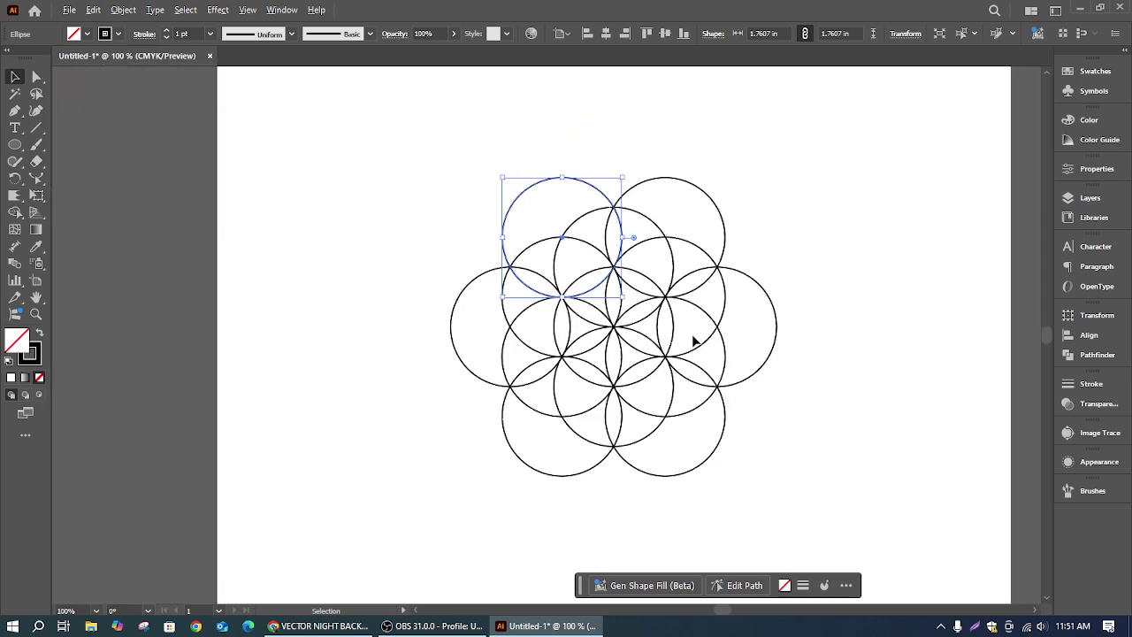
{"action": "left_click", "coordinate": [462, 144]}
{"action": "left_click_drag", "start_coordinate": [461, 145], "coordinate": [799, 506]}
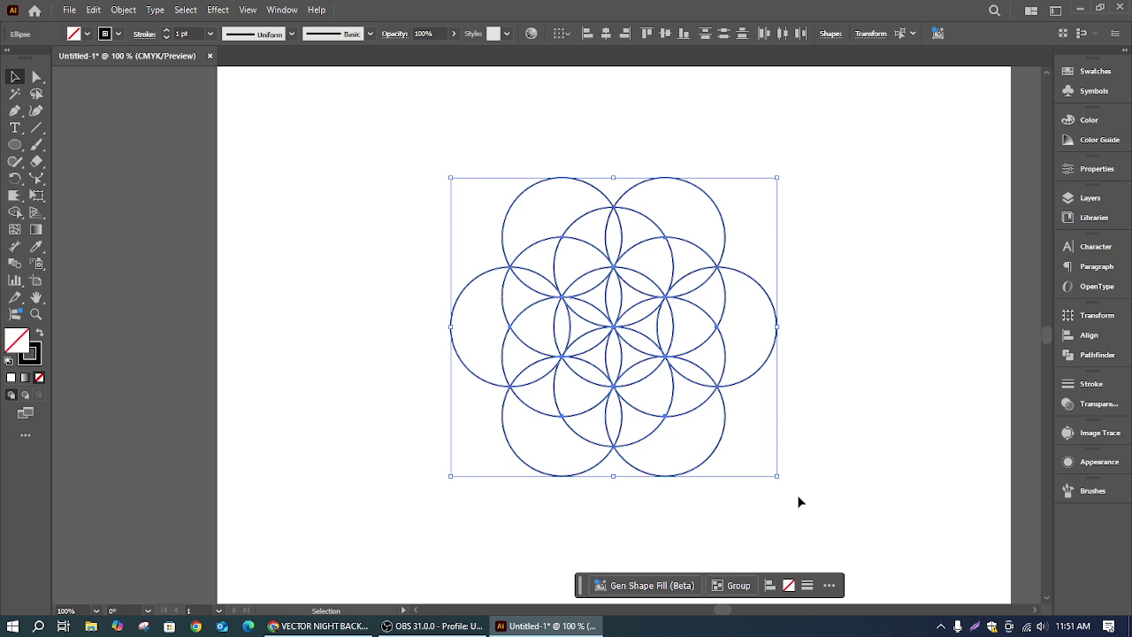
{"action": "scroll", "coordinate": [797, 495], "scroll_direction": "down", "scroll_amount": 1}
{"action": "scroll", "coordinate": [773, 489], "scroll_direction": "up", "scroll_amount": 1}
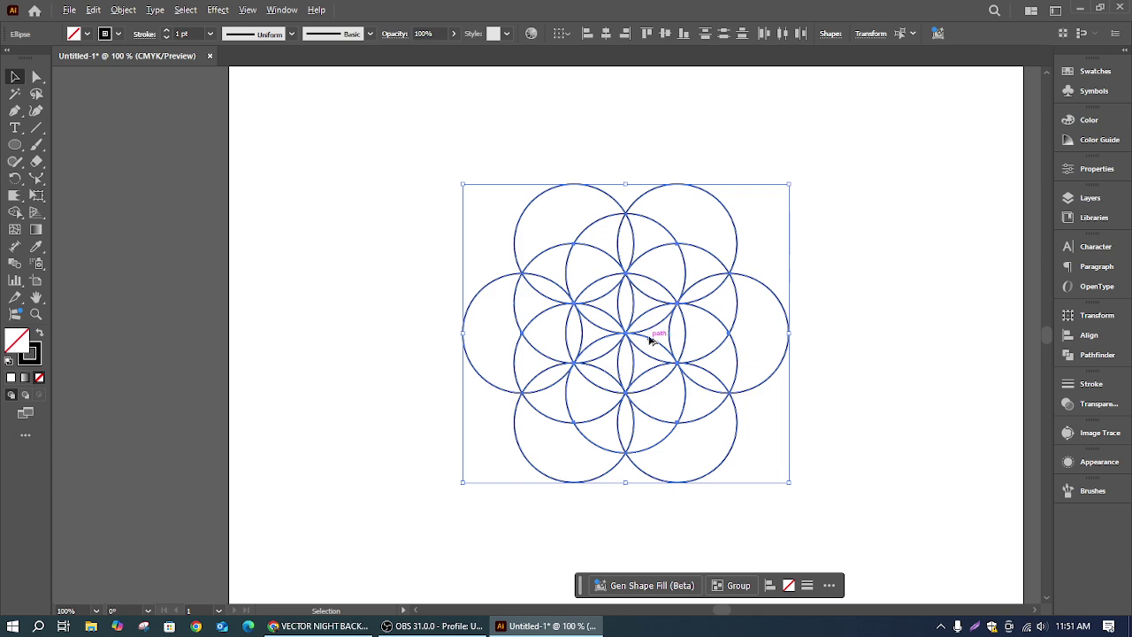
{"action": "left_click_drag", "start_coordinate": [646, 333], "coordinate": [185, 232]}
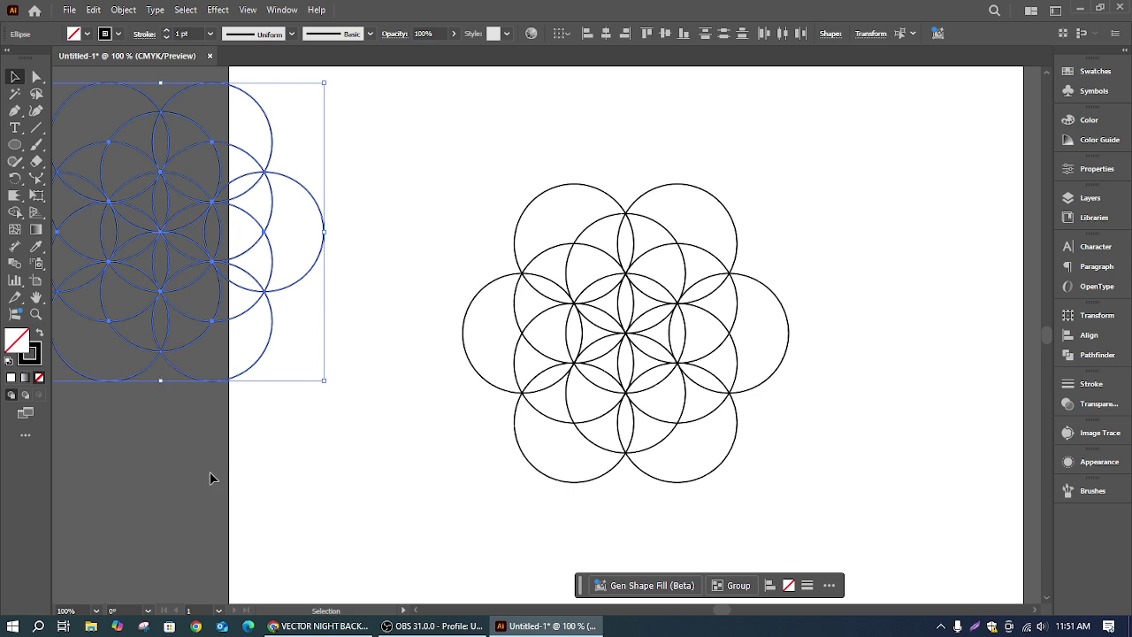
Step: Select the original pattern and merge the fan-shaped regions at its upper right with Shape Builder, using black fill and no stroke
{"action": "left_click_drag", "start_coordinate": [498, 161], "coordinate": [795, 490]}
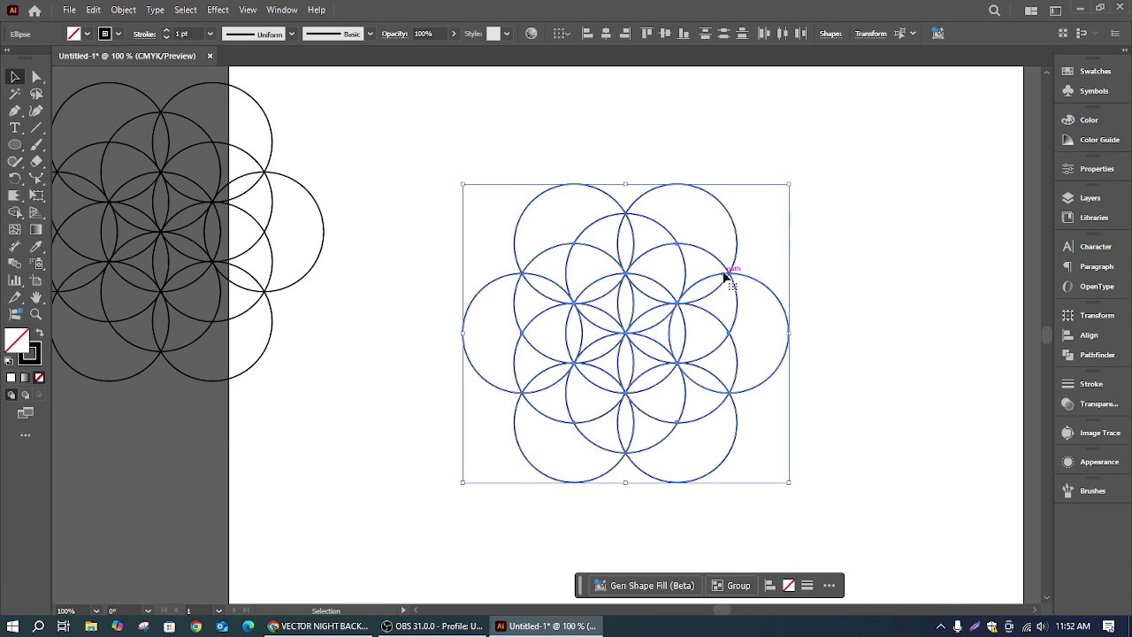
{"action": "left_click", "coordinate": [888, 142]}
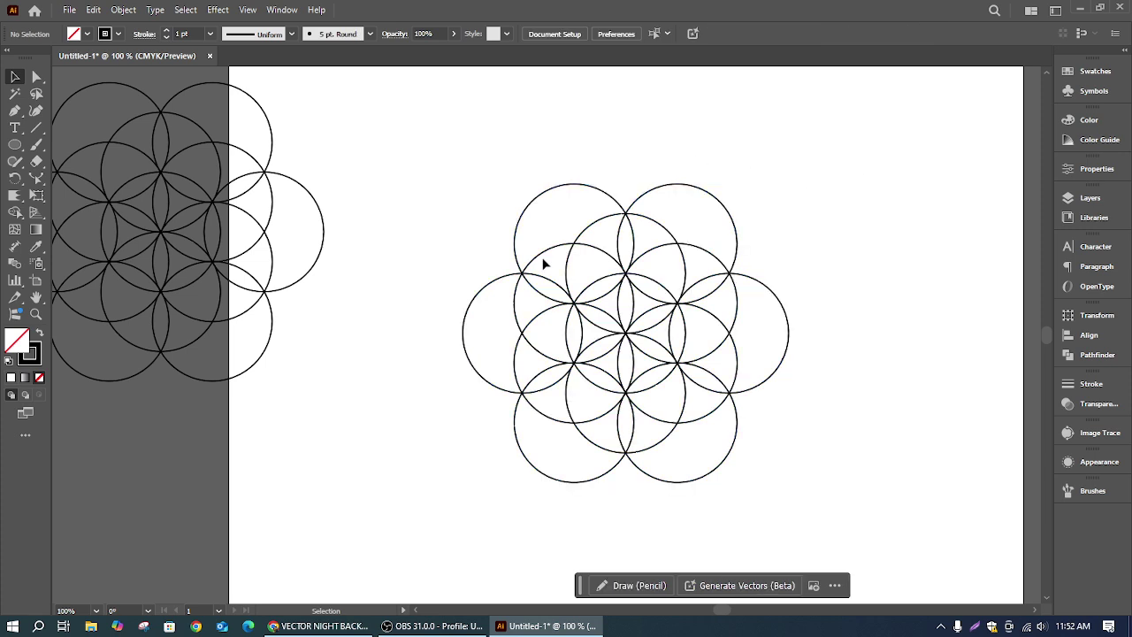
{"action": "left_click_drag", "start_coordinate": [470, 170], "coordinate": [787, 516]}
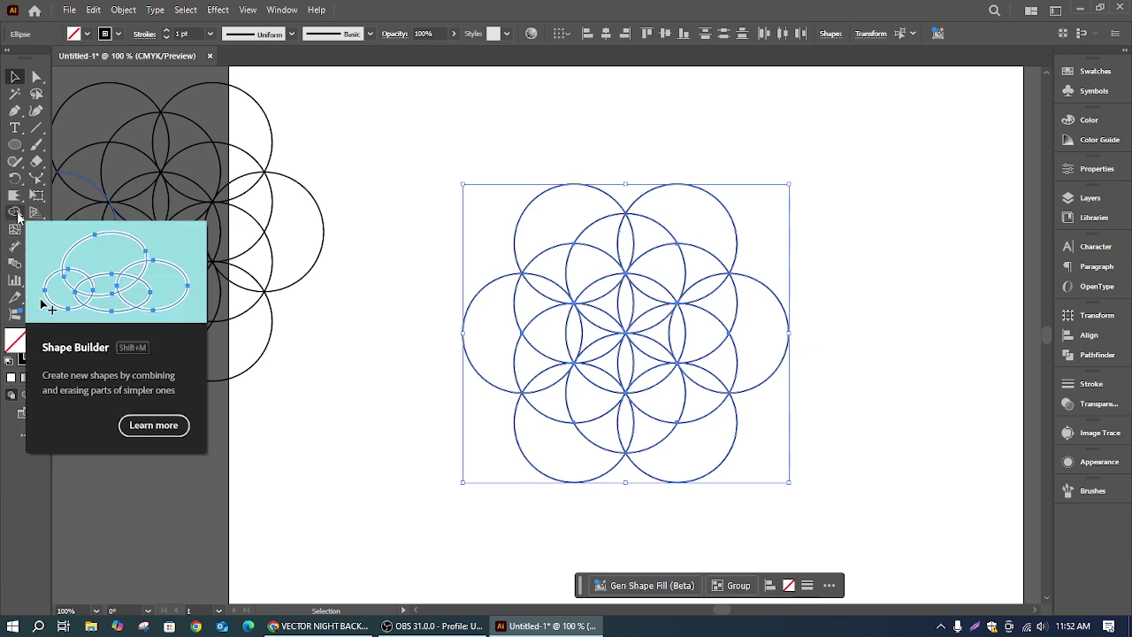
{"action": "key", "text": "shift+m"}
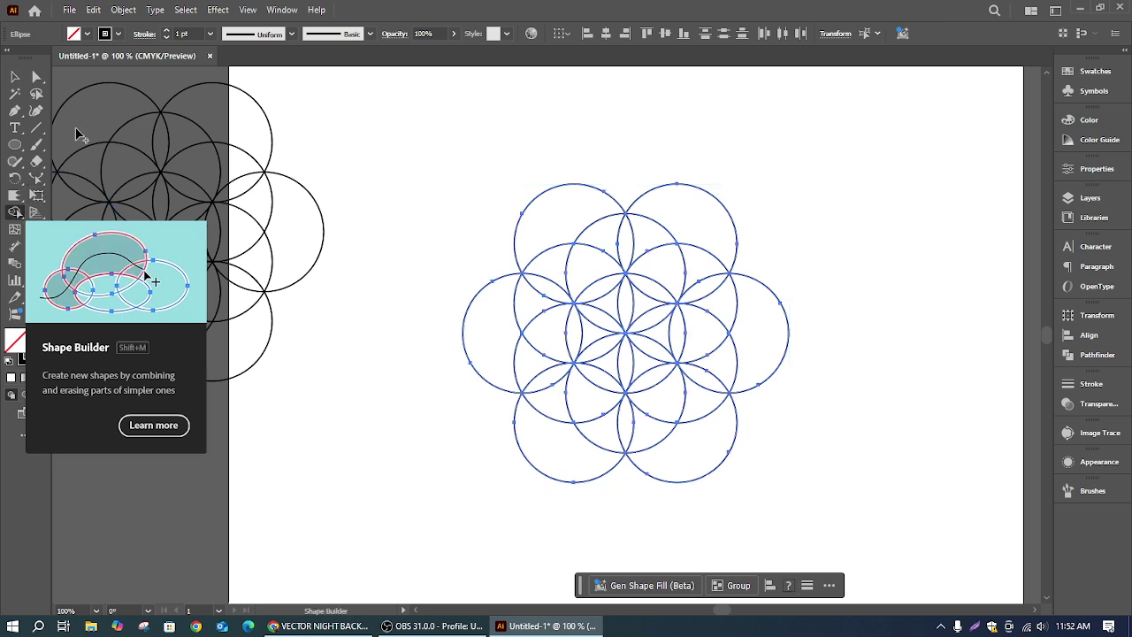
{"action": "left_click", "coordinate": [40, 333]}
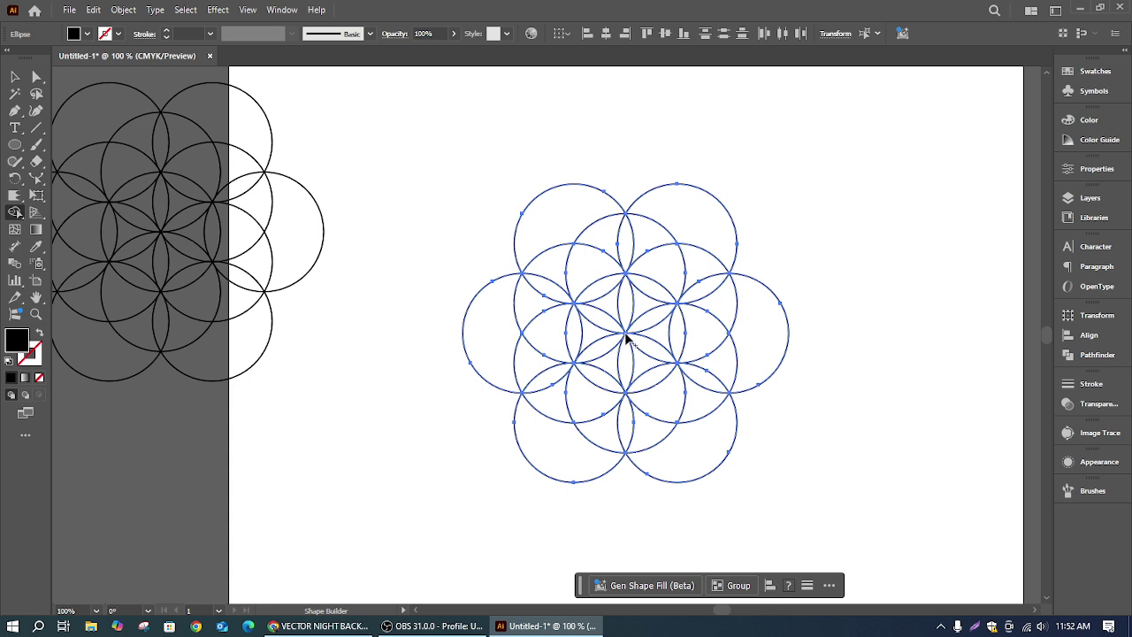
{"action": "mouse_move", "coordinate": [673, 270]}
{"action": "left_mouse_down"}
{"action": "mouse_move", "coordinate": [695, 267]}
{"action": "mouse_move", "coordinate": [682, 270]}
{"action": "left_mouse_up"}
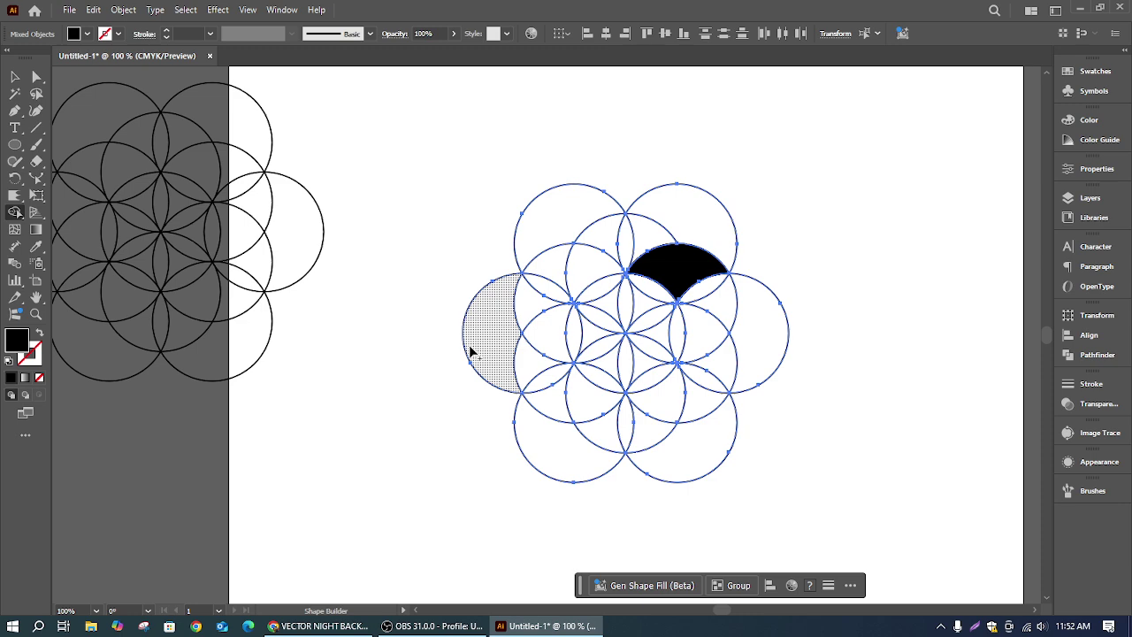
Step: Select only the black fan-shaped piece in the original pattern
{"action": "left_click", "coordinate": [14, 77]}
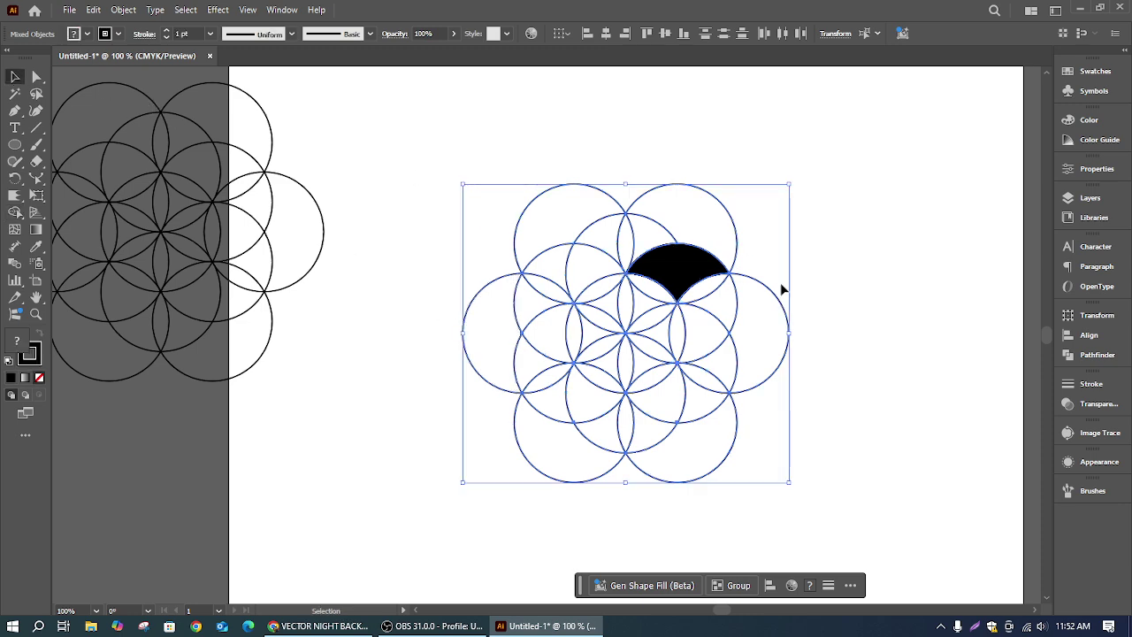
{"action": "left_click", "coordinate": [720, 256]}
{"action": "left_click", "coordinate": [696, 267]}
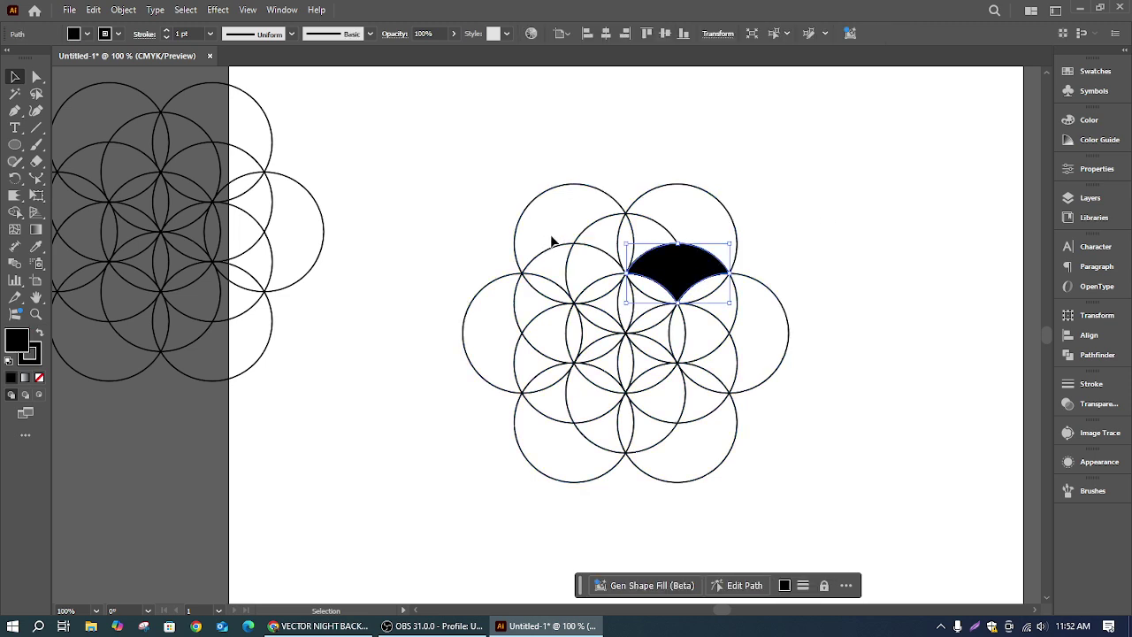
Step: Create a copy of the black fan-shaped piece rotated 60° around the center of the circle pattern
{"action": "left_click", "coordinate": [14, 177]}
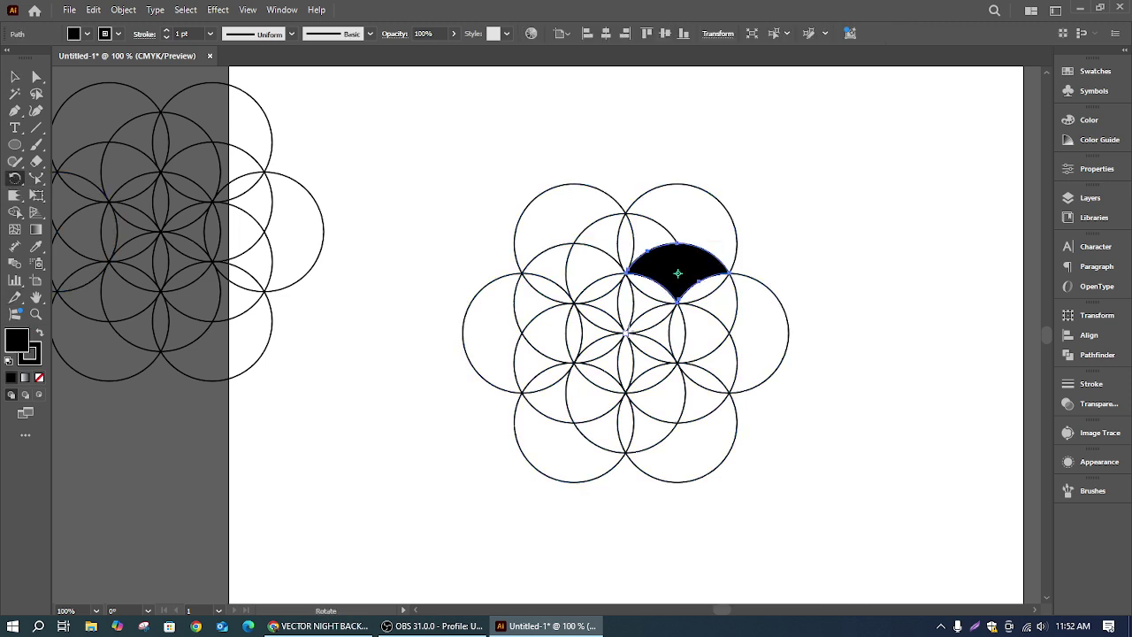
{"action": "left_click", "coordinate": [626, 331]}
{"action": "left_click_drag", "start_coordinate": [637, 324], "coordinate": [631, 336]}
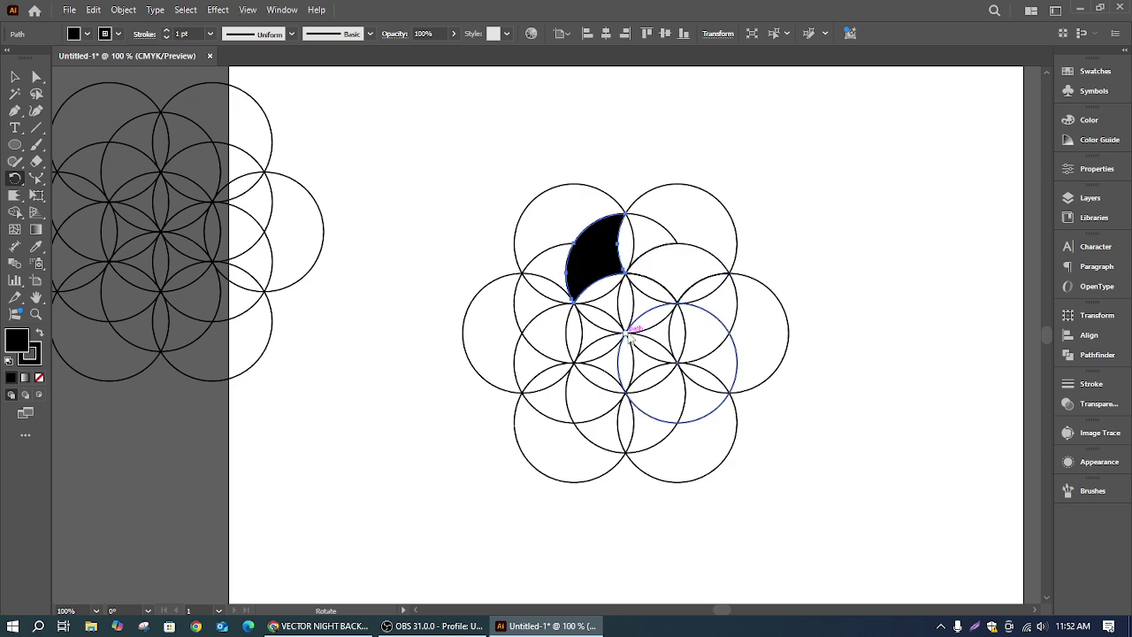
{"action": "left_click", "coordinate": [629, 337], "text": "alt"}
{"action": "left_click", "coordinate": [865, 377]}
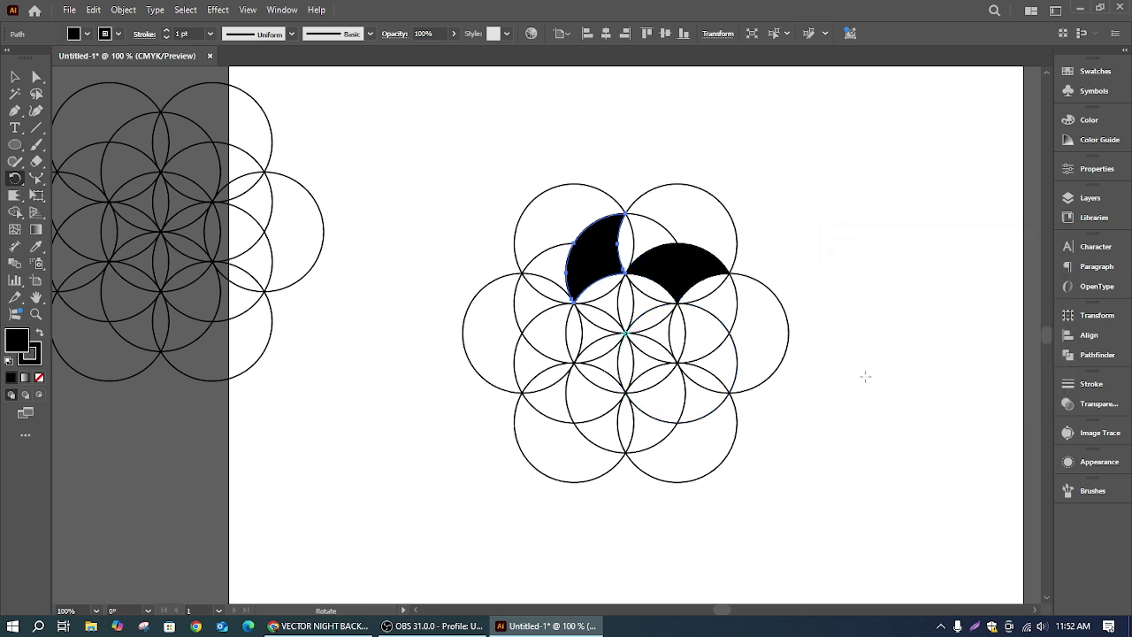
Step: Repeat the rotated copy four times to complete a ring of six black pieces around the pattern's center
{"action": "key", "text": "ctrl+d"}
{"action": "key", "text": "ctrl+d"}
{"action": "key", "text": "ctrl+d"}
{"action": "key", "text": "ctrl+d"}
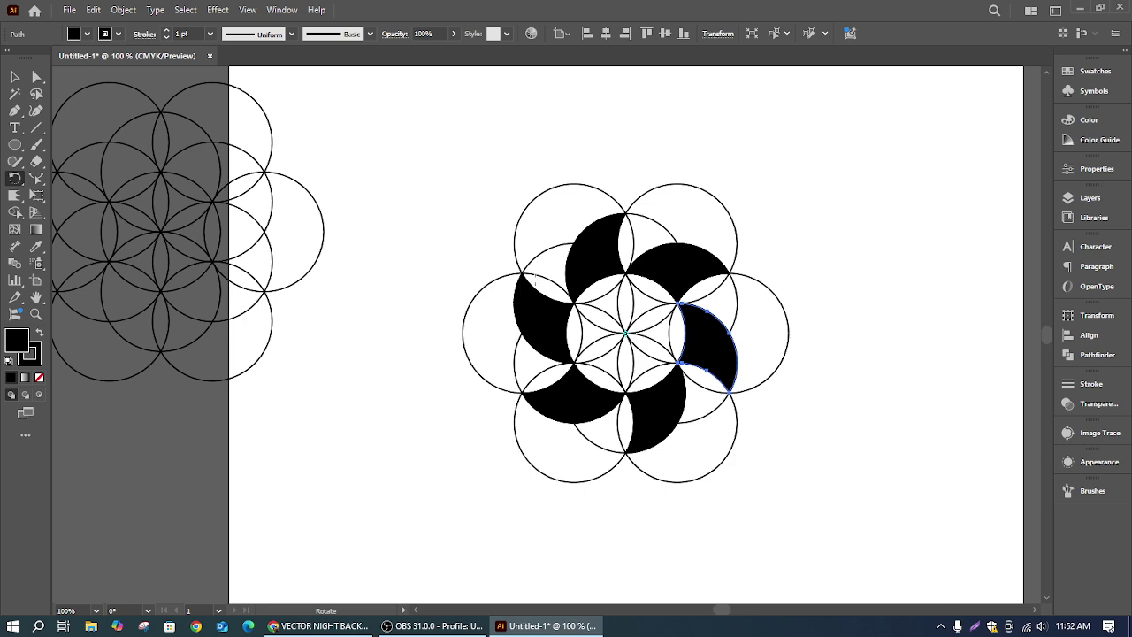
Step: Select all six black pieces and move them out of the circle pattern to the artboard's upper-right corner
{"action": "left_click", "coordinate": [15, 77]}
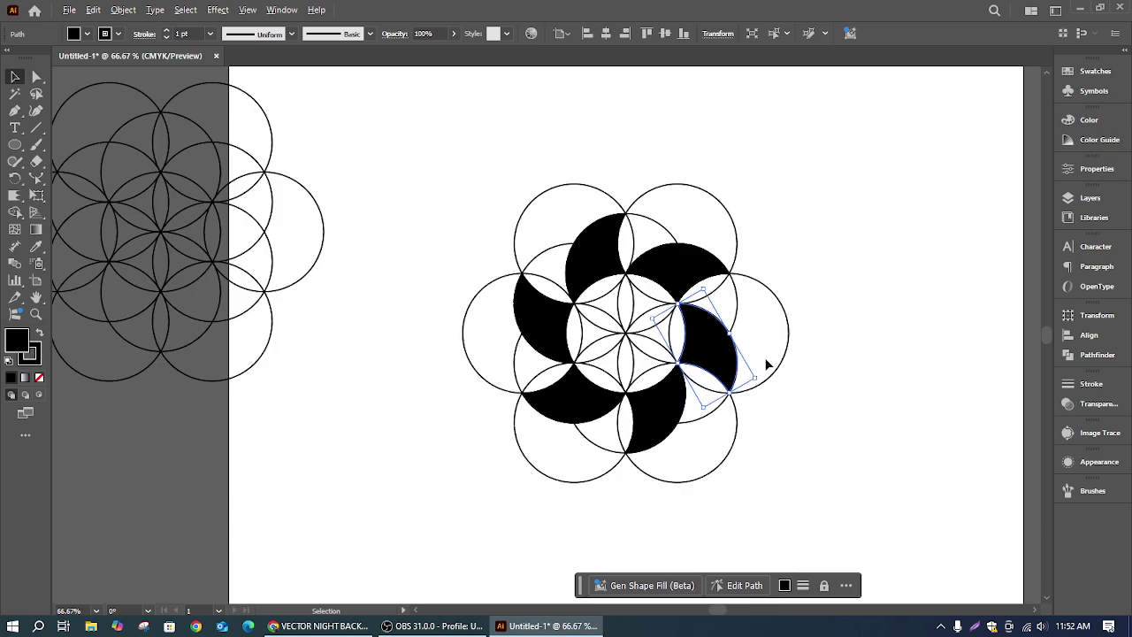
{"action": "left_click", "coordinate": [689, 289], "text": "shift"}
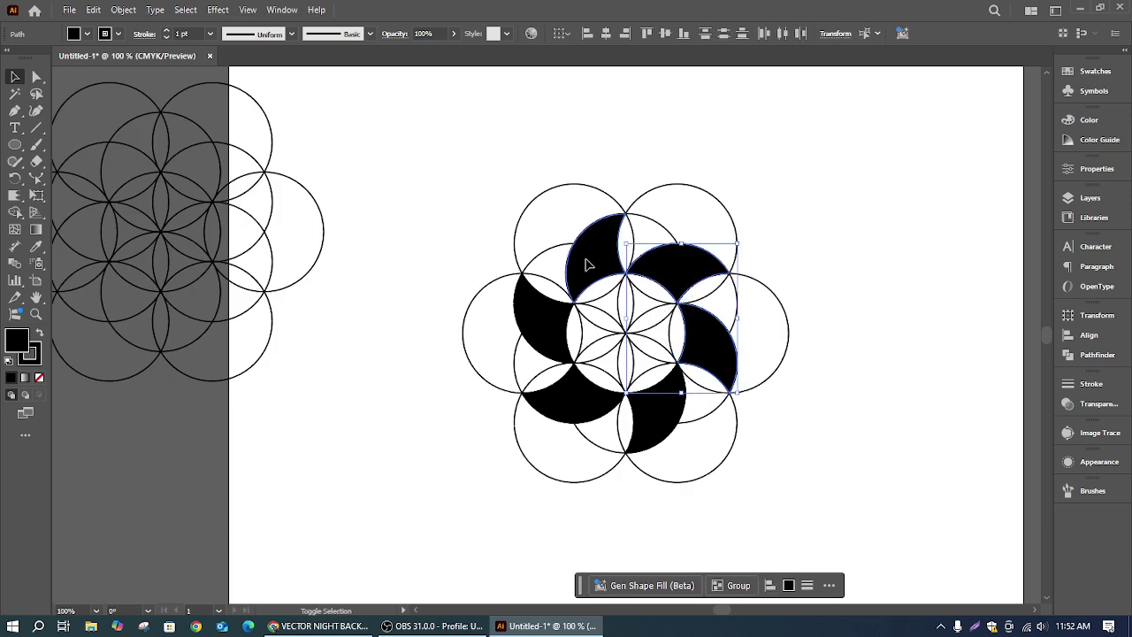
{"action": "left_click", "coordinate": [587, 260], "text": "shift"}
{"action": "left_click", "coordinate": [538, 306], "text": "shift"}
{"action": "left_click", "coordinate": [573, 416], "text": "shift"}
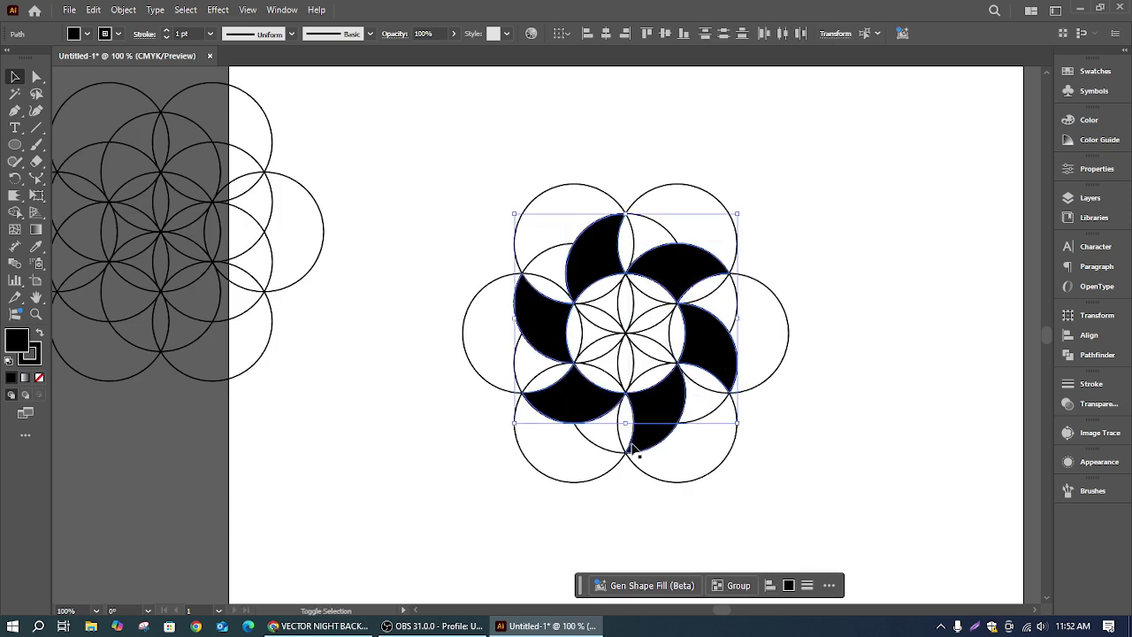
{"action": "left_click", "coordinate": [659, 432], "text": "shift"}
{"action": "left_click_drag", "start_coordinate": [659, 433], "coordinate": [889, 283]}
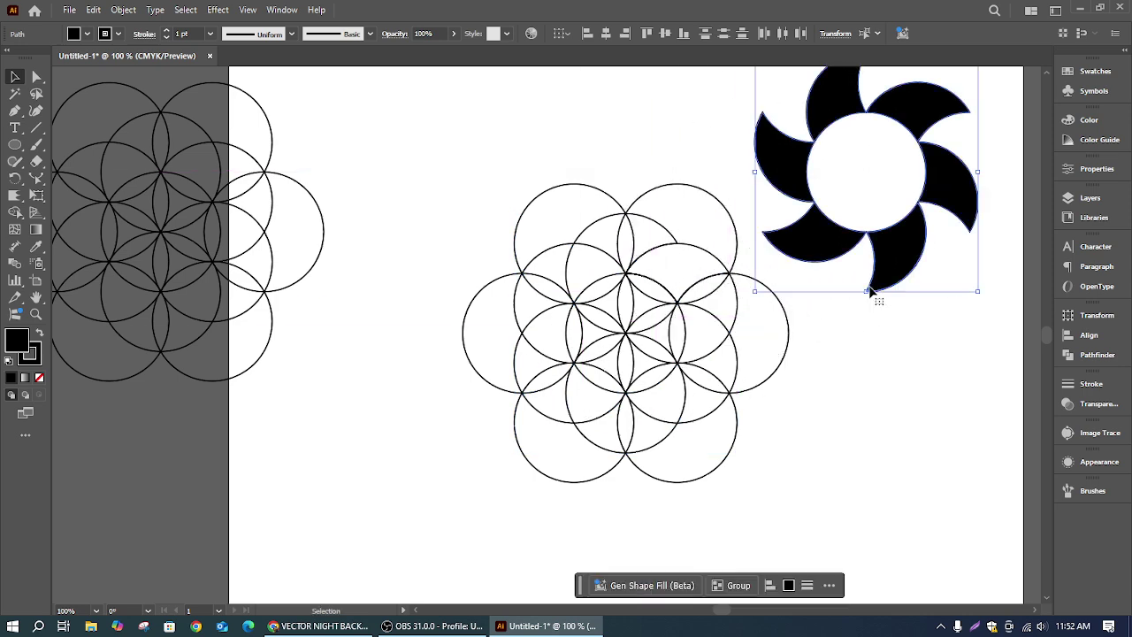
Step: Delete the leftover circle pattern and place a duplicate of the spare pattern in the middle of the artboard
{"action": "left_click_drag", "start_coordinate": [462, 169], "coordinate": [728, 484]}
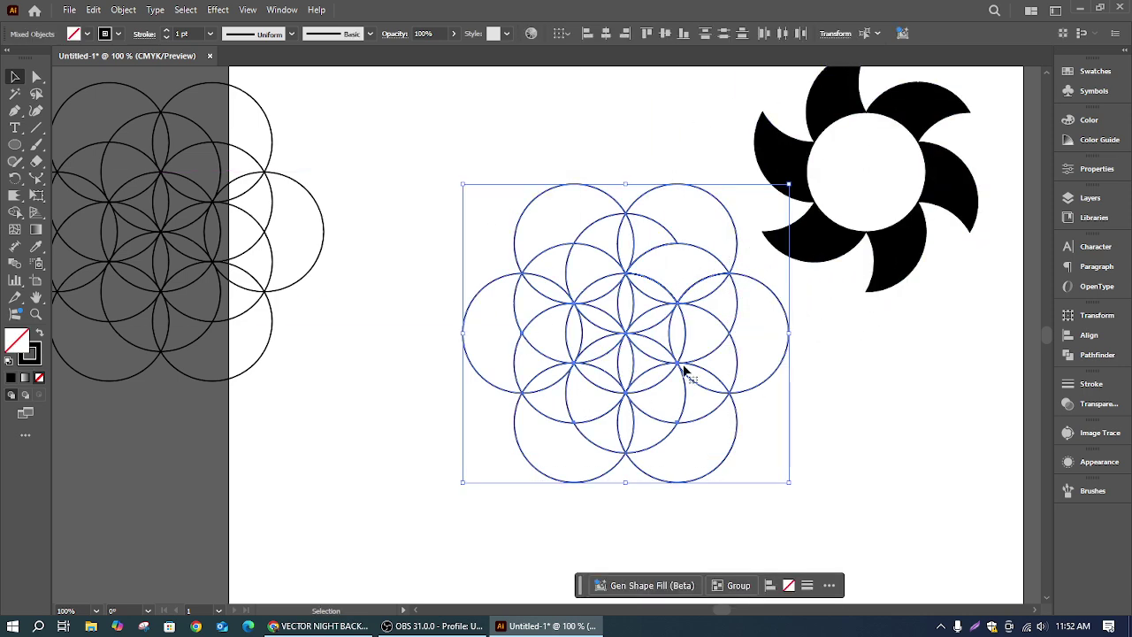
{"action": "key", "text": "Delete"}
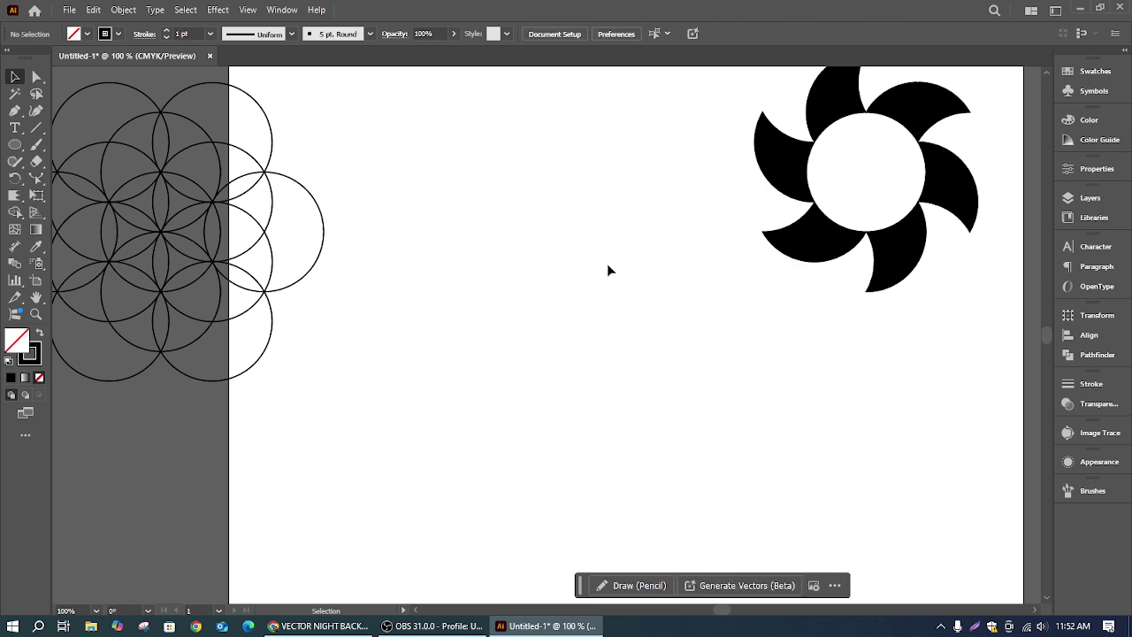
{"action": "scroll", "coordinate": [290, 370], "scroll_direction": "down", "scroll_amount": 1}
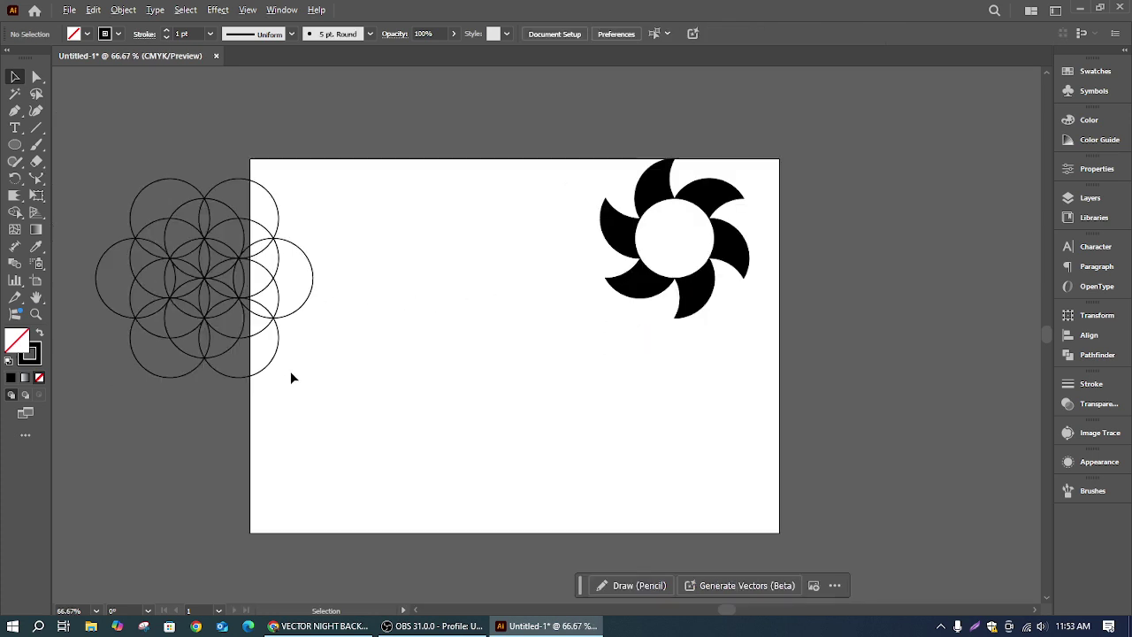
{"action": "left_click_drag", "start_coordinate": [315, 374], "coordinate": [108, 183]}
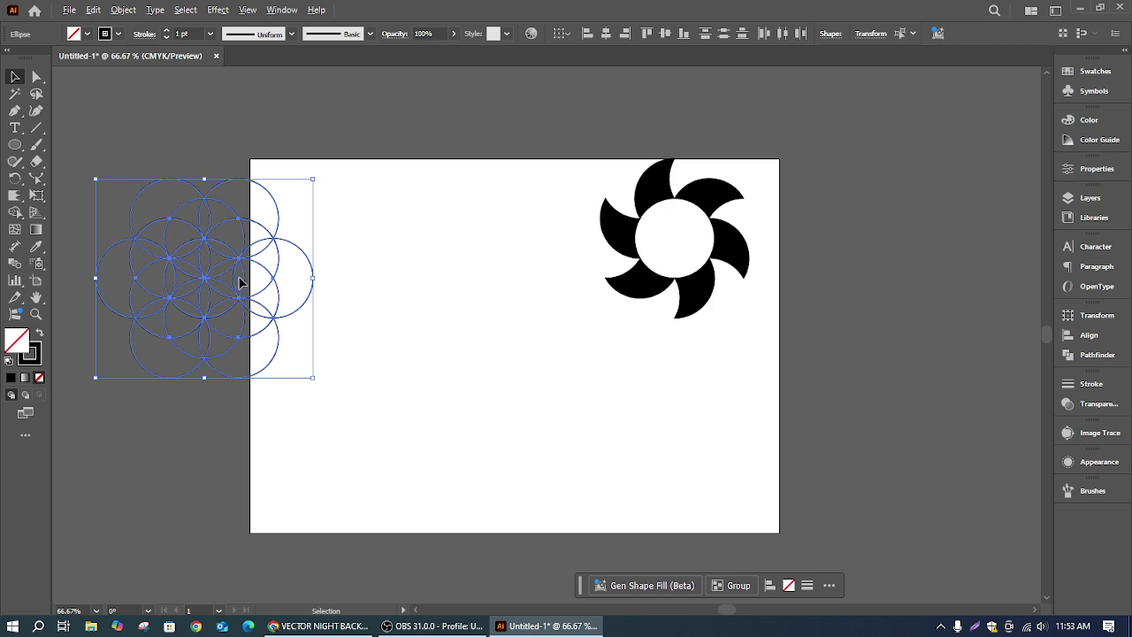
{"action": "left_click_drag", "start_coordinate": [242, 283], "coordinate": [537, 384]}
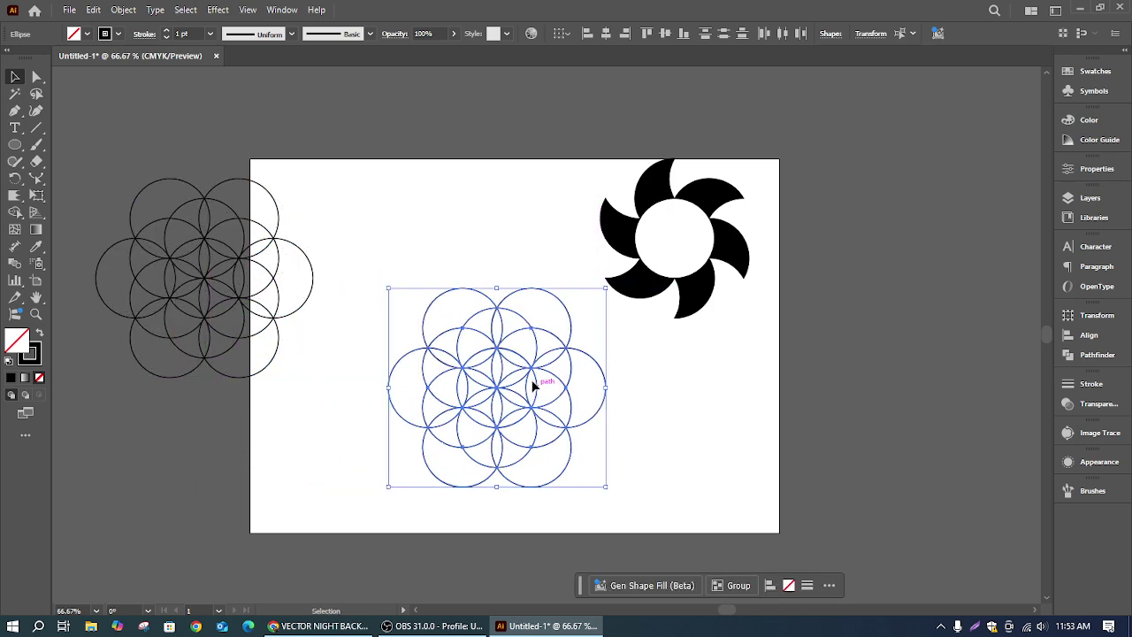
Step: Merge the curved regions just above and right of the new pattern's center with Shape Builder, using black fill and no stroke
{"action": "scroll", "coordinate": [586, 207], "scroll_direction": "up", "scroll_amount": 1}
{"action": "left_click_drag", "start_coordinate": [561, 293], "coordinate": [513, 156]}
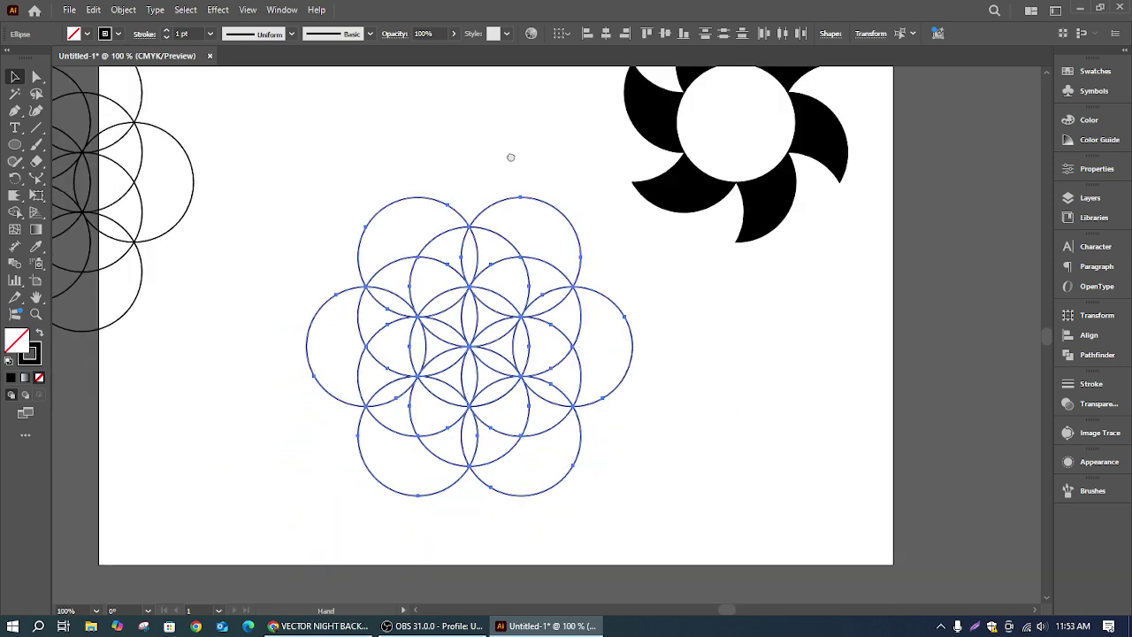
{"action": "scroll", "coordinate": [549, 230], "scroll_direction": "up", "scroll_amount": 1}
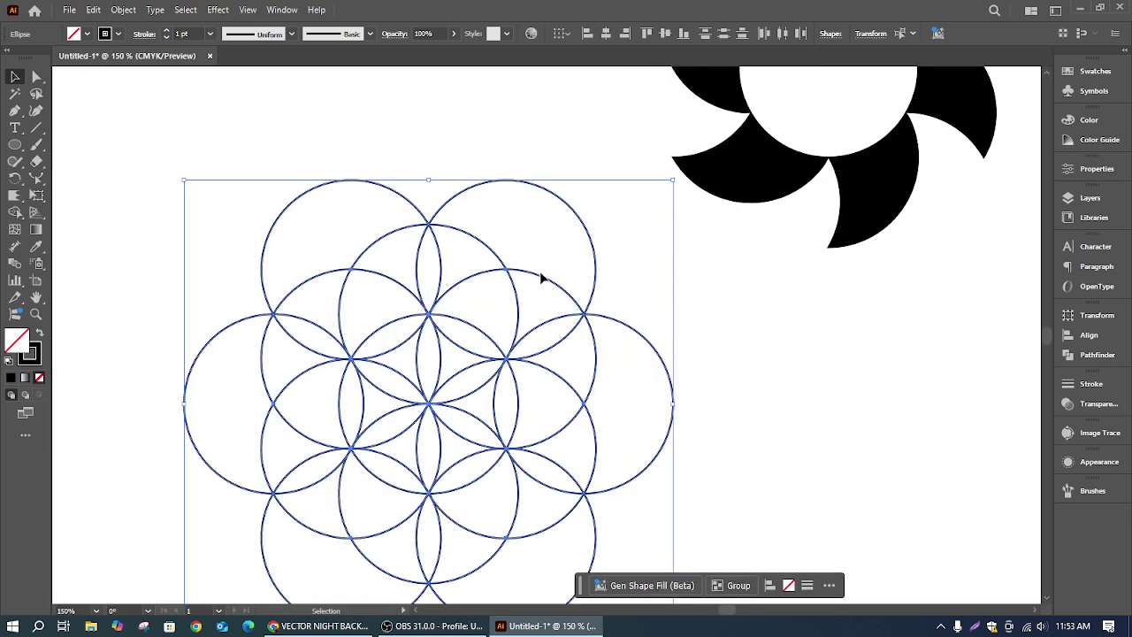
{"action": "scroll", "coordinate": [743, 292], "scroll_direction": "down", "scroll_amount": 1}
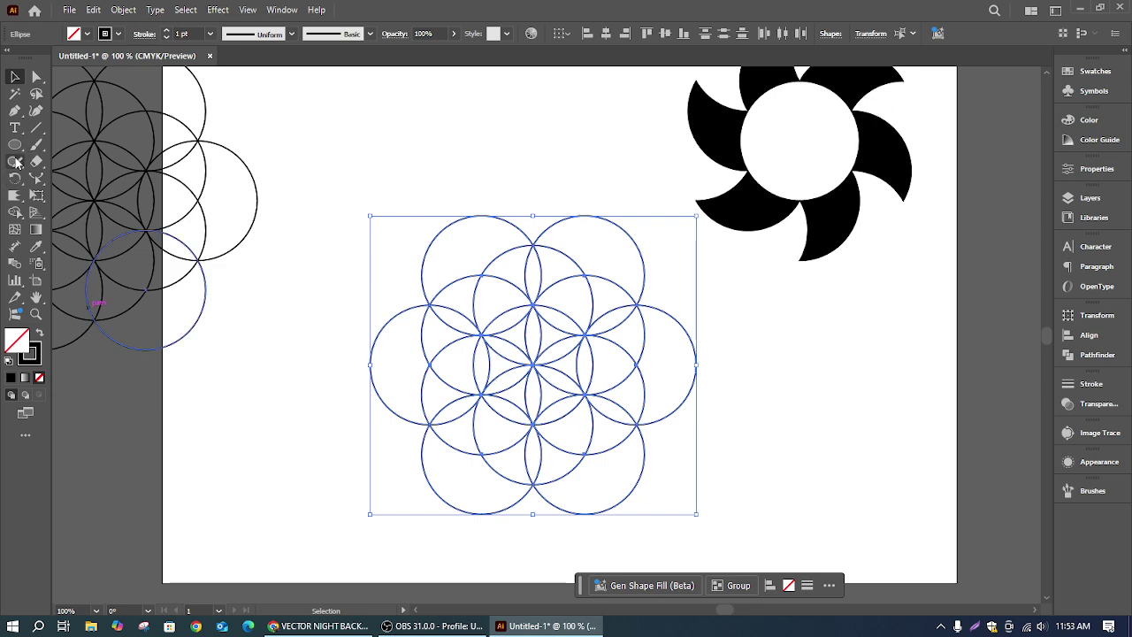
{"action": "left_click", "coordinate": [15, 213]}
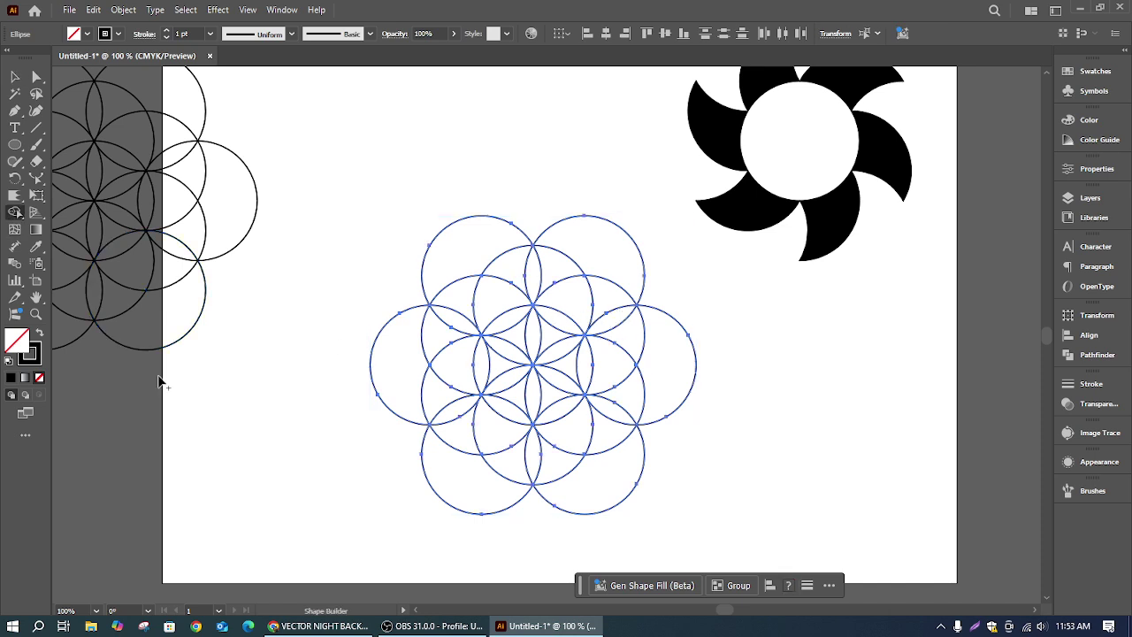
{"action": "left_click", "coordinate": [38, 334]}
{"action": "left_click", "coordinate": [571, 306]}
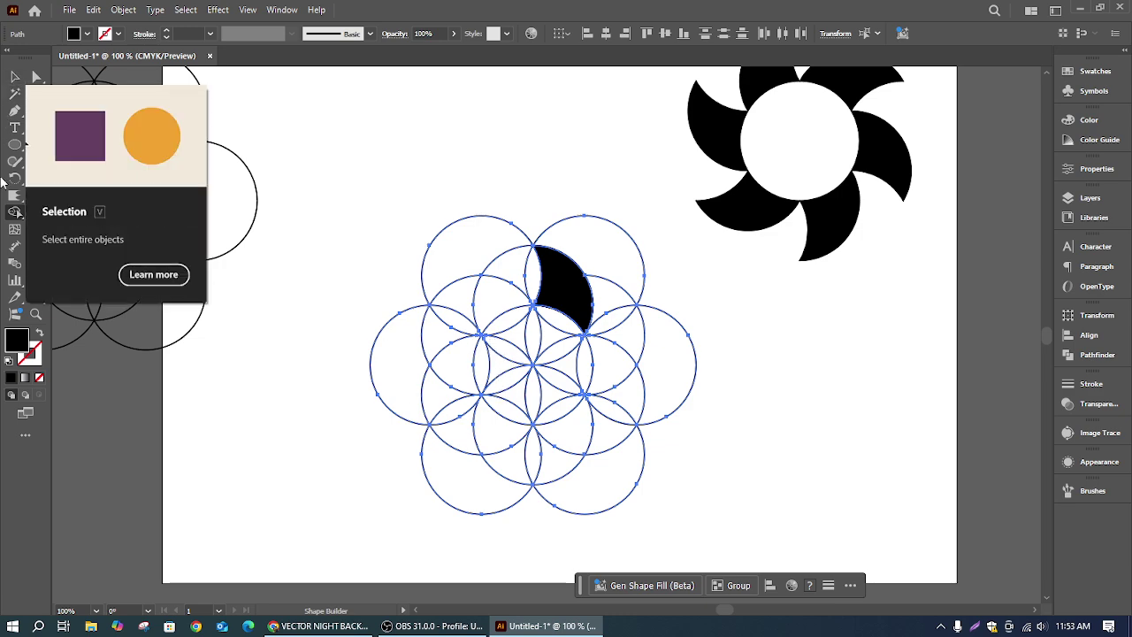
Step: Create a copy of the selected pattern with its black piece, rotated 60° around the pattern's center
{"action": "key", "text": "r"}
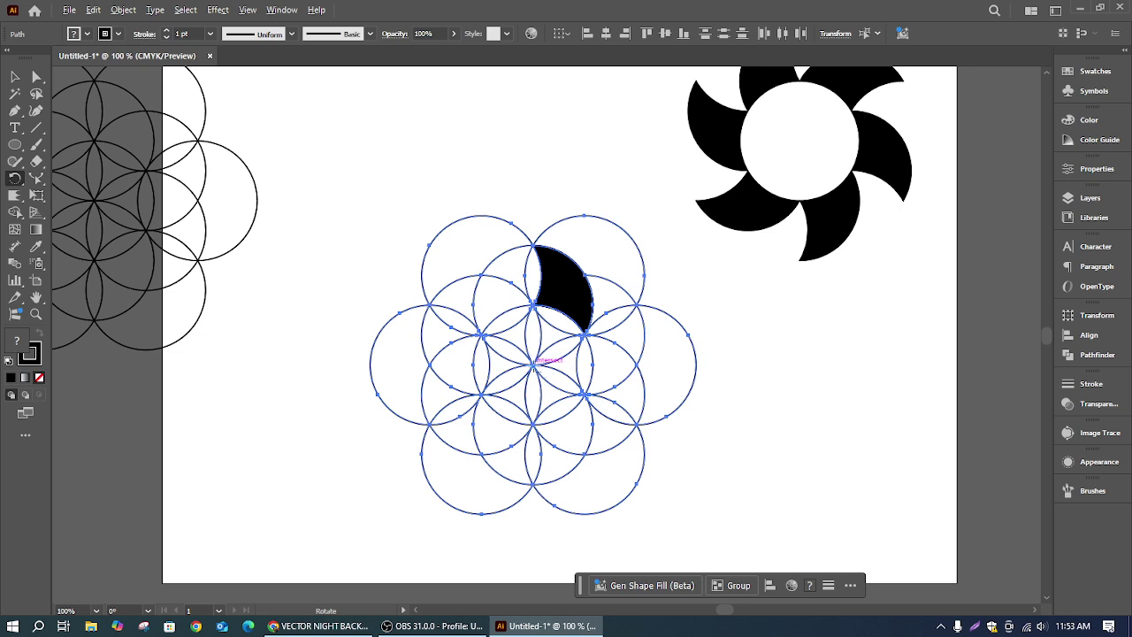
{"action": "left_click", "coordinate": [533, 363], "text": "alt"}
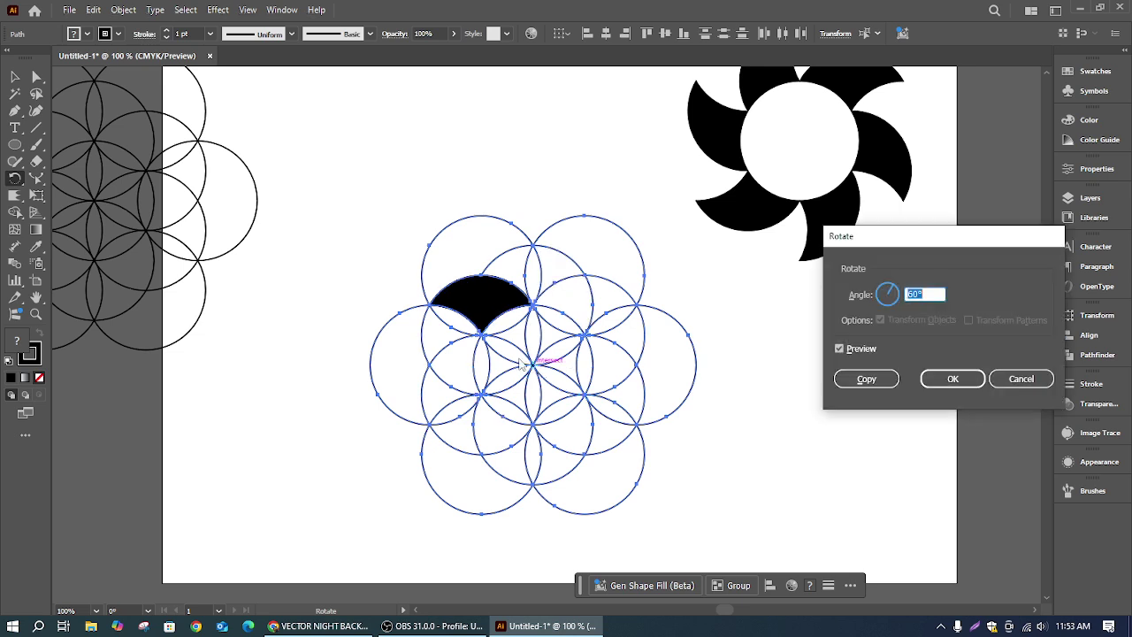
{"action": "left_click", "coordinate": [867, 379]}
{"action": "key", "text": "v"}
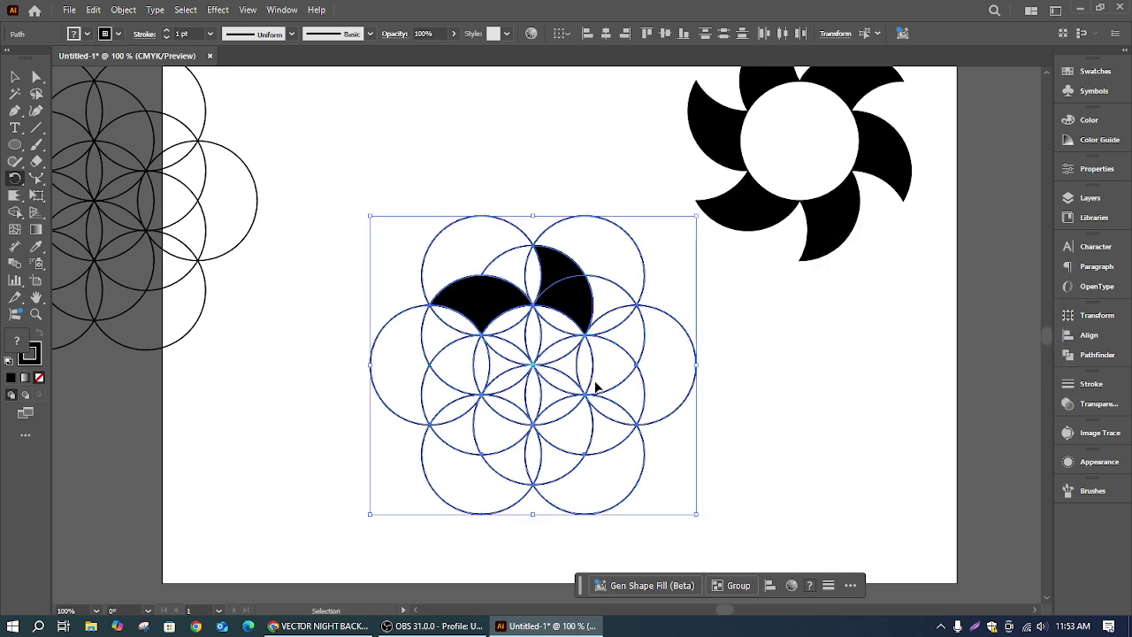
Step: Repeat the rotated copy four times to form a ring of six black pieces, then clear the selection
{"action": "key", "text": "ctrl+d"}
{"action": "key", "text": "ctrl+d"}
{"action": "key", "text": "ctrl+d"}
{"action": "key", "text": "ctrl+d"}
{"action": "key", "text": "r"}
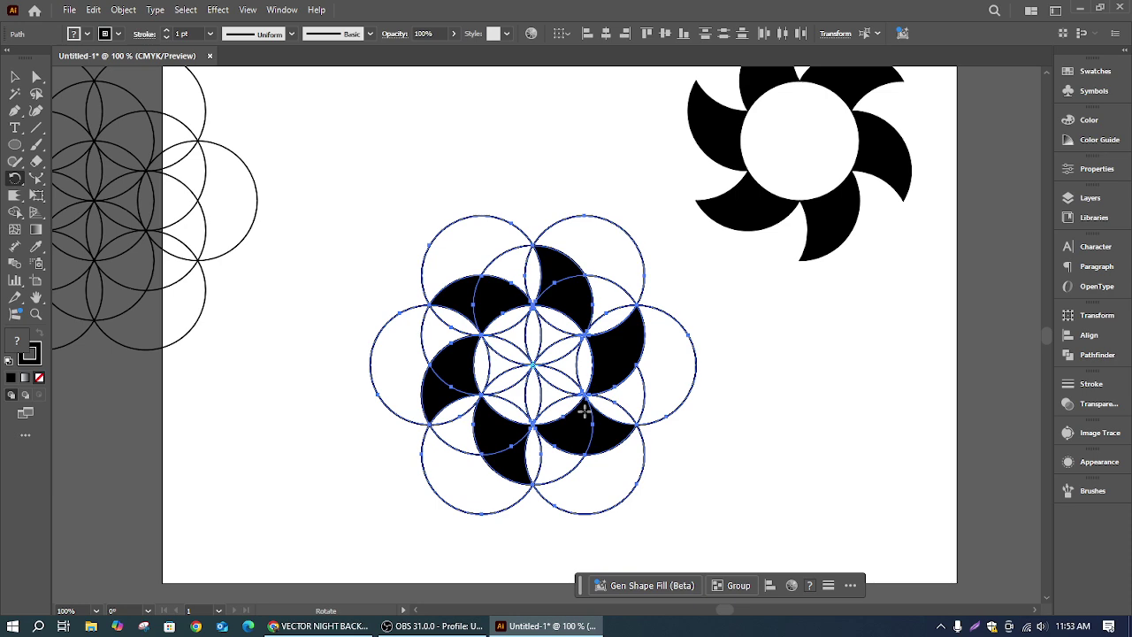
{"action": "key", "text": "v"}
{"action": "left_click", "coordinate": [427, 177]}
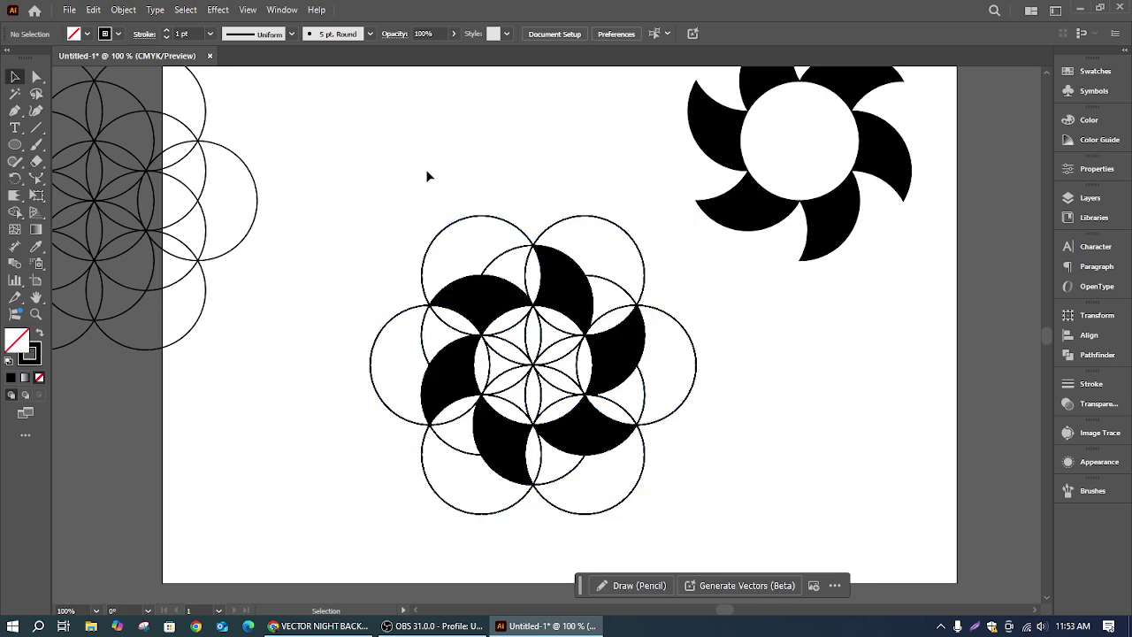
Step: Select the black pieces around the pattern's ring, leaving out the one at its lower left
{"action": "scroll", "coordinate": [588, 280], "scroll_direction": "down", "scroll_amount": 1}
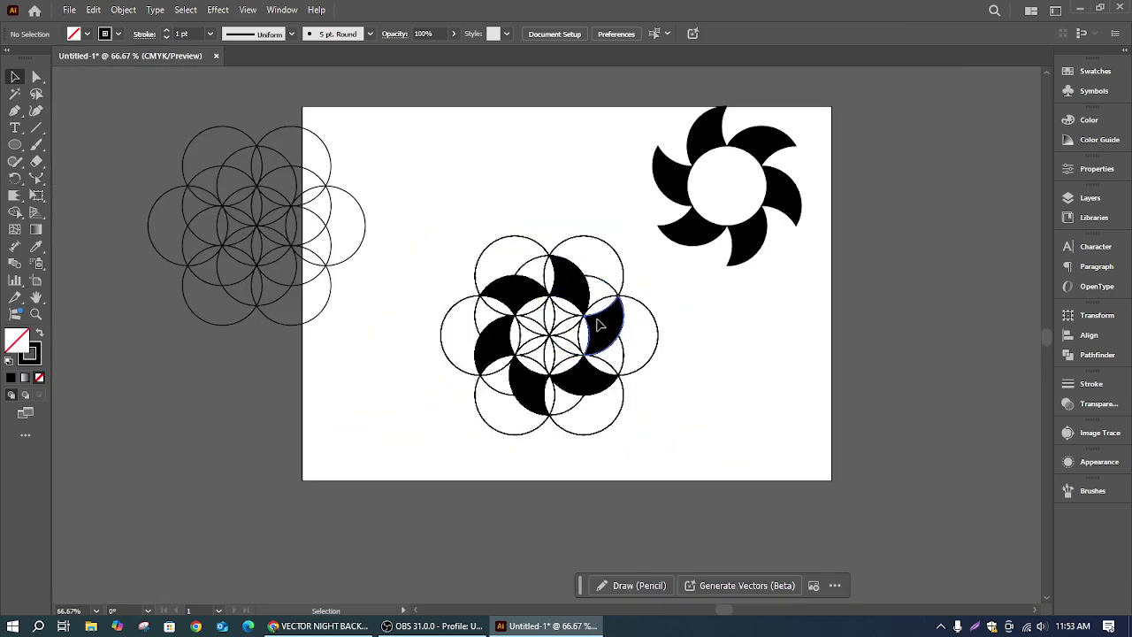
{"action": "left_click", "coordinate": [604, 329]}
{"action": "left_click", "coordinate": [575, 290], "text": "shift"}
{"action": "left_click", "coordinate": [506, 294], "text": "shift"}
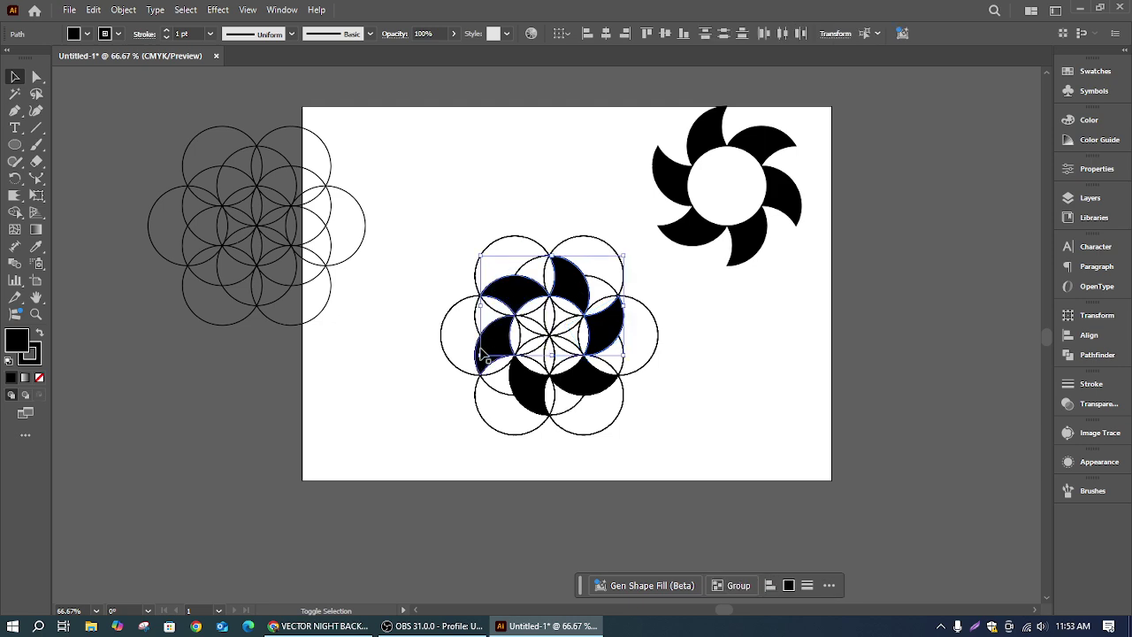
{"action": "left_click", "coordinate": [483, 372], "text": "shift"}
{"action": "left_click", "coordinate": [584, 386], "text": "shift"}
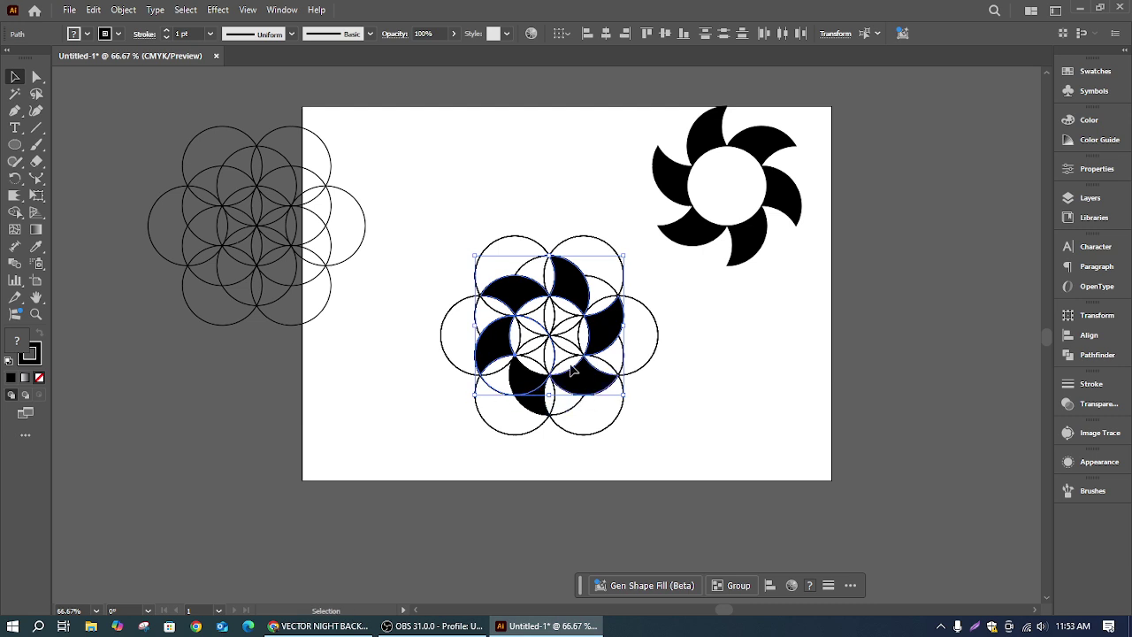
Step: Try to move the selected black pieces toward the artboard's right edge, and undo the move
{"action": "left_click_drag", "start_coordinate": [590, 354], "coordinate": [812, 359]}
{"action": "key", "text": "a"}
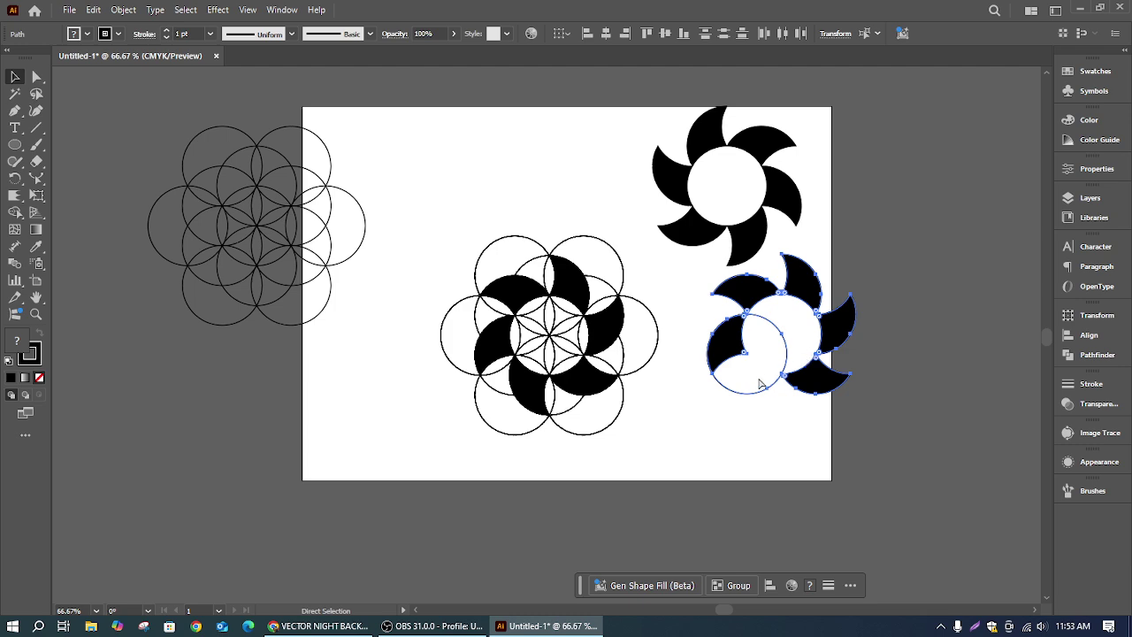
{"action": "key", "text": "ctrl+z"}
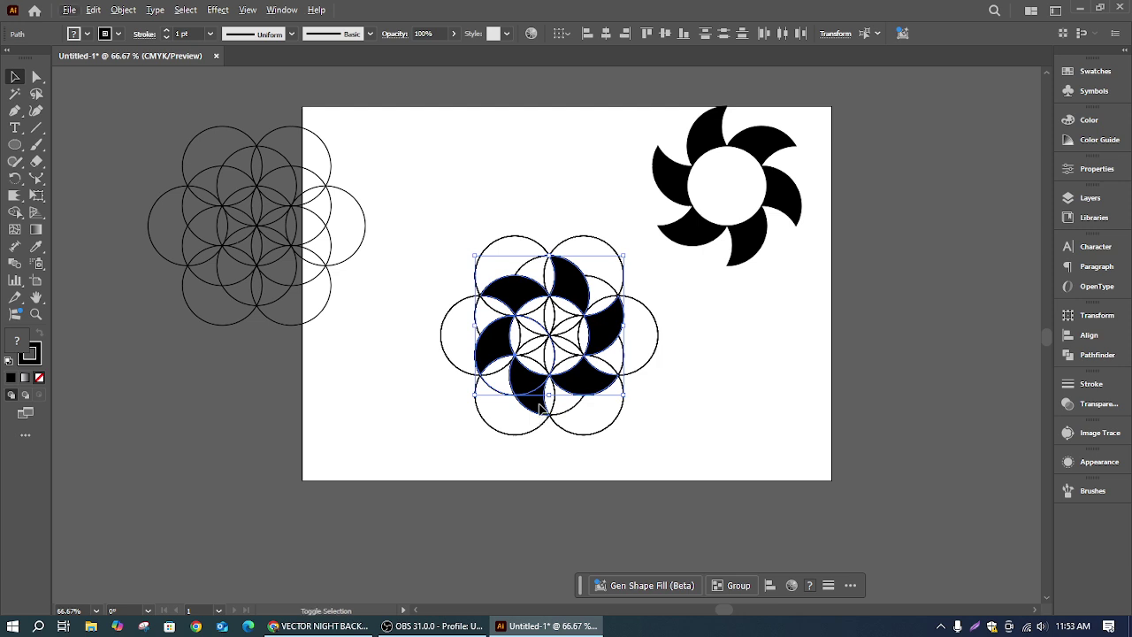
Step: Move all six black pieces across the artboard's right edge below the first pinwheel and delete the stray circle among them
{"action": "left_click_drag", "start_coordinate": [545, 414], "coordinate": [792, 409]}
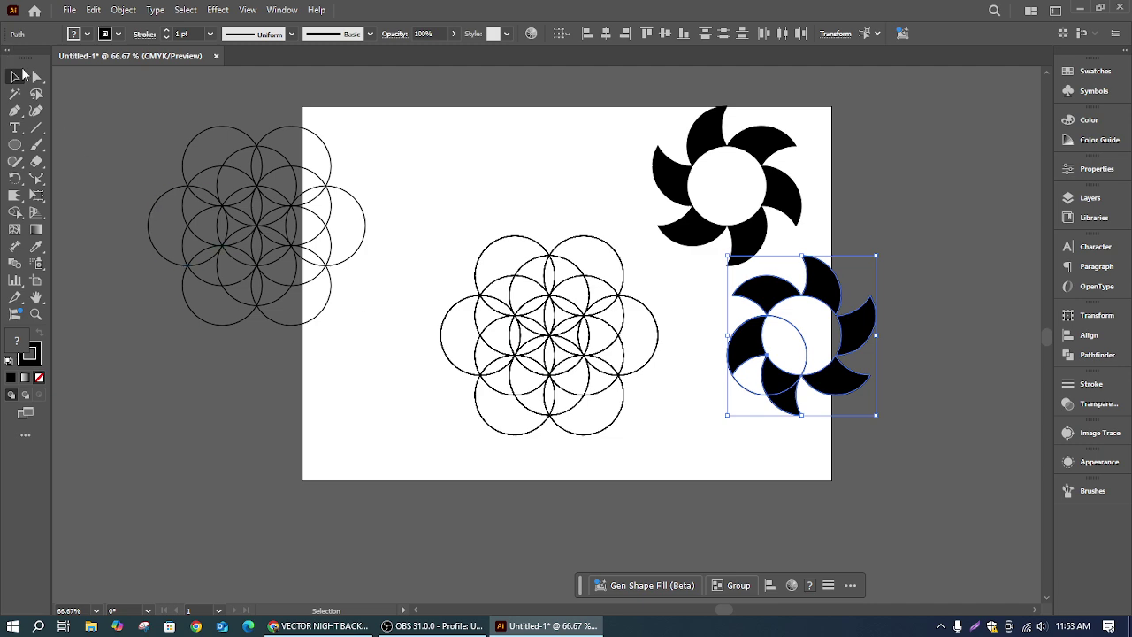
{"action": "left_click", "coordinate": [870, 364]}
{"action": "left_click", "coordinate": [805, 350]}
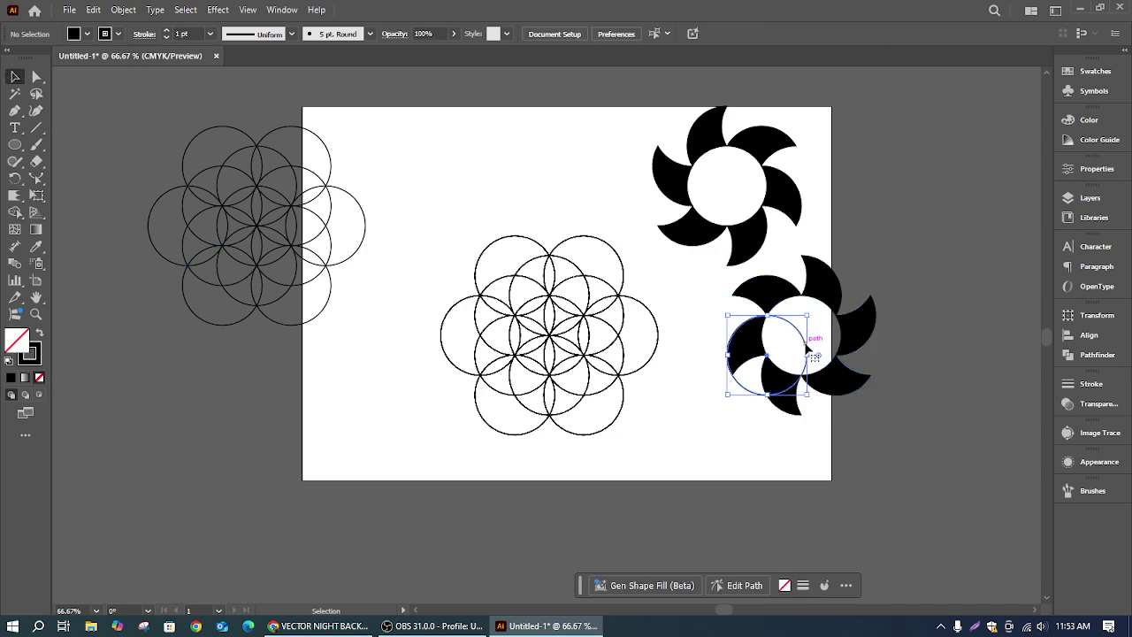
{"action": "left_click", "coordinate": [796, 351]}
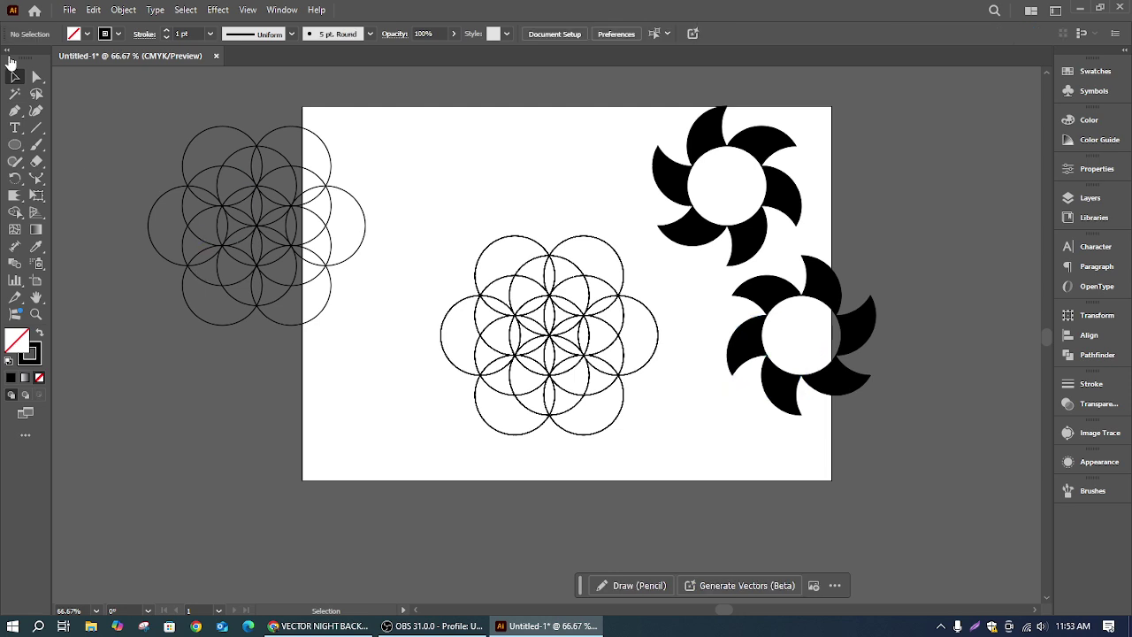
Step: Delete the leftover circles in the middle of the artboard and replace them with another duplicate of the spare pattern
{"action": "left_click_drag", "start_coordinate": [425, 204], "coordinate": [626, 430]}
{"action": "key", "text": "Delete"}
{"action": "left_click_drag", "start_coordinate": [146, 110], "coordinate": [548, 436]}
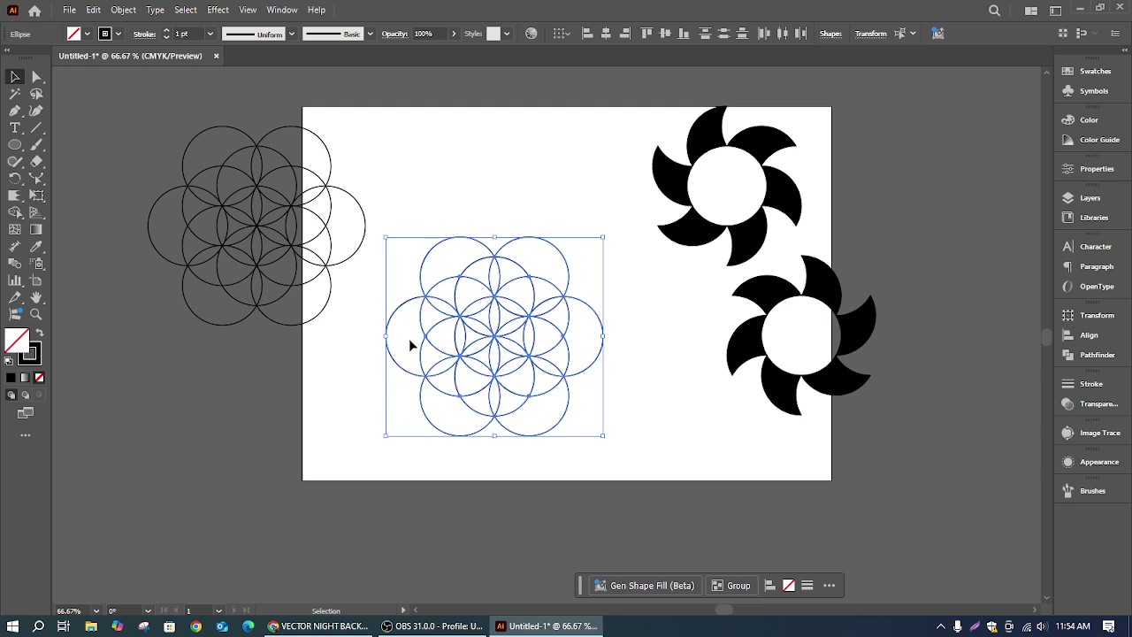
Step: Merge the two adjoining regions just right of the pattern's upper vertical petal into one curved blade with Shape Builder
{"action": "scroll", "coordinate": [577, 316], "scroll_direction": "up", "scroll_amount": 1}
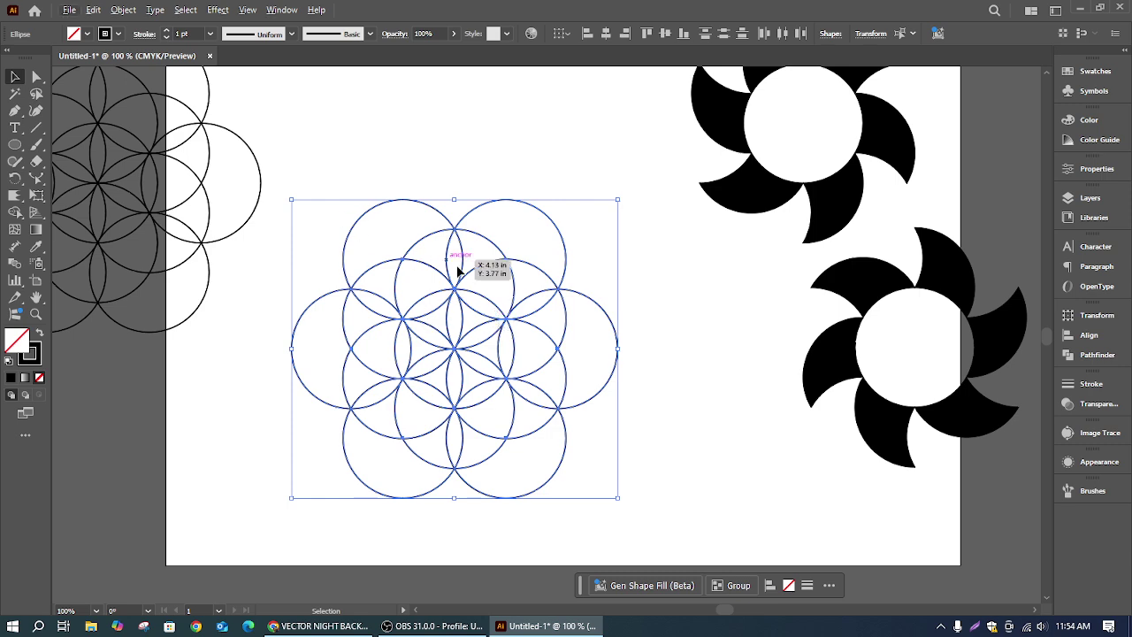
{"action": "left_click_drag", "start_coordinate": [323, 164], "coordinate": [596, 516]}
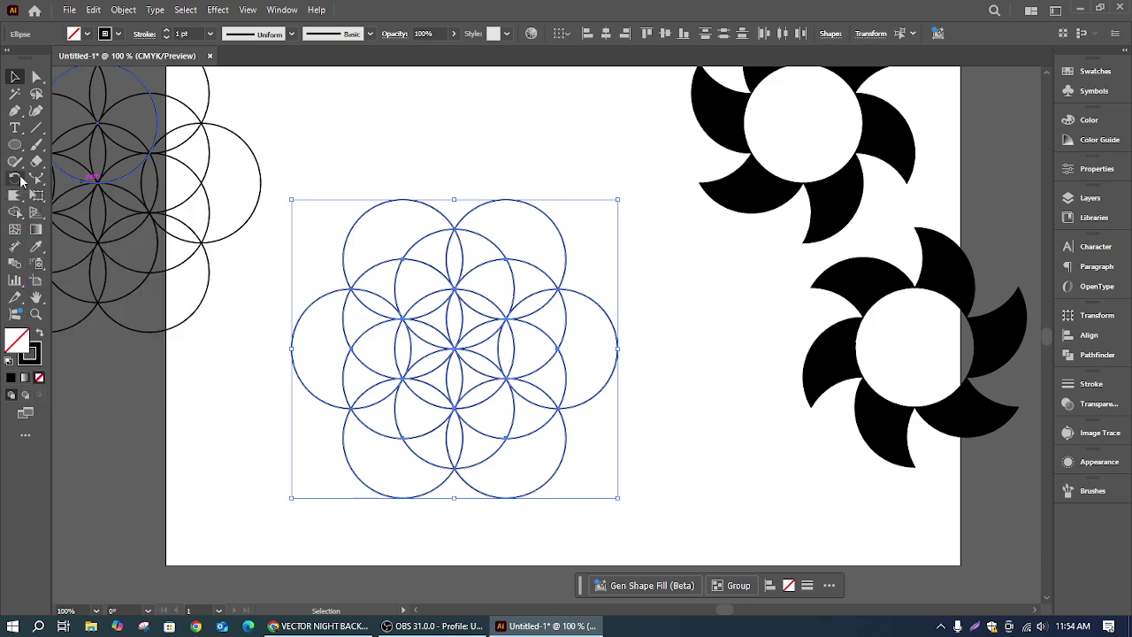
{"action": "left_click", "coordinate": [15, 213]}
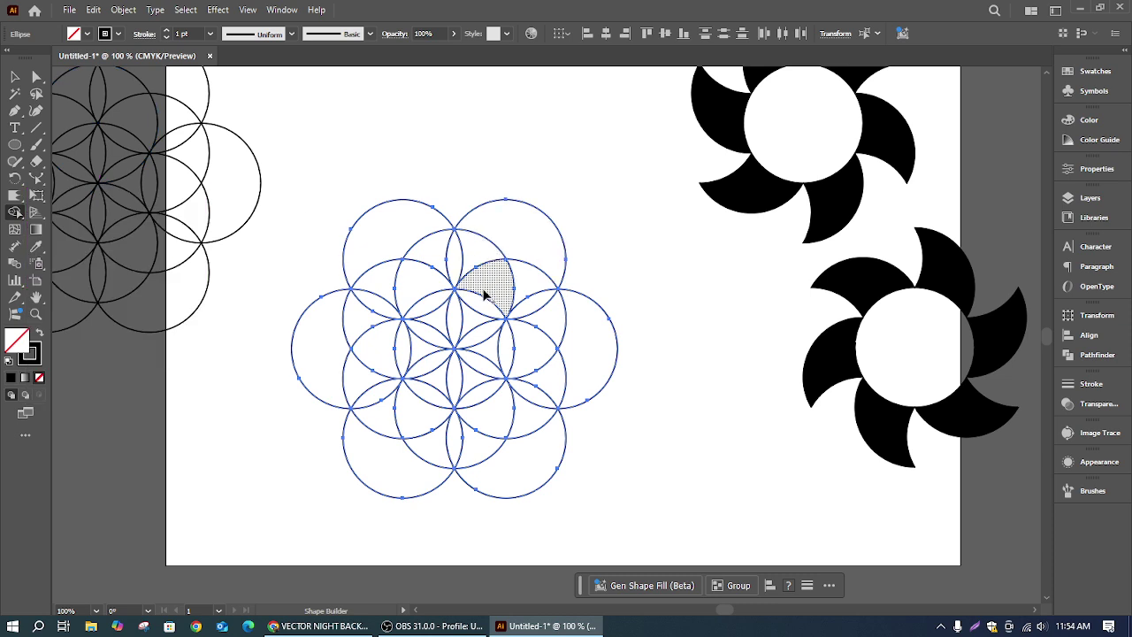
{"action": "left_click_drag", "start_coordinate": [479, 288], "coordinate": [475, 264]}
Step: Try a solid black fill on the merged blade, and return it to a black outline without fill
{"action": "left_click", "coordinate": [40, 336]}
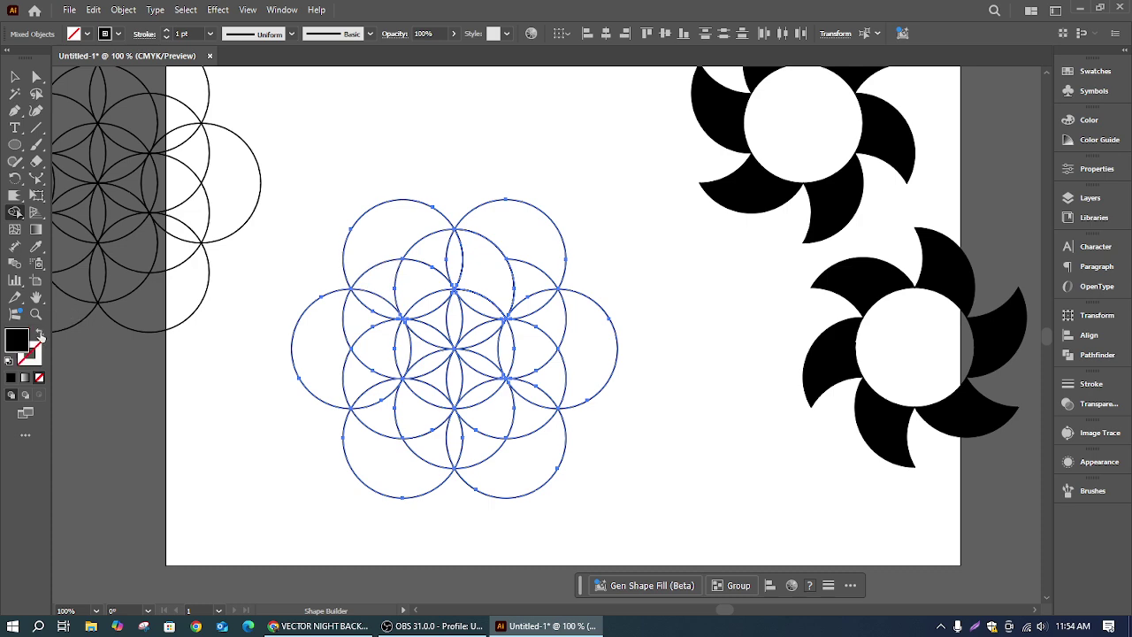
{"action": "left_click", "coordinate": [495, 293]}
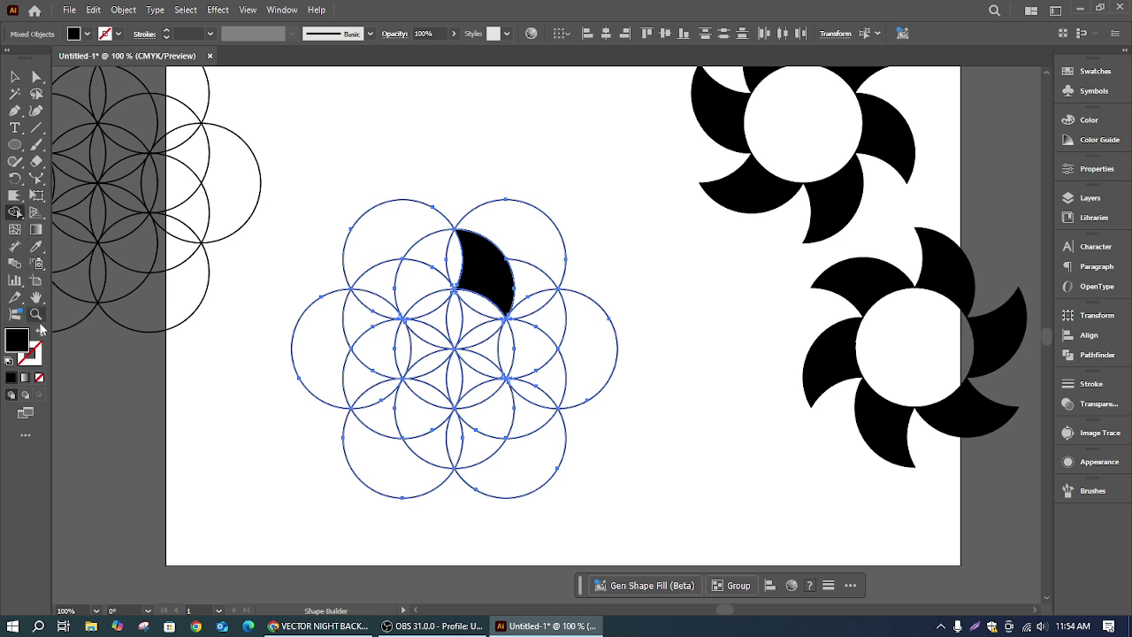
{"action": "left_click", "coordinate": [41, 334]}
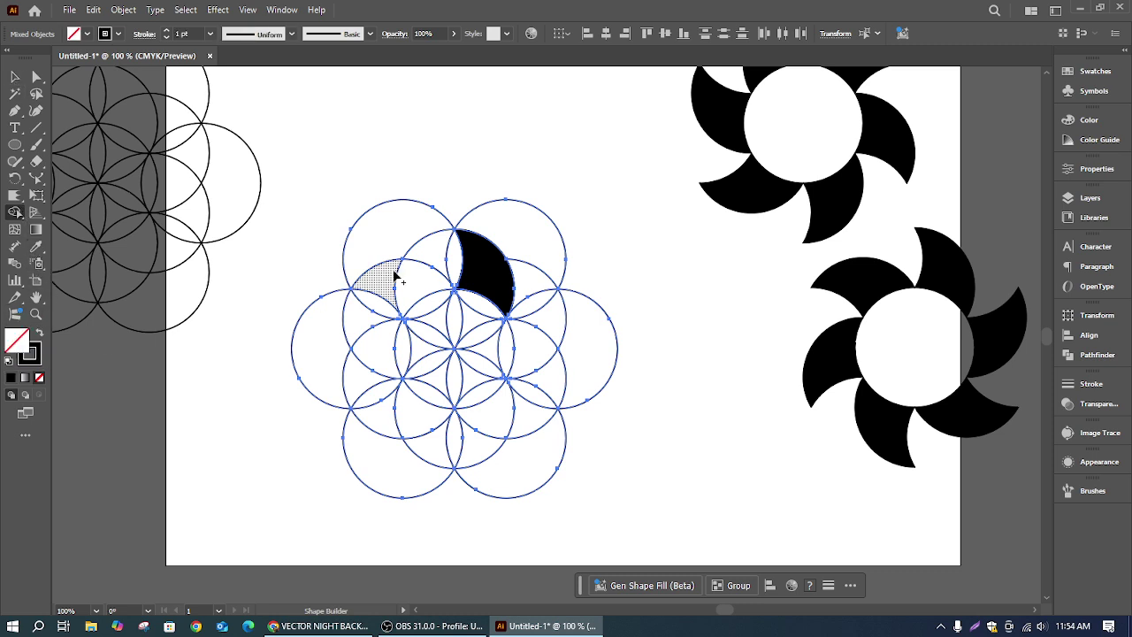
{"action": "left_click", "coordinate": [483, 265]}
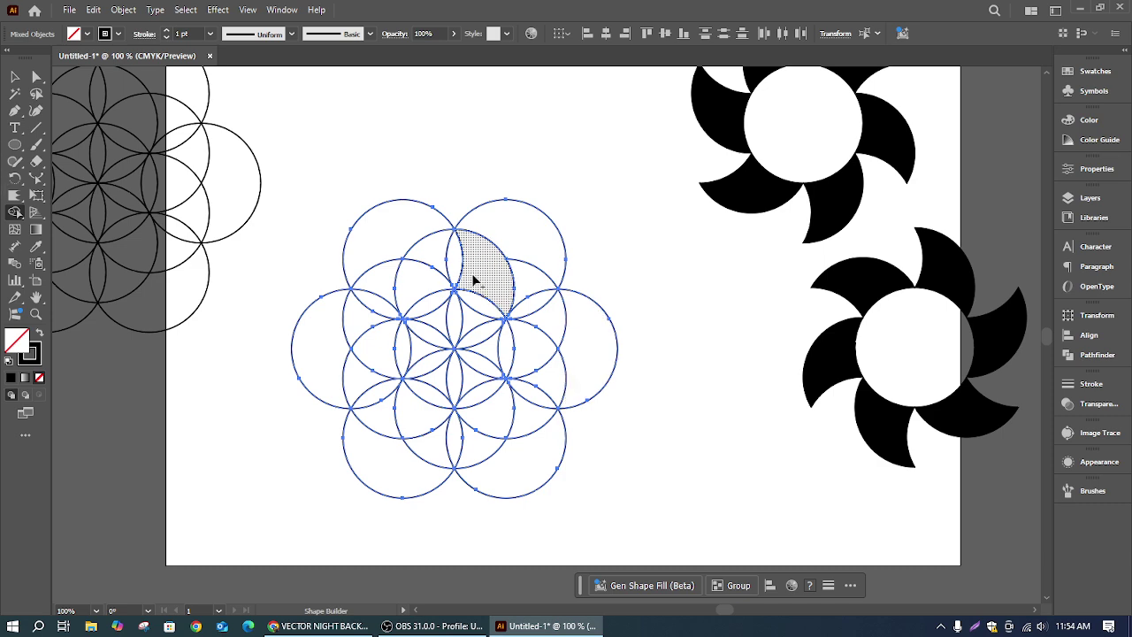
Step: Try to start a Pen curve at the merged blade's upper tip with the whole pattern selected, and deselect everything
{"action": "left_click", "coordinate": [15, 111]}
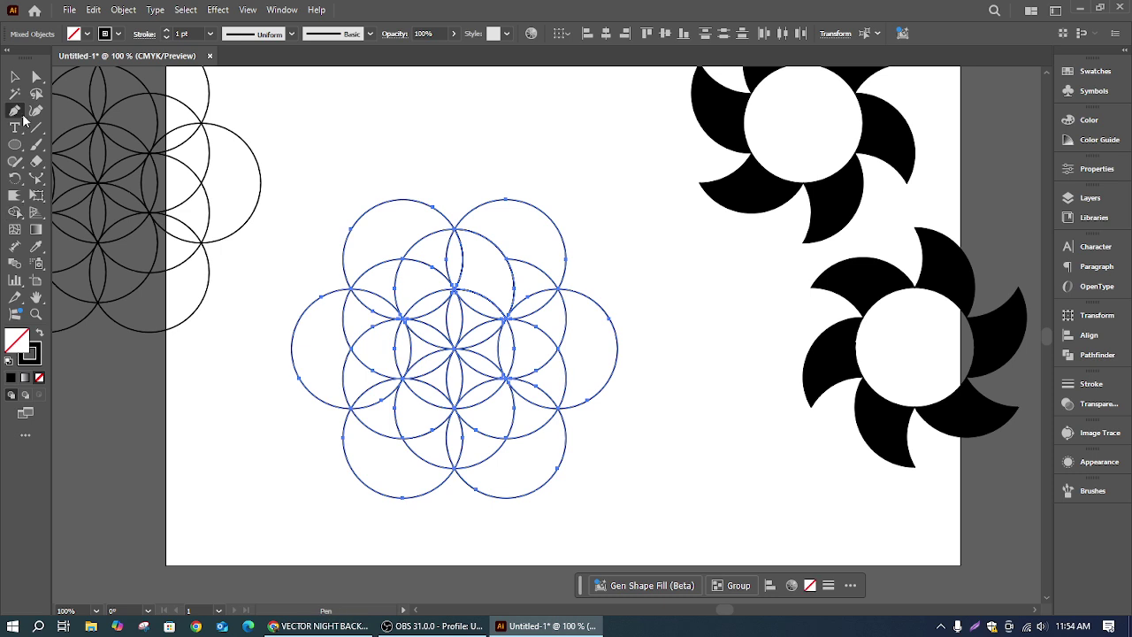
{"action": "left_click", "coordinate": [456, 232]}
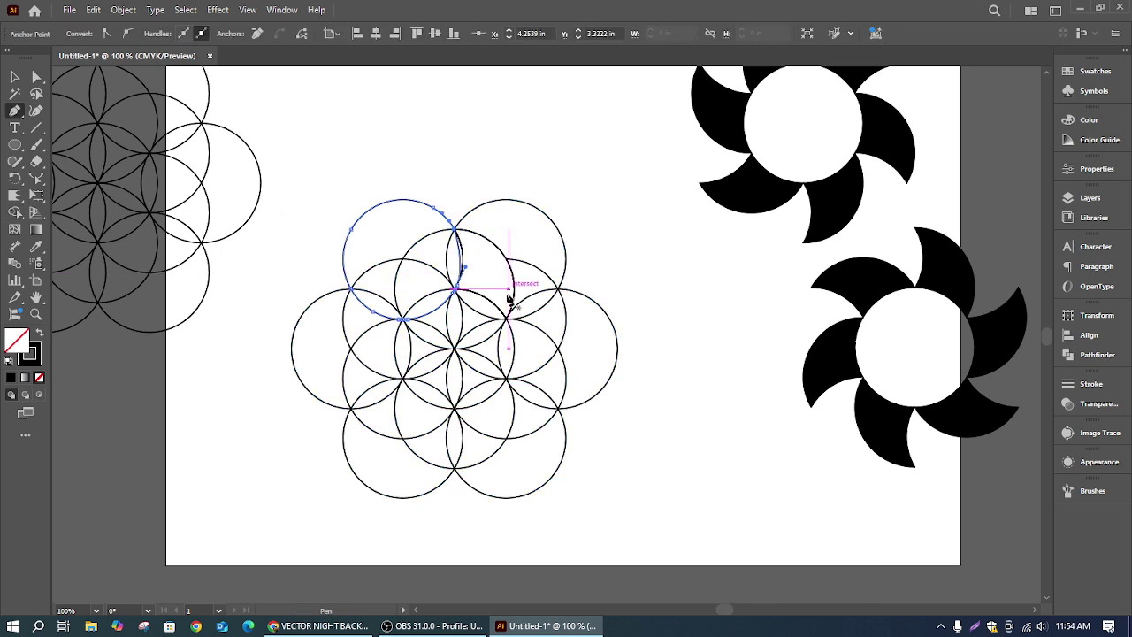
{"action": "left_click", "coordinate": [16, 78]}
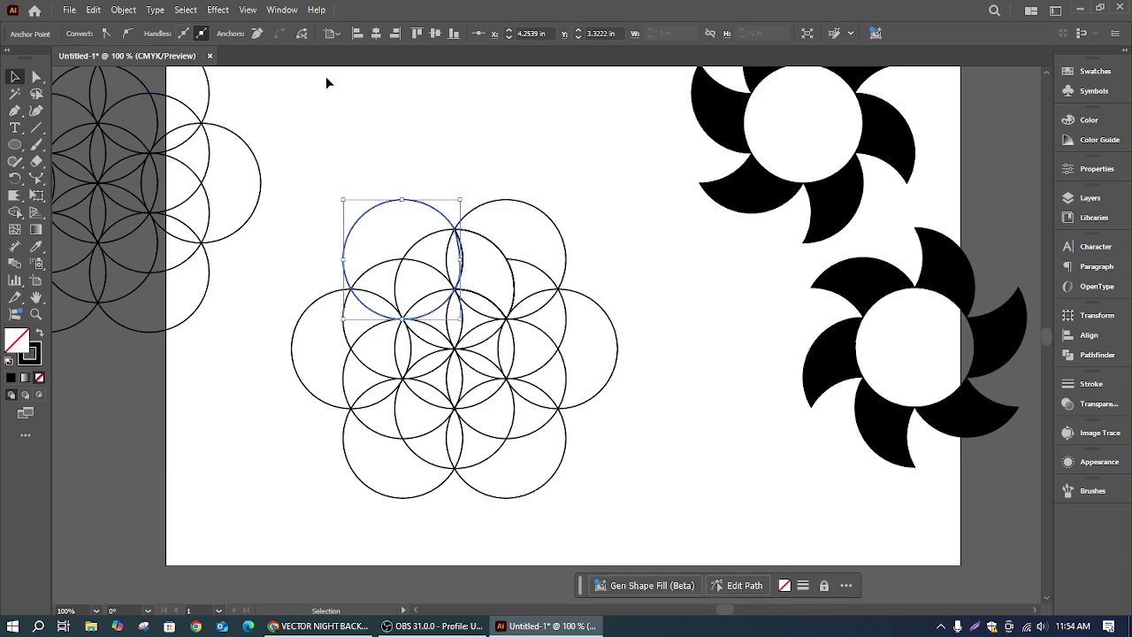
{"action": "left_click", "coordinate": [493, 207]}
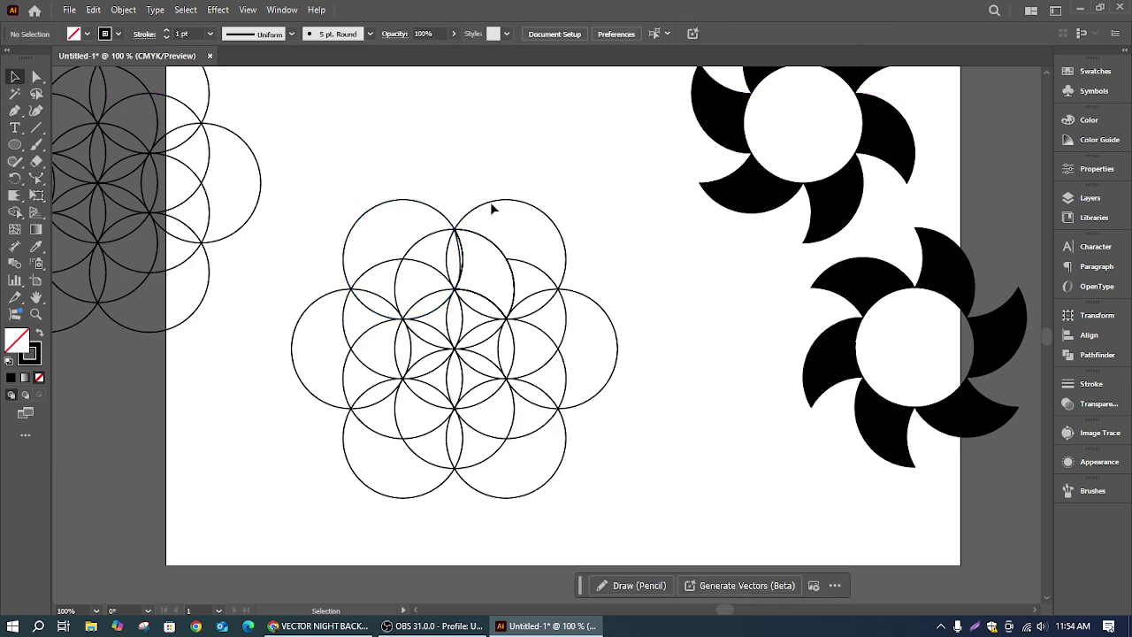
Step: Select the merged blade, try a Pen curve from its upper tip to its lower edge, and undo the curve's end point
{"action": "left_click", "coordinate": [518, 317]}
{"action": "left_click", "coordinate": [508, 135]}
{"action": "left_click", "coordinate": [497, 256]}
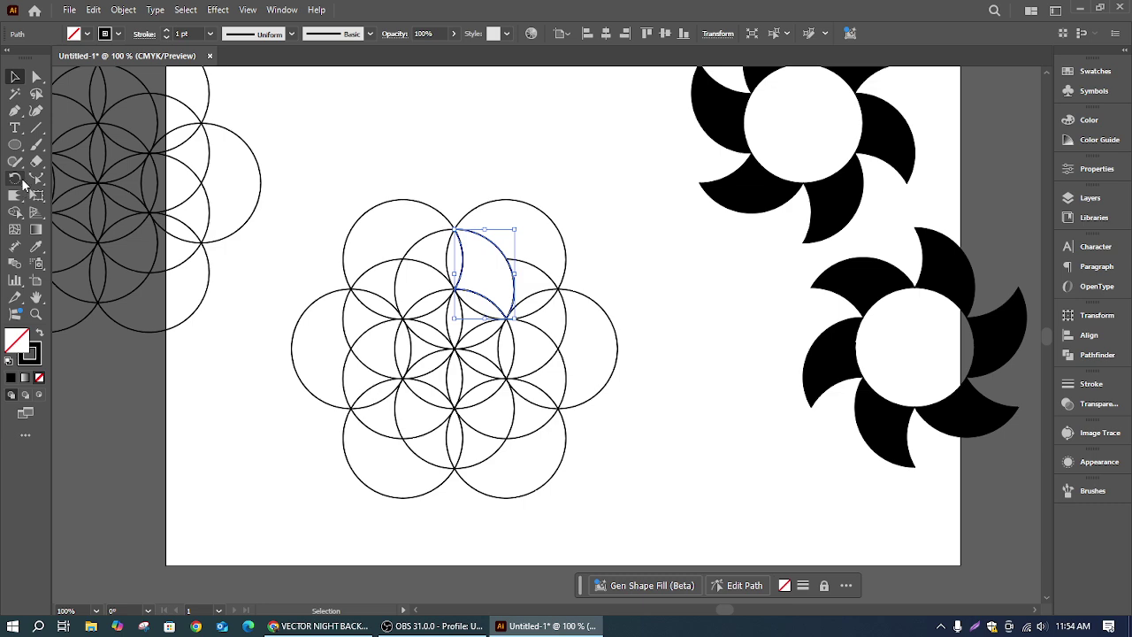
{"action": "left_click", "coordinate": [14, 111]}
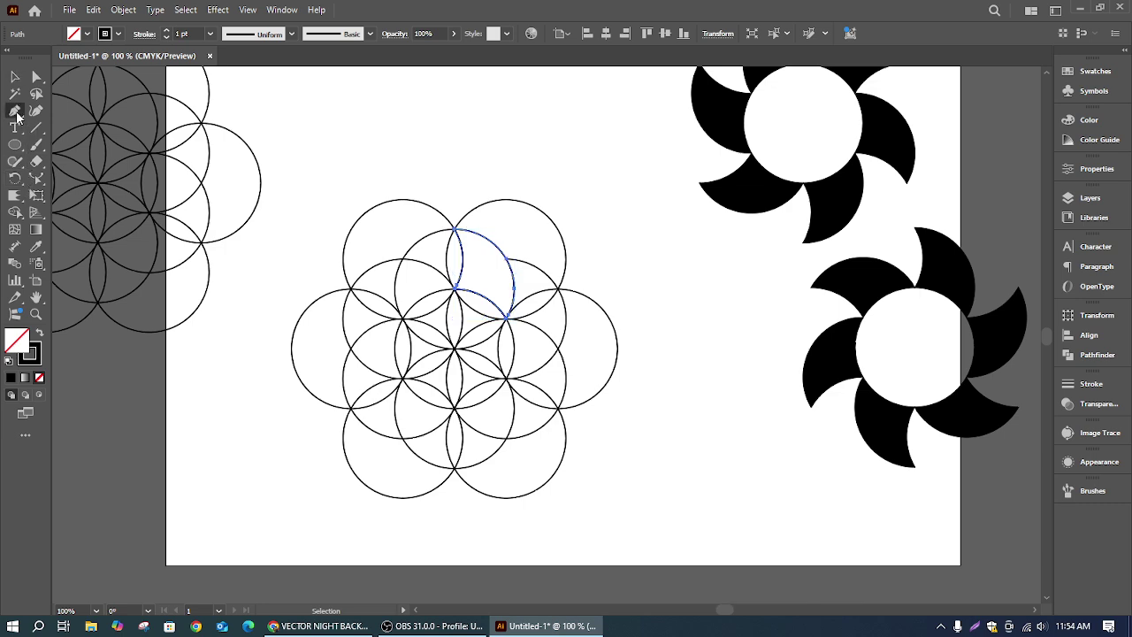
{"action": "left_click", "coordinate": [456, 230]}
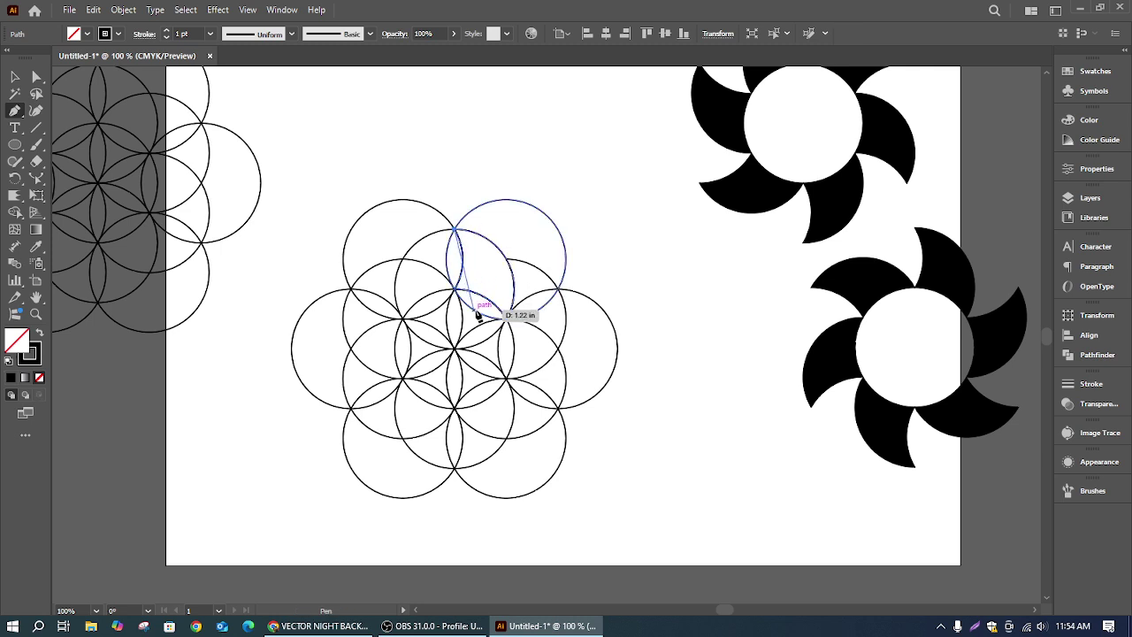
{"action": "left_click_drag", "start_coordinate": [476, 303], "coordinate": [454, 330]}
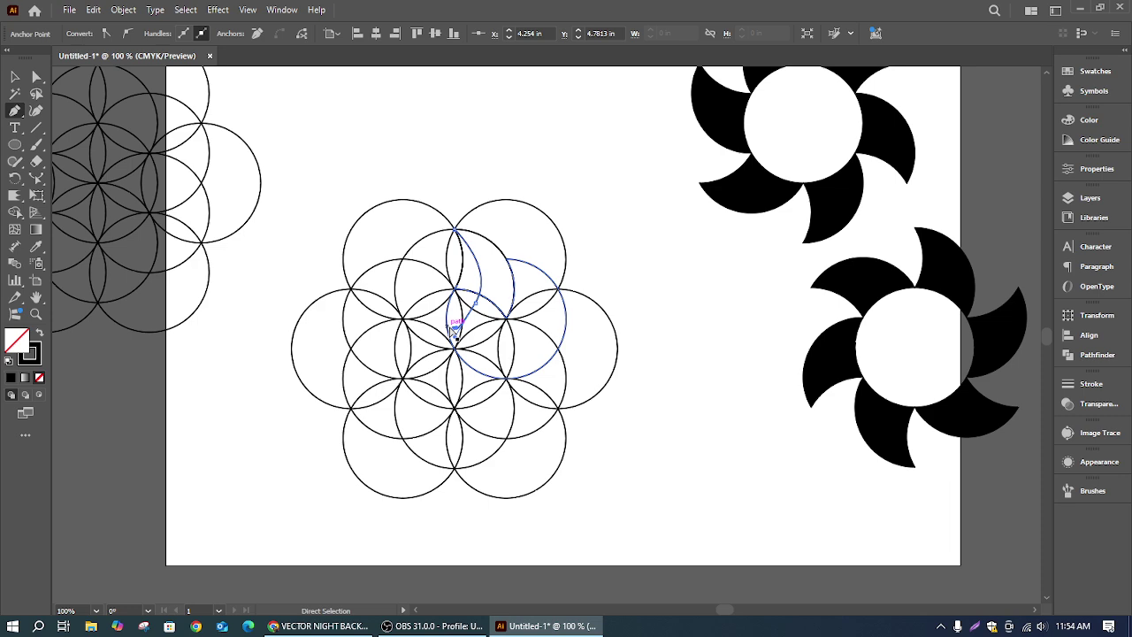
{"action": "left_click", "coordinate": [477, 302]}
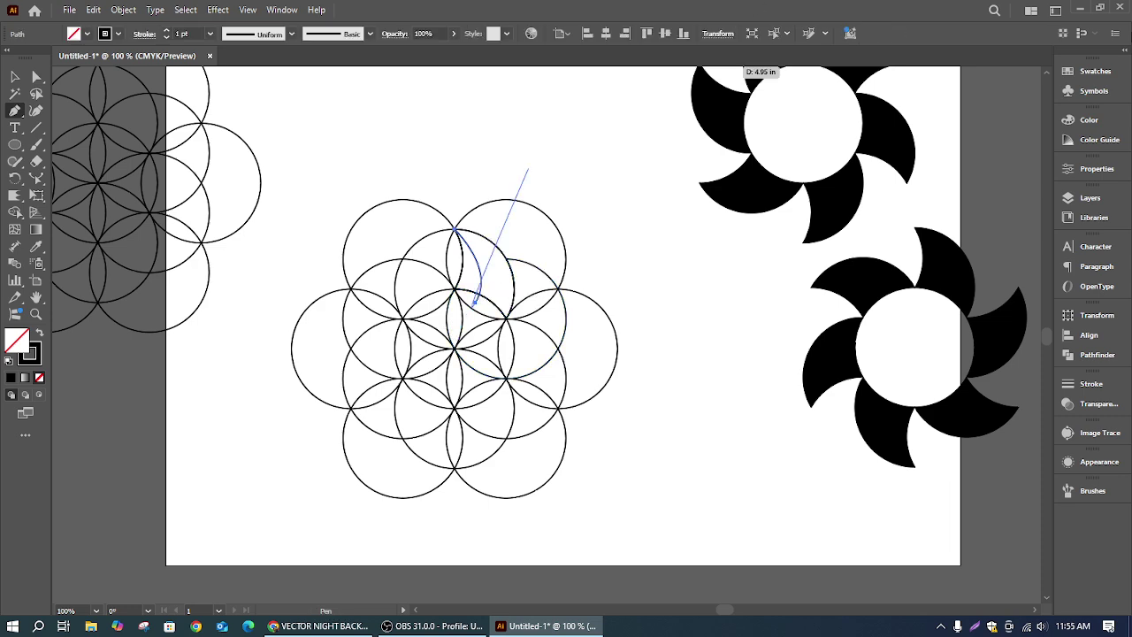
{"action": "key", "text": "ctrl+z"}
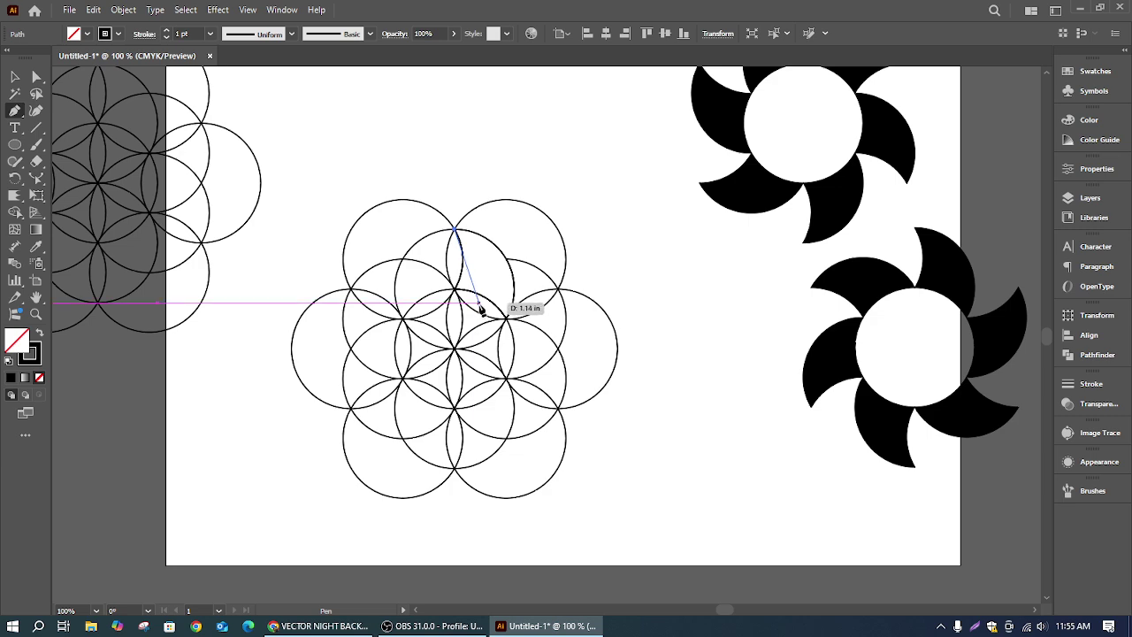
Step: Finish the Pen curve from the blade's upper tip just past its lower edge, and deselect it
{"action": "left_click_drag", "start_coordinate": [479, 303], "coordinate": [457, 328]}
{"action": "key", "text": "Escape"}
{"action": "key", "text": "v"}
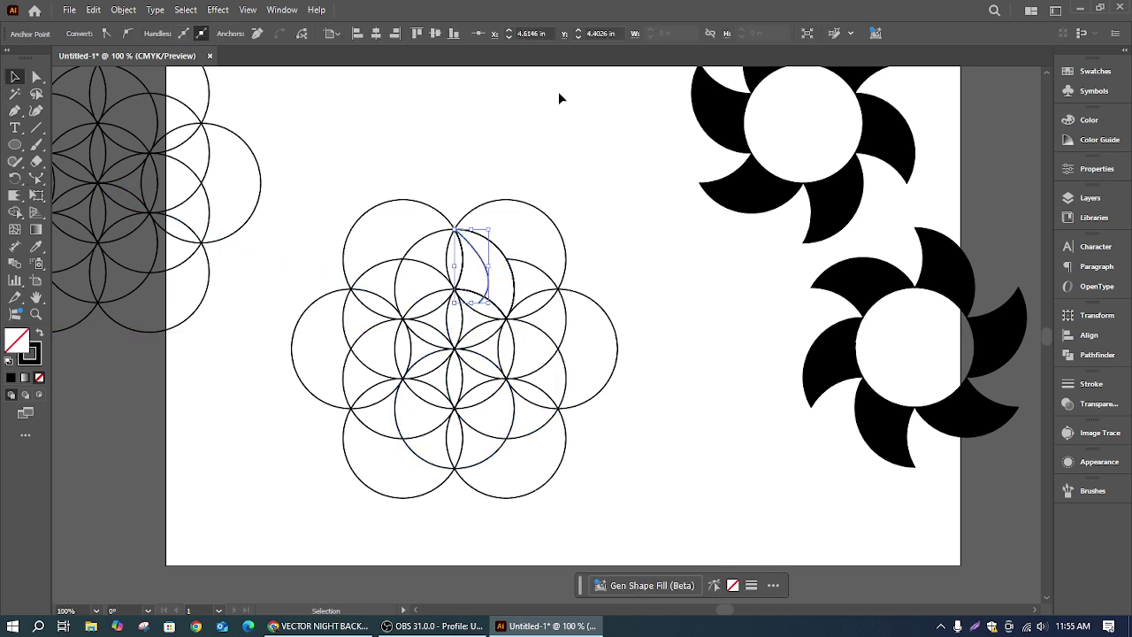
{"action": "left_click", "coordinate": [558, 98]}
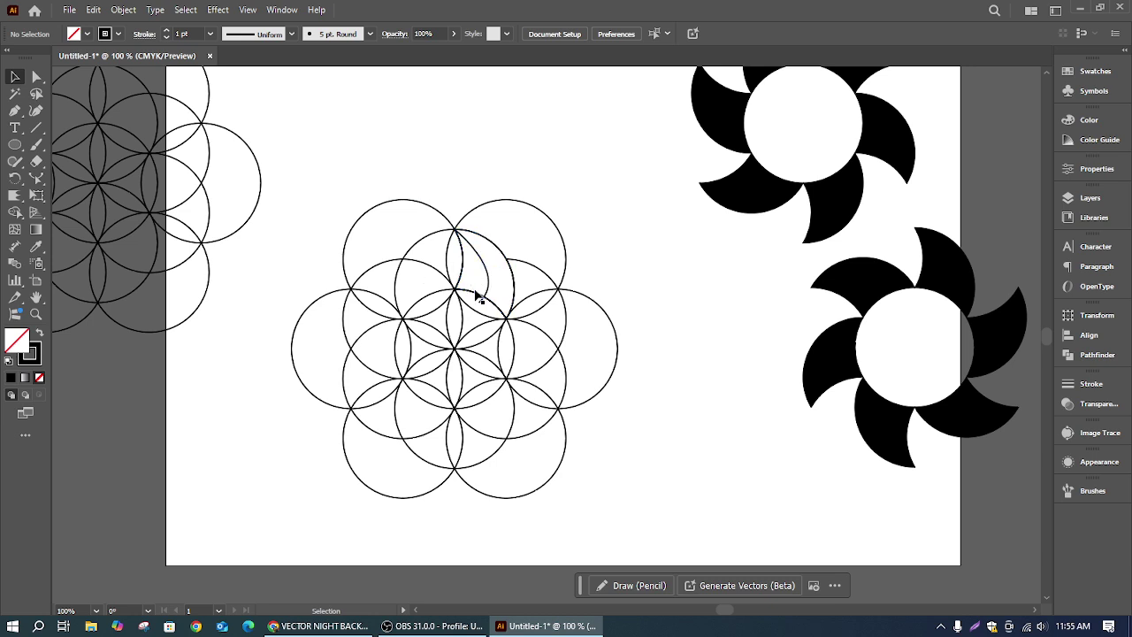
Step: Try to move the blade with its inner curve to the blank area beside the pattern, and undo the move and the curve
{"action": "left_click", "coordinate": [504, 256]}
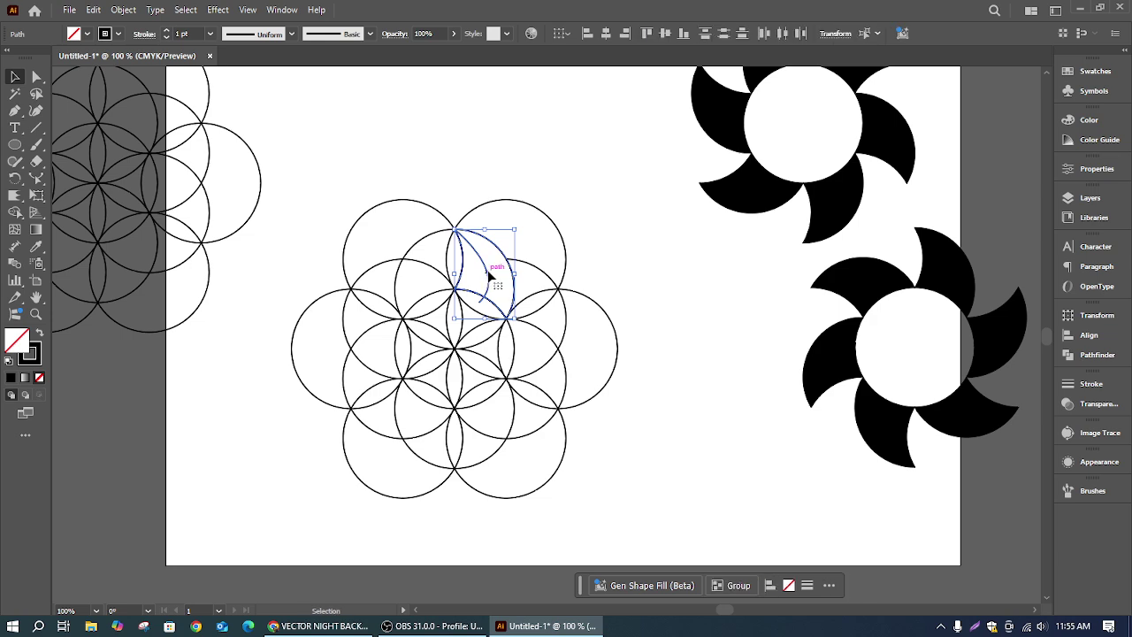
{"action": "left_click_drag", "start_coordinate": [493, 280], "coordinate": [696, 400]}
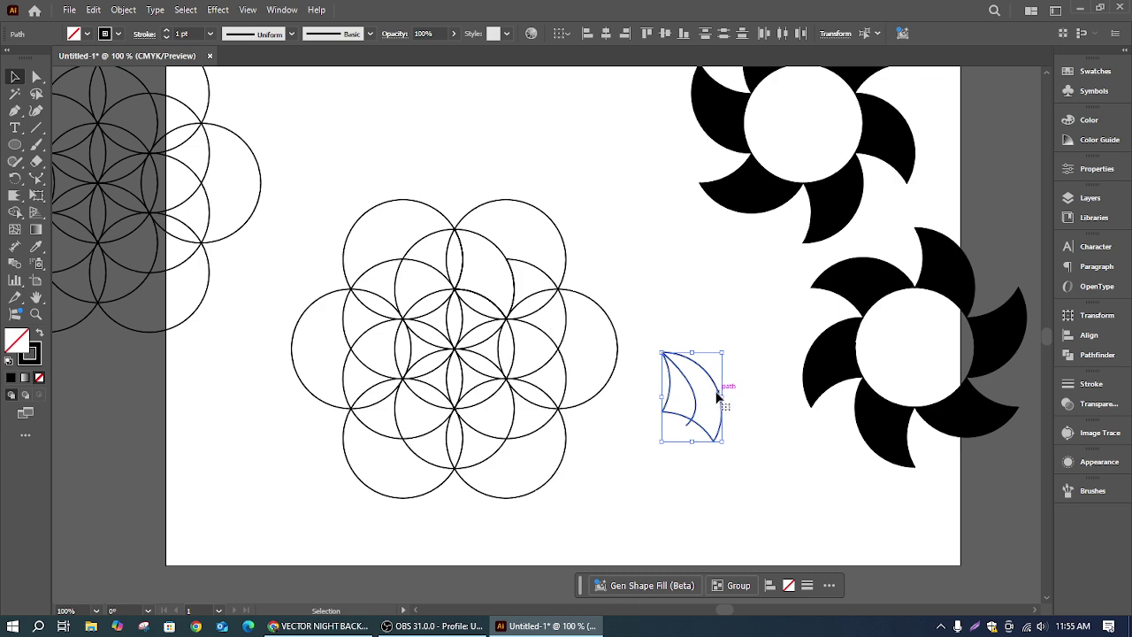
{"action": "key", "text": "ctrl+z"}
{"action": "left_click", "coordinate": [684, 406]}
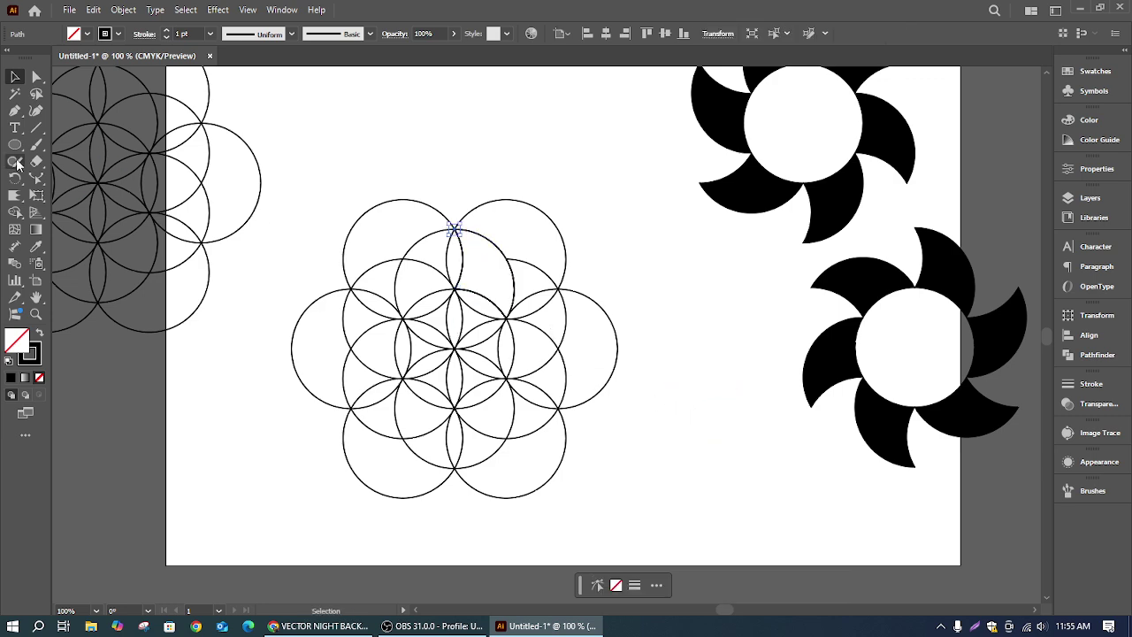
{"action": "key", "text": "ctrl+z"}
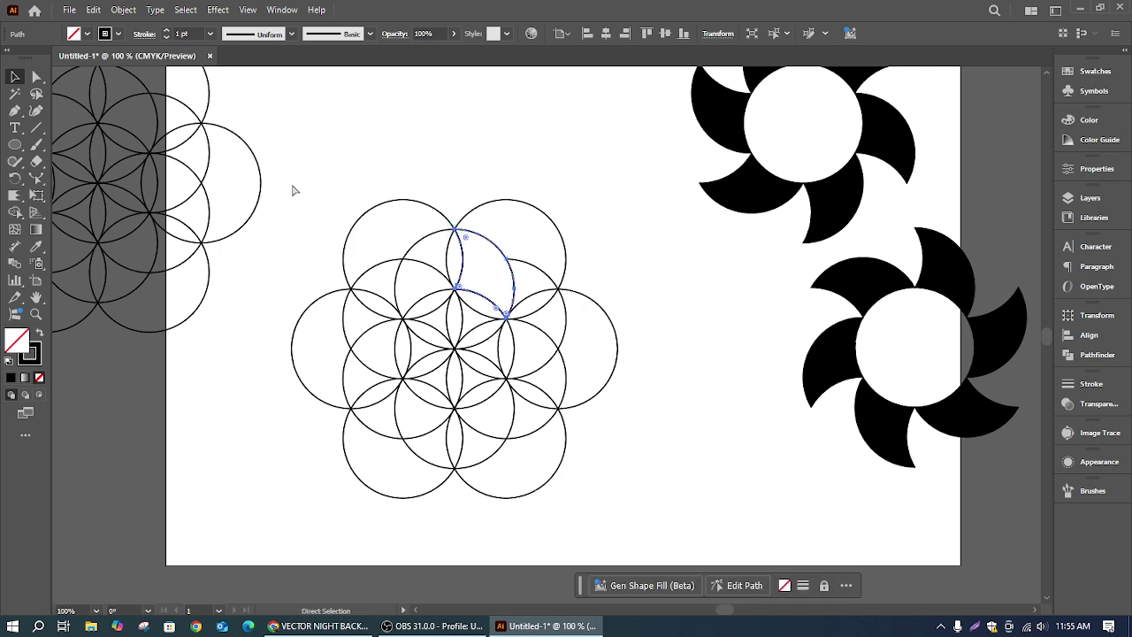
Step: Draw a new bowed Pen curve inside the blade from its upper tip to just past its lower edge
{"action": "left_click", "coordinate": [15, 112]}
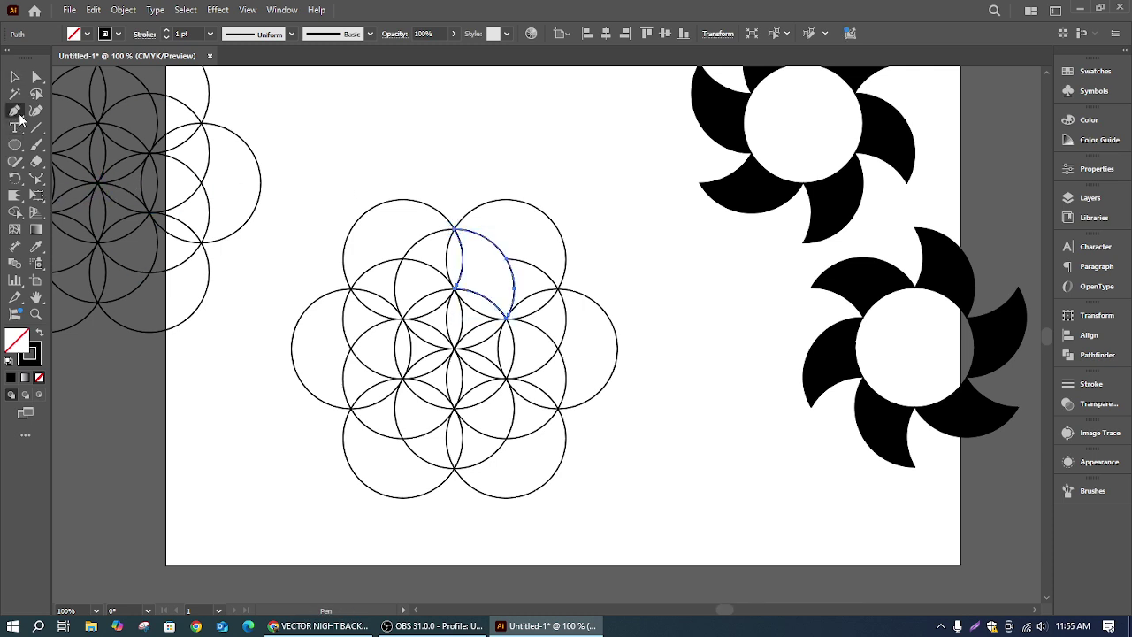
{"action": "left_click", "coordinate": [455, 231]}
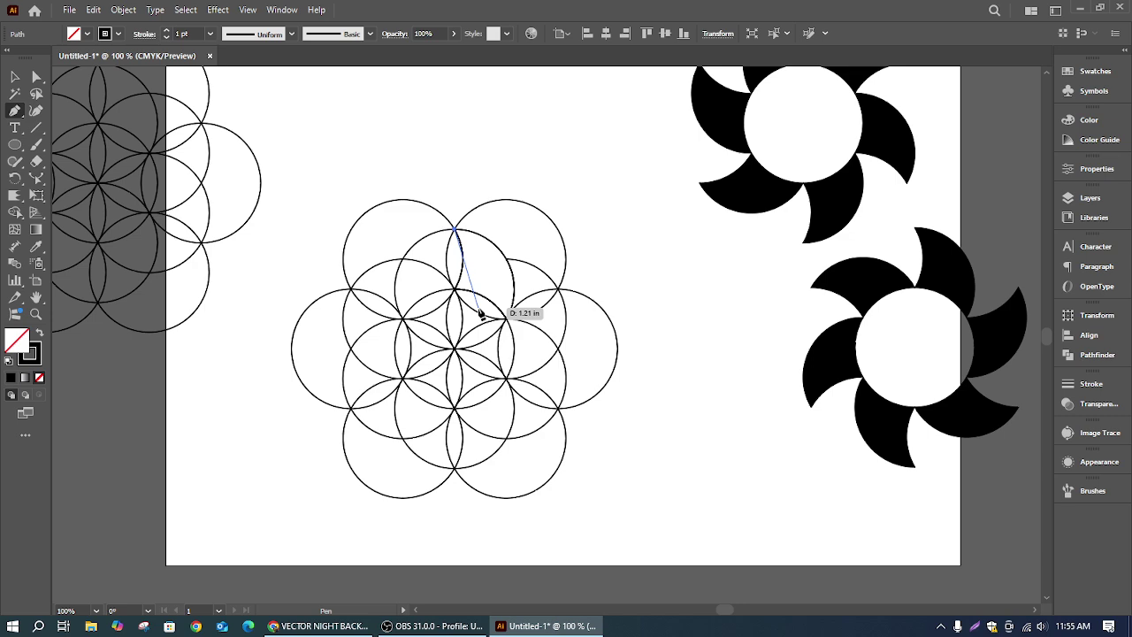
{"action": "left_click_drag", "start_coordinate": [479, 307], "coordinate": [455, 351]}
{"action": "left_click", "coordinate": [15, 79]}
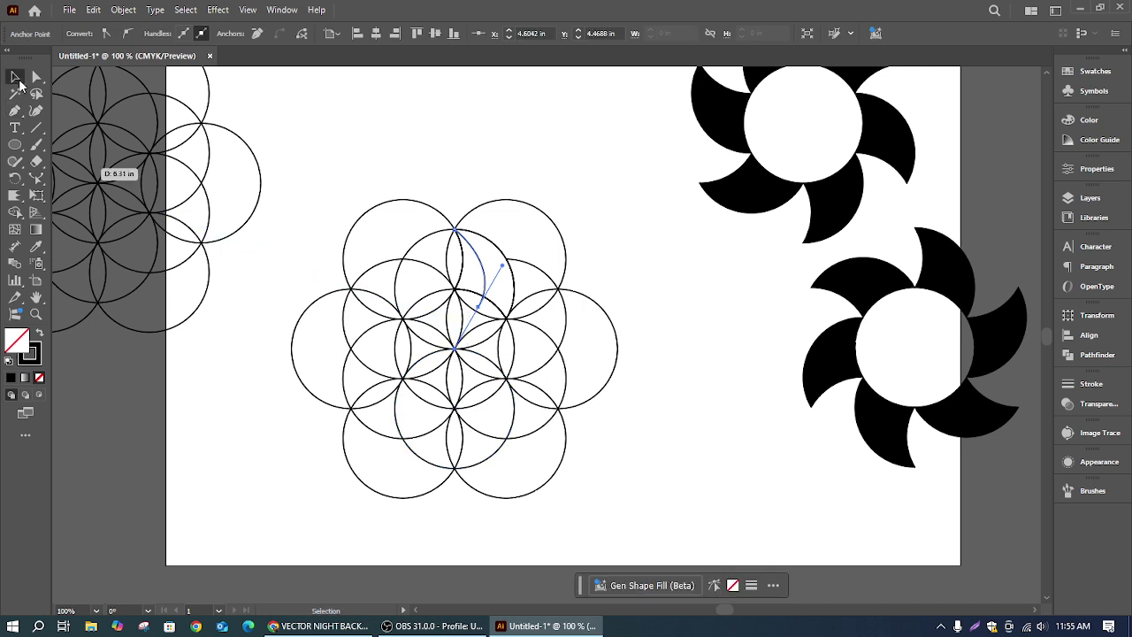
{"action": "left_click", "coordinate": [19, 82]}
{"action": "left_click", "coordinate": [561, 159]}
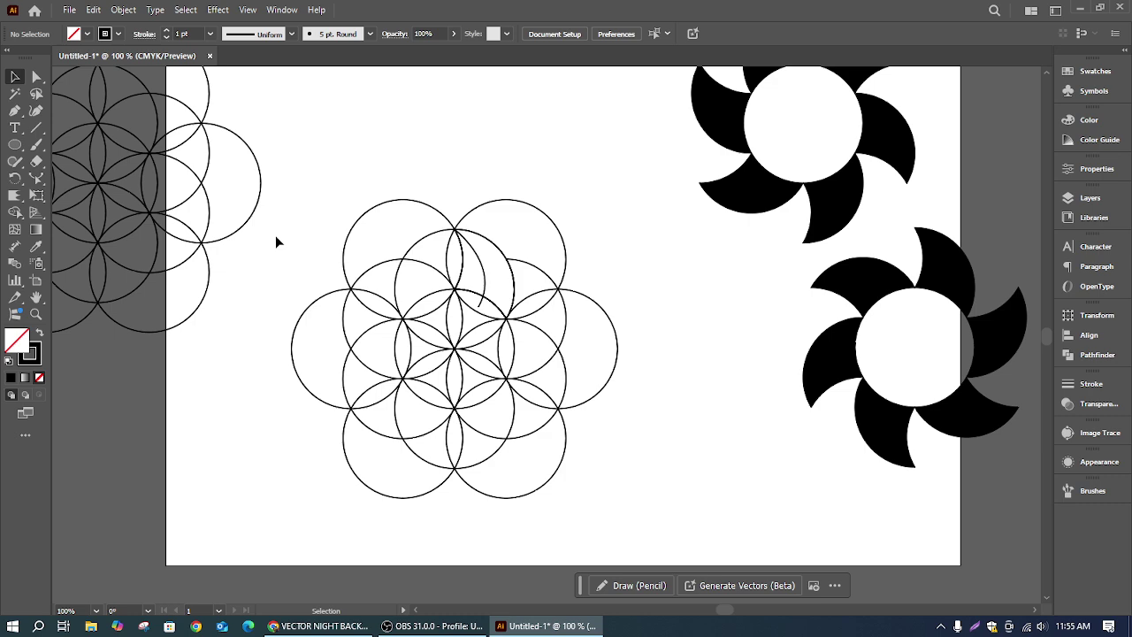
Step: Move the blade and its inner curve to the blank area right of the pattern, and delete the circle pattern left behind
{"action": "left_click_drag", "start_coordinate": [421, 264], "coordinate": [733, 583]}
{"action": "left_click", "coordinate": [602, 247]}
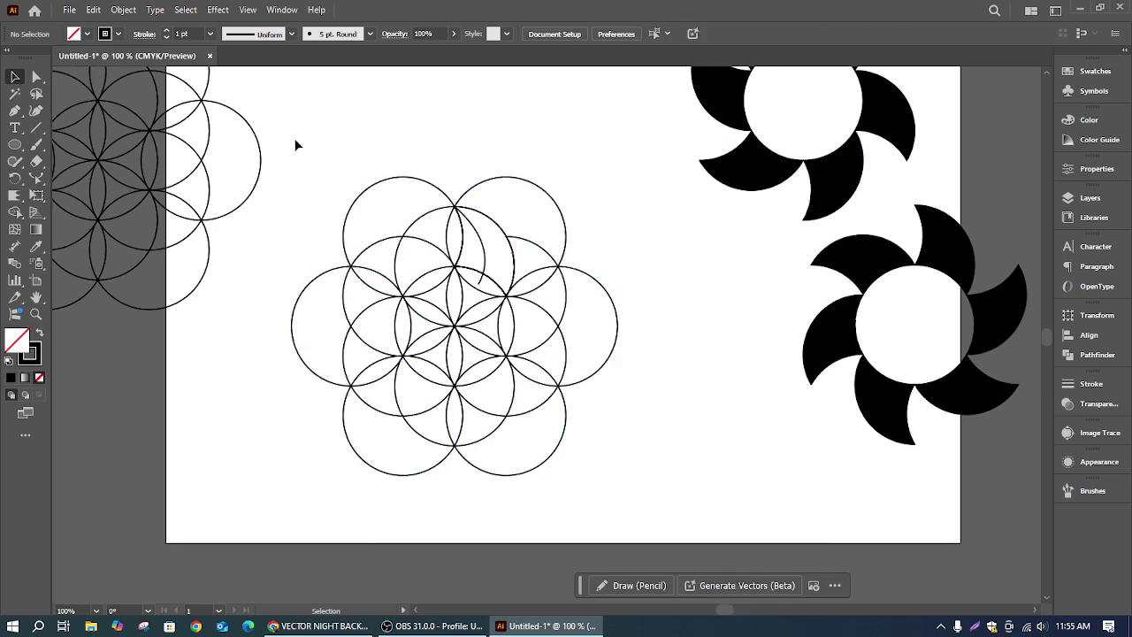
{"action": "left_click_drag", "start_coordinate": [292, 144], "coordinate": [570, 404]}
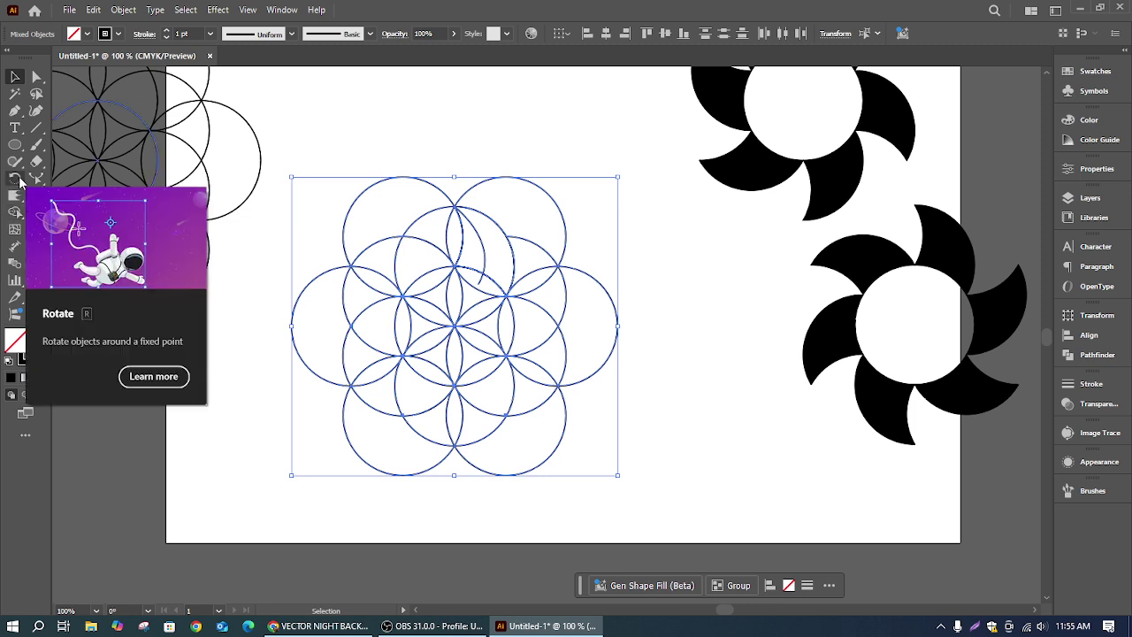
{"action": "left_click", "coordinate": [606, 156]}
{"action": "left_click", "coordinate": [509, 240]}
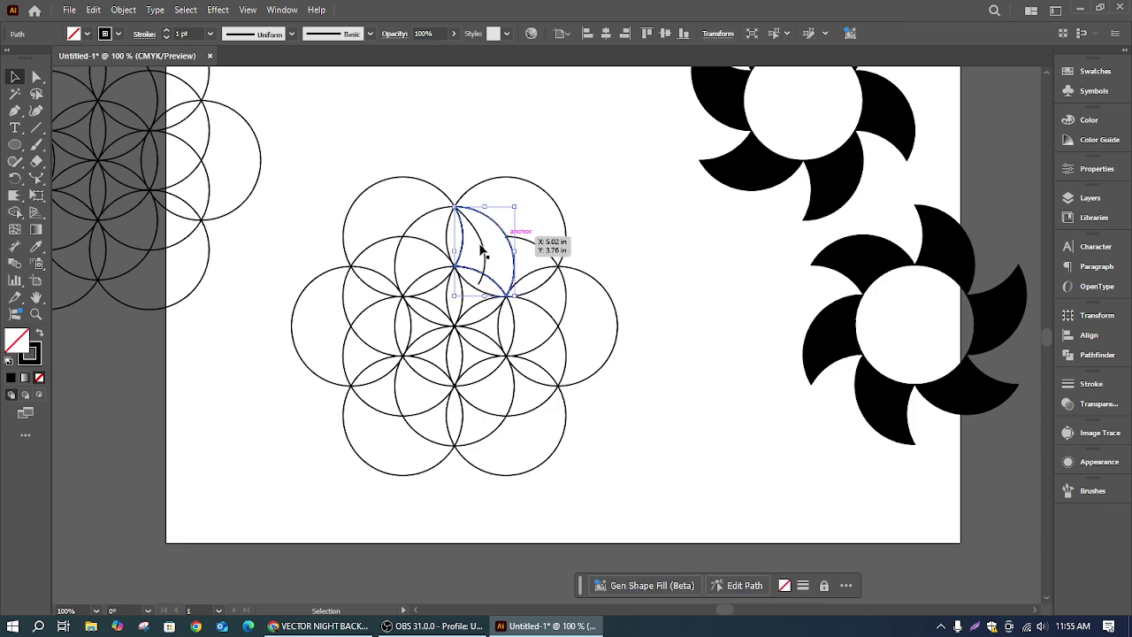
{"action": "left_click_drag", "start_coordinate": [480, 243], "coordinate": [724, 427]}
{"action": "left_click_drag", "start_coordinate": [315, 144], "coordinate": [614, 475]}
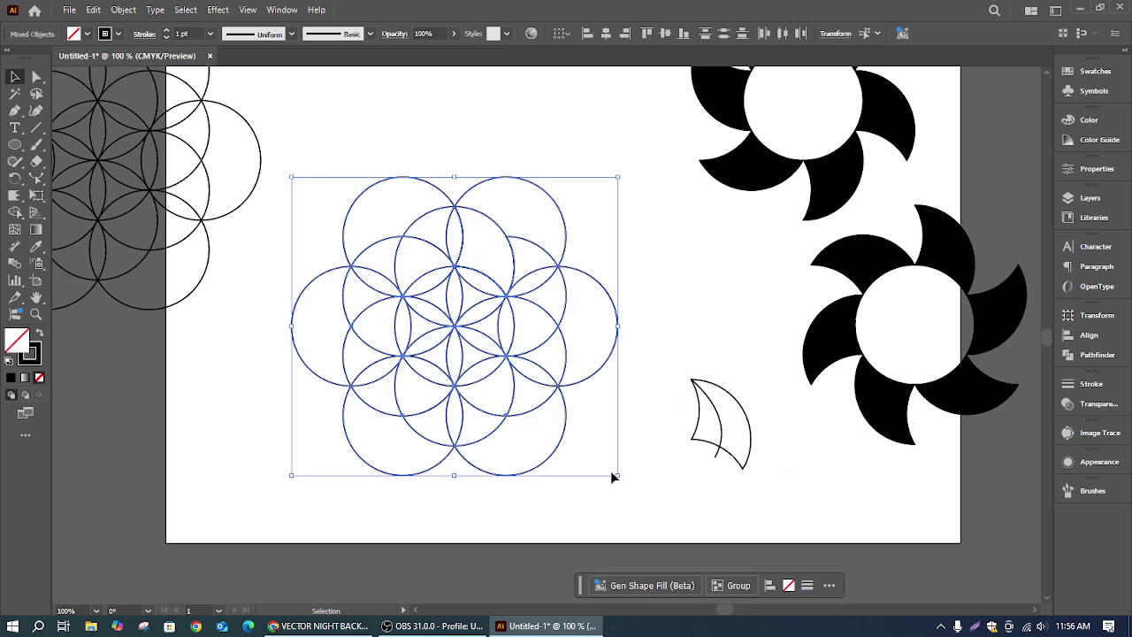
{"action": "key", "text": "Delete"}
Step: Split the blade along its inner curve with Shape Builder, remove the curve's overhanging end, and deselect the pieces
{"action": "left_click_drag", "start_coordinate": [633, 320], "coordinate": [780, 504]}
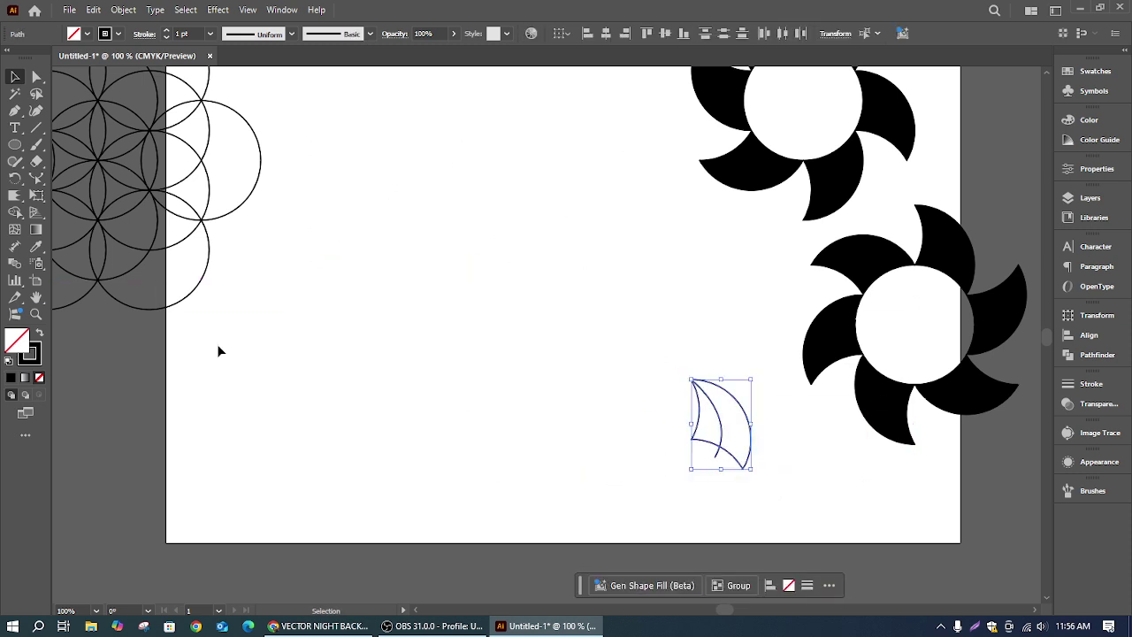
{"action": "left_click", "coordinate": [15, 212]}
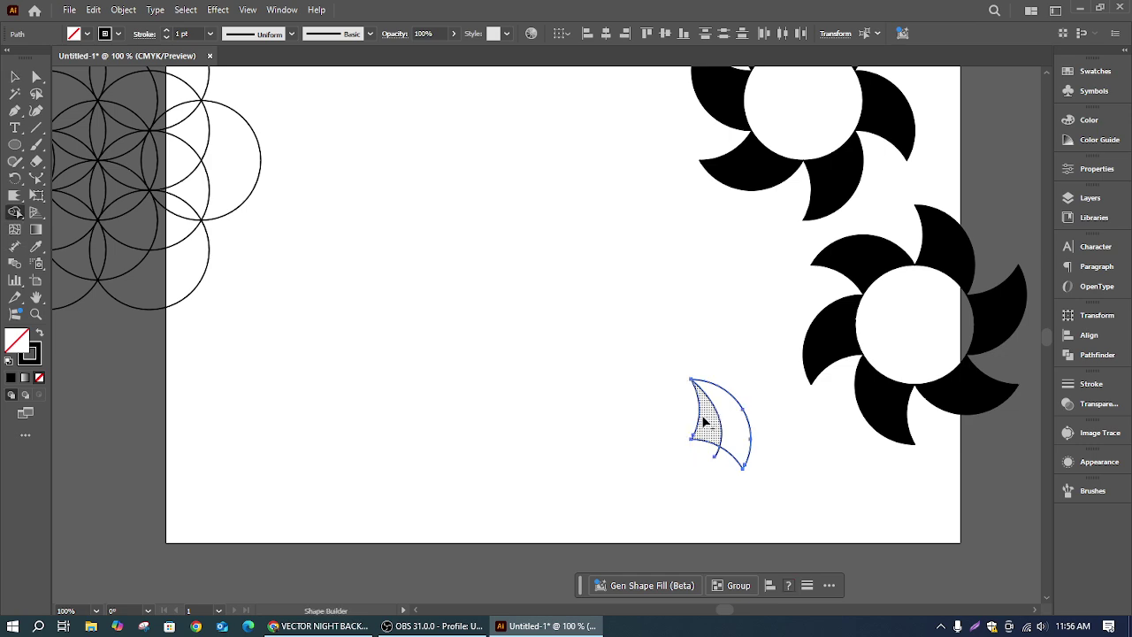
{"action": "left_click", "coordinate": [733, 425]}
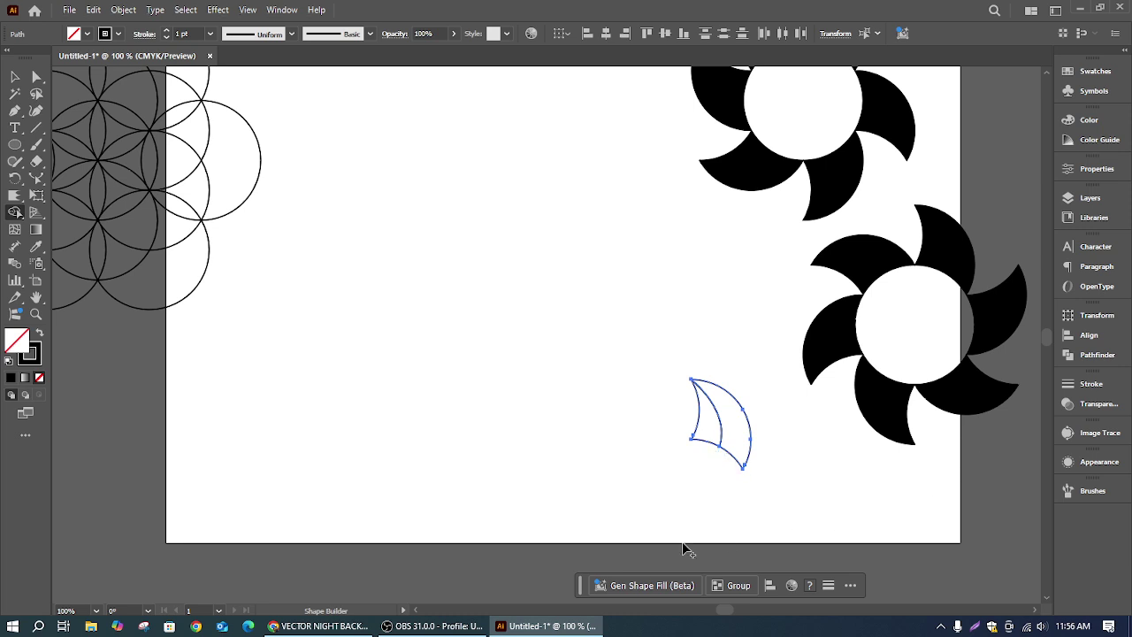
{"action": "mouse_move", "coordinate": [545, 626]}
{"action": "left_click", "coordinate": [15, 77]}
{"action": "left_click", "coordinate": [571, 290]}
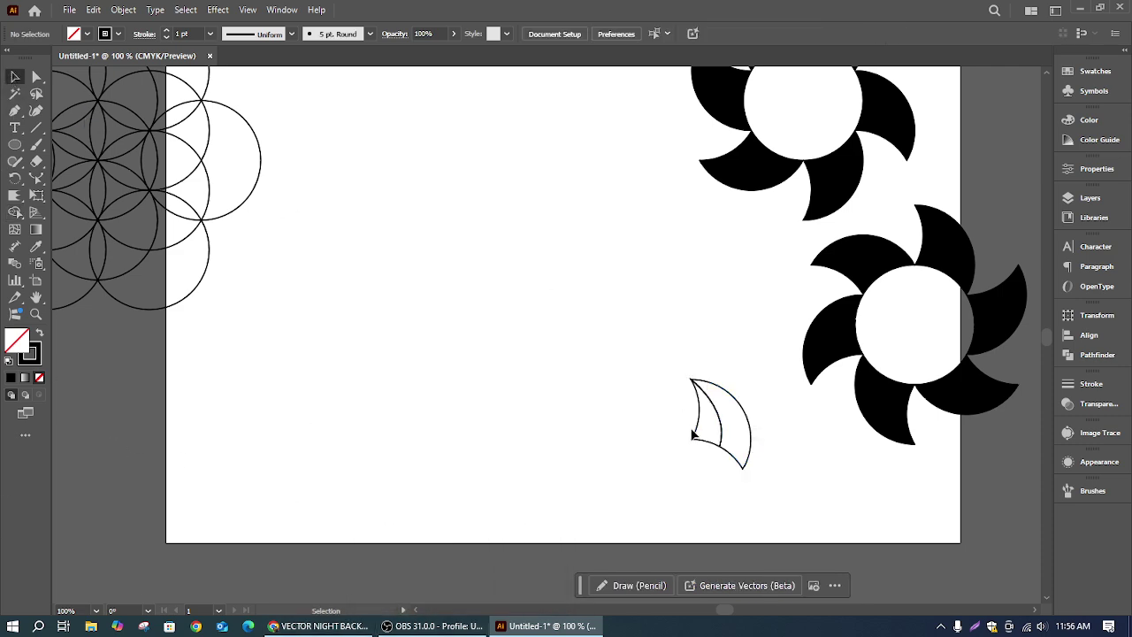
Step: Fill the blade's inner piece with dark blue and its outer piece with light blue
{"action": "left_click", "coordinate": [698, 445]}
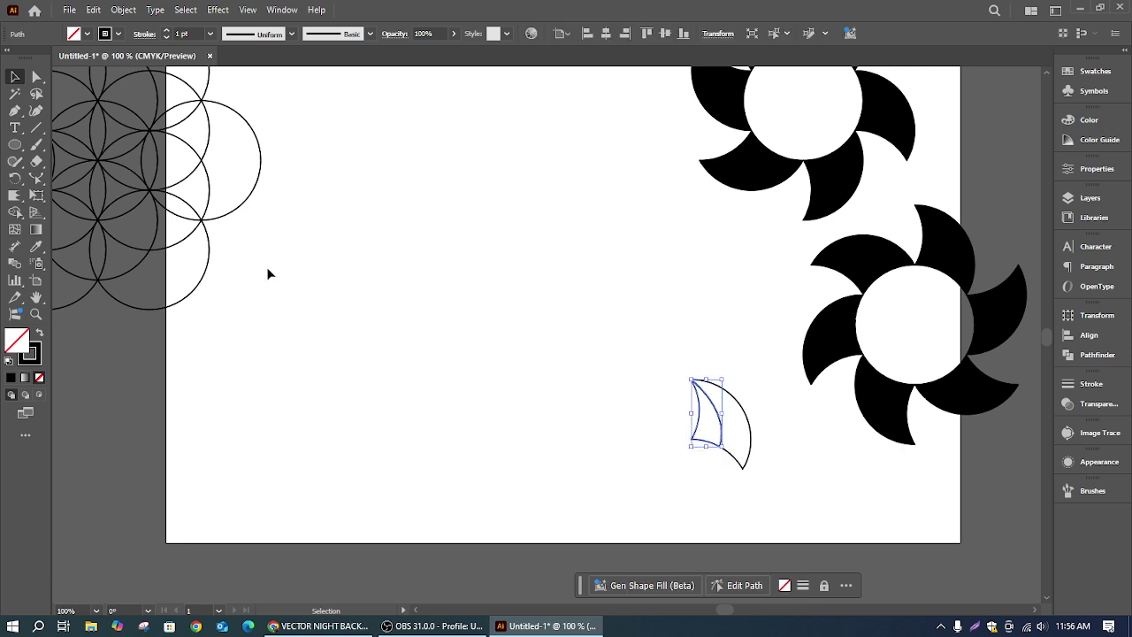
{"action": "left_click", "coordinate": [85, 34]}
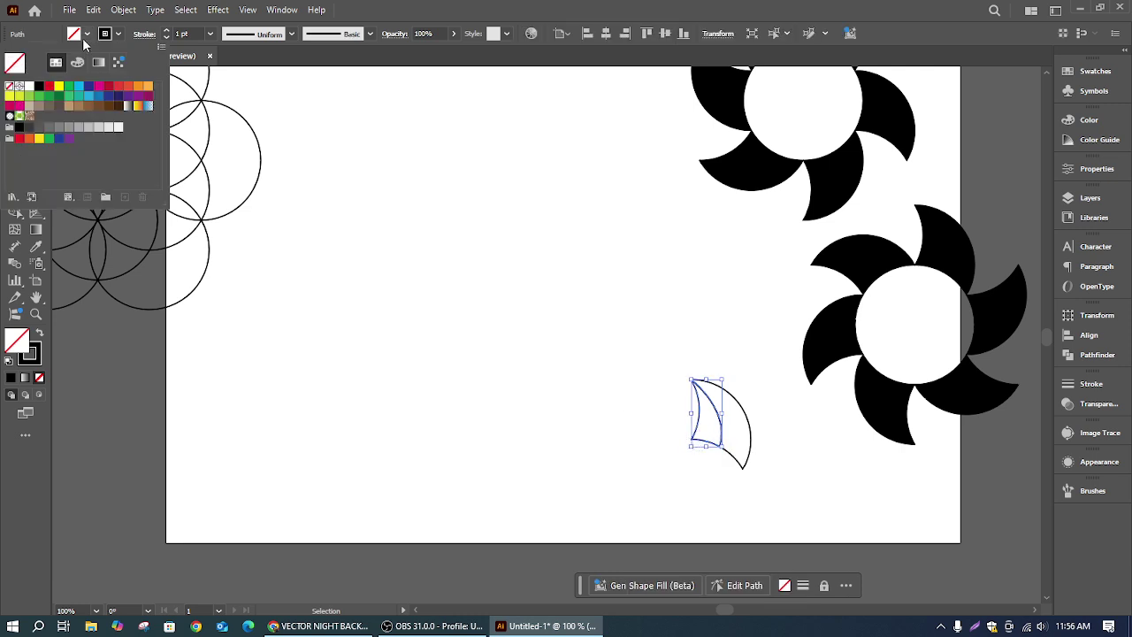
{"action": "left_click", "coordinate": [92, 91]}
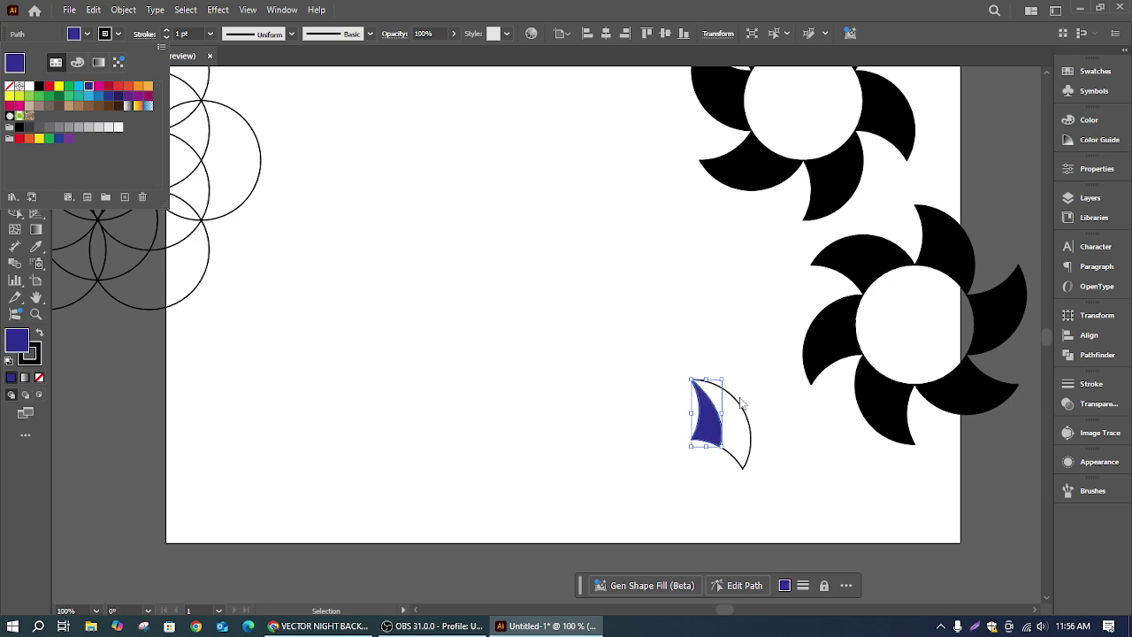
{"action": "key", "text": "Escape"}
{"action": "left_click", "coordinate": [739, 382]}
{"action": "left_click", "coordinate": [748, 421]}
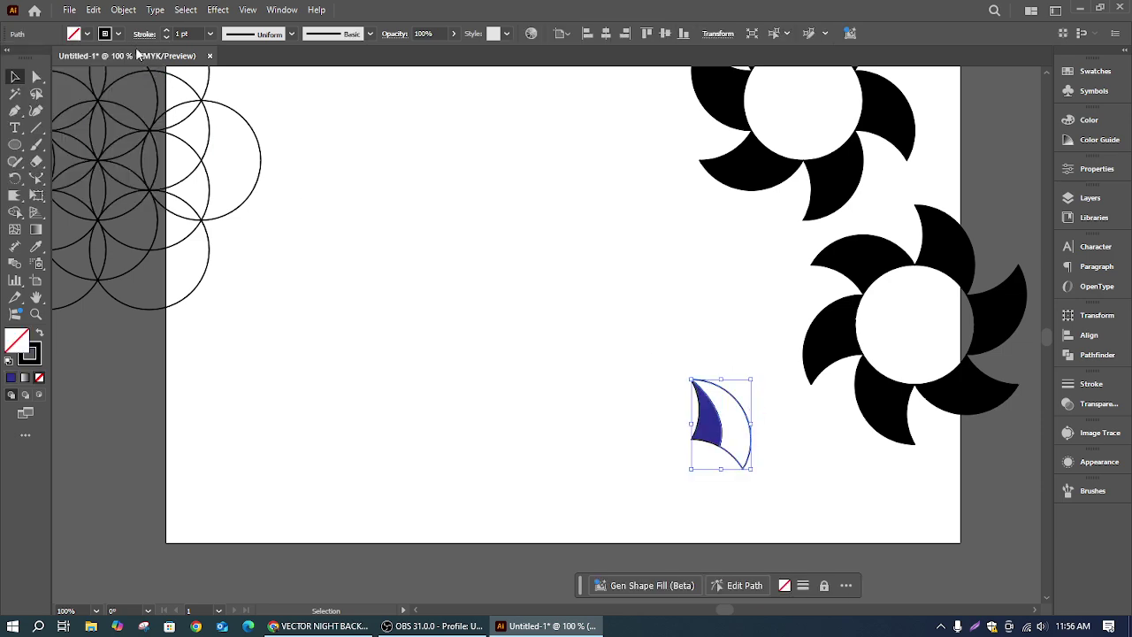
{"action": "left_click", "coordinate": [92, 37]}
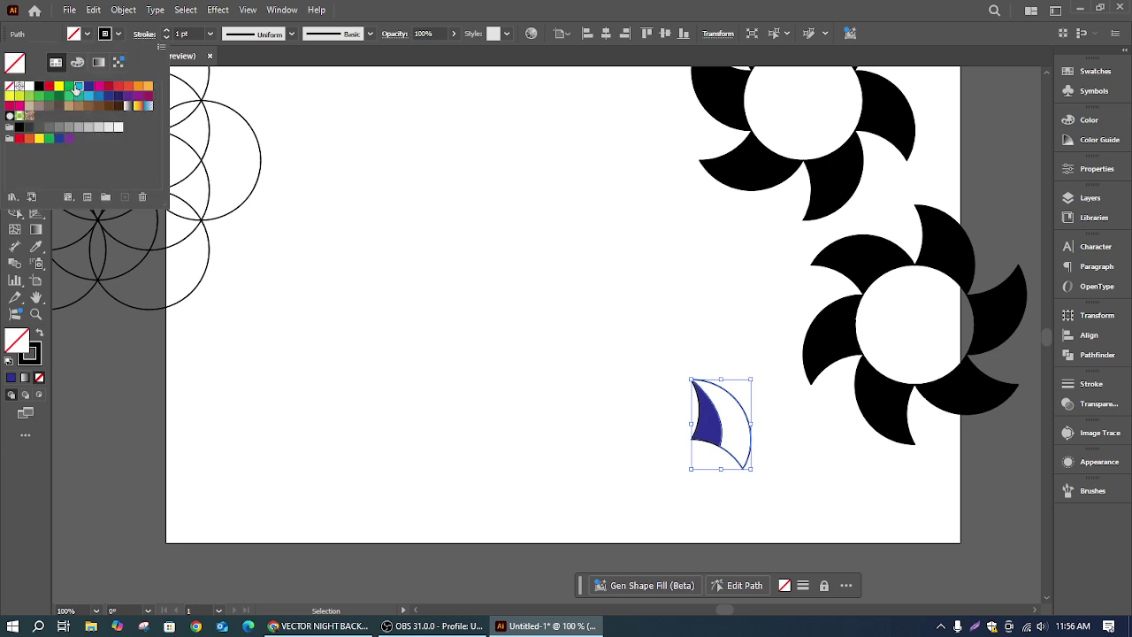
{"action": "left_click", "coordinate": [78, 86]}
{"action": "left_click", "coordinate": [412, 215]}
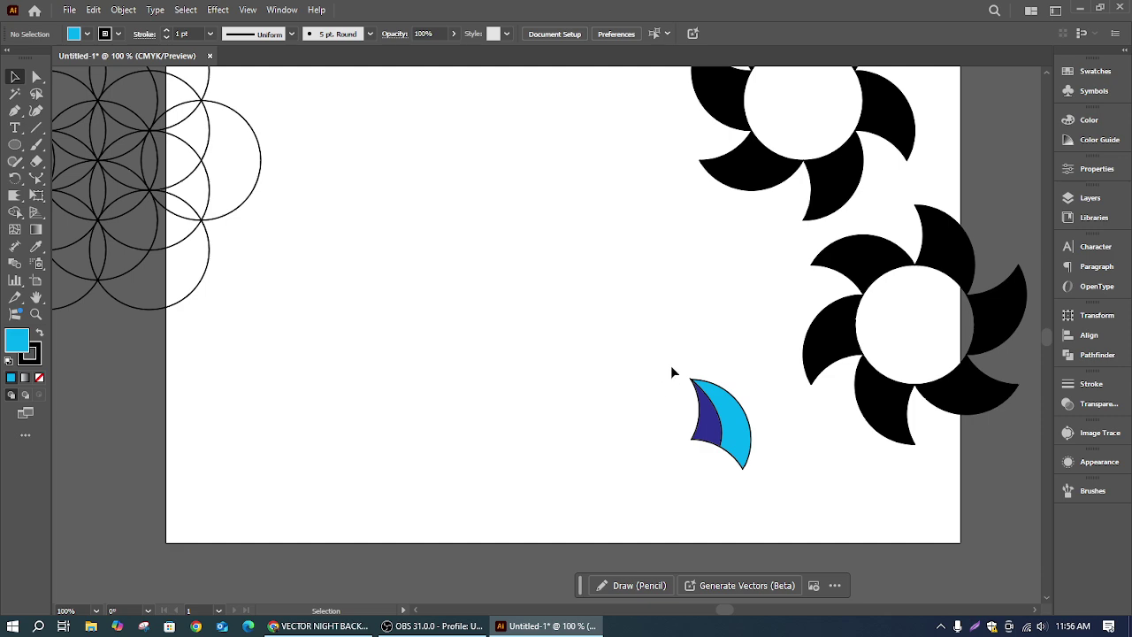
Step: Move the two-tone blade to the blank area near the page centre and remove its stroke
{"action": "left_click_drag", "start_coordinate": [725, 434], "coordinate": [544, 351]}
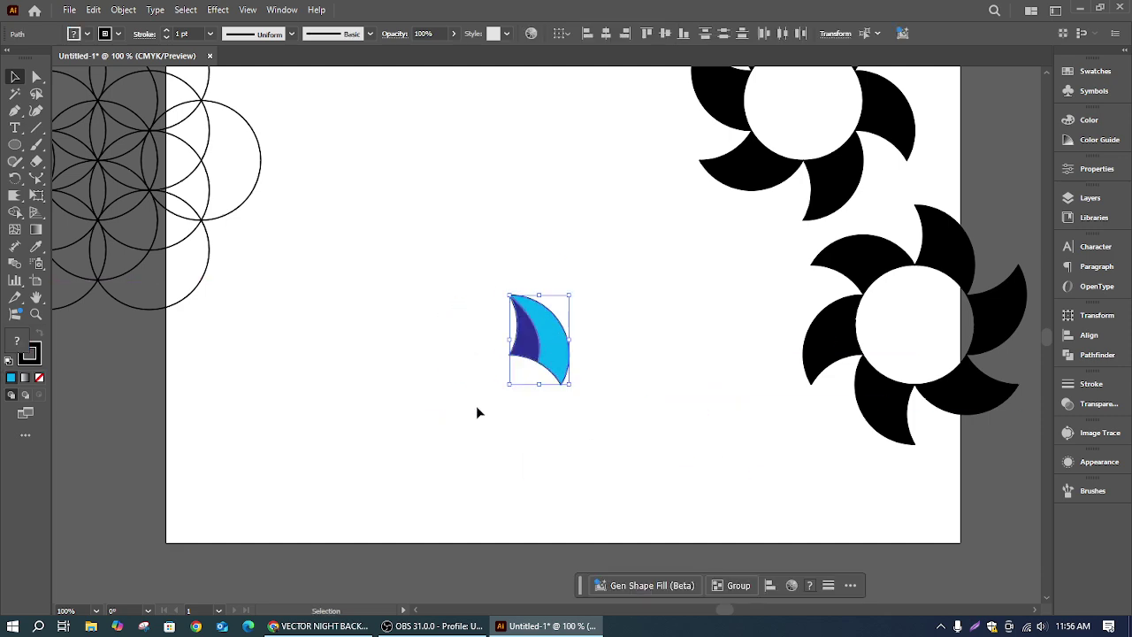
{"action": "left_click", "coordinate": [39, 377]}
{"action": "left_click", "coordinate": [435, 283]}
{"action": "left_click_drag", "start_coordinate": [436, 283], "coordinate": [619, 433]}
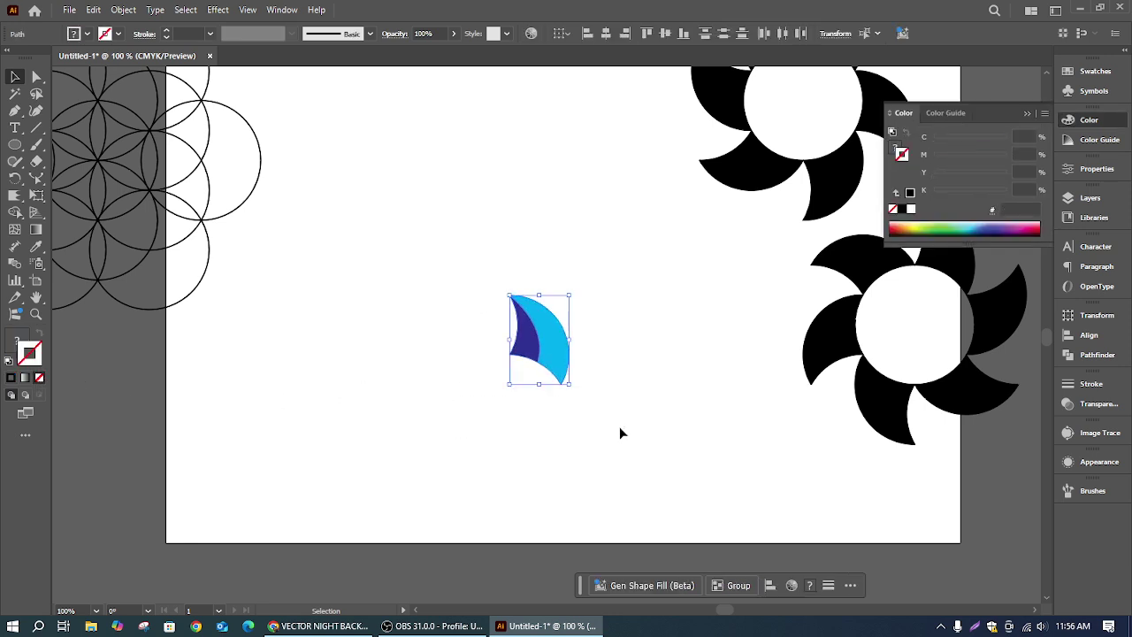
Step: Rotate copies of the two-tone blade around its upper tip until six blades form a full pinwheel
{"action": "left_click", "coordinate": [15, 178]}
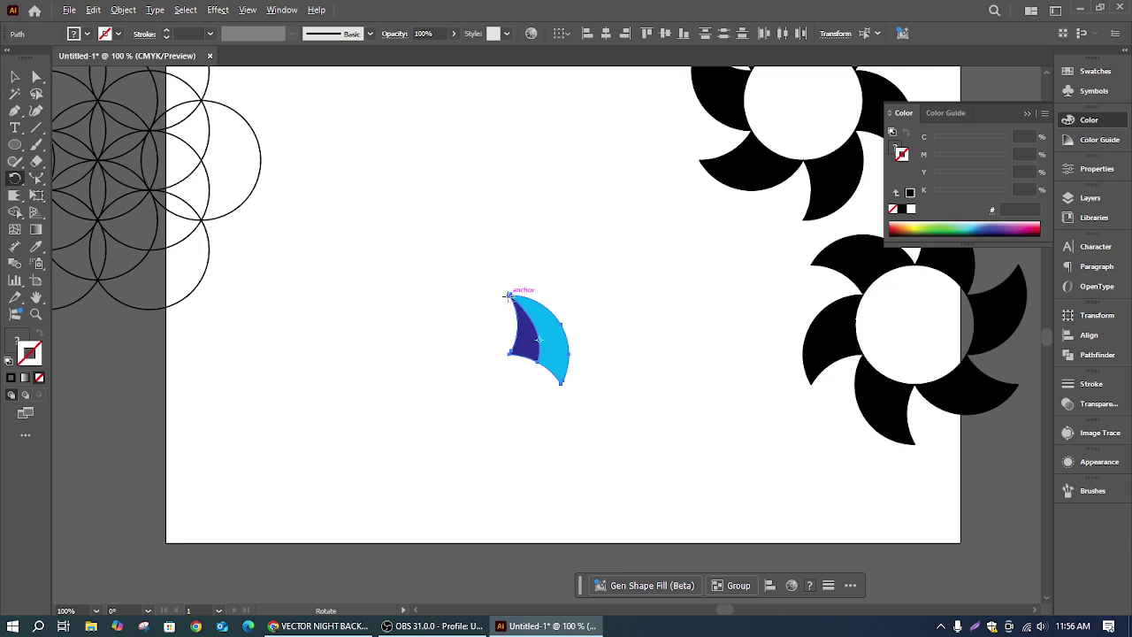
{"action": "left_click", "coordinate": [509, 295], "text": "alt"}
{"action": "left_click", "coordinate": [867, 379]}
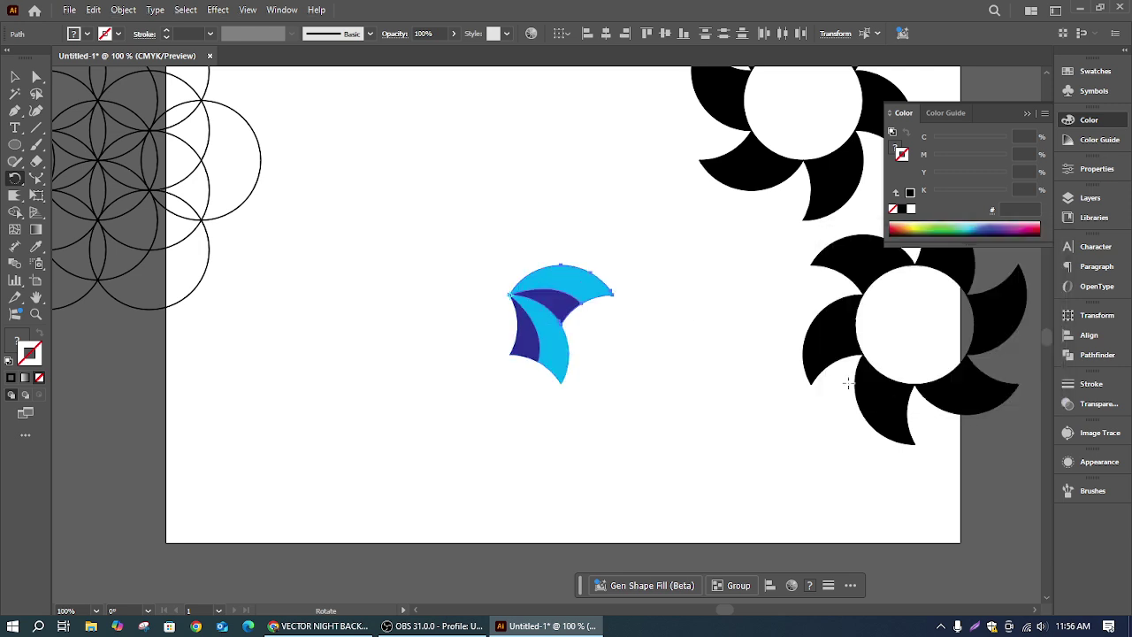
{"action": "key", "text": "ctrl+d"}
{"action": "key", "text": "ctrl+d"}
{"action": "key", "text": "ctrl+d"}
{"action": "key", "text": "ctrl+d"}
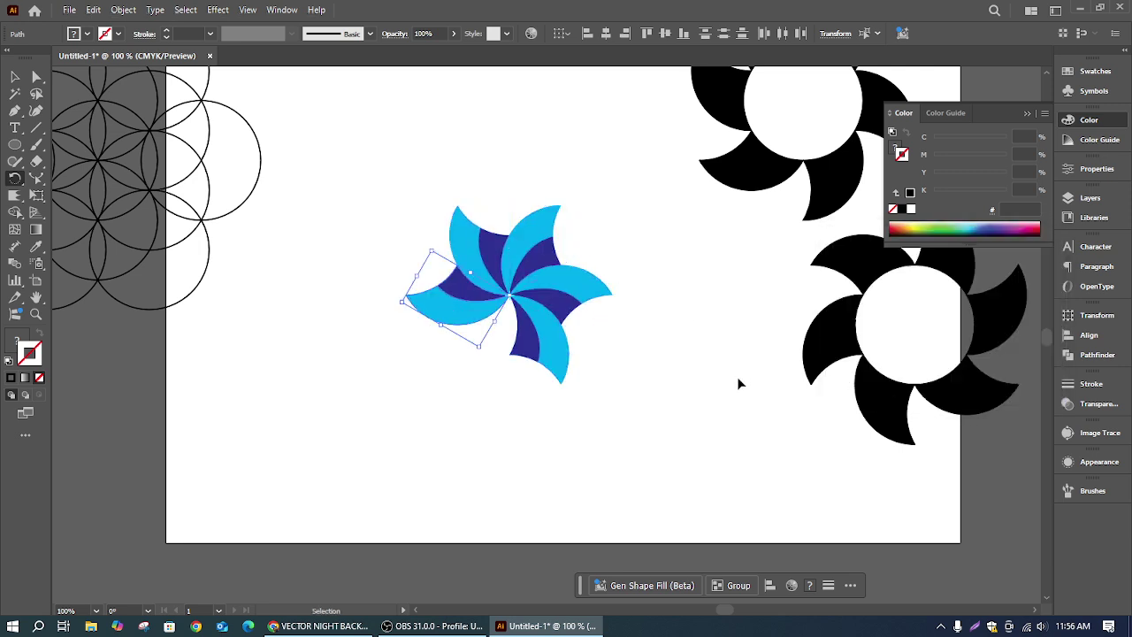
{"action": "key", "text": "v"}
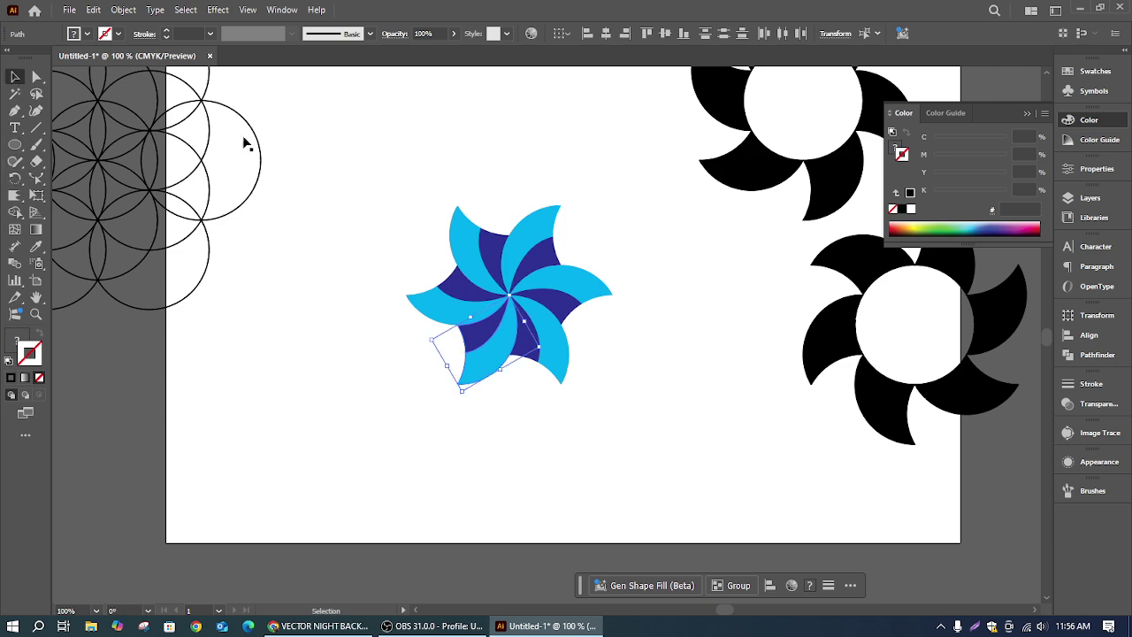
{"action": "left_click", "coordinate": [417, 196]}
{"action": "left_click_drag", "start_coordinate": [414, 172], "coordinate": [567, 405]}
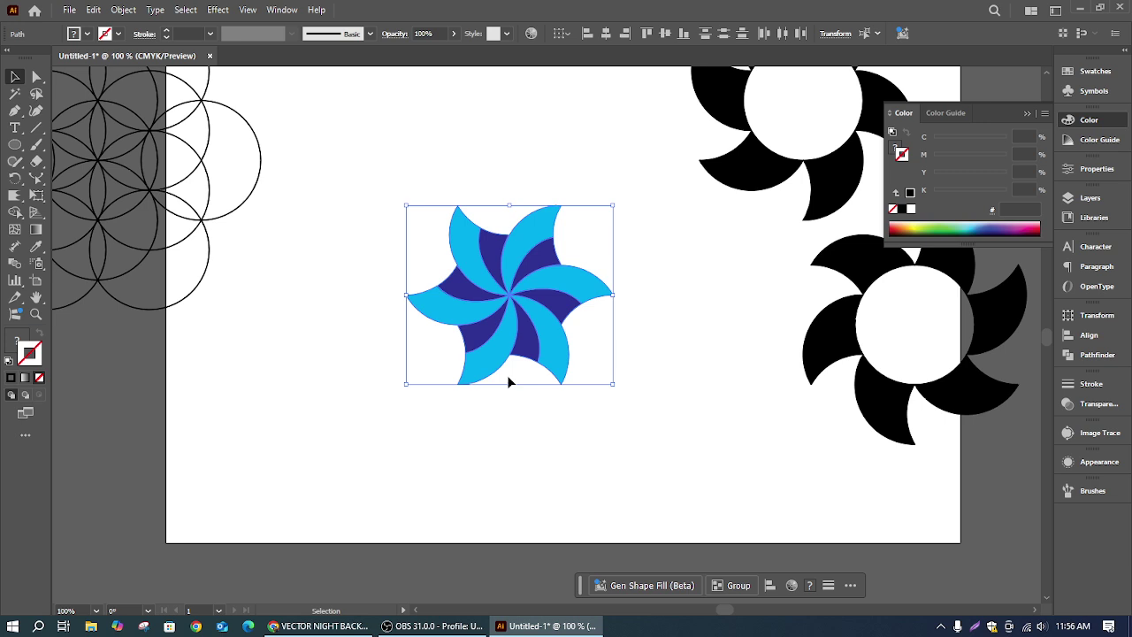
{"action": "scroll", "coordinate": [507, 375], "scroll_direction": "down", "scroll_amount": 1}
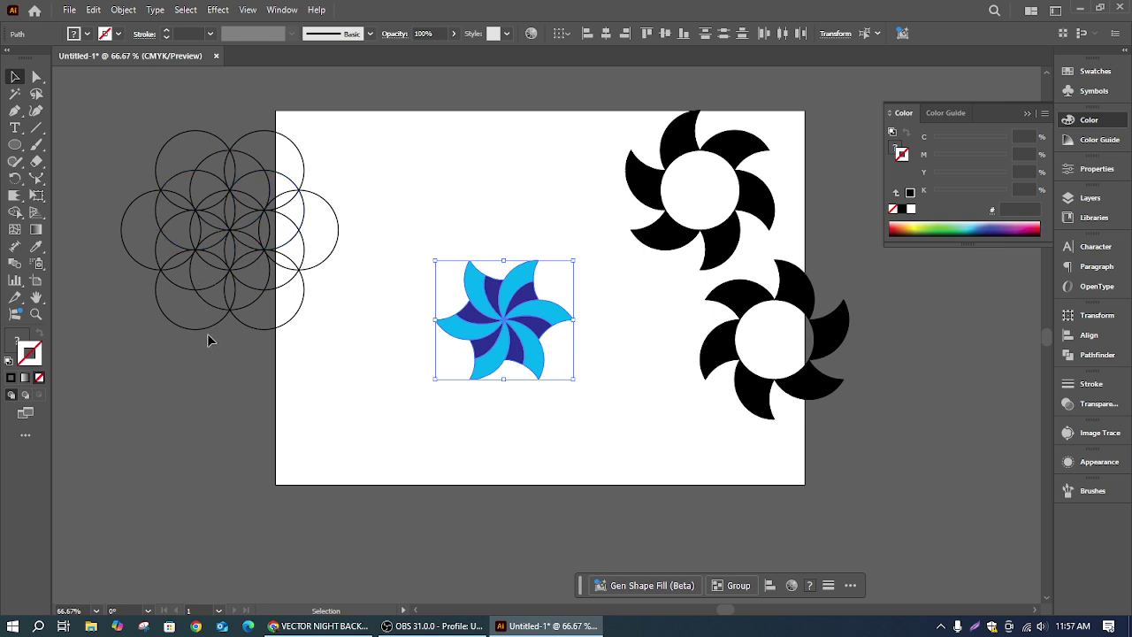
{"action": "left_click", "coordinate": [12, 76]}
{"action": "left_click_drag", "start_coordinate": [403, 240], "coordinate": [563, 383]}
{"action": "left_click", "coordinate": [582, 374]}
Step: Copy both pieces of the pinwheel's right-pointing blade to the blank area below and right of the pinwheel
{"action": "left_click", "coordinate": [553, 323], "text": "ctrl"}
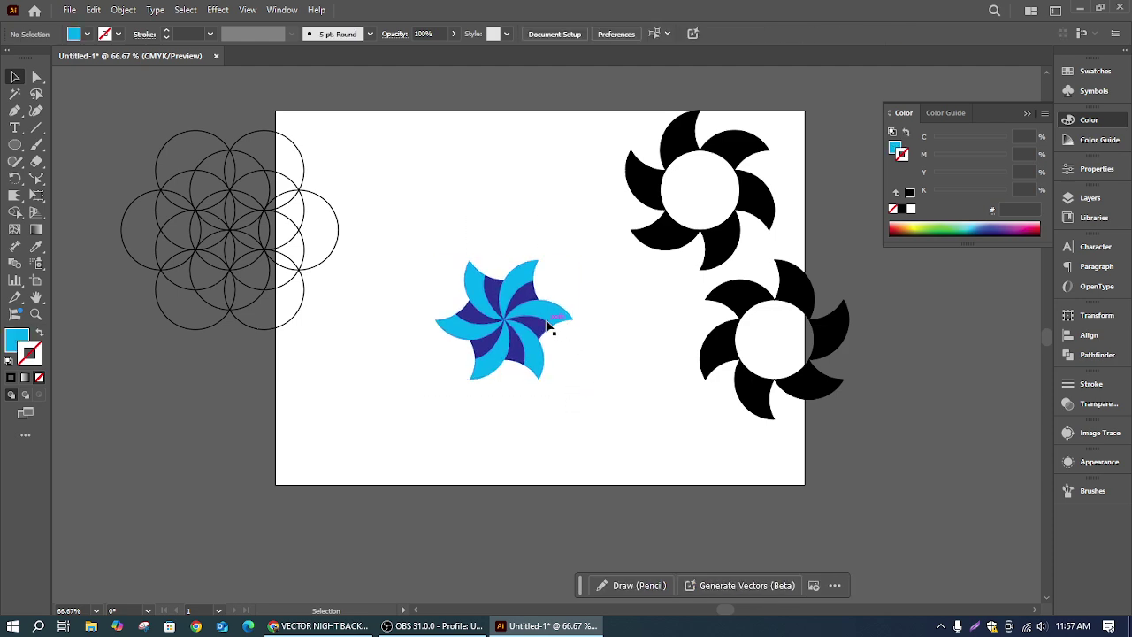
{"action": "left_click", "coordinate": [560, 317], "text": "ctrl"}
{"action": "left_click", "coordinate": [568, 316]}
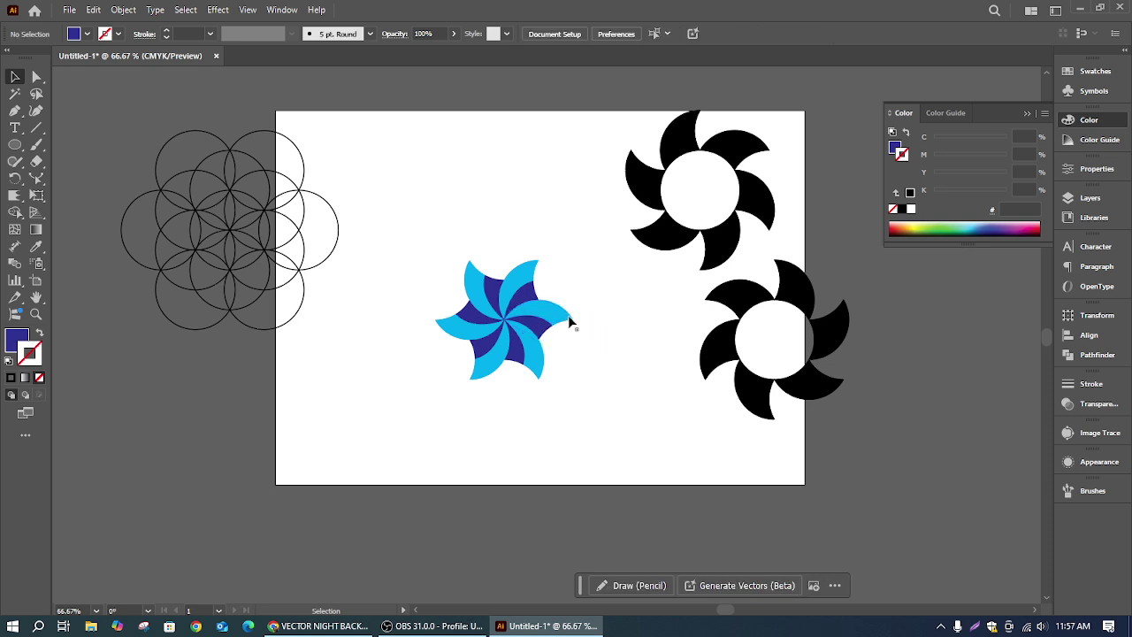
{"action": "left_click", "coordinate": [545, 330], "text": "ctrl"}
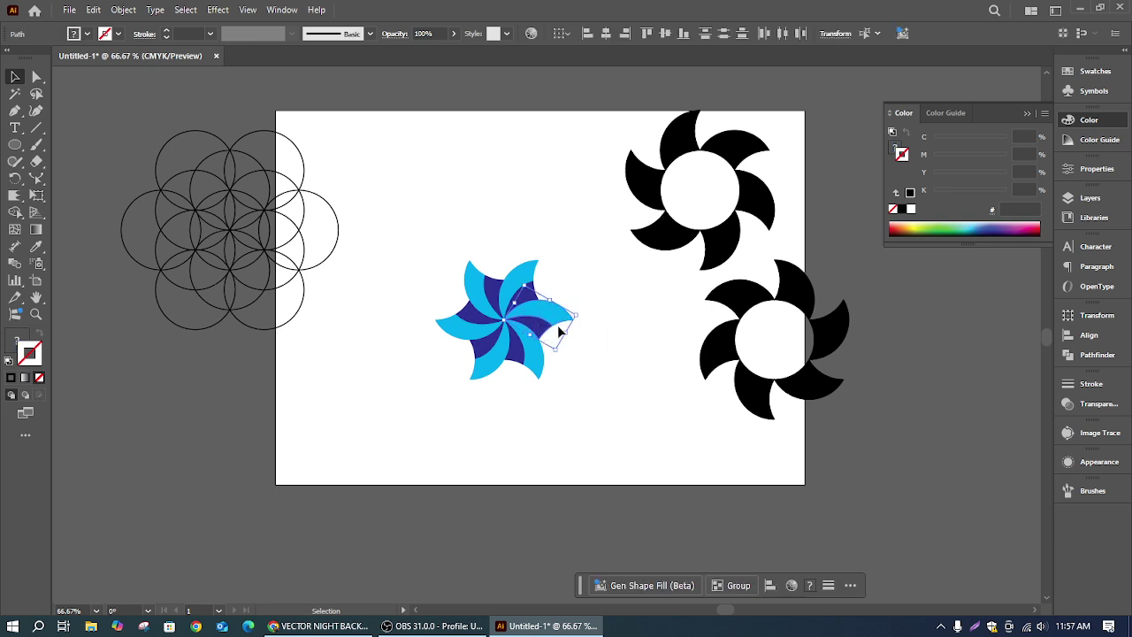
{"action": "left_click_drag", "start_coordinate": [561, 315], "coordinate": [637, 425]}
Step: Reflect a copy of the separate blade across the vertical axis and arrange the mirrored pair side by side above the pinwheel
{"action": "right_click", "coordinate": [637, 424]}
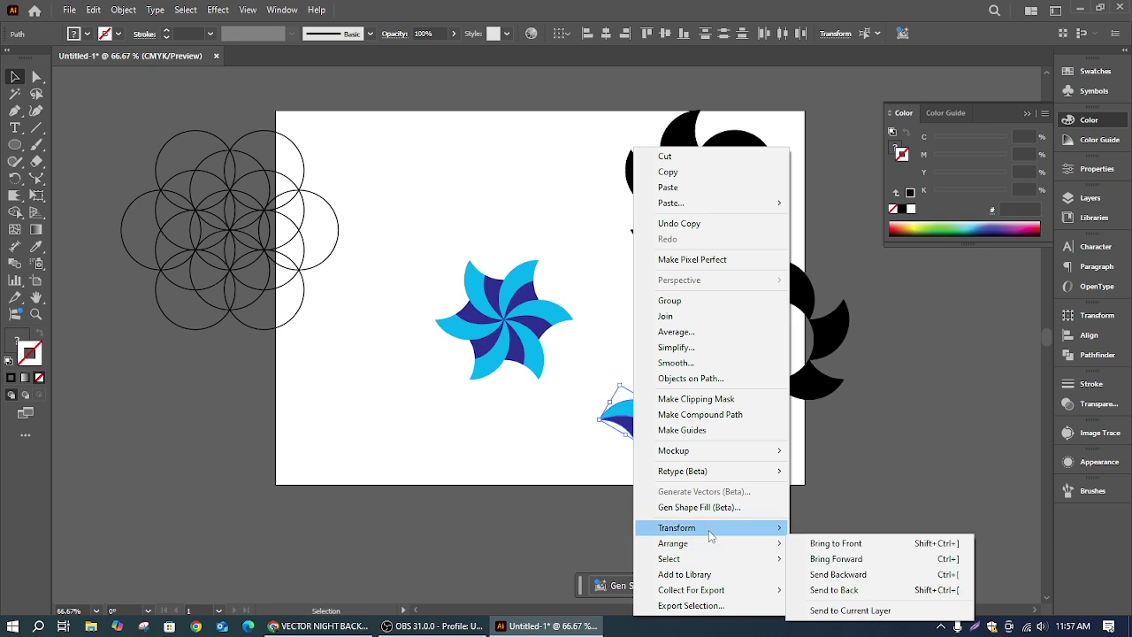
{"action": "mouse_move", "coordinate": [773, 531]}
{"action": "left_click", "coordinate": [845, 457]}
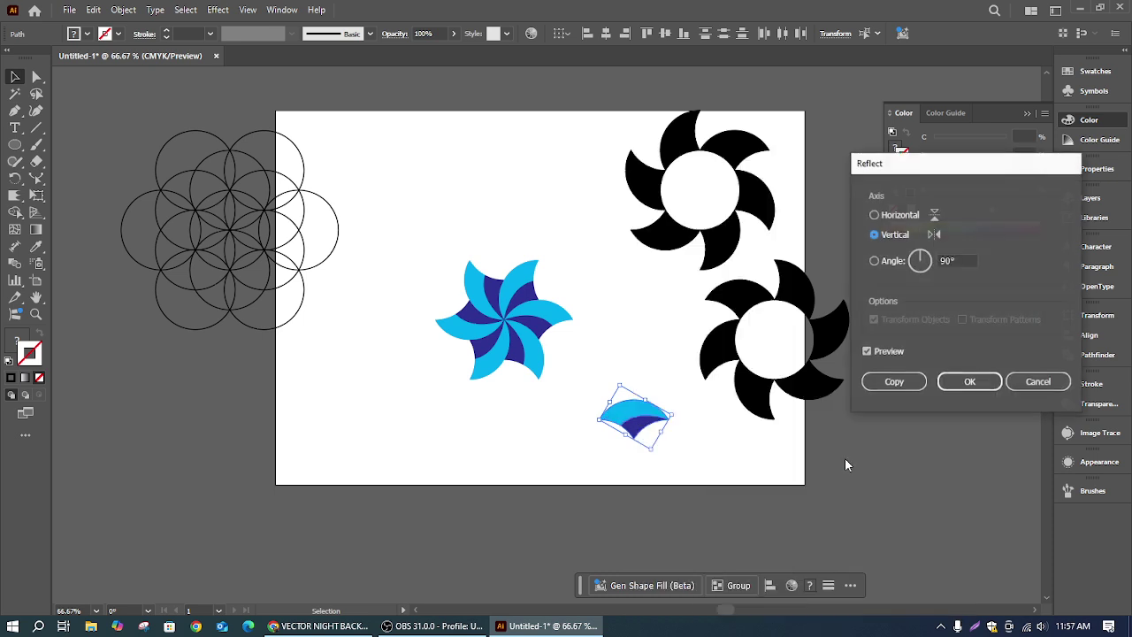
{"action": "left_click", "coordinate": [896, 383]}
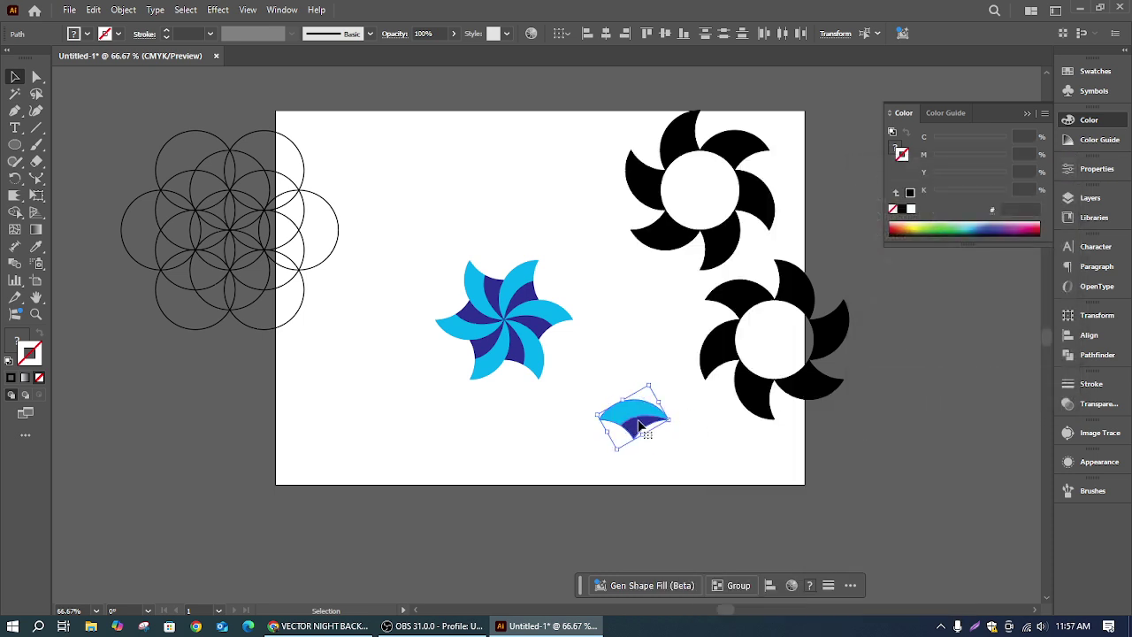
{"action": "left_click_drag", "start_coordinate": [639, 425], "coordinate": [456, 150]}
{"action": "left_click", "coordinate": [610, 383]}
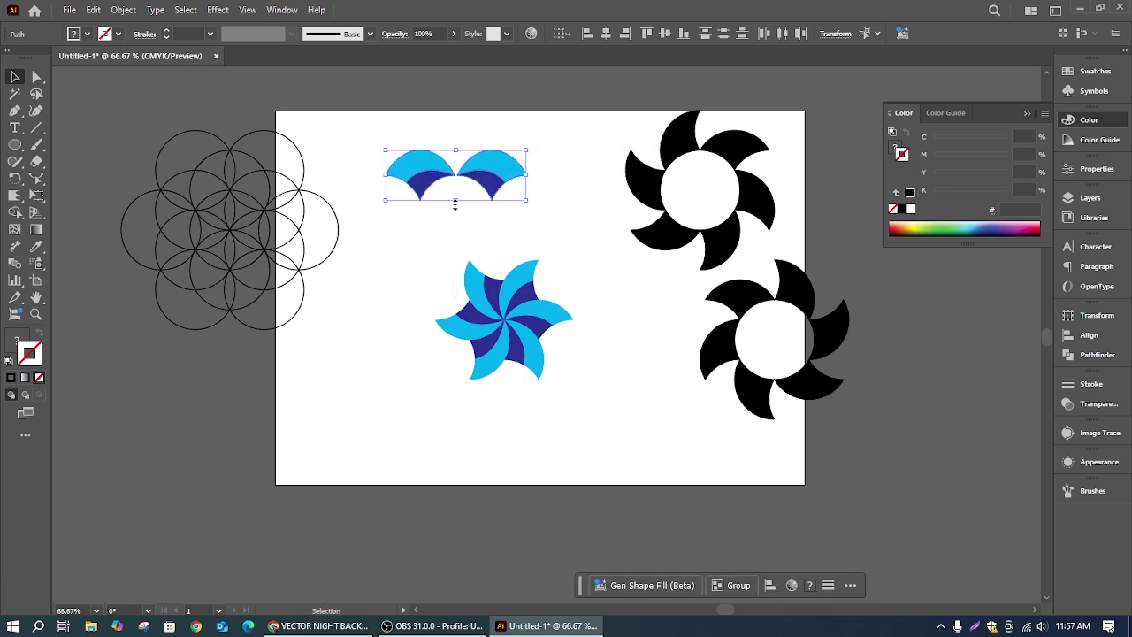
Step: Stretch the mirrored blade pair taller and narrow it to about 2.7 in wide by 1.5 in high, leaving it deselected
{"action": "left_click_drag", "start_coordinate": [456, 201], "coordinate": [458, 216]}
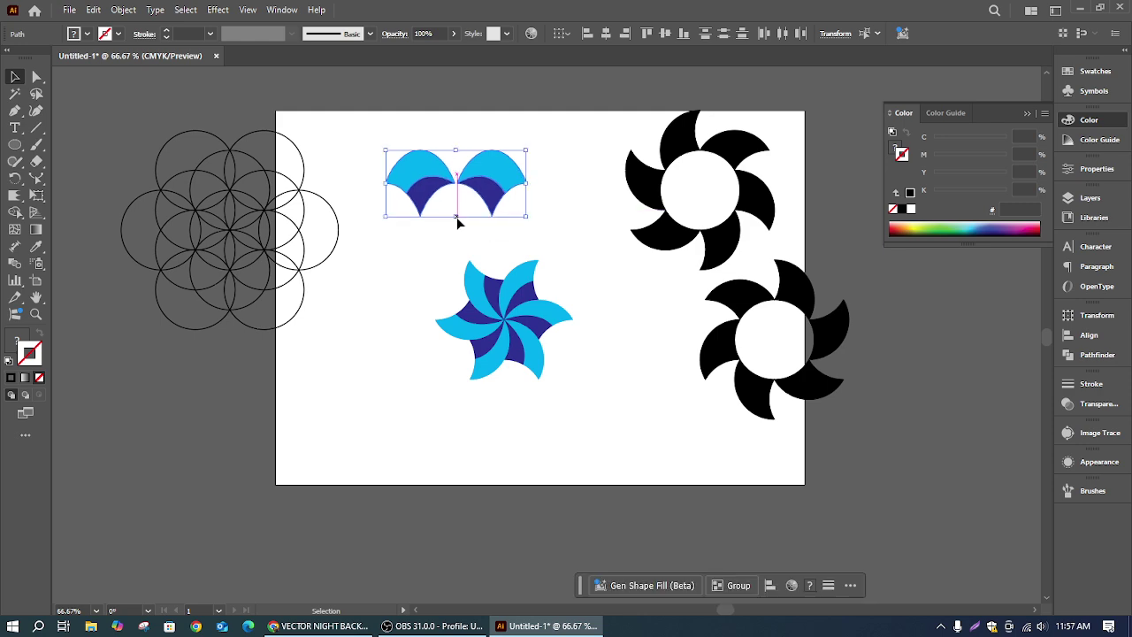
{"action": "left_click", "coordinate": [549, 183]}
{"action": "left_click", "coordinate": [408, 152]}
{"action": "left_click_drag", "start_coordinate": [390, 187], "coordinate": [405, 186]}
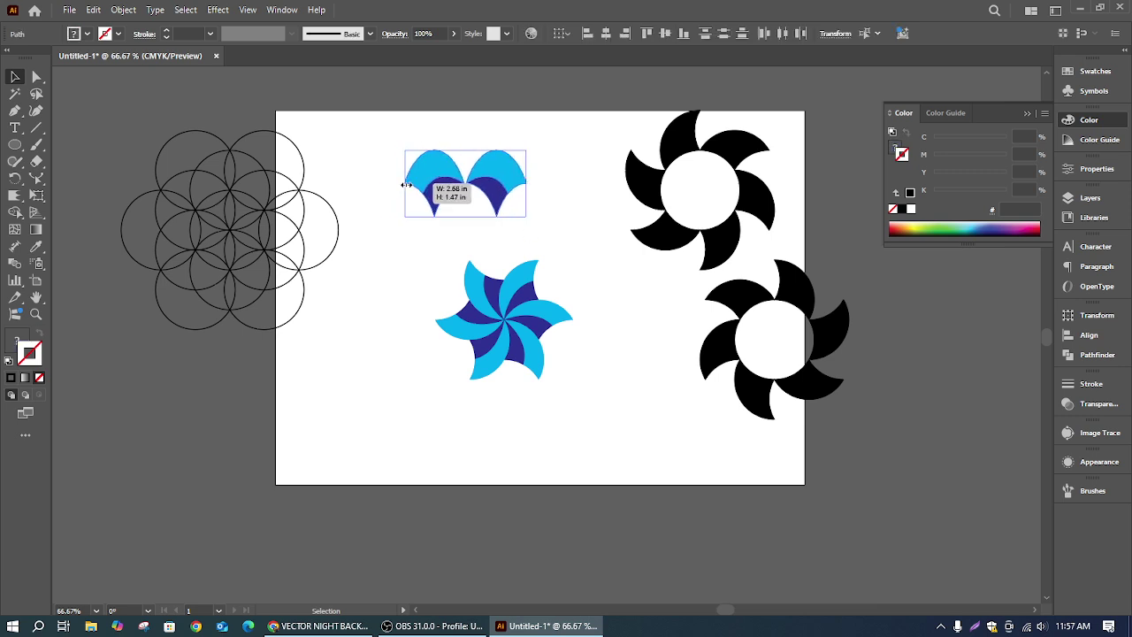
{"action": "left_click", "coordinate": [545, 138]}
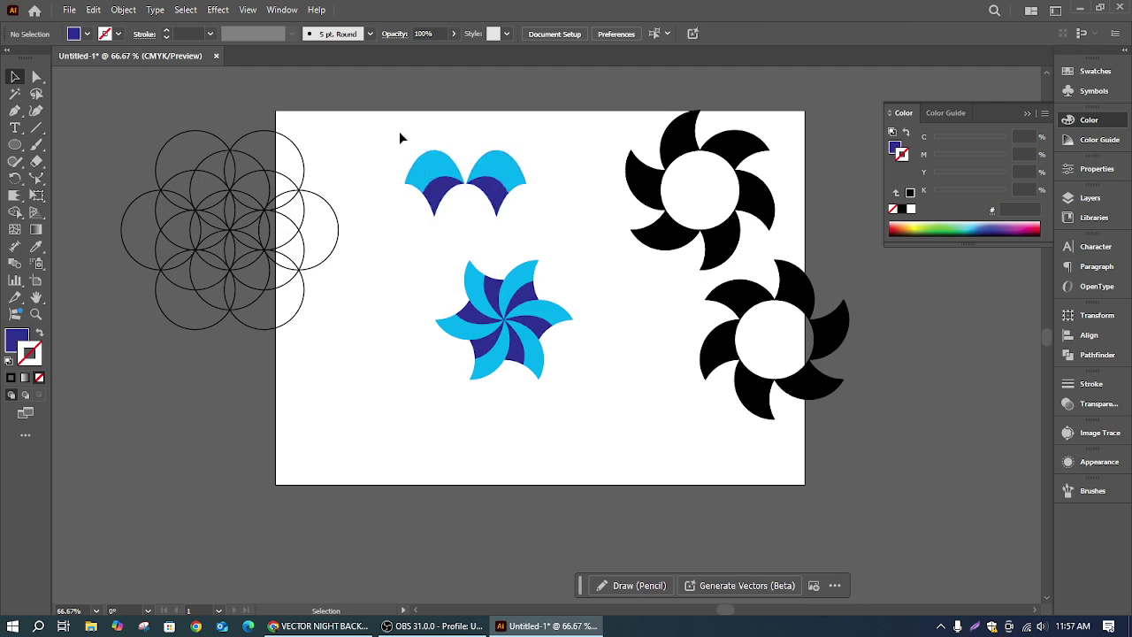
{"action": "left_click_drag", "start_coordinate": [410, 131], "coordinate": [524, 214]}
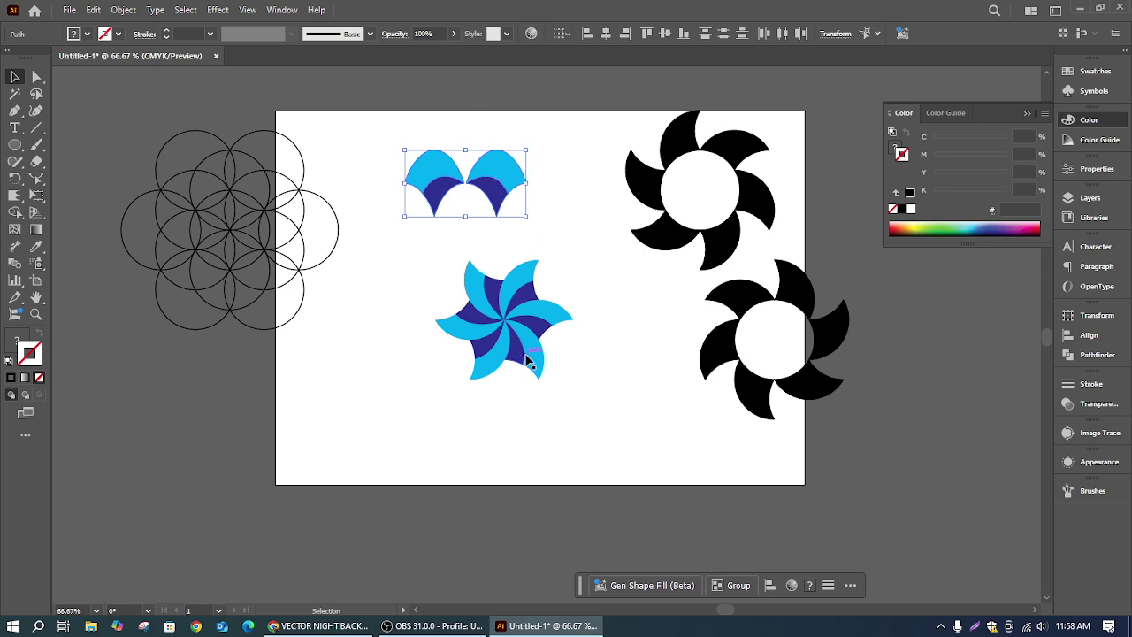
{"action": "left_click", "coordinate": [576, 246]}
{"action": "scroll", "coordinate": [547, 252], "scroll_direction": "up", "scroll_amount": 1}
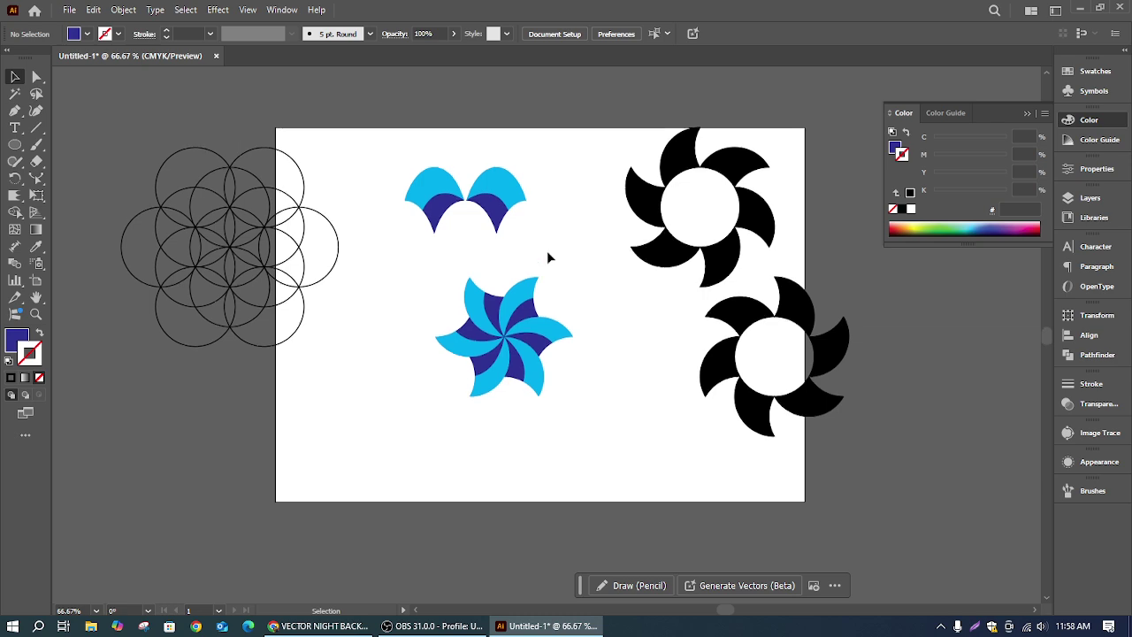
{"action": "scroll", "coordinate": [548, 256], "scroll_direction": "up", "scroll_amount": 4}
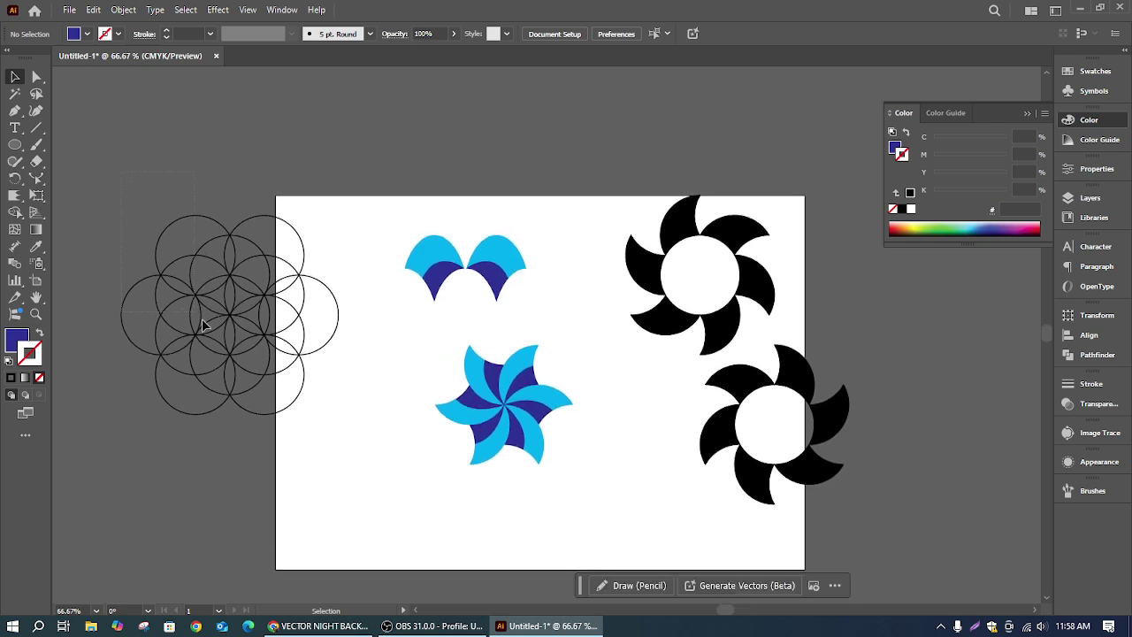
{"action": "left_click_drag", "start_coordinate": [202, 324], "coordinate": [349, 447]}
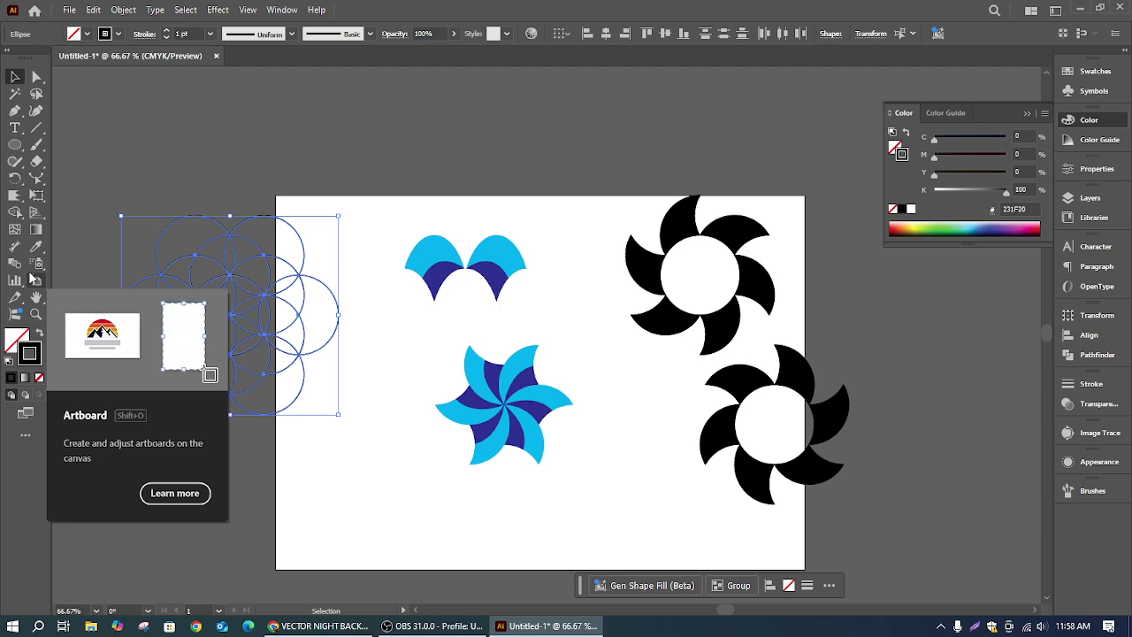
{"action": "left_click", "coordinate": [502, 181]}
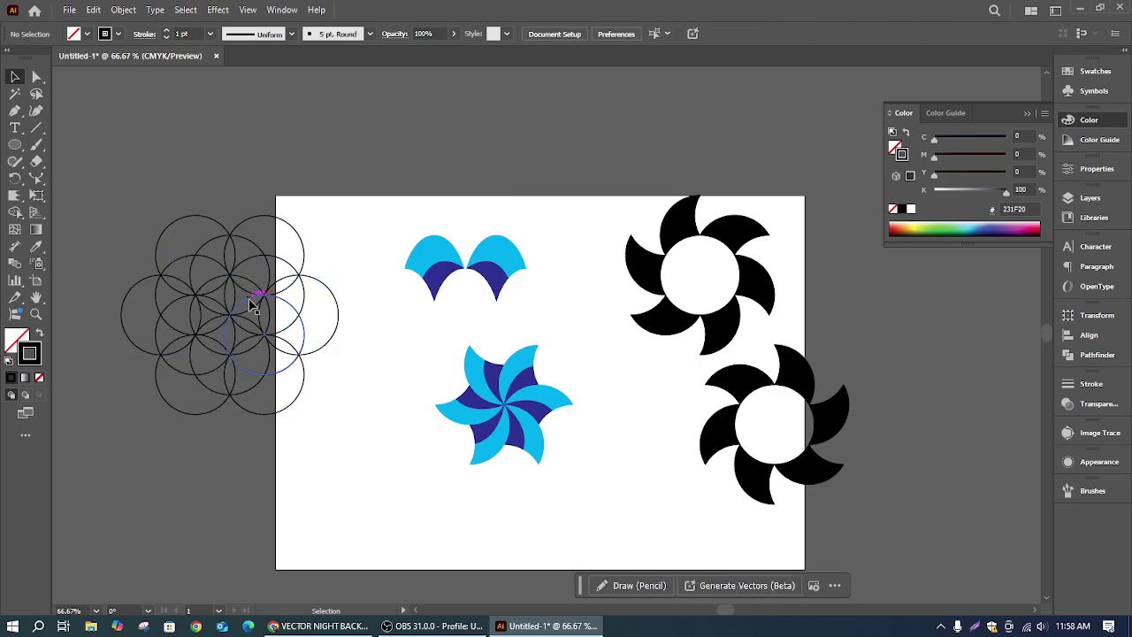